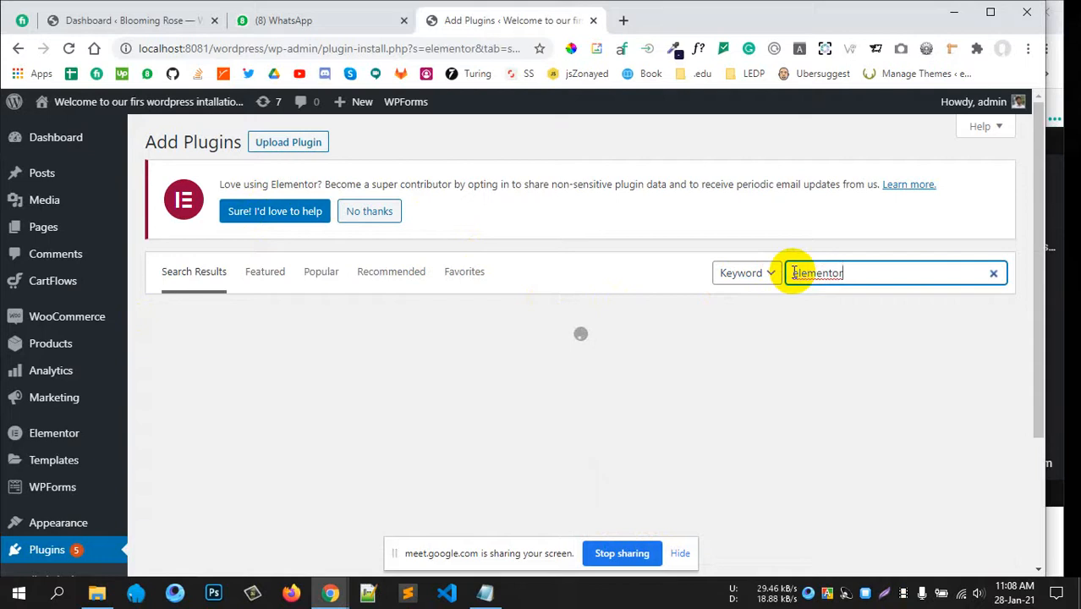
- Check the star rating and active installations of Elementor Website Builder in the plugin search results
{"action": "scroll", "coordinate": [562, 288], "scroll_direction": "down", "scroll_amount": 2}
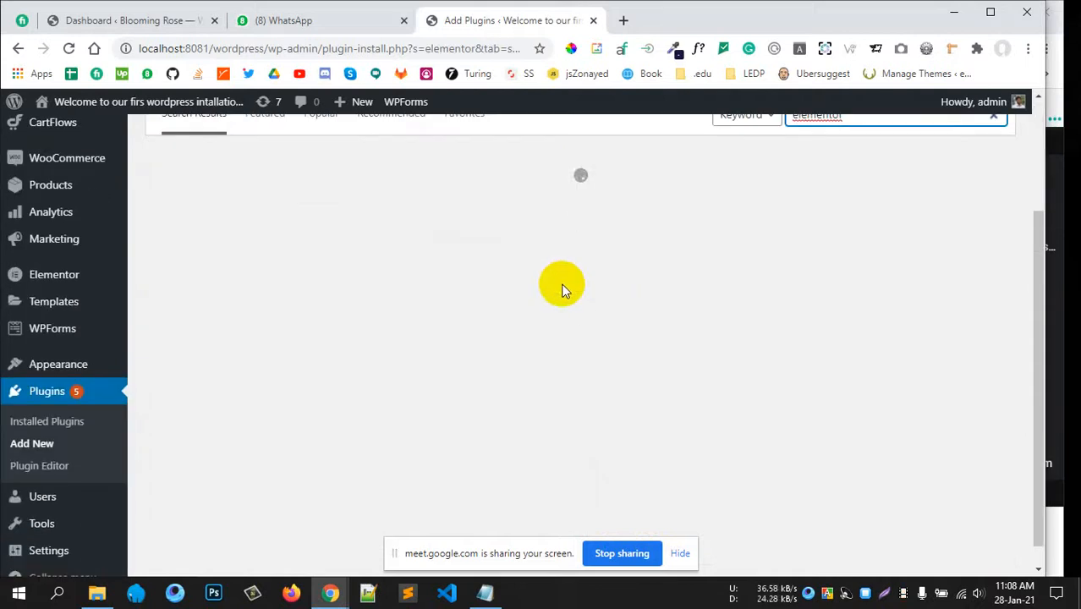
{"action": "scroll", "coordinate": [563, 287], "scroll_direction": "up", "scroll_amount": 1}
{"action": "scroll", "coordinate": [564, 290], "scroll_direction": "up", "scroll_amount": 1}
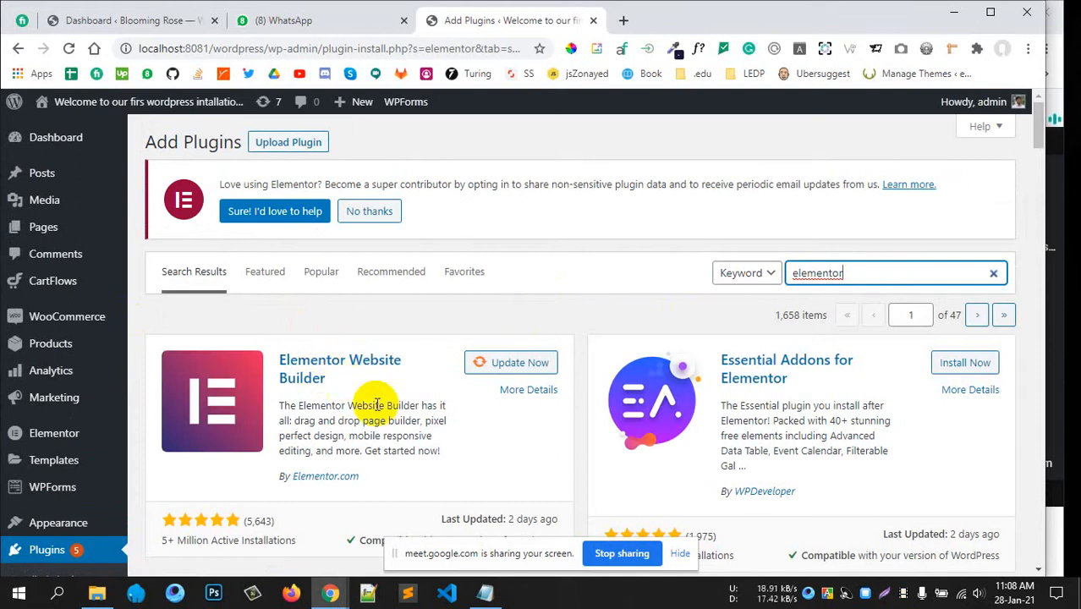
{"action": "scroll", "coordinate": [391, 398], "scroll_direction": "down", "scroll_amount": 1}
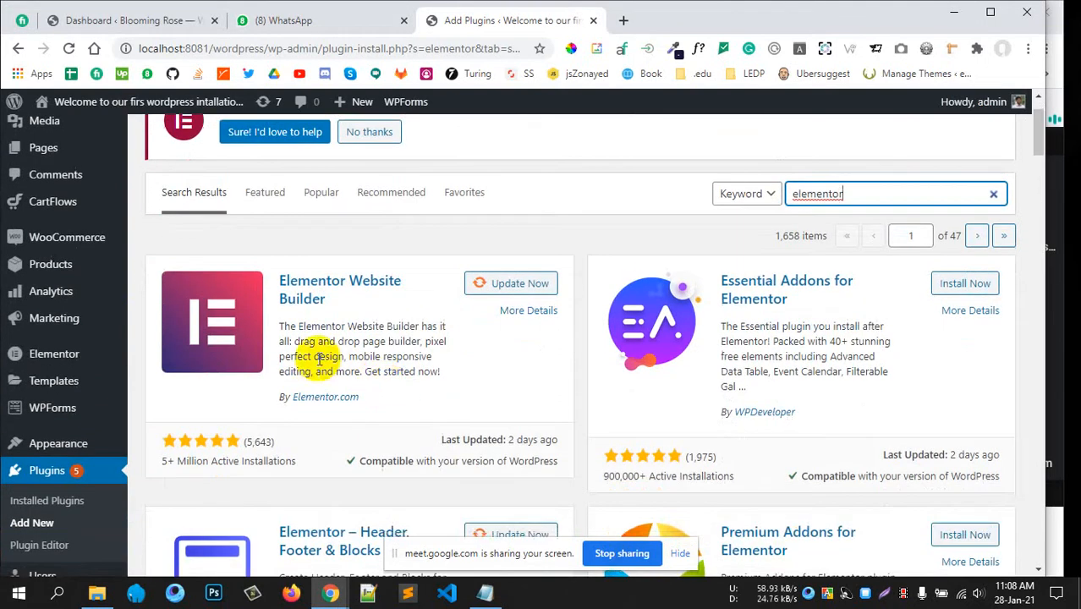
{"action": "left_click", "coordinate": [175, 464]}
{"action": "left_click_drag", "start_coordinate": [175, 464], "coordinate": [162, 462]}
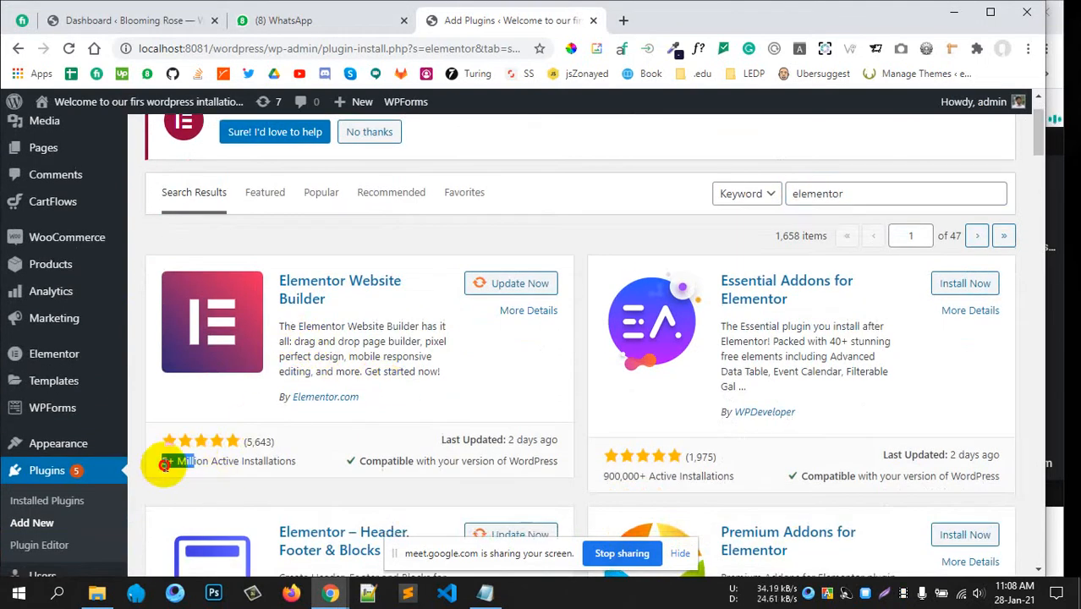
{"action": "left_click_drag", "start_coordinate": [272, 439], "coordinate": [166, 444]}
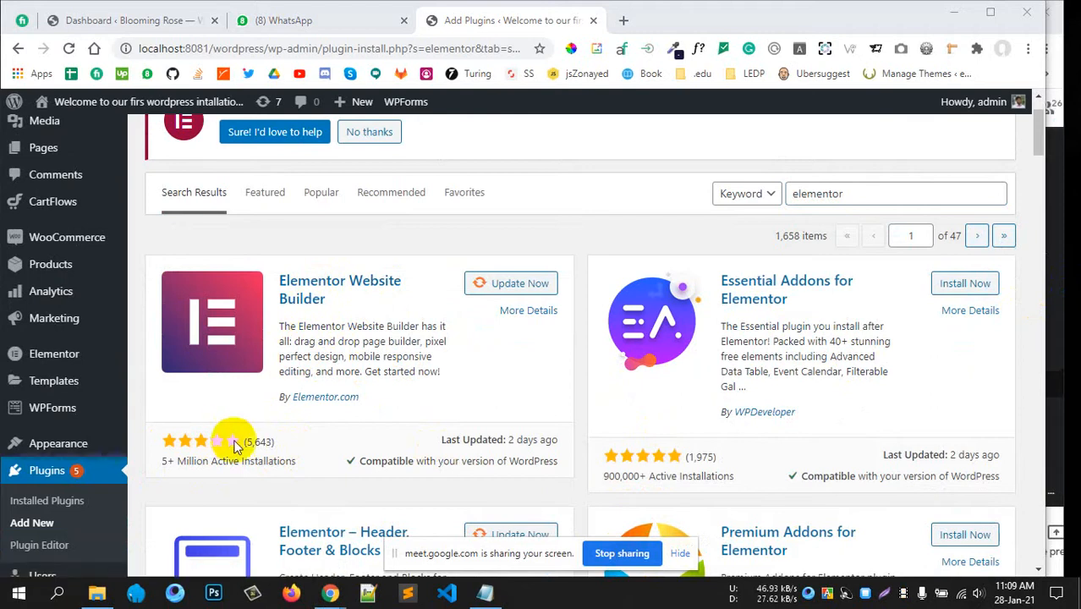
{"action": "left_click", "coordinate": [287, 442]}
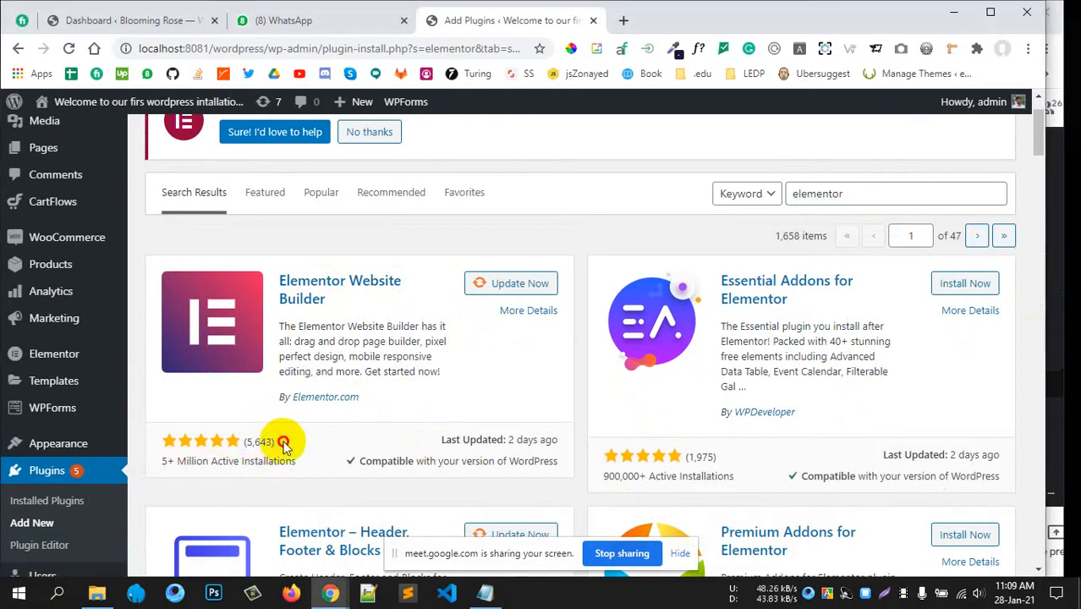
- Compare the descriptions of Essential Addons for Elementor and Elementor Website Builder
{"action": "left_click_drag", "start_coordinate": [747, 341], "coordinate": [770, 356]}
{"action": "left_click", "coordinate": [770, 349]}
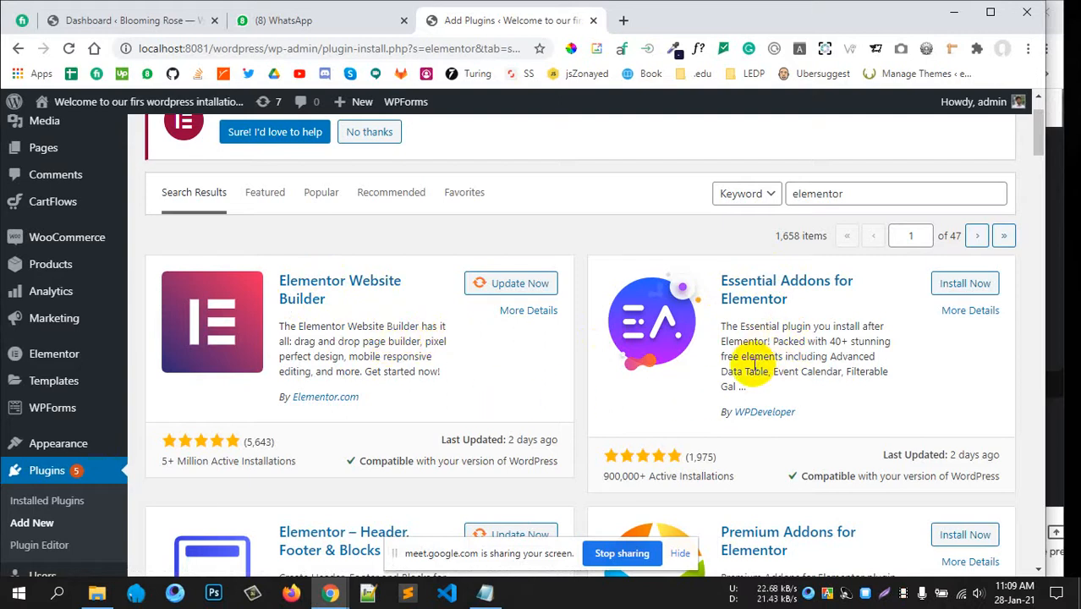
{"action": "left_click_drag", "start_coordinate": [340, 343], "coordinate": [388, 371]}
{"action": "left_click", "coordinate": [392, 356]}
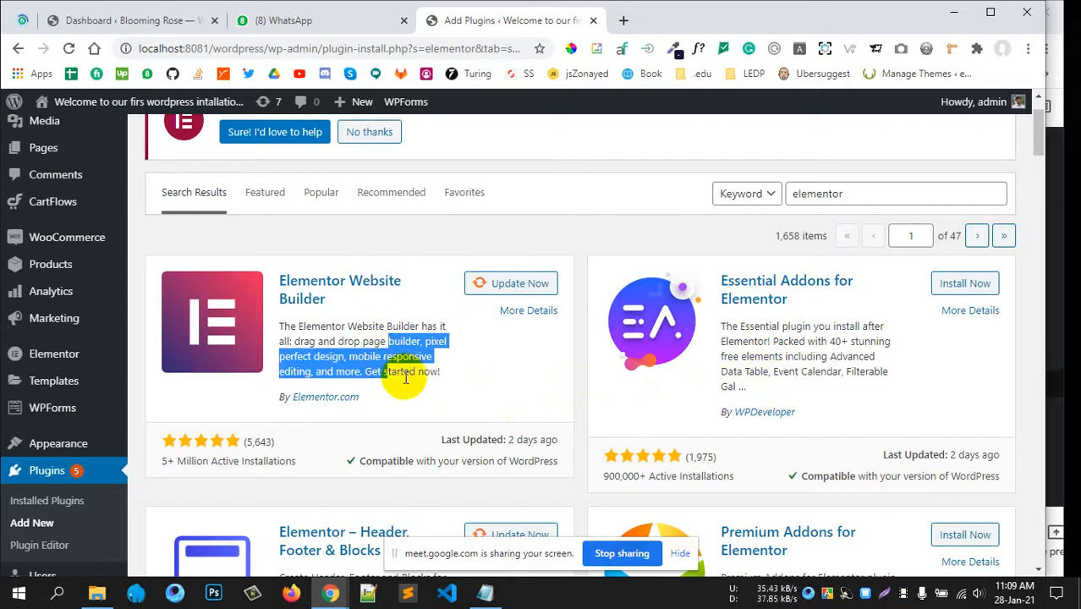
{"action": "left_click", "coordinate": [405, 377]}
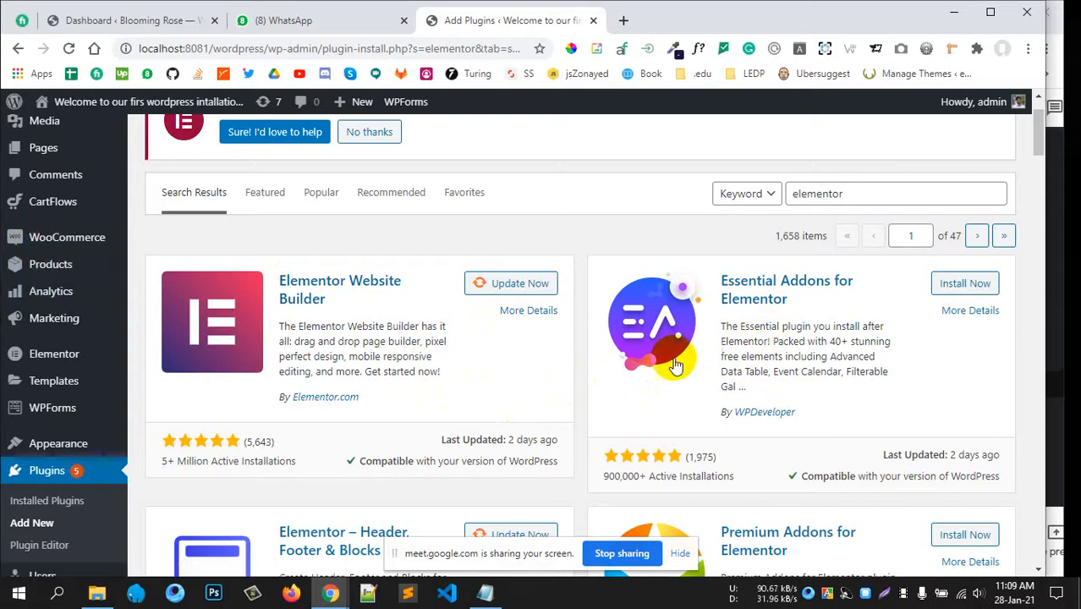
{"action": "left_click_drag", "start_coordinate": [792, 348], "coordinate": [800, 335]}
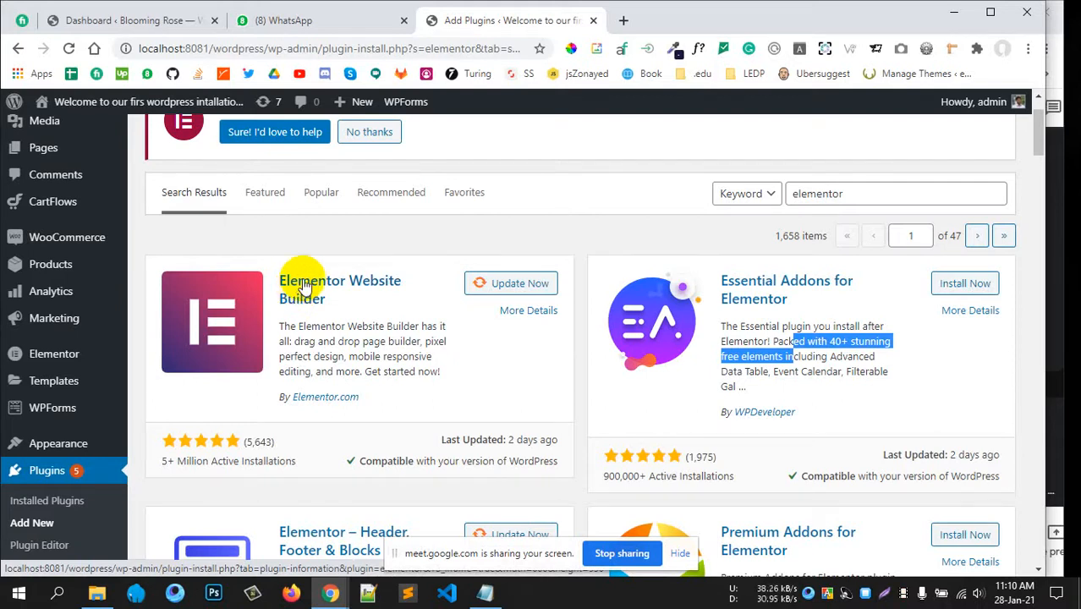
{"action": "left_click", "coordinate": [776, 355]}
{"action": "left_click_drag", "start_coordinate": [778, 347], "coordinate": [825, 366]}
{"action": "left_click", "coordinate": [824, 366]}
- Review the Elementor addon listings from the Header, Footer & Blocks Template through Happy Addons and WooLentor
{"action": "scroll", "coordinate": [694, 338], "scroll_direction": "down", "scroll_amount": 3}
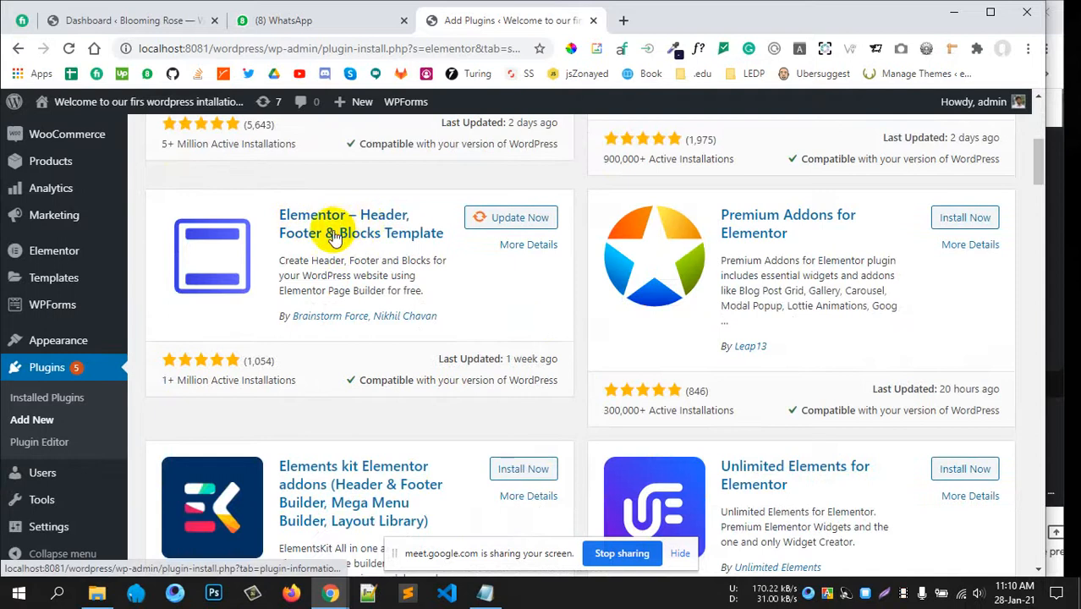
{"action": "left_click_drag", "start_coordinate": [189, 379], "coordinate": [273, 378]}
{"action": "left_click", "coordinate": [264, 364]}
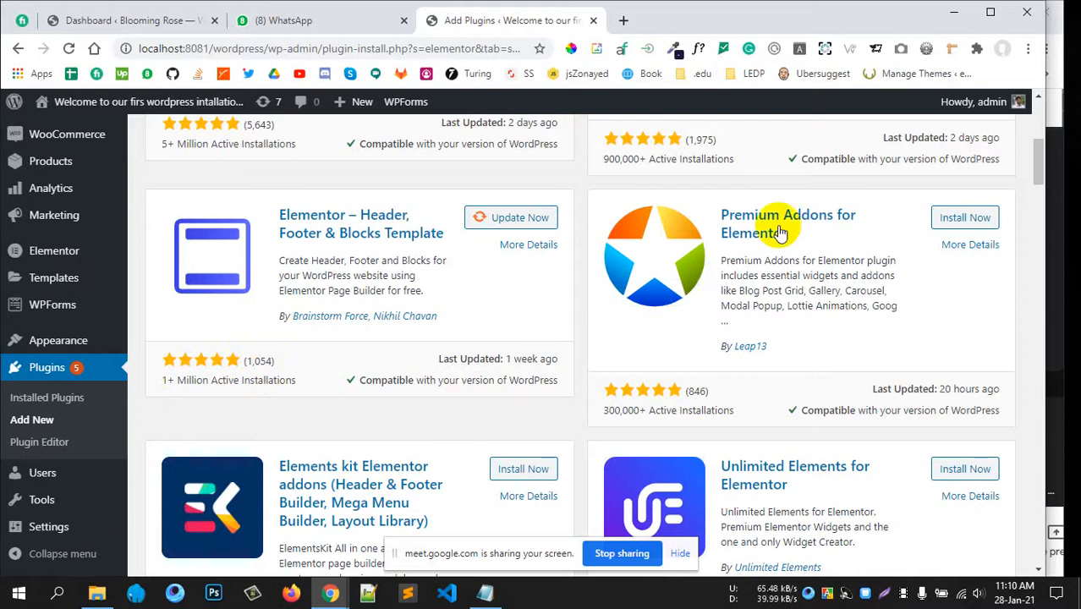
{"action": "left_click_drag", "start_coordinate": [779, 275], "coordinate": [810, 314]}
{"action": "scroll", "coordinate": [803, 326], "scroll_direction": "down", "scroll_amount": 1}
{"action": "scroll", "coordinate": [803, 325], "scroll_direction": "down", "scroll_amount": 1}
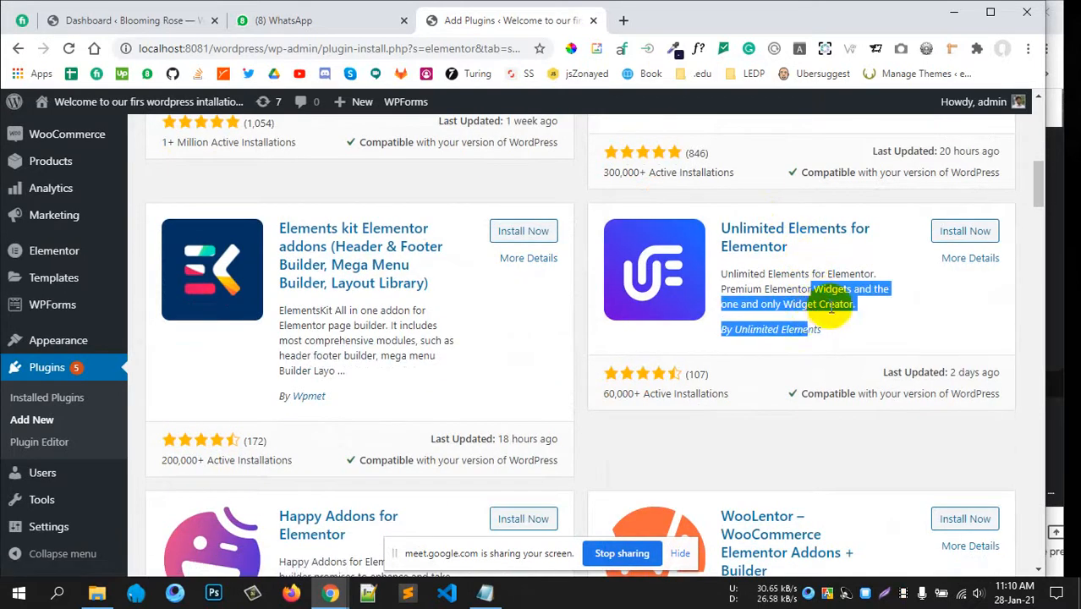
{"action": "left_click", "coordinate": [829, 306]}
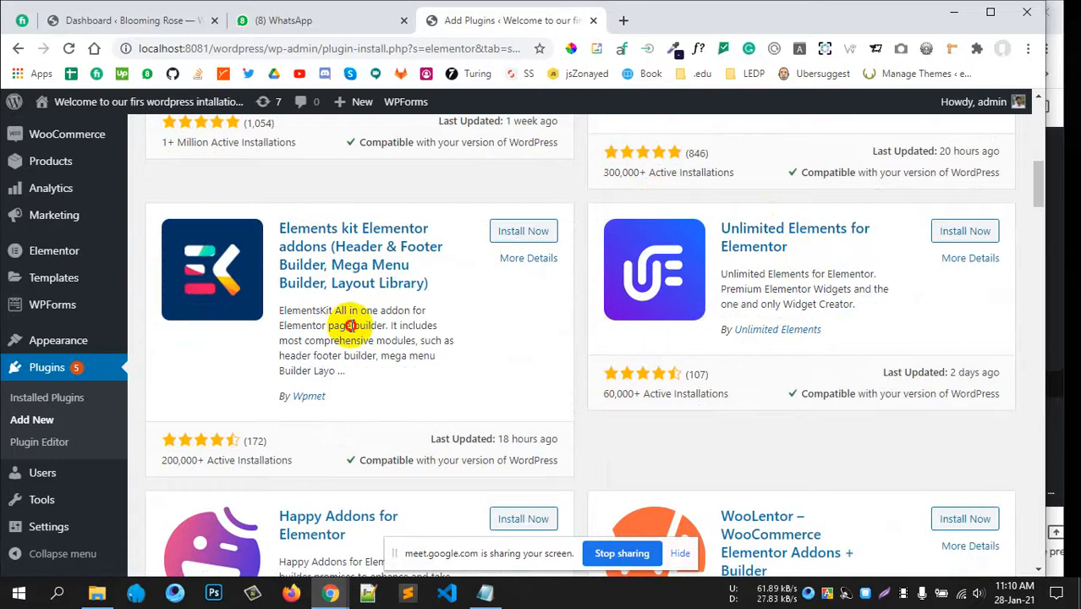
{"action": "left_click_drag", "start_coordinate": [343, 330], "coordinate": [453, 306]}
{"action": "scroll", "coordinate": [453, 306], "scroll_direction": "down", "scroll_amount": 2}
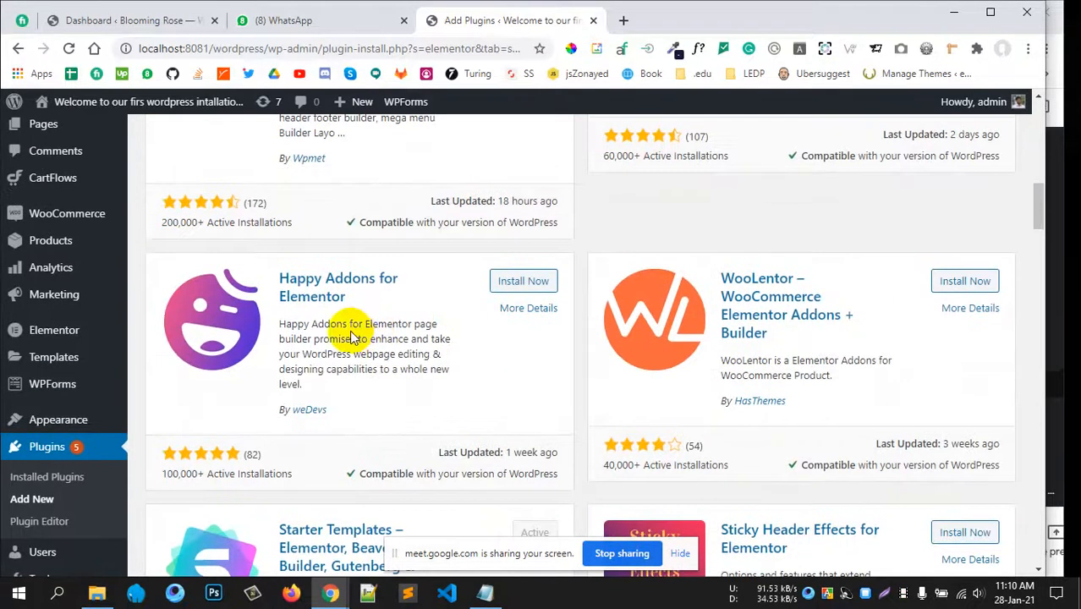
{"action": "left_click_drag", "start_coordinate": [350, 324], "coordinate": [350, 354]}
{"action": "left_click_drag", "start_coordinate": [768, 364], "coordinate": [771, 376]}
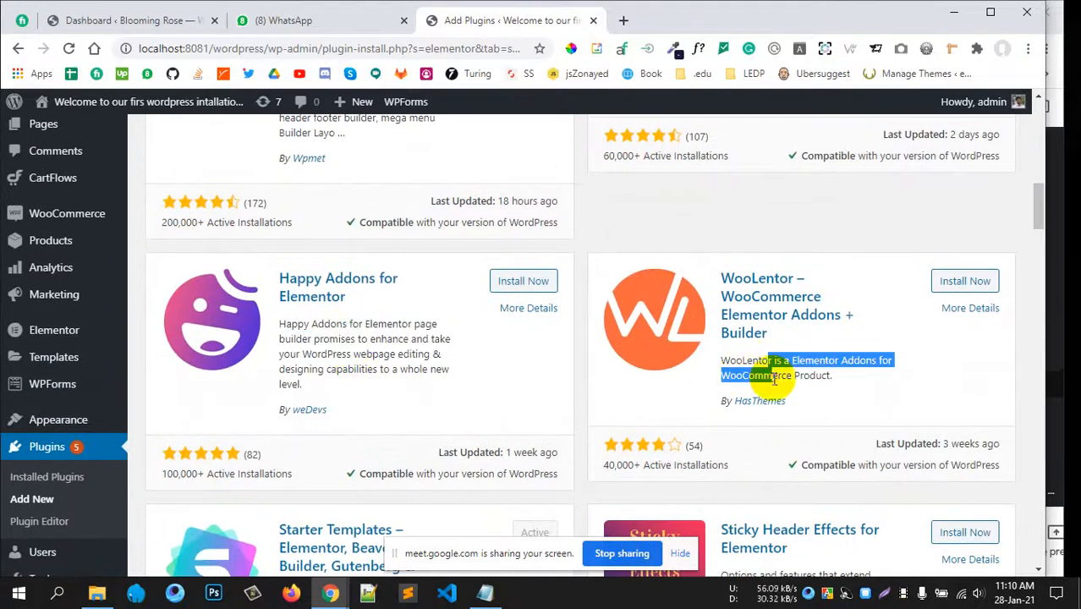
- Review the Starter Templates, Sticky Header Effects for Elementor and OoohBoi Steroids listings
{"action": "scroll", "coordinate": [489, 380], "scroll_direction": "down", "scroll_amount": 2}
{"action": "scroll", "coordinate": [428, 368], "scroll_direction": "down", "scroll_amount": 1}
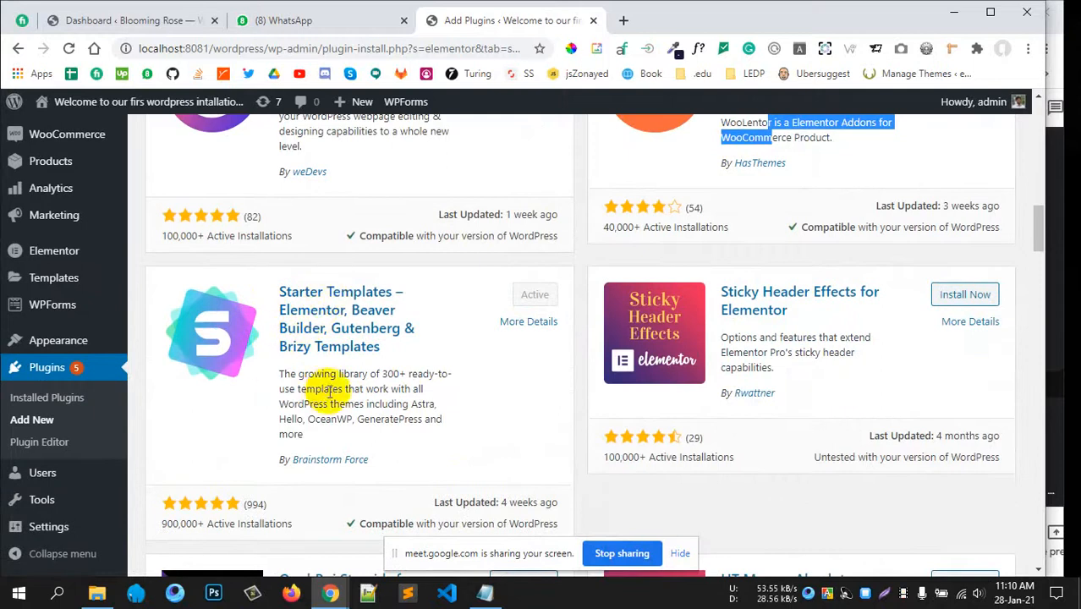
{"action": "left_click_drag", "start_coordinate": [330, 389], "coordinate": [333, 404]}
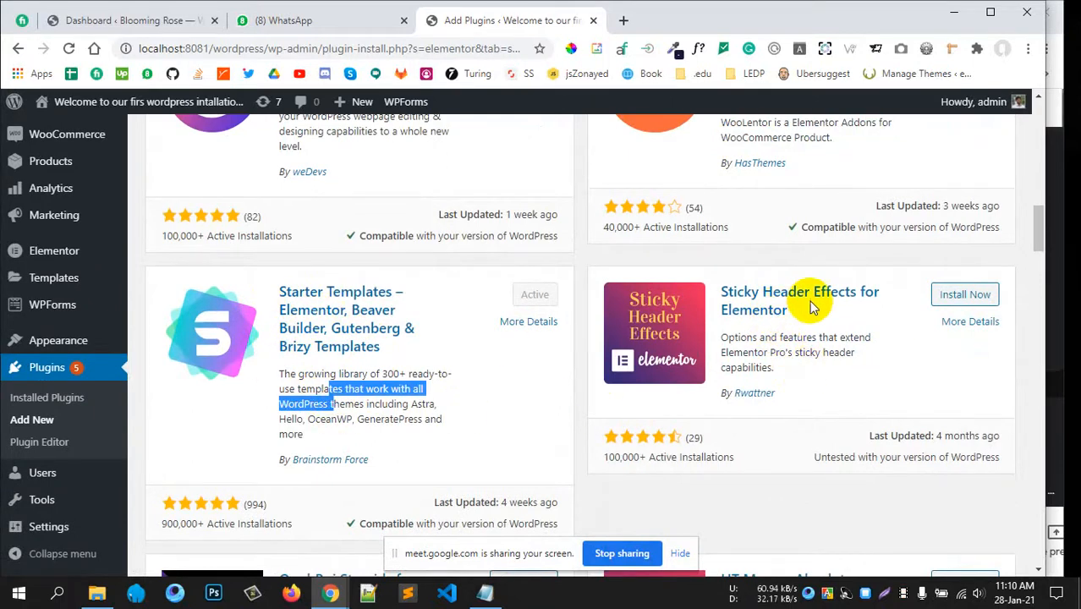
{"action": "left_click_drag", "start_coordinate": [752, 338], "coordinate": [773, 368]}
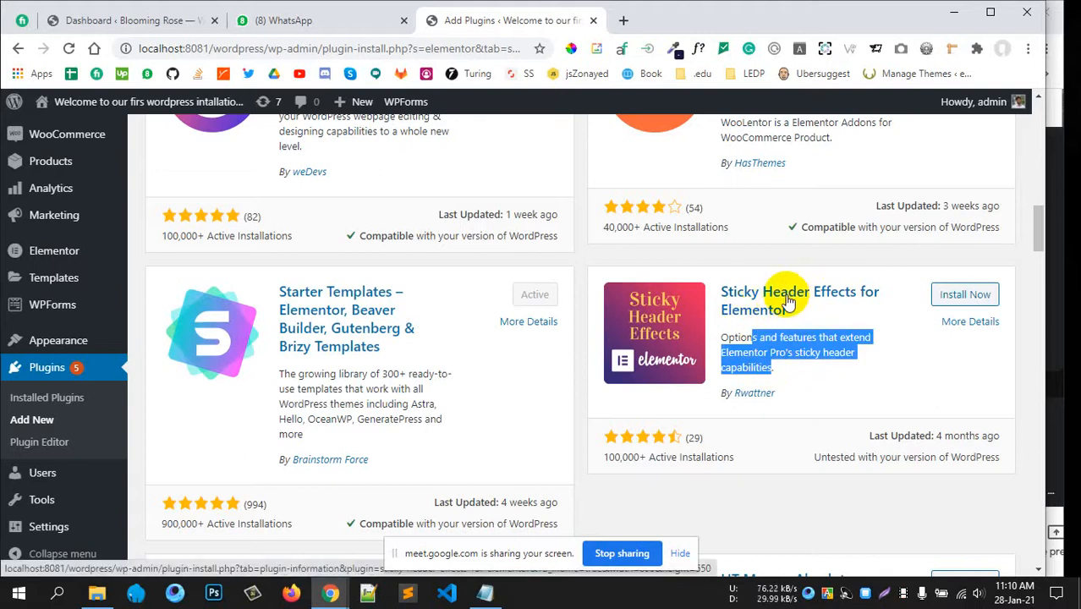
{"action": "left_click", "coordinate": [755, 359]}
{"action": "scroll", "coordinate": [759, 373], "scroll_direction": "down", "scroll_amount": 1}
{"action": "scroll", "coordinate": [759, 372], "scroll_direction": "down", "scroll_amount": 2}
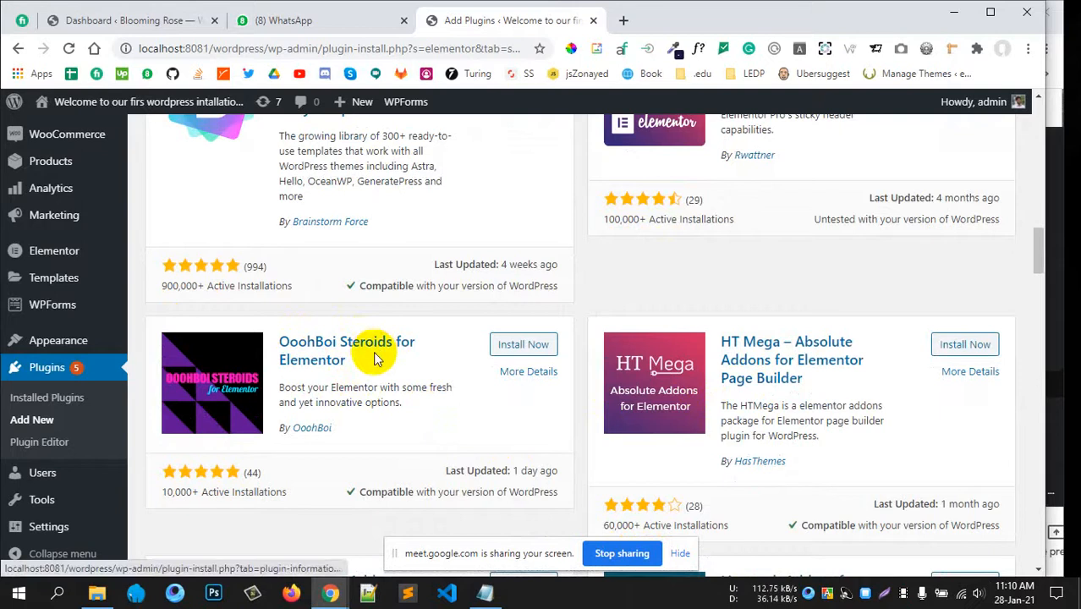
{"action": "left_click_drag", "start_coordinate": [330, 388], "coordinate": [392, 391]}
{"action": "left_click", "coordinate": [427, 387]}
{"action": "scroll", "coordinate": [433, 377], "scroll_direction": "down", "scroll_amount": 1}
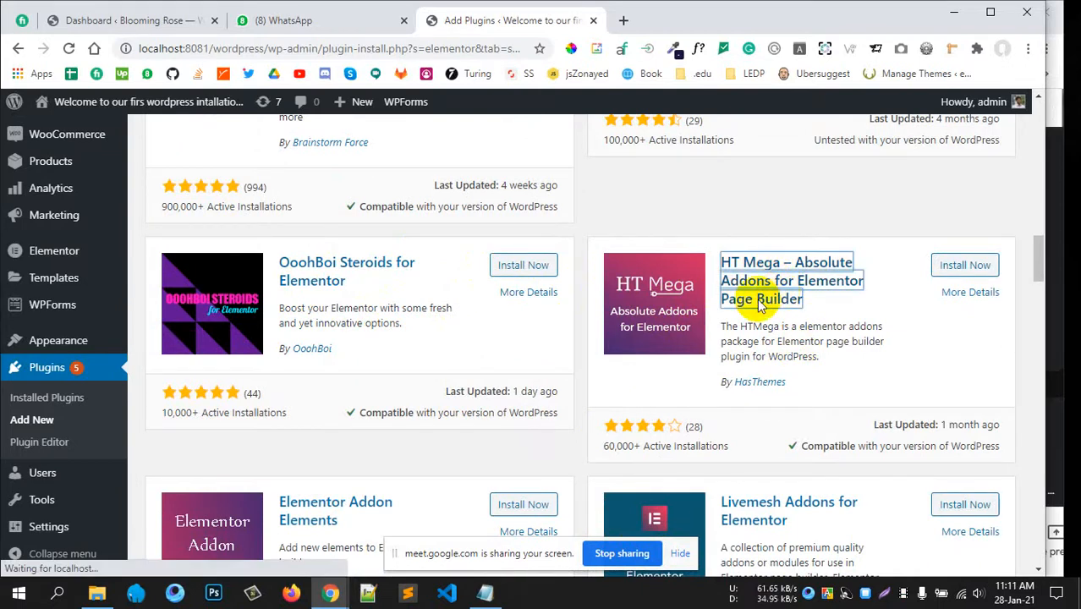
- Open the details of HT Mega – Absolute Addons for Elementor and read its advanced features
{"action": "left_click", "coordinate": [752, 269]}
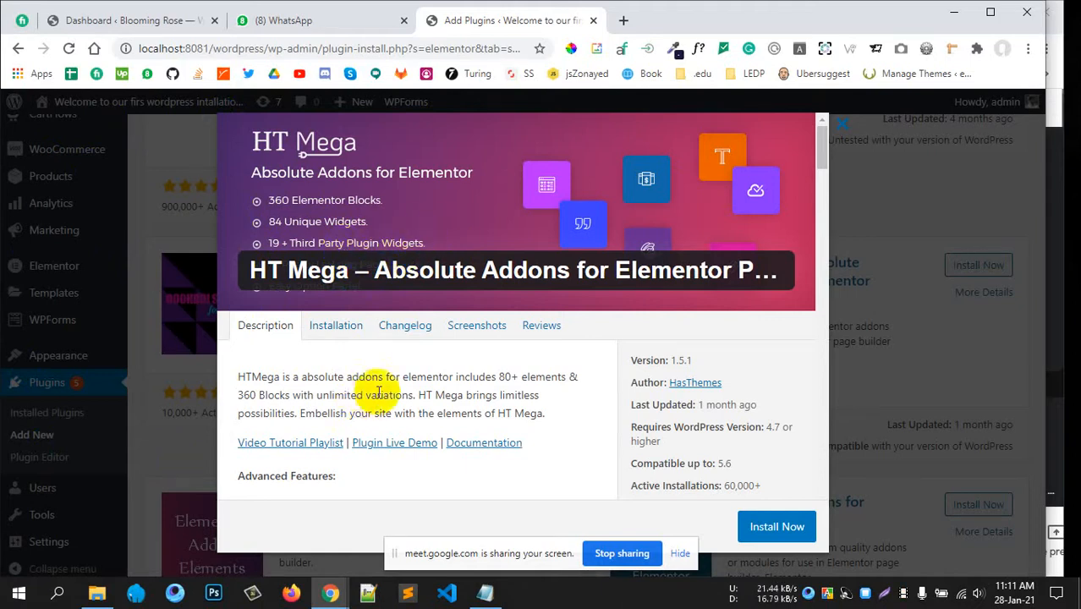
{"action": "scroll", "coordinate": [378, 386], "scroll_direction": "down", "scroll_amount": 4}
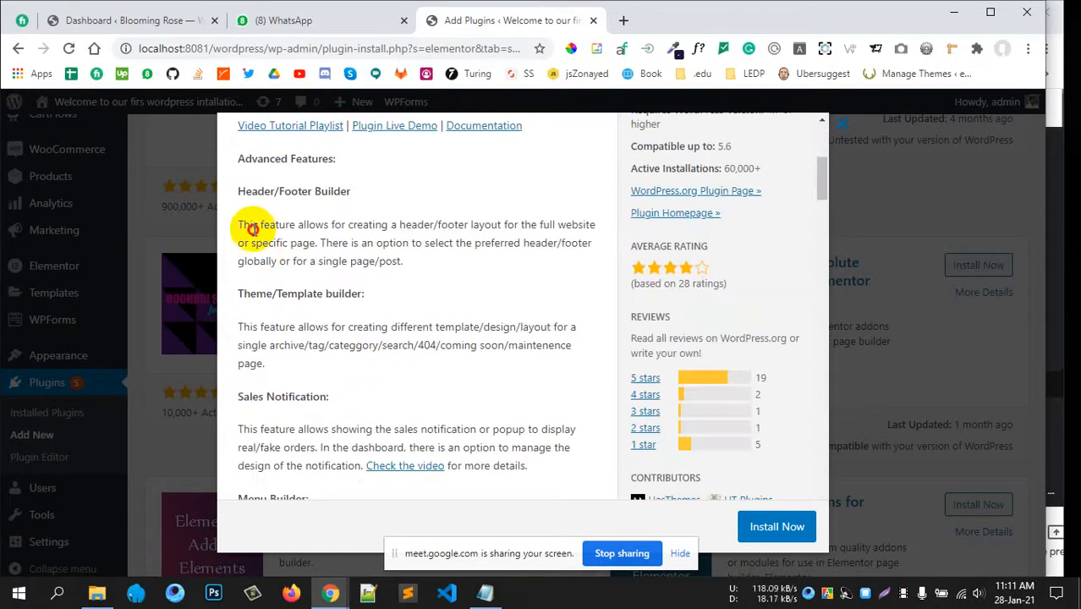
{"action": "triple_click", "coordinate": [252, 228]}
{"action": "left_click_drag", "start_coordinate": [282, 192], "coordinate": [351, 189]}
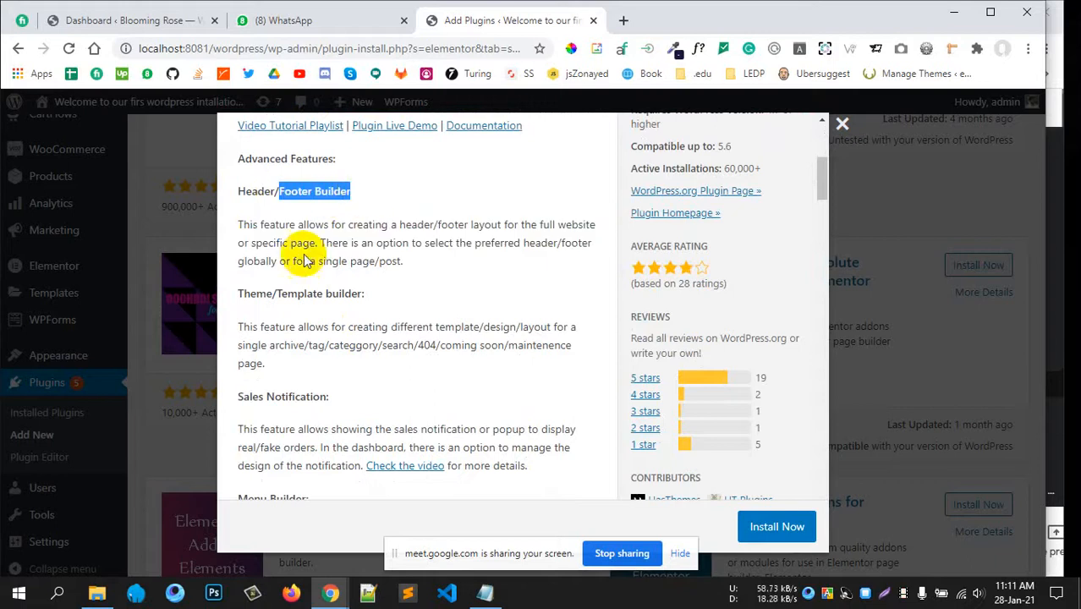
{"action": "left_click_drag", "start_coordinate": [256, 296], "coordinate": [366, 315]}
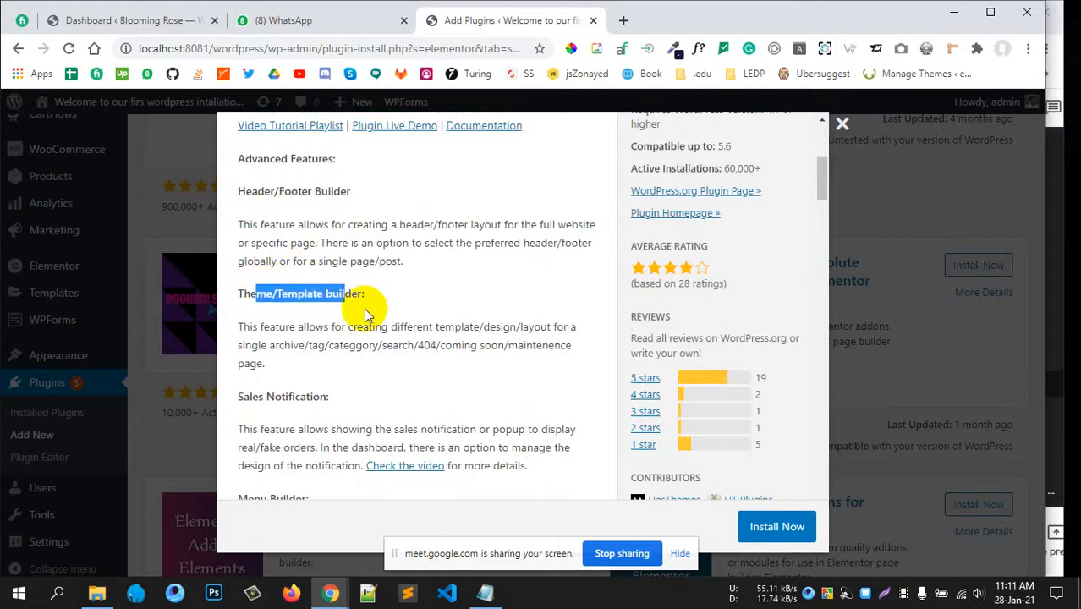
{"action": "scroll", "coordinate": [366, 314], "scroll_direction": "down", "scroll_amount": 4}
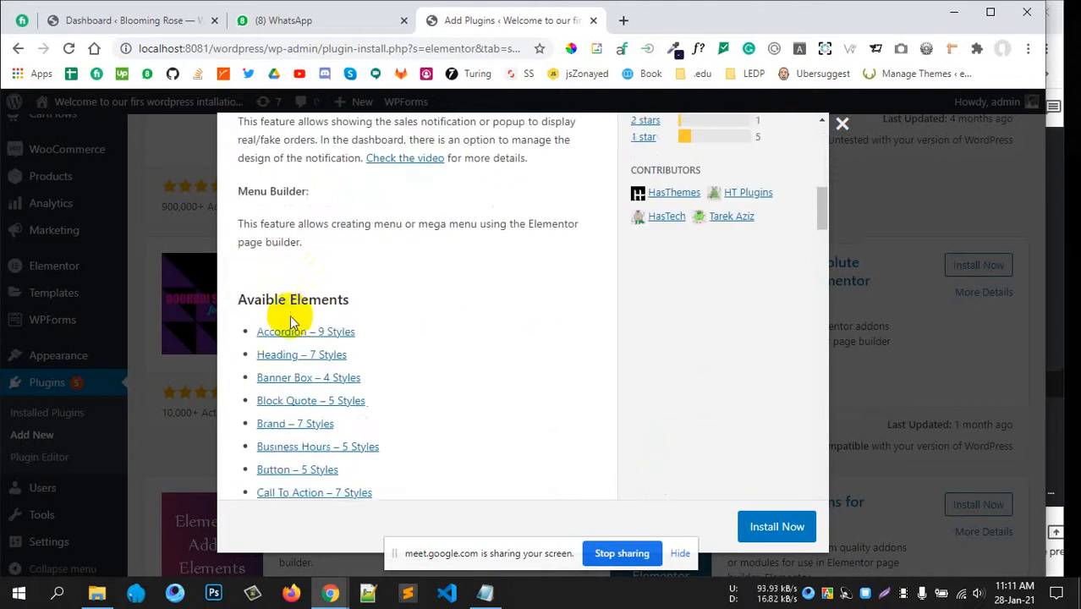
- Examine HT Mega's list of available elements and their style counts, including the third-party and WooCommerce widgets
{"action": "scroll", "coordinate": [289, 315], "scroll_direction": "down", "scroll_amount": 3}
{"action": "scroll", "coordinate": [277, 283], "scroll_direction": "up", "scroll_amount": 2}
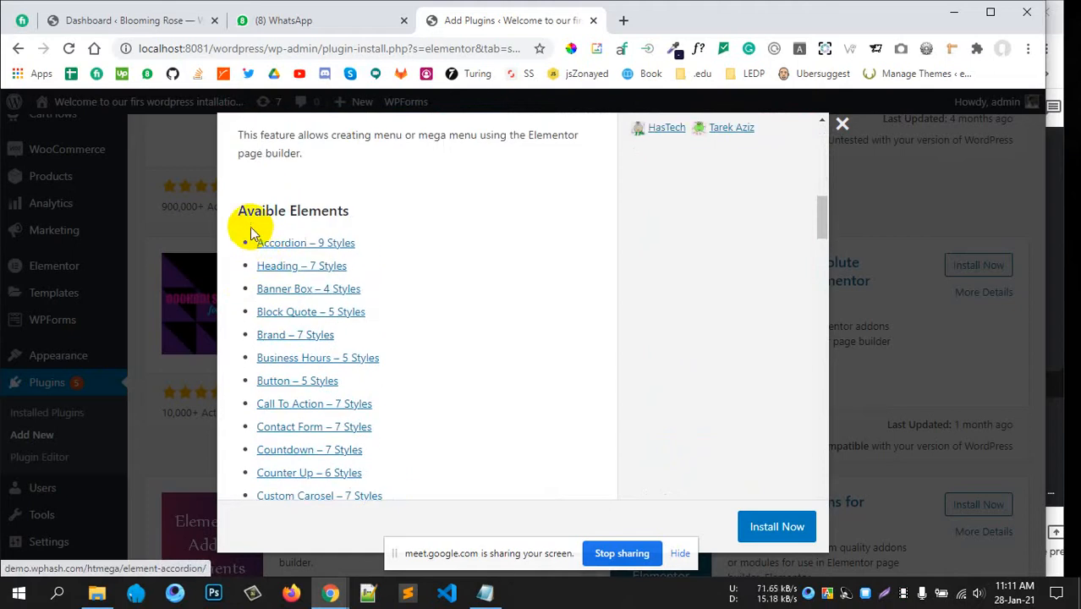
{"action": "left_click_drag", "start_coordinate": [251, 230], "coordinate": [380, 384]}
{"action": "left_click", "coordinate": [363, 287]}
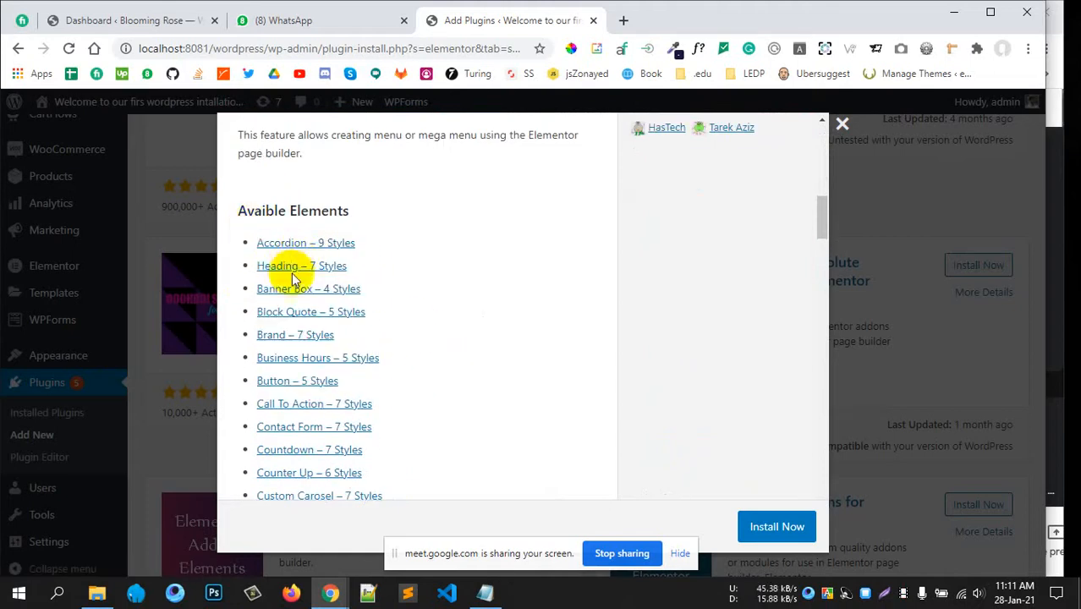
{"action": "scroll", "coordinate": [401, 352], "scroll_direction": "down", "scroll_amount": 1}
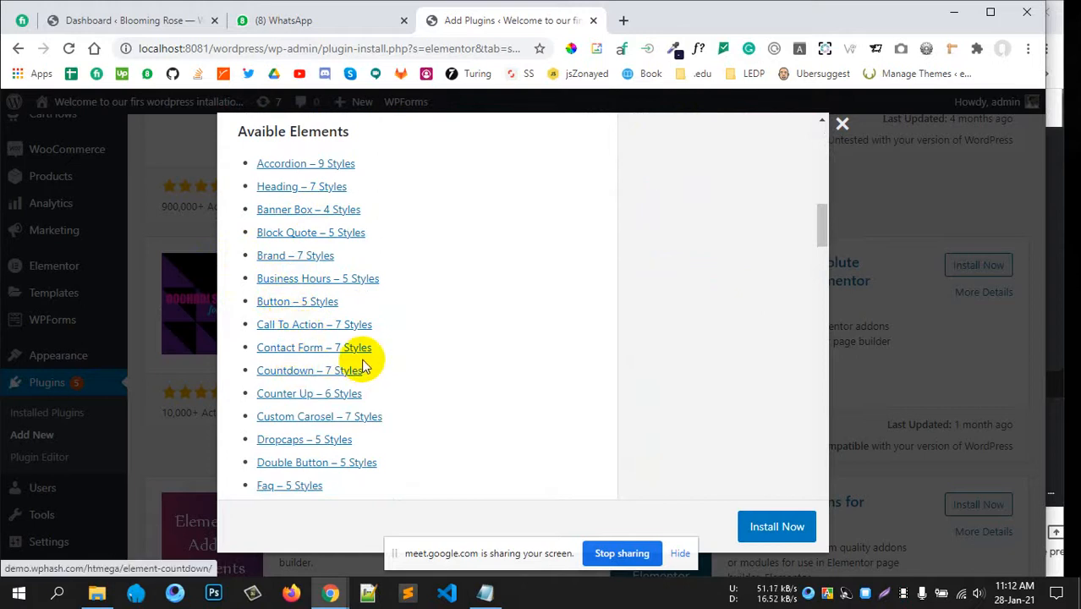
{"action": "scroll", "coordinate": [357, 358], "scroll_direction": "down", "scroll_amount": 5}
{"action": "scroll", "coordinate": [303, 348], "scroll_direction": "down", "scroll_amount": 5}
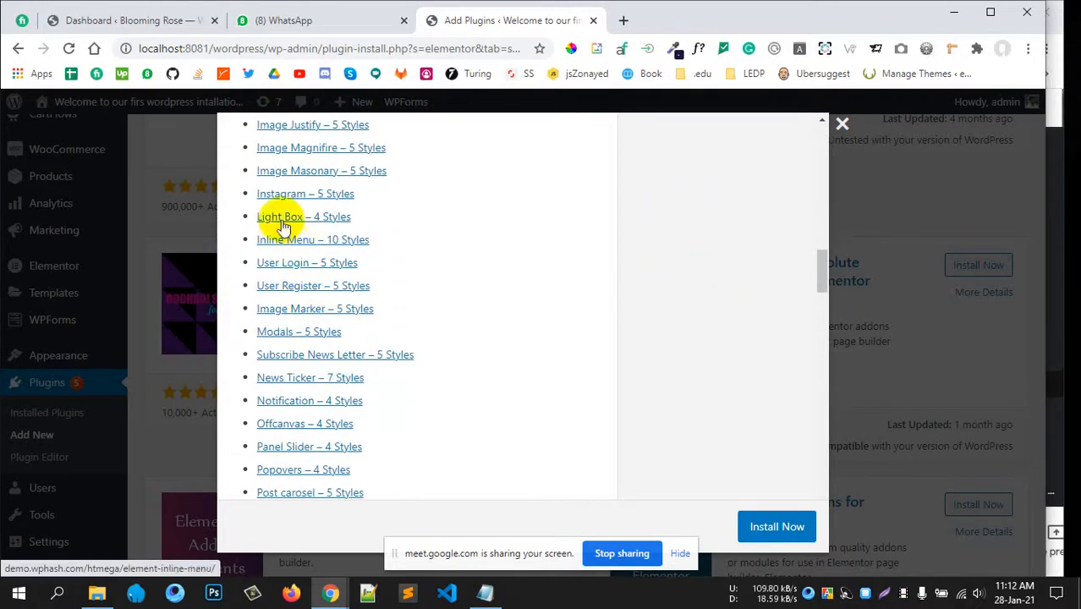
{"action": "scroll", "coordinate": [290, 345], "scroll_direction": "up", "scroll_amount": 5}
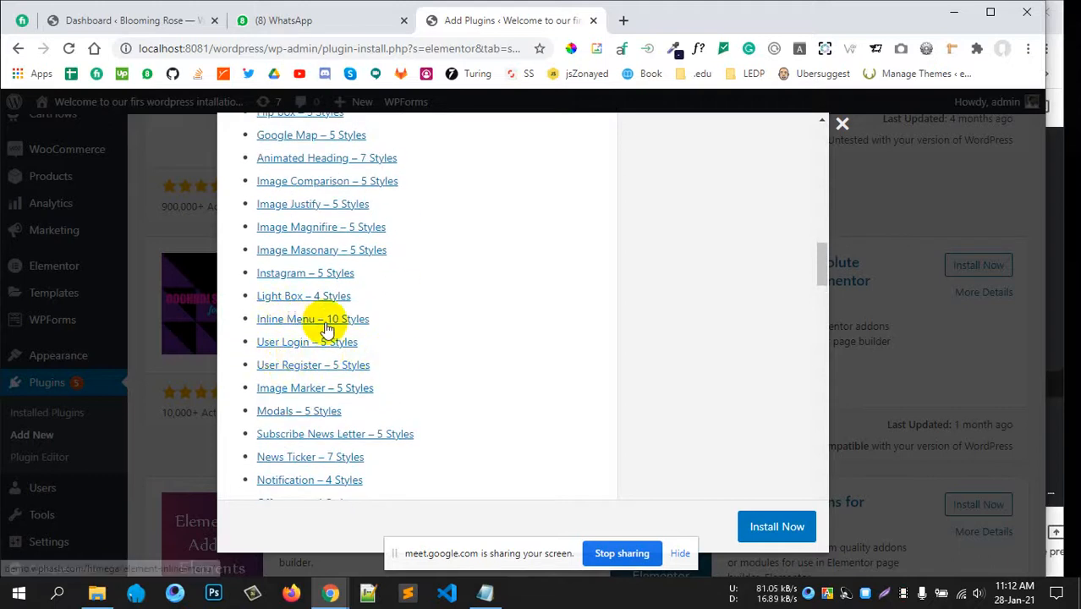
{"action": "scroll", "coordinate": [365, 347], "scroll_direction": "down", "scroll_amount": 1}
{"action": "scroll", "coordinate": [365, 347], "scroll_direction": "down", "scroll_amount": 5}
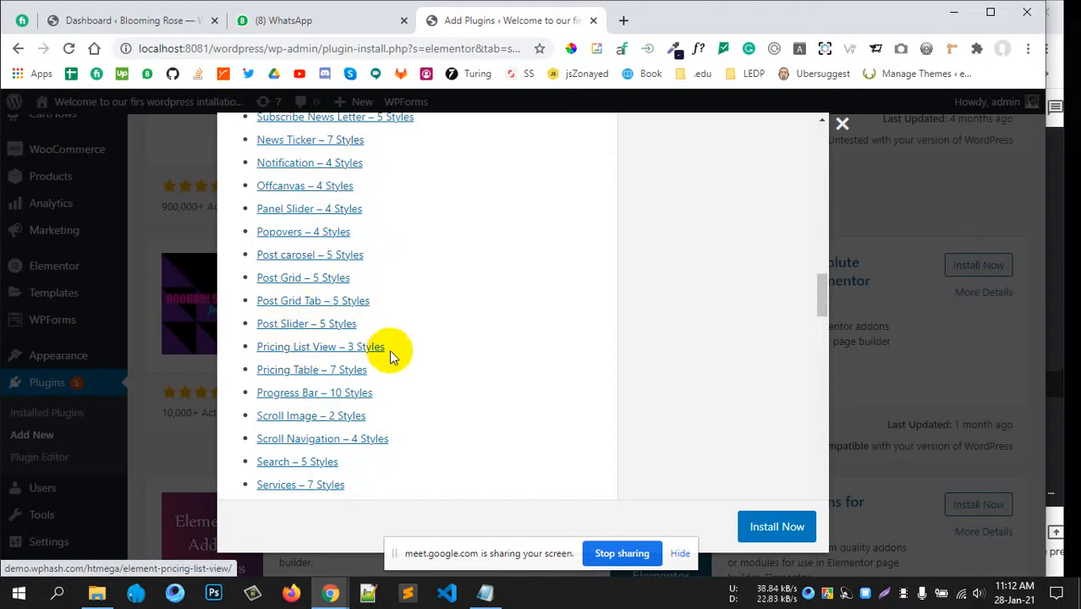
{"action": "scroll", "coordinate": [389, 349], "scroll_direction": "down", "scroll_amount": 10}
{"action": "scroll", "coordinate": [286, 347], "scroll_direction": "down", "scroll_amount": 15}
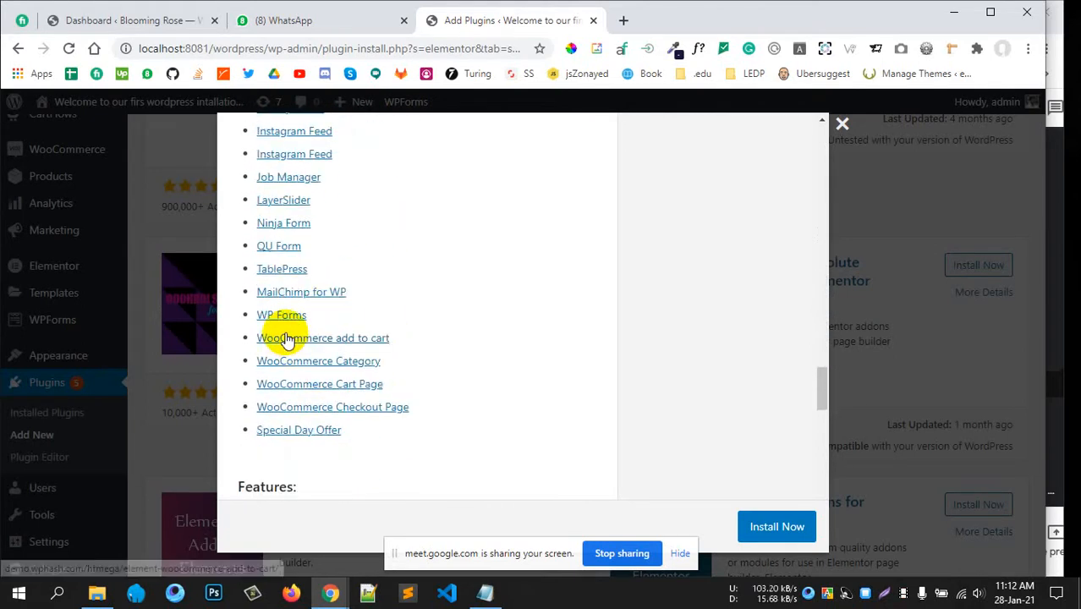
{"action": "scroll", "coordinate": [286, 338], "scroll_direction": "up", "scroll_amount": 6}
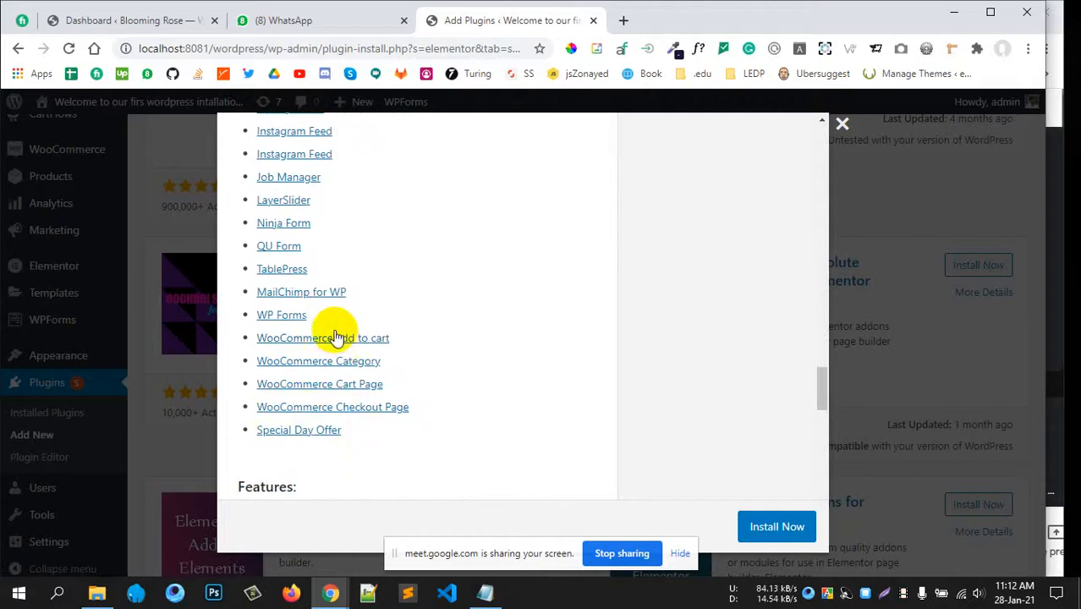
{"action": "scroll", "coordinate": [336, 335], "scroll_direction": "up", "scroll_amount": 13}
{"action": "scroll", "coordinate": [336, 336], "scroll_direction": "up", "scroll_amount": 4}
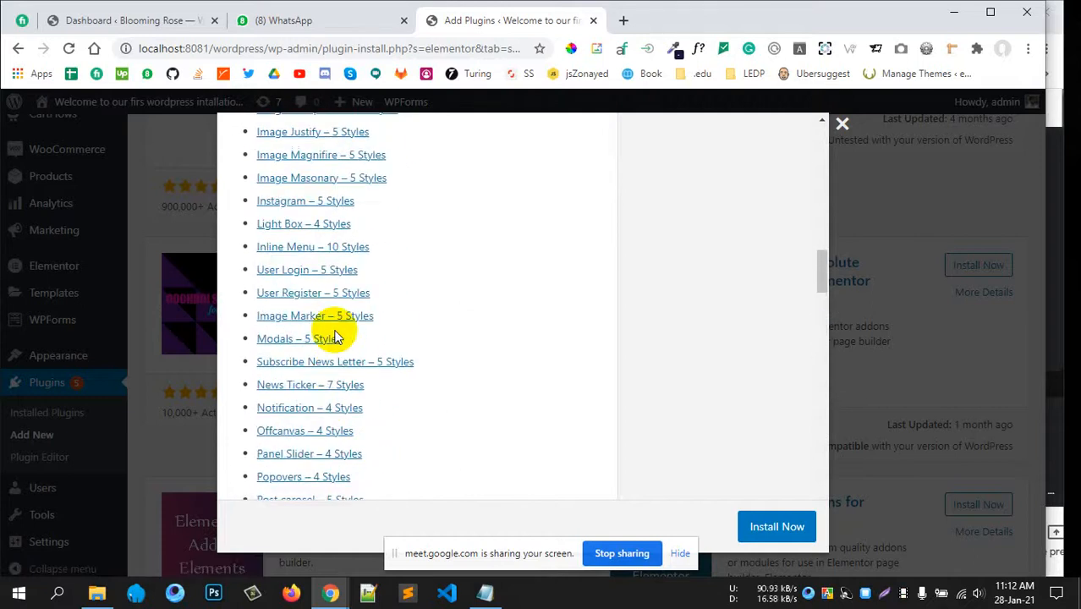
- Read the HT Mega Pro features and the WooCommerce Elementor addon note in the HT Mega details, and close the details
{"action": "scroll", "coordinate": [335, 336], "scroll_direction": "down", "scroll_amount": 15}
{"action": "scroll", "coordinate": [306, 331], "scroll_direction": "down", "scroll_amount": 10}
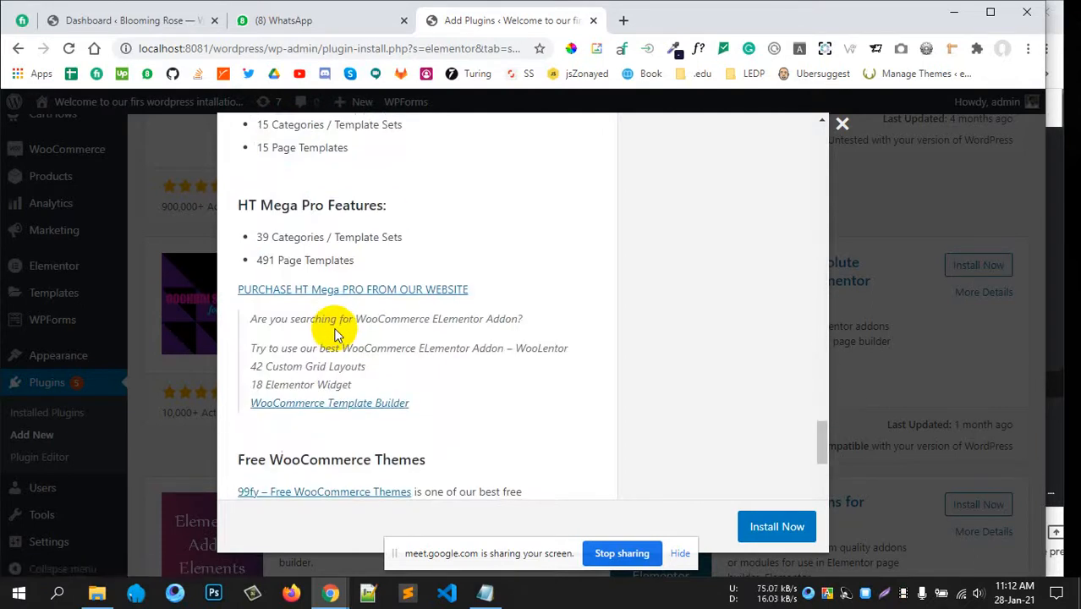
{"action": "scroll", "coordinate": [338, 321], "scroll_direction": "up", "scroll_amount": 3}
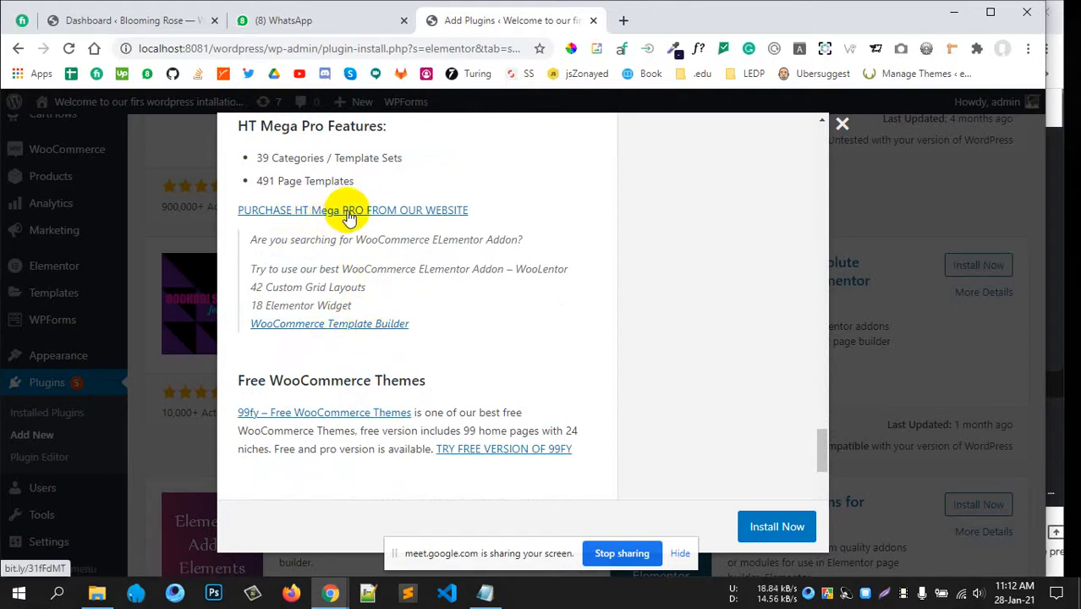
{"action": "left_click_drag", "start_coordinate": [326, 239], "coordinate": [463, 242]}
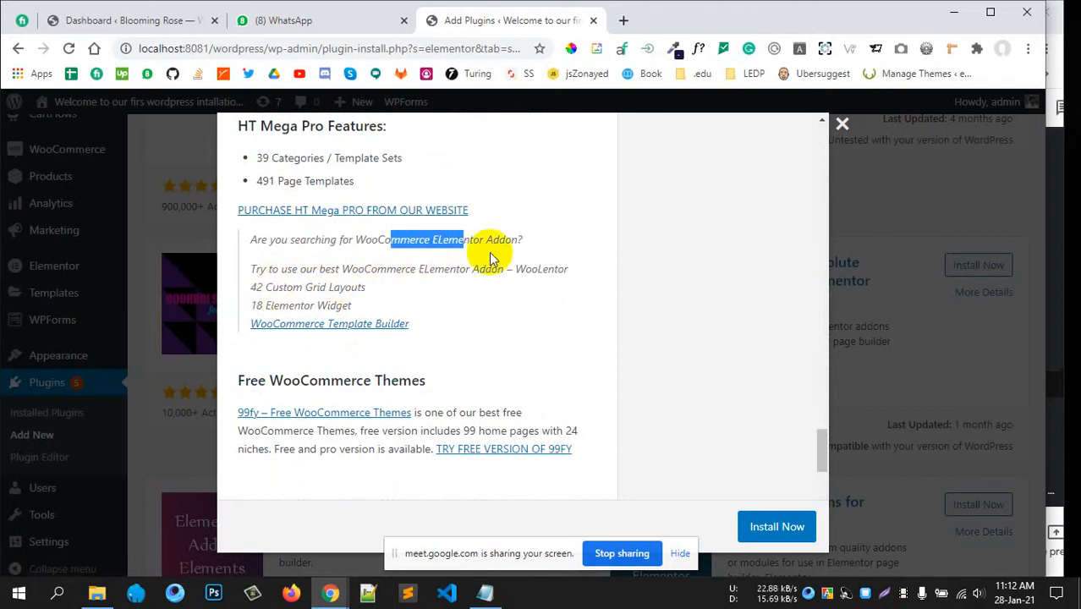
{"action": "left_click", "coordinate": [842, 132]}
- Return to the WooLentor – WooCommerce Elementor Addons + Builder listing, open its details and close them again
{"action": "scroll", "coordinate": [761, 321], "scroll_direction": "up", "scroll_amount": 6}
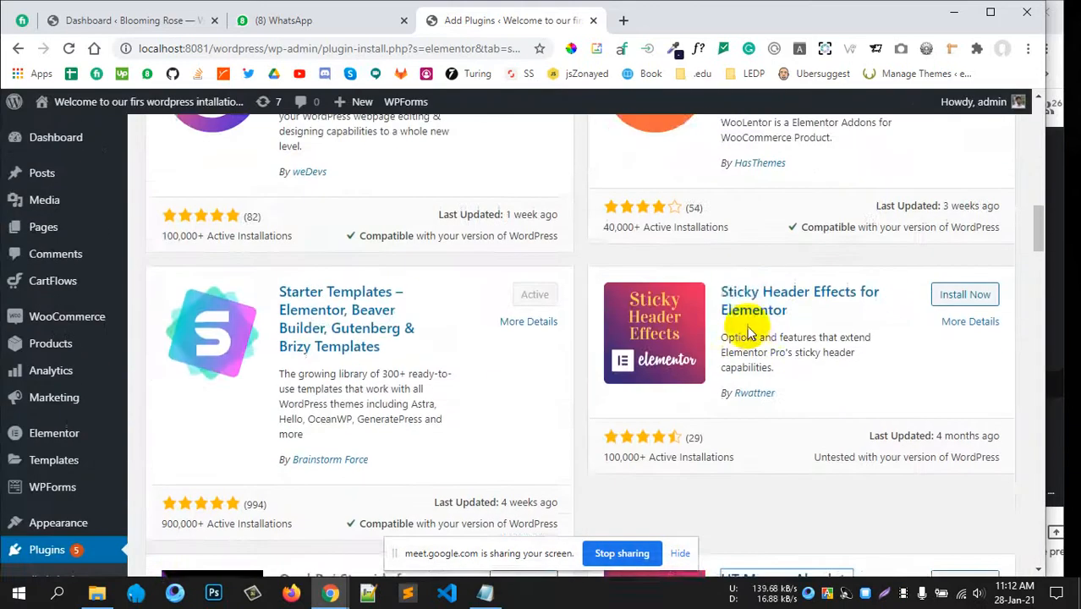
{"action": "scroll", "coordinate": [747, 332], "scroll_direction": "up", "scroll_amount": 2}
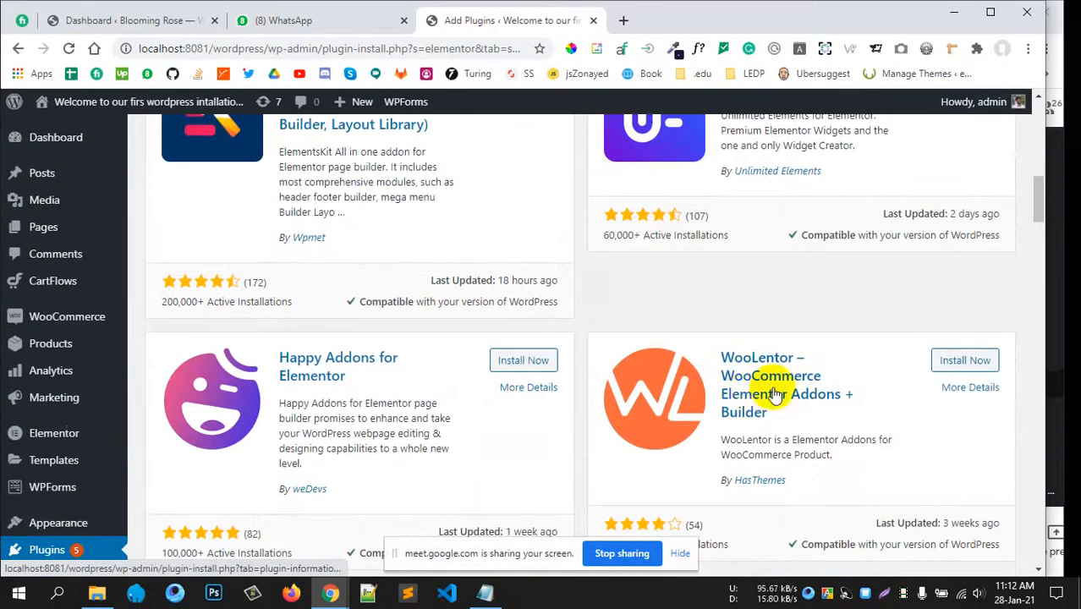
{"action": "scroll", "coordinate": [773, 395], "scroll_direction": "down", "scroll_amount": 1}
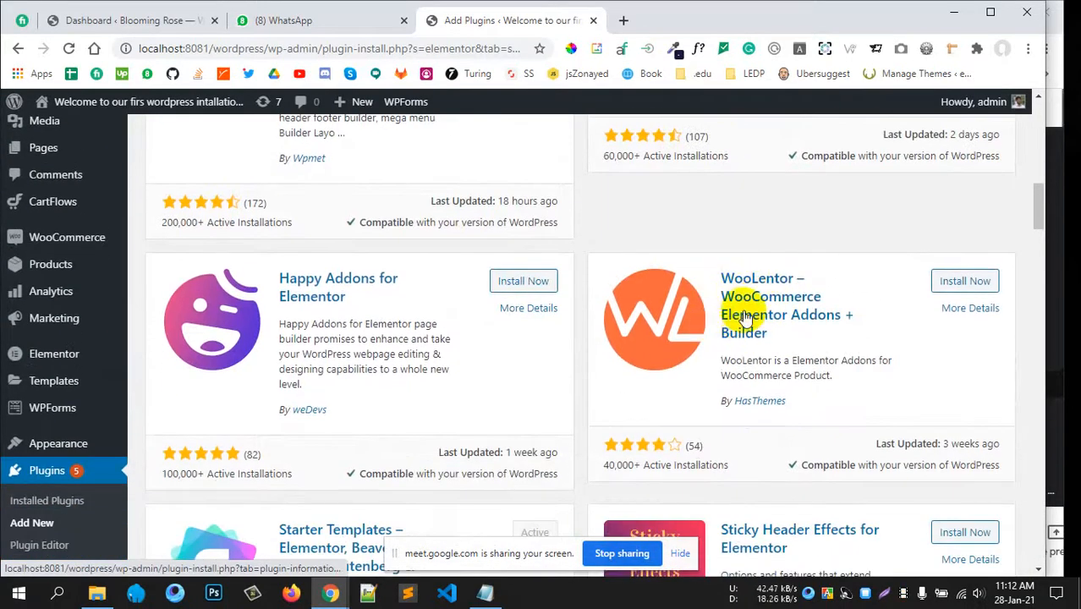
{"action": "left_click", "coordinate": [753, 316]}
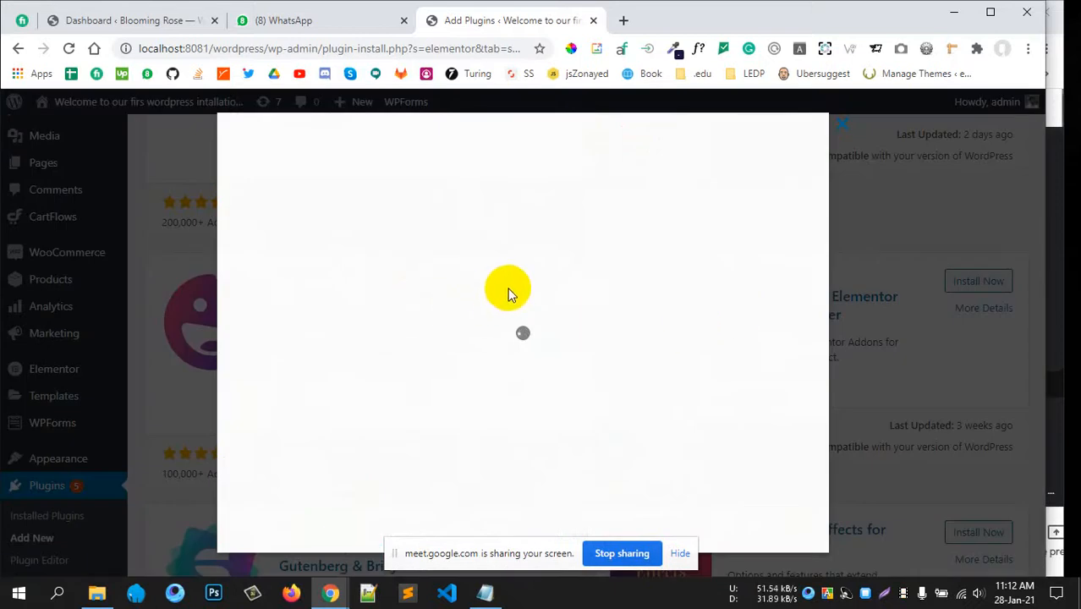
{"action": "left_click", "coordinate": [843, 127]}
- Review the addon listings below HT Mega down to Master Addons and Events Tracker for Elementor
{"action": "scroll", "coordinate": [664, 357], "scroll_direction": "down", "scroll_amount": 8}
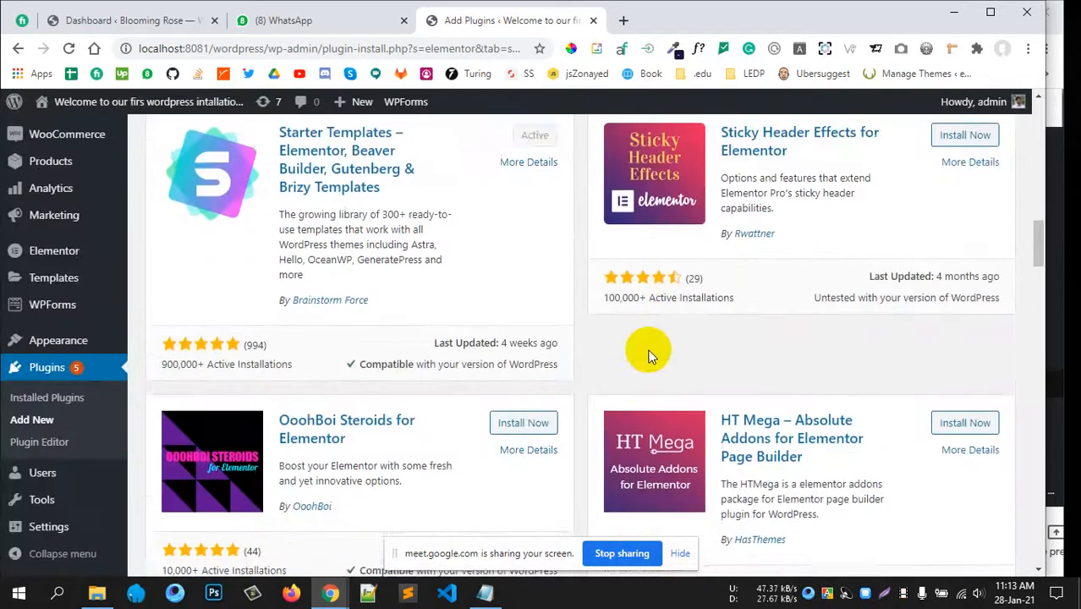
{"action": "scroll", "coordinate": [649, 355], "scroll_direction": "down", "scroll_amount": 4}
{"action": "scroll", "coordinate": [647, 380], "scroll_direction": "up", "scroll_amount": 2}
{"action": "scroll", "coordinate": [723, 380], "scroll_direction": "down", "scroll_amount": 1}
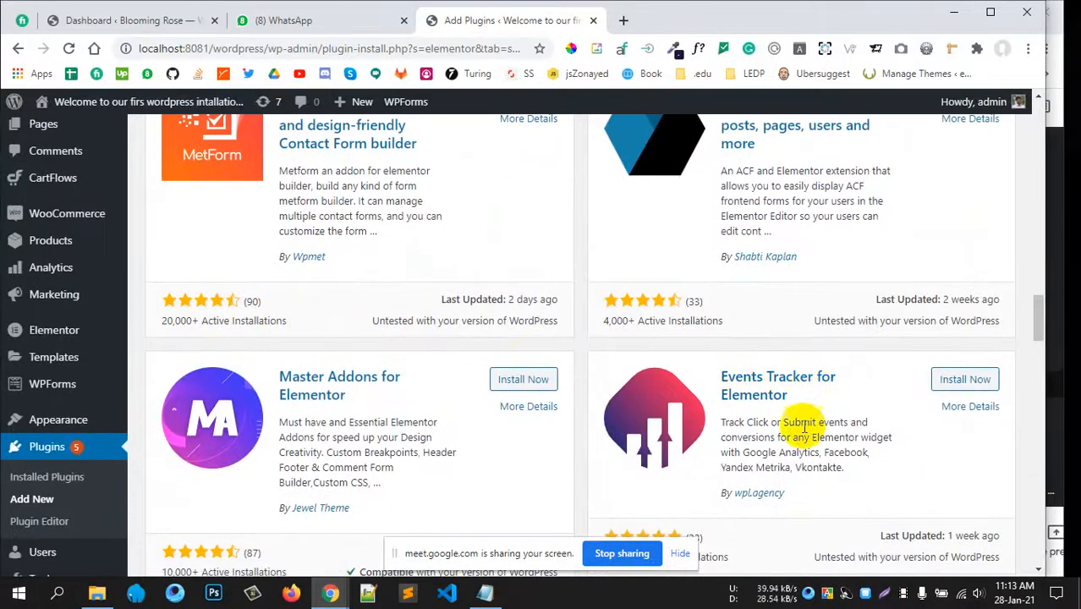
{"action": "scroll", "coordinate": [812, 427], "scroll_direction": "down", "scroll_amount": 1}
{"action": "scroll", "coordinate": [813, 429], "scroll_direction": "down", "scroll_amount": 1}
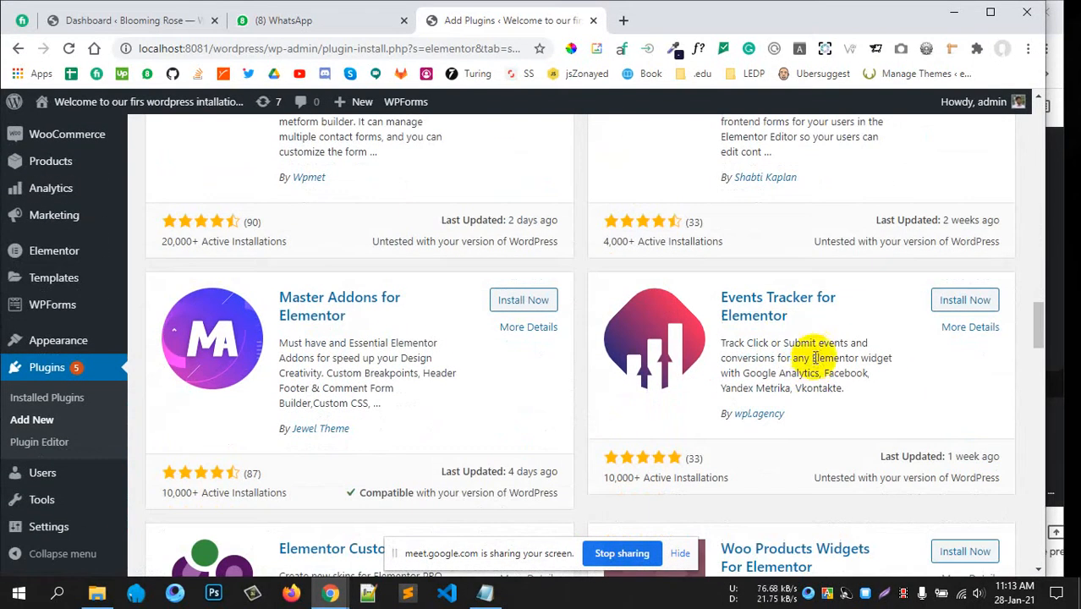
{"action": "right_click", "coordinate": [770, 338]}
{"action": "left_click", "coordinate": [745, 377]}
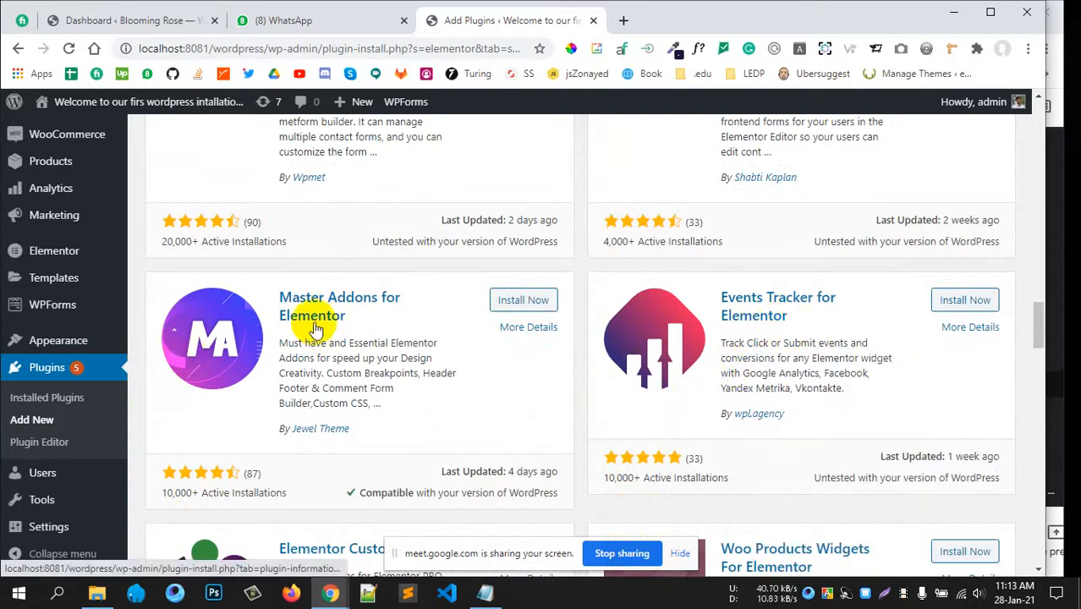
- Read the Elementor Custom Skin description and review the Woo Products Widgets, Envato Elements and Portfolio for Elementor listings
{"action": "scroll", "coordinate": [368, 322], "scroll_direction": "down", "scroll_amount": 3}
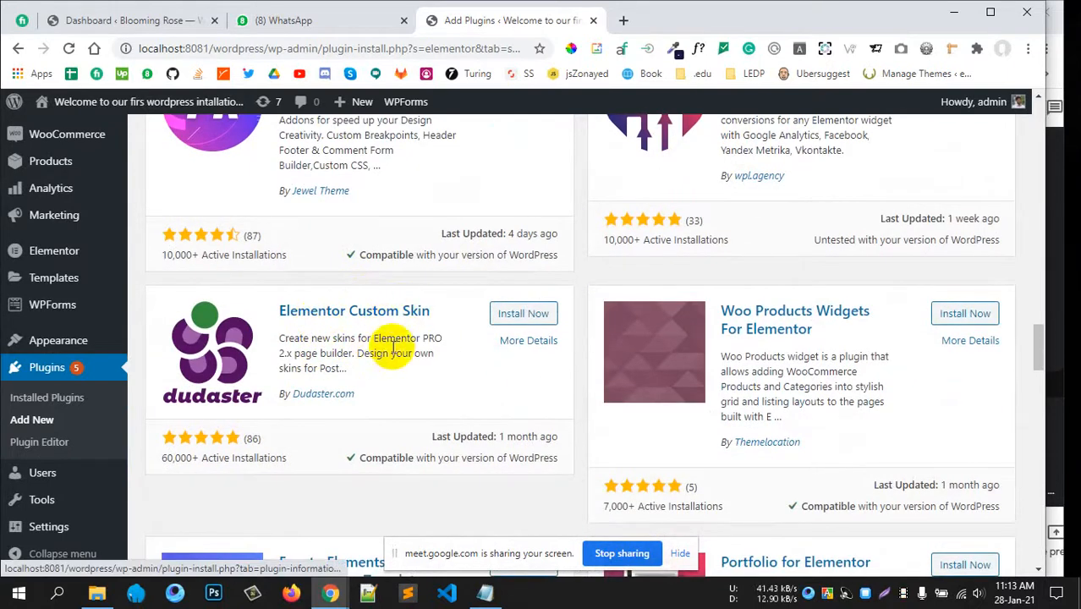
{"action": "left_click_drag", "start_coordinate": [331, 353], "coordinate": [290, 334]}
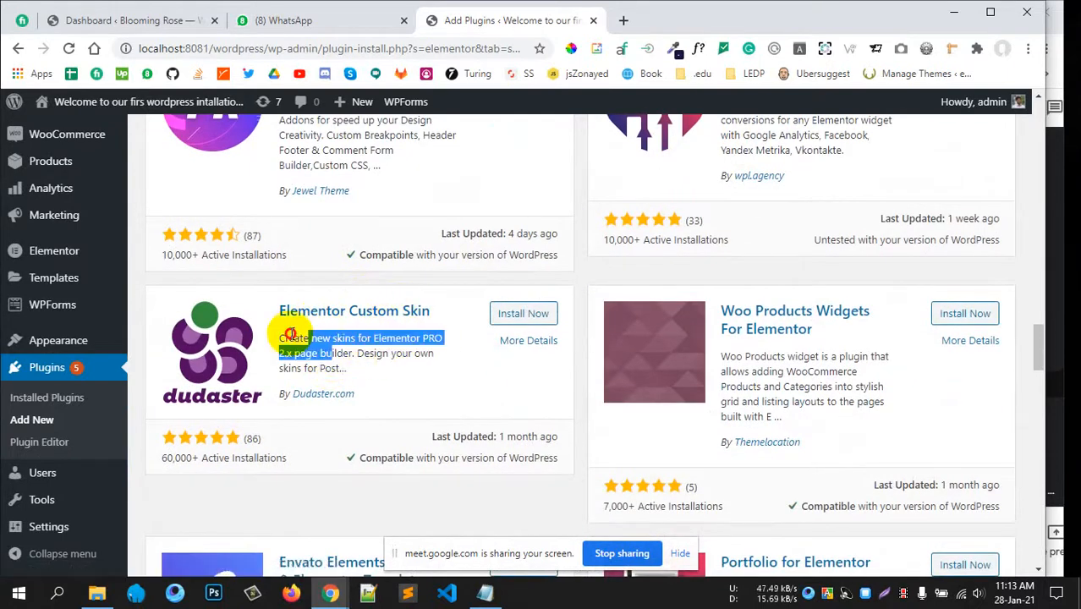
{"action": "left_click", "coordinate": [753, 382]}
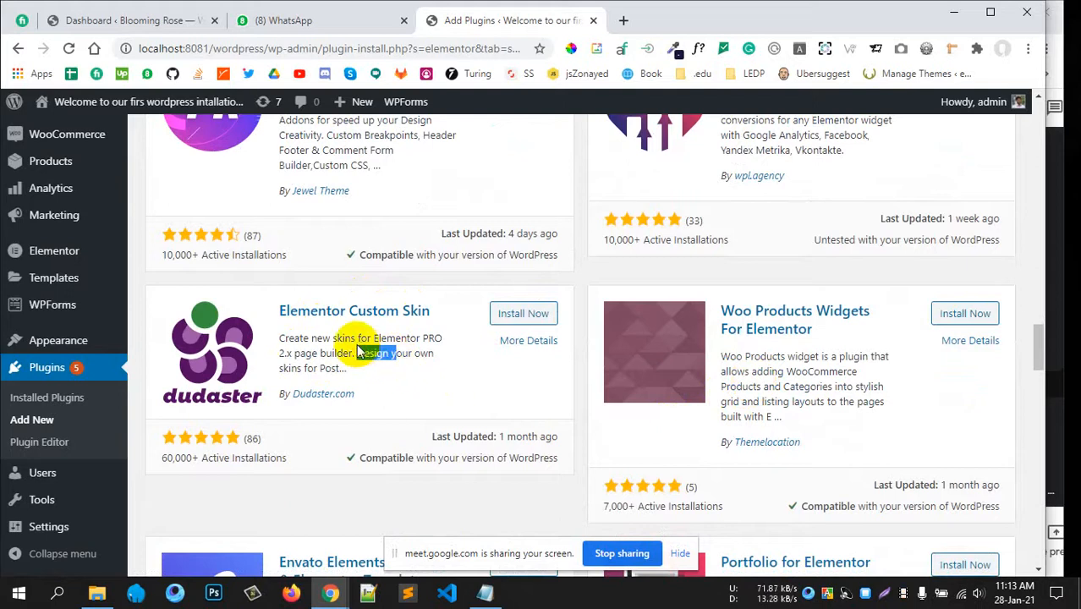
{"action": "scroll", "coordinate": [507, 346], "scroll_direction": "down", "scroll_amount": 3}
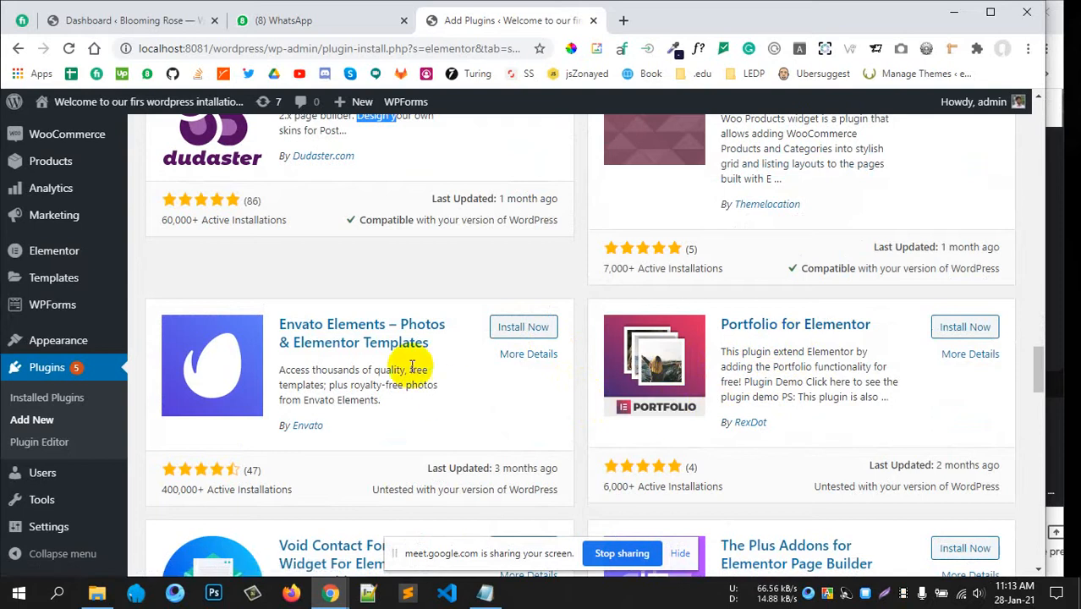
{"action": "scroll", "coordinate": [449, 397], "scroll_direction": "down", "scroll_amount": 5}
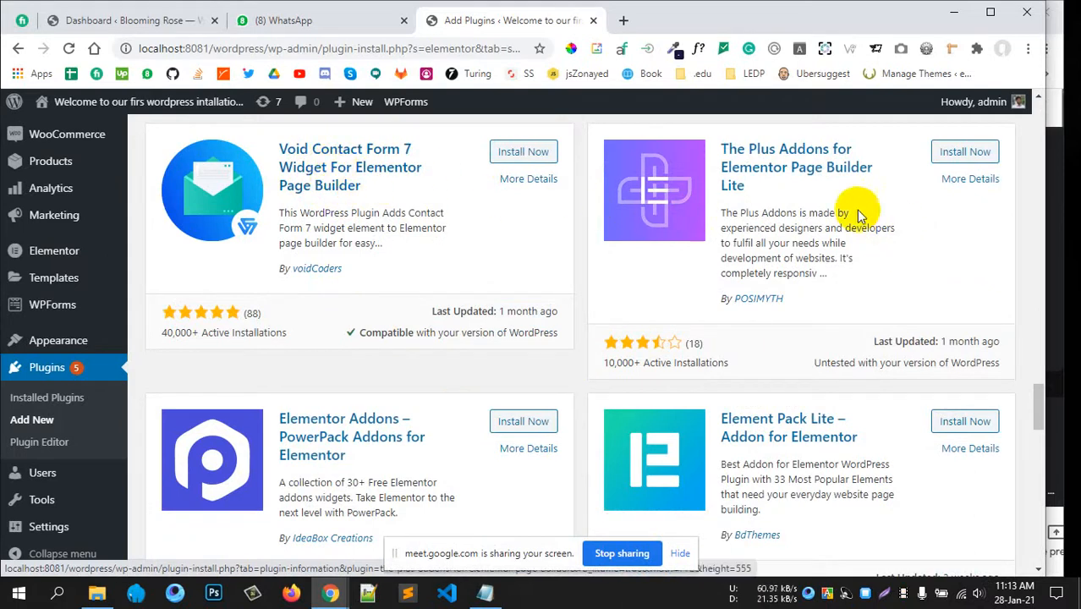
- Review the remaining listings on the first results page, from PowerPack Addons and Element Pack Lite through Prime Slider
{"action": "scroll", "coordinate": [807, 283], "scroll_direction": "down", "scroll_amount": 1}
{"action": "scroll", "coordinate": [808, 283], "scroll_direction": "down", "scroll_amount": 3}
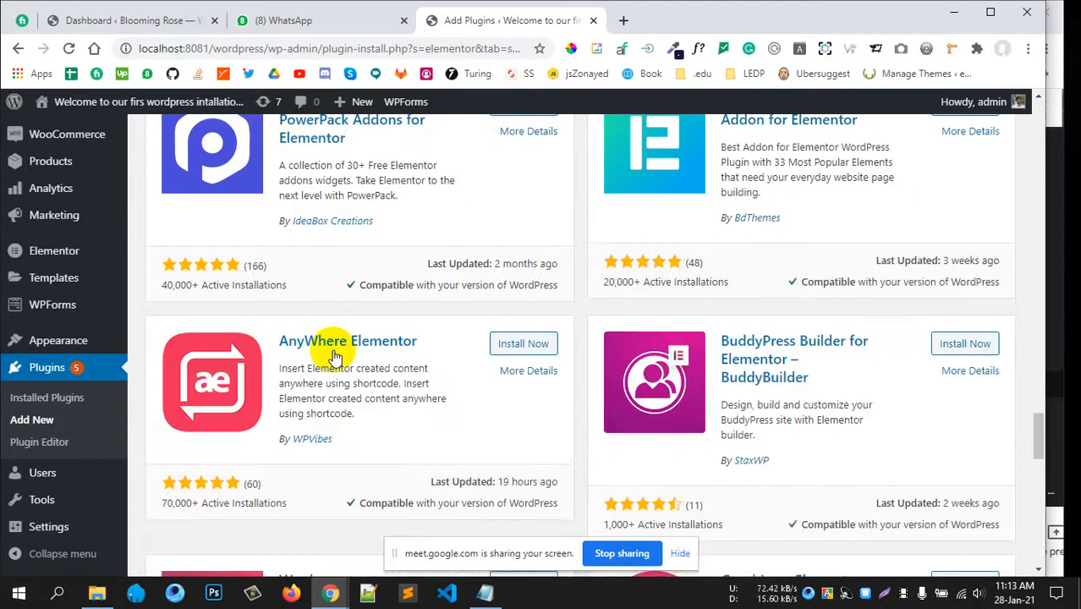
{"action": "scroll", "coordinate": [828, 337], "scroll_direction": "down", "scroll_amount": 4}
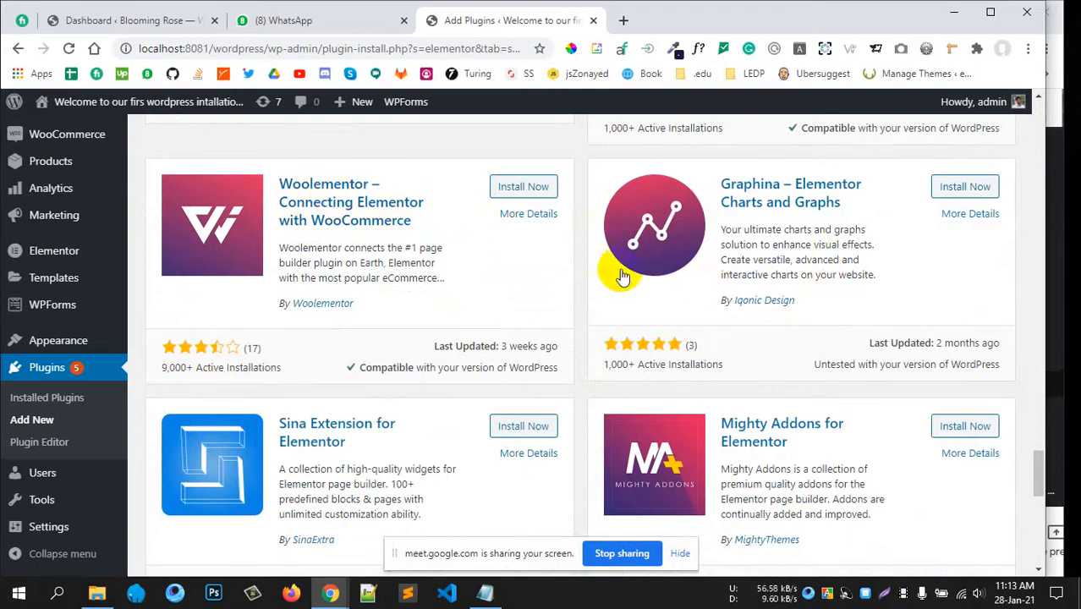
{"action": "scroll", "coordinate": [719, 342], "scroll_direction": "down", "scroll_amount": 3}
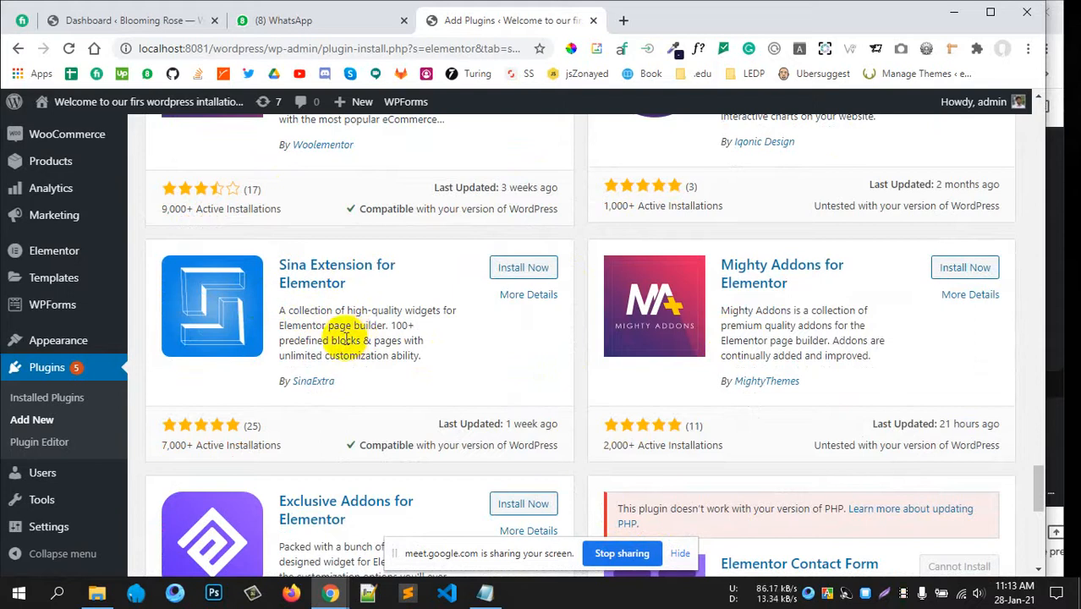
{"action": "left_click_drag", "start_coordinate": [328, 325], "coordinate": [388, 345]}
{"action": "left_click", "coordinate": [795, 322]}
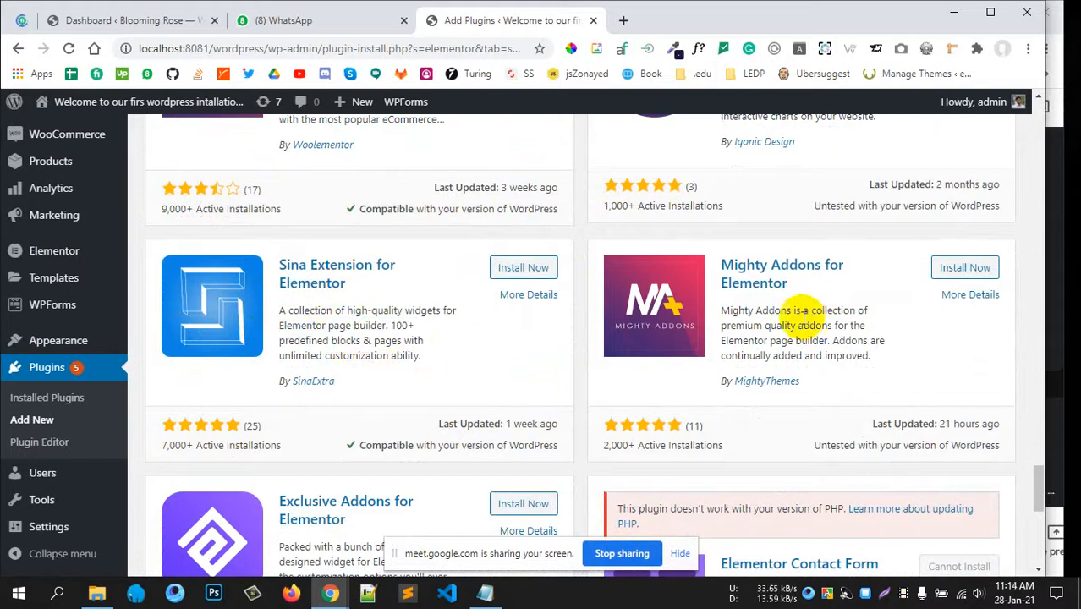
{"action": "scroll", "coordinate": [748, 309], "scroll_direction": "down", "scroll_amount": 4}
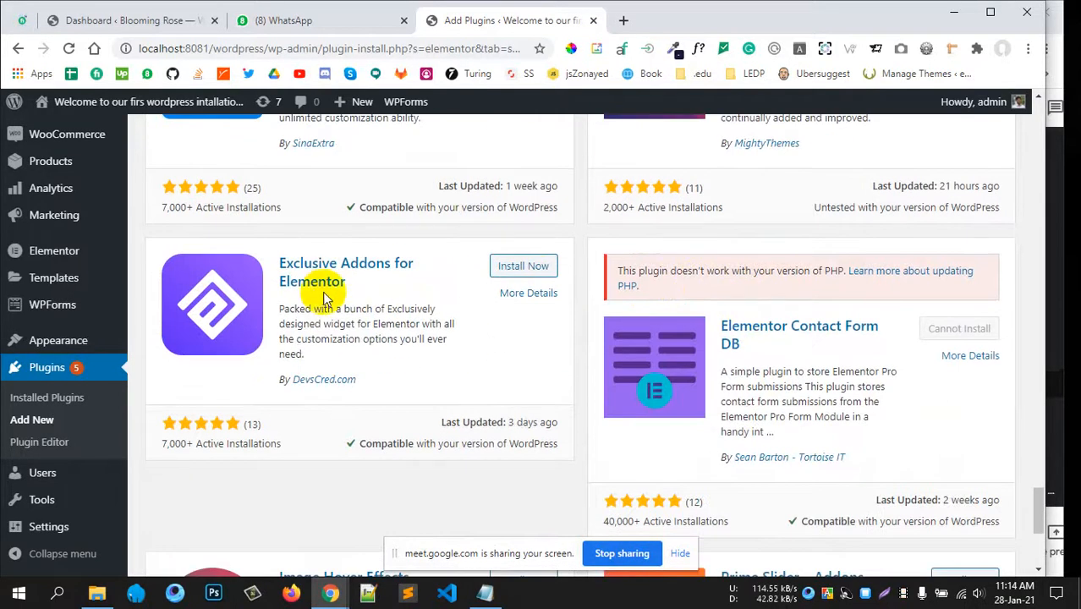
{"action": "scroll", "coordinate": [401, 375], "scroll_direction": "down", "scroll_amount": 4}
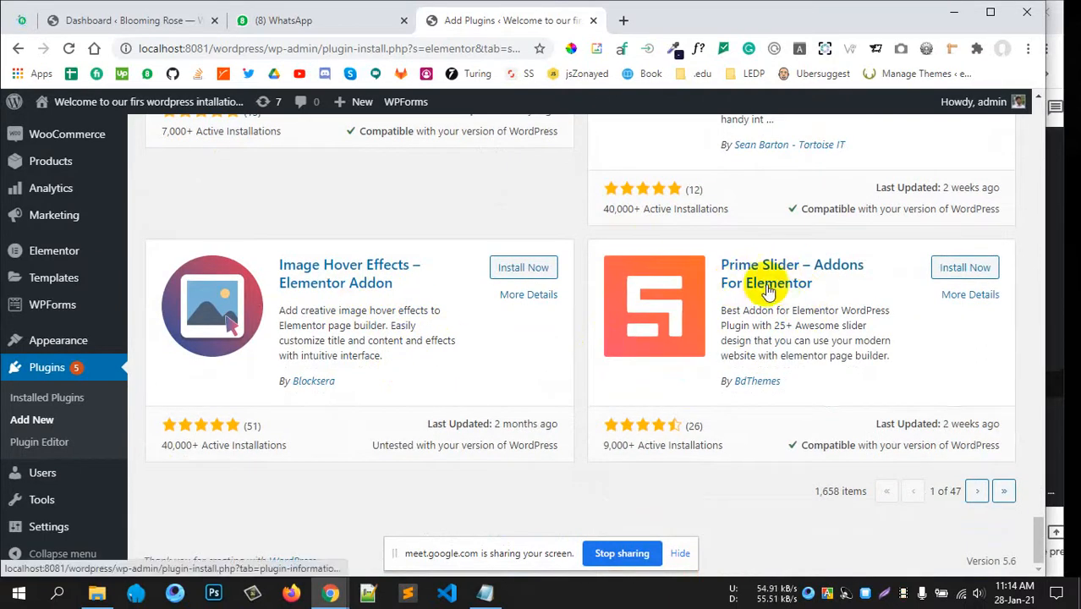
- Open page 2 of the Elementor plugin results and review the listings from Events Addon through Clever Addons for Elementor
{"action": "left_click", "coordinate": [981, 493]}
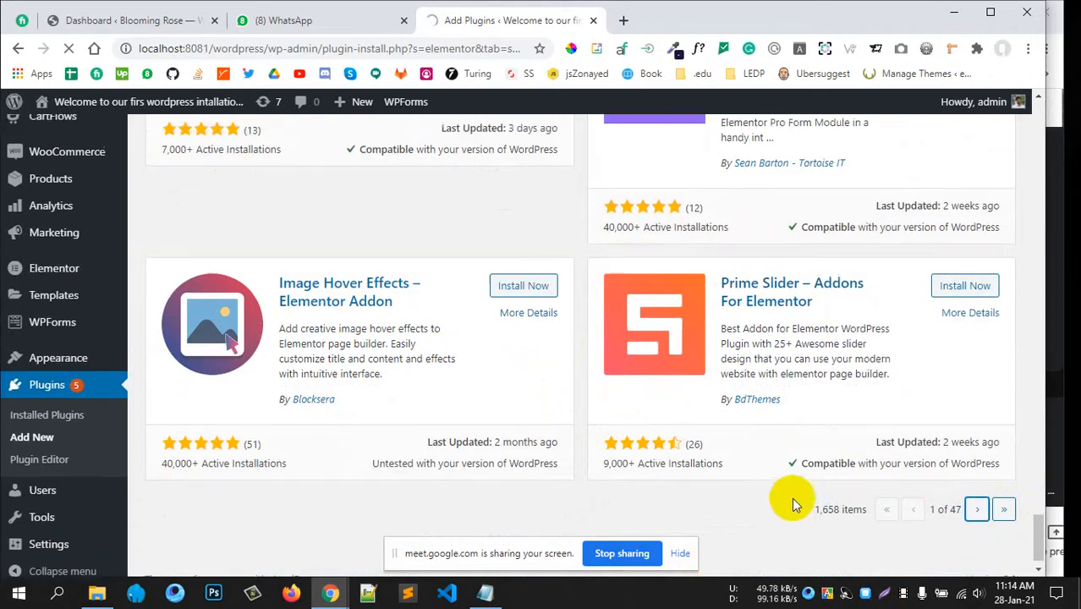
{"action": "scroll", "coordinate": [791, 498], "scroll_direction": "up", "scroll_amount": 10}
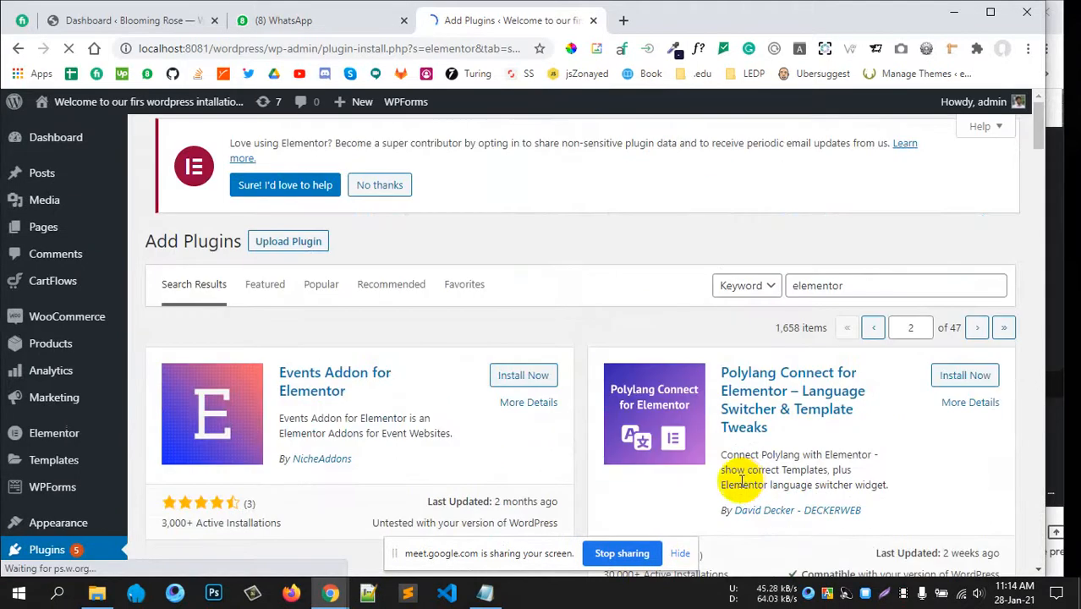
{"action": "scroll", "coordinate": [740, 480], "scroll_direction": "down", "scroll_amount": 2}
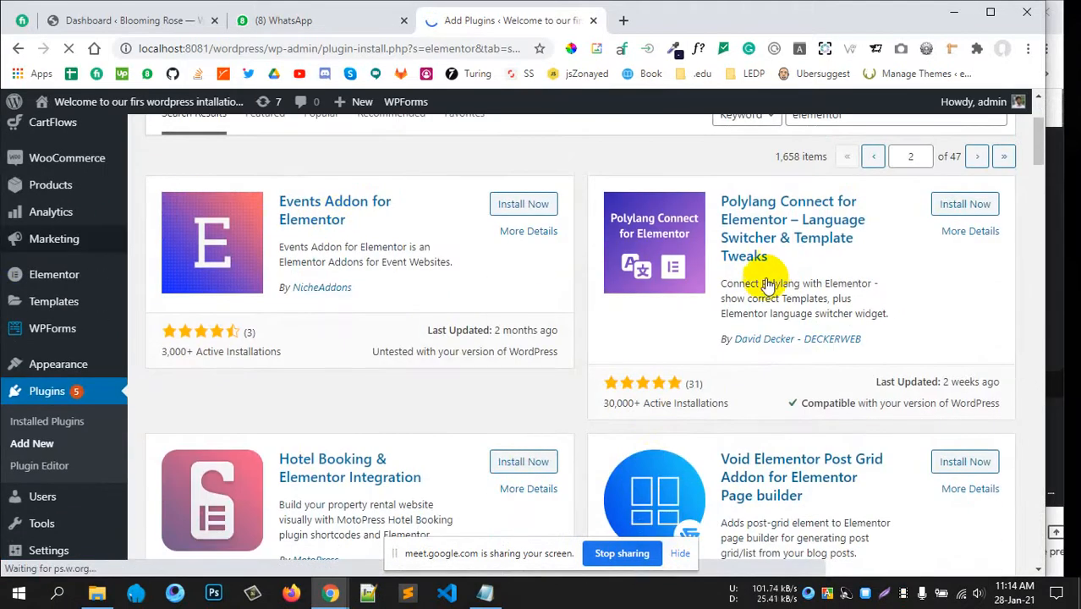
{"action": "scroll", "coordinate": [632, 353], "scroll_direction": "down", "scroll_amount": 3}
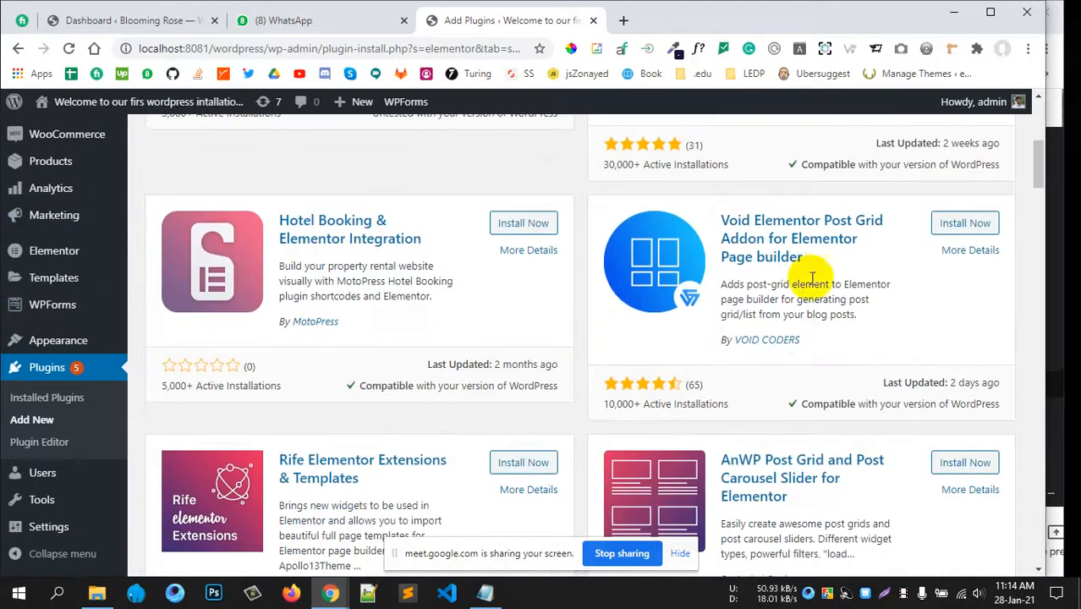
{"action": "scroll", "coordinate": [778, 292], "scroll_direction": "down", "scroll_amount": 7}
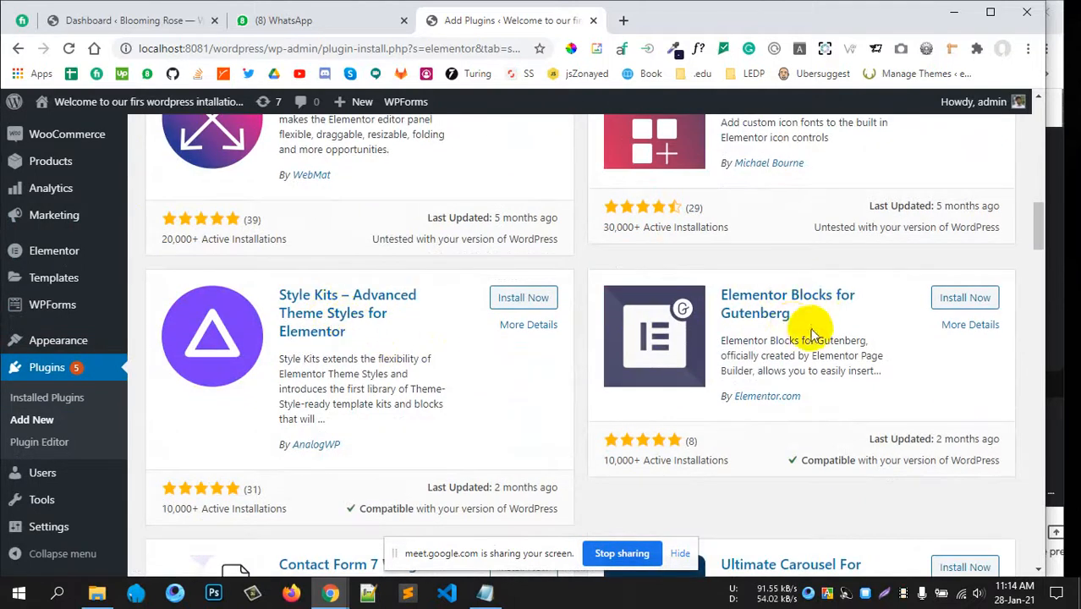
{"action": "scroll", "coordinate": [811, 325], "scroll_direction": "down", "scroll_amount": 4}
{"action": "scroll", "coordinate": [507, 325], "scroll_direction": "down", "scroll_amount": 4}
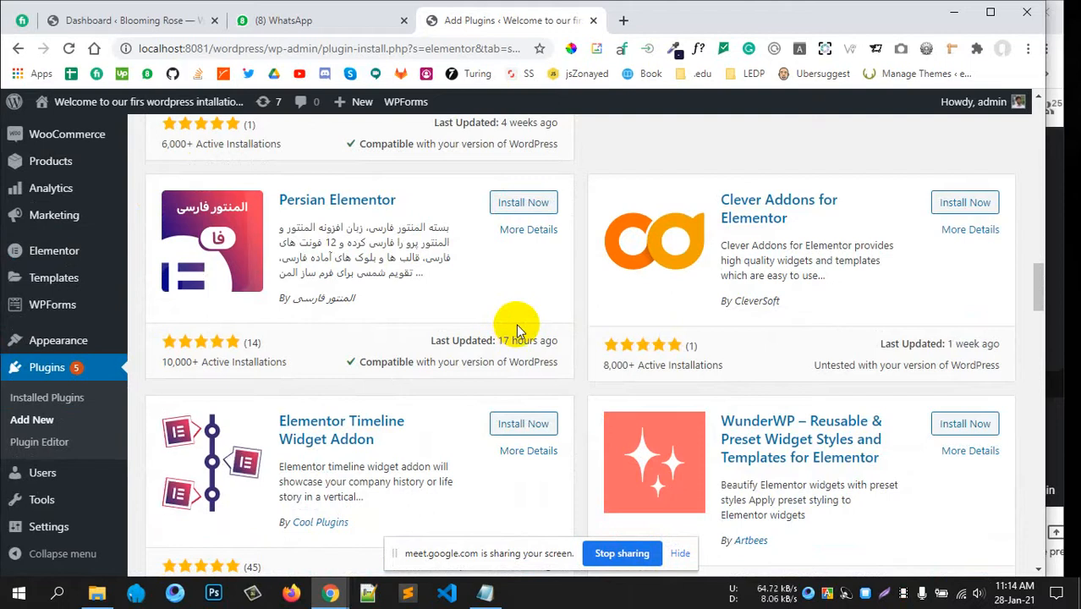
- Review the Elementor Timeline Widget Addon, WunderWP, NotificationX and Post Carousel Slider listings
{"action": "scroll", "coordinate": [524, 339], "scroll_direction": "down", "scroll_amount": 2}
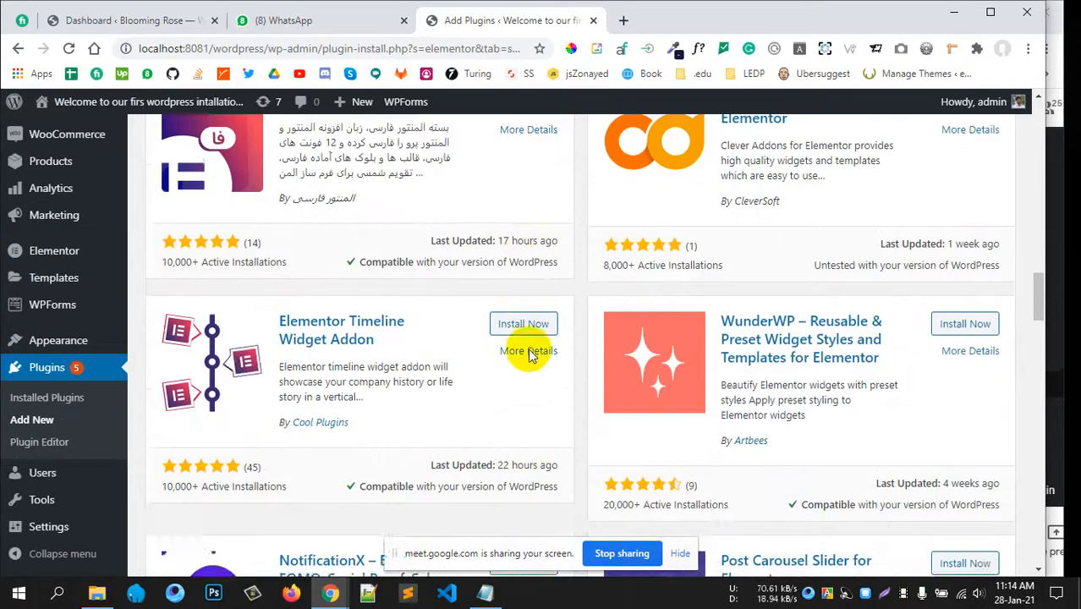
{"action": "left_click_drag", "start_coordinate": [329, 323], "coordinate": [409, 338]}
{"action": "left_click", "coordinate": [410, 338]}
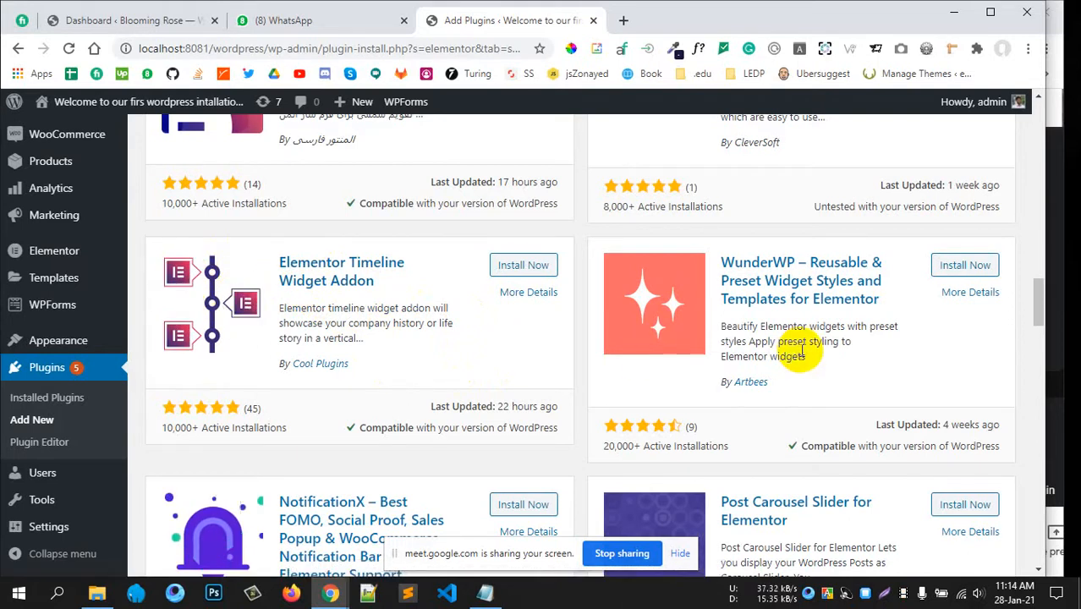
{"action": "scroll", "coordinate": [789, 350], "scroll_direction": "down", "scroll_amount": 4}
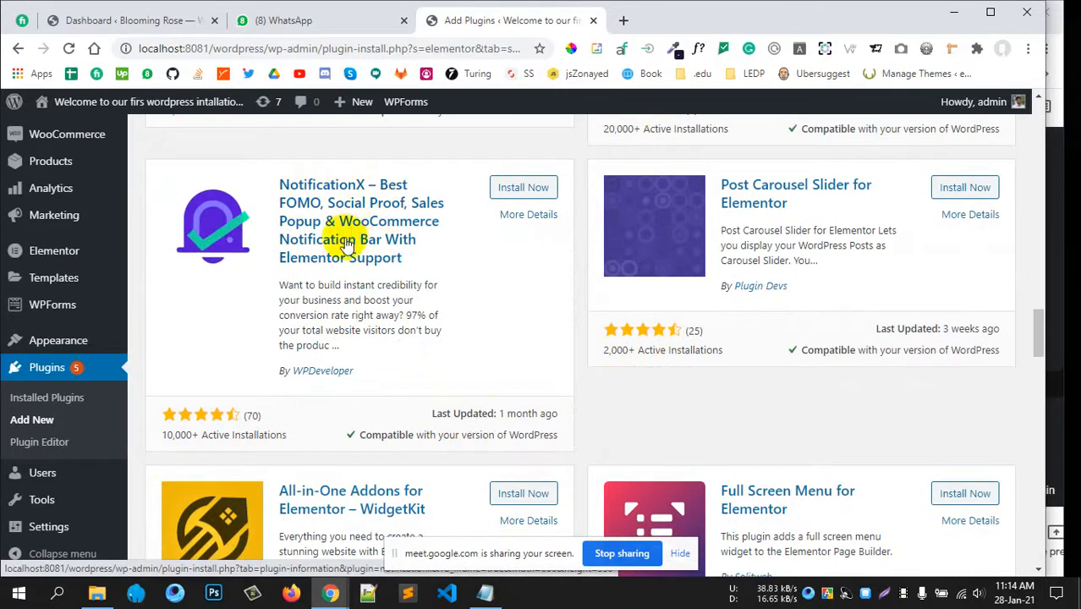
{"action": "scroll", "coordinate": [731, 304], "scroll_direction": "up", "scroll_amount": 1}
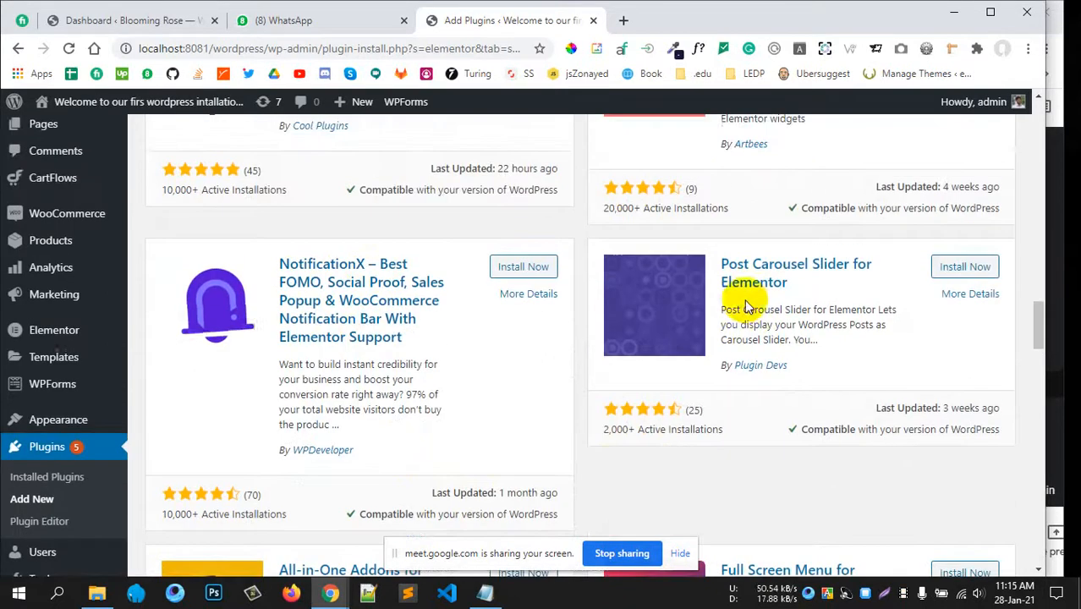
- Review the addon listings from WidgetKit and Full Screen Menu through Table Addons, Countdown Timer, PDF viewer and Card Elements
{"action": "scroll", "coordinate": [820, 363], "scroll_direction": "down", "scroll_amount": 5}
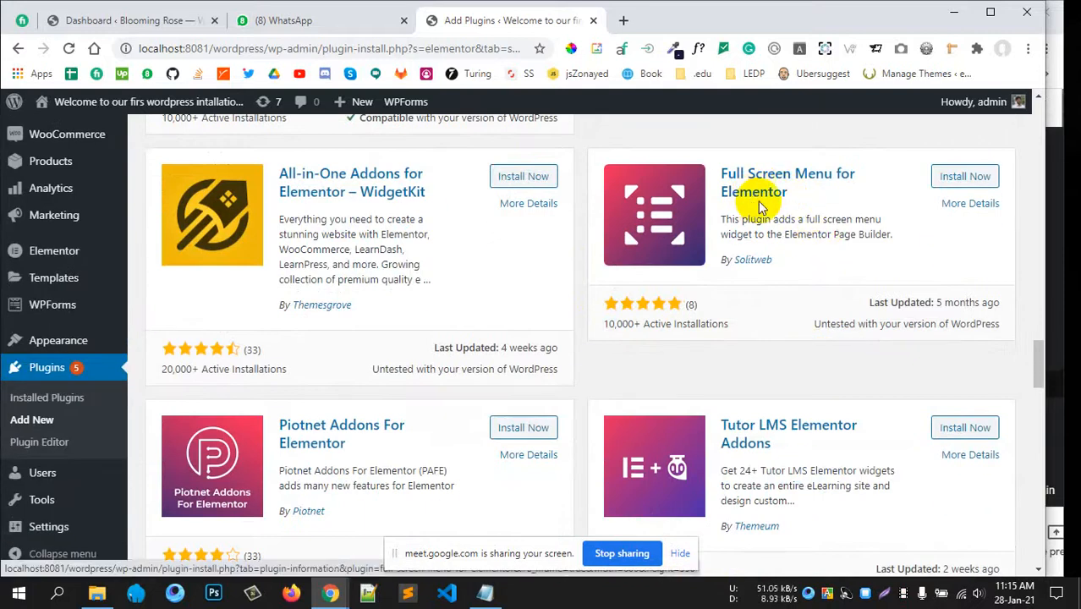
{"action": "scroll", "coordinate": [363, 311], "scroll_direction": "down", "scroll_amount": 3}
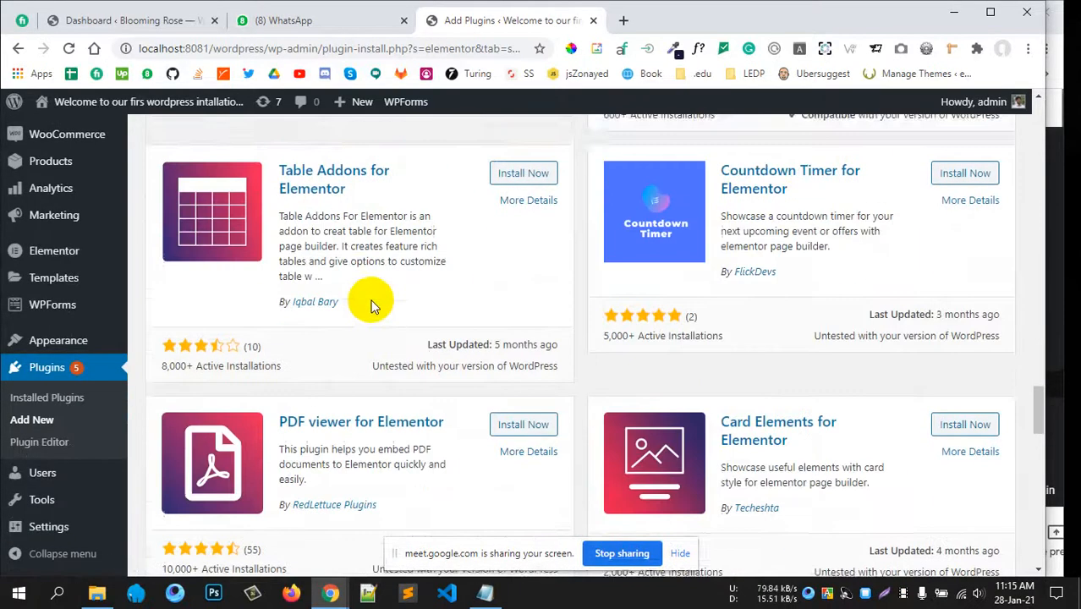
{"action": "scroll", "coordinate": [374, 306], "scroll_direction": "down", "scroll_amount": 3}
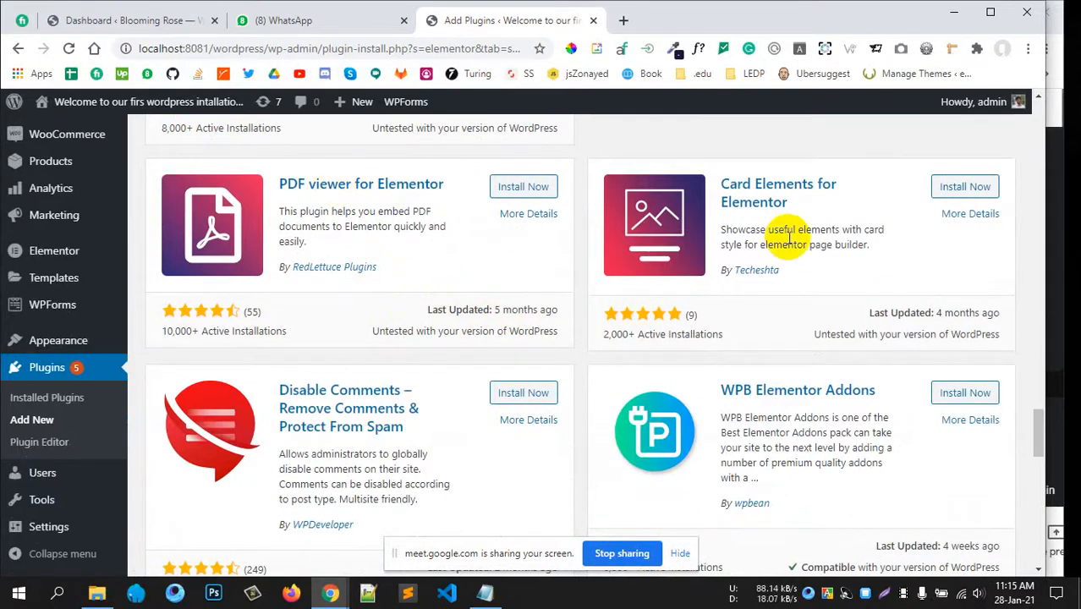
- Review the remaining listings on page 2, from Disable Comments and WPB Elementor Addons through WPKoi Templates and Stratum – Elementor Widgets
{"action": "scroll", "coordinate": [764, 344], "scroll_direction": "down", "scroll_amount": 2}
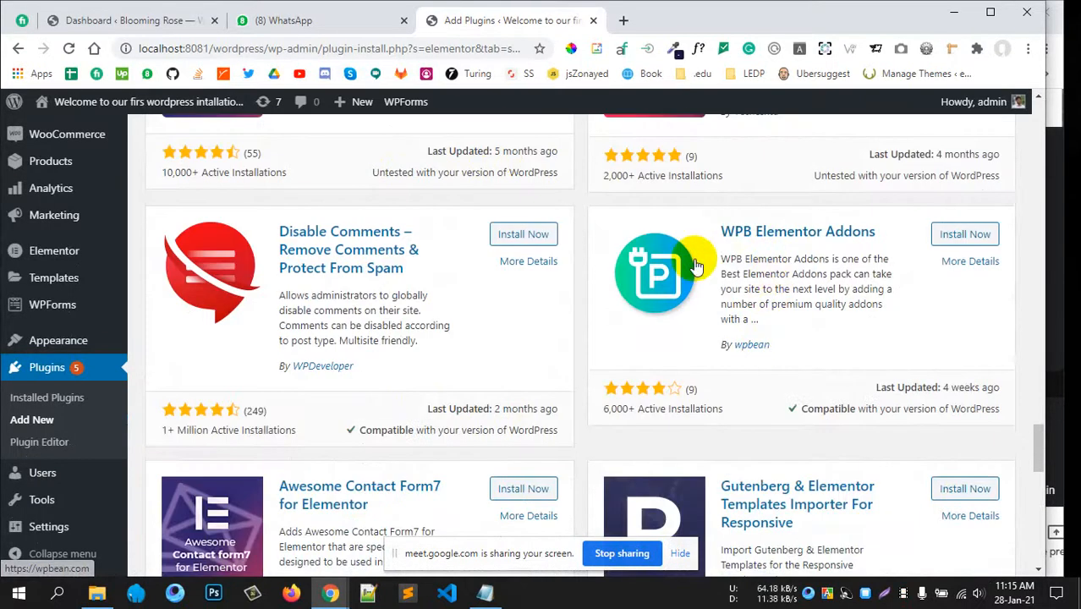
{"action": "scroll", "coordinate": [427, 316], "scroll_direction": "down", "scroll_amount": 3}
{"action": "scroll", "coordinate": [427, 313], "scroll_direction": "up", "scroll_amount": 2}
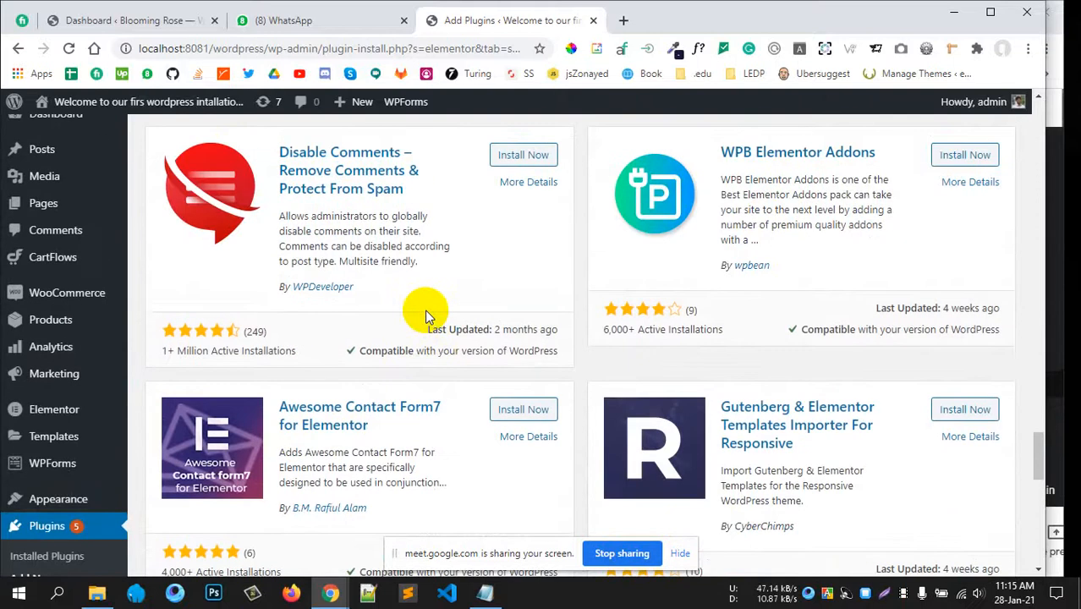
{"action": "scroll", "coordinate": [426, 313], "scroll_direction": "down", "scroll_amount": 4}
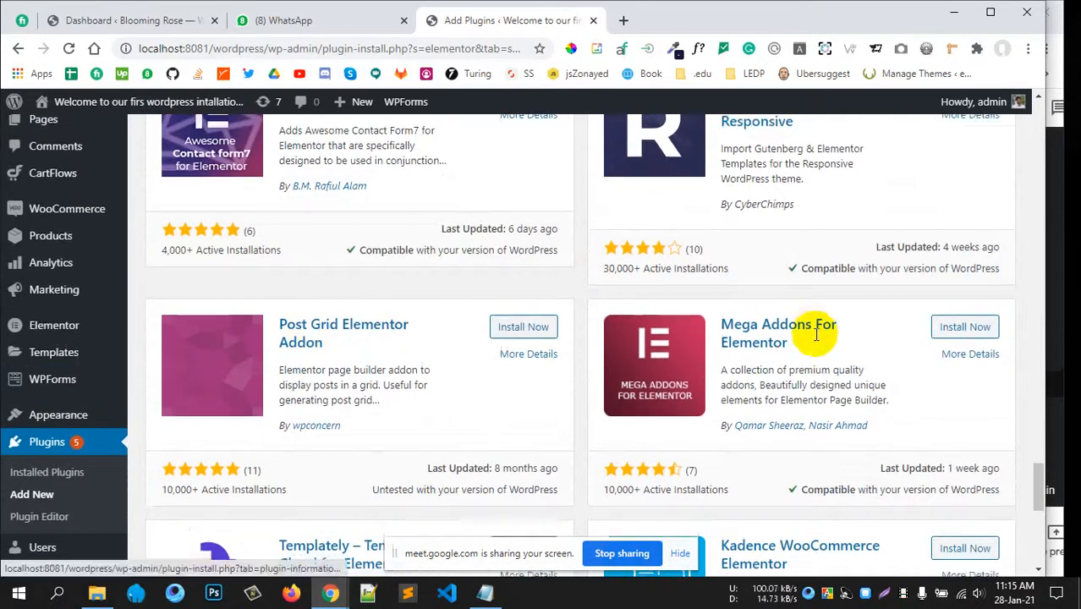
{"action": "scroll", "coordinate": [812, 338], "scroll_direction": "down", "scroll_amount": 4}
{"action": "scroll", "coordinate": [590, 287], "scroll_direction": "up", "scroll_amount": 3}
{"action": "scroll", "coordinate": [436, 291], "scroll_direction": "down", "scroll_amount": 5}
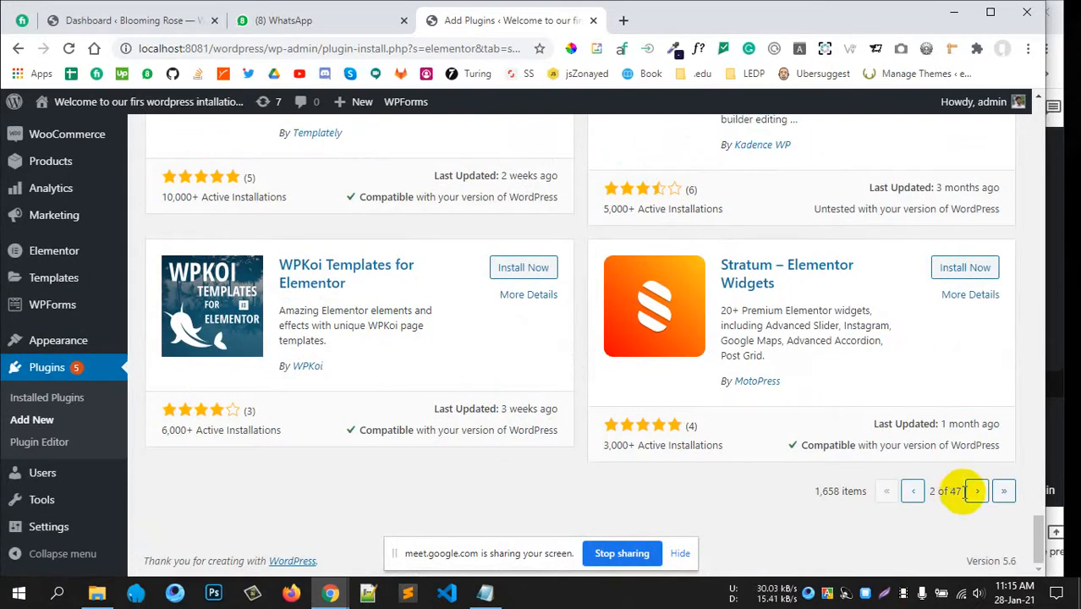
- Skim back over the page 2 listings around Piotnet Addons, Tutor LMS Elementor Addons, NotificationX and Post Carousel Slider
{"action": "scroll", "coordinate": [458, 254], "scroll_direction": "up", "scroll_amount": 6}
{"action": "scroll", "coordinate": [457, 253], "scroll_direction": "up", "scroll_amount": 10}
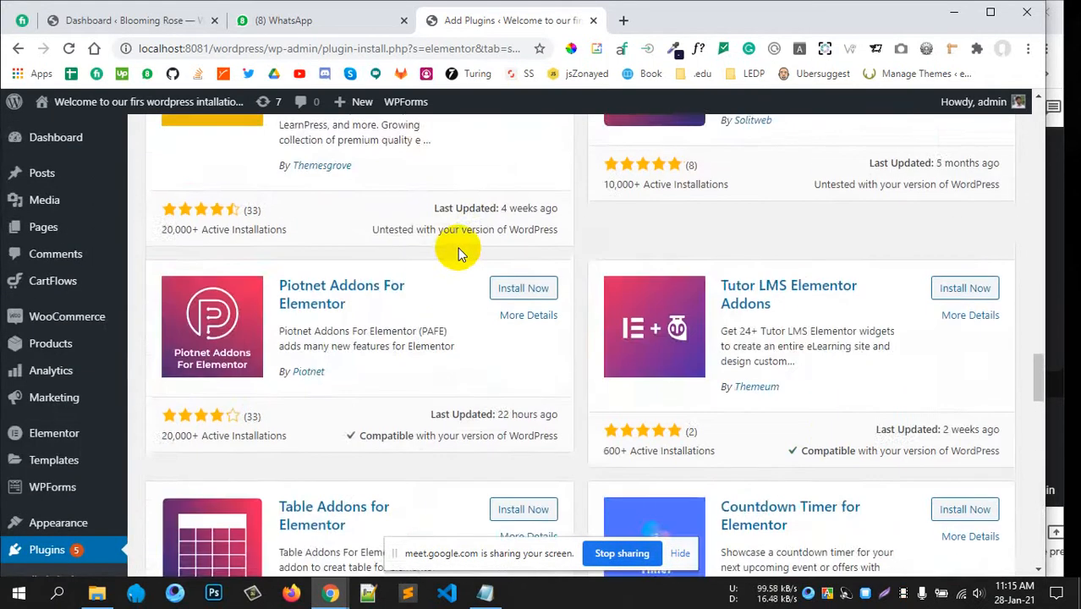
{"action": "scroll", "coordinate": [459, 245], "scroll_direction": "down", "scroll_amount": 4}
{"action": "scroll", "coordinate": [458, 249], "scroll_direction": "up", "scroll_amount": 6}
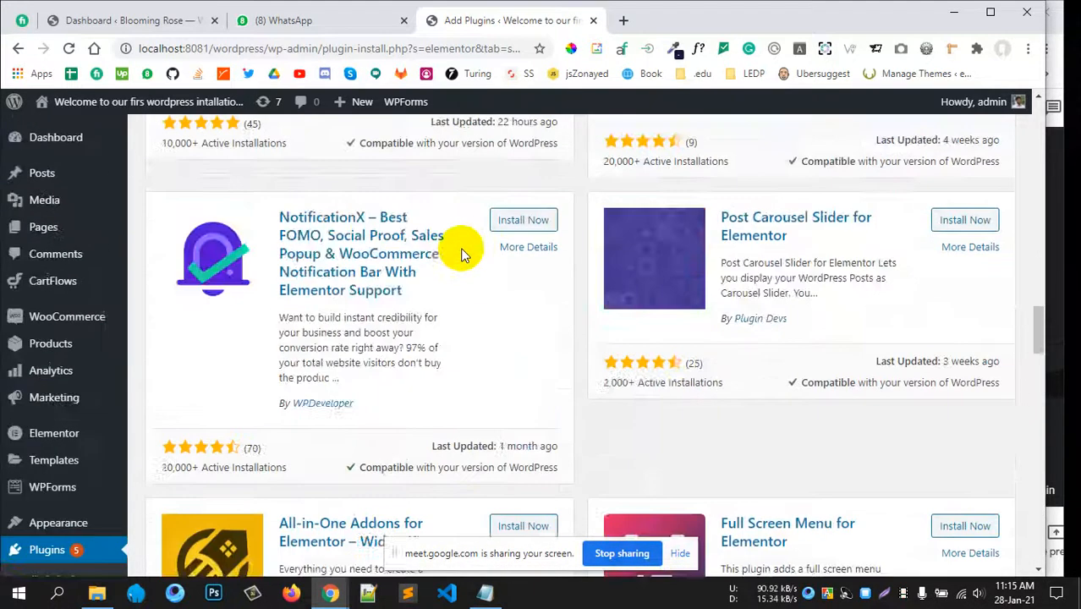
- Return to page 1 of the Elementor plugin results
{"action": "scroll", "coordinate": [507, 271], "scroll_direction": "down", "scroll_amount": 10}
{"action": "scroll", "coordinate": [790, 355], "scroll_direction": "down", "scroll_amount": 12}
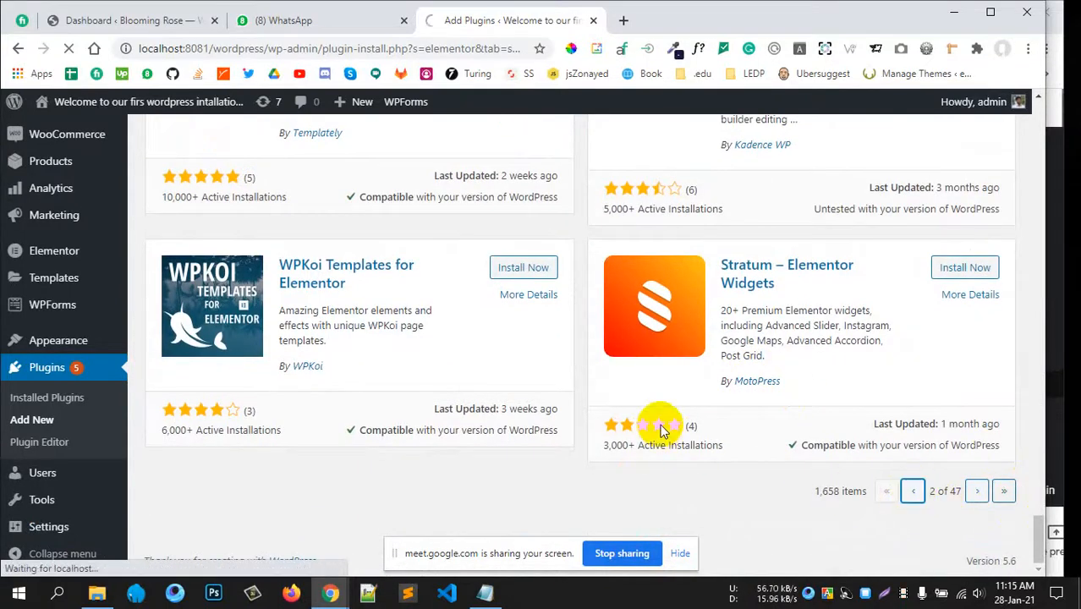
{"action": "scroll", "coordinate": [660, 425], "scroll_direction": "up", "scroll_amount": 3}
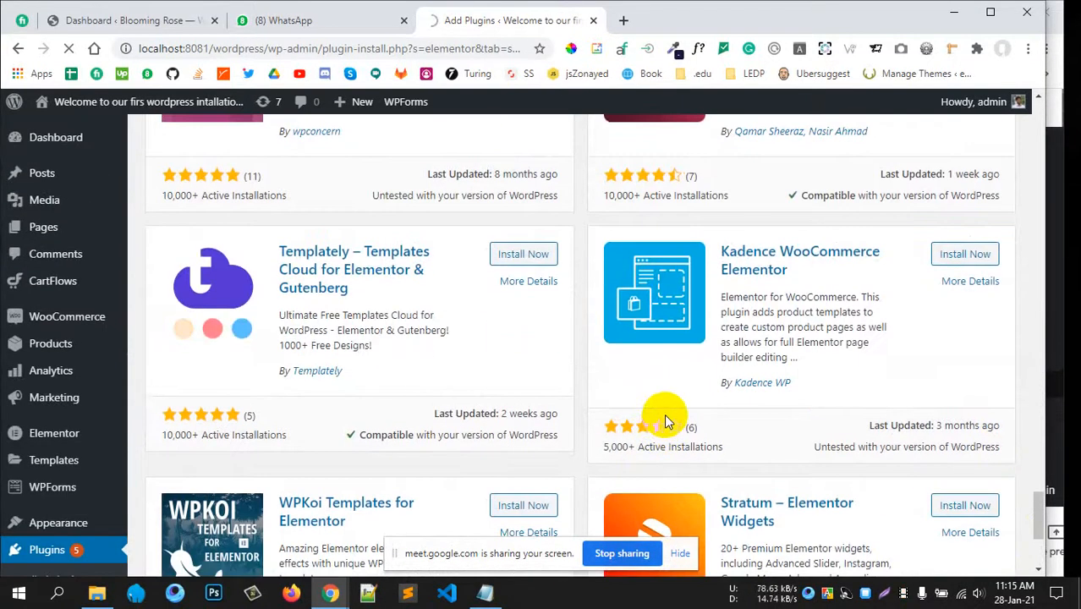
{"action": "scroll", "coordinate": [666, 412], "scroll_direction": "down", "scroll_amount": 3}
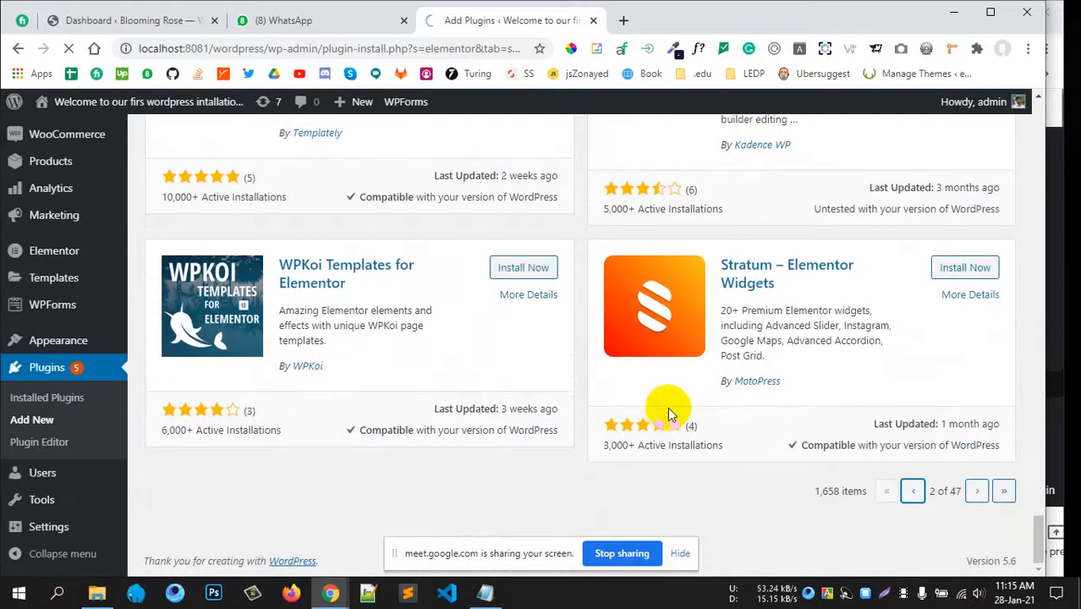
{"action": "scroll", "coordinate": [677, 402], "scroll_direction": "up", "scroll_amount": 4}
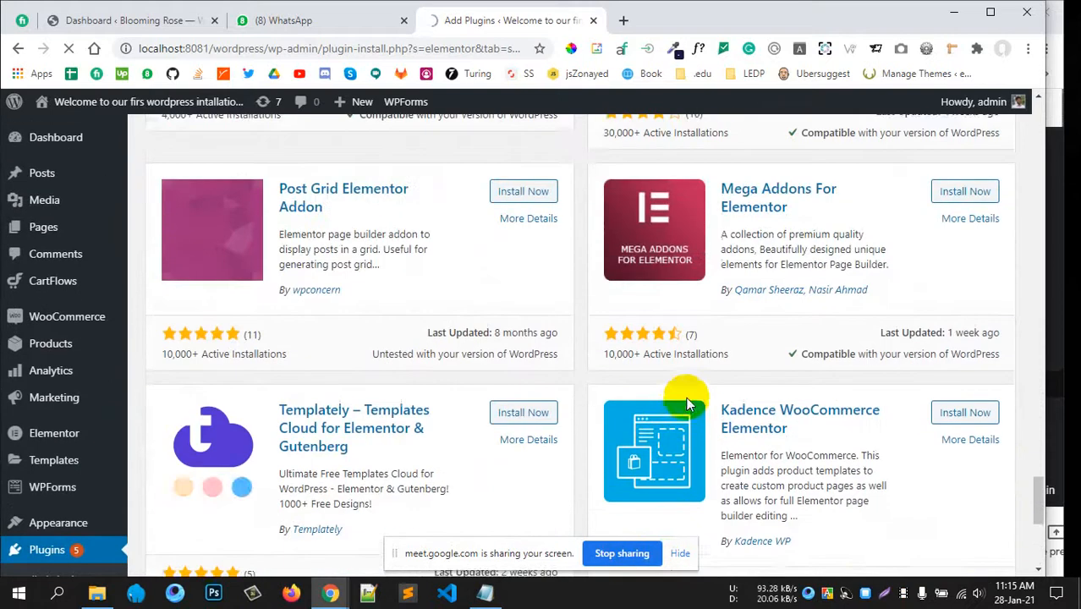
{"action": "scroll", "coordinate": [686, 403], "scroll_direction": "up", "scroll_amount": 5}
{"action": "scroll", "coordinate": [685, 403], "scroll_direction": "up", "scroll_amount": 12}
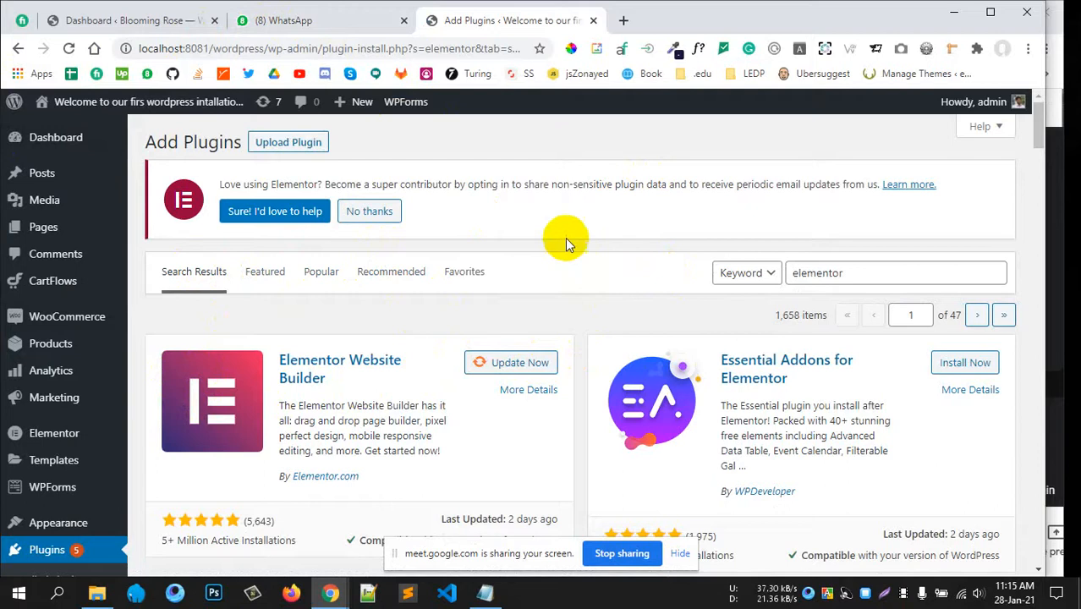
- Review the Elementor Website Builder and Essential Addons for Elementor listings on the first results page
{"action": "scroll", "coordinate": [567, 245], "scroll_direction": "down", "scroll_amount": 3}
{"action": "scroll", "coordinate": [554, 321], "scroll_direction": "up", "scroll_amount": 1}
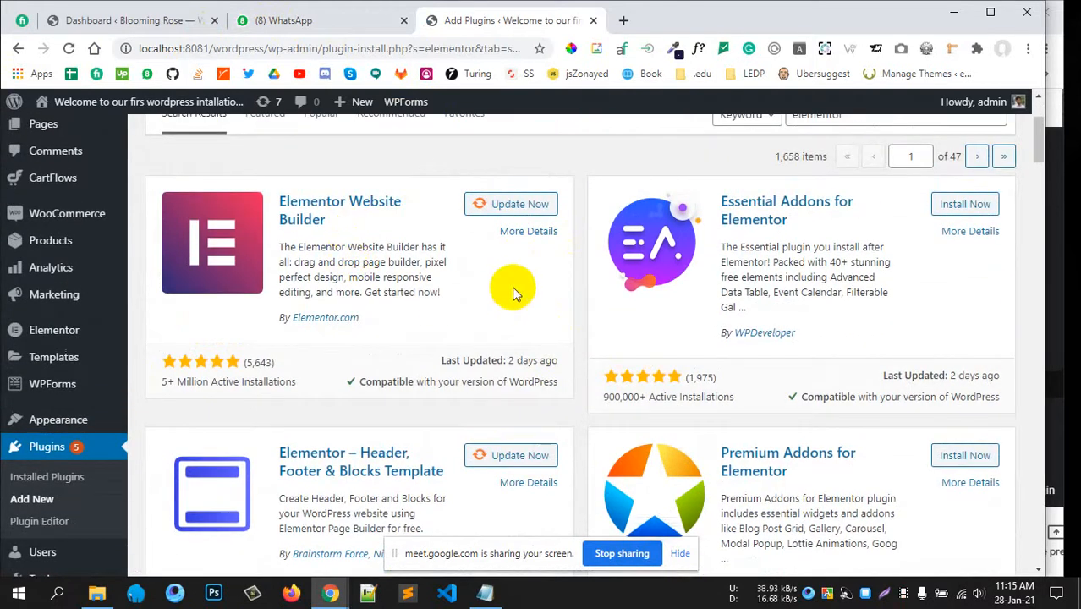
{"action": "scroll", "coordinate": [512, 286], "scroll_direction": "up", "scroll_amount": 1}
{"action": "scroll", "coordinate": [398, 291], "scroll_direction": "up", "scroll_amount": 1}
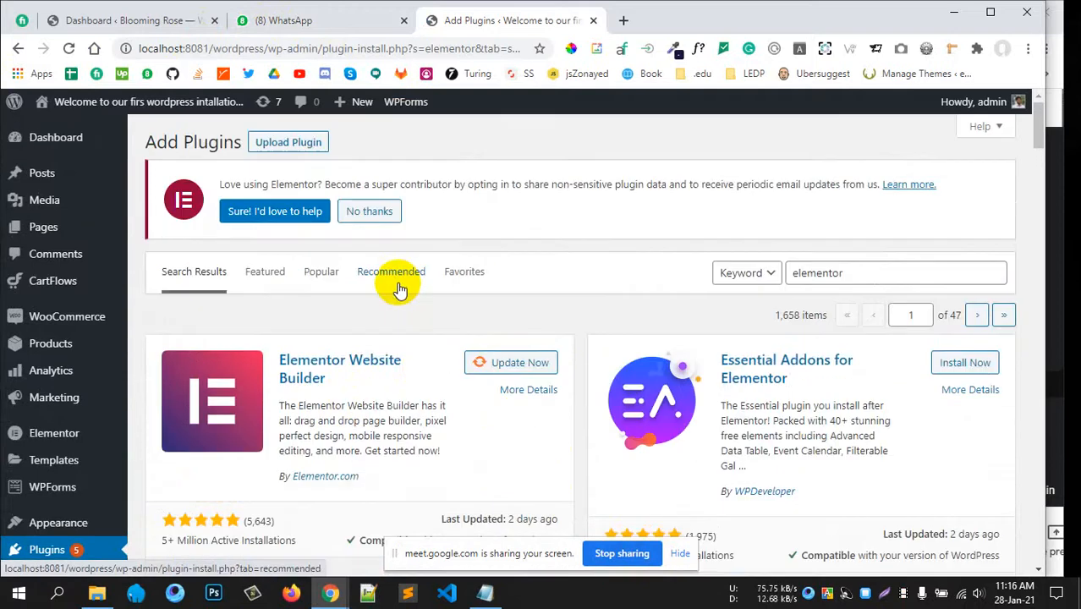
{"action": "left_click", "coordinate": [850, 273]}
{"action": "left_click", "coordinate": [523, 305]}
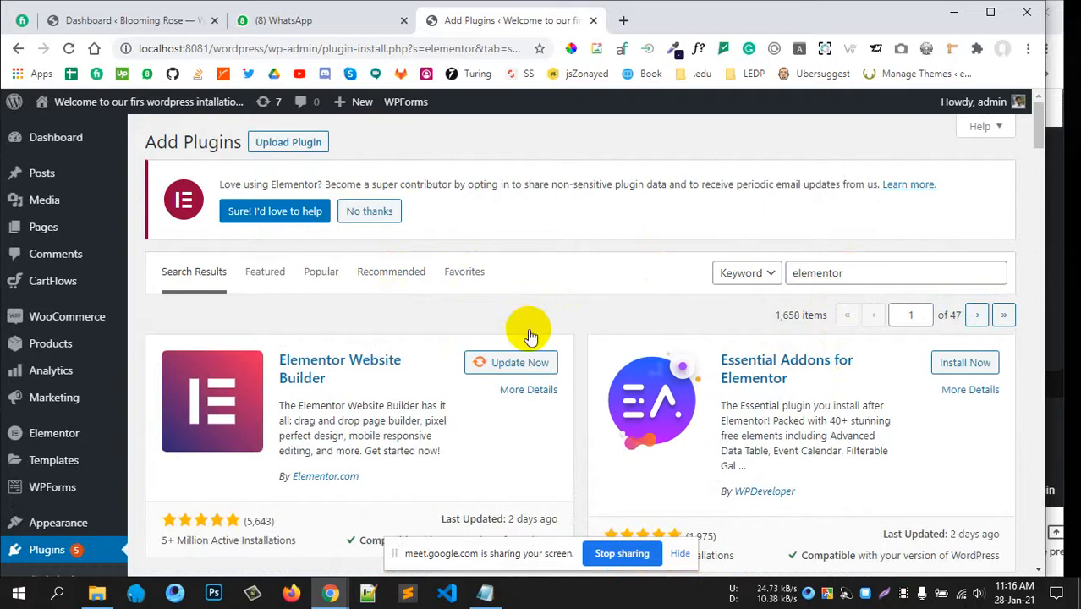
{"action": "scroll", "coordinate": [516, 321], "scroll_direction": "down", "scroll_amount": 2}
{"action": "left_click_drag", "start_coordinate": [316, 260], "coordinate": [383, 277]}
{"action": "left_click", "coordinate": [383, 276]}
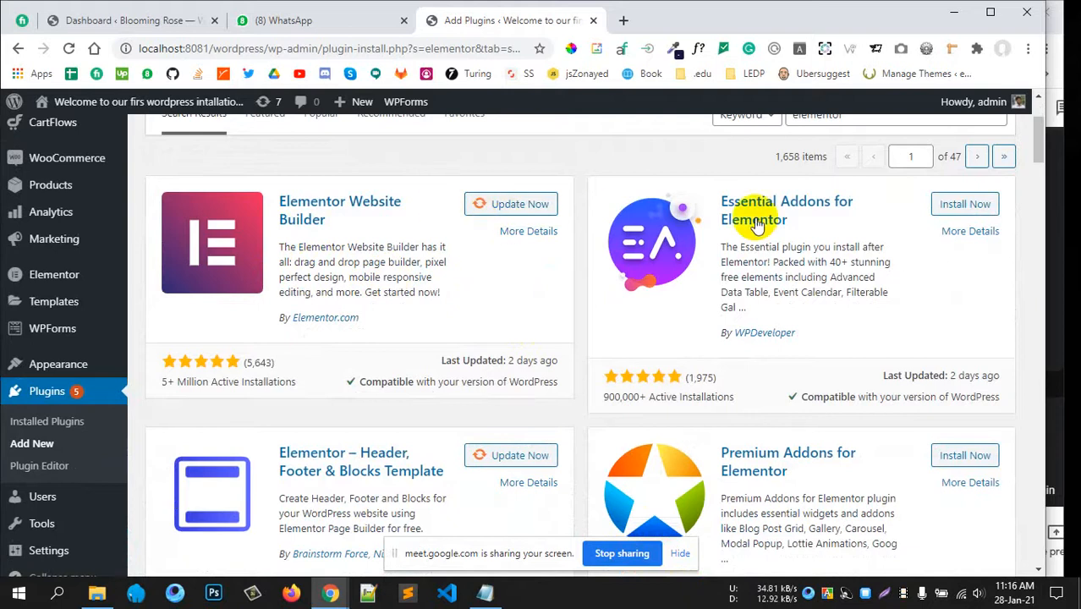
- Look through the dashboard navigation for plugin entries, checking the Templates, WooCommerce and WPForms submenus
{"action": "scroll", "coordinate": [710, 330], "scroll_direction": "down", "scroll_amount": 3}
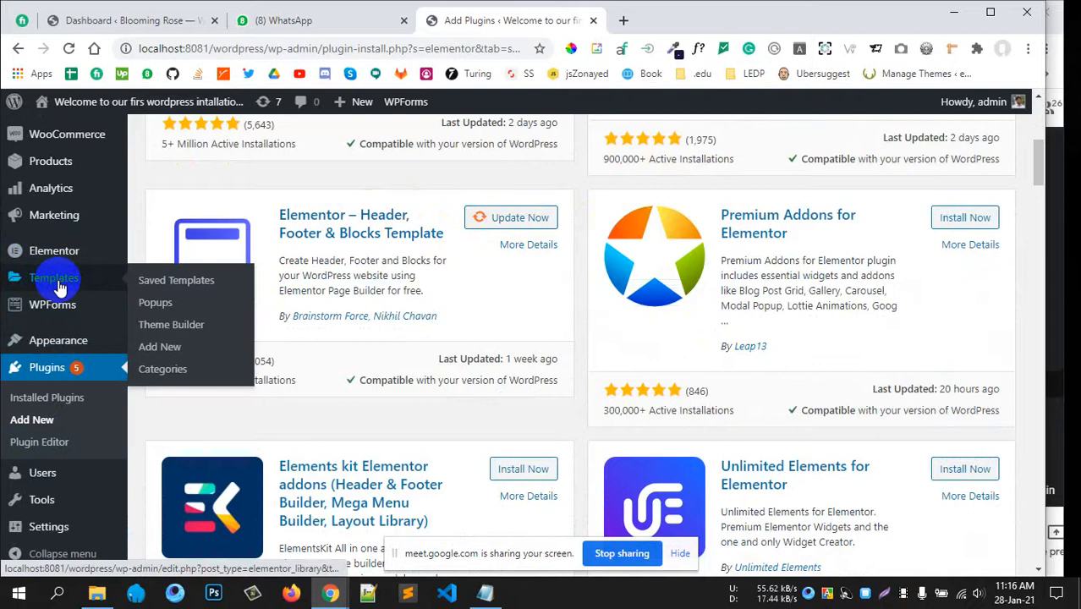
{"action": "scroll", "coordinate": [59, 288], "scroll_direction": "up", "scroll_amount": 2}
{"action": "scroll", "coordinate": [59, 290], "scroll_direction": "up", "scroll_amount": 1}
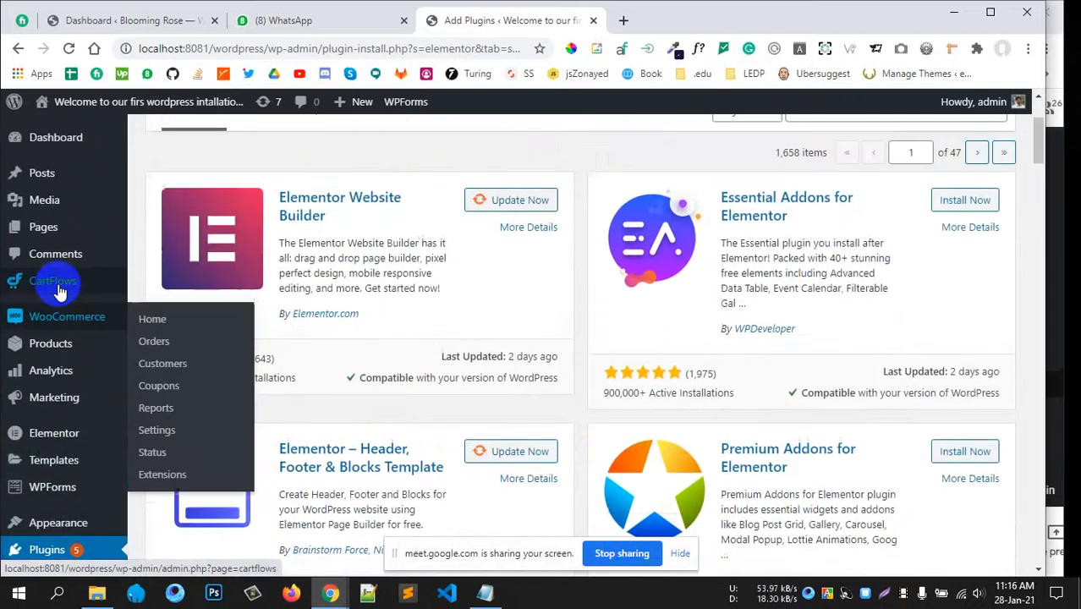
{"action": "scroll", "coordinate": [58, 288], "scroll_direction": "down", "scroll_amount": 5}
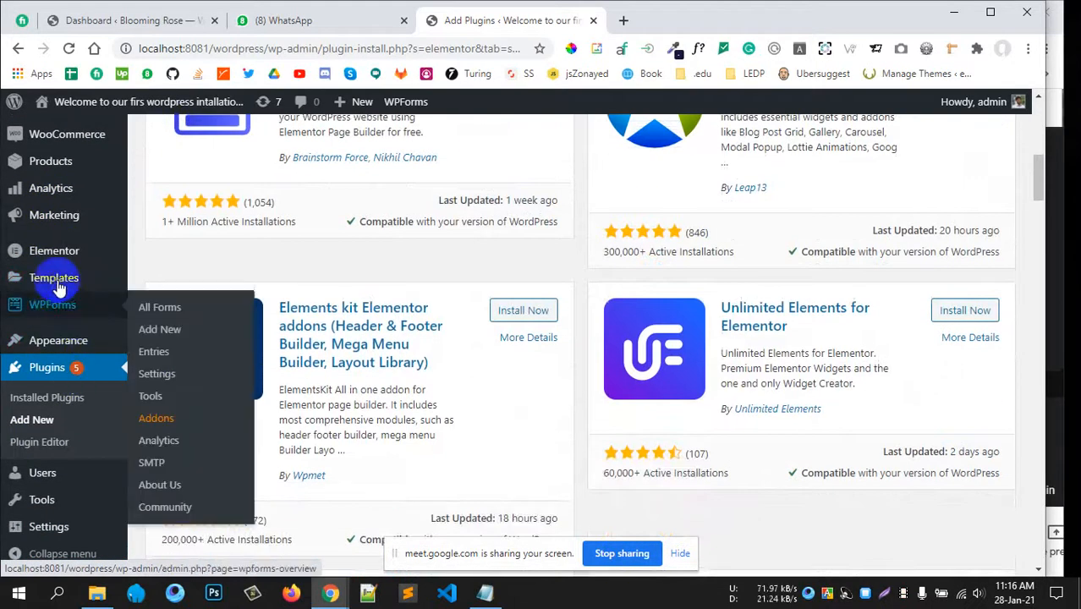
{"action": "mouse_move", "coordinate": [56, 288]}
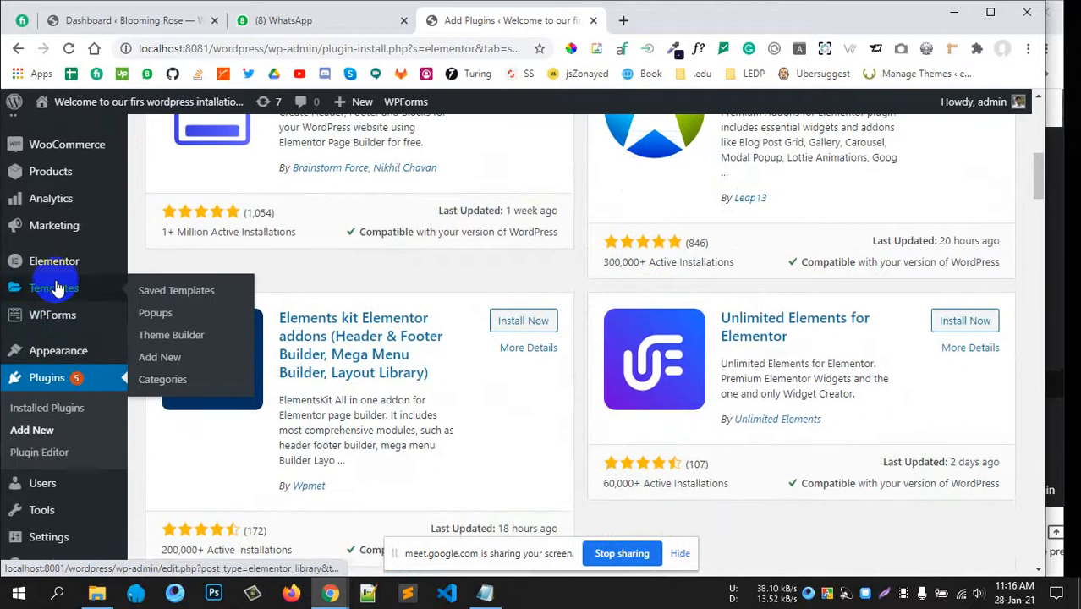
{"action": "scroll", "coordinate": [54, 288], "scroll_direction": "up", "scroll_amount": 2}
{"action": "scroll", "coordinate": [63, 325], "scroll_direction": "up", "scroll_amount": 1}
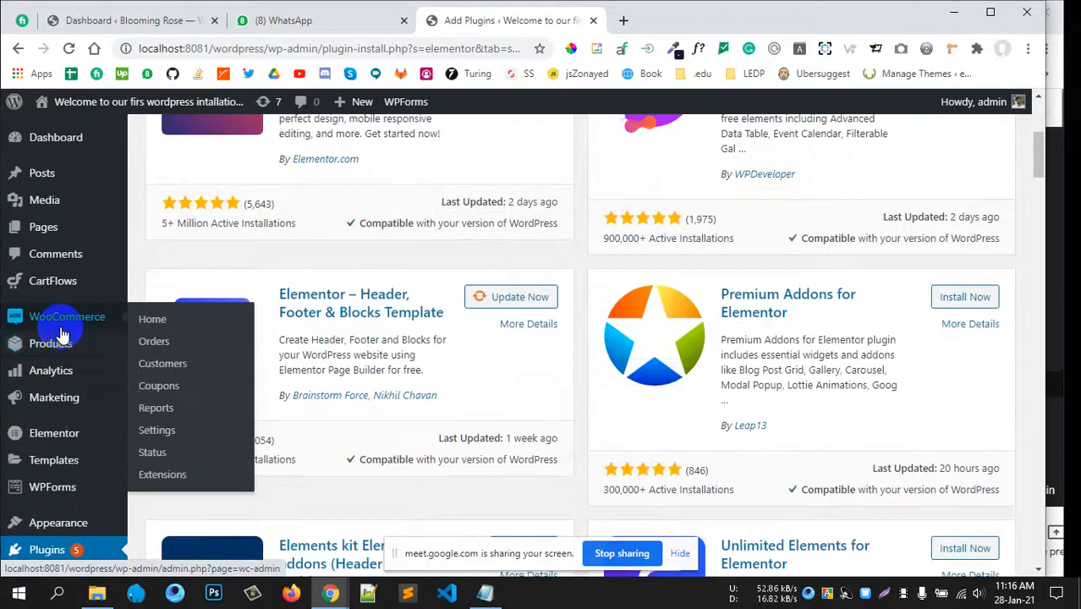
- Open the details of the Elements kit Elementor addons plugin and close them again
{"action": "scroll", "coordinate": [65, 322], "scroll_direction": "down", "scroll_amount": 3}
{"action": "left_click", "coordinate": [338, 329]}
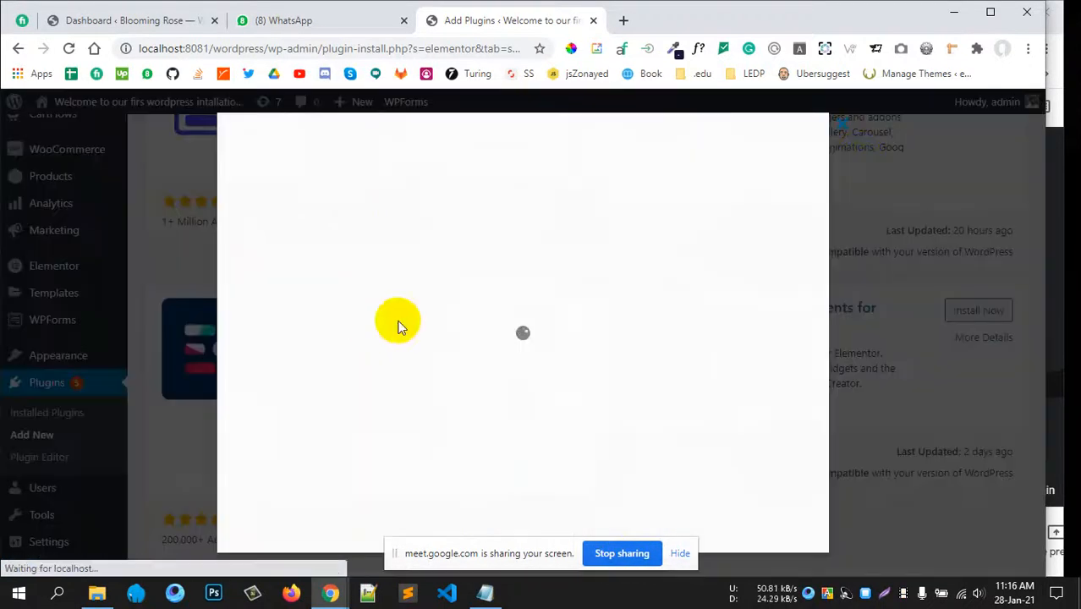
{"action": "left_click", "coordinate": [820, 128]}
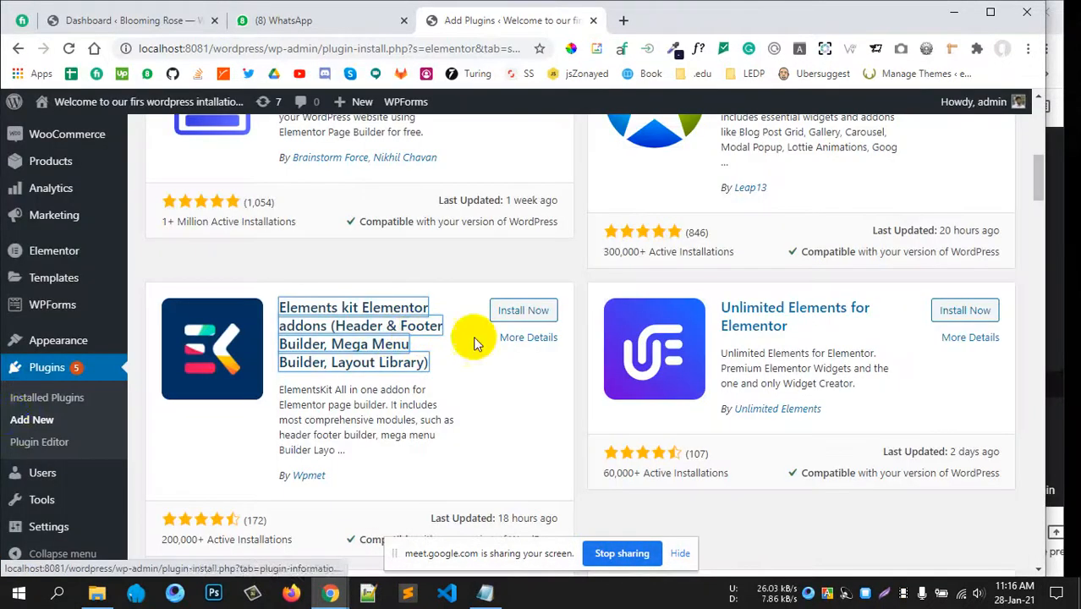
- Open the Installed Plugins page in a new browser tab and switch to it
{"action": "right_click", "coordinate": [40, 402]}
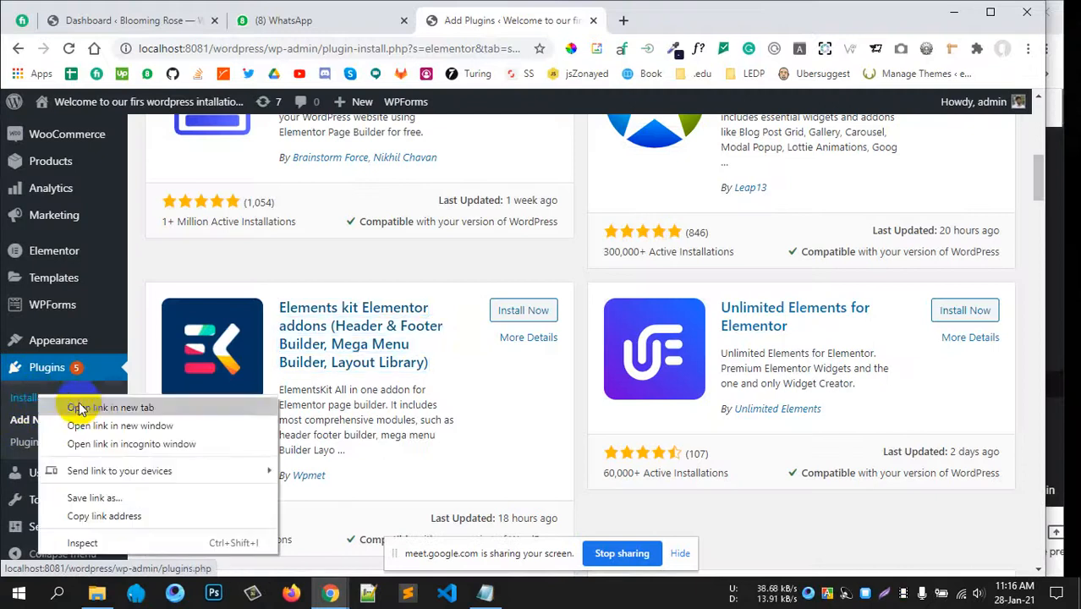
{"action": "left_click", "coordinate": [85, 407]}
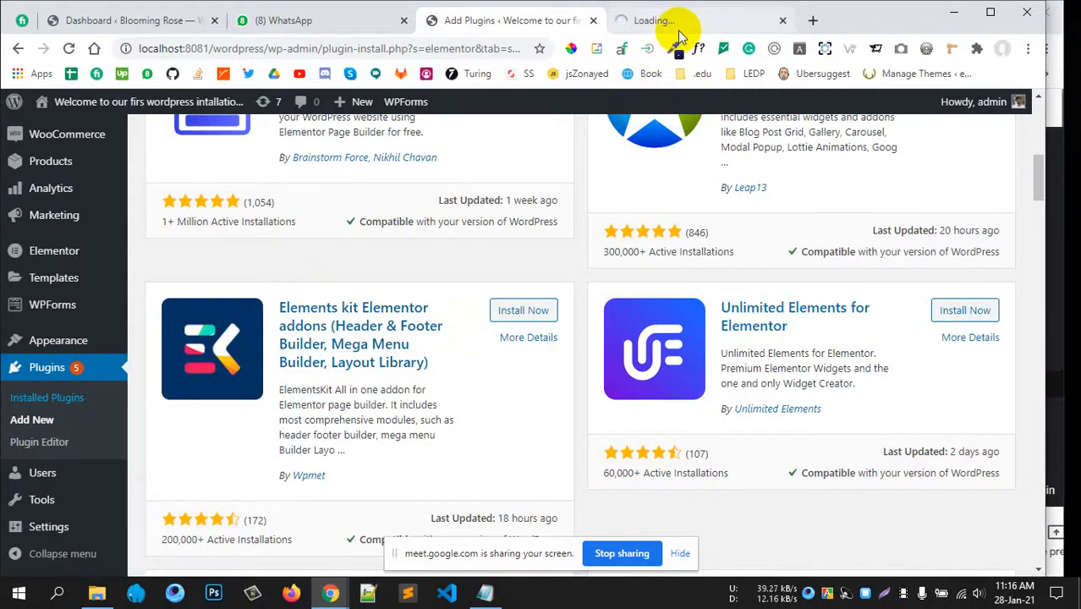
{"action": "scroll", "coordinate": [536, 264], "scroll_direction": "up", "scroll_amount": 3}
{"action": "scroll", "coordinate": [535, 264], "scroll_direction": "up", "scroll_amount": 1}
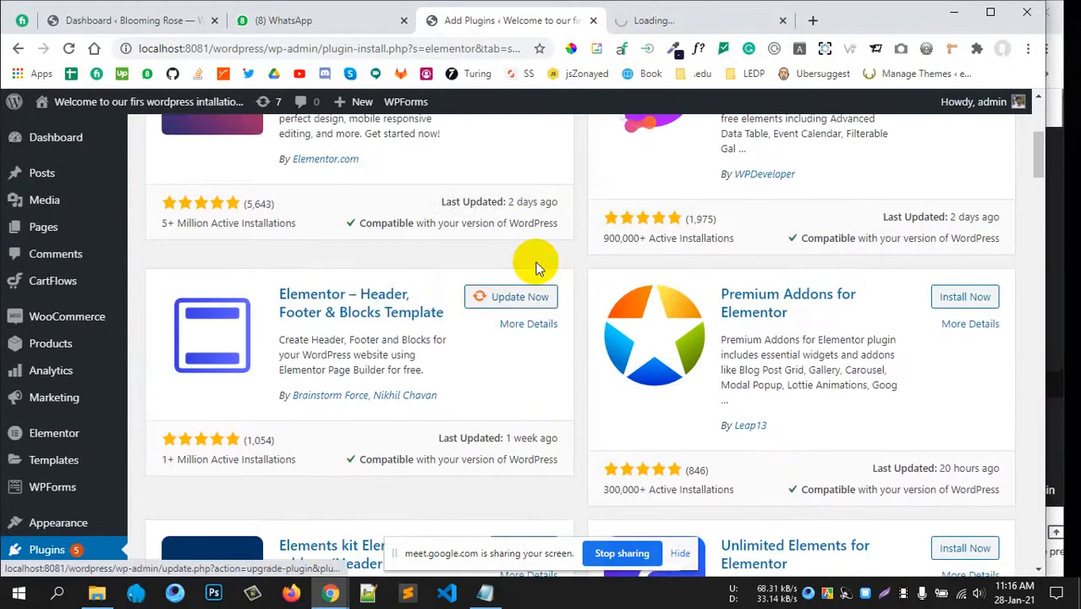
{"action": "left_click", "coordinate": [672, 31]}
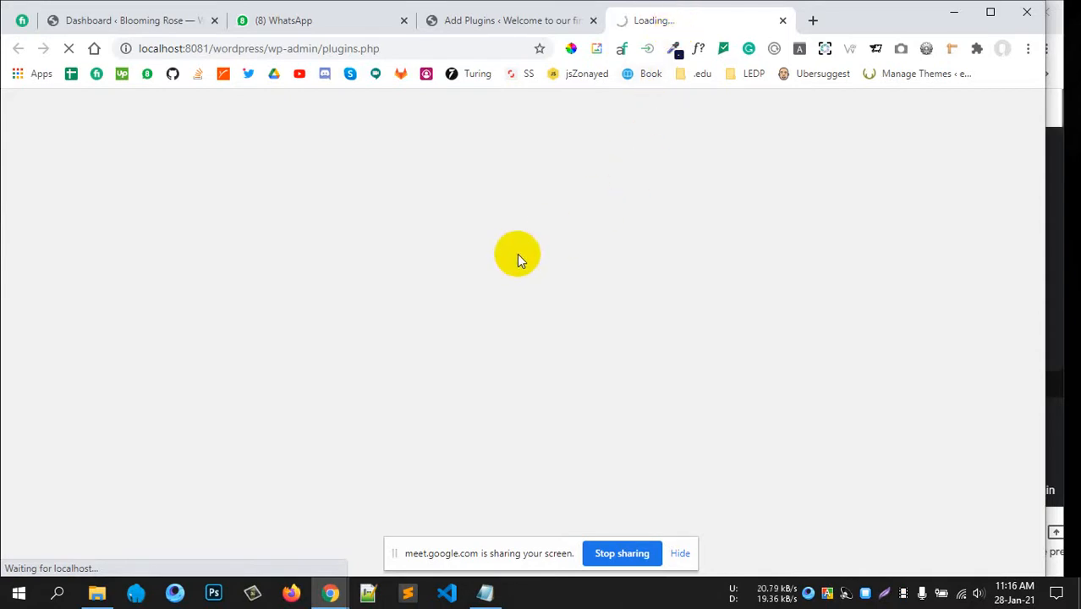
- Start updating the installed Elementor - Header, Footer & Blocks plugin to version 1.5.6
{"action": "scroll", "coordinate": [559, 261], "scroll_direction": "down", "scroll_amount": 3}
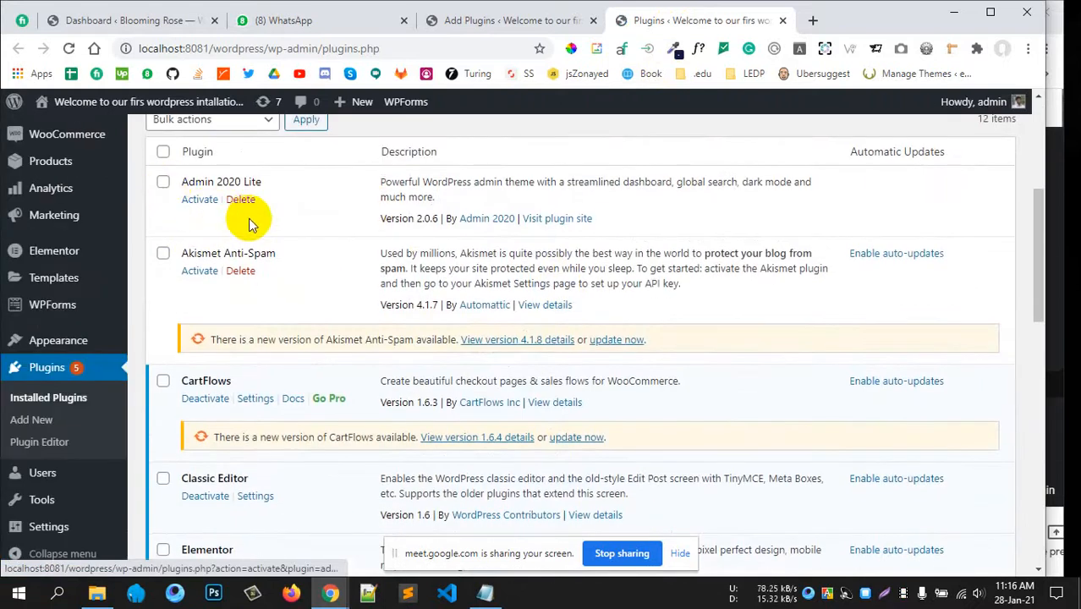
{"action": "scroll", "coordinate": [250, 262], "scroll_direction": "down", "scroll_amount": 1}
{"action": "scroll", "coordinate": [249, 267], "scroll_direction": "down", "scroll_amount": 1}
{"action": "scroll", "coordinate": [314, 251], "scroll_direction": "down", "scroll_amount": 2}
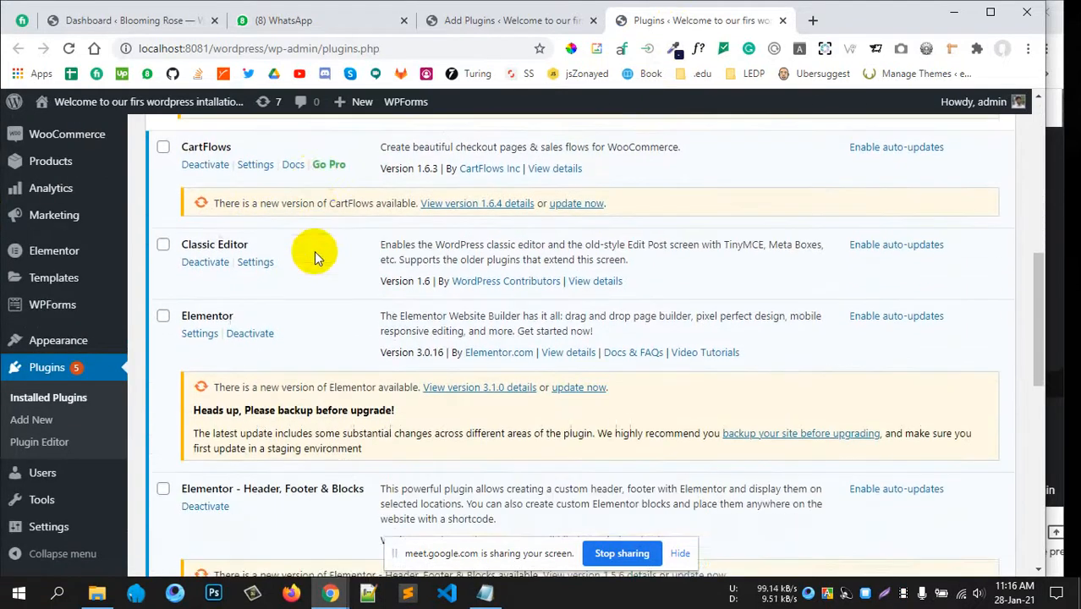
{"action": "scroll", "coordinate": [216, 339], "scroll_direction": "down", "scroll_amount": 3}
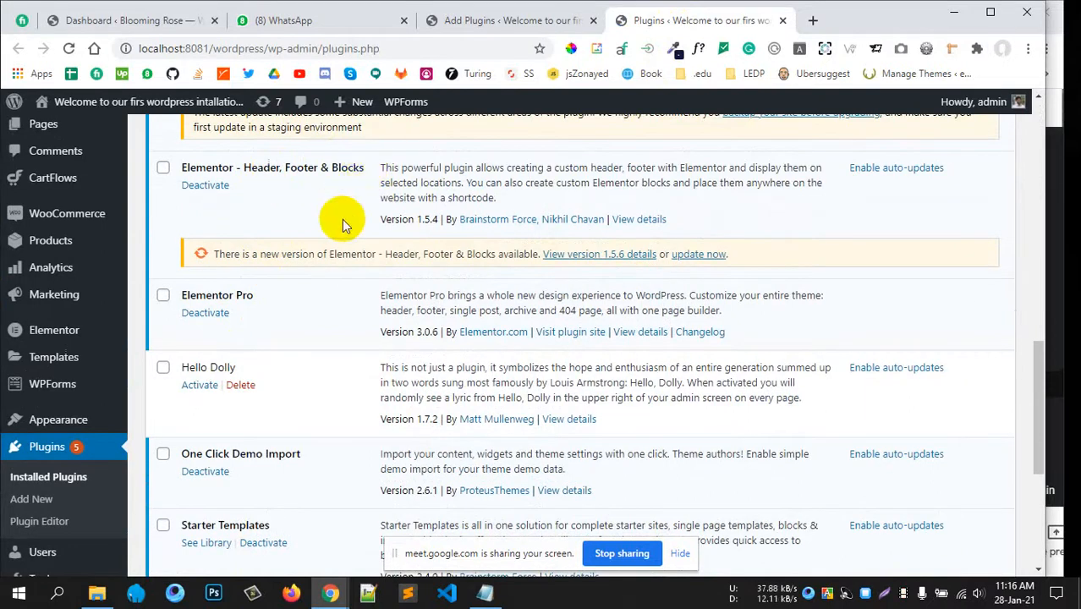
{"action": "left_click", "coordinate": [685, 253]}
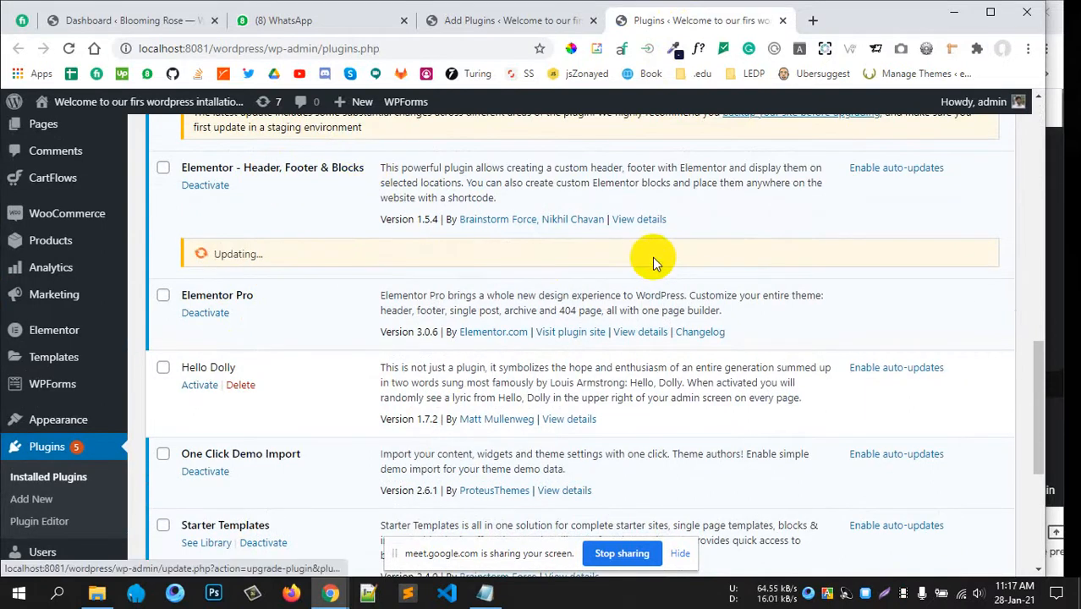
- Examine the Elementor and Templates submenus and highlight the name of the Elementor - Header, Footer & Blocks plugin
{"action": "scroll", "coordinate": [228, 251], "scroll_direction": "up", "scroll_amount": 1}
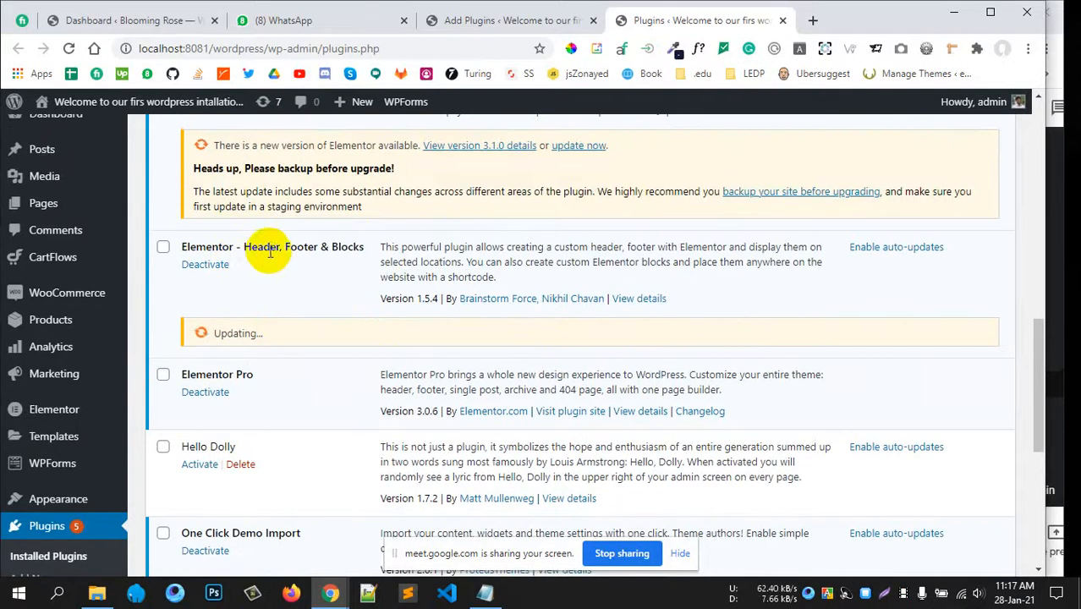
{"action": "left_click_drag", "start_coordinate": [264, 251], "coordinate": [306, 251]}
{"action": "mouse_move", "coordinate": [47, 411]}
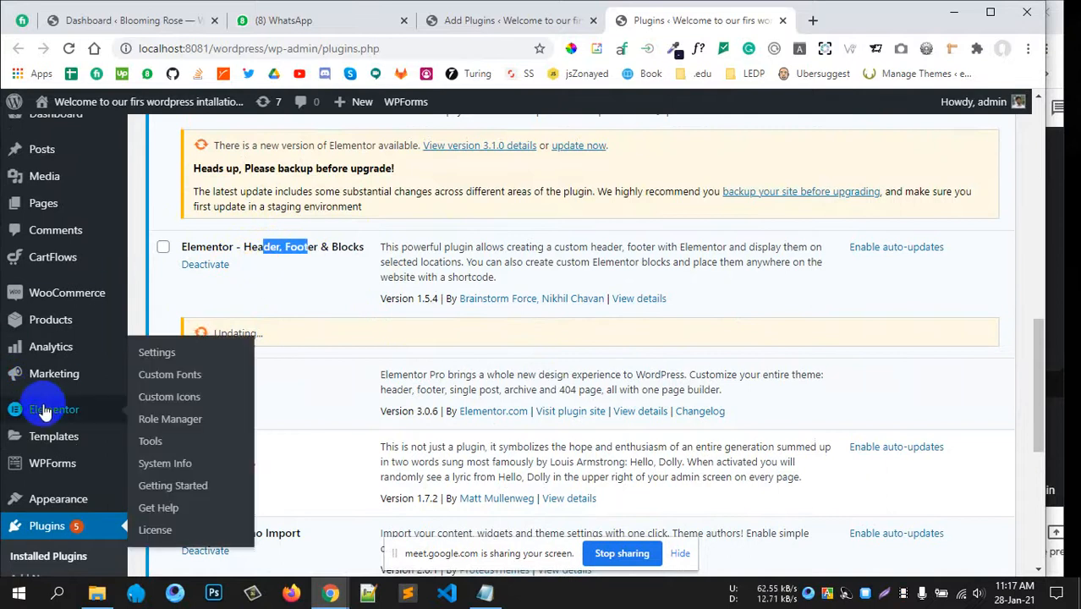
{"action": "mouse_move", "coordinate": [53, 439]}
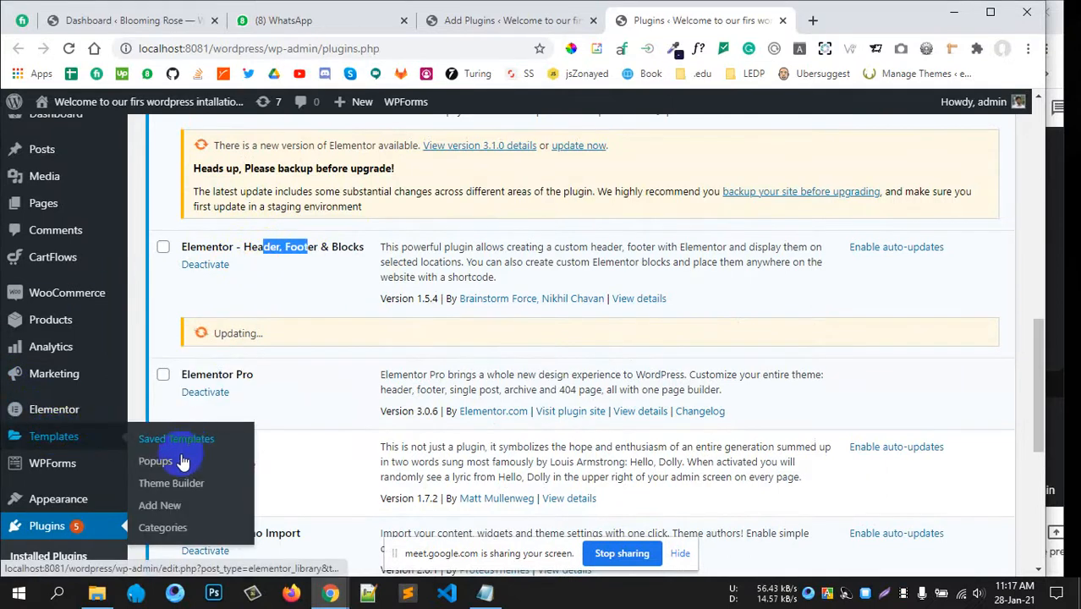
{"action": "left_click", "coordinate": [303, 252]}
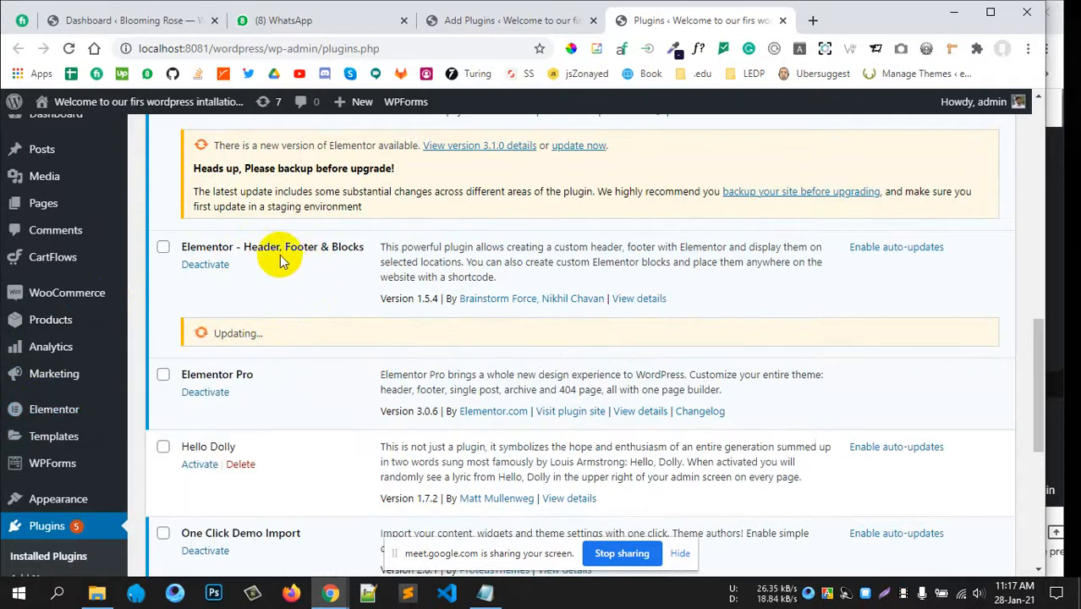
{"action": "left_click_drag", "start_coordinate": [281, 253], "coordinate": [355, 246]}
{"action": "left_click_drag", "start_coordinate": [218, 247], "coordinate": [320, 247]}
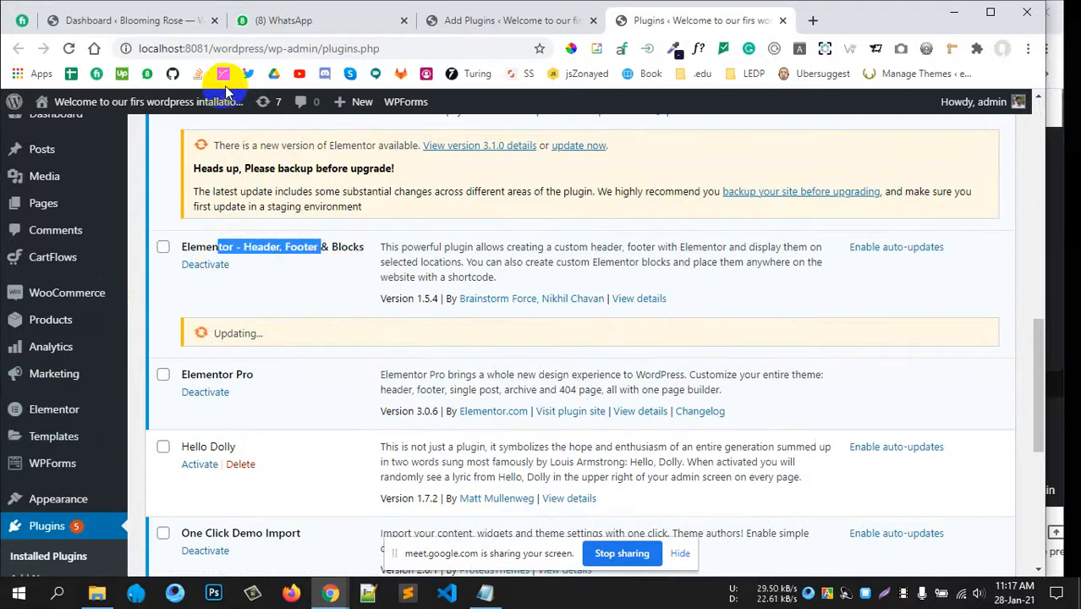
- Try to close the Installed Plugins tab, stay on the page instead, and return to the Add Plugins tab
{"action": "left_click", "coordinate": [783, 27]}
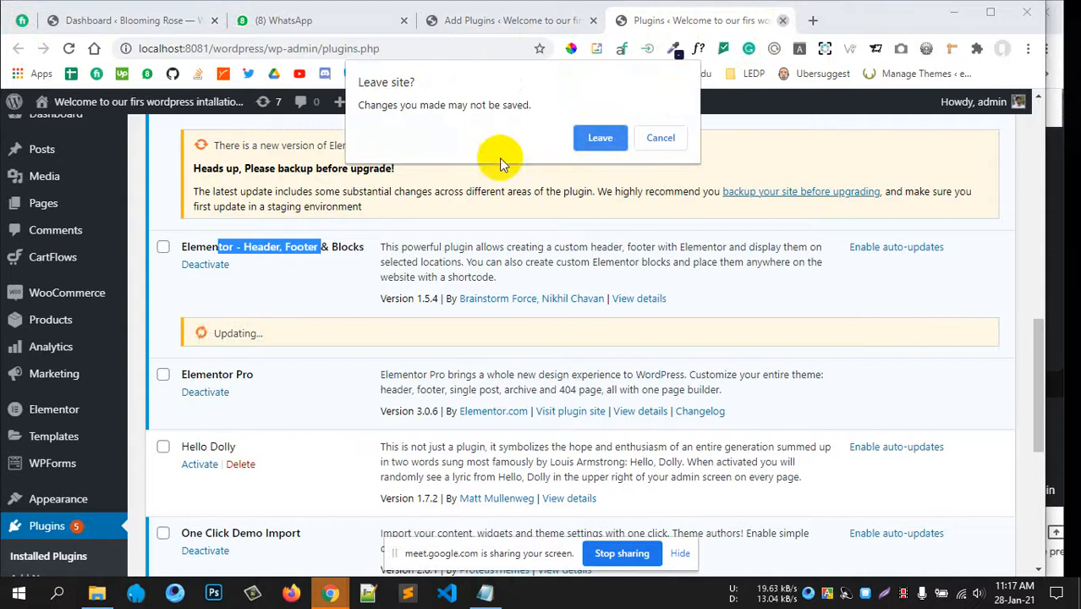
{"action": "left_click", "coordinate": [644, 138]}
{"action": "left_click", "coordinate": [510, 21]}
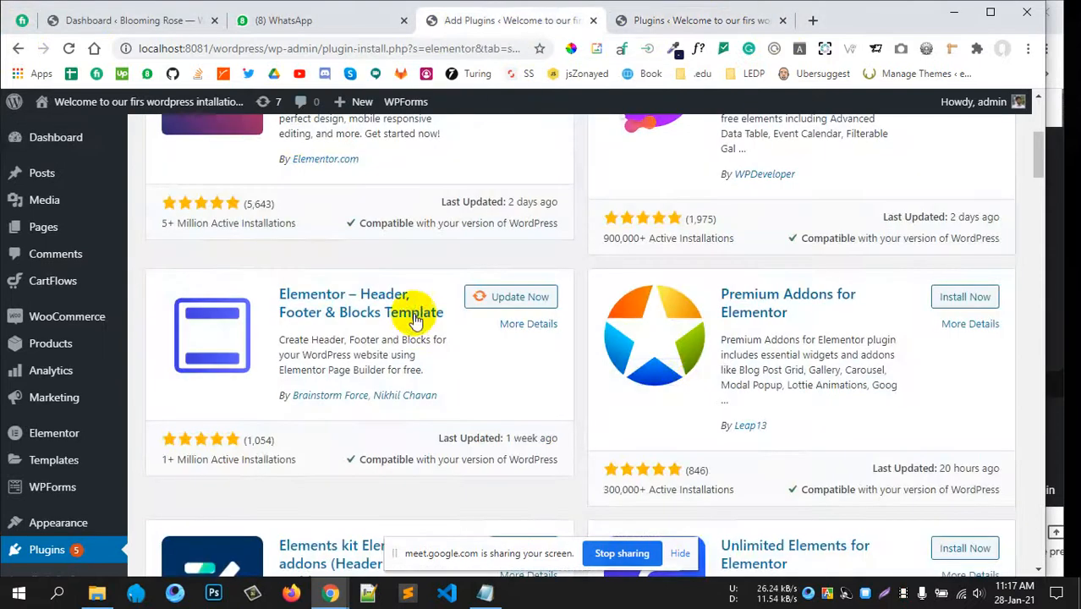
- Examine the Elementor addon plugins in the search results, from Essential Addons for Elementor down to Livemesh Addons and back up to WooLentor
{"action": "scroll", "coordinate": [698, 383], "scroll_direction": "up", "scroll_amount": 3}
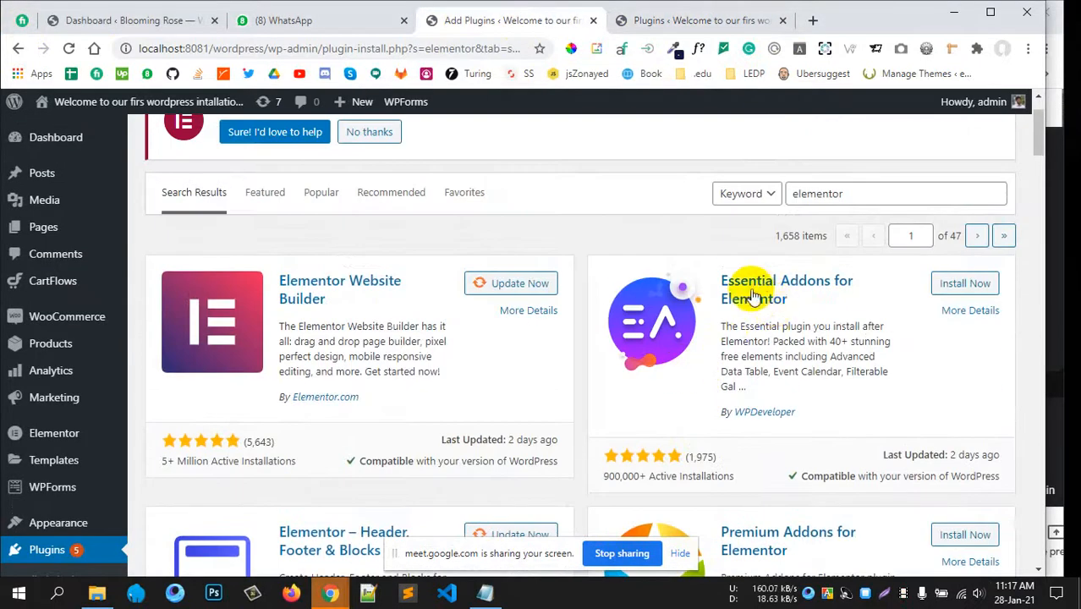
{"action": "scroll", "coordinate": [655, 344], "scroll_direction": "down", "scroll_amount": 7}
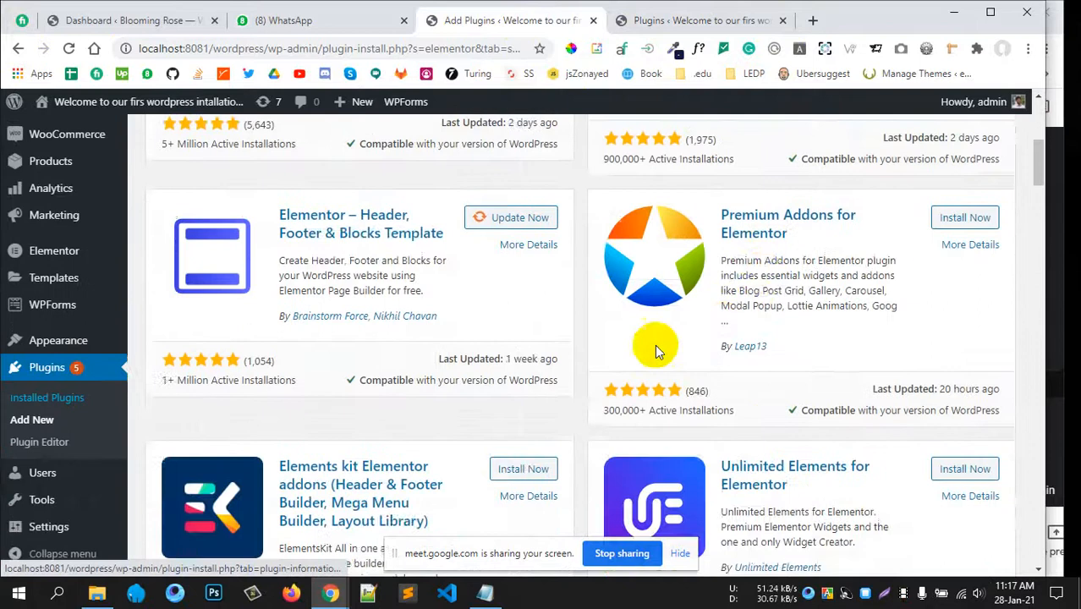
{"action": "scroll", "coordinate": [603, 369], "scroll_direction": "down", "scroll_amount": 3}
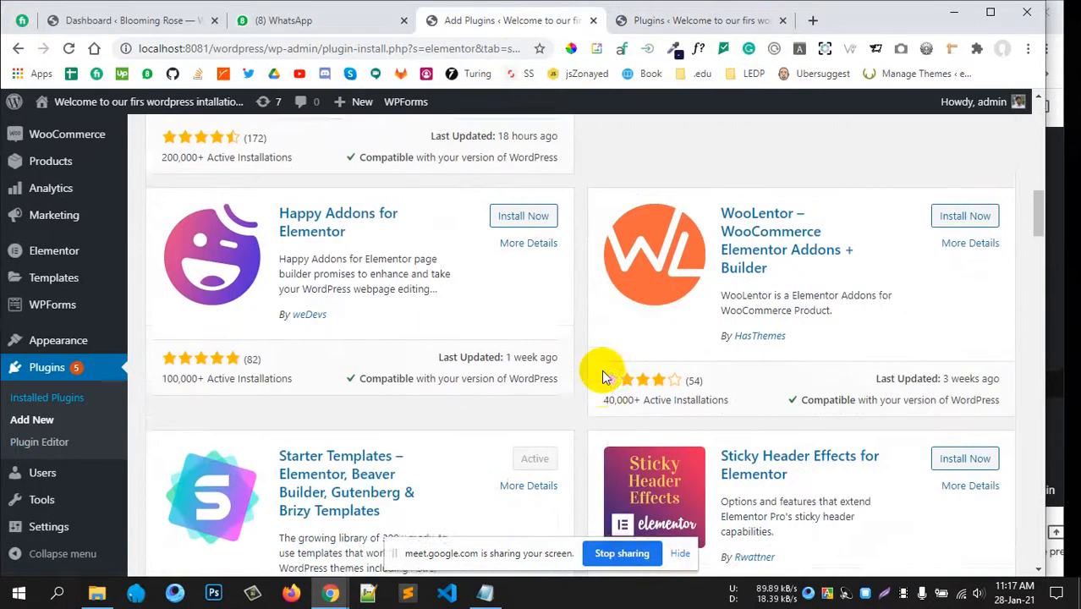
{"action": "scroll", "coordinate": [601, 370], "scroll_direction": "down", "scroll_amount": 5}
{"action": "scroll", "coordinate": [601, 370], "scroll_direction": "up", "scroll_amount": 4}
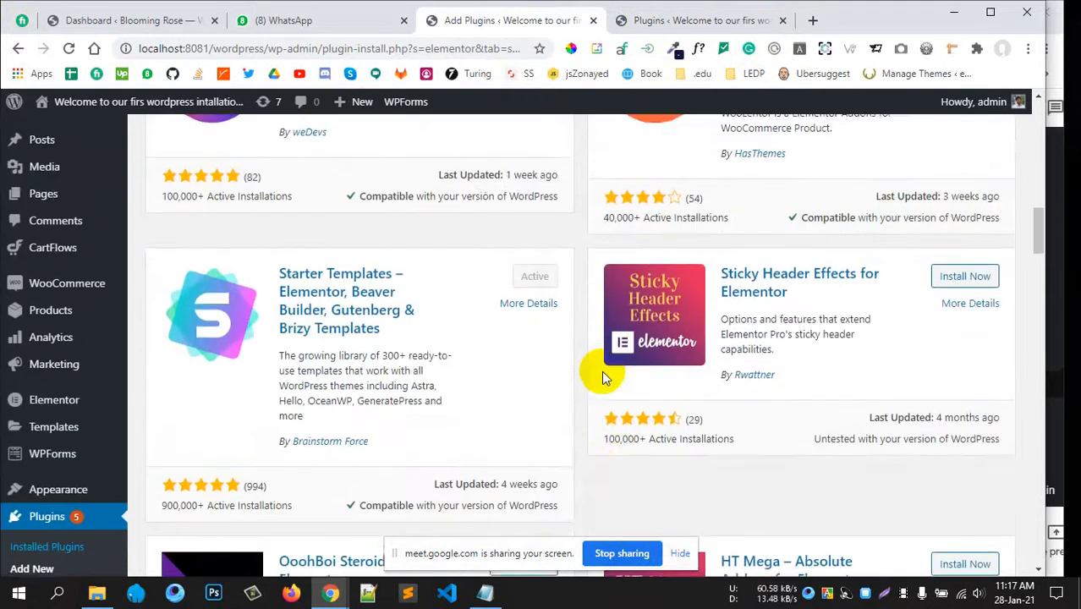
{"action": "scroll", "coordinate": [719, 320], "scroll_direction": "down", "scroll_amount": 4}
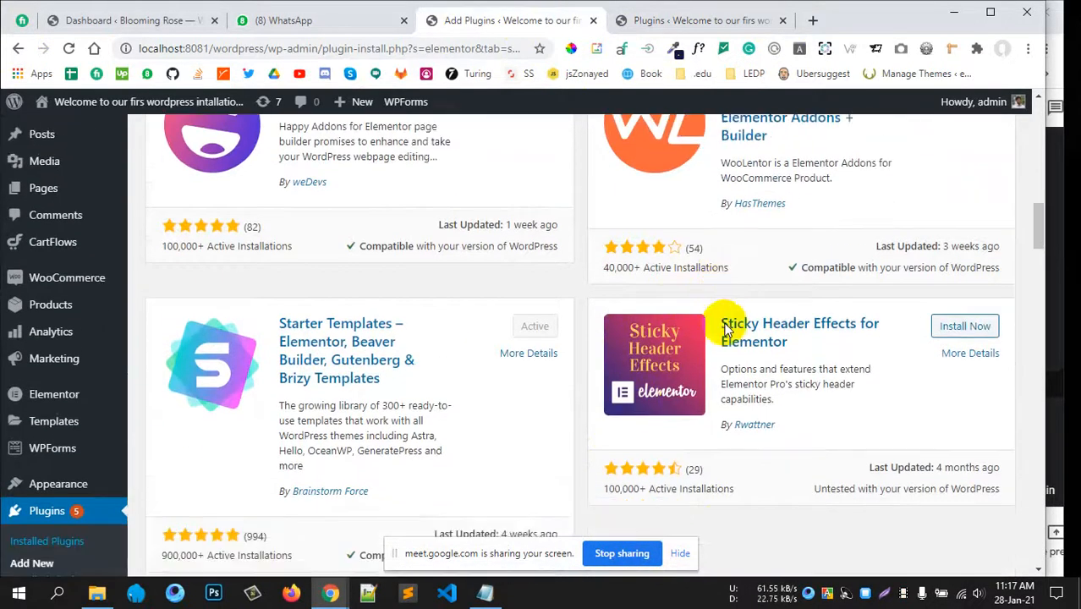
{"action": "scroll", "coordinate": [724, 322], "scroll_direction": "up", "scroll_amount": 2}
{"action": "scroll", "coordinate": [724, 330], "scroll_direction": "down", "scroll_amount": 5}
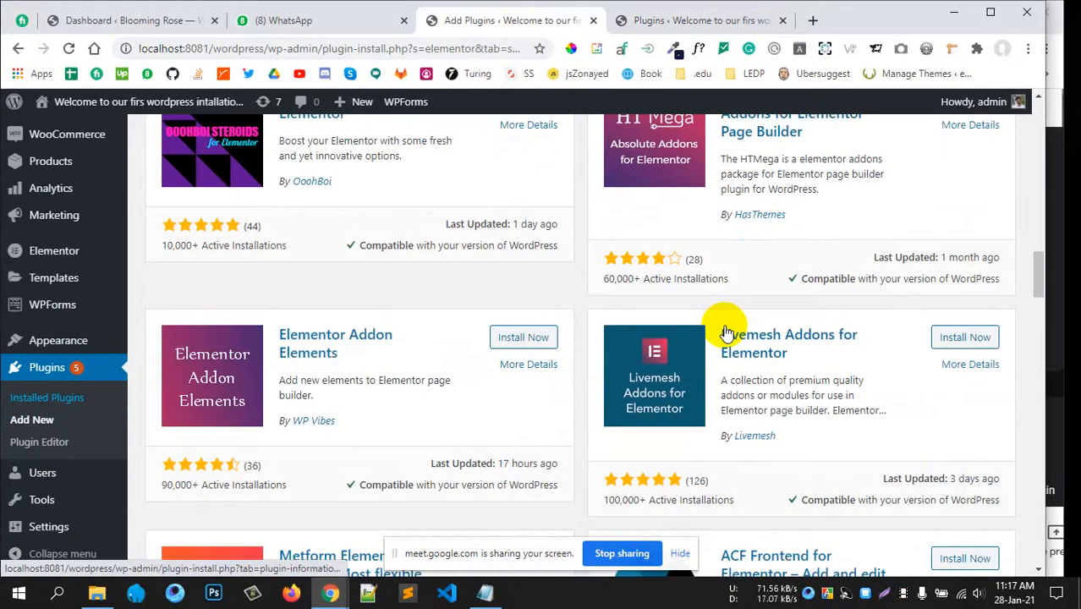
{"action": "scroll", "coordinate": [724, 332], "scroll_direction": "up", "scroll_amount": 6}
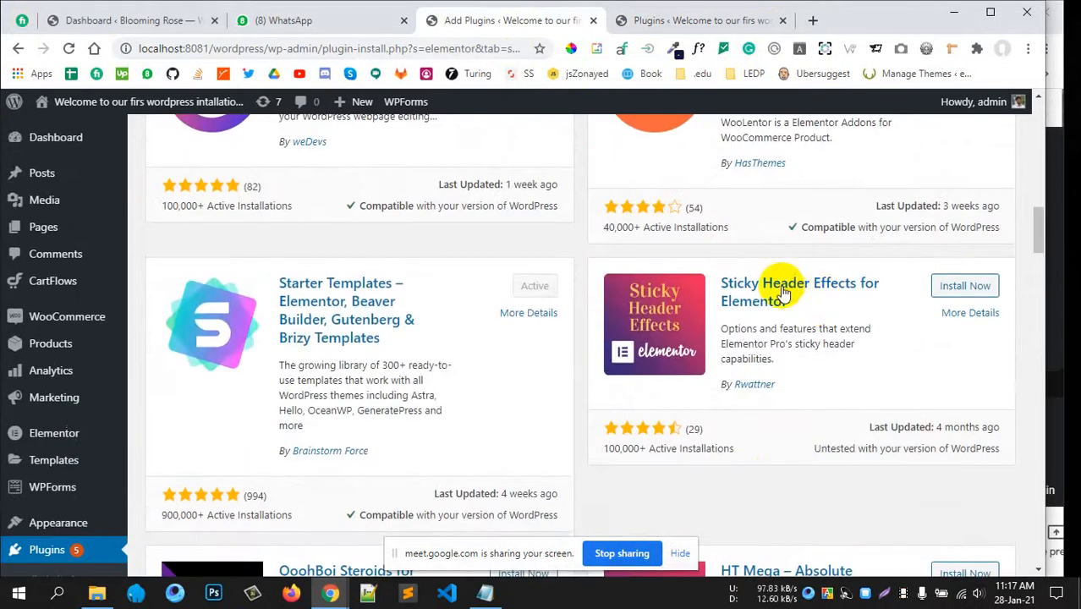
{"action": "scroll", "coordinate": [779, 286], "scroll_direction": "up", "scroll_amount": 2}
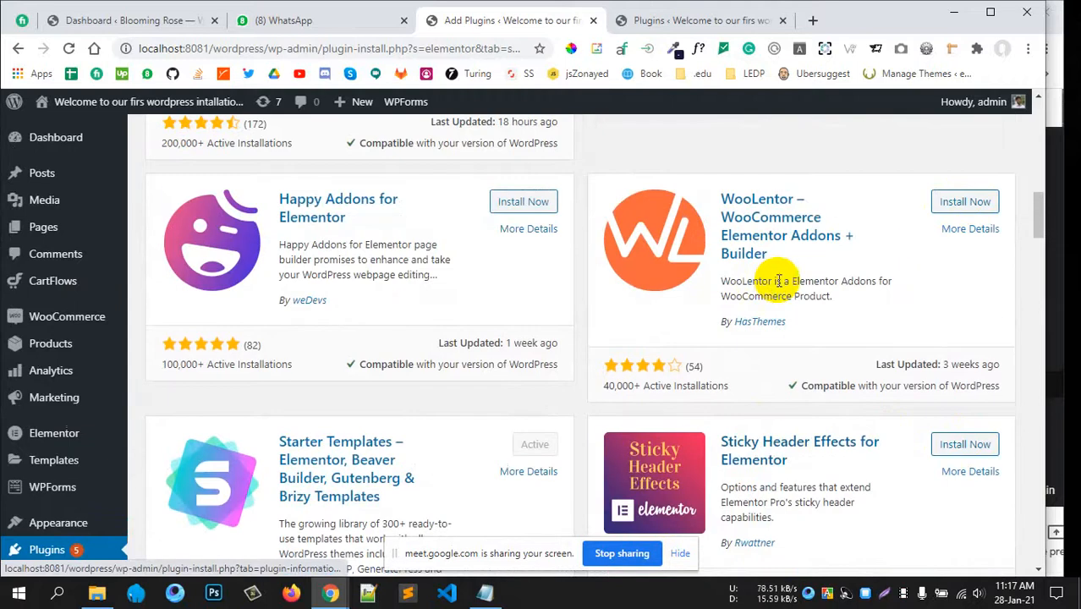
- Open and close the details of the WooLentor plugin, and look through the remaining Elementor addon results
{"action": "left_click", "coordinate": [824, 235]}
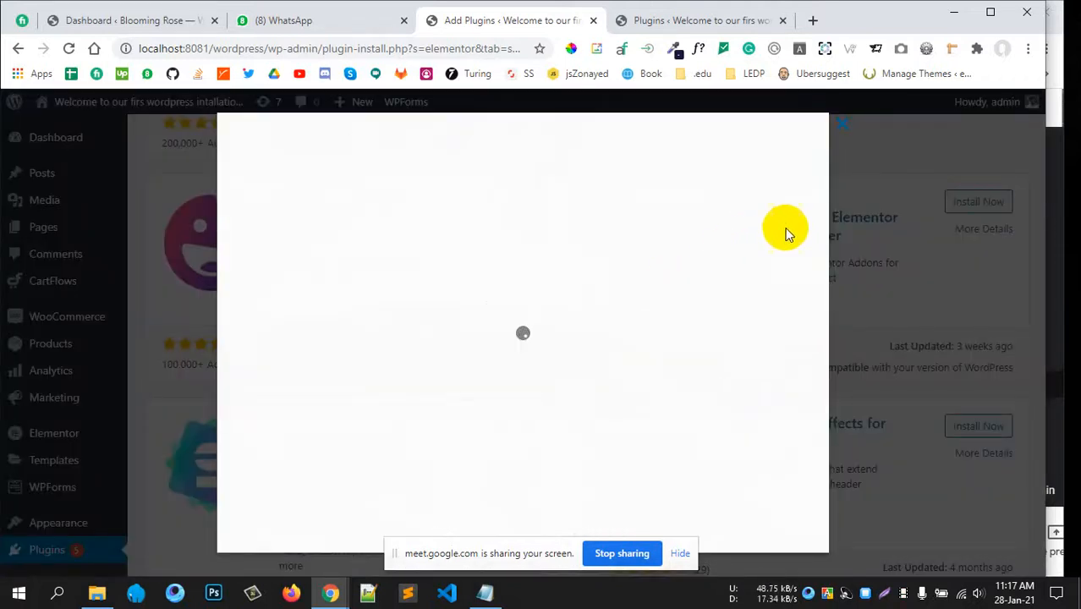
{"action": "left_click", "coordinate": [843, 125]}
{"action": "scroll", "coordinate": [448, 326], "scroll_direction": "down", "scroll_amount": 4}
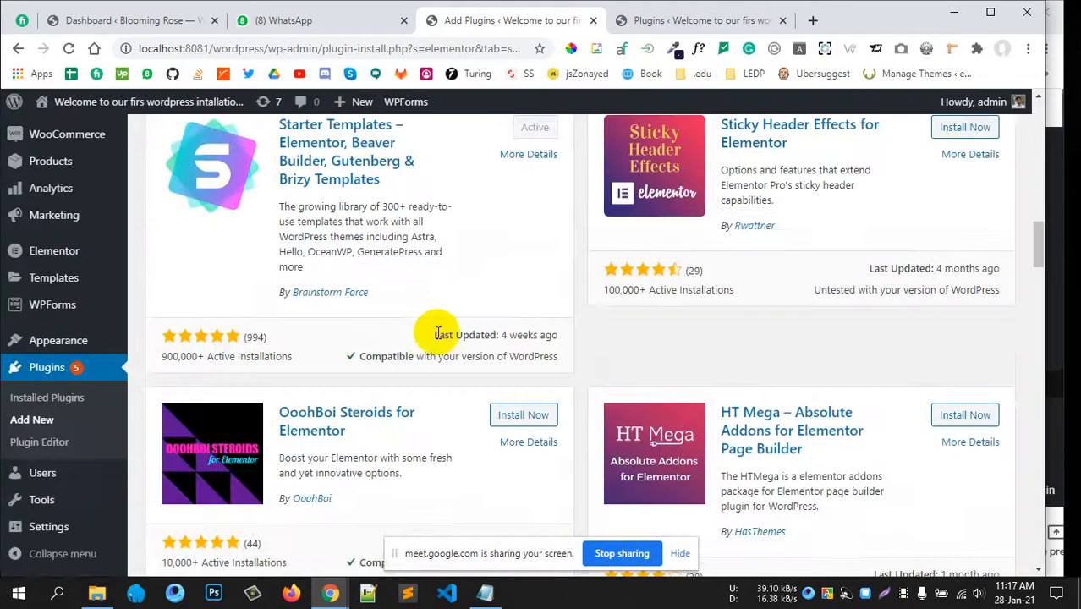
{"action": "scroll", "coordinate": [430, 330], "scroll_direction": "down", "scroll_amount": 6}
{"action": "scroll", "coordinate": [441, 313], "scroll_direction": "up", "scroll_amount": 5}
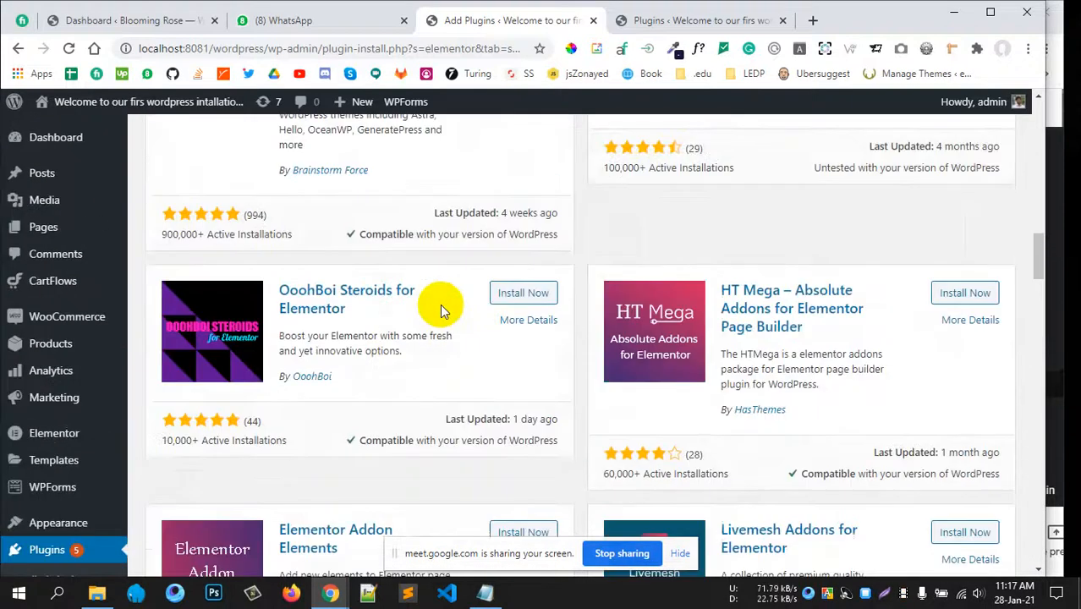
{"action": "scroll", "coordinate": [440, 311], "scroll_direction": "up", "scroll_amount": 10}
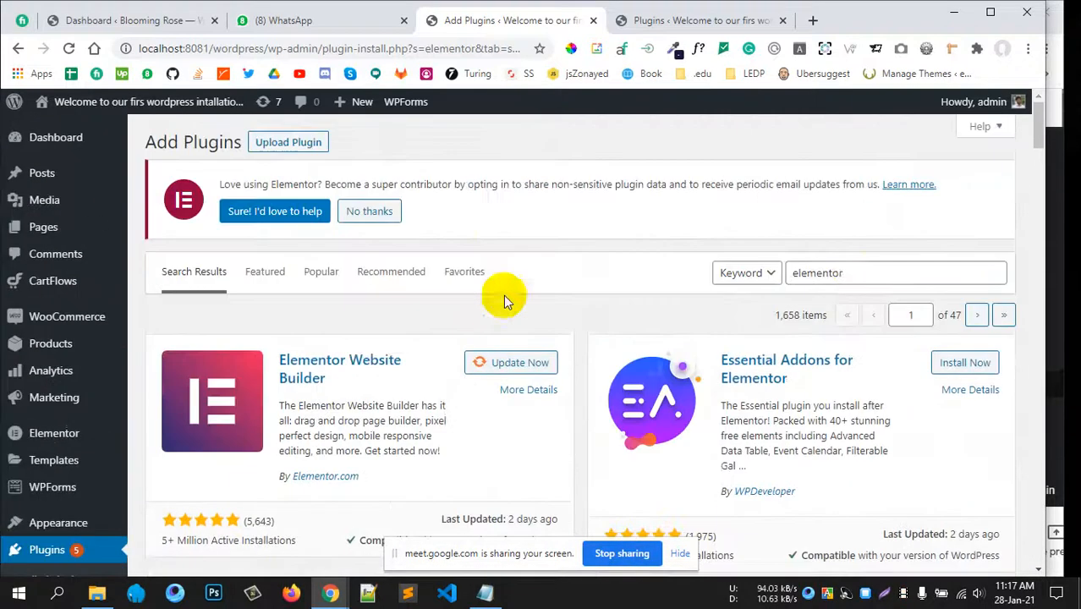
- Search the plugin directory for "woolentor" and look through the matching plugins
{"action": "left_click_drag", "start_coordinate": [844, 272], "coordinate": [737, 279]}
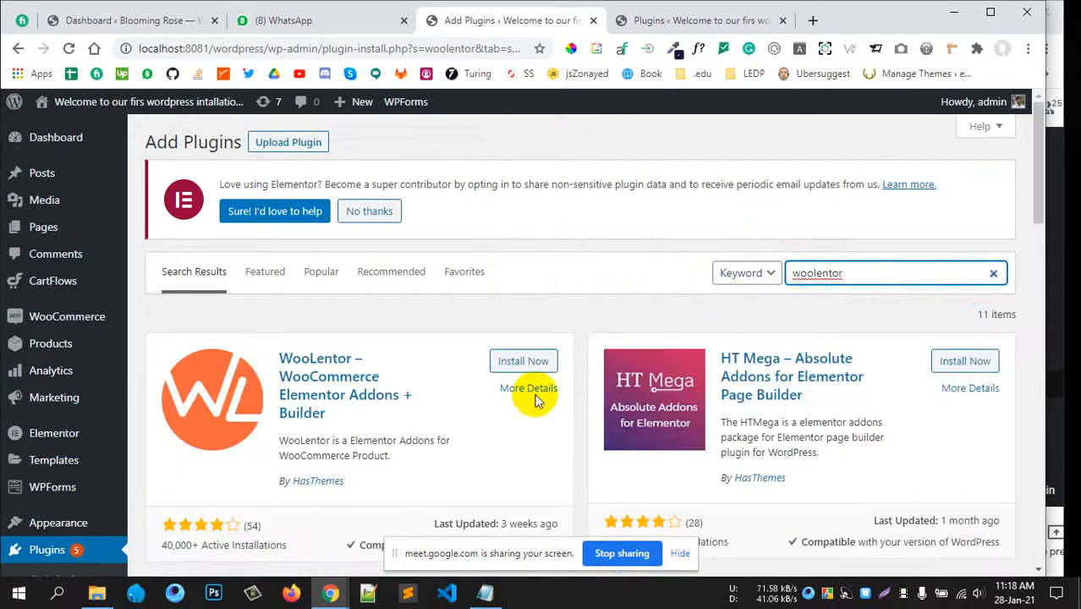
{"action": "scroll", "coordinate": [581, 436], "scroll_direction": "down", "scroll_amount": 6}
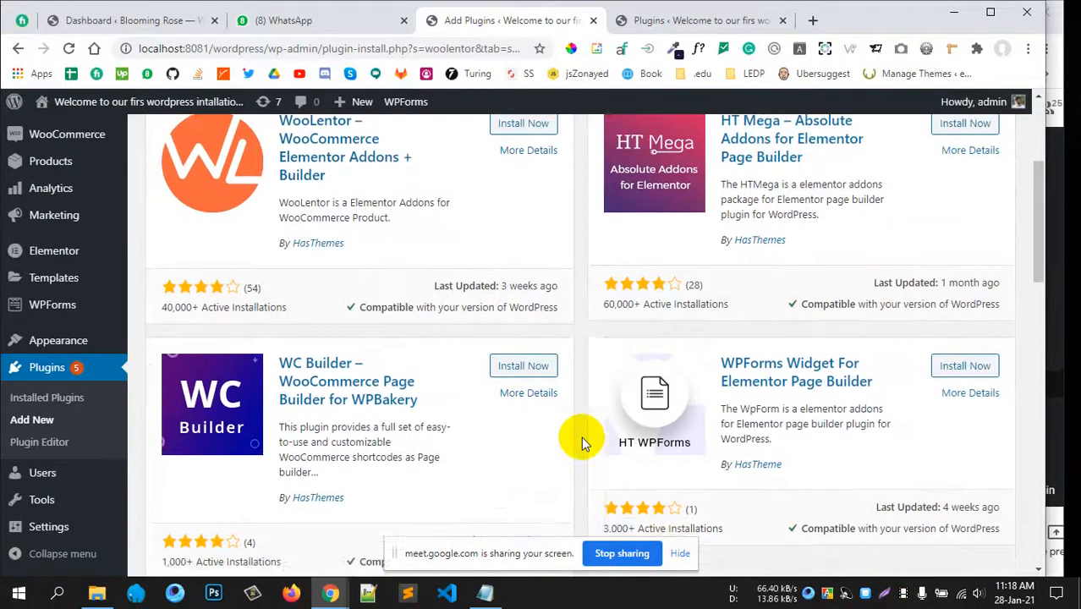
{"action": "scroll", "coordinate": [581, 435], "scroll_direction": "down", "scroll_amount": 8}
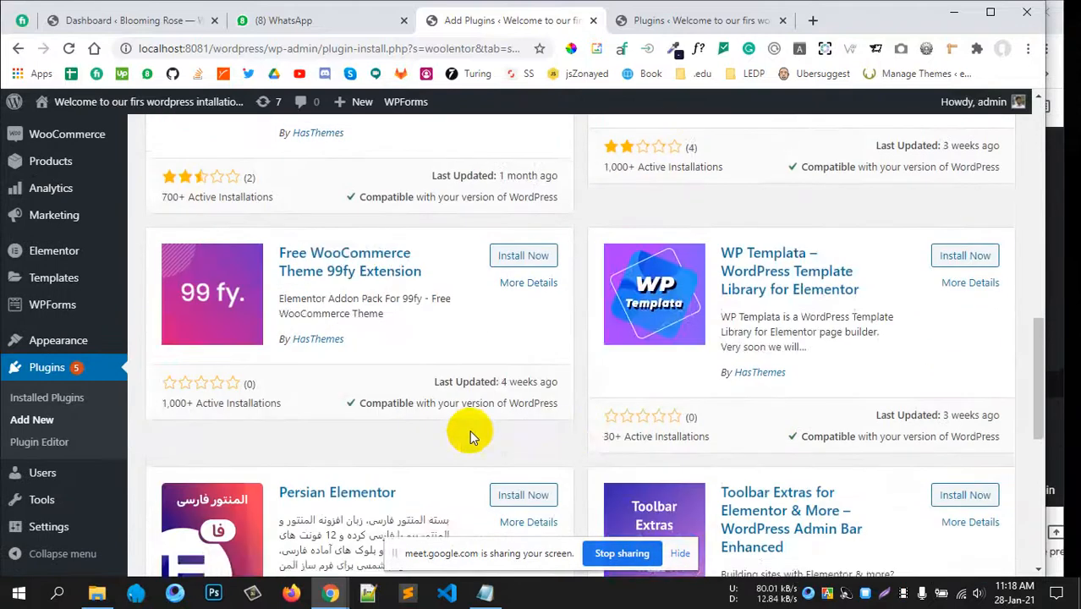
{"action": "scroll", "coordinate": [442, 434], "scroll_direction": "up", "scroll_amount": 15}
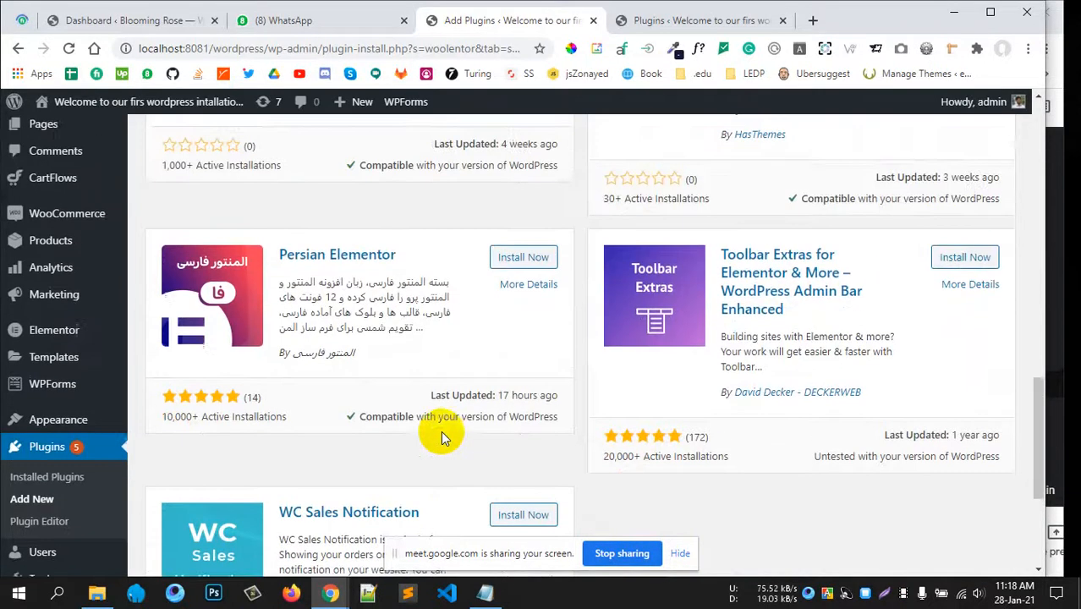
{"action": "scroll", "coordinate": [341, 372], "scroll_direction": "up", "scroll_amount": 1}
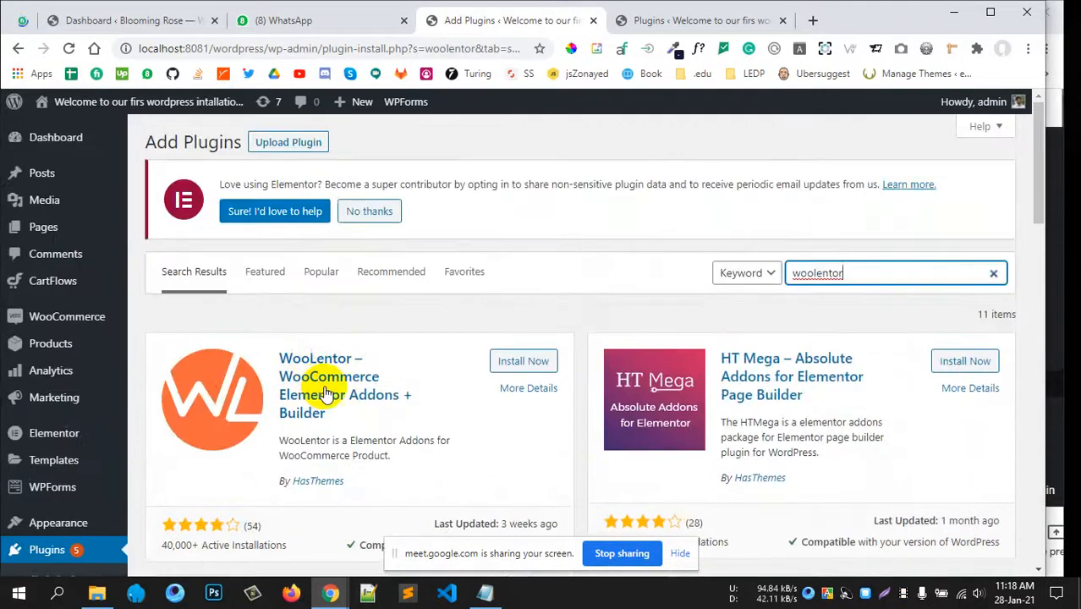
- Install the WooLentor – WooCommerce Elementor Addons + Builder plugin
{"action": "scroll", "coordinate": [325, 380], "scroll_direction": "down", "scroll_amount": 2}
{"action": "scroll", "coordinate": [326, 380], "scroll_direction": "up", "scroll_amount": 1}
{"action": "left_click", "coordinate": [524, 284]}
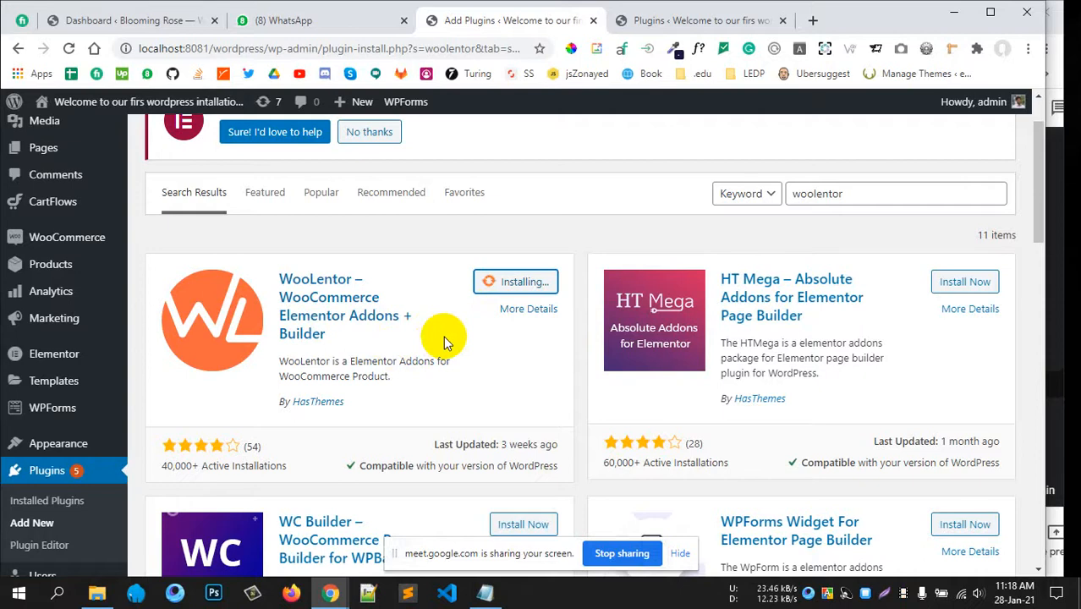
- Examine the WooLentor plugin's description, WooCommerce Builder contents and free features in its details, and close the details
{"action": "left_click", "coordinate": [330, 318]}
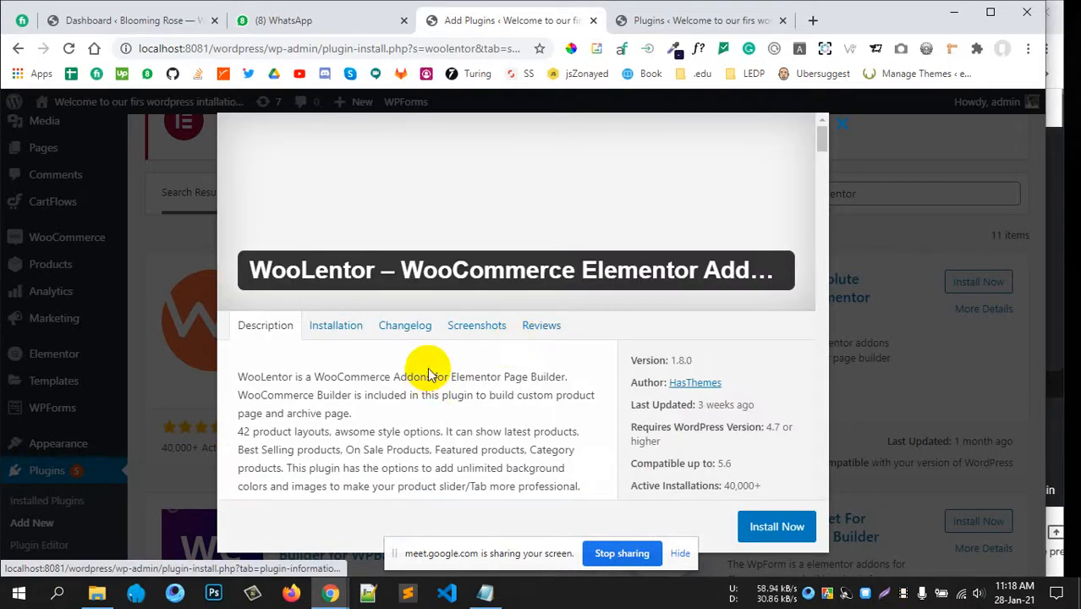
{"action": "left_click_drag", "start_coordinate": [350, 376], "coordinate": [565, 378]}
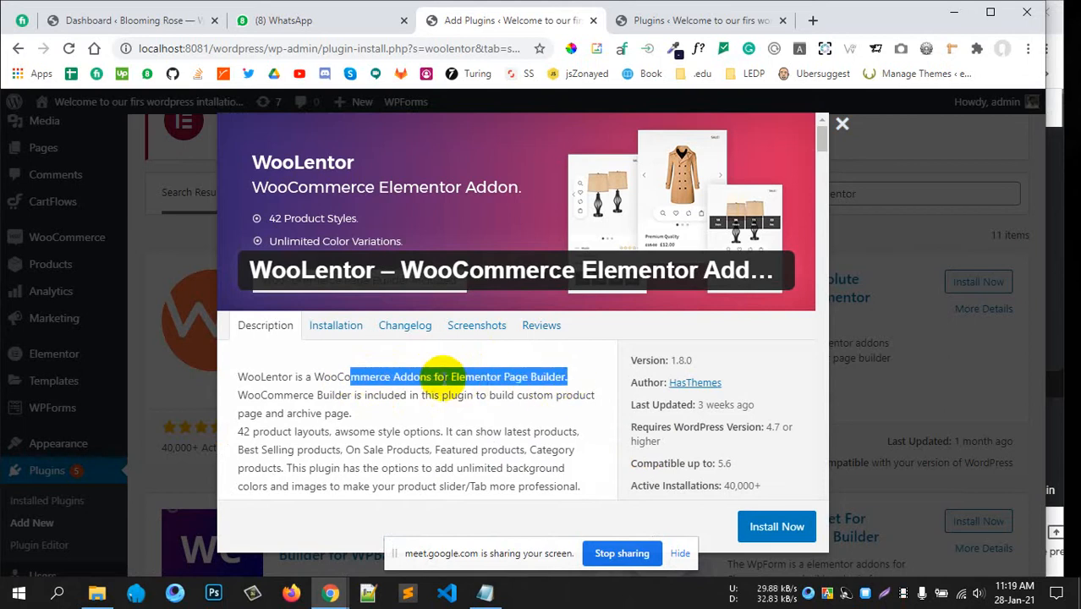
{"action": "scroll", "coordinate": [423, 378], "scroll_direction": "down", "scroll_amount": 1}
{"action": "scroll", "coordinate": [359, 385], "scroll_direction": "up", "scroll_amount": 1}
{"action": "scroll", "coordinate": [358, 387], "scroll_direction": "down", "scroll_amount": 3}
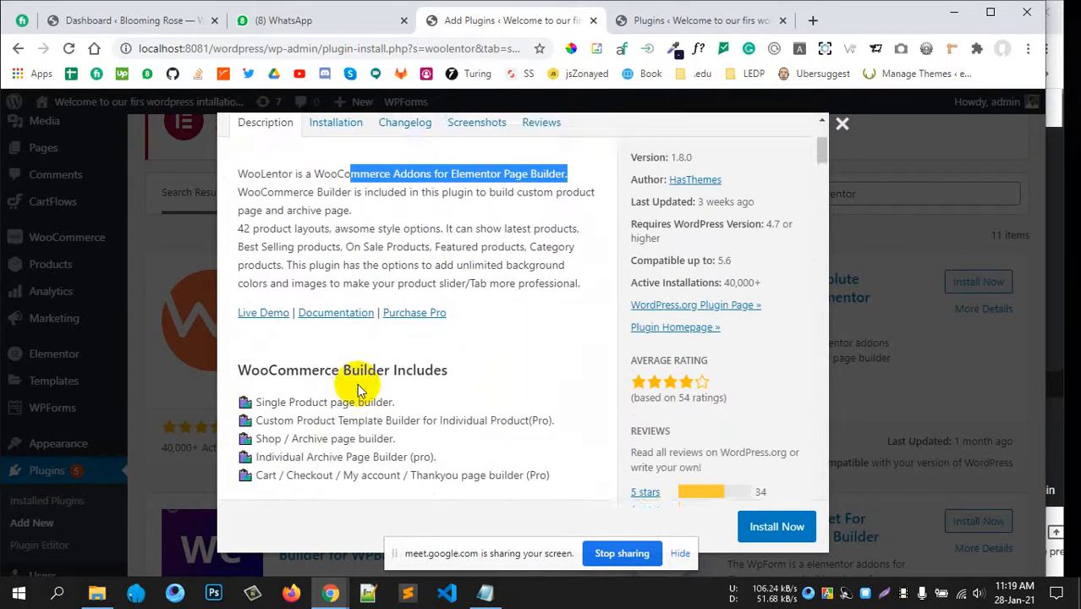
{"action": "scroll", "coordinate": [359, 385], "scroll_direction": "down", "scroll_amount": 1}
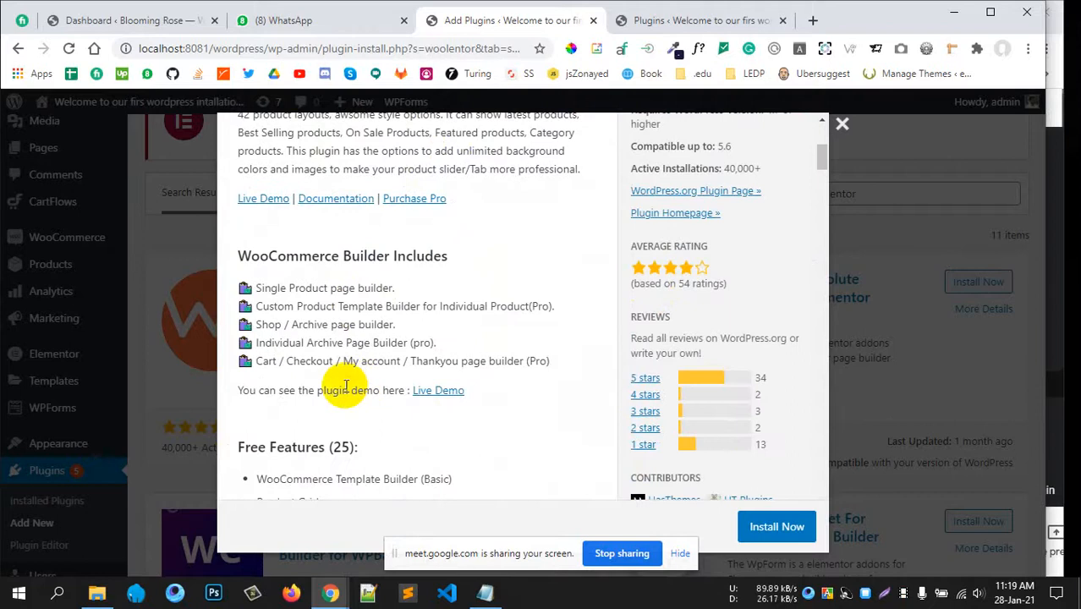
{"action": "left_click_drag", "start_coordinate": [281, 343], "coordinate": [407, 363]}
{"action": "scroll", "coordinate": [396, 418], "scroll_direction": "down", "scroll_amount": 1}
{"action": "scroll", "coordinate": [393, 416], "scroll_direction": "up", "scroll_amount": 4}
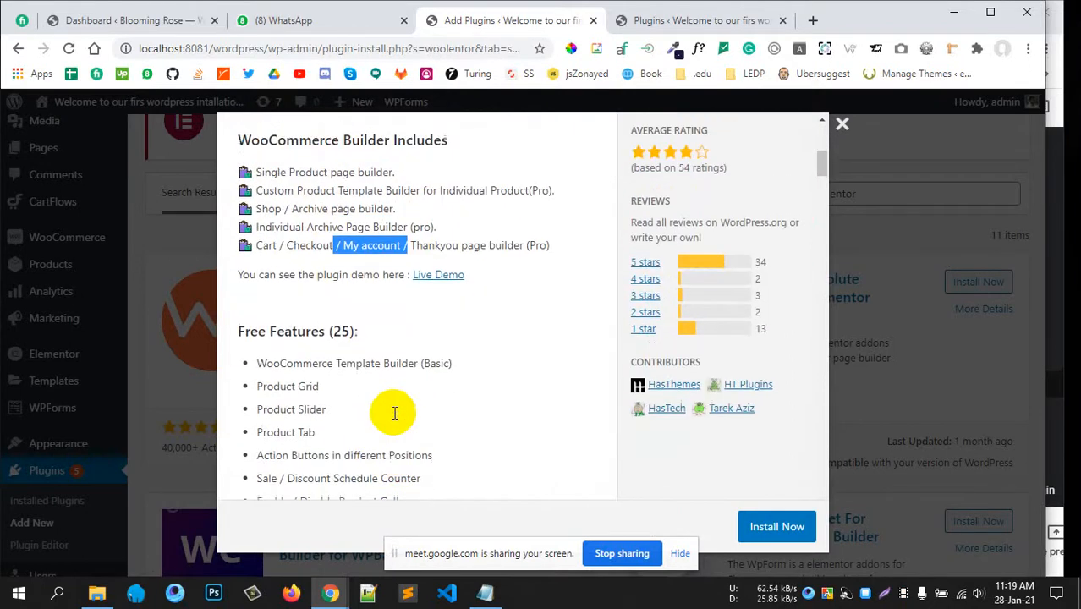
{"action": "scroll", "coordinate": [392, 412], "scroll_direction": "up", "scroll_amount": 1}
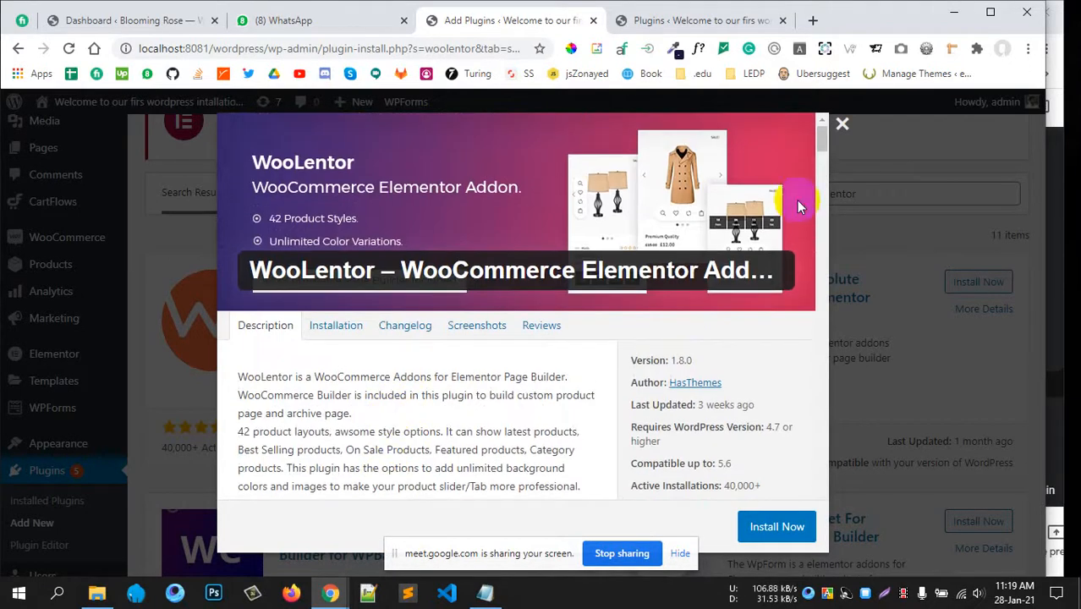
{"action": "left_click", "coordinate": [842, 125]}
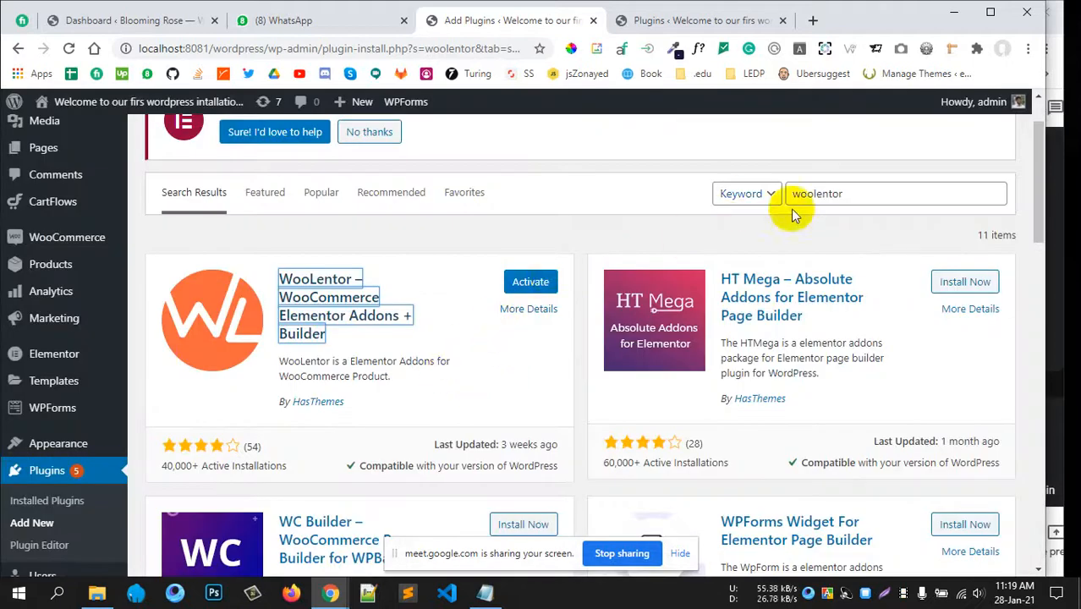
- Search the plugin directory for "custom skin" and open the Theme Builder page in a new browser tab
{"action": "double_click", "coordinate": [849, 193]}
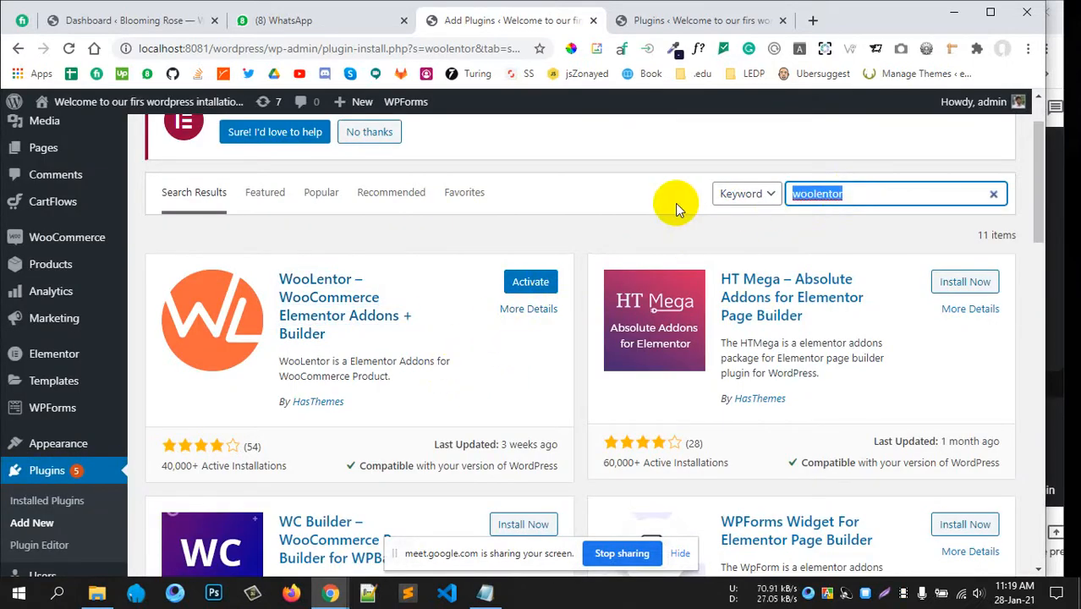
{"action": "type", "text": "custom "}
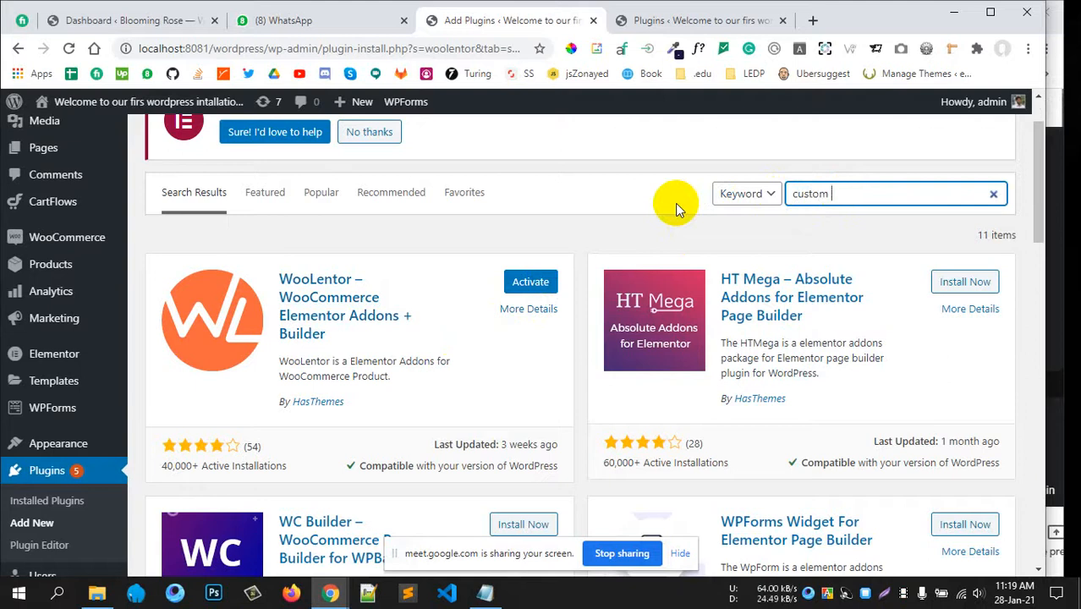
{"action": "type", "text": "skin"}
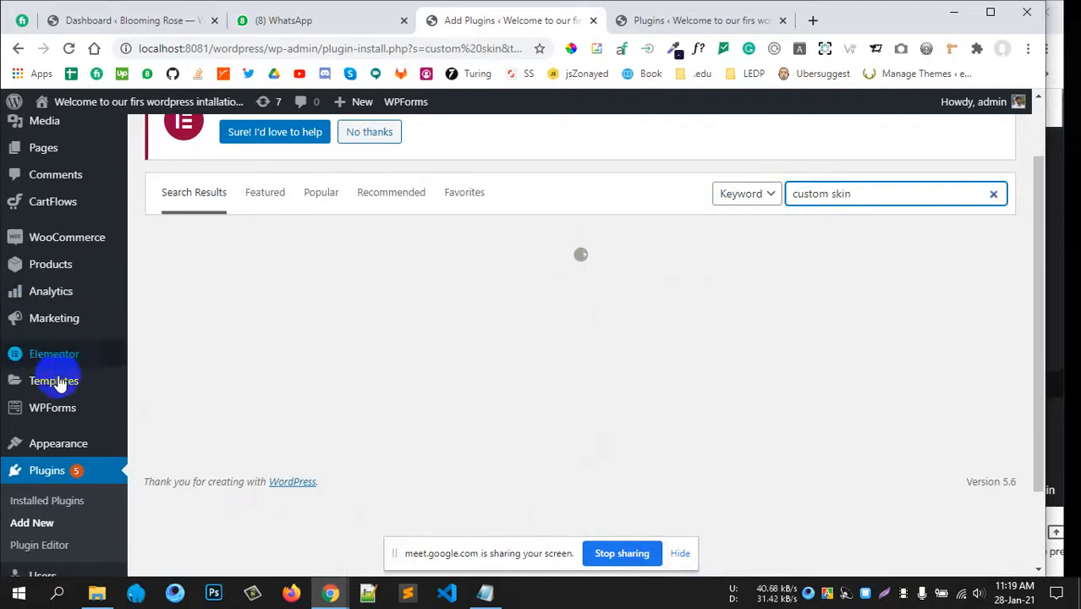
{"action": "mouse_move", "coordinate": [68, 379]}
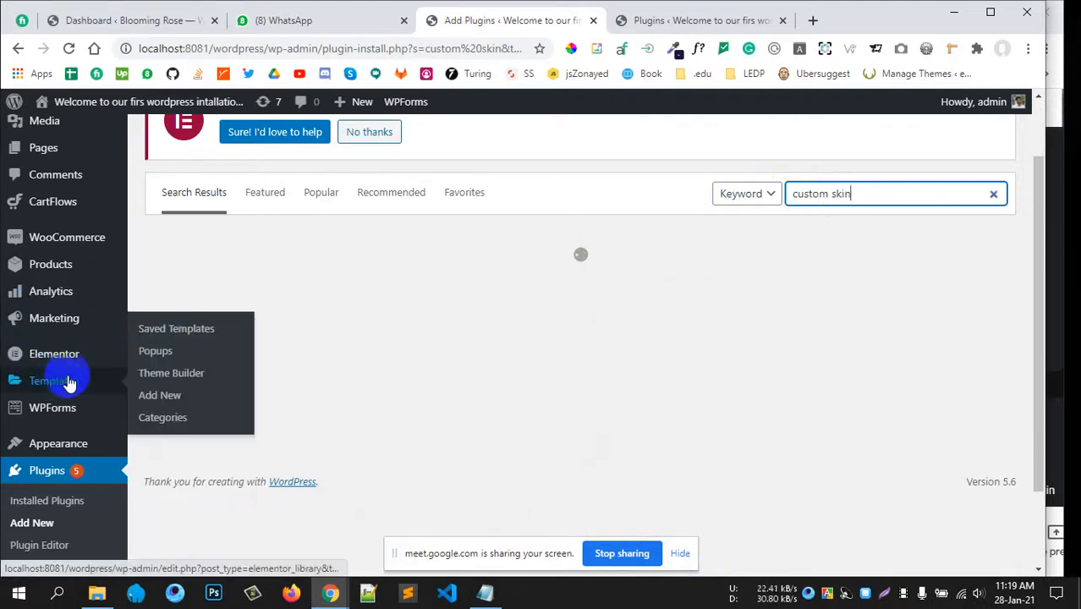
{"action": "middle_click", "coordinate": [171, 365]}
- Install and activate the Elementor Custom Skin plugin by Dudaster.com from the search results
{"action": "scroll", "coordinate": [415, 253], "scroll_direction": "down", "scroll_amount": 1}
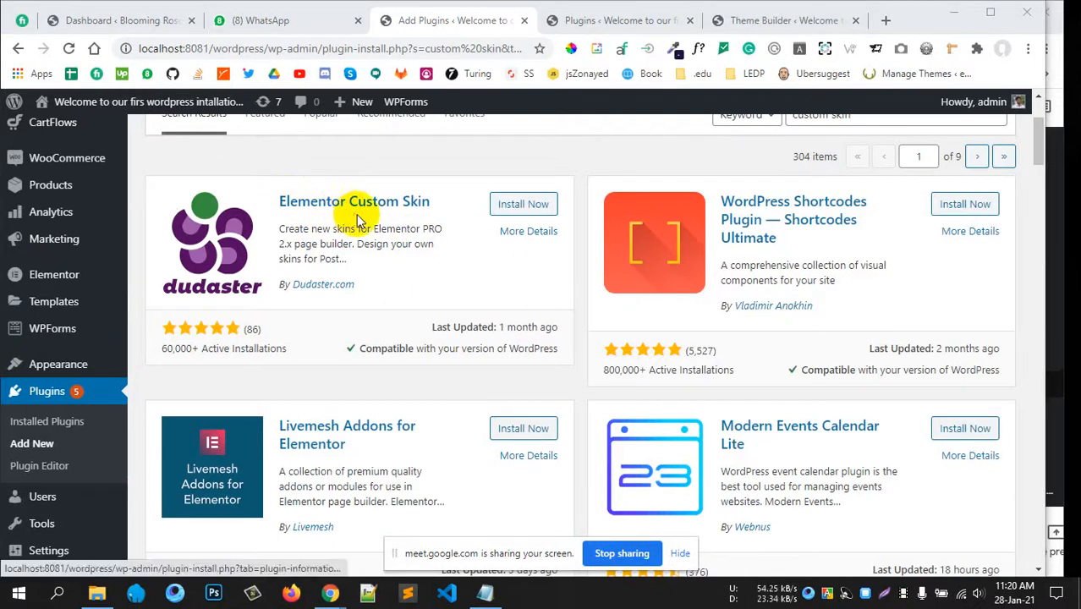
{"action": "scroll", "coordinate": [356, 218], "scroll_direction": "up", "scroll_amount": 1}
{"action": "left_click", "coordinate": [529, 283]}
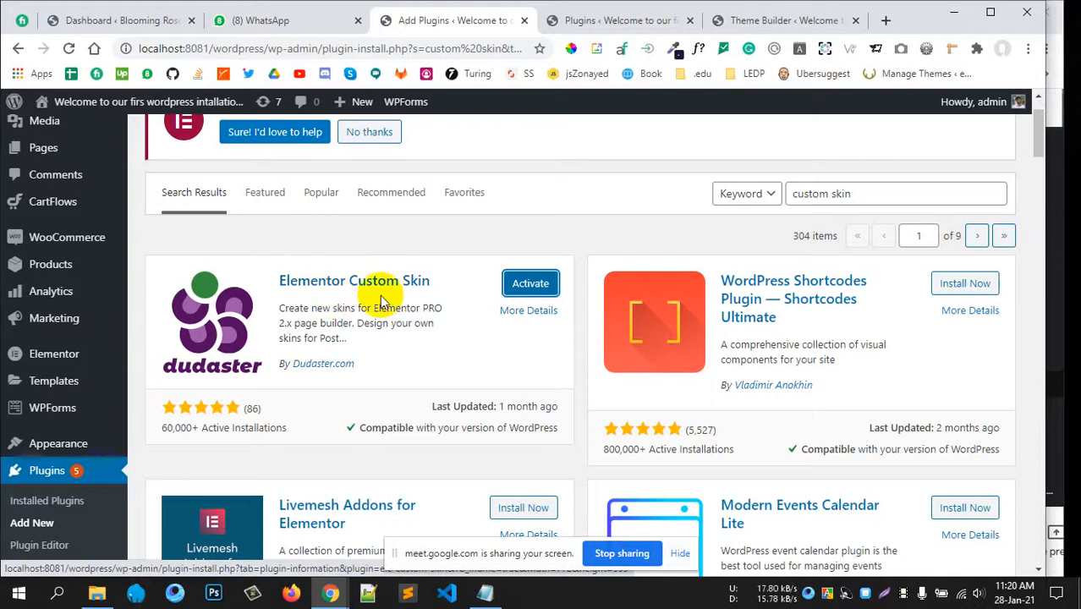
{"action": "left_click", "coordinate": [538, 285]}
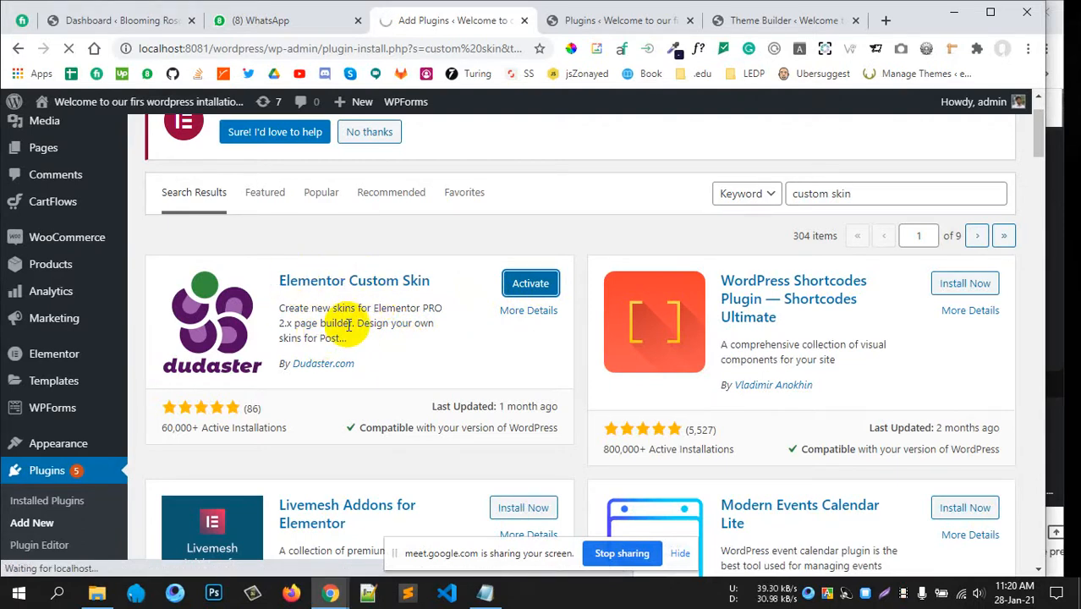
{"action": "scroll", "coordinate": [461, 305], "scroll_direction": "down", "scroll_amount": 5}
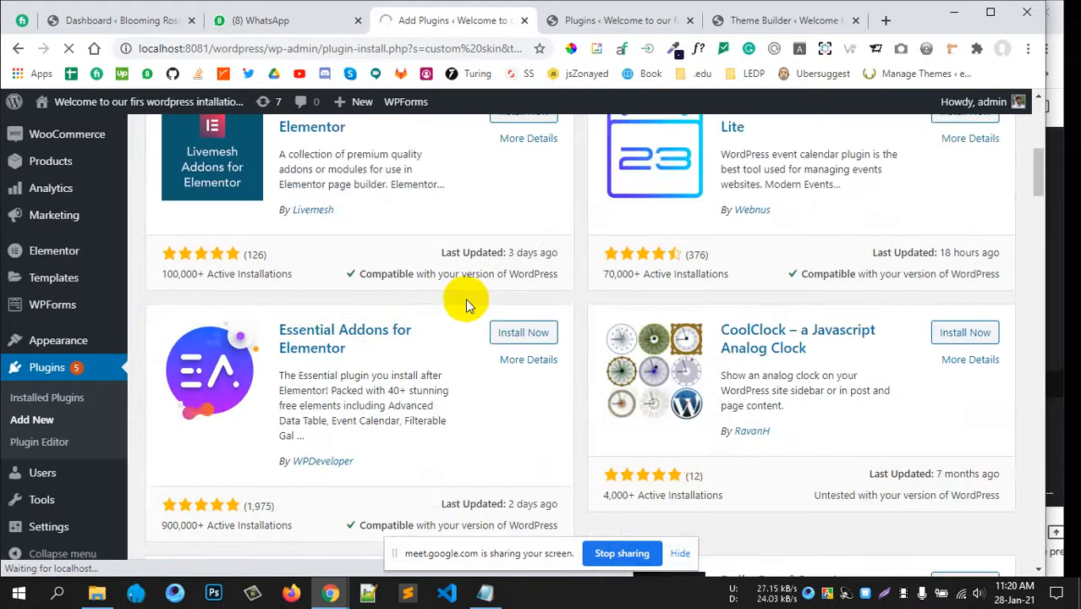
{"action": "scroll", "coordinate": [466, 298], "scroll_direction": "up", "scroll_amount": 4}
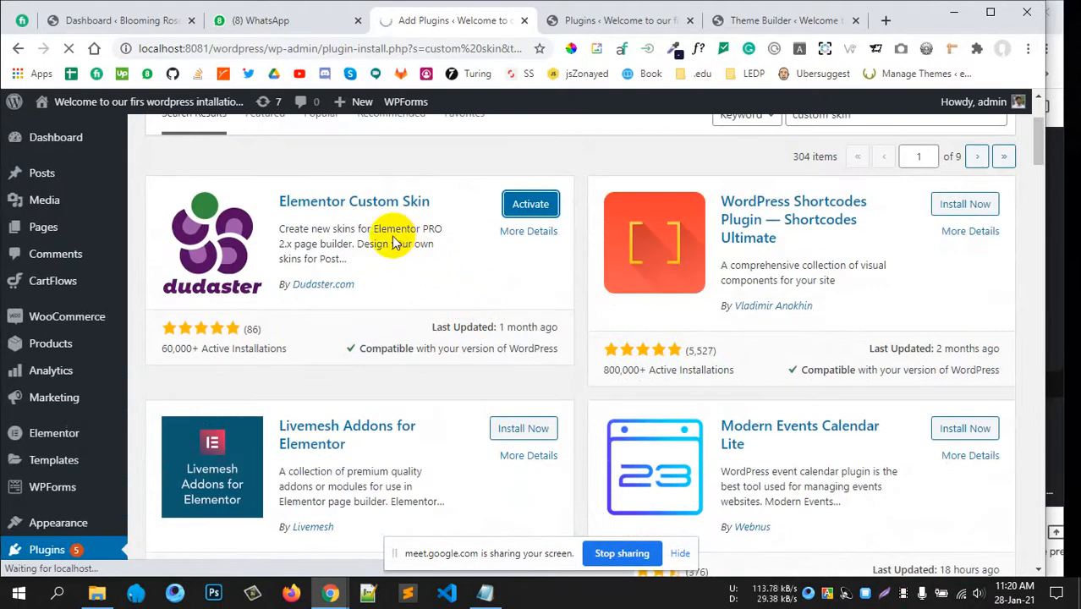
{"action": "scroll", "coordinate": [395, 240], "scroll_direction": "up", "scroll_amount": 1}
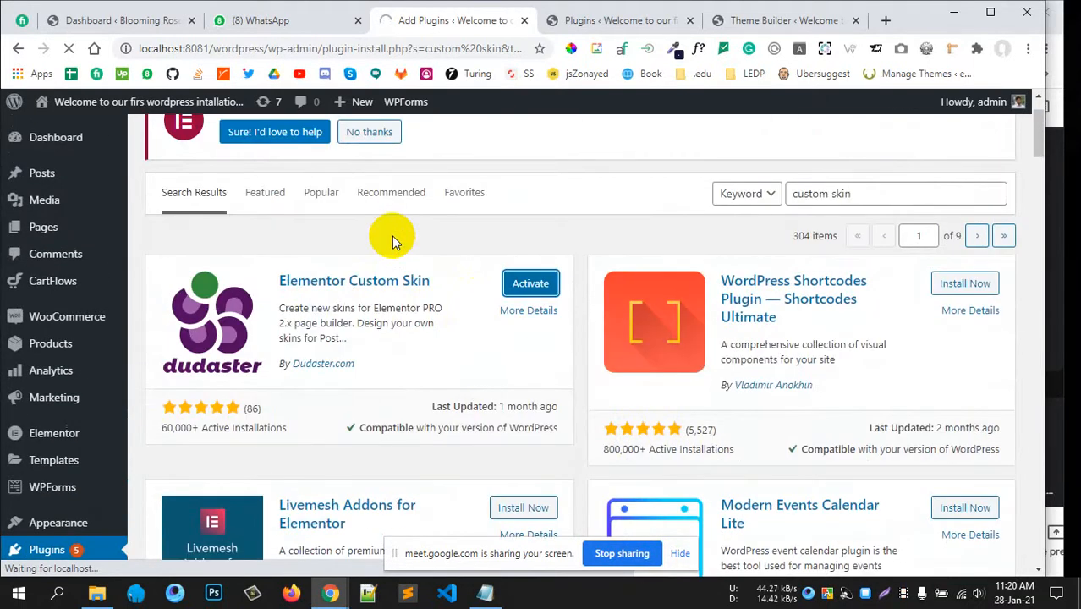
{"action": "scroll", "coordinate": [261, 269], "scroll_direction": "down", "scroll_amount": 2}
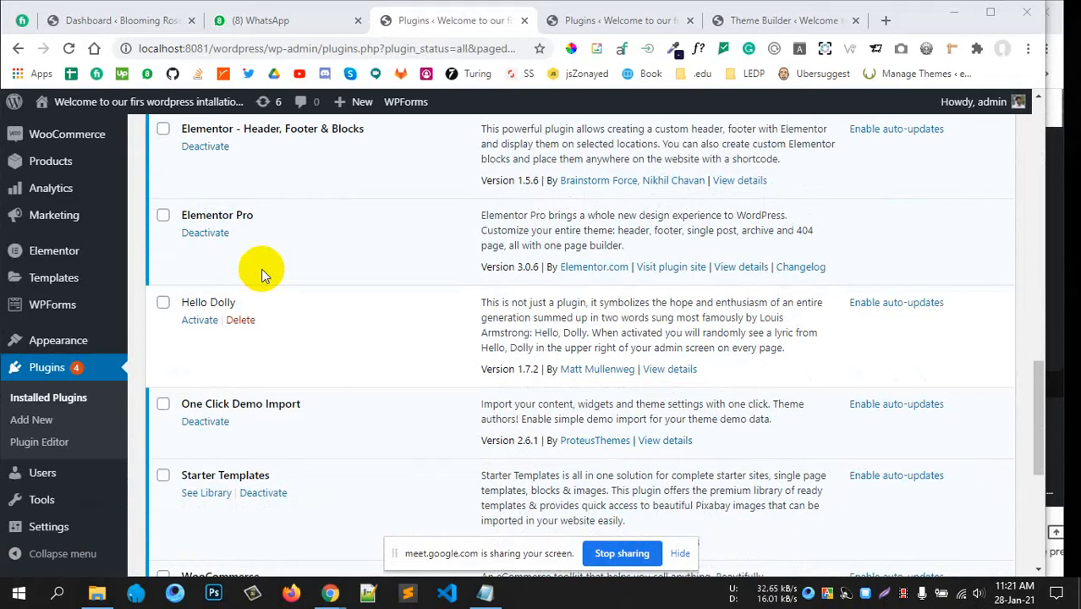
{"action": "scroll", "coordinate": [261, 269], "scroll_direction": "up", "scroll_amount": 5}
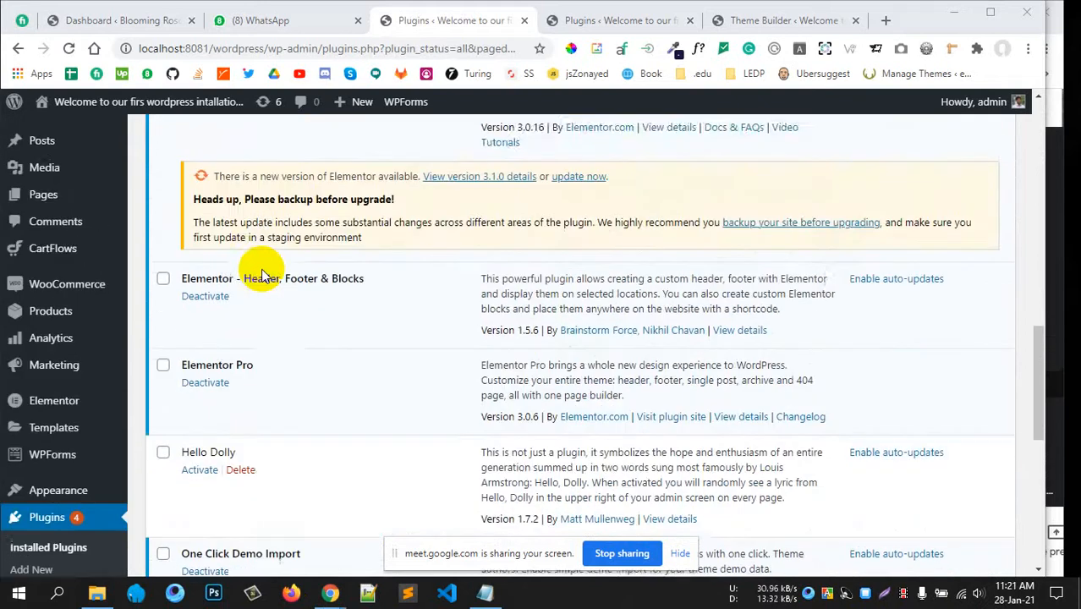
{"action": "scroll", "coordinate": [261, 269], "scroll_direction": "down", "scroll_amount": 4}
{"action": "scroll", "coordinate": [262, 269], "scroll_direction": "up", "scroll_amount": 4}
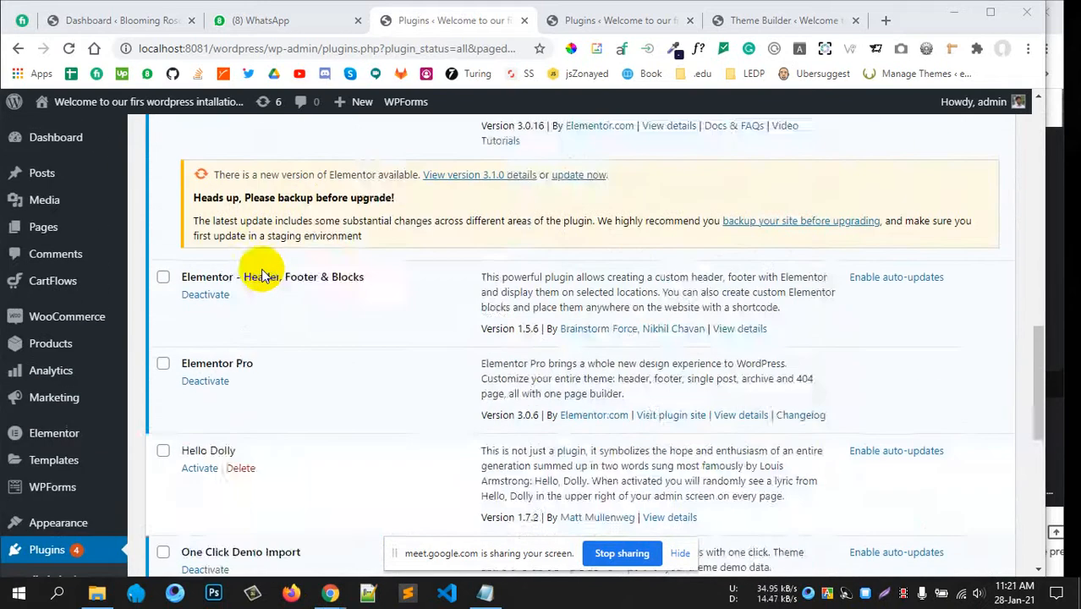
{"action": "scroll", "coordinate": [328, 287], "scroll_direction": "down", "scroll_amount": 3}
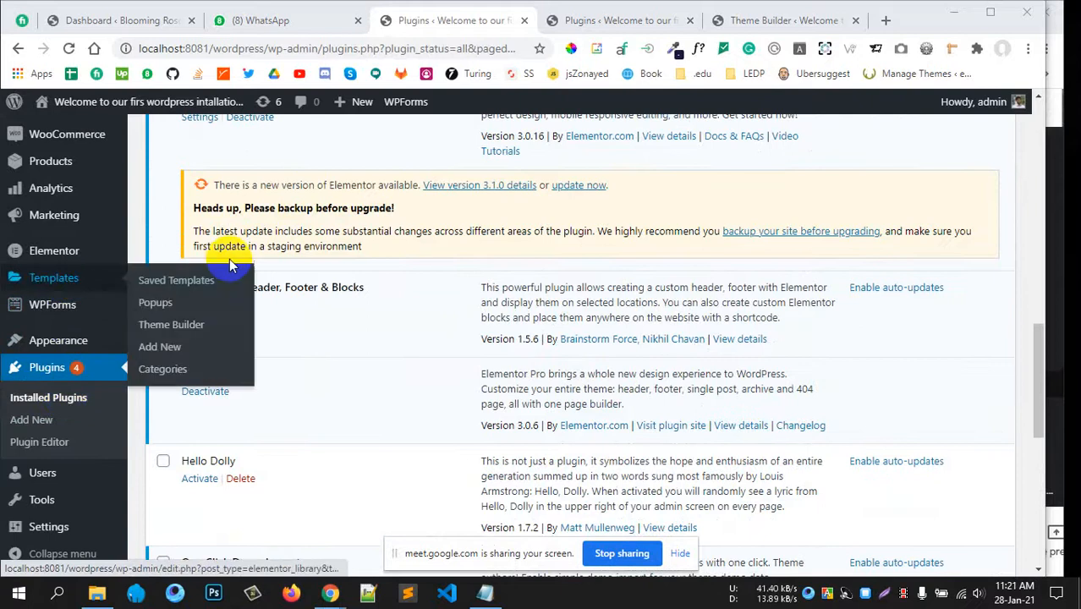
{"action": "scroll", "coordinate": [233, 258], "scroll_direction": "up", "scroll_amount": 3}
{"action": "scroll", "coordinate": [232, 258], "scroll_direction": "down", "scroll_amount": 4}
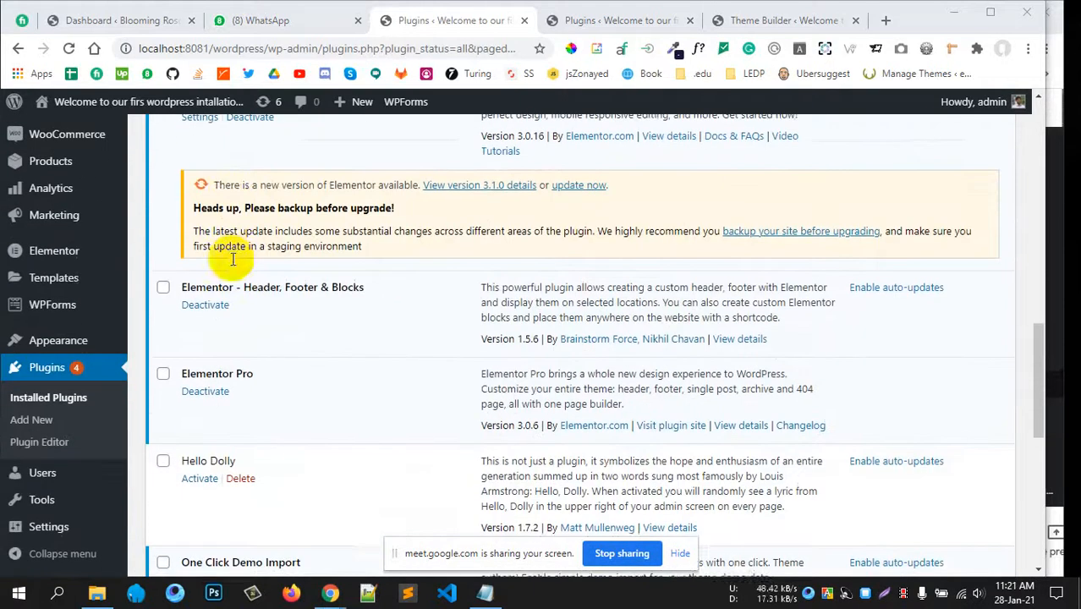
- Open the Elementor Theme Builder templates page and close the extra plugin-related browser tabs
{"action": "mouse_move", "coordinate": [53, 284]}
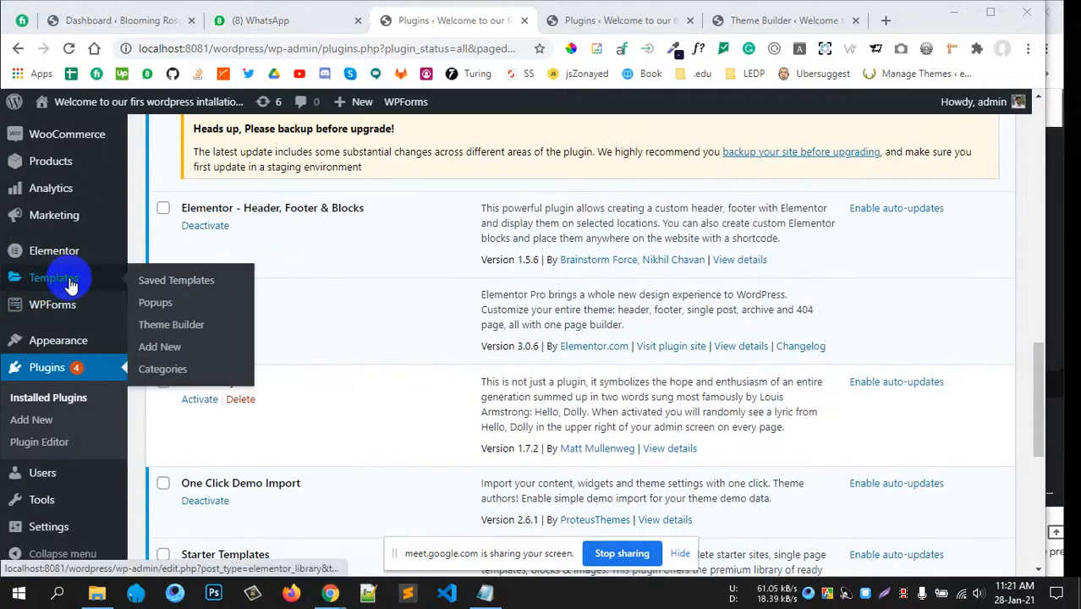
{"action": "left_click", "coordinate": [160, 325]}
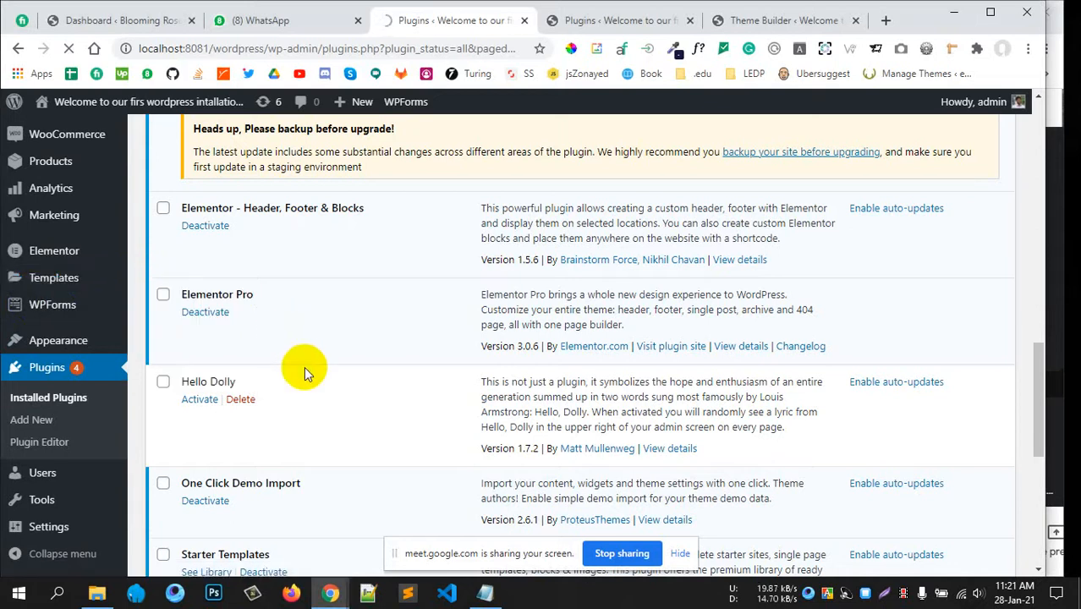
{"action": "left_click", "coordinate": [692, 25]}
{"action": "left_click", "coordinate": [688, 20]}
- Examine the Theme Builder's template types, including Loop and Custom Grid, and the list of existing header and footer templates
{"action": "scroll", "coordinate": [483, 273], "scroll_direction": "down", "scroll_amount": 3}
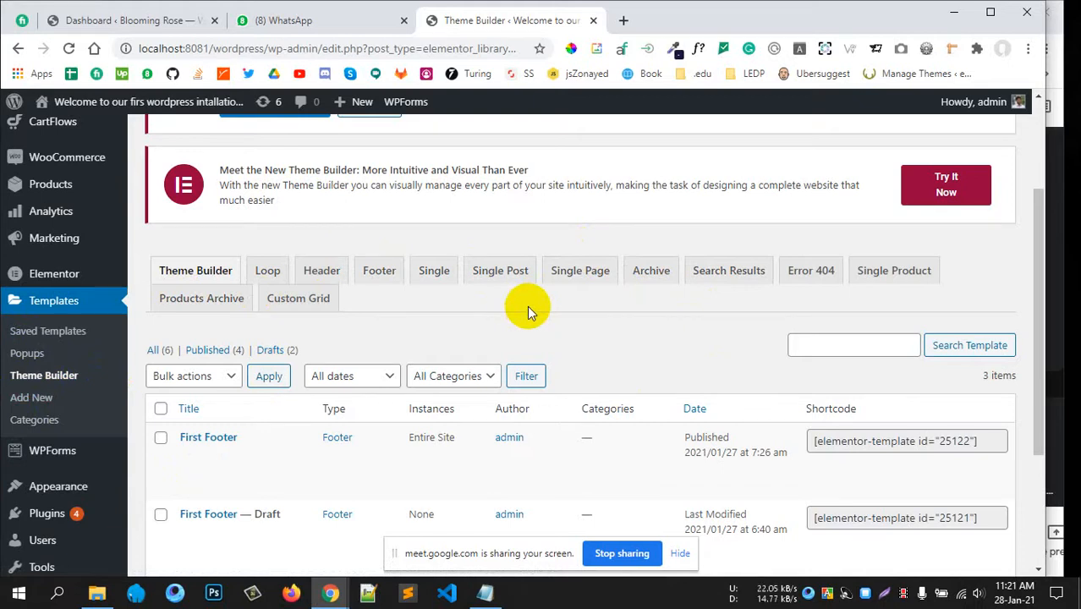
{"action": "scroll", "coordinate": [515, 311], "scroll_direction": "down", "scroll_amount": 1}
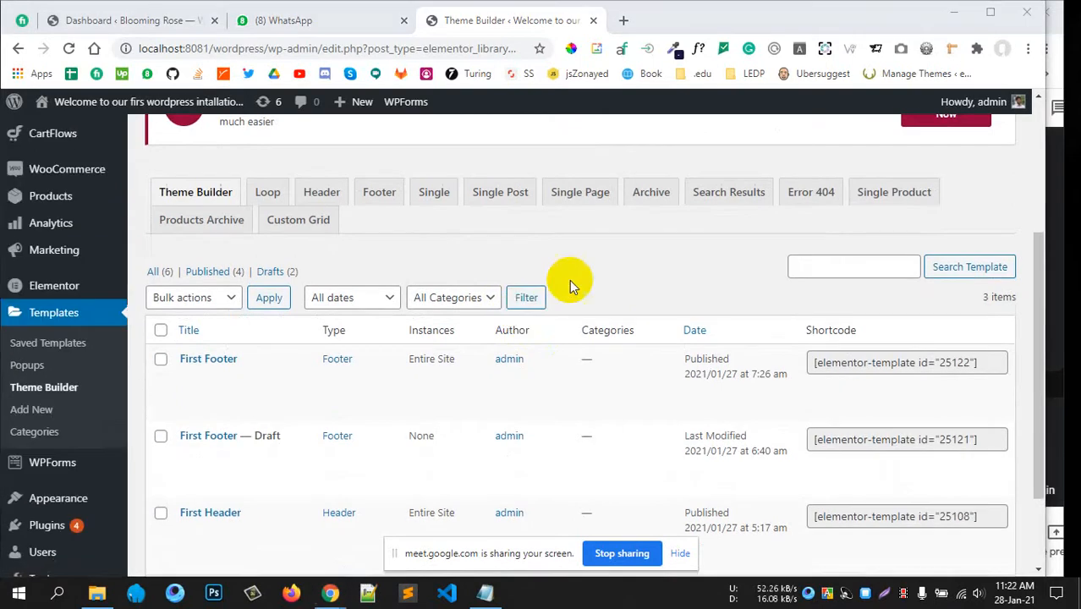
{"action": "scroll", "coordinate": [569, 282], "scroll_direction": "down", "scroll_amount": 1}
{"action": "scroll", "coordinate": [569, 281], "scroll_direction": "up", "scroll_amount": 3}
{"action": "scroll", "coordinate": [569, 279], "scroll_direction": "down", "scroll_amount": 4}
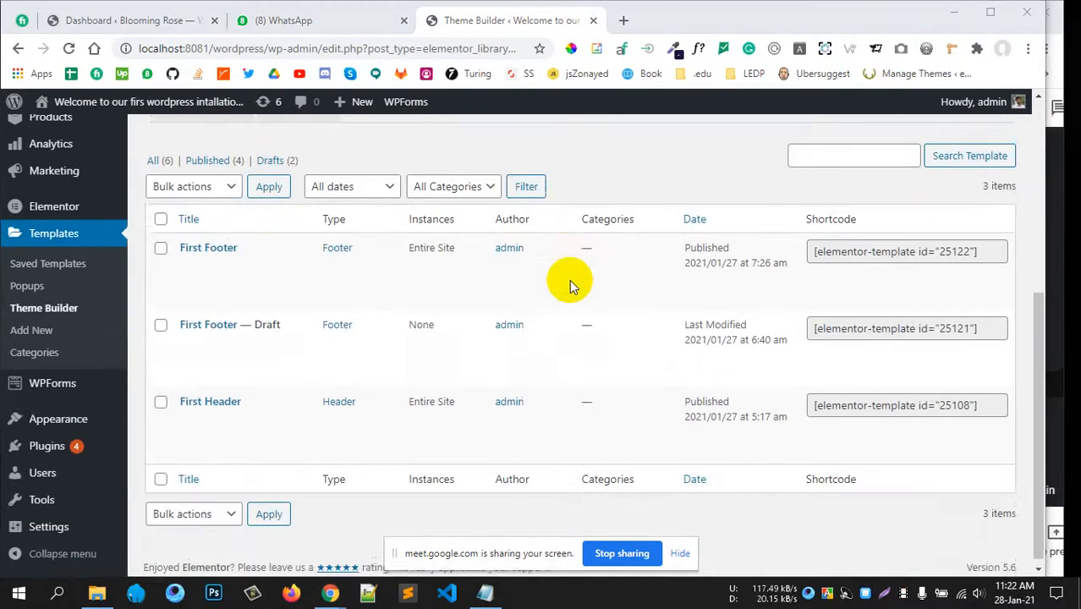
{"action": "scroll", "coordinate": [569, 279], "scroll_direction": "up", "scroll_amount": 3}
{"action": "scroll", "coordinate": [300, 296], "scroll_direction": "down", "scroll_amount": 3}
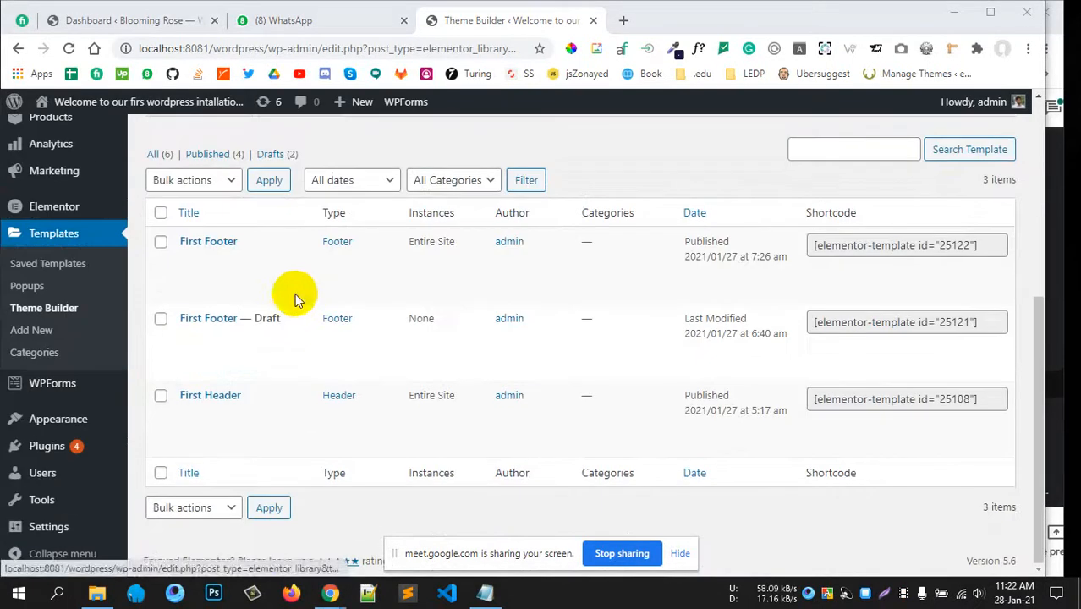
{"action": "left_click", "coordinate": [340, 597]}
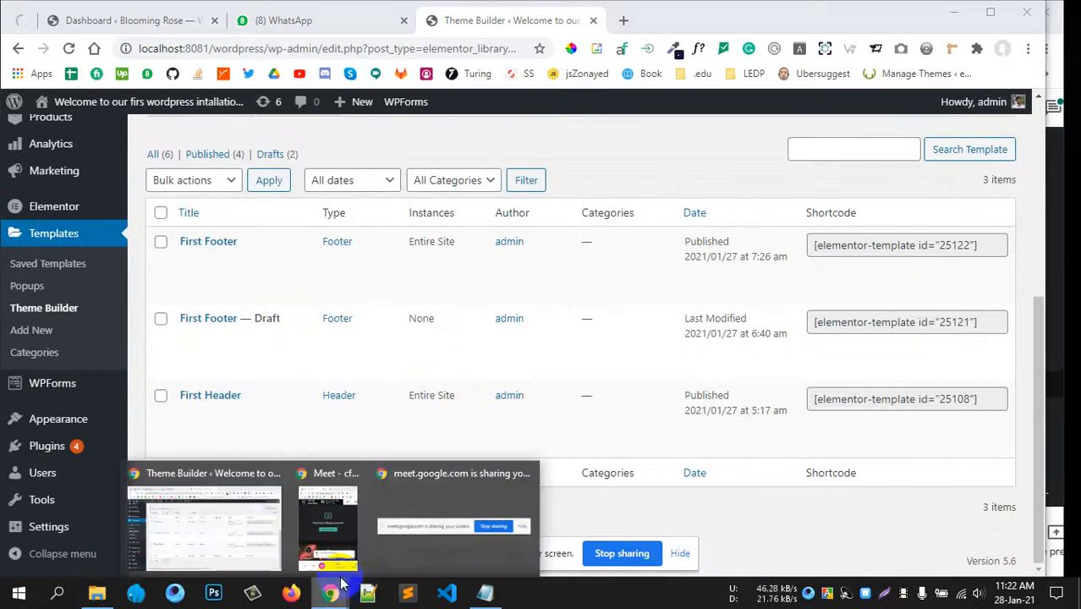
{"action": "left_click", "coordinate": [758, 132]}
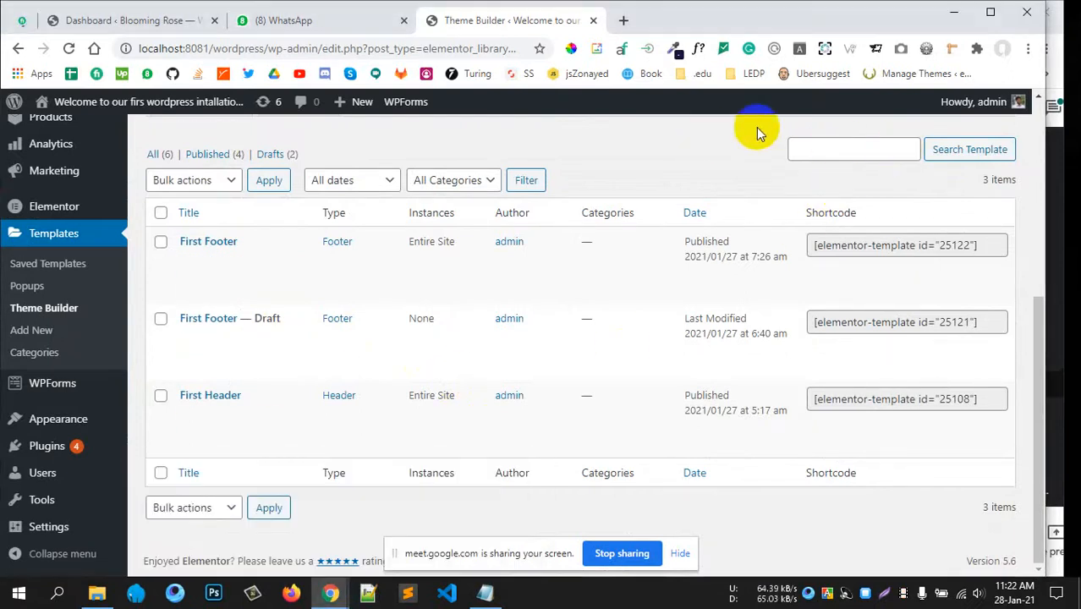
- Open a new incognito browser window and go to fiverr.com
{"action": "left_click", "coordinate": [1028, 51]}
{"action": "left_click", "coordinate": [897, 109]}
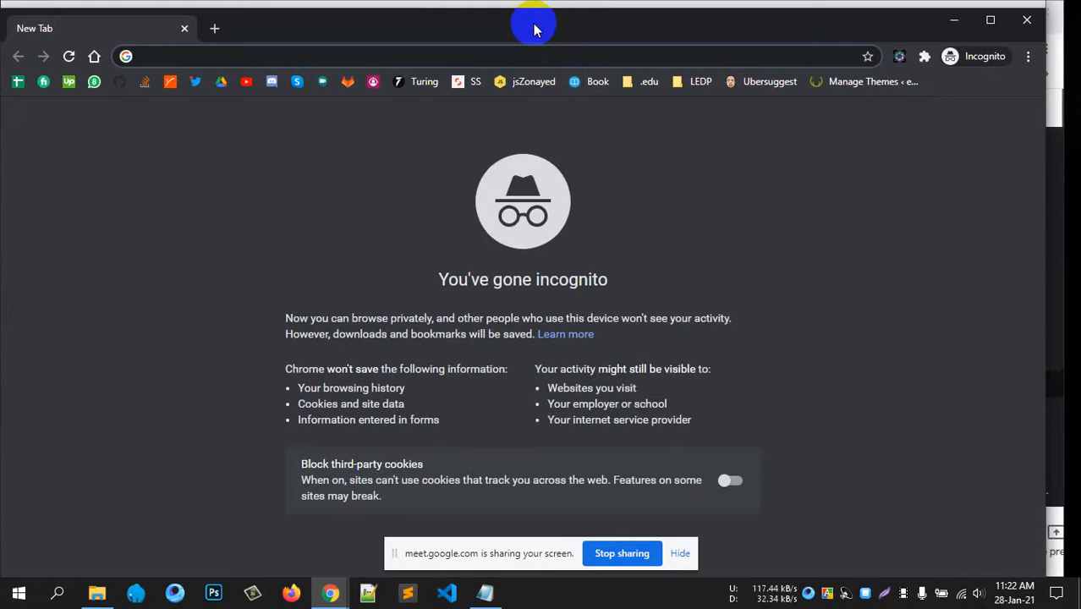
{"action": "type", "text": "fiverr.com"}
{"action": "key", "text": "Return"}
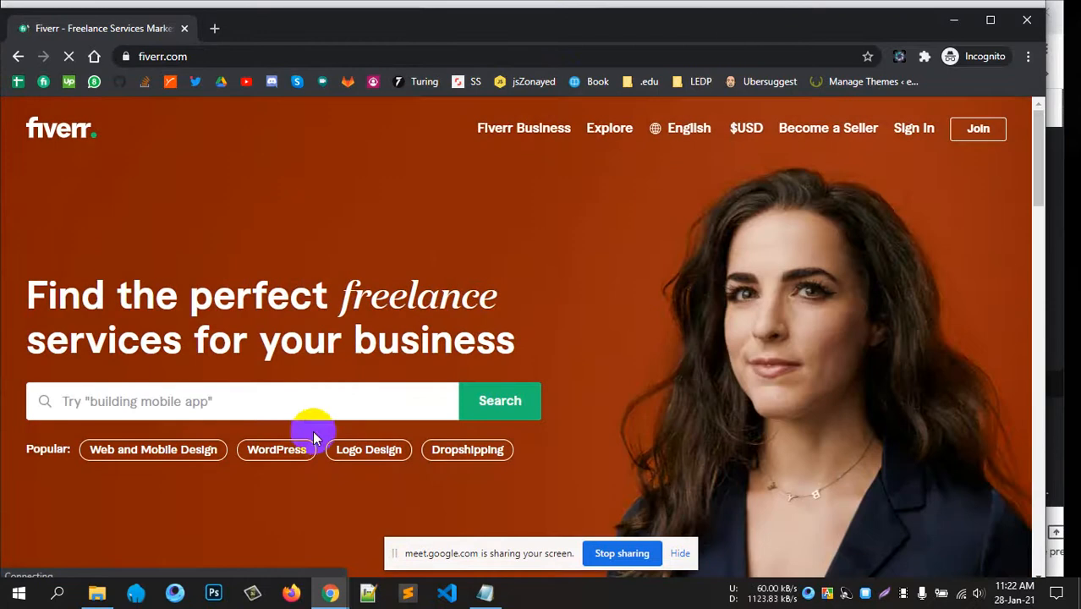
- Enter "popup" in Fiverr's service search and choose the suggested search "wordpress popup"
{"action": "left_click", "coordinate": [337, 409]}
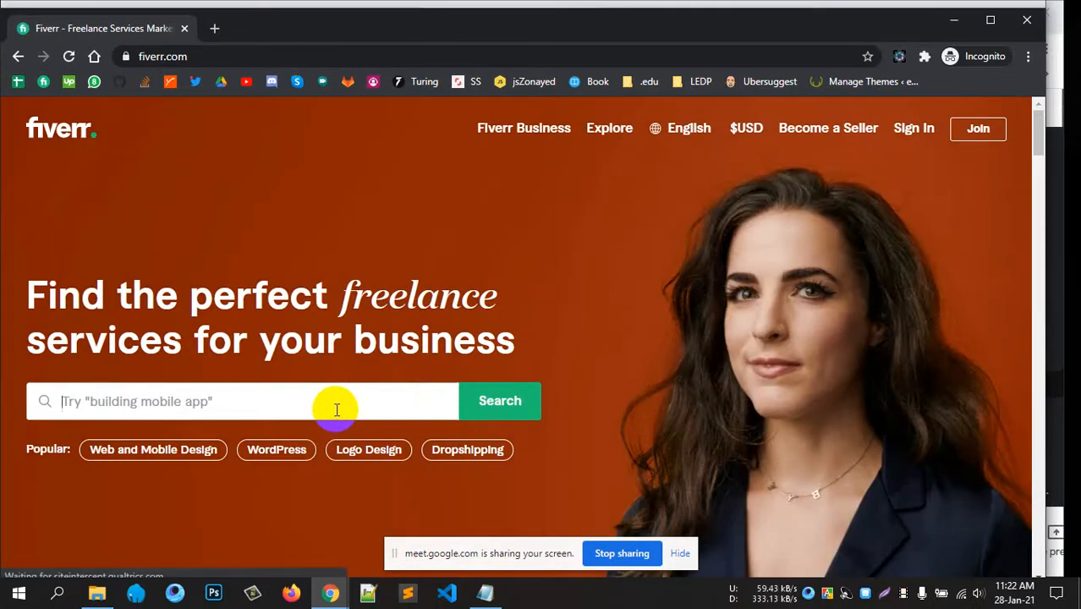
{"action": "type", "text": "popup"}
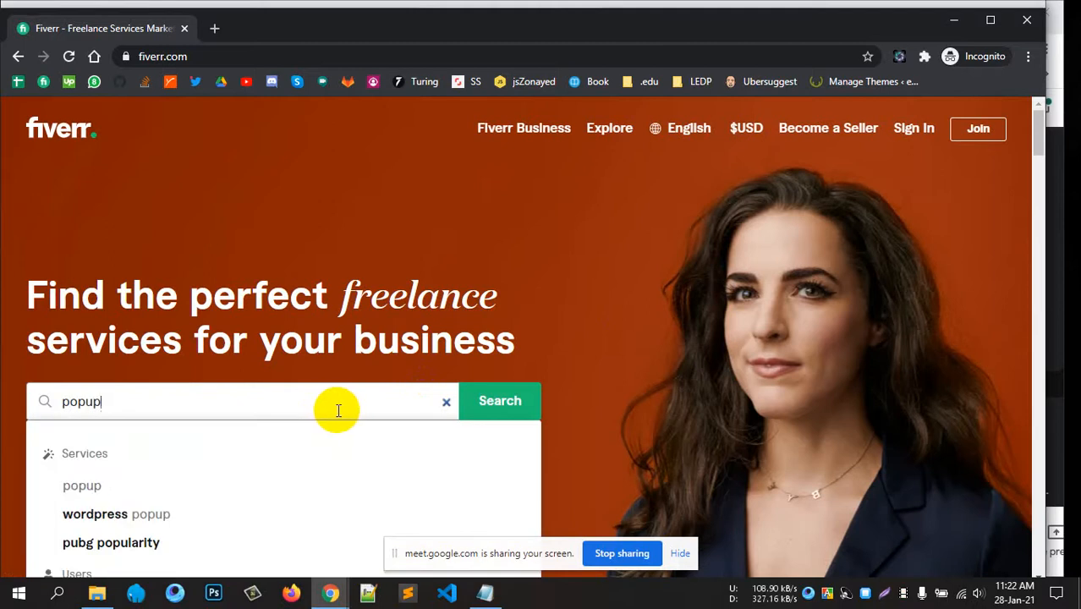
{"action": "scroll", "coordinate": [335, 410], "scroll_direction": "down", "scroll_amount": 2}
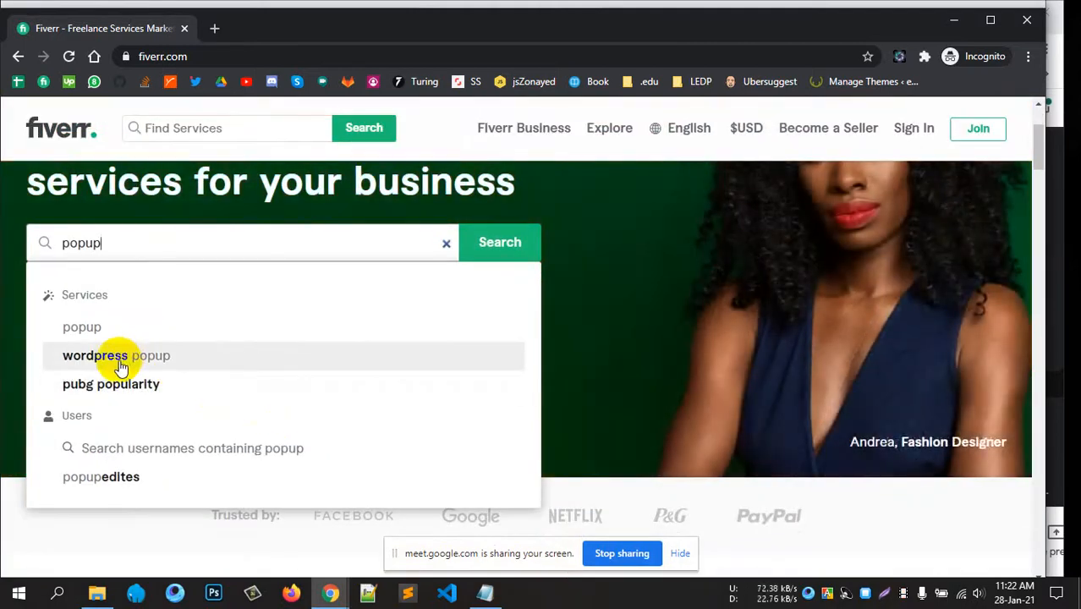
{"action": "left_click", "coordinate": [123, 364]}
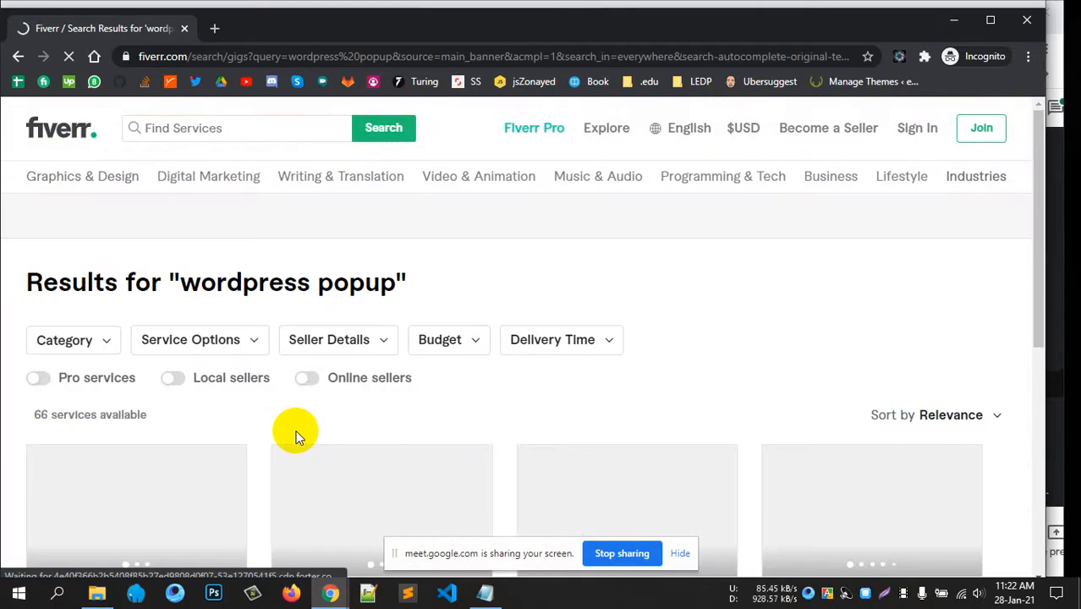
- Examine the "wordpress popup" gigs on Fiverr, comparing their offers, ratings, review counts and starting prices
{"action": "scroll", "coordinate": [296, 437], "scroll_direction": "down", "scroll_amount": 3}
{"action": "scroll", "coordinate": [296, 437], "scroll_direction": "up", "scroll_amount": 2}
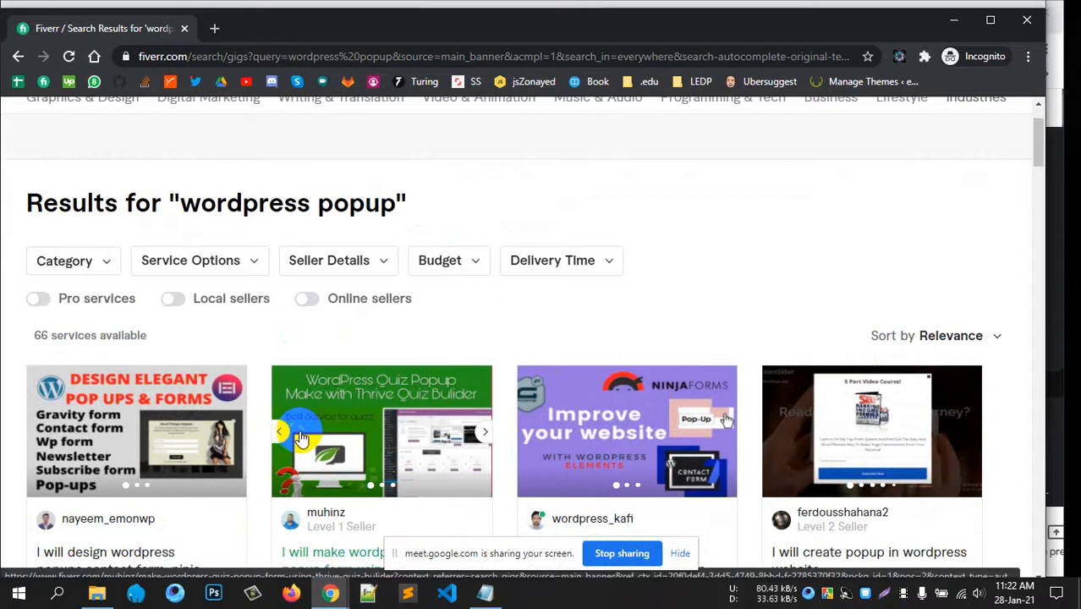
{"action": "scroll", "coordinate": [301, 438], "scroll_direction": "down", "scroll_amount": 2}
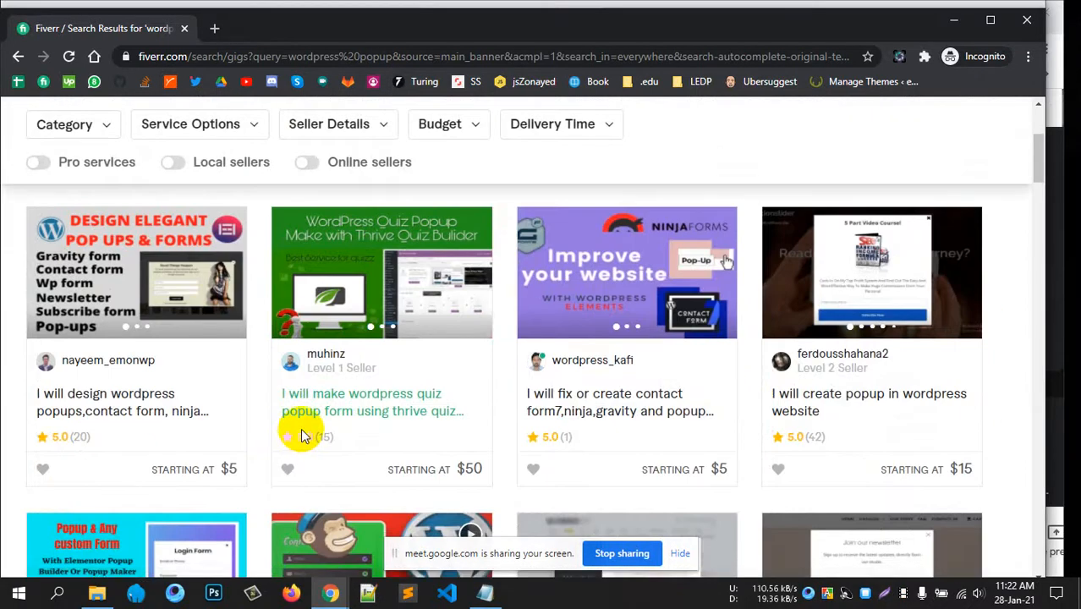
{"action": "scroll", "coordinate": [917, 347], "scroll_direction": "down", "scroll_amount": 4}
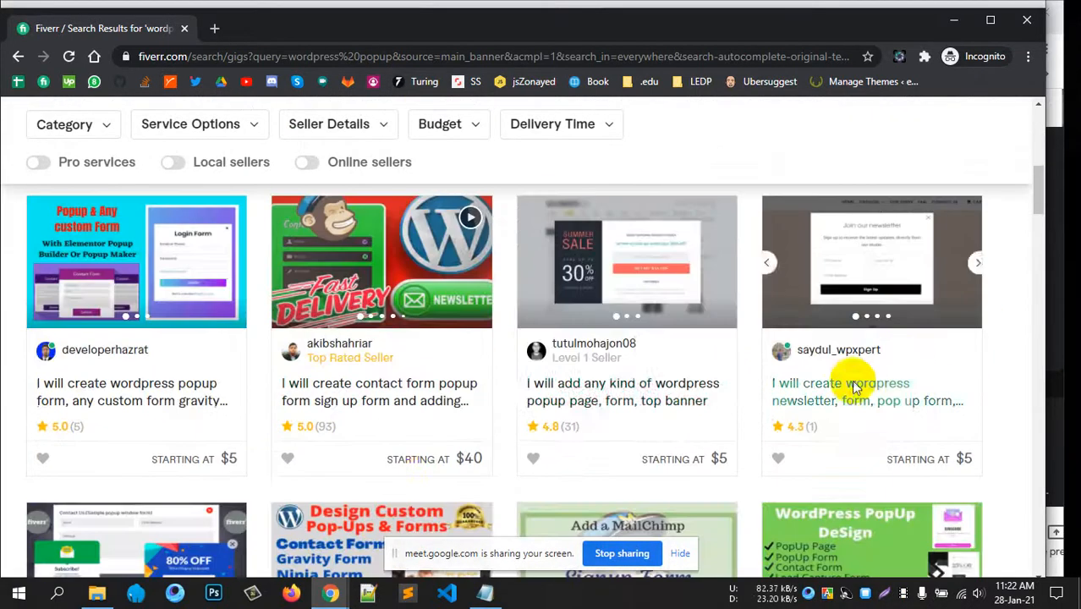
{"action": "left_click_drag", "start_coordinate": [314, 427], "coordinate": [338, 426]}
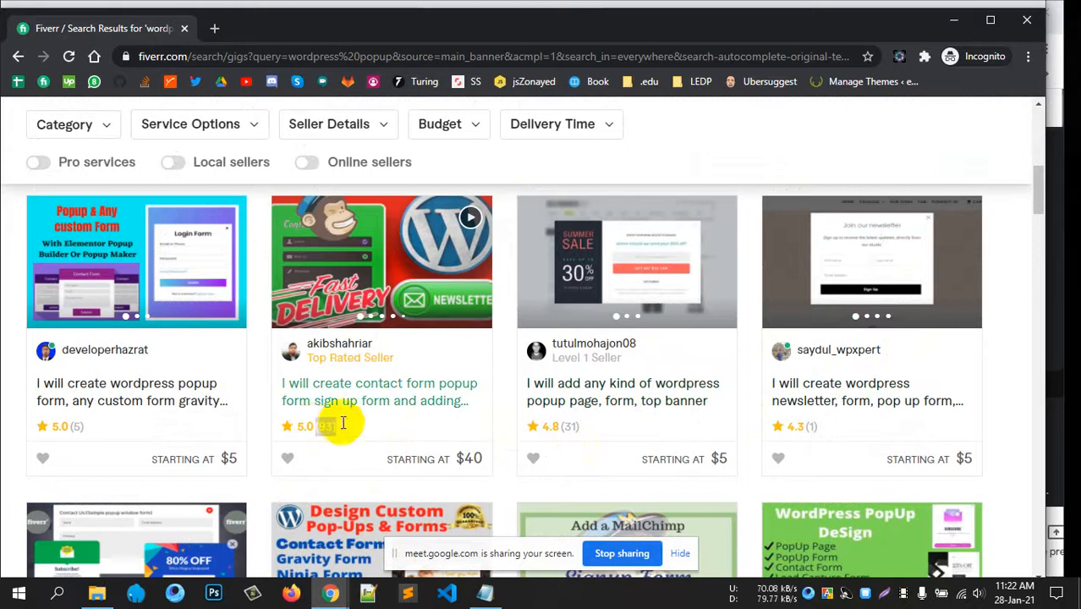
{"action": "scroll", "coordinate": [531, 409], "scroll_direction": "down", "scroll_amount": 5}
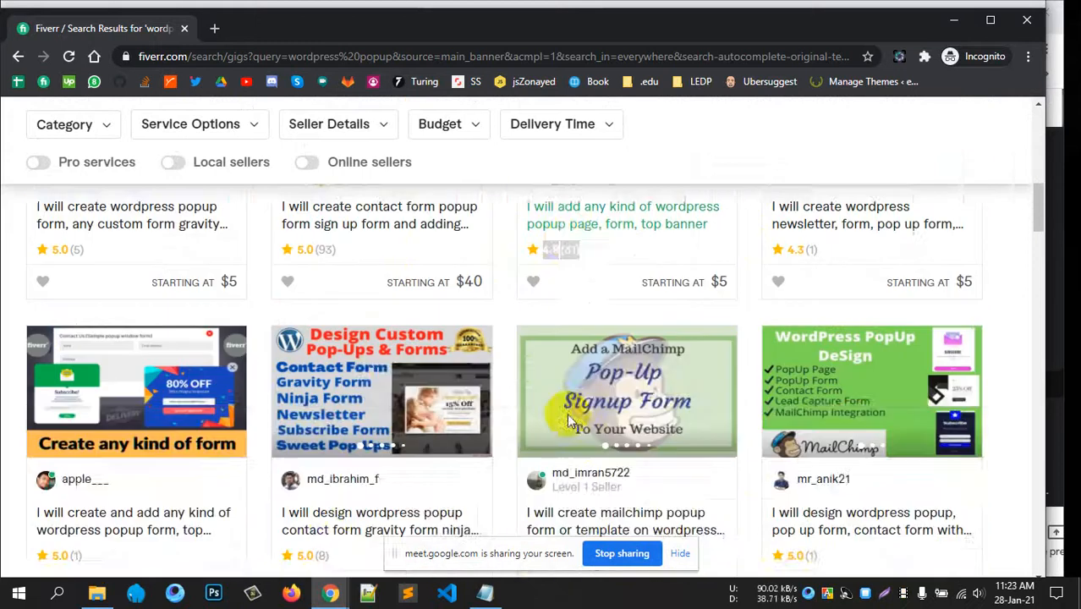
{"action": "scroll", "coordinate": [572, 367], "scroll_direction": "down", "scroll_amount": 5}
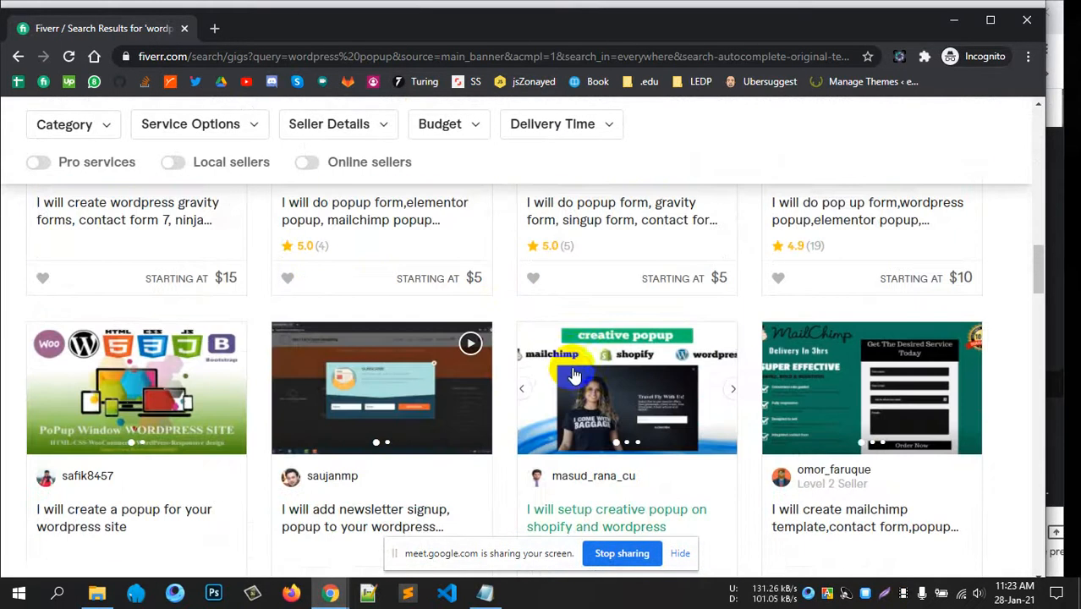
{"action": "scroll", "coordinate": [571, 372], "scroll_direction": "down", "scroll_amount": 10}
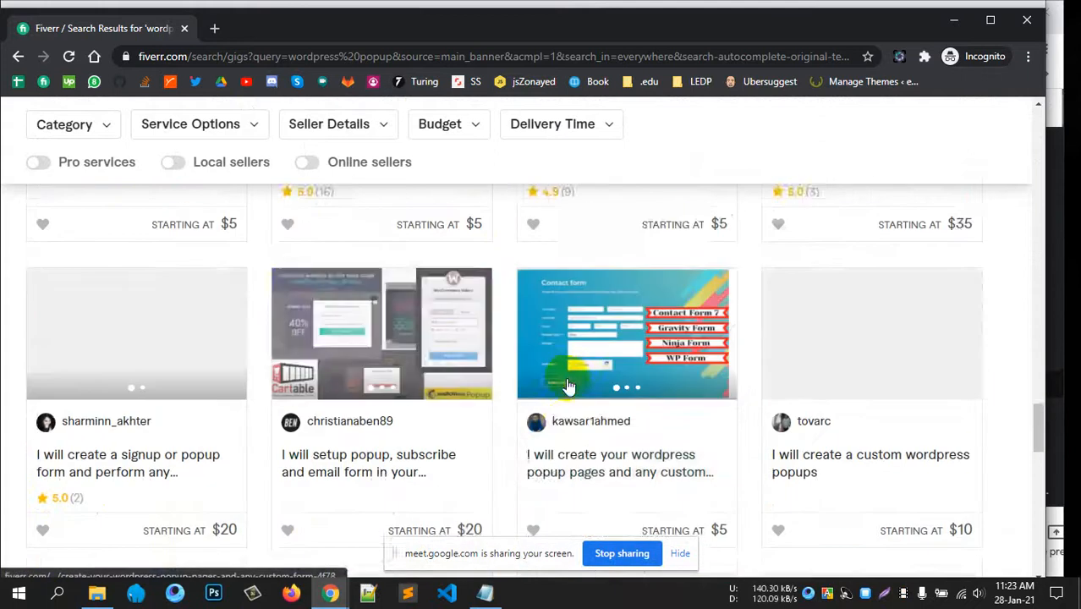
{"action": "scroll", "coordinate": [566, 378], "scroll_direction": "down", "scroll_amount": 8}
{"action": "scroll", "coordinate": [565, 377], "scroll_direction": "up", "scroll_amount": 8}
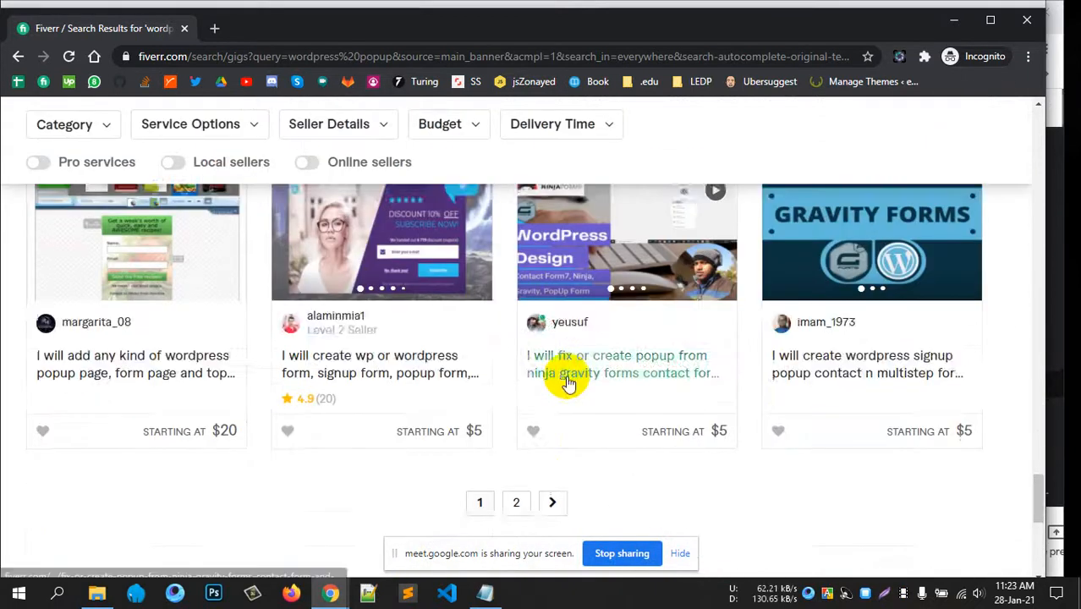
{"action": "scroll", "coordinate": [568, 383], "scroll_direction": "down", "scroll_amount": 10}
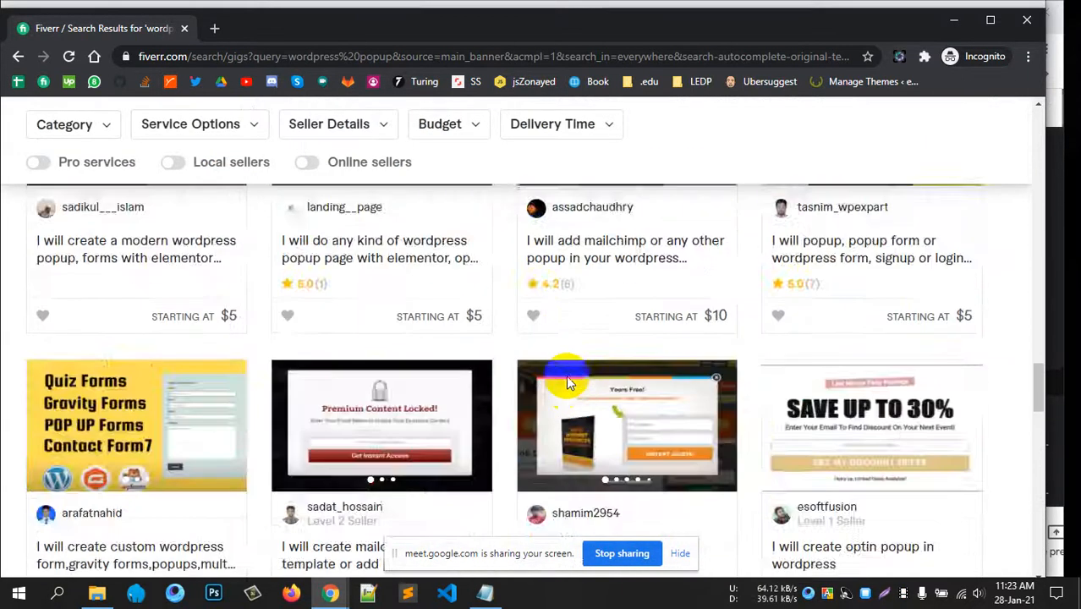
{"action": "scroll", "coordinate": [567, 382], "scroll_direction": "up", "scroll_amount": 3}
{"action": "scroll", "coordinate": [566, 381], "scroll_direction": "up", "scroll_amount": 5}
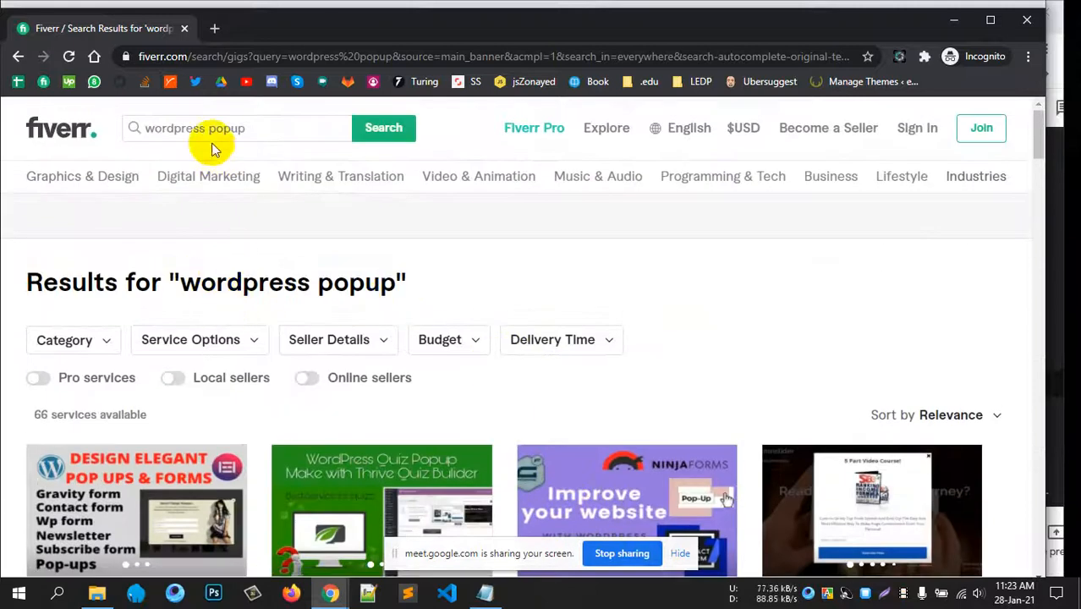
- Replace the Fiverr search term with "pop up" and choose the suggested search "popup" to view its gigs
{"action": "left_click_drag", "start_coordinate": [245, 129], "coordinate": [72, 129]}
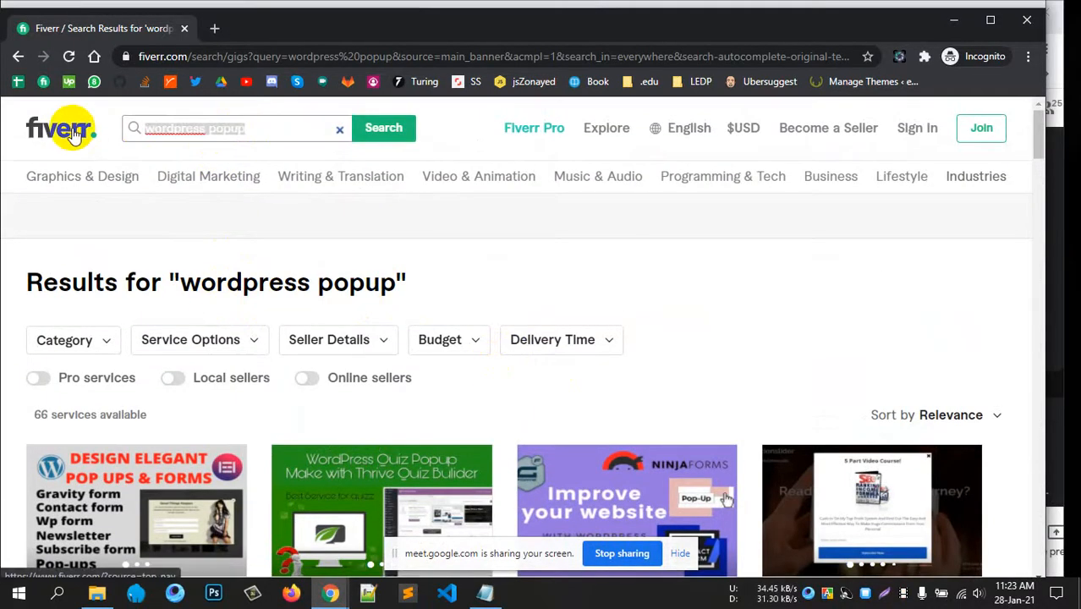
{"action": "type", "text": "pop"}
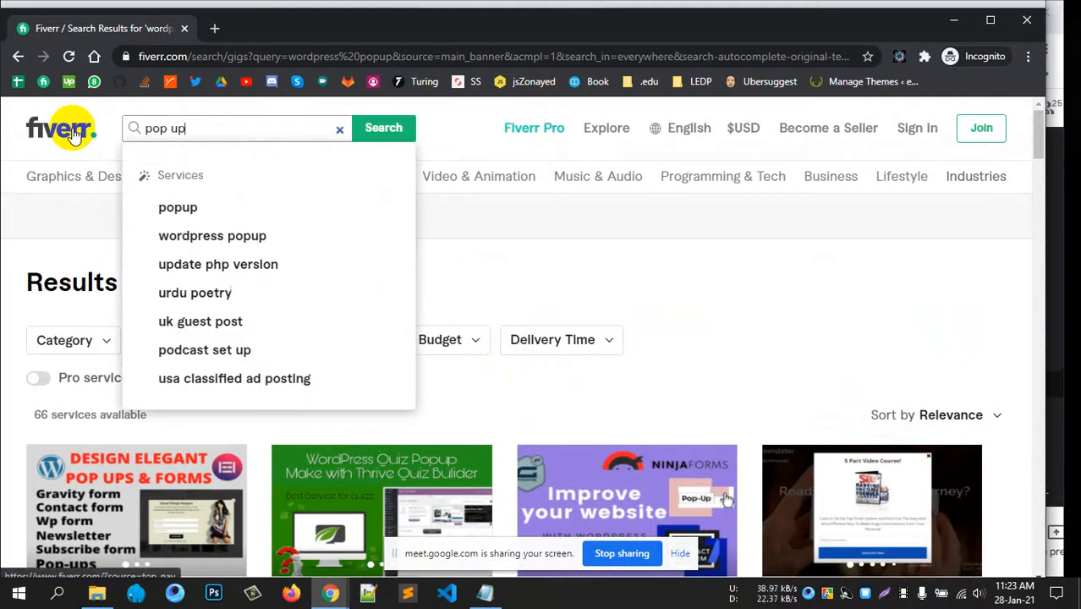
{"action": "left_click", "coordinate": [198, 208]}
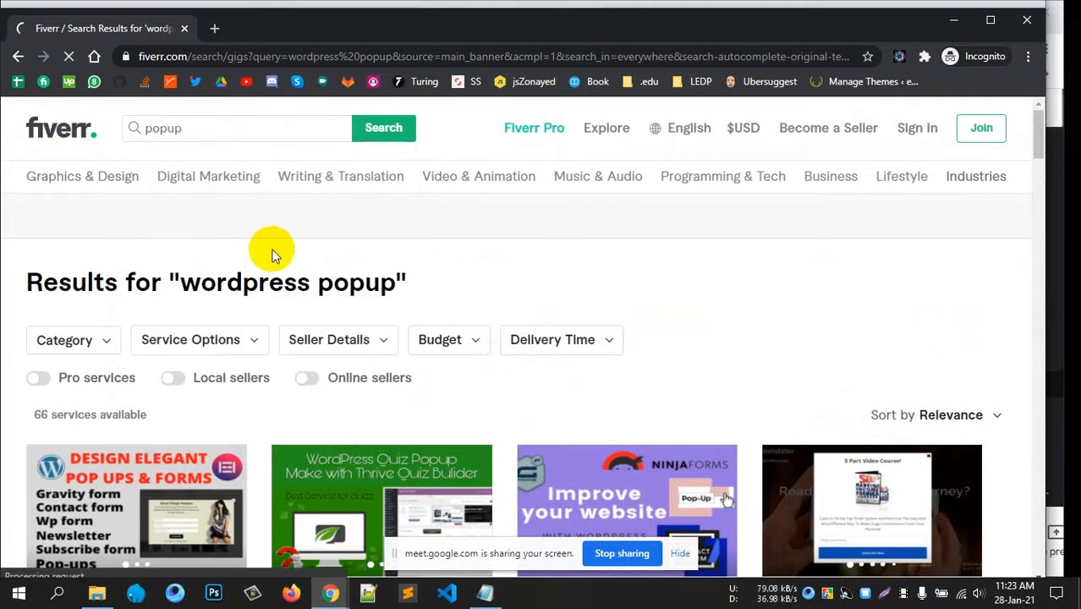
{"action": "scroll", "coordinate": [363, 316], "scroll_direction": "down", "scroll_amount": 3}
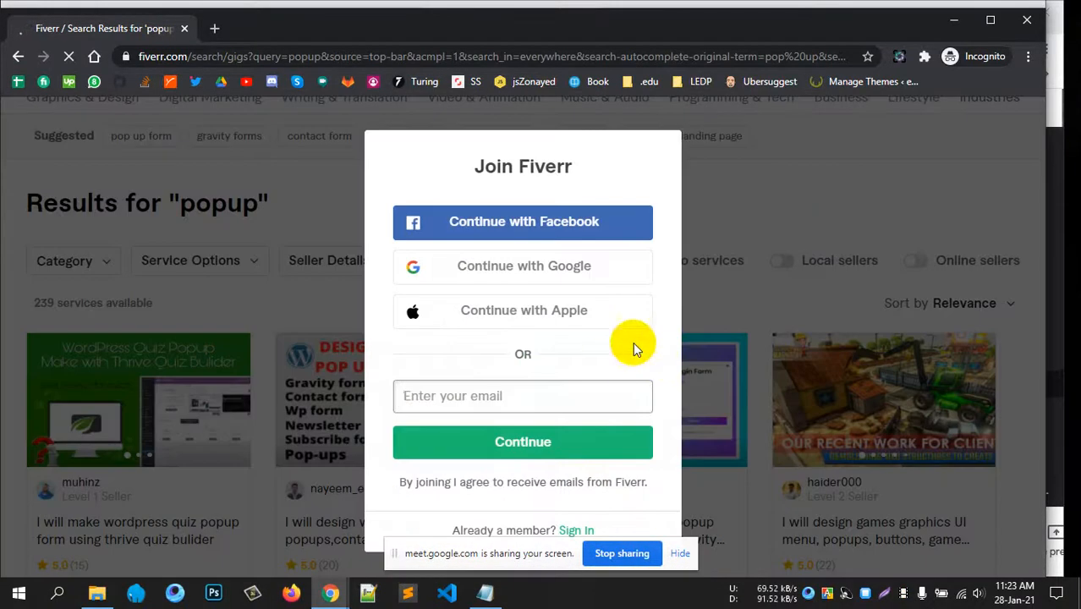
- Dismiss the Join Fiverr prompt and examine the "popup" gigs, comparing their offers, seller levels, ratings and starting prices
{"action": "left_click", "coordinate": [820, 209]}
{"action": "scroll", "coordinate": [644, 277], "scroll_direction": "down", "scroll_amount": 3}
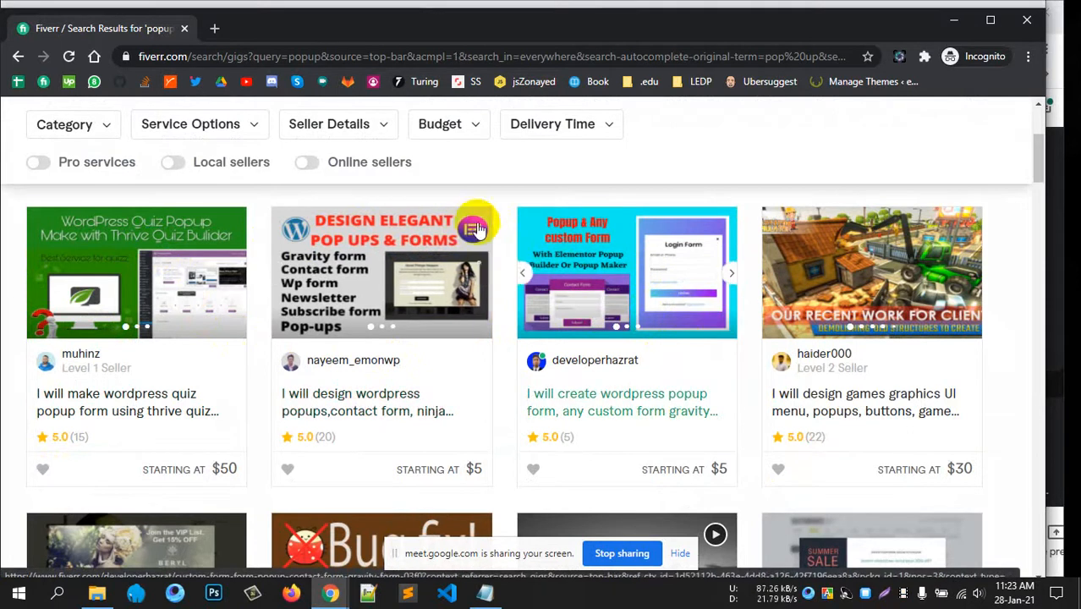
{"action": "scroll", "coordinate": [652, 300], "scroll_direction": "down", "scroll_amount": 4}
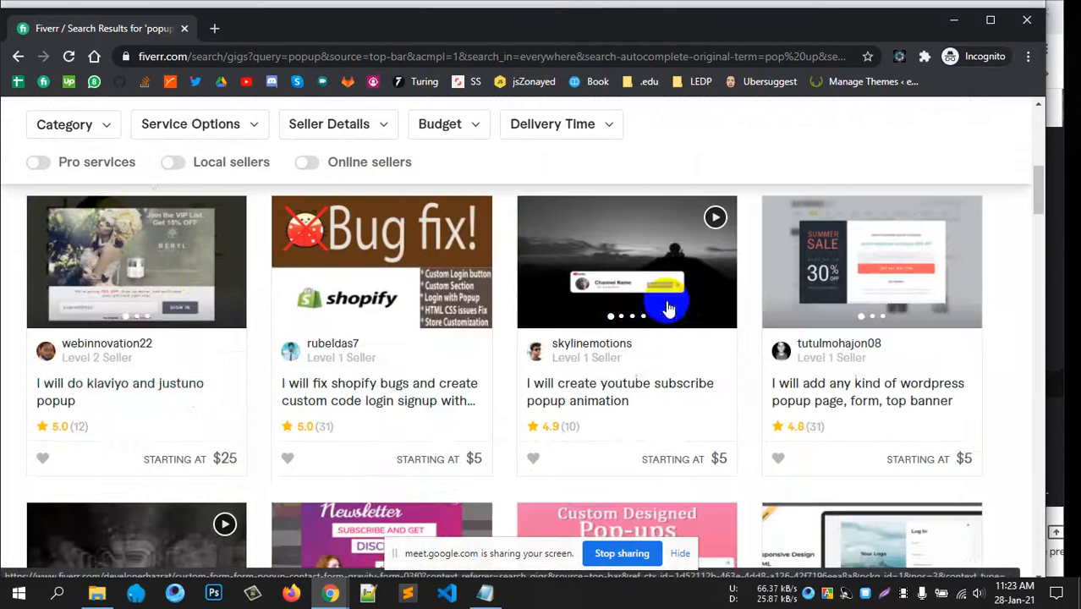
{"action": "scroll", "coordinate": [96, 403], "scroll_direction": "down", "scroll_amount": 3}
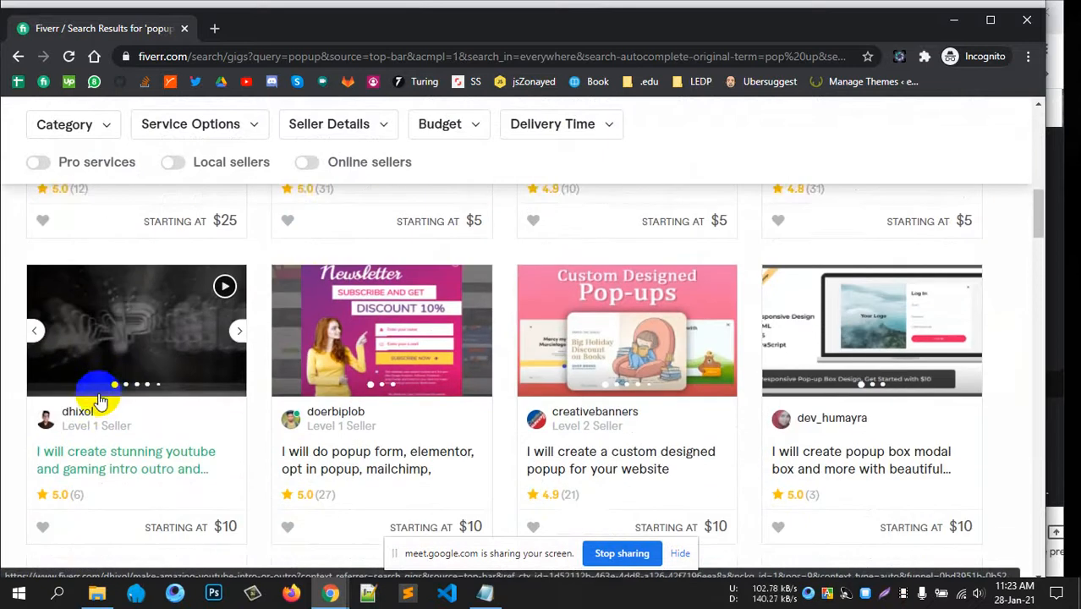
{"action": "scroll", "coordinate": [105, 398], "scroll_direction": "down", "scroll_amount": 5}
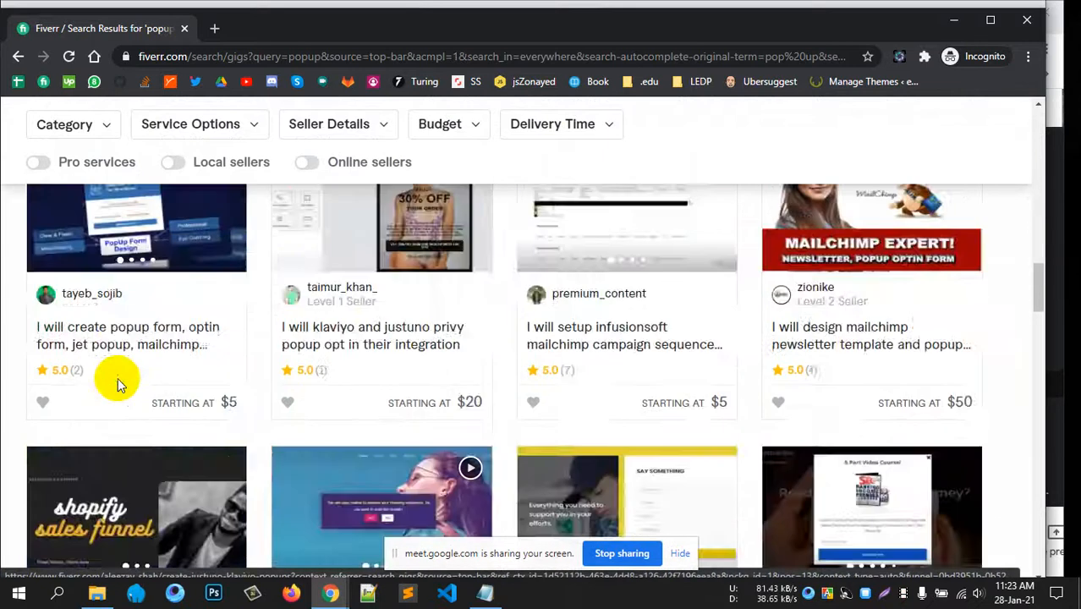
{"action": "scroll", "coordinate": [84, 385], "scroll_direction": "up", "scroll_amount": 1}
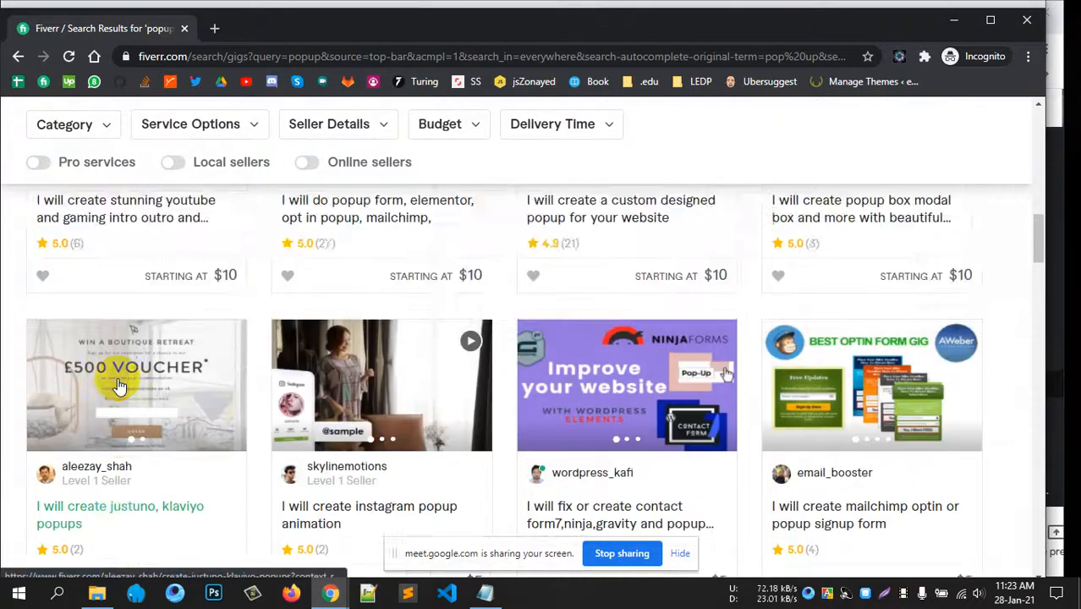
{"action": "scroll", "coordinate": [53, 363], "scroll_direction": "down", "scroll_amount": 5}
{"action": "scroll", "coordinate": [123, 378], "scroll_direction": "up", "scroll_amount": 1}
{"action": "scroll", "coordinate": [122, 378], "scroll_direction": "up", "scroll_amount": 4}
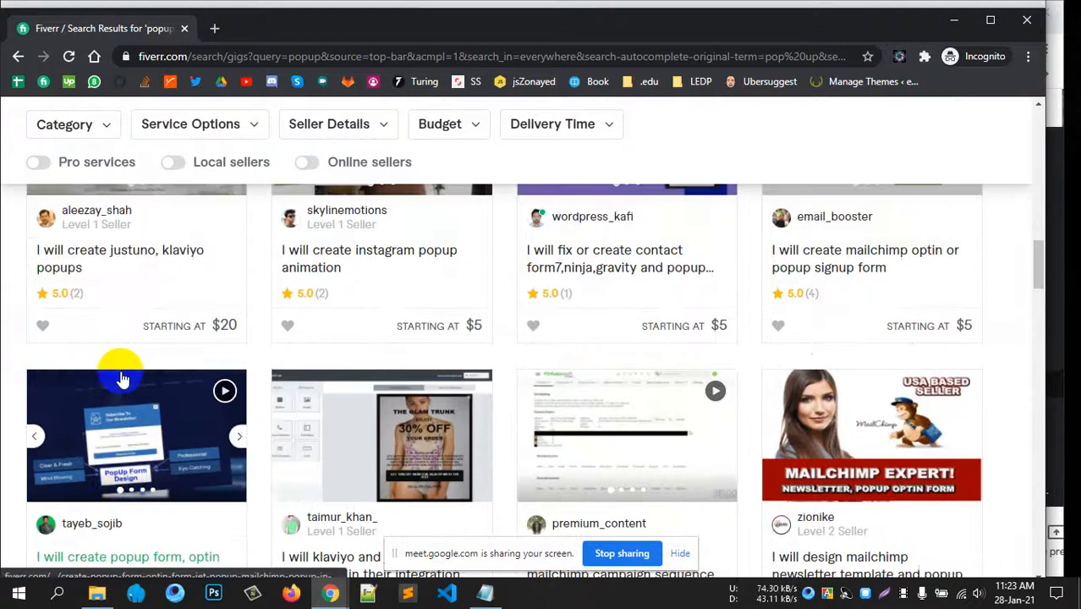
{"action": "scroll", "coordinate": [127, 376], "scroll_direction": "down", "scroll_amount": 10}
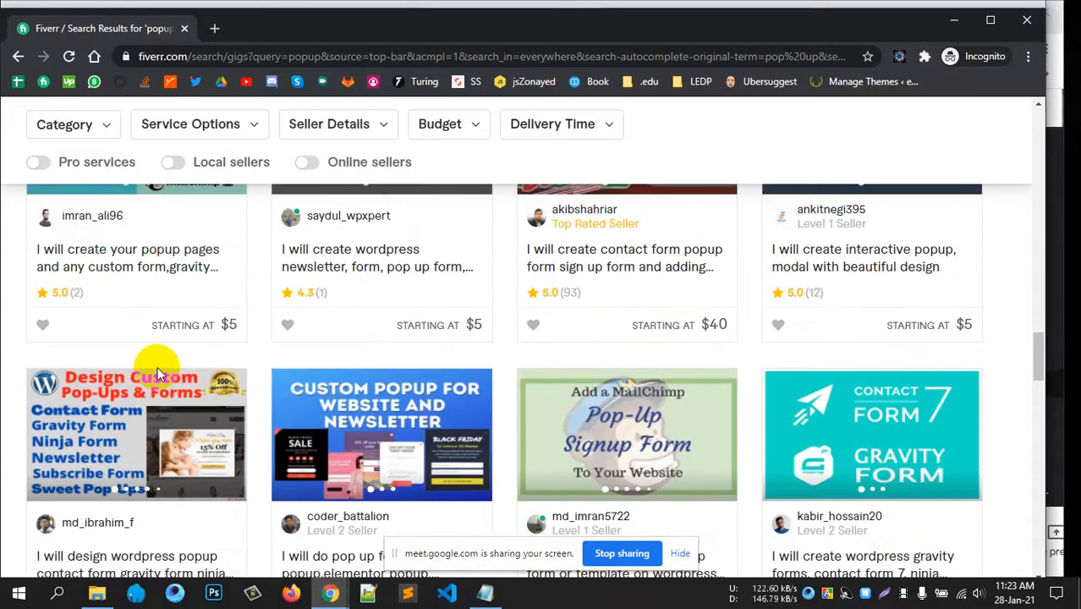
{"action": "scroll", "coordinate": [157, 366], "scroll_direction": "down", "scroll_amount": 2}
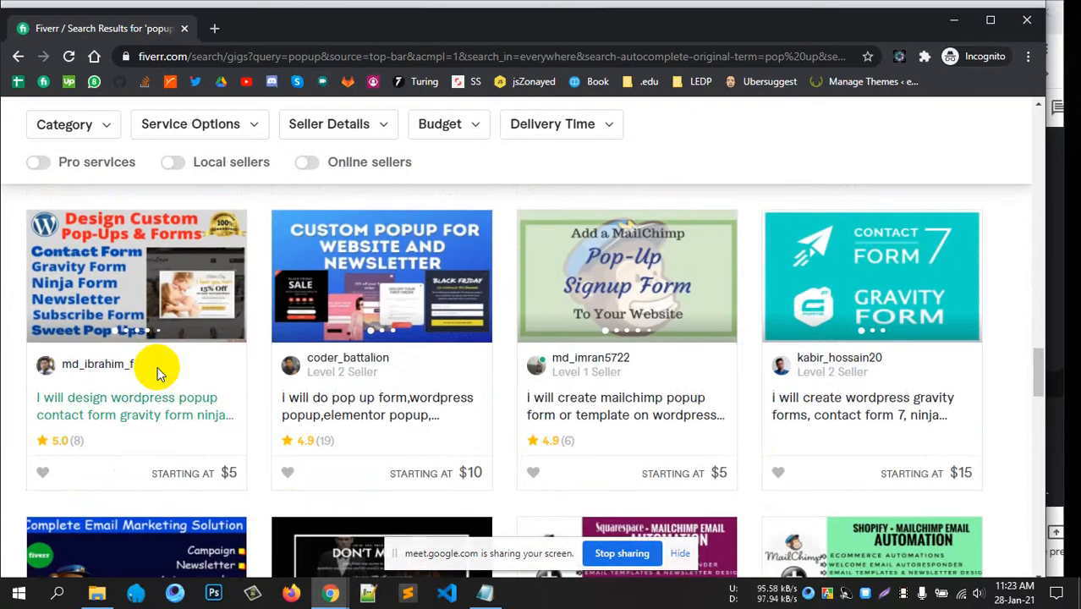
{"action": "scroll", "coordinate": [158, 372], "scroll_direction": "down", "scroll_amount": 15}
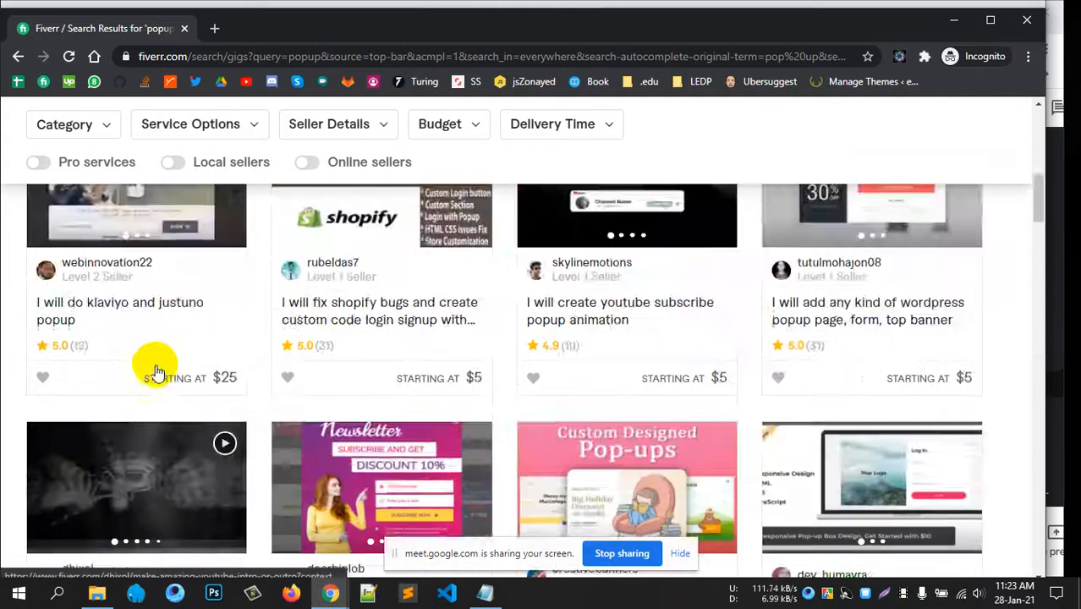
{"action": "scroll", "coordinate": [155, 368], "scroll_direction": "up", "scroll_amount": 20}
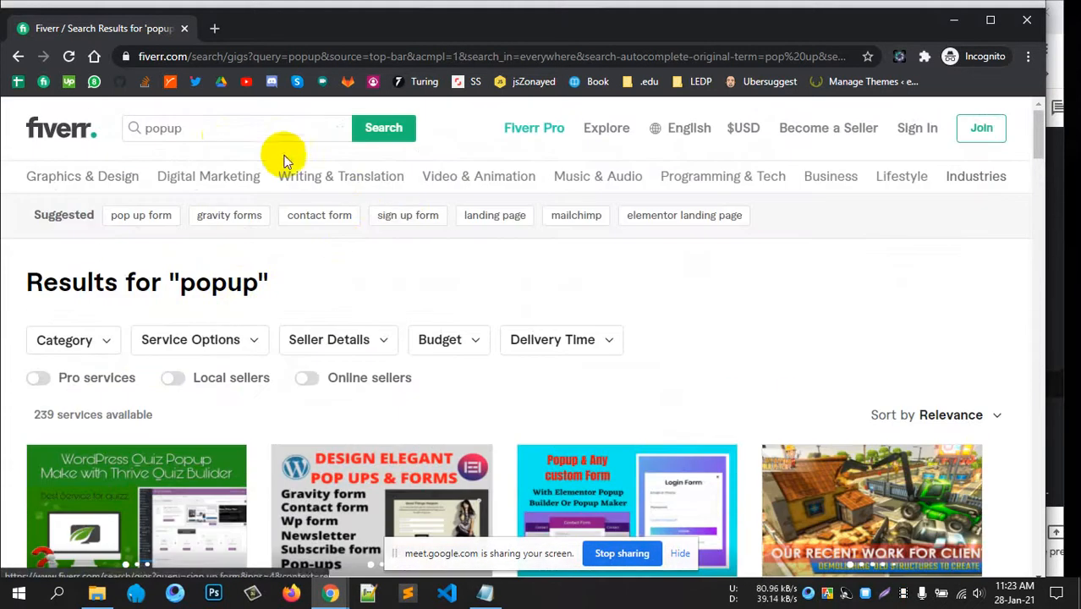
- Replace the Fiverr search term with "wpforms" without running the search
{"action": "left_click_drag", "start_coordinate": [279, 129], "coordinate": [77, 133]}
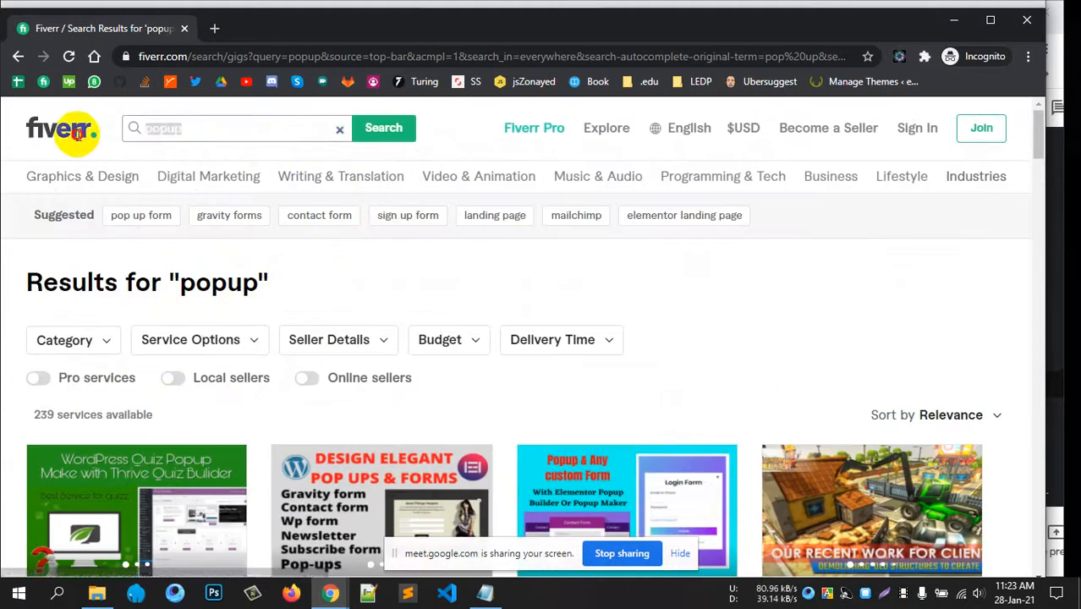
{"action": "left_click", "coordinate": [272, 243]}
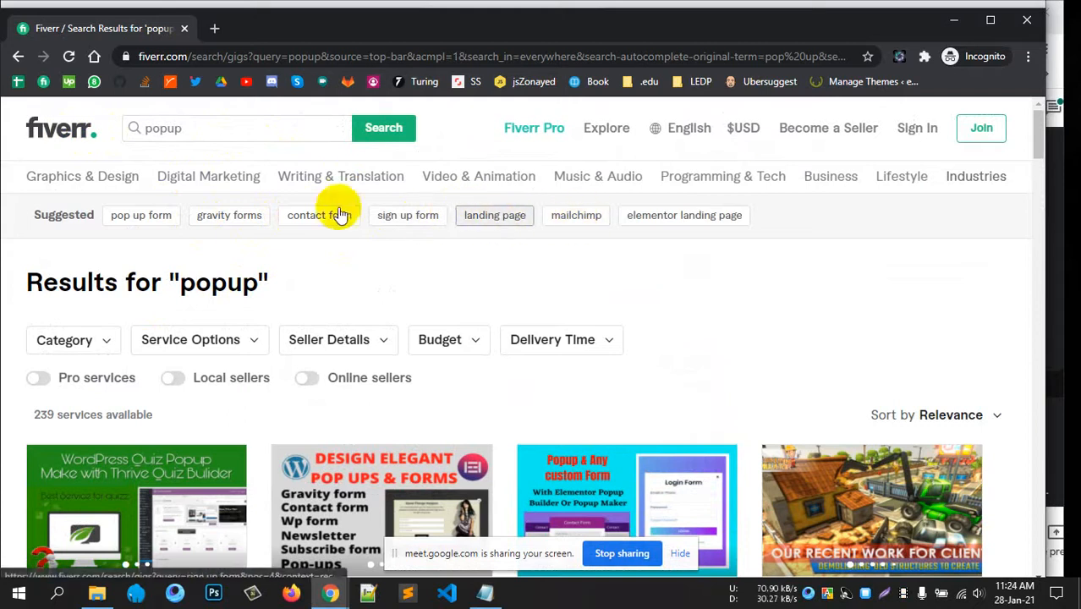
{"action": "left_click_drag", "start_coordinate": [213, 135], "coordinate": [100, 138]}
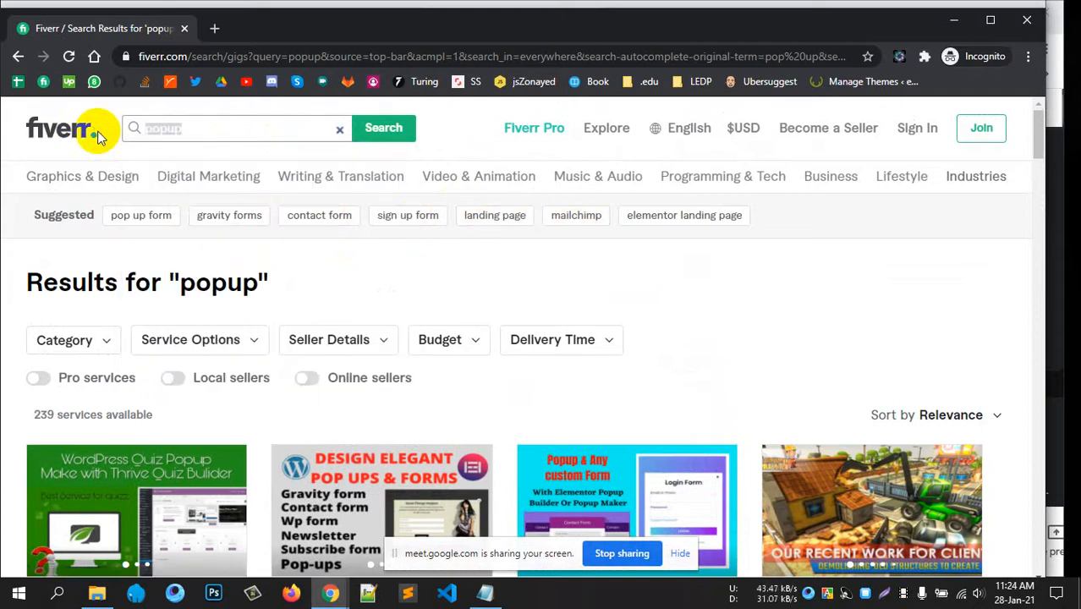
{"action": "type", "text": "wpform"}
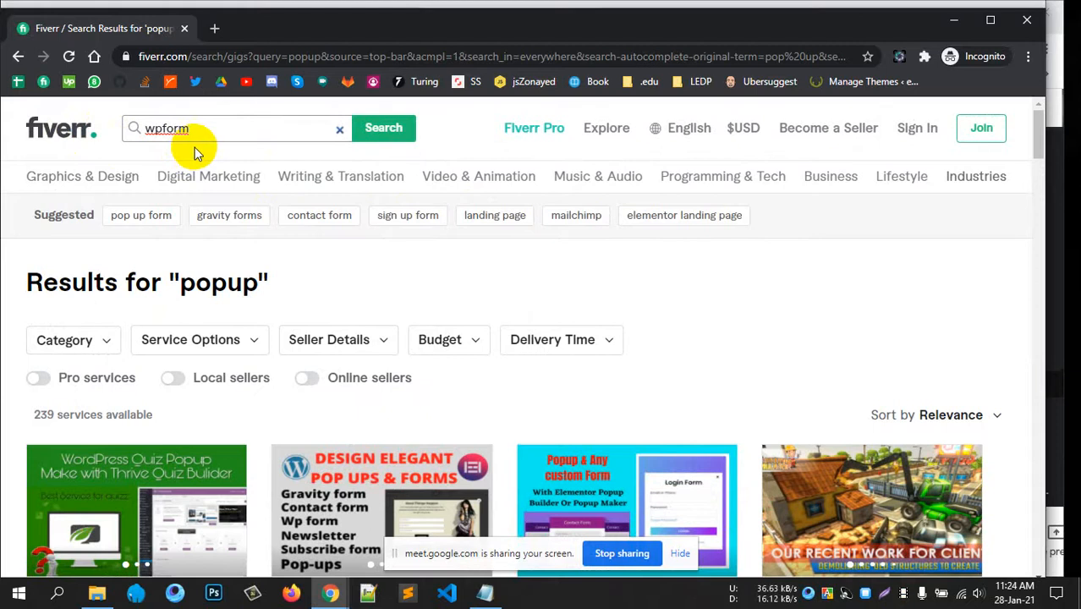
{"action": "type", "text": "s"}
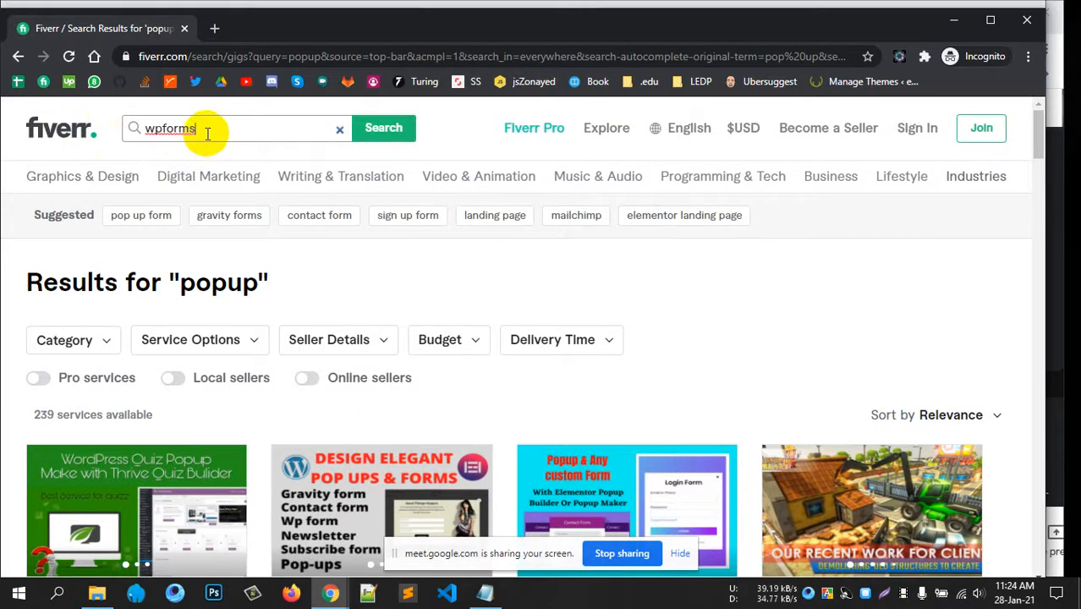
{"action": "left_click", "coordinate": [329, 266]}
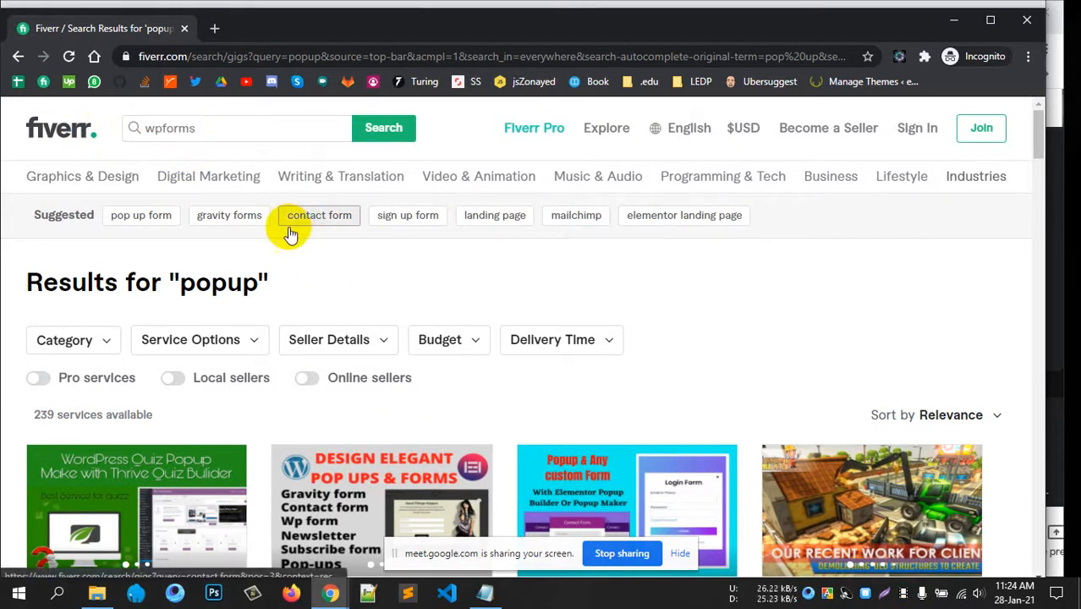
- Open the suggested "contact form" search in a new browser tab and switch to it
{"action": "middle_click", "coordinate": [324, 219]}
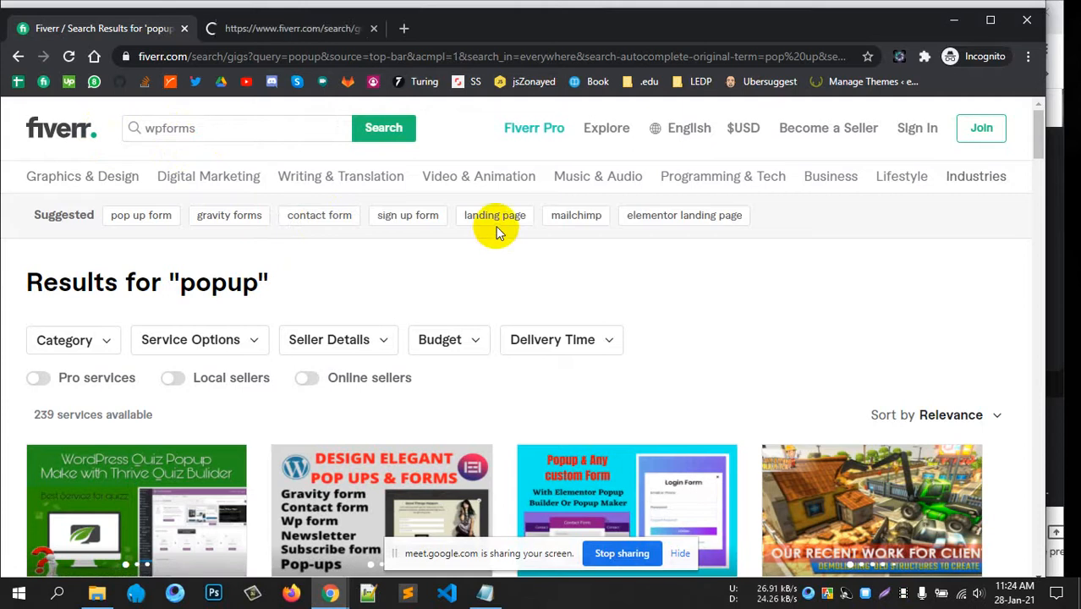
{"action": "left_click", "coordinate": [262, 31]}
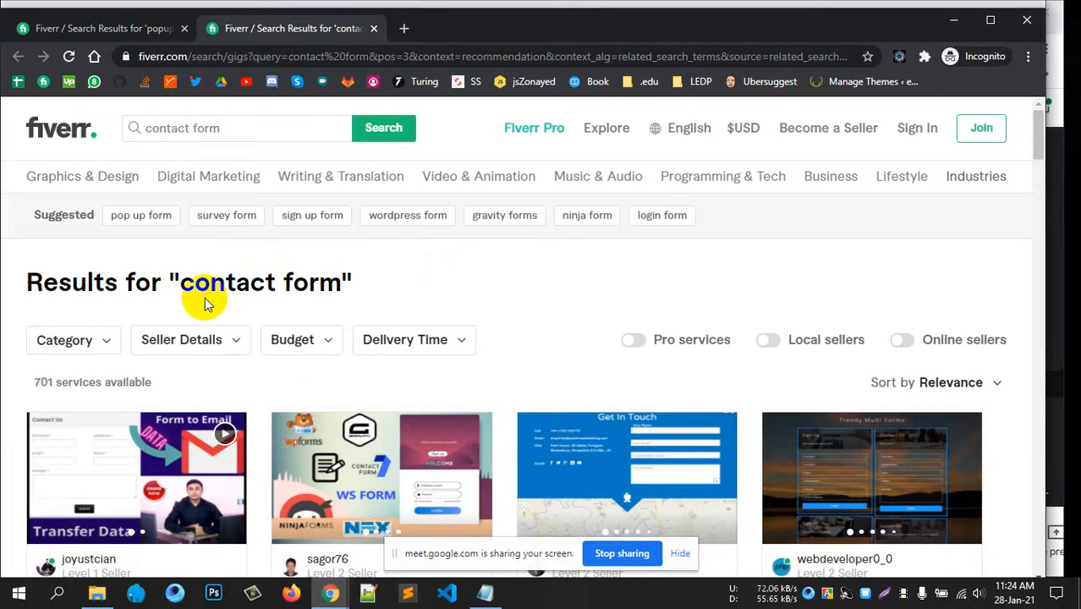
- Examine the "contact form" gigs, comparing the form plugins offered, seller levels, ratings, review counts and starting prices
{"action": "scroll", "coordinate": [204, 298], "scroll_direction": "down", "scroll_amount": 2}
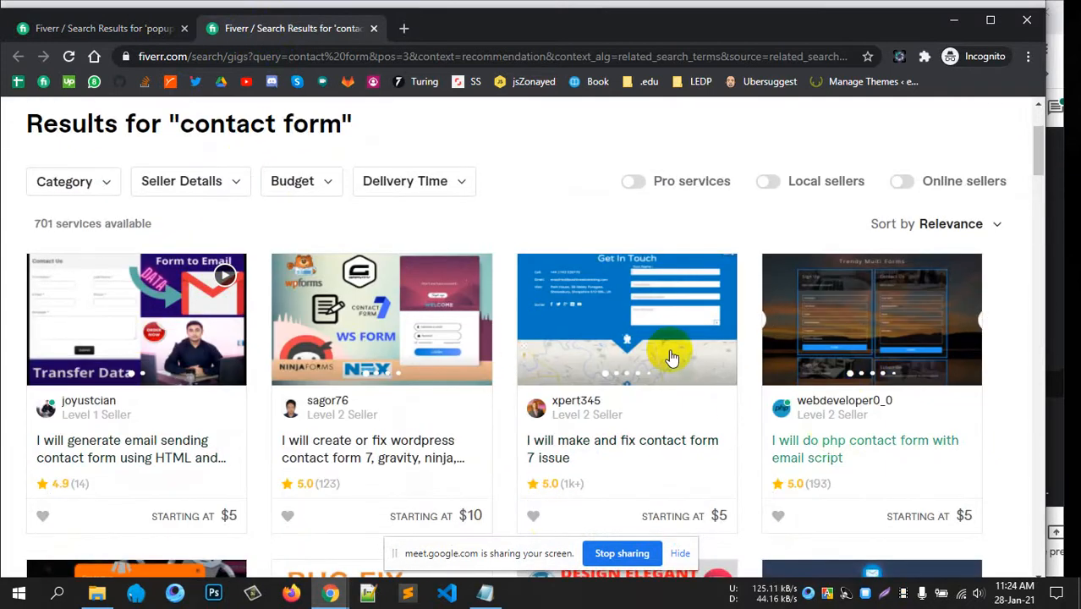
{"action": "scroll", "coordinate": [53, 263], "scroll_direction": "up", "scroll_amount": 1}
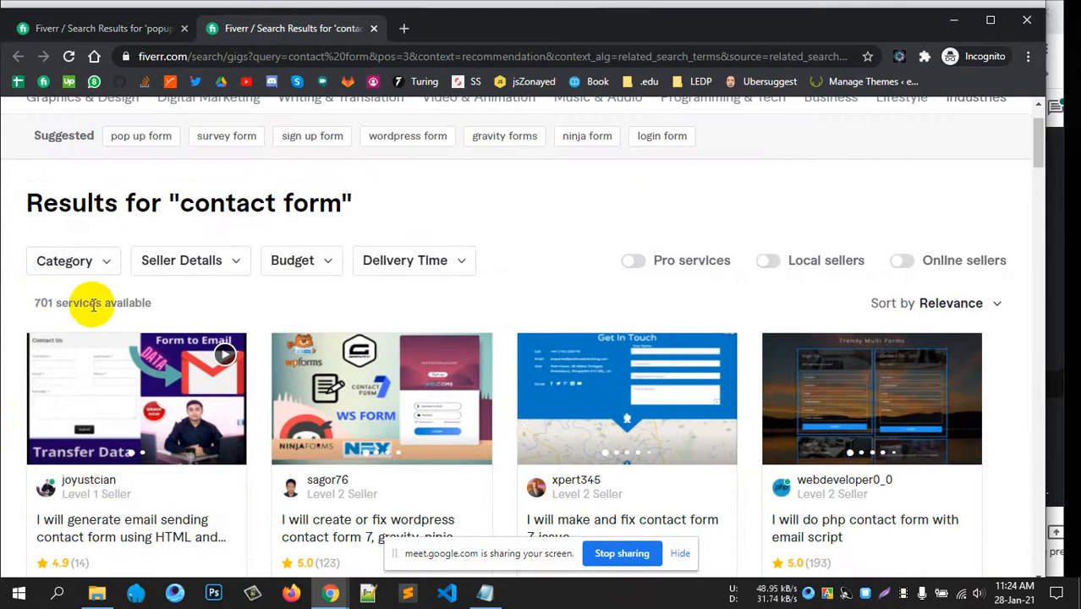
{"action": "scroll", "coordinate": [297, 302], "scroll_direction": "down", "scroll_amount": 3}
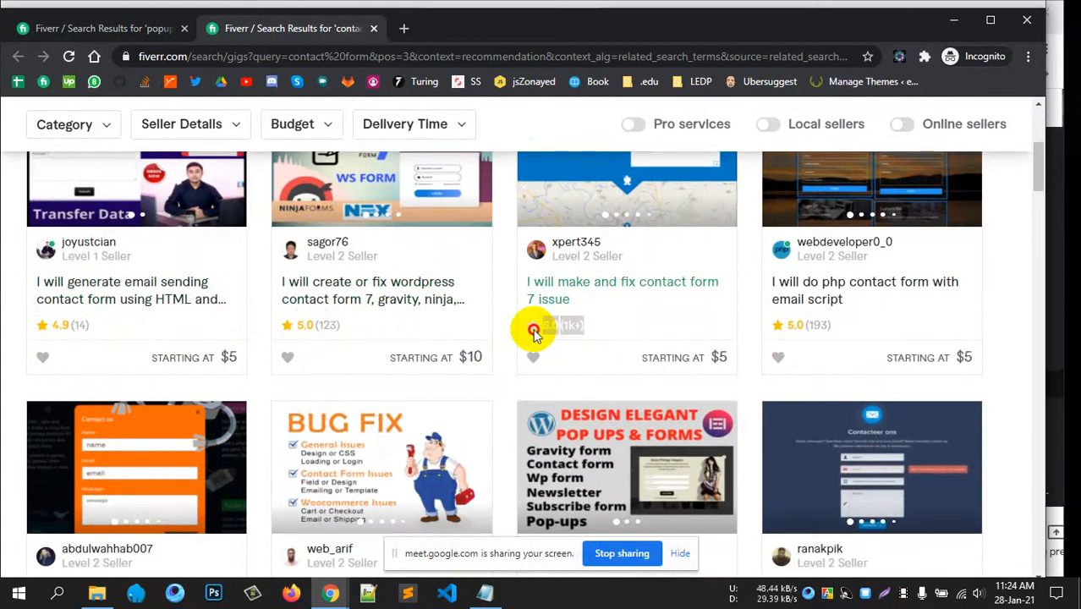
{"action": "scroll", "coordinate": [346, 378], "scroll_direction": "down", "scroll_amount": 2}
{"action": "scroll", "coordinate": [340, 374], "scroll_direction": "up", "scroll_amount": 2}
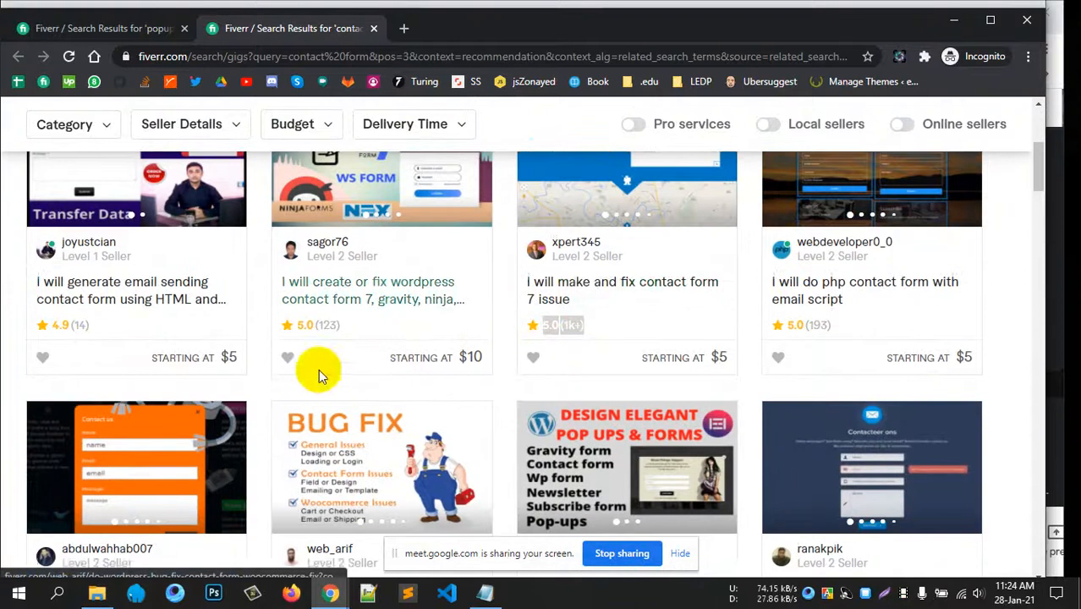
{"action": "scroll", "coordinate": [245, 345], "scroll_direction": "down", "scroll_amount": 3}
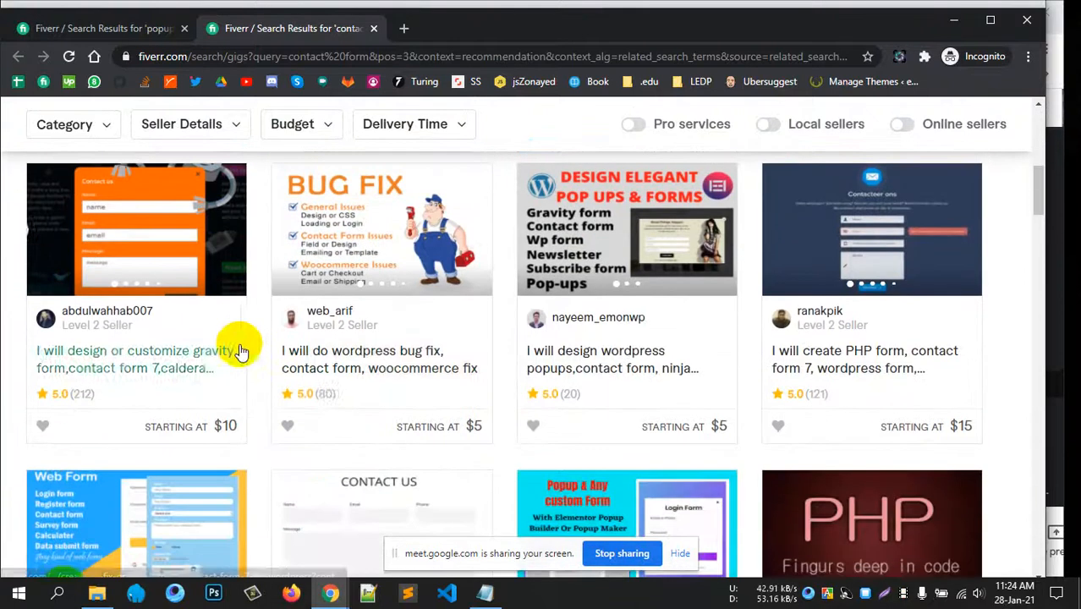
{"action": "left_click", "coordinate": [118, 391]}
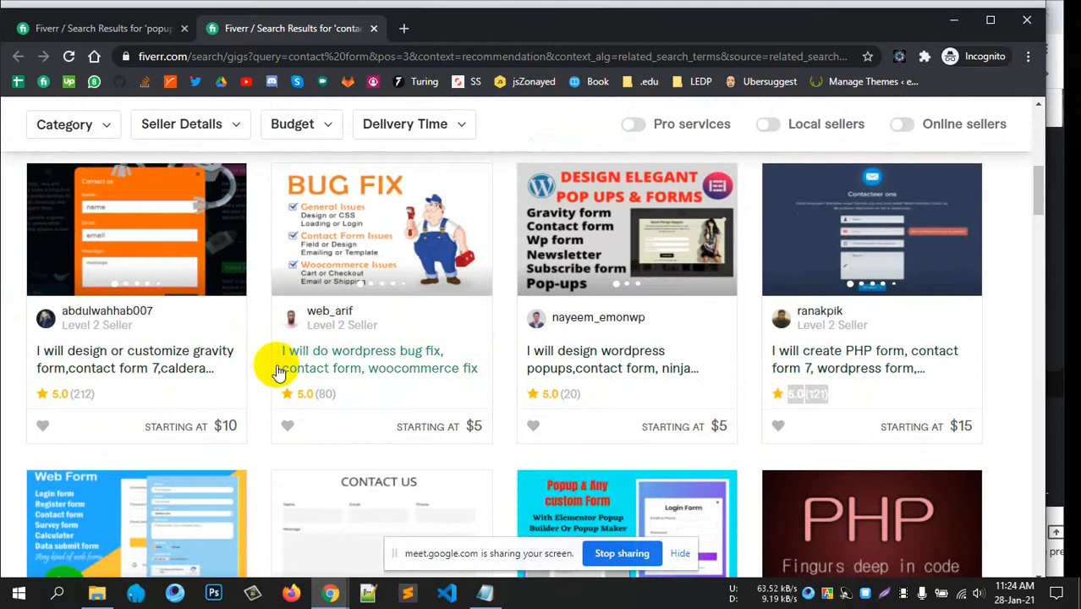
{"action": "scroll", "coordinate": [268, 364], "scroll_direction": "down", "scroll_amount": 5}
{"action": "scroll", "coordinate": [541, 338], "scroll_direction": "down", "scroll_amount": 6}
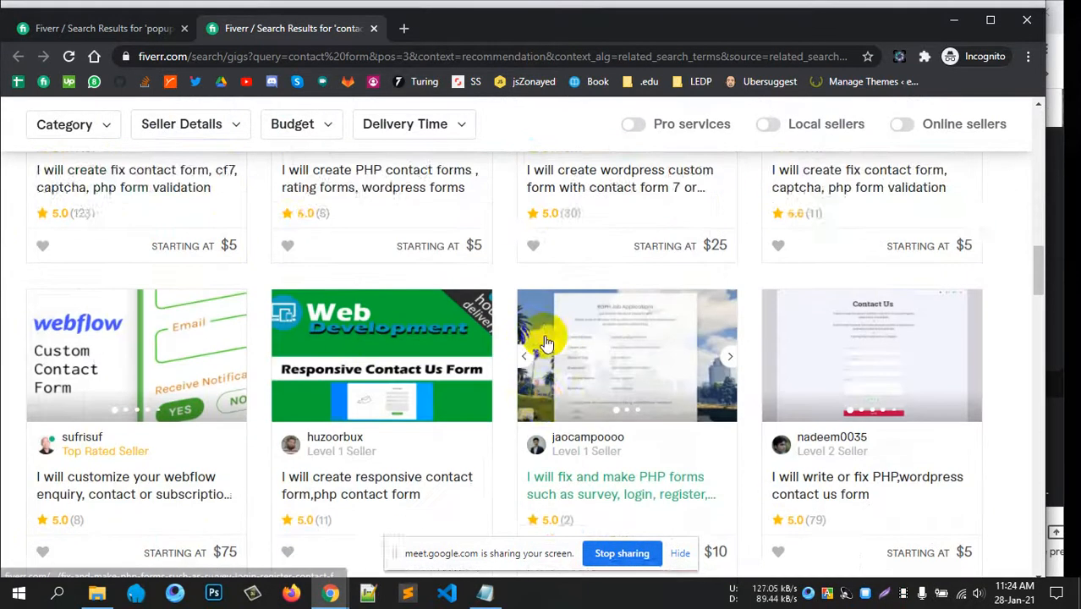
{"action": "scroll", "coordinate": [542, 346], "scroll_direction": "down", "scroll_amount": 4}
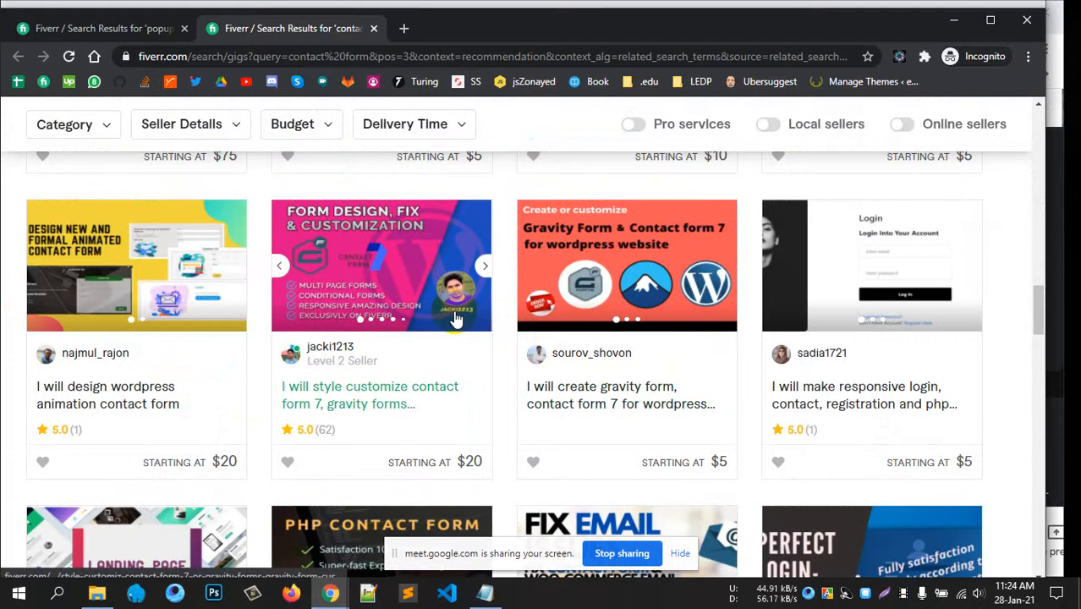
{"action": "scroll", "coordinate": [454, 317], "scroll_direction": "up", "scroll_amount": 7}
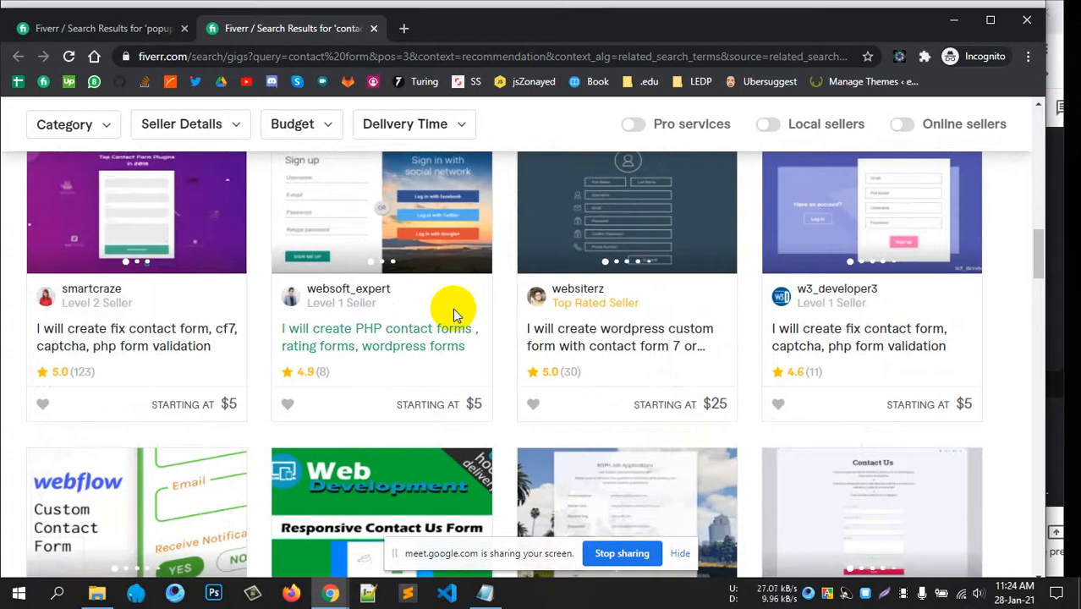
{"action": "scroll", "coordinate": [452, 314], "scroll_direction": "down", "scroll_amount": 5}
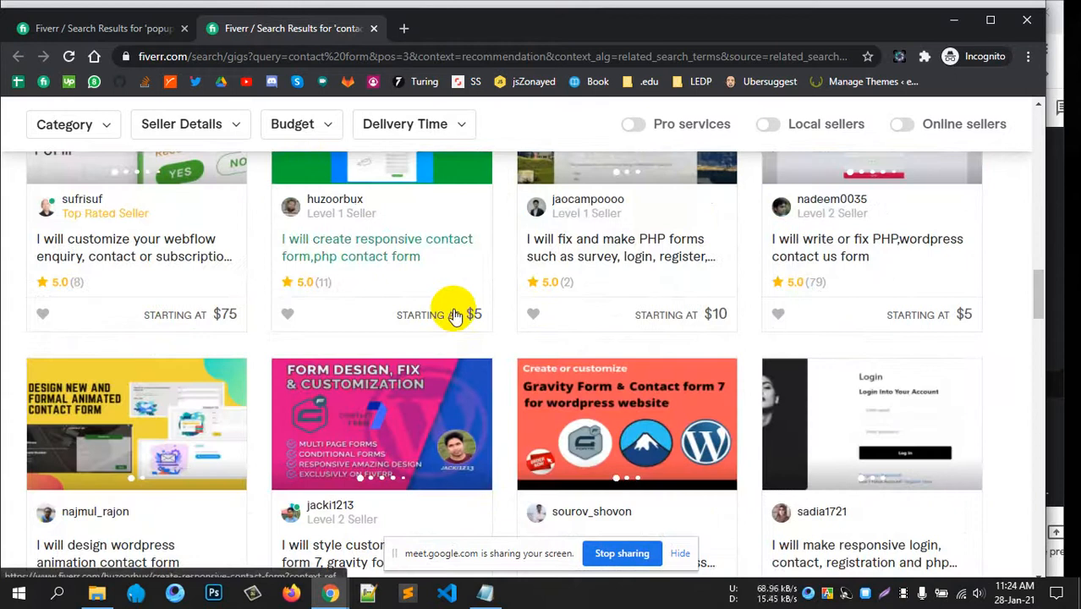
{"action": "scroll", "coordinate": [452, 315], "scroll_direction": "down", "scroll_amount": 5}
{"action": "scroll", "coordinate": [453, 314], "scroll_direction": "down", "scroll_amount": 3}
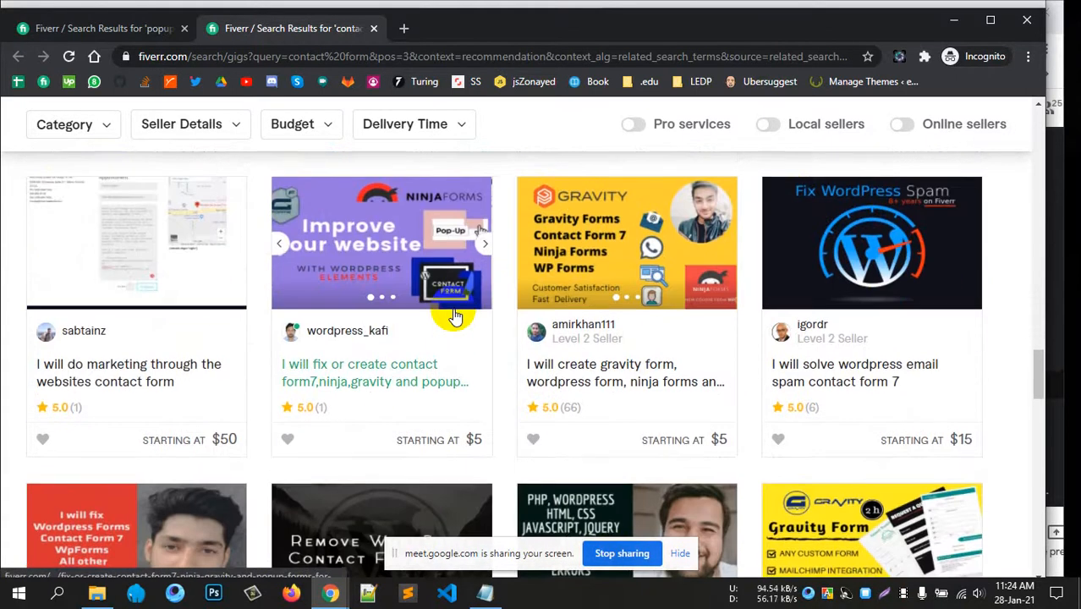
{"action": "scroll", "coordinate": [454, 315], "scroll_direction": "down", "scroll_amount": 2}
{"action": "scroll", "coordinate": [454, 315], "scroll_direction": "up", "scroll_amount": 2}
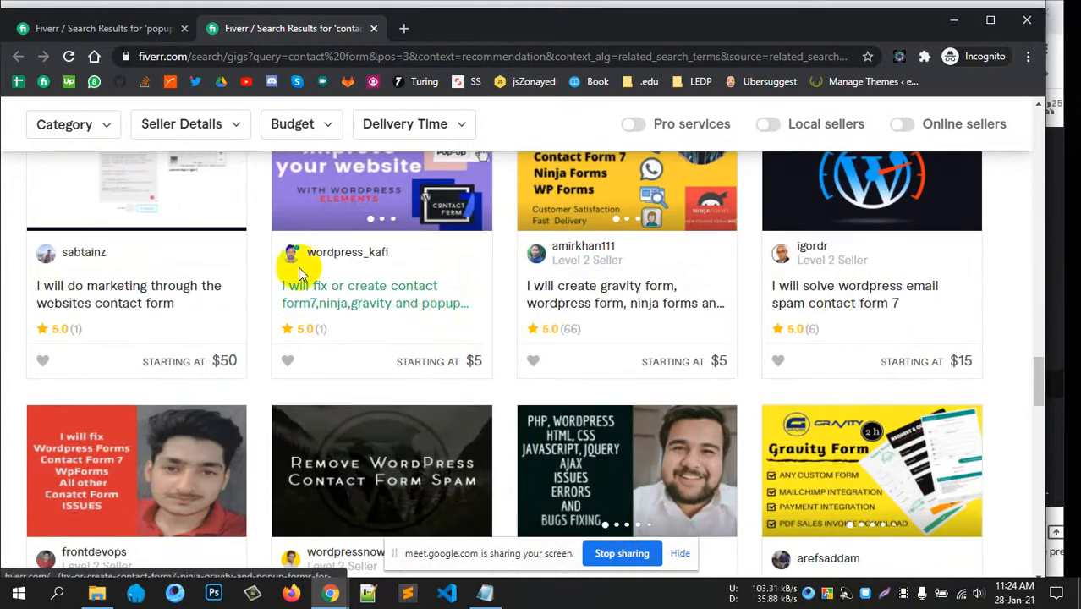
{"action": "scroll", "coordinate": [352, 313], "scroll_direction": "down", "scroll_amount": 2}
{"action": "scroll", "coordinate": [355, 359], "scroll_direction": "up", "scroll_amount": 2}
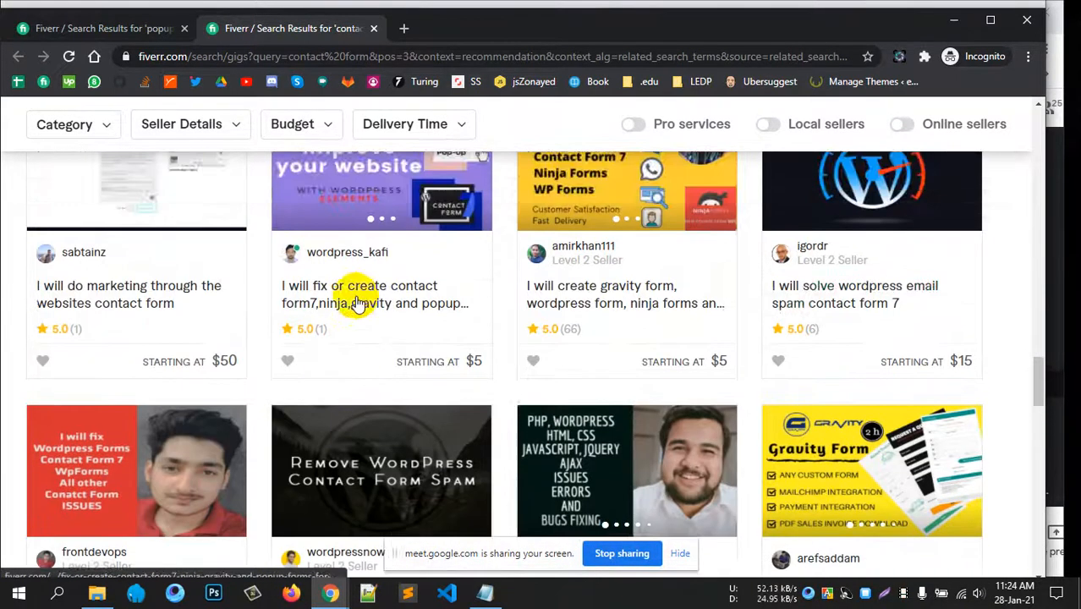
{"action": "scroll", "coordinate": [775, 378], "scroll_direction": "down", "scroll_amount": 4}
{"action": "scroll", "coordinate": [767, 378], "scroll_direction": "down", "scroll_amount": 4}
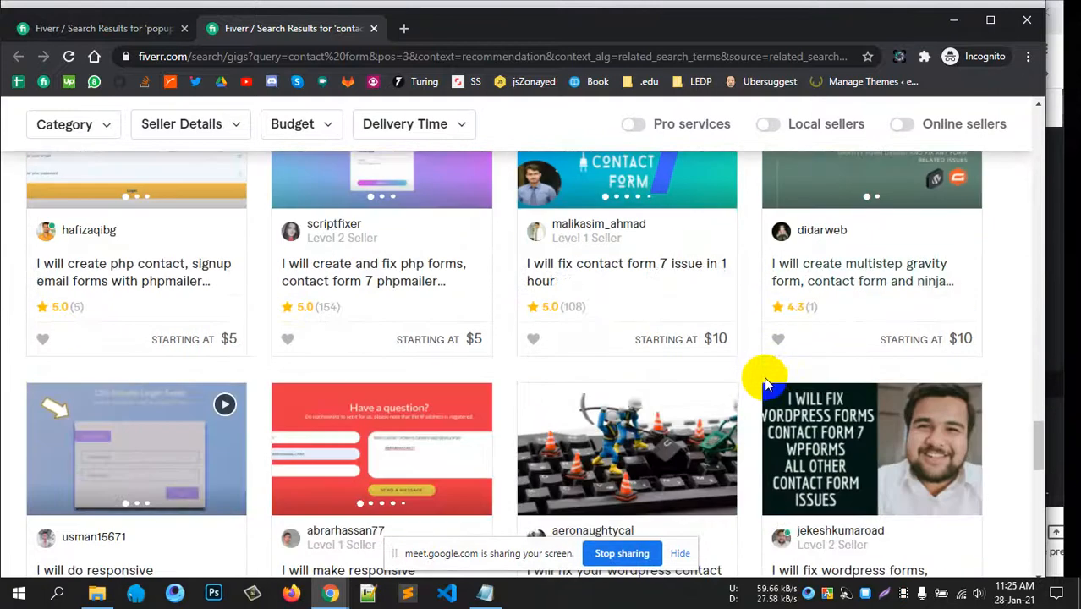
{"action": "scroll", "coordinate": [762, 379], "scroll_direction": "down", "scroll_amount": 3}
{"action": "scroll", "coordinate": [762, 376], "scroll_direction": "up", "scroll_amount": 3}
{"action": "scroll", "coordinate": [707, 380], "scroll_direction": "down", "scroll_amount": 5}
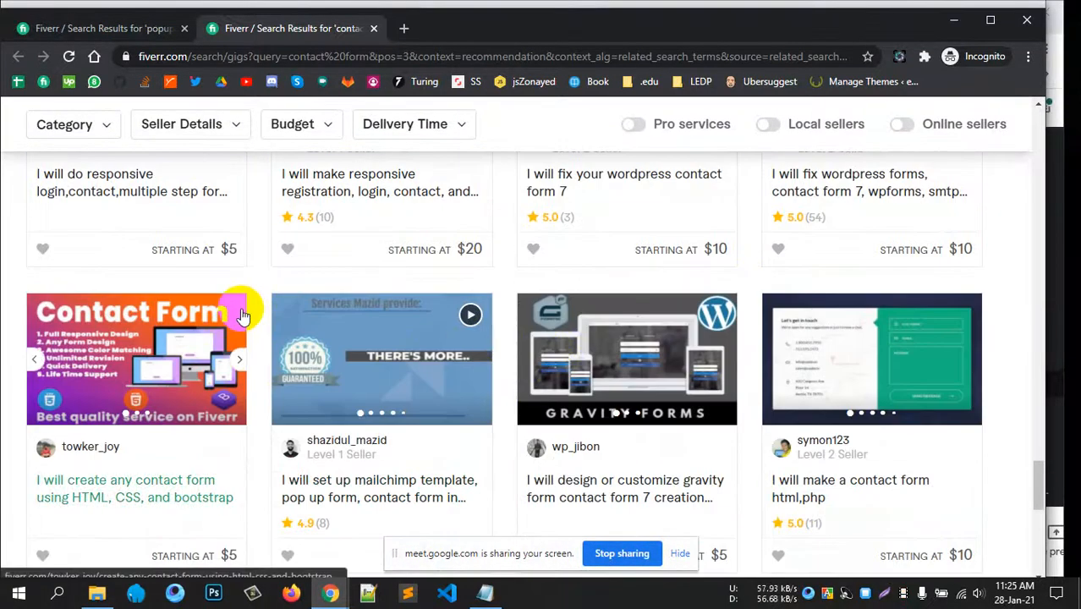
{"action": "scroll", "coordinate": [241, 315], "scroll_direction": "up", "scroll_amount": 10}
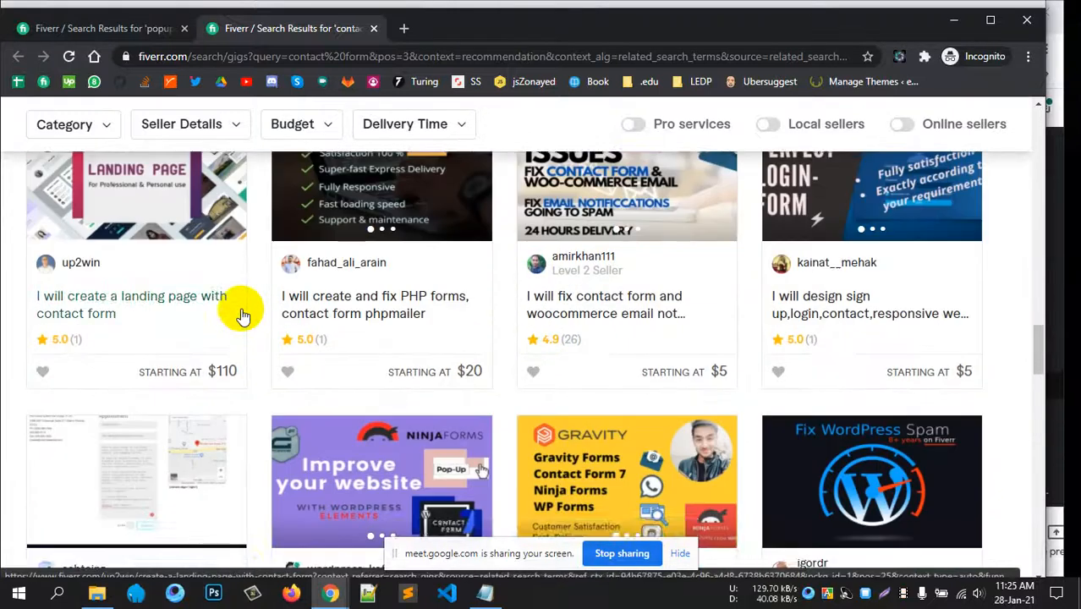
{"action": "scroll", "coordinate": [241, 314], "scroll_direction": "up", "scroll_amount": 1}
{"action": "scroll", "coordinate": [239, 315], "scroll_direction": "up", "scroll_amount": 5}
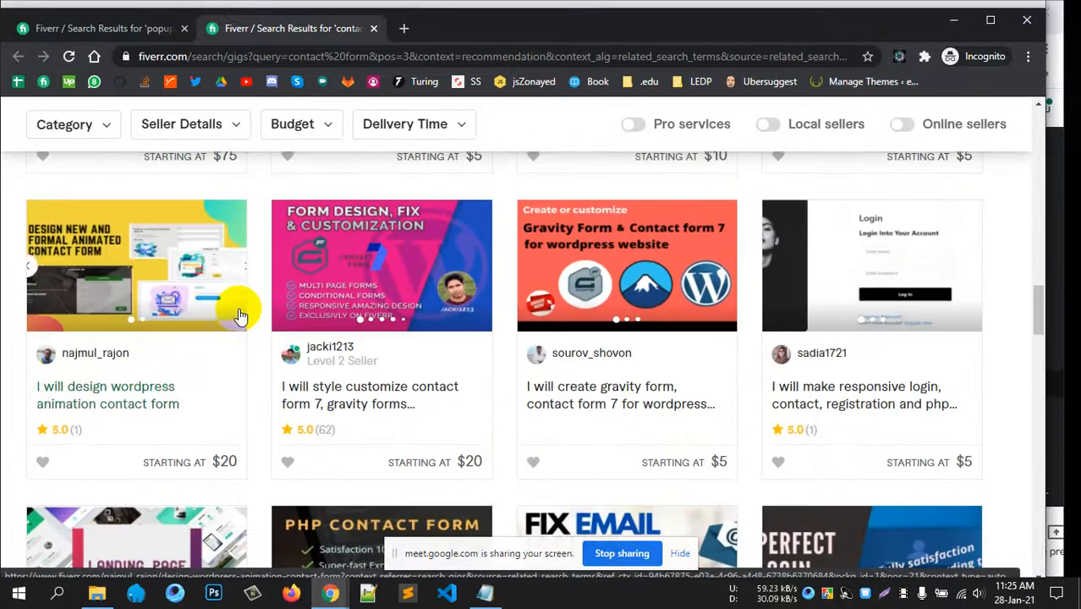
- Open the contact form gig offering Contact Form 7, Ninja, Gravity and popup forms from the "contact form" results
{"action": "scroll", "coordinate": [237, 316], "scroll_direction": "down", "scroll_amount": 8}
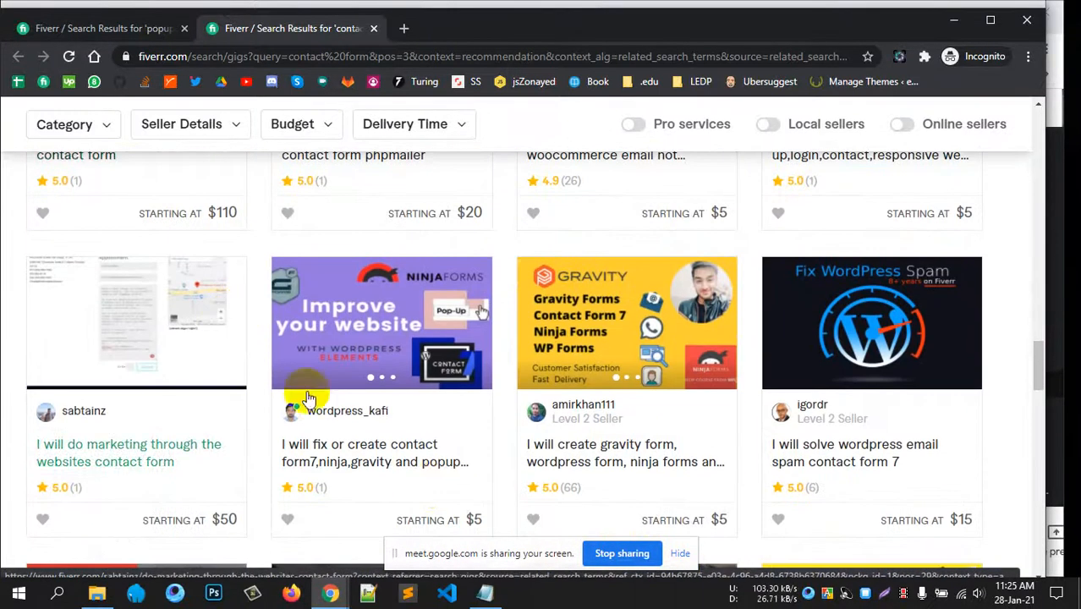
{"action": "left_click", "coordinate": [330, 488]}
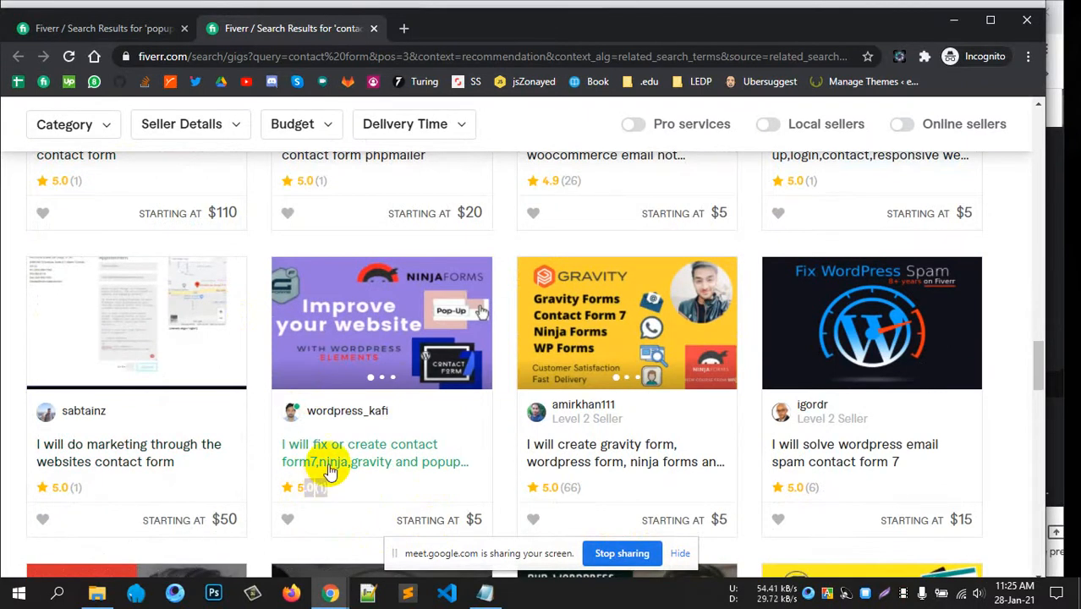
{"action": "scroll", "coordinate": [342, 415], "scroll_direction": "down", "scroll_amount": 1}
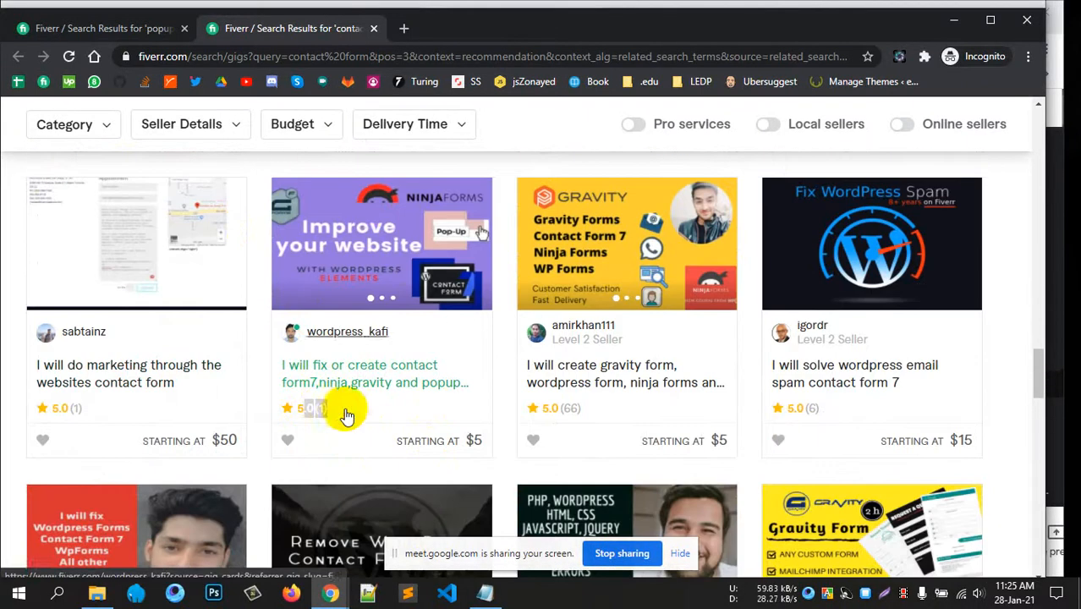
{"action": "left_click", "coordinate": [380, 212]}
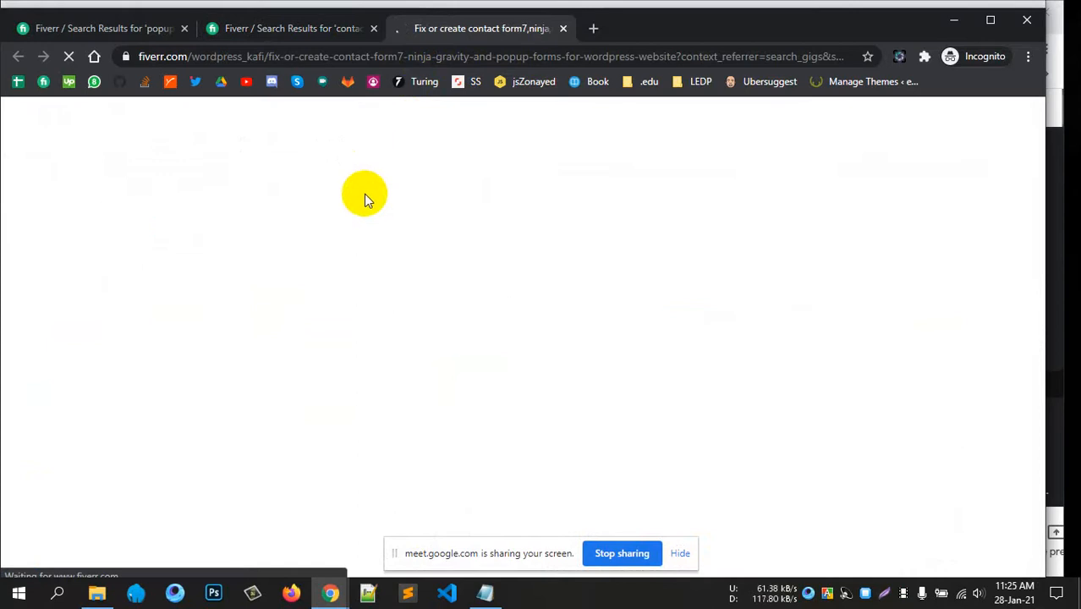
- Examine the gig's description, supported plugins, seller profile, package comparison and recommended gigs, and close its browser tab
{"action": "scroll", "coordinate": [335, 334], "scroll_direction": "down", "scroll_amount": 15}
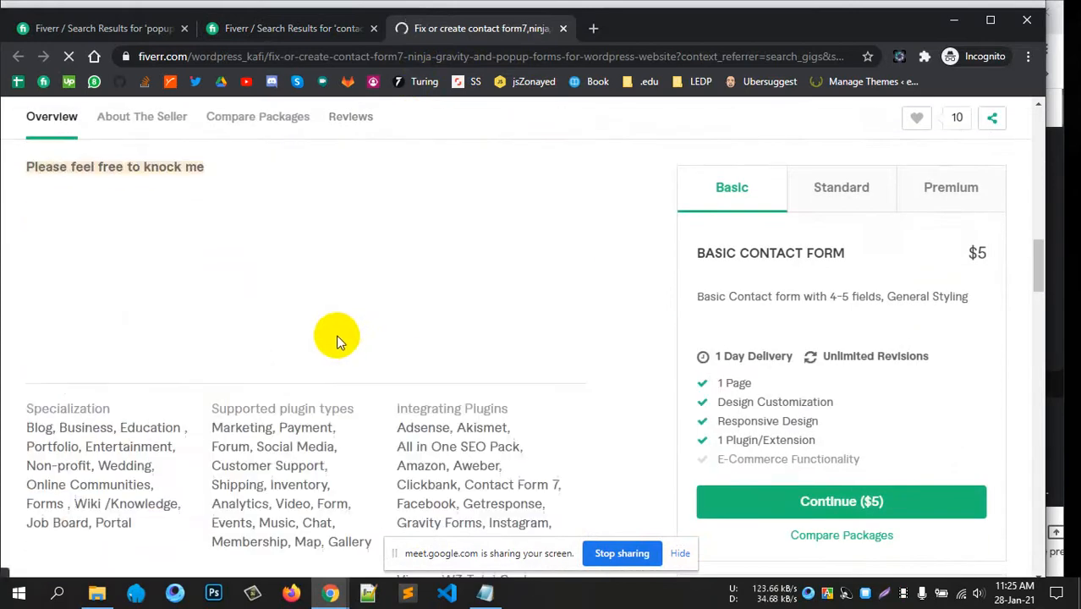
{"action": "scroll", "coordinate": [335, 341], "scroll_direction": "down", "scroll_amount": 2}
{"action": "scroll", "coordinate": [336, 334], "scroll_direction": "up", "scroll_amount": 6}
{"action": "scroll", "coordinate": [336, 326], "scroll_direction": "down", "scroll_amount": 3}
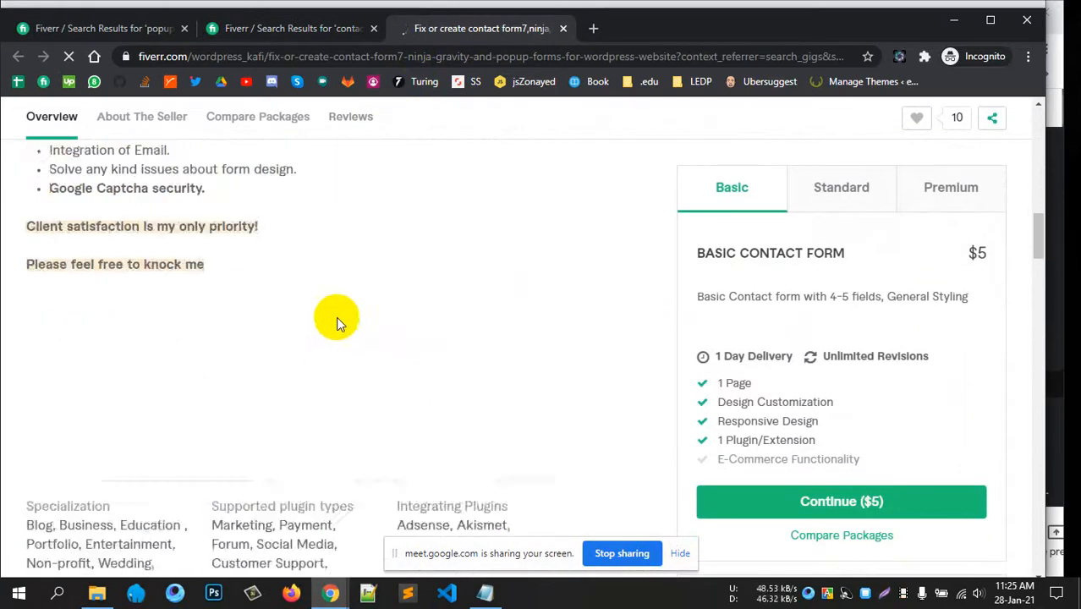
{"action": "scroll", "coordinate": [335, 322], "scroll_direction": "down", "scroll_amount": 6}
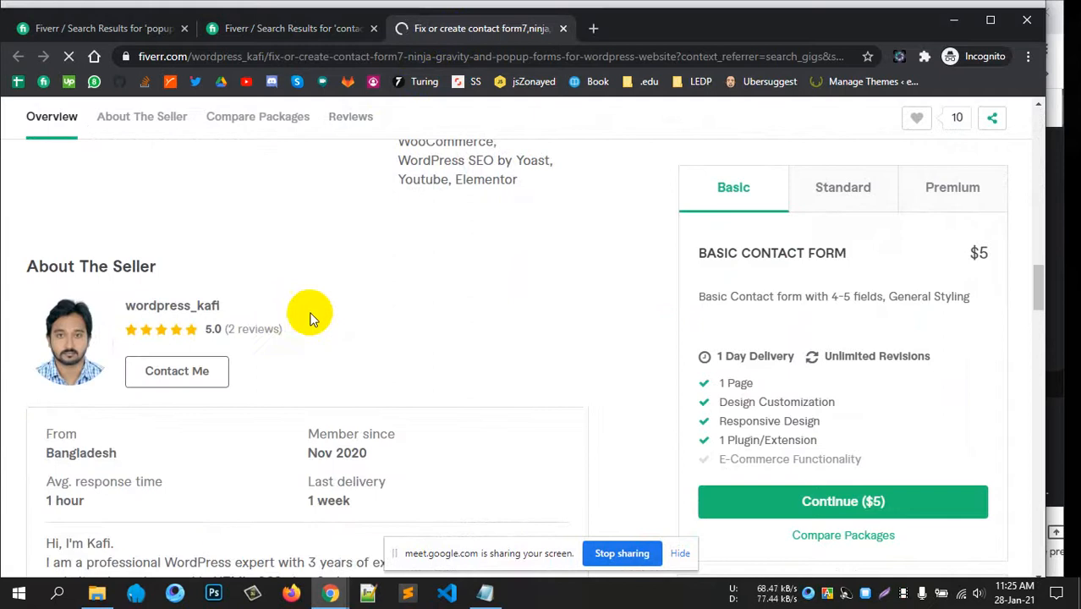
{"action": "scroll", "coordinate": [374, 311], "scroll_direction": "down", "scroll_amount": 10}
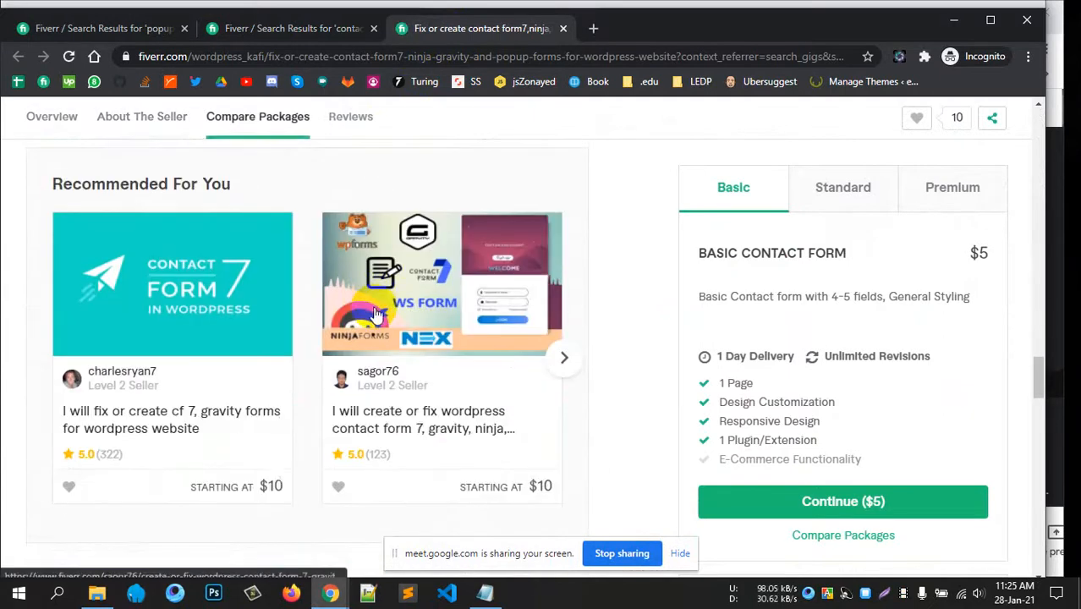
{"action": "scroll", "coordinate": [374, 309], "scroll_direction": "down", "scroll_amount": 4}
{"action": "scroll", "coordinate": [367, 285], "scroll_direction": "up", "scroll_amount": 6}
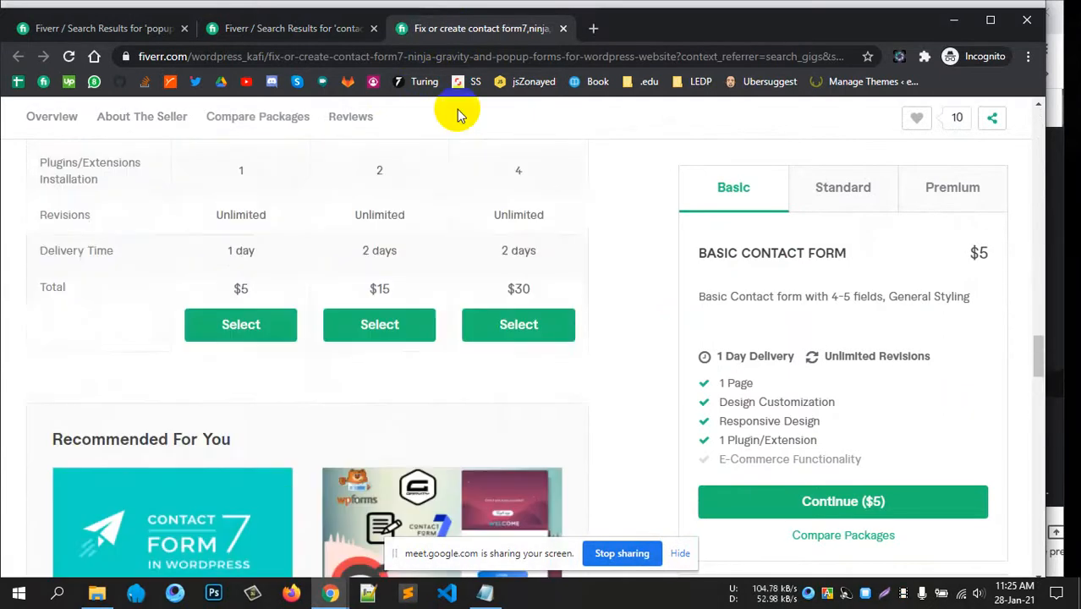
{"action": "scroll", "coordinate": [457, 114], "scroll_direction": "up", "scroll_amount": 3}
{"action": "left_click", "coordinate": [564, 28]}
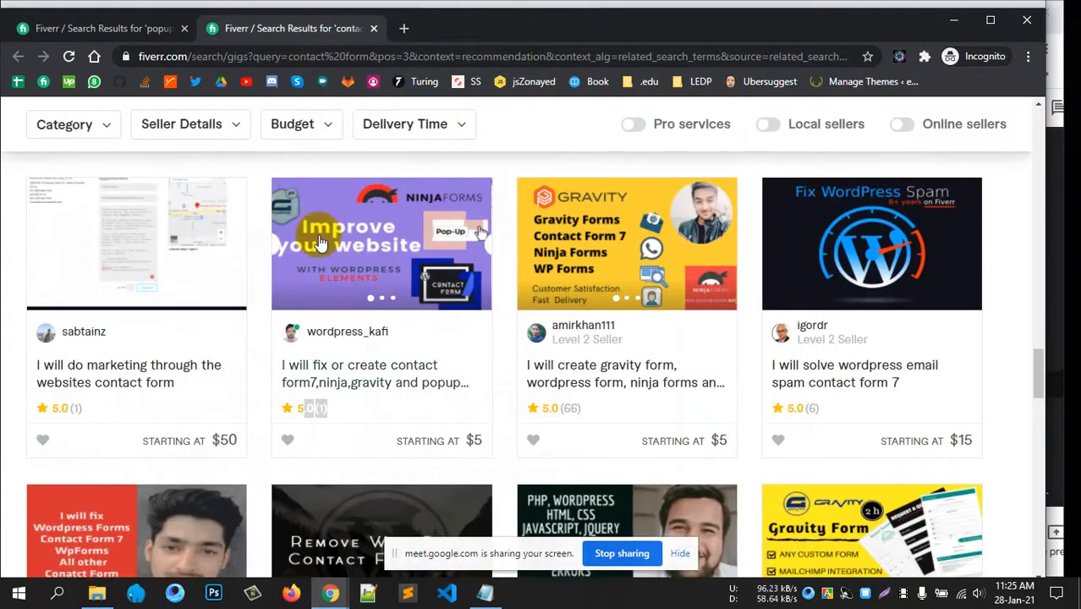
- Run the suggested "pop up form" search and filter the results to the WordPress category
{"action": "scroll", "coordinate": [317, 233], "scroll_direction": "down", "scroll_amount": 10}
{"action": "scroll", "coordinate": [320, 234], "scroll_direction": "up", "scroll_amount": 10}
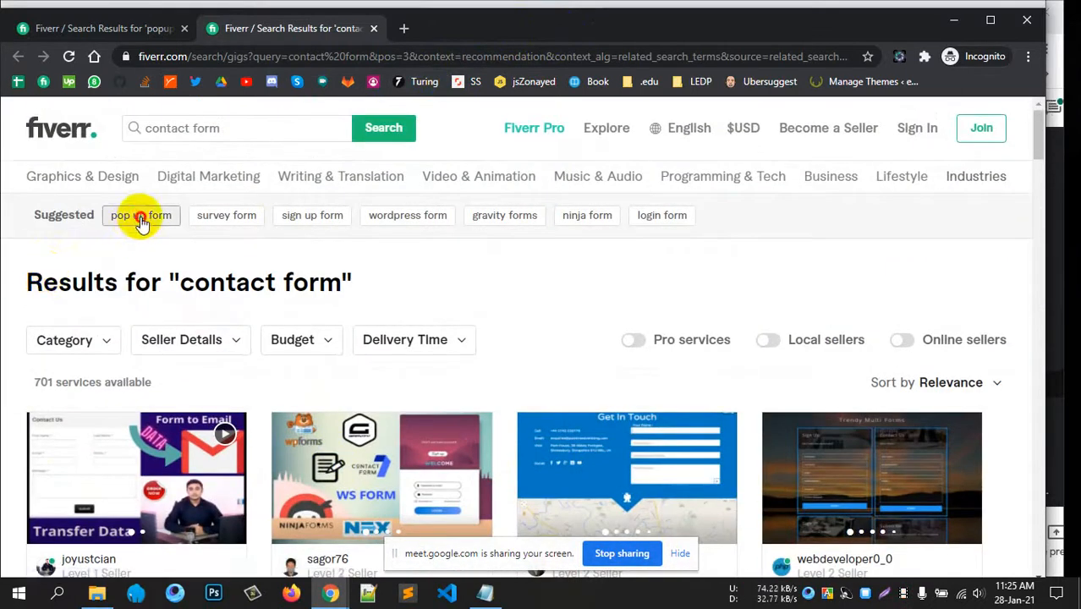
{"action": "left_click", "coordinate": [141, 216]}
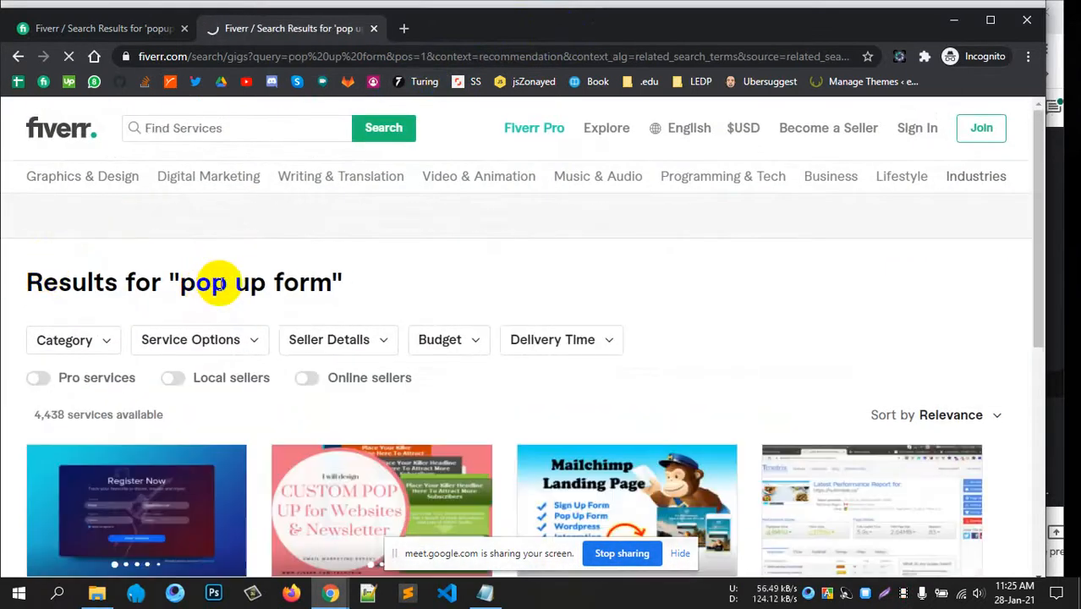
{"action": "scroll", "coordinate": [345, 273], "scroll_direction": "down", "scroll_amount": 3}
{"action": "scroll", "coordinate": [345, 273], "scroll_direction": "down", "scroll_amount": 1}
{"action": "scroll", "coordinate": [325, 205], "scroll_direction": "up", "scroll_amount": 2}
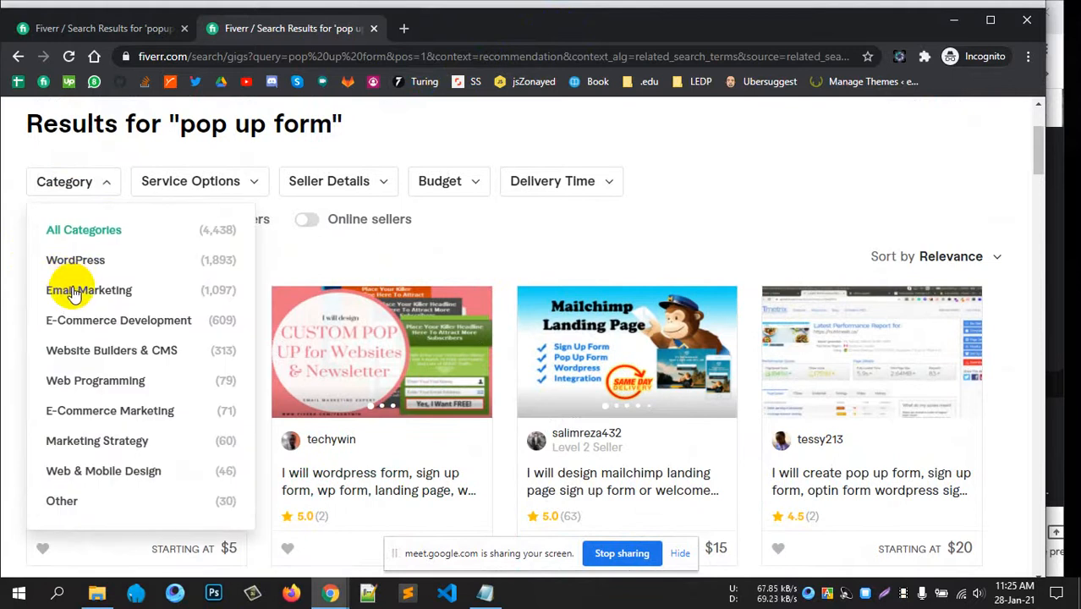
{"action": "left_click", "coordinate": [83, 262]}
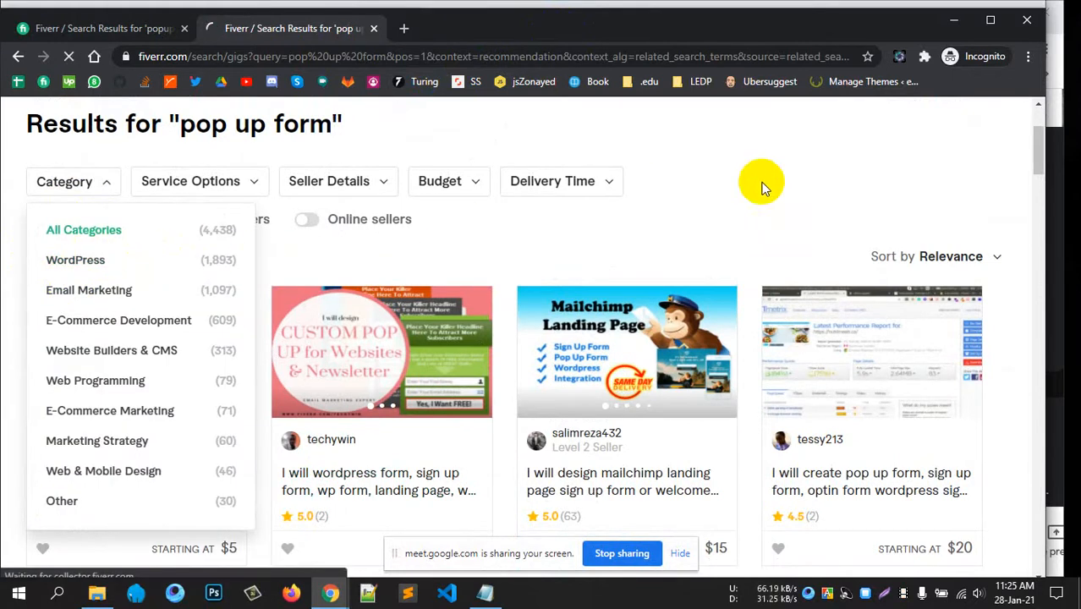
- Examine the WordPress "pop up form" gigs on the first results page, comparing offers, seller levels, ratings and starting prices
{"action": "scroll", "coordinate": [651, 239], "scroll_direction": "down", "scroll_amount": 5}
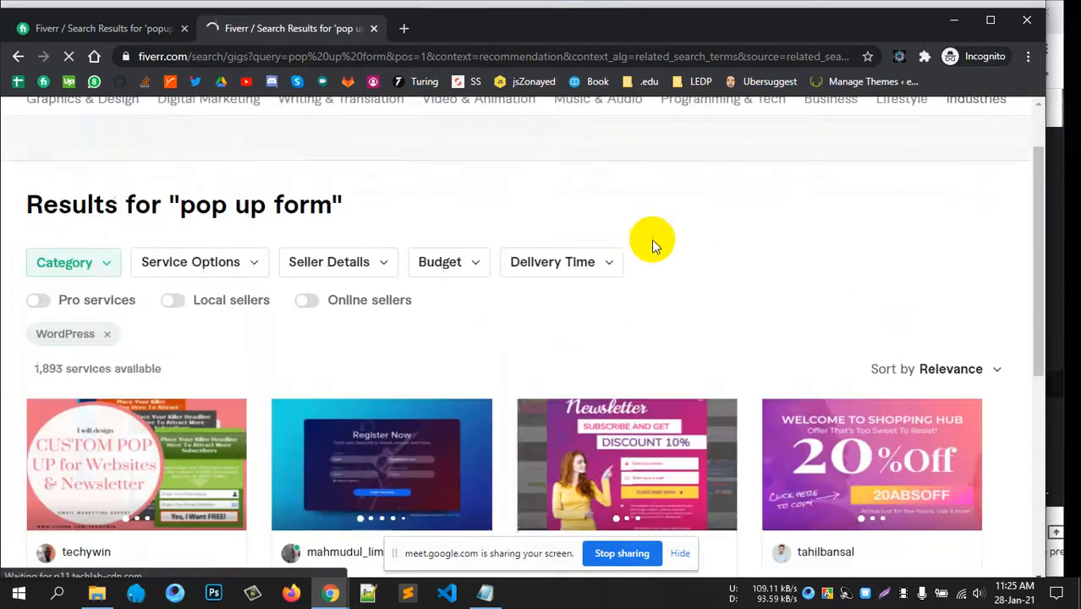
{"action": "scroll", "coordinate": [203, 381], "scroll_direction": "up", "scroll_amount": 1}
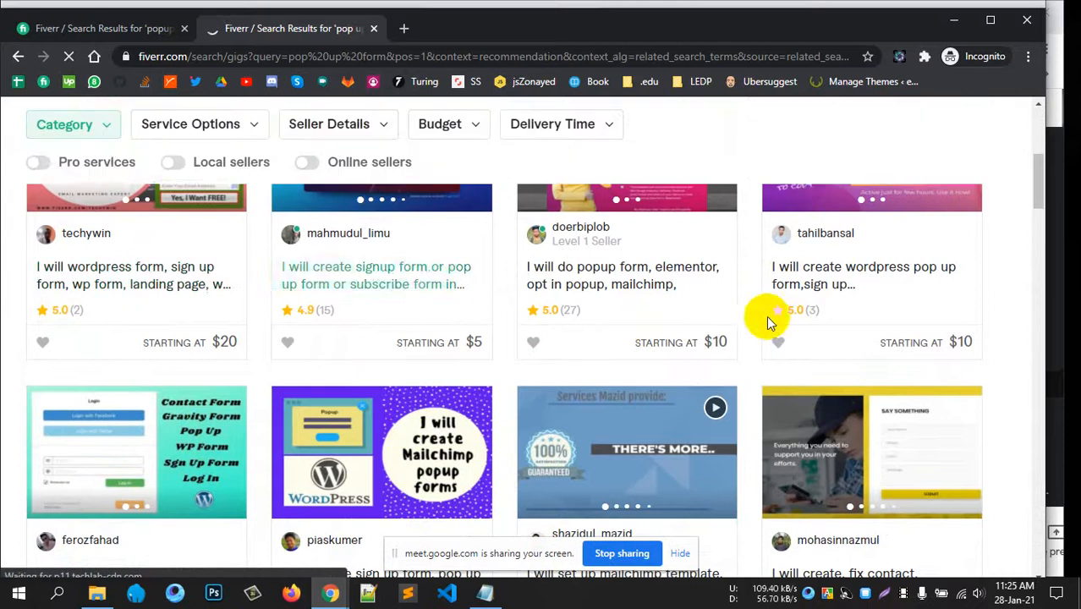
{"action": "scroll", "coordinate": [810, 312], "scroll_direction": "up", "scroll_amount": 1}
{"action": "scroll", "coordinate": [808, 315], "scroll_direction": "down", "scroll_amount": 5}
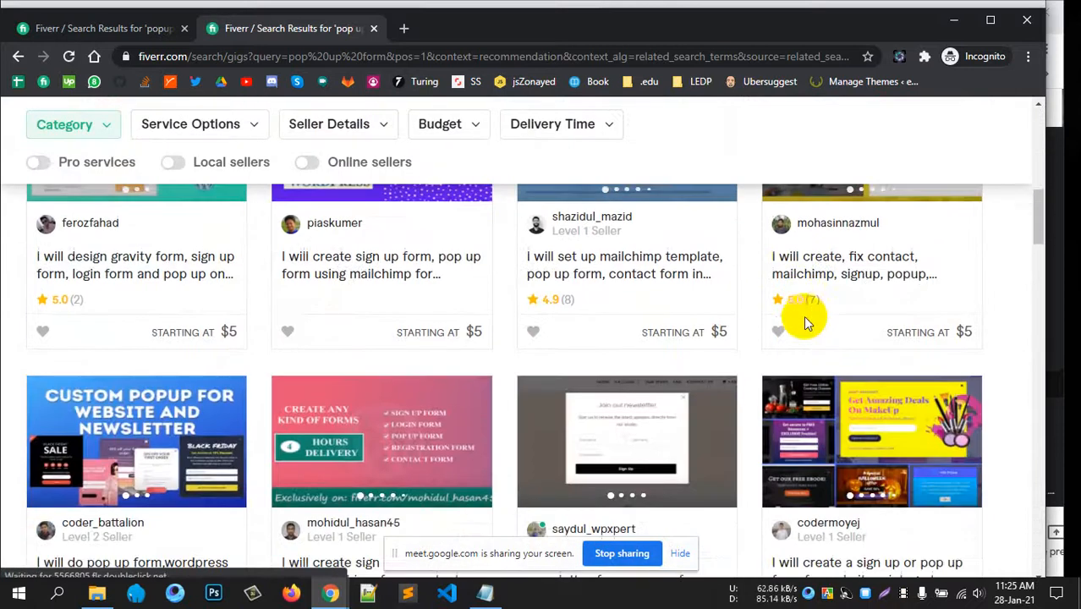
{"action": "scroll", "coordinate": [304, 285], "scroll_direction": "down", "scroll_amount": 5}
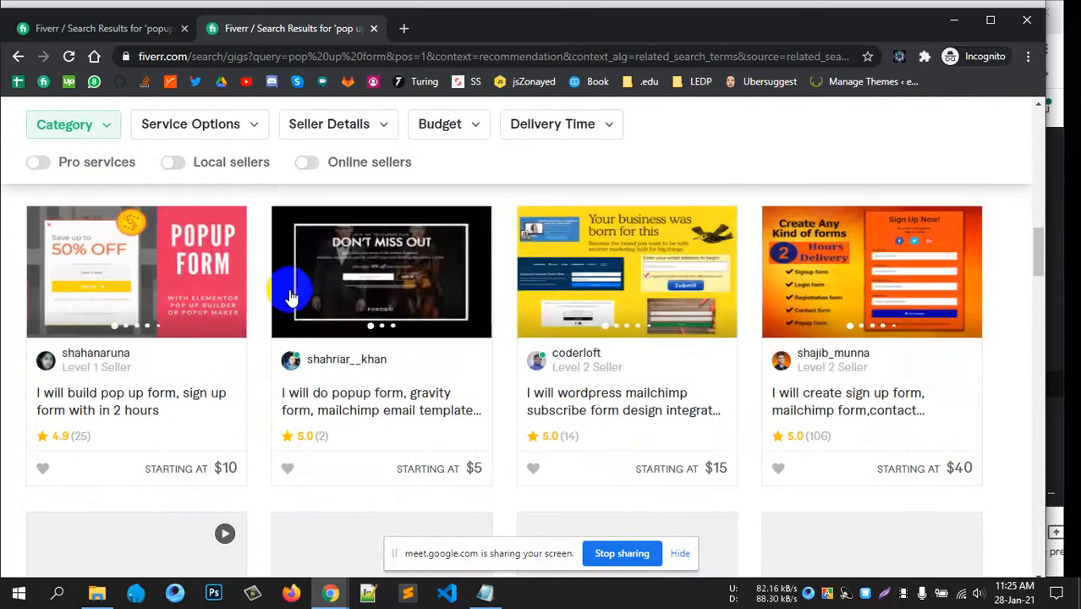
{"action": "scroll", "coordinate": [288, 295], "scroll_direction": "down", "scroll_amount": 5}
{"action": "scroll", "coordinate": [288, 295], "scroll_direction": "down", "scroll_amount": 5}
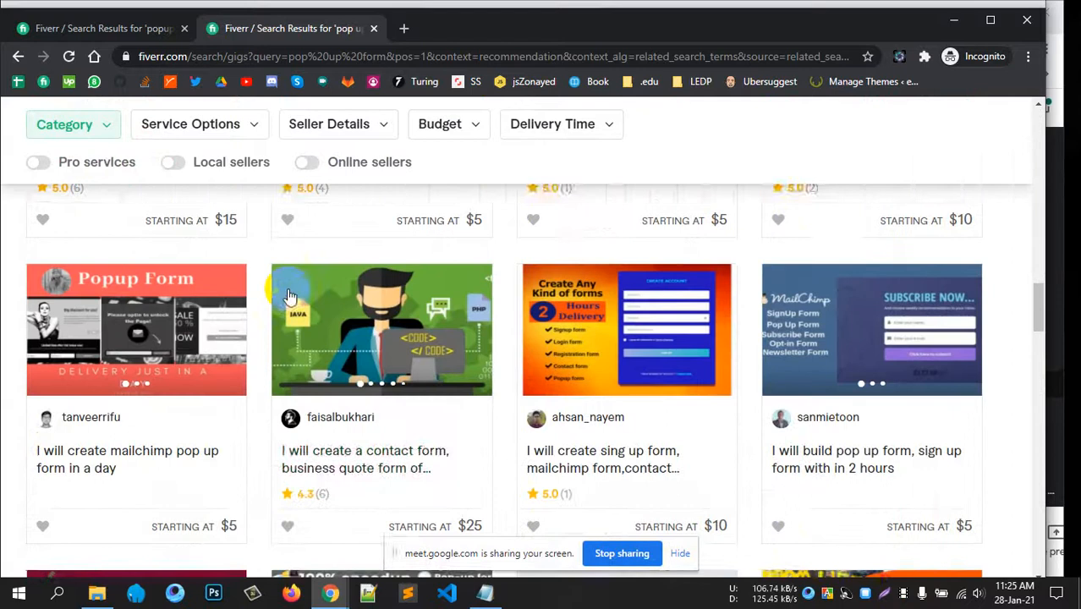
{"action": "scroll", "coordinate": [287, 289], "scroll_direction": "down", "scroll_amount": 4}
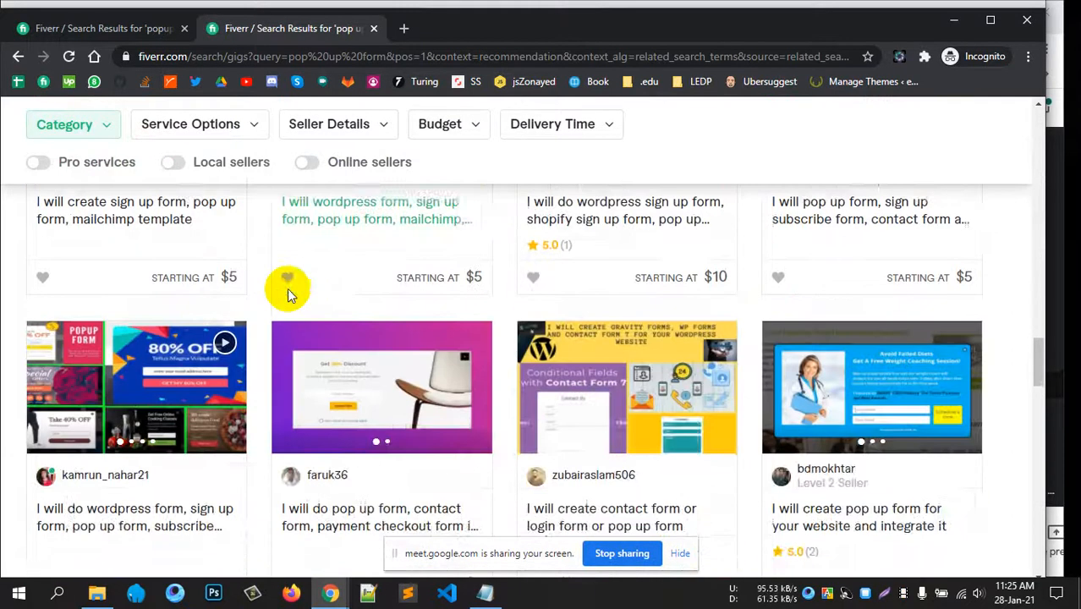
{"action": "scroll", "coordinate": [288, 289], "scroll_direction": "up", "scroll_amount": 2}
{"action": "scroll", "coordinate": [288, 290], "scroll_direction": "down", "scroll_amount": 6}
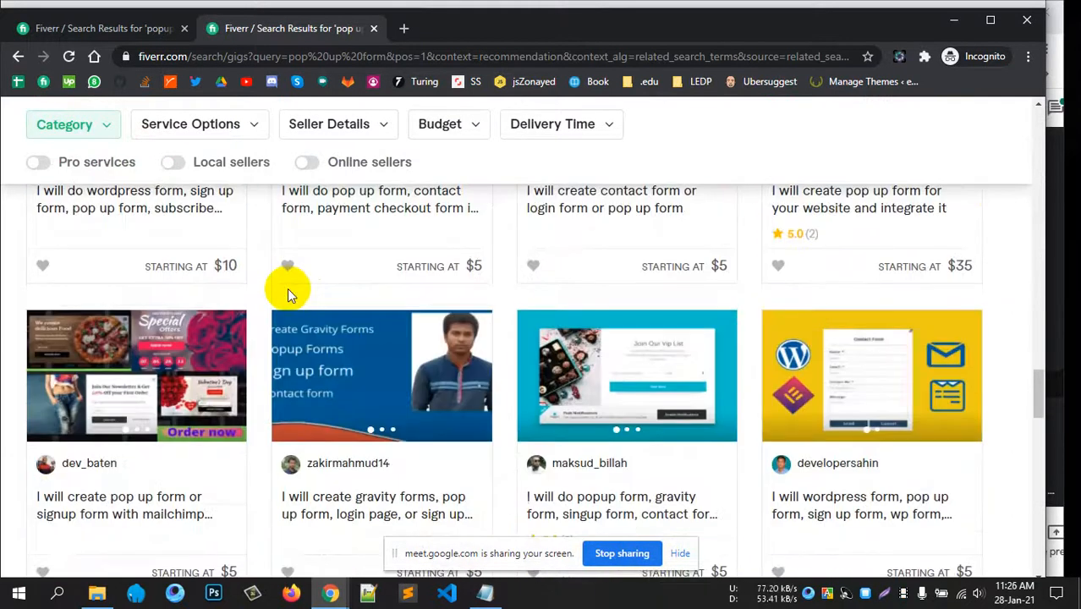
{"action": "scroll", "coordinate": [288, 291], "scroll_direction": "down", "scroll_amount": 15}
{"action": "scroll", "coordinate": [287, 288], "scroll_direction": "down", "scroll_amount": 4}
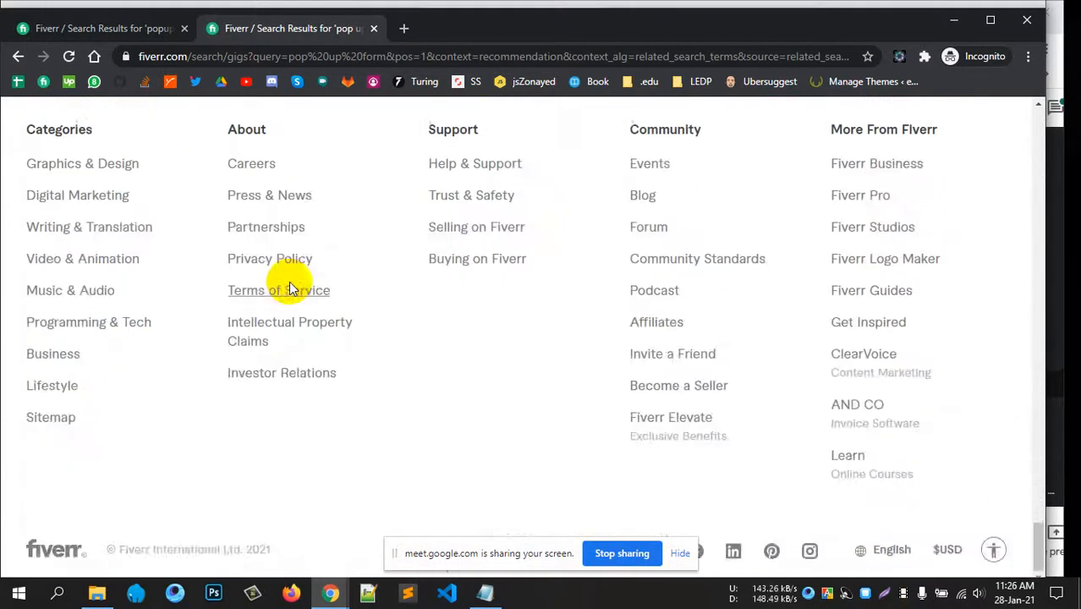
{"action": "scroll", "coordinate": [280, 284], "scroll_direction": "up", "scroll_amount": 6}
{"action": "scroll", "coordinate": [660, 398], "scroll_direction": "down", "scroll_amount": 2}
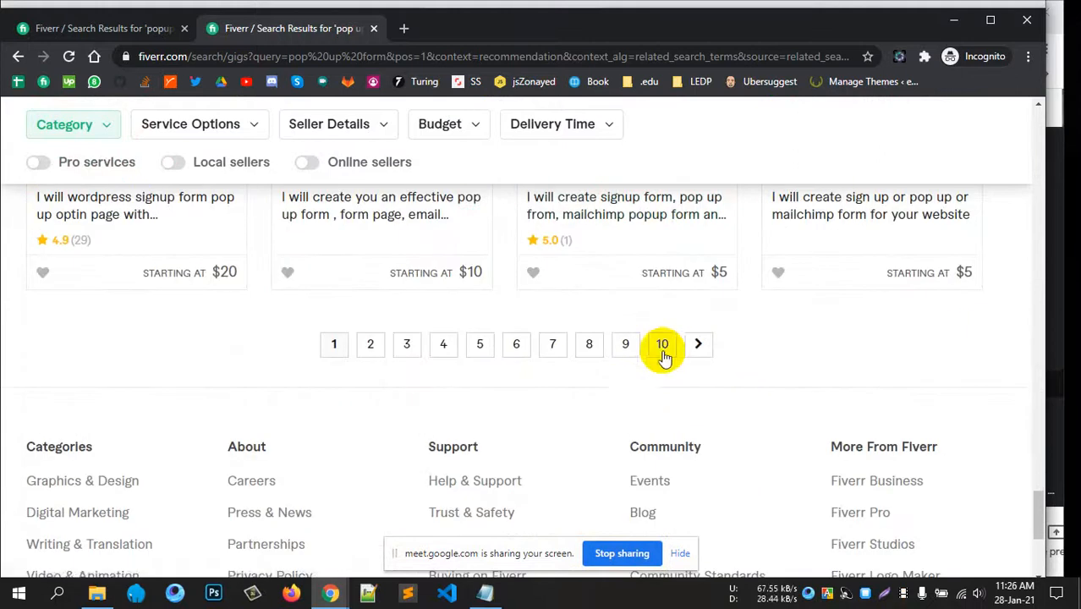
- Open page 10 of the "pop up form" results and examine how relevant and well reviewed its gigs are
{"action": "left_click", "coordinate": [665, 345]}
{"action": "scroll", "coordinate": [340, 316], "scroll_direction": "up", "scroll_amount": 5}
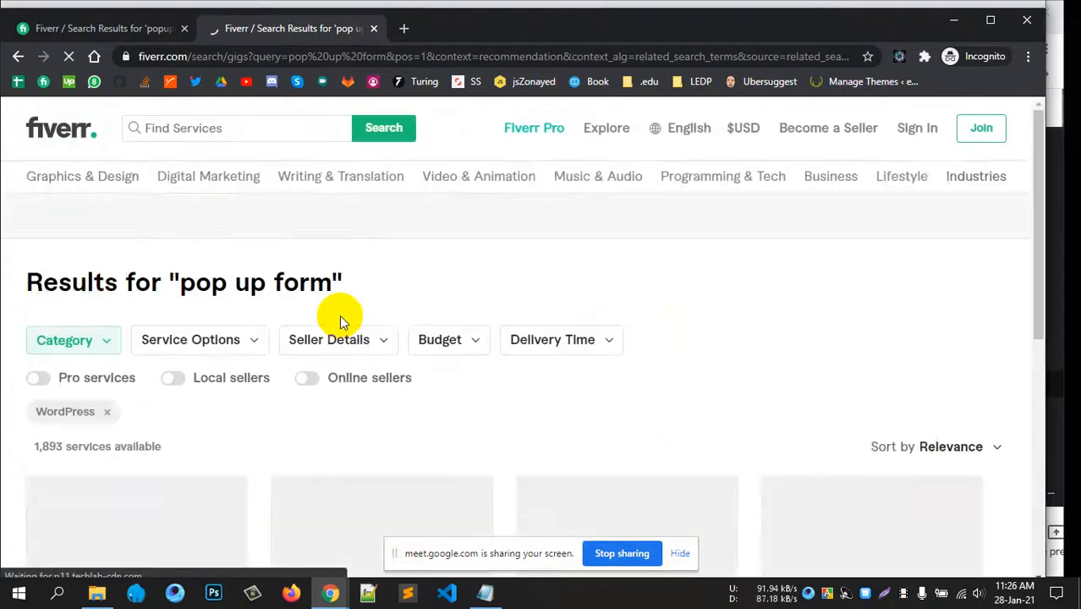
{"action": "scroll", "coordinate": [339, 319], "scroll_direction": "down", "scroll_amount": 6}
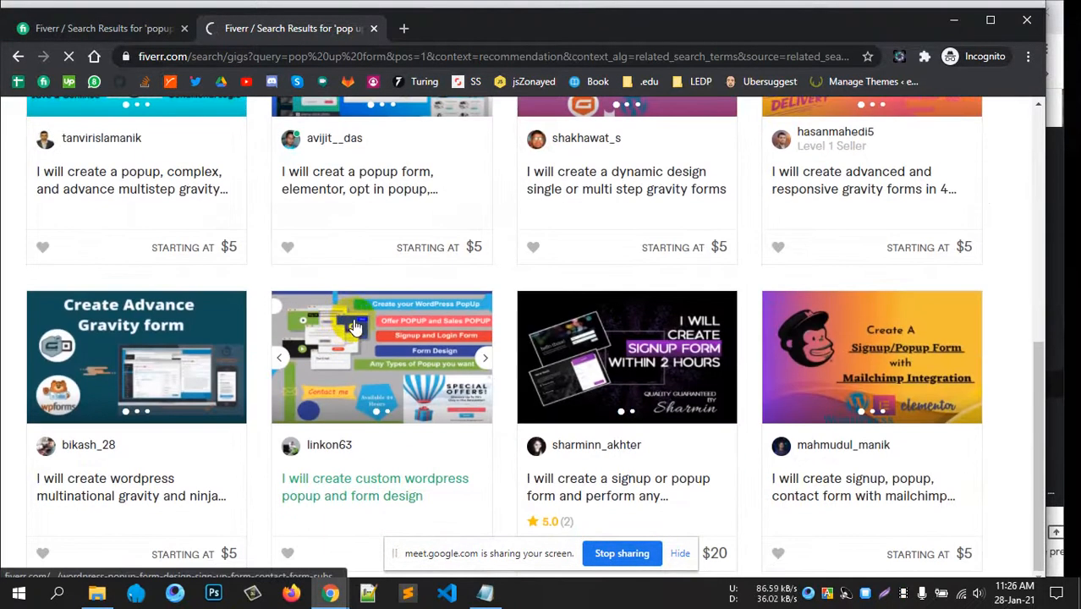
{"action": "scroll", "coordinate": [610, 345], "scroll_direction": "down", "scroll_amount": 7}
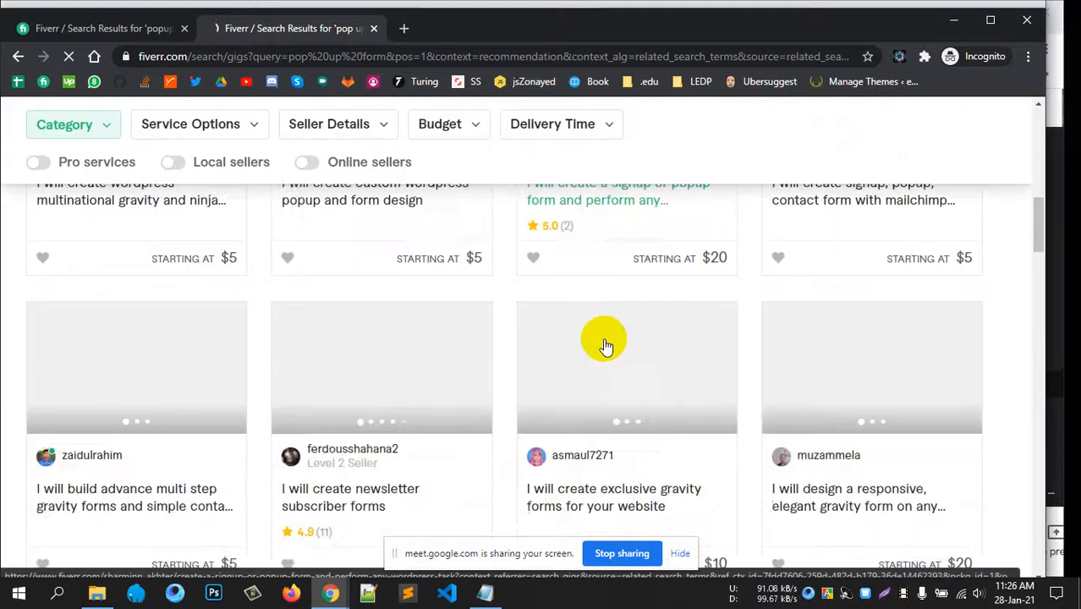
{"action": "scroll", "coordinate": [600, 343], "scroll_direction": "down", "scroll_amount": 15}
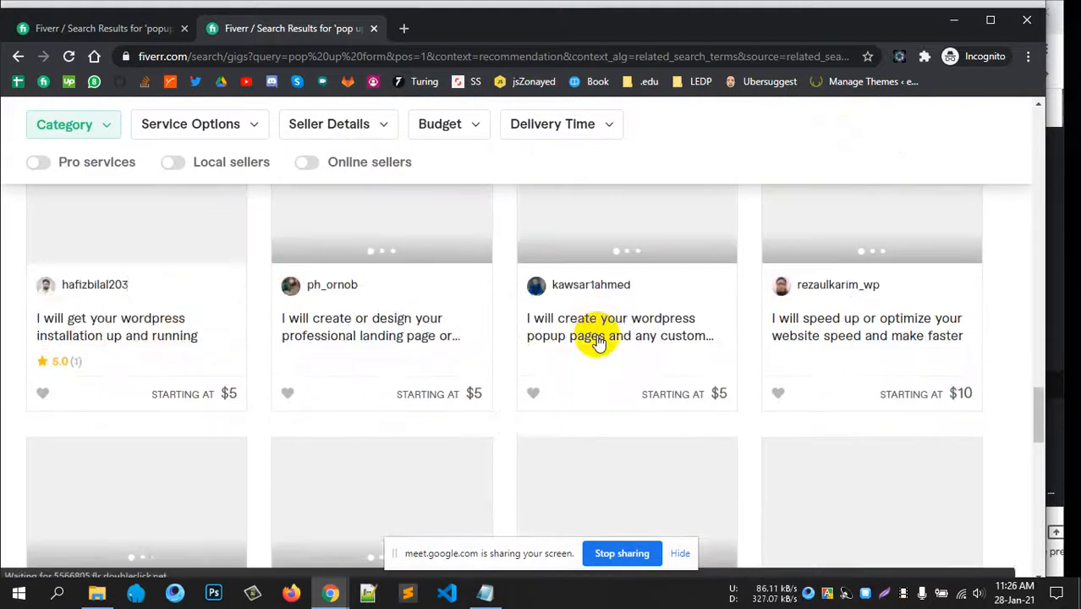
{"action": "scroll", "coordinate": [589, 341], "scroll_direction": "down", "scroll_amount": 10}
{"action": "scroll", "coordinate": [550, 327], "scroll_direction": "up", "scroll_amount": 6}
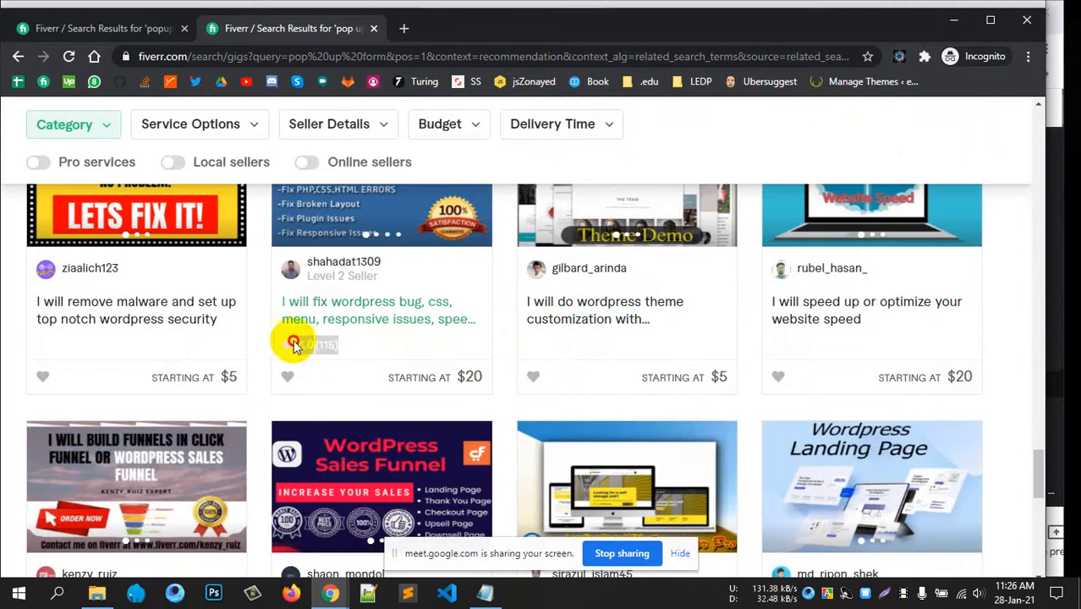
{"action": "scroll", "coordinate": [719, 357], "scroll_direction": "down", "scroll_amount": 5}
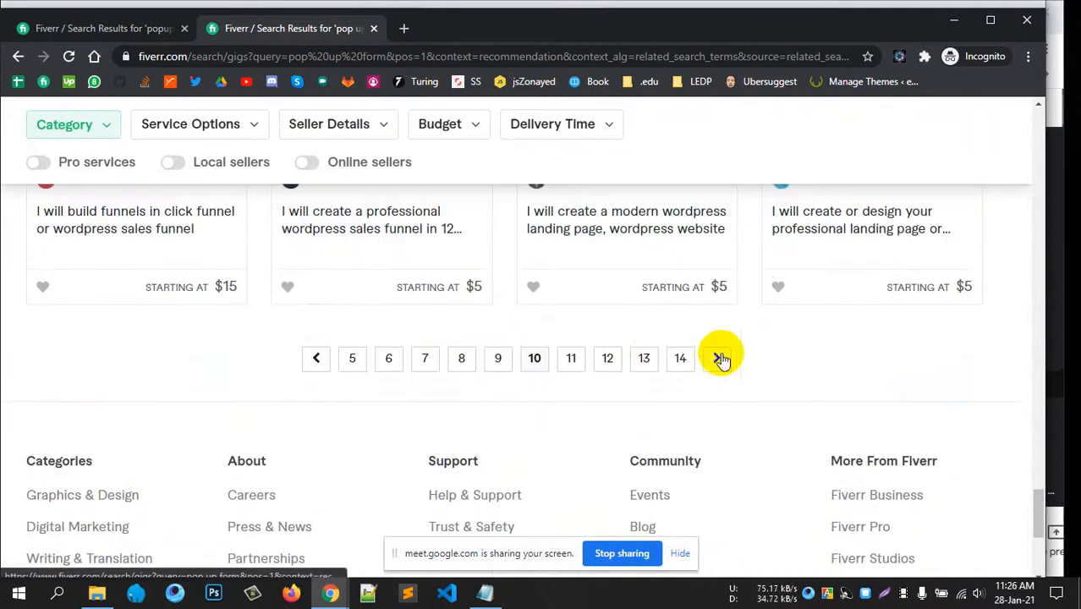
- Switch back to the WordPress Theme Builder window, review its template list, and open the Popups templates
{"action": "left_click", "coordinate": [953, 19]}
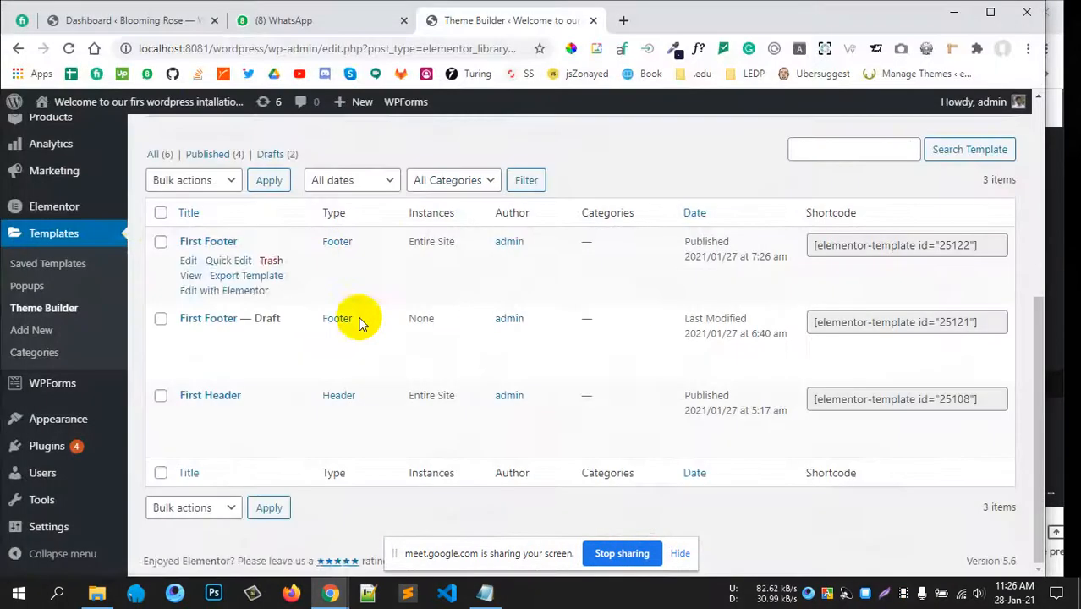
{"action": "scroll", "coordinate": [279, 266], "scroll_direction": "up", "scroll_amount": 3}
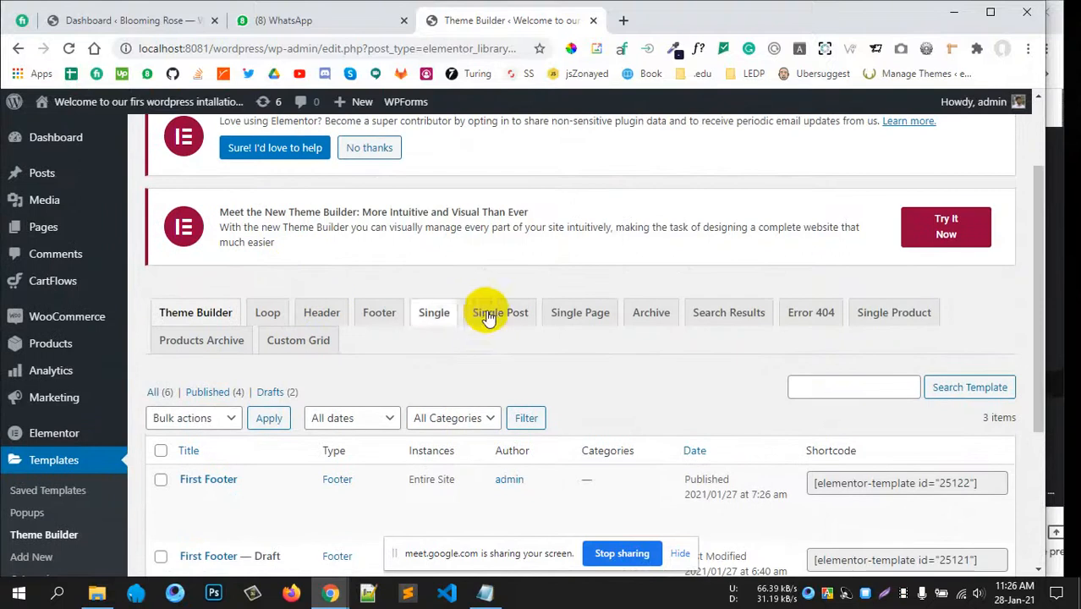
{"action": "scroll", "coordinate": [447, 359], "scroll_direction": "down", "scroll_amount": 2}
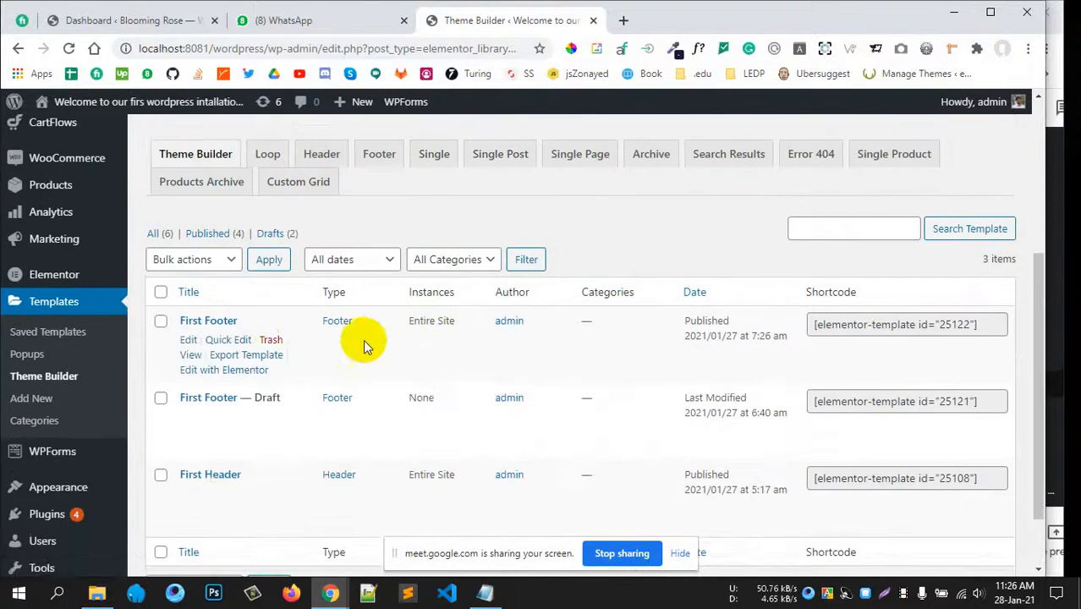
{"action": "scroll", "coordinate": [305, 342], "scroll_direction": "up", "scroll_amount": 1}
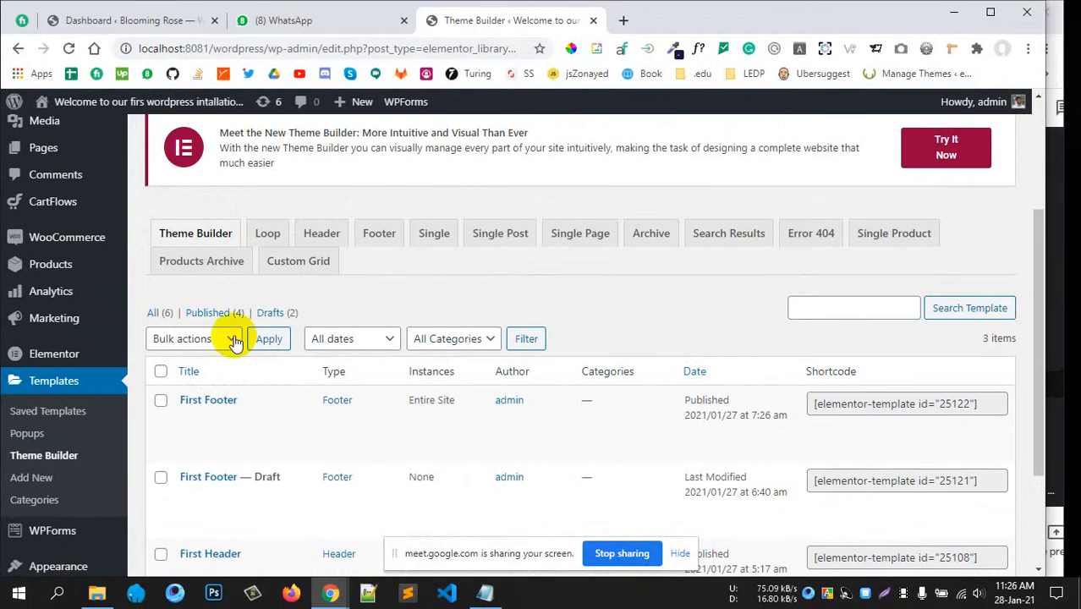
{"action": "left_click", "coordinate": [40, 441]}
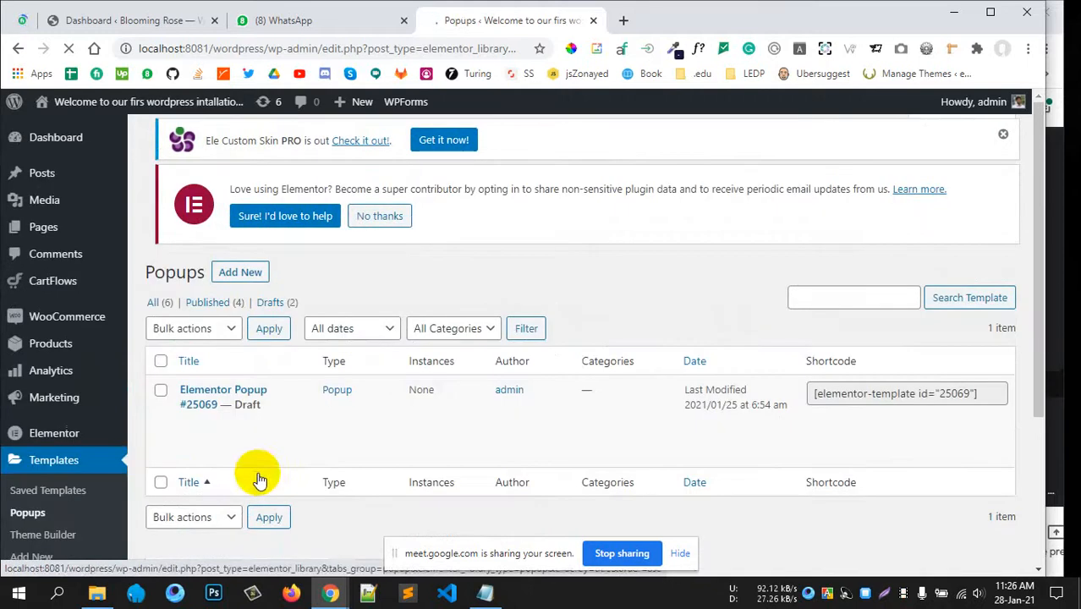
{"action": "scroll", "coordinate": [377, 400], "scroll_direction": "down", "scroll_amount": 1}
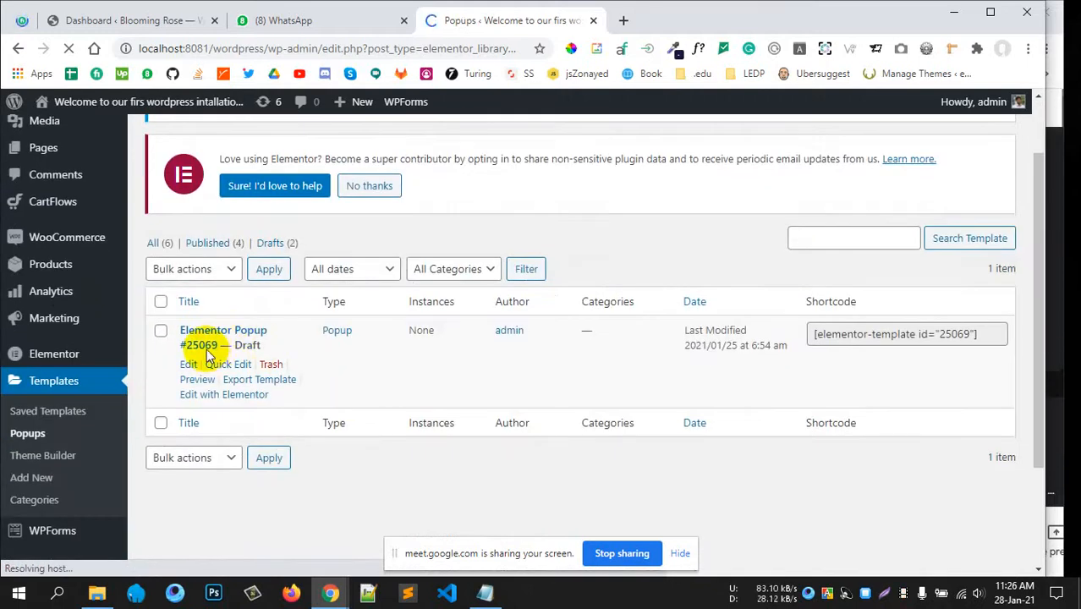
- Move the draft Elementor popup template to the trash in a separate tab and close that tab
{"action": "right_click", "coordinate": [269, 366]}
{"action": "left_click", "coordinate": [296, 381]}
{"action": "scroll", "coordinate": [397, 301], "scroll_direction": "up", "scroll_amount": 1}
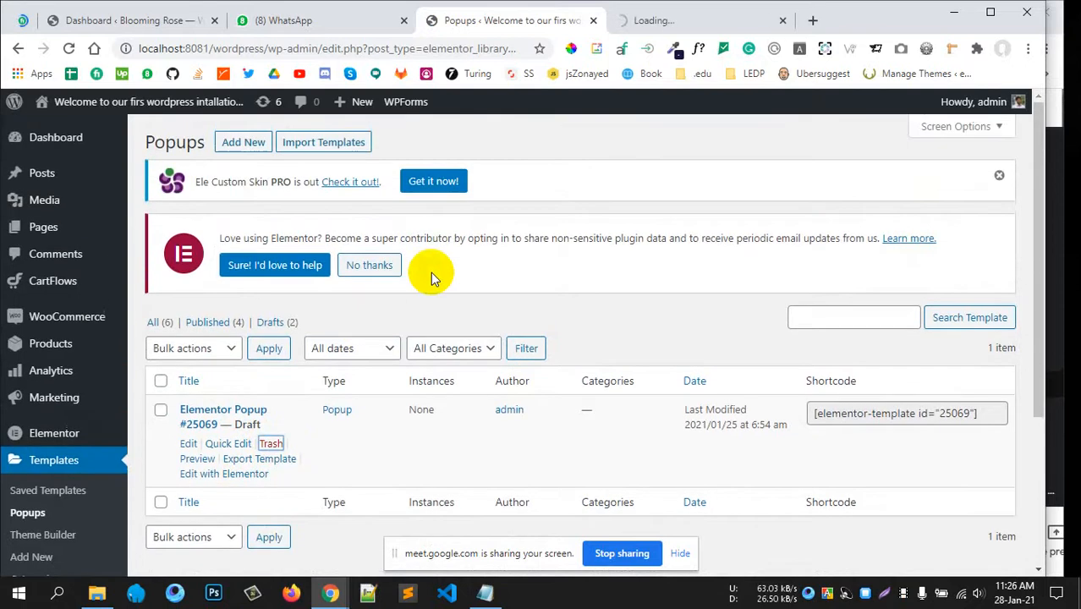
{"action": "left_click", "coordinate": [670, 18]}
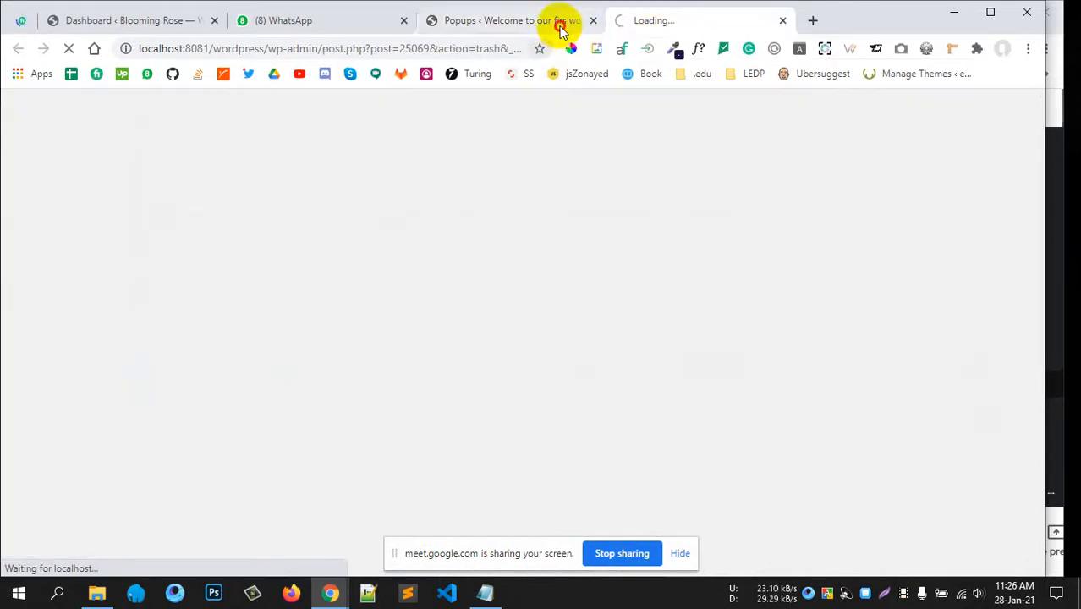
{"action": "left_click", "coordinate": [550, 22]}
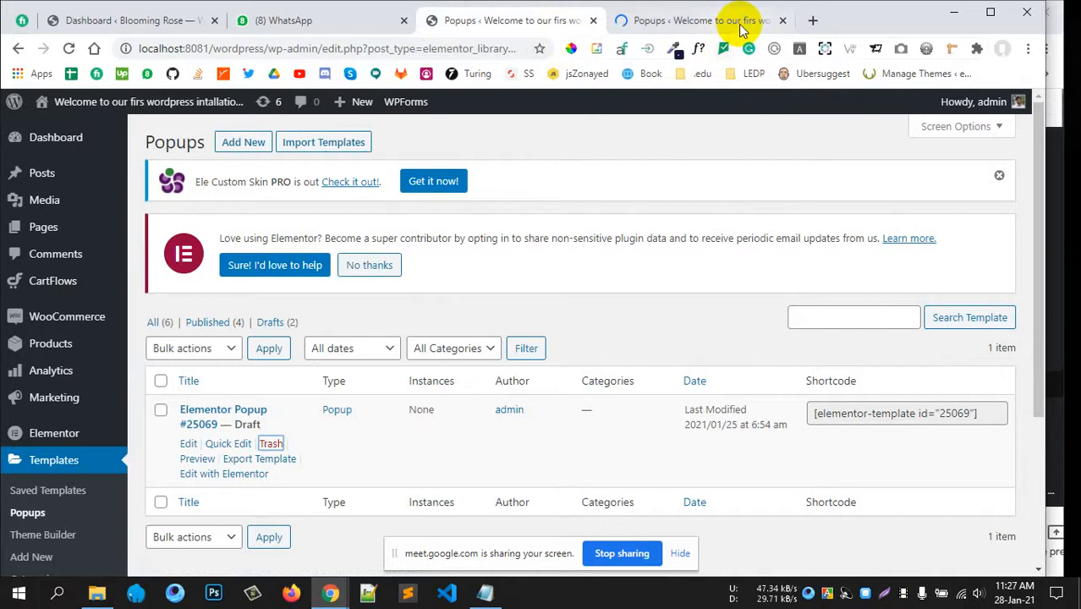
{"action": "left_click", "coordinate": [740, 29]}
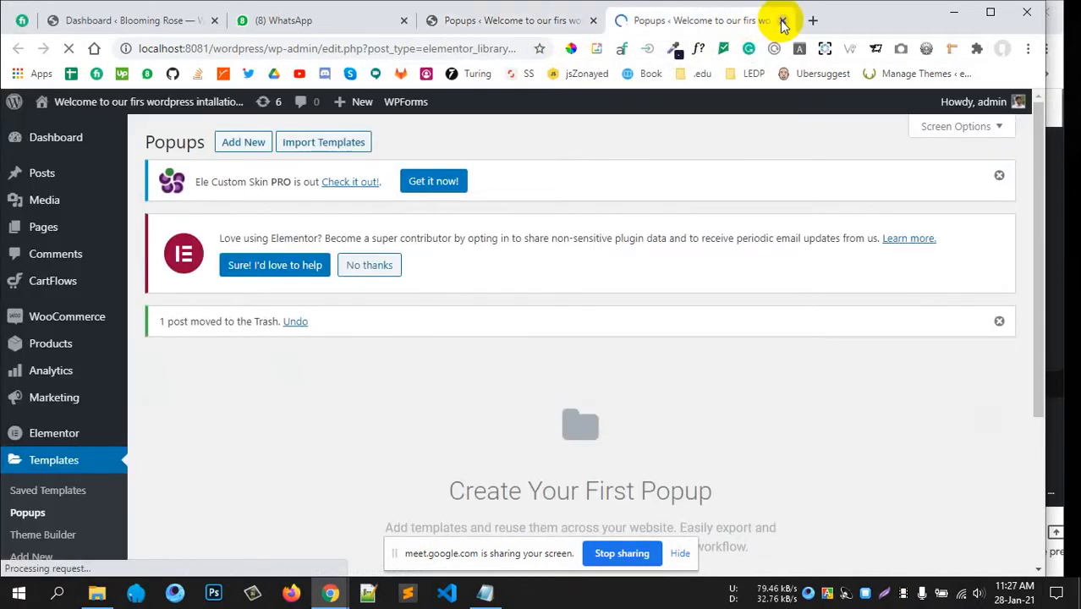
{"action": "left_click", "coordinate": [782, 21]}
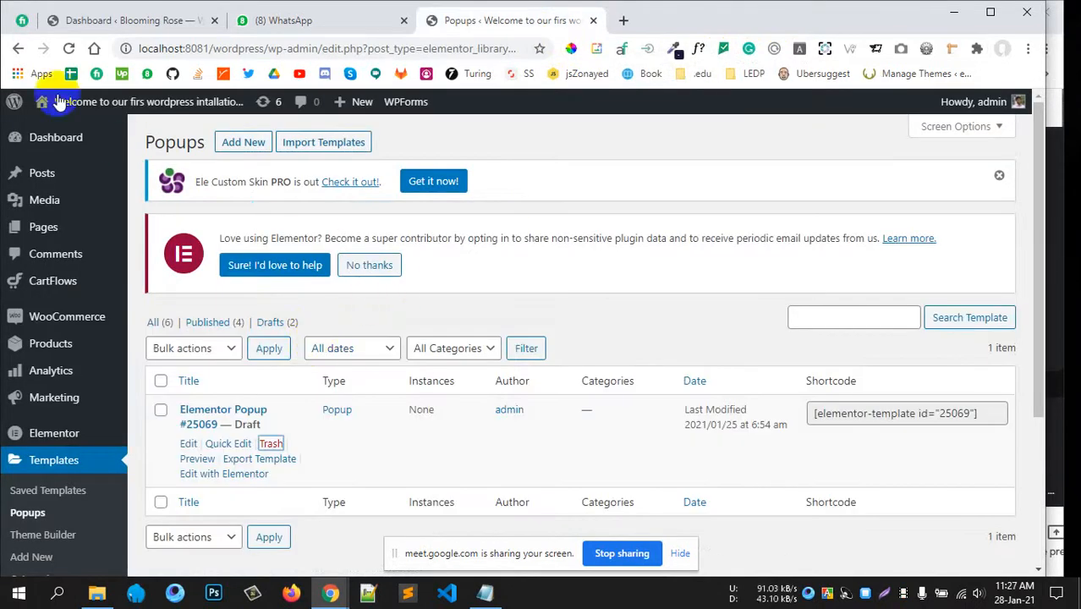
- Reload the original Popups page to refresh its template list
{"action": "left_click", "coordinate": [70, 51]}
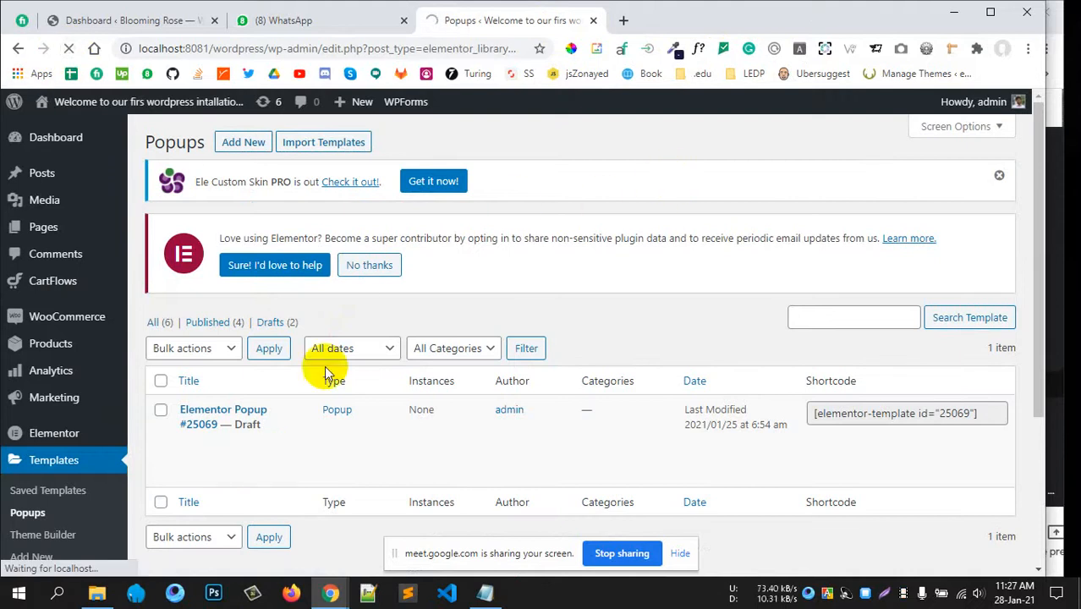
{"action": "scroll", "coordinate": [452, 342], "scroll_direction": "down", "scroll_amount": 3}
{"action": "scroll", "coordinate": [450, 342], "scroll_direction": "up", "scroll_amount": 3}
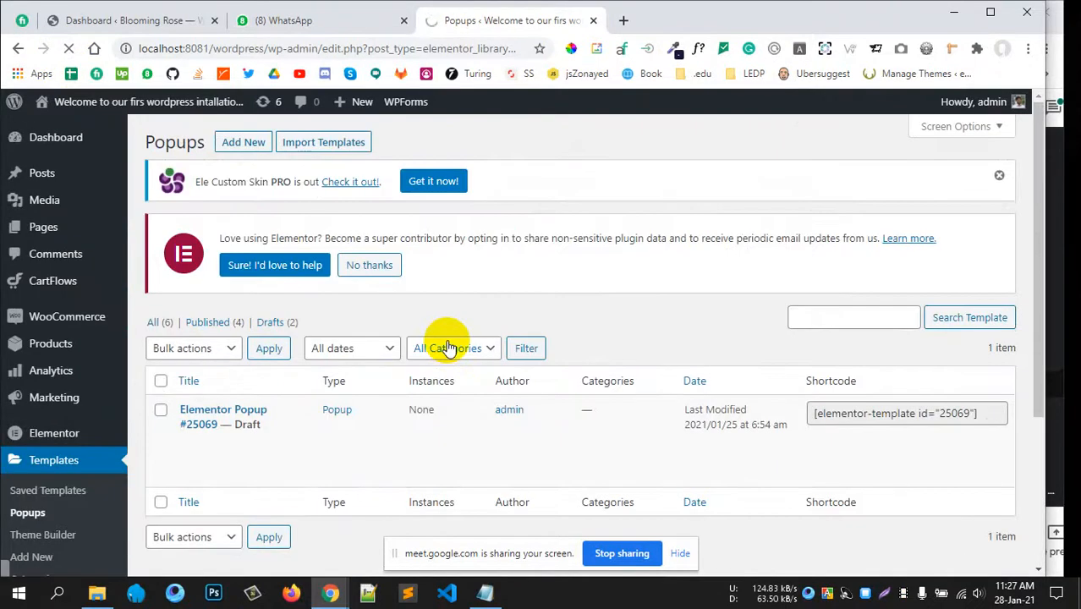
{"action": "scroll", "coordinate": [448, 342], "scroll_direction": "down", "scroll_amount": 2}
{"action": "scroll", "coordinate": [448, 347], "scroll_direction": "up", "scroll_amount": 2}
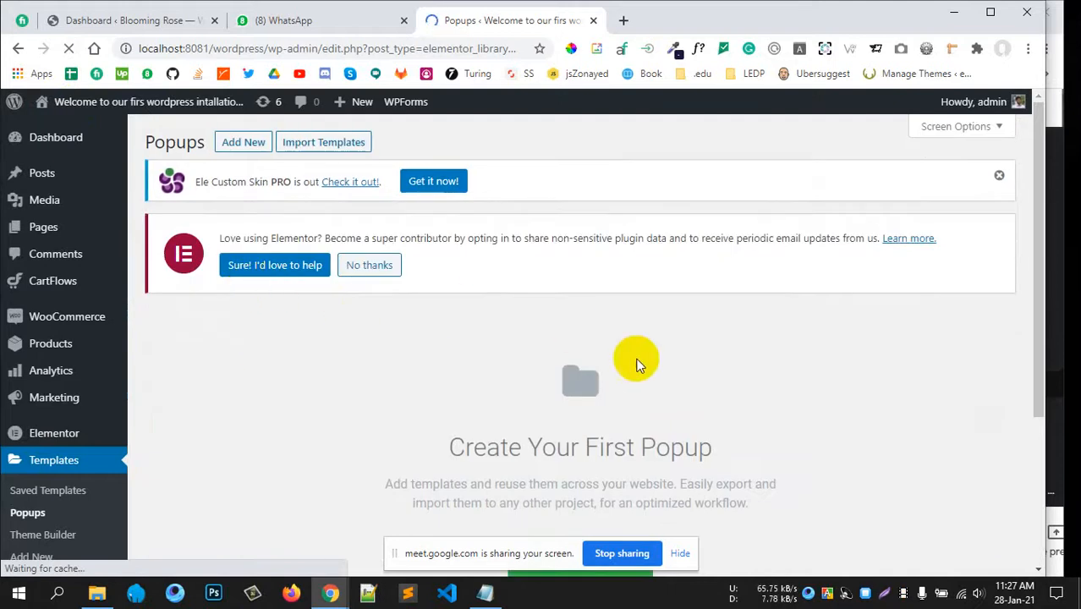
- Create a new template of type Popup named "OurFirstPopUP"
{"action": "scroll", "coordinate": [613, 395], "scroll_direction": "down", "scroll_amount": 1}
{"action": "scroll", "coordinate": [612, 394], "scroll_direction": "down", "scroll_amount": 3}
{"action": "scroll", "coordinate": [603, 392], "scroll_direction": "up", "scroll_amount": 3}
{"action": "scroll", "coordinate": [593, 372], "scroll_direction": "down", "scroll_amount": 3}
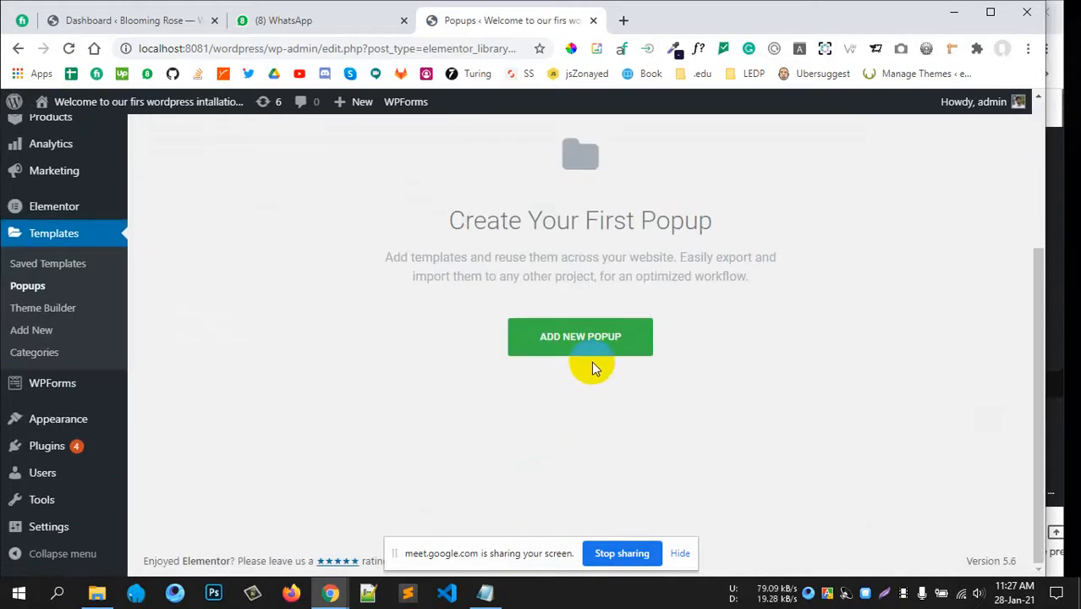
{"action": "left_click", "coordinate": [584, 354]}
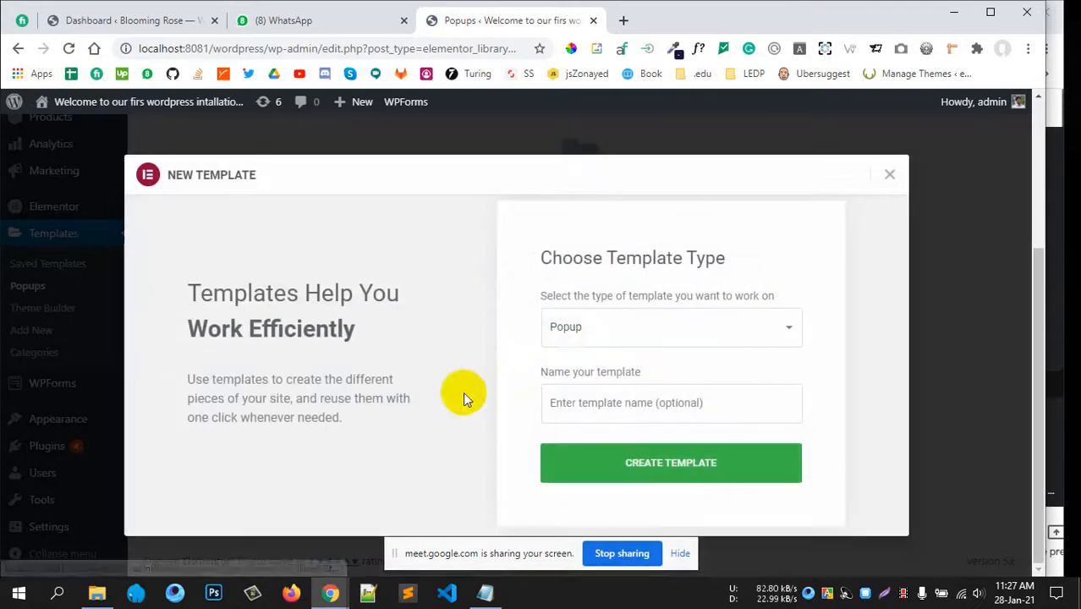
{"action": "left_click", "coordinate": [592, 336]}
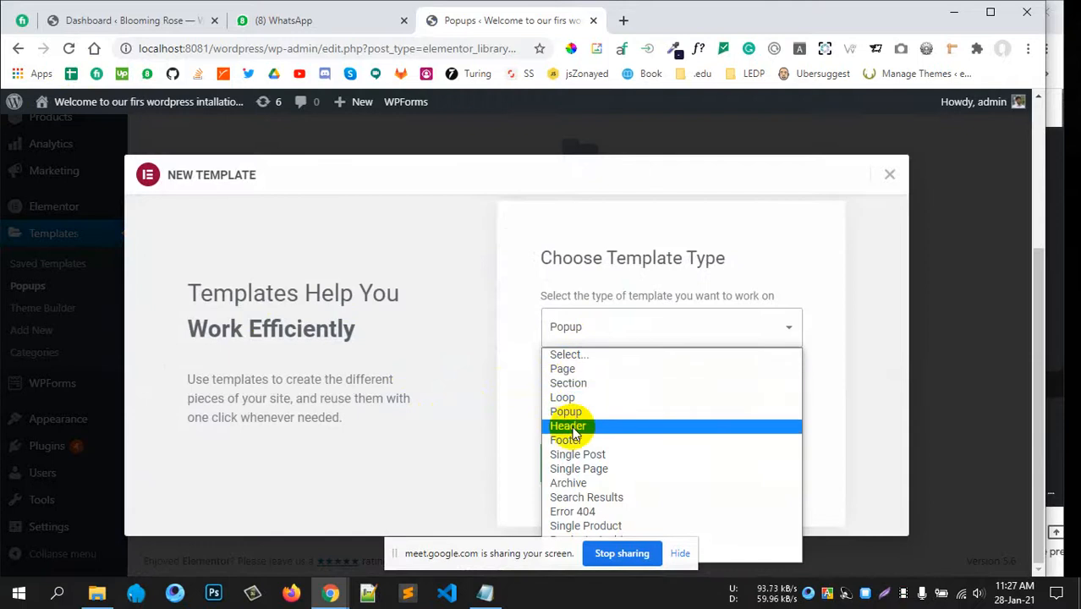
{"action": "left_click", "coordinate": [121, 386]}
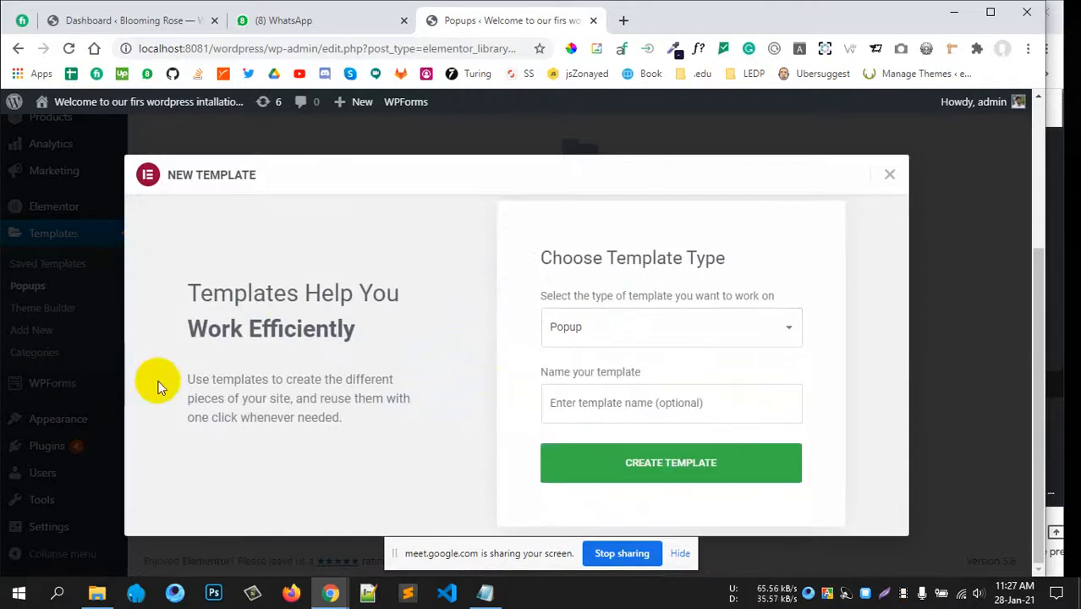
{"action": "left_click", "coordinate": [603, 346]}
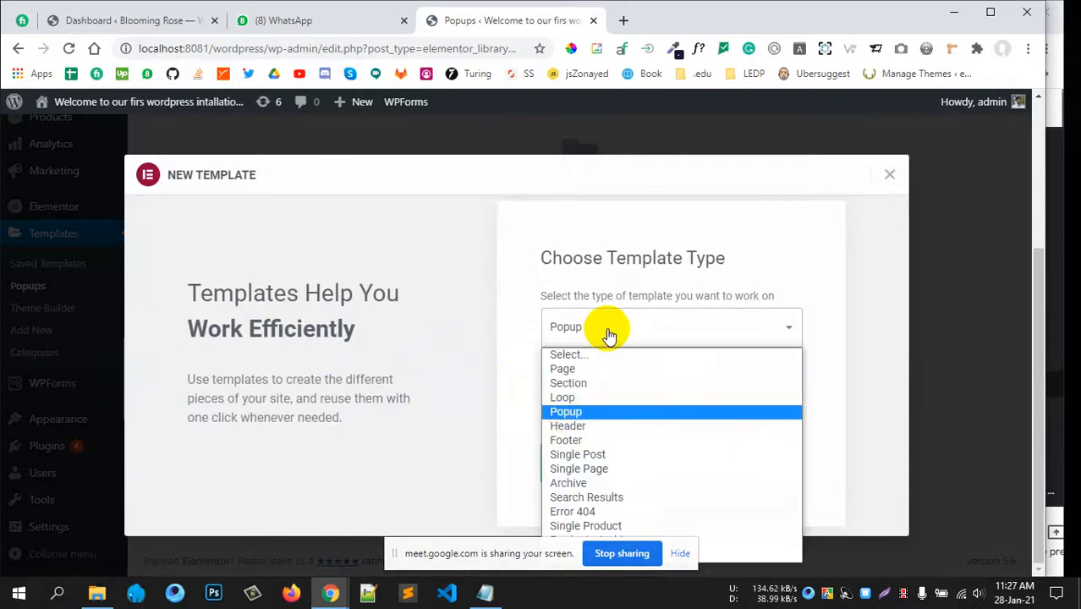
{"action": "left_click", "coordinate": [575, 411]}
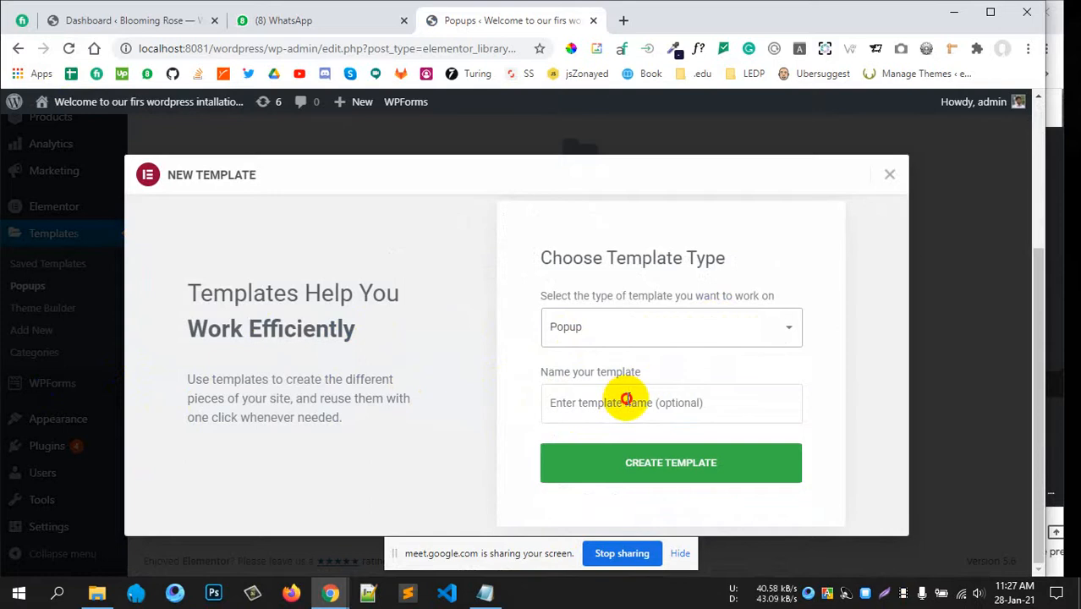
{"action": "left_click", "coordinate": [628, 401]}
{"action": "type", "text": "OurFirstPopUP"}
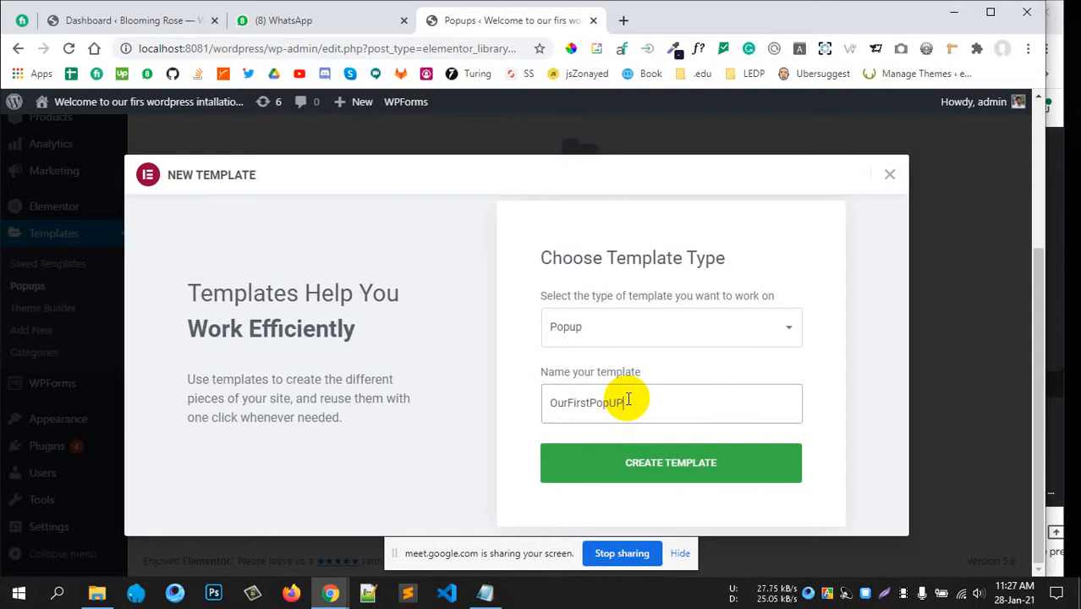
{"action": "left_click", "coordinate": [645, 471]}
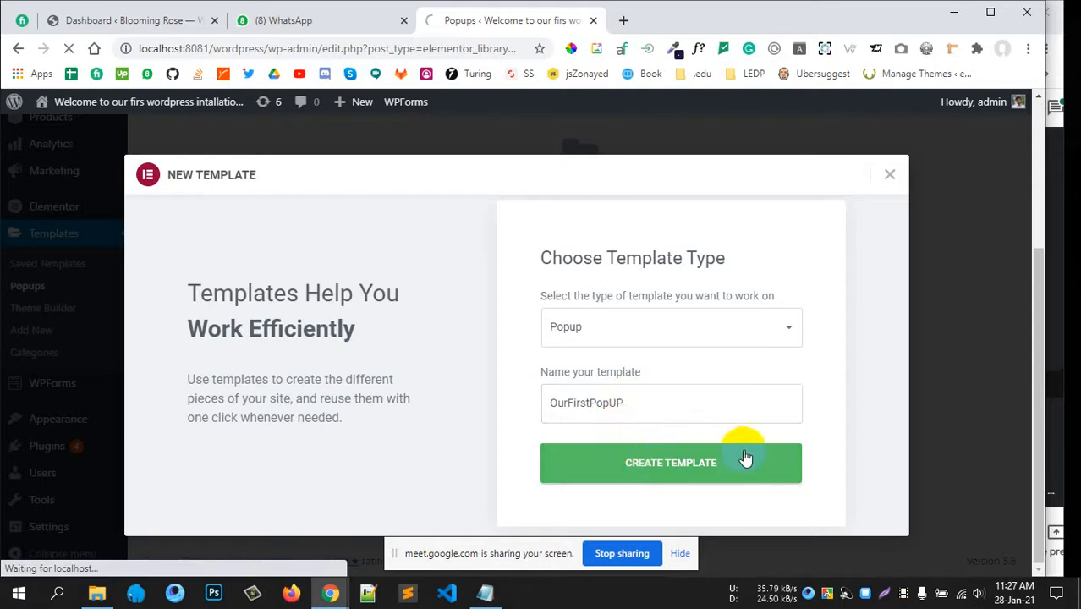
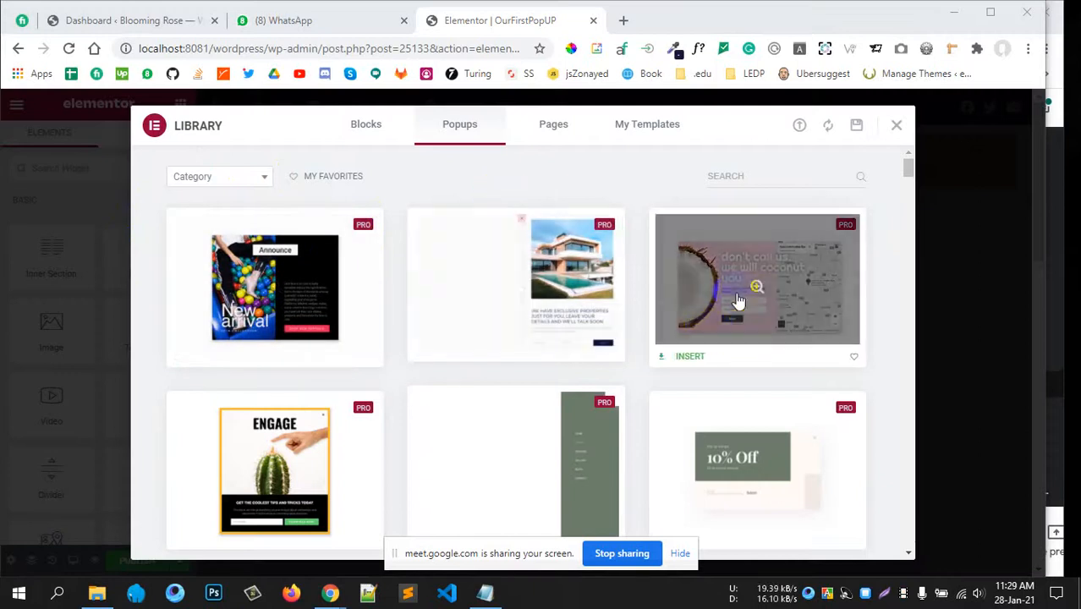
- Examine the ready-made popup designs in the Elementor library through to the end, comparing their layouts, forms, offers and placements
{"action": "scroll", "coordinate": [205, 208], "scroll_direction": "down", "scroll_amount": 4}
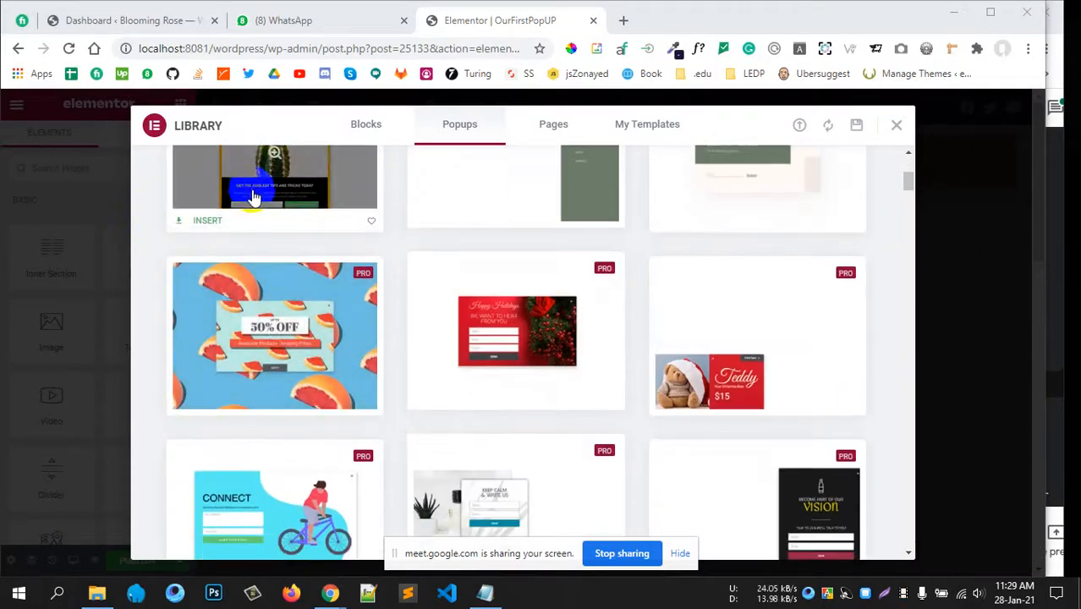
{"action": "scroll", "coordinate": [254, 193], "scroll_direction": "up", "scroll_amount": 1}
{"action": "scroll", "coordinate": [677, 270], "scroll_direction": "up", "scroll_amount": 1}
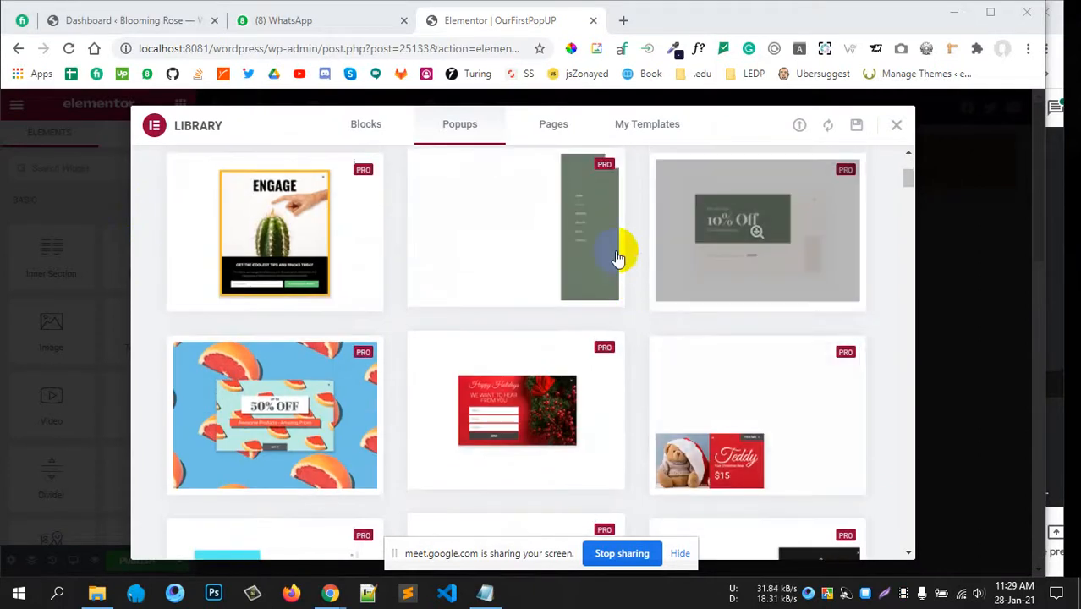
{"action": "scroll", "coordinate": [584, 321], "scroll_direction": "up", "scroll_amount": 2}
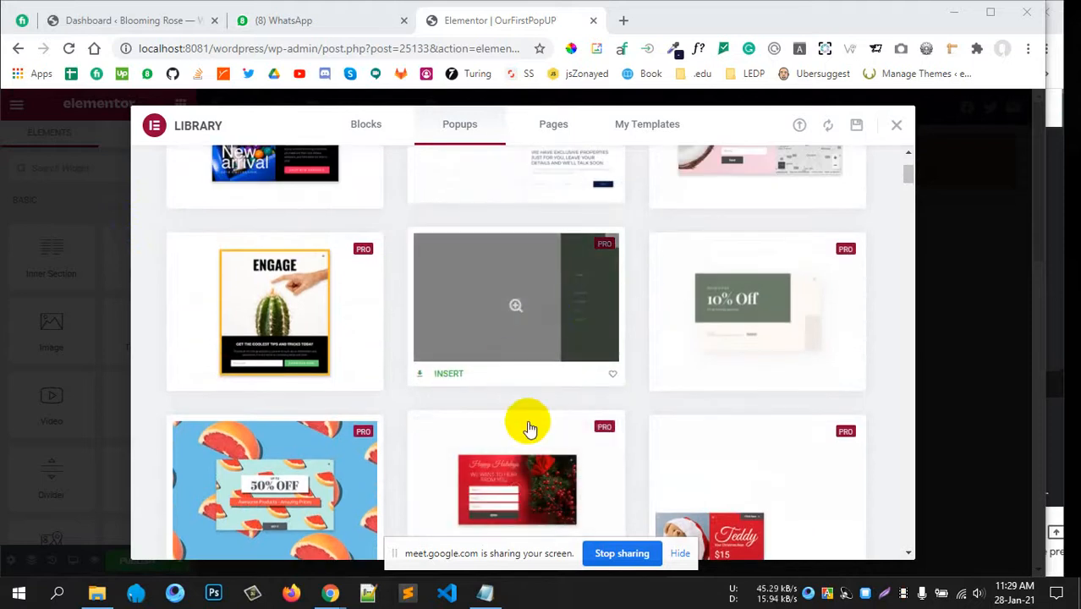
{"action": "scroll", "coordinate": [558, 406], "scroll_direction": "down", "scroll_amount": 6}
{"action": "scroll", "coordinate": [558, 405], "scroll_direction": "up", "scroll_amount": 5}
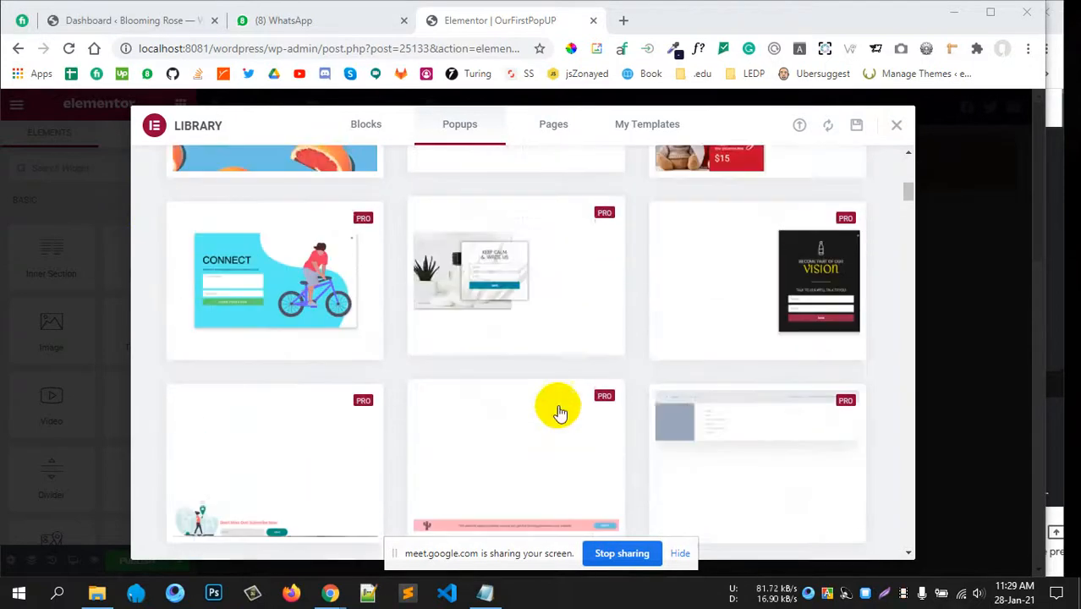
{"action": "scroll", "coordinate": [554, 338], "scroll_direction": "up", "scroll_amount": 2}
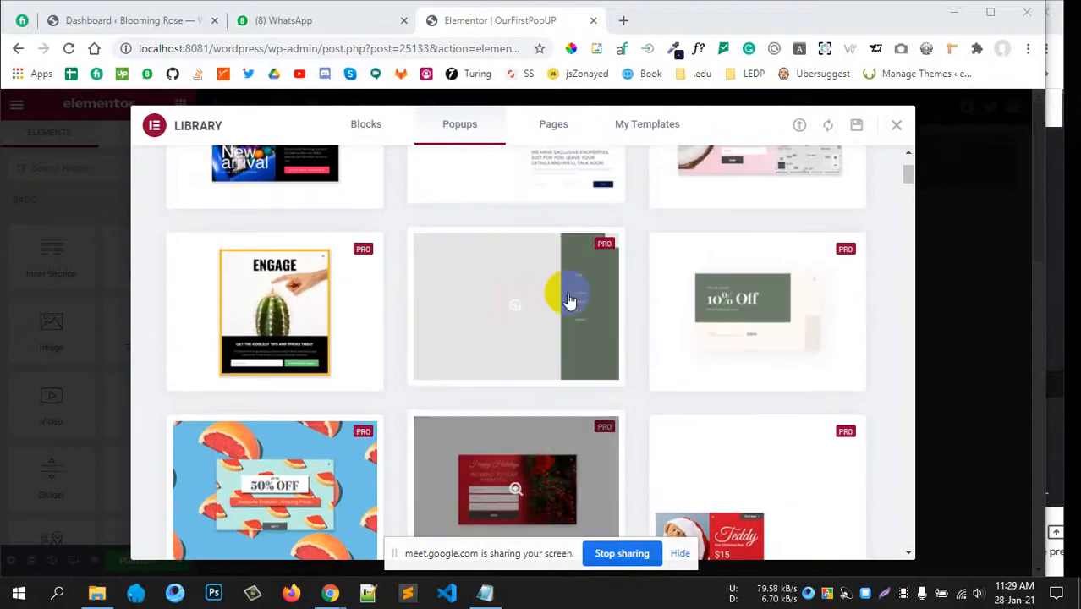
{"action": "scroll", "coordinate": [627, 371], "scroll_direction": "down", "scroll_amount": 5}
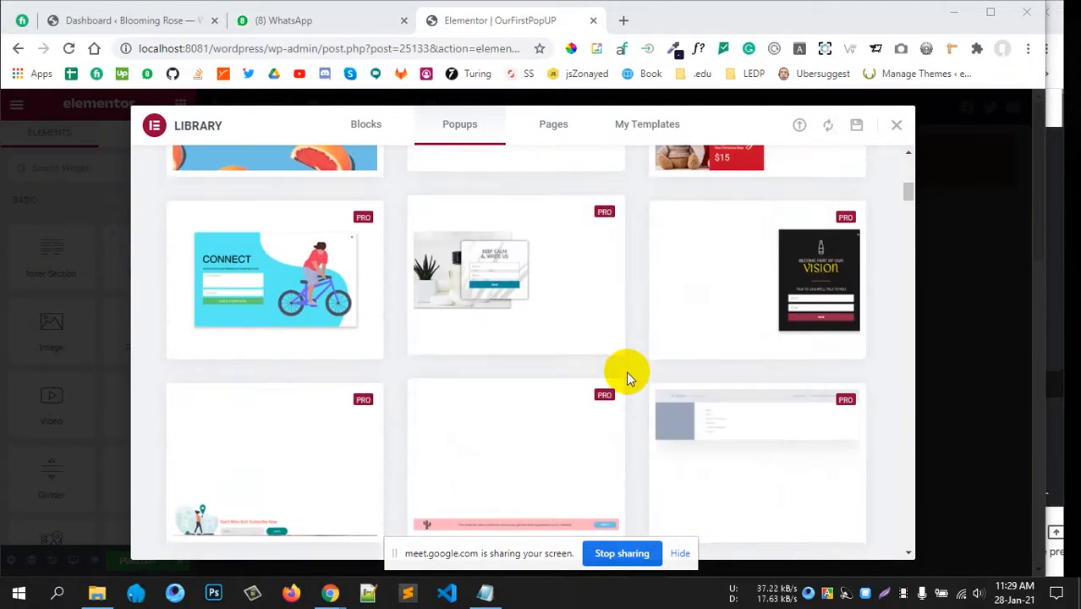
{"action": "scroll", "coordinate": [626, 370], "scroll_direction": "down", "scroll_amount": 4}
{"action": "scroll", "coordinate": [612, 340], "scroll_direction": "up", "scroll_amount": 8}
{"action": "scroll", "coordinate": [592, 363], "scroll_direction": "up", "scroll_amount": 1}
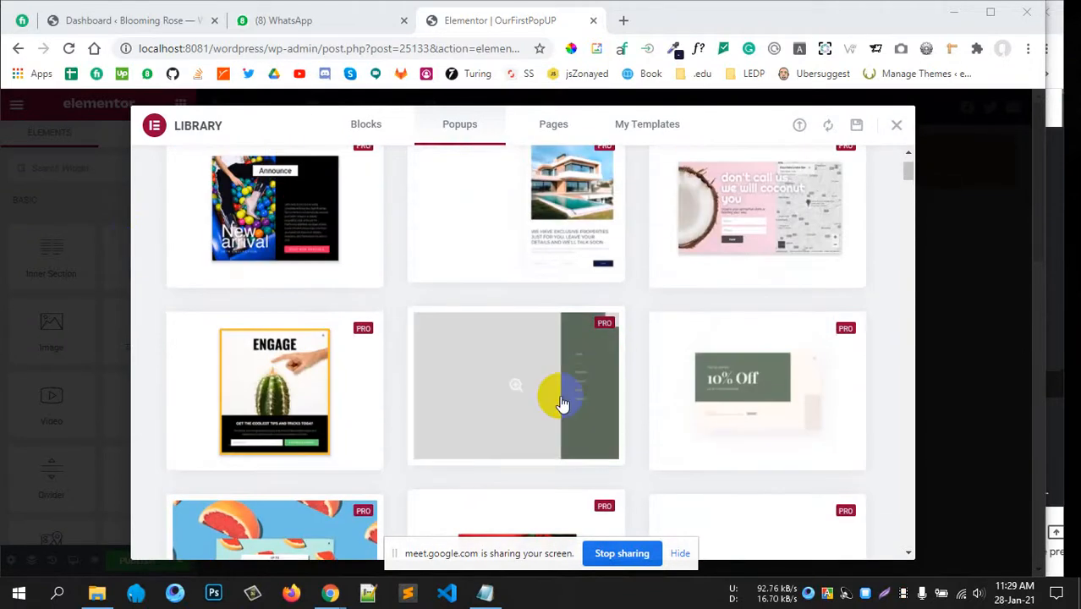
{"action": "scroll", "coordinate": [489, 357], "scroll_direction": "down", "scroll_amount": 6}
{"action": "scroll", "coordinate": [671, 323], "scroll_direction": "down", "scroll_amount": 6}
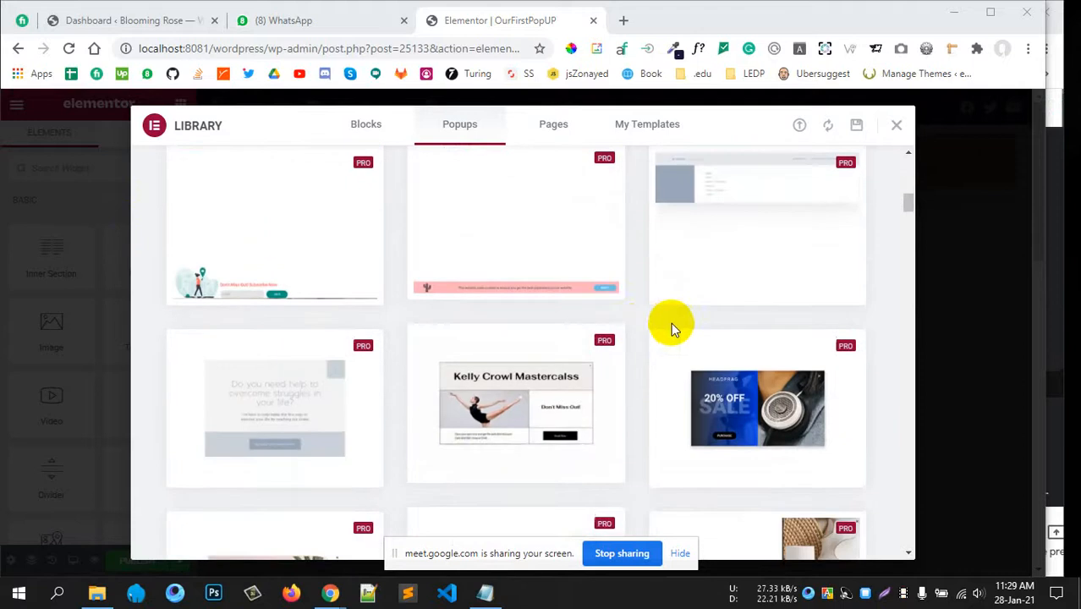
{"action": "scroll", "coordinate": [652, 338], "scroll_direction": "down", "scroll_amount": 8}
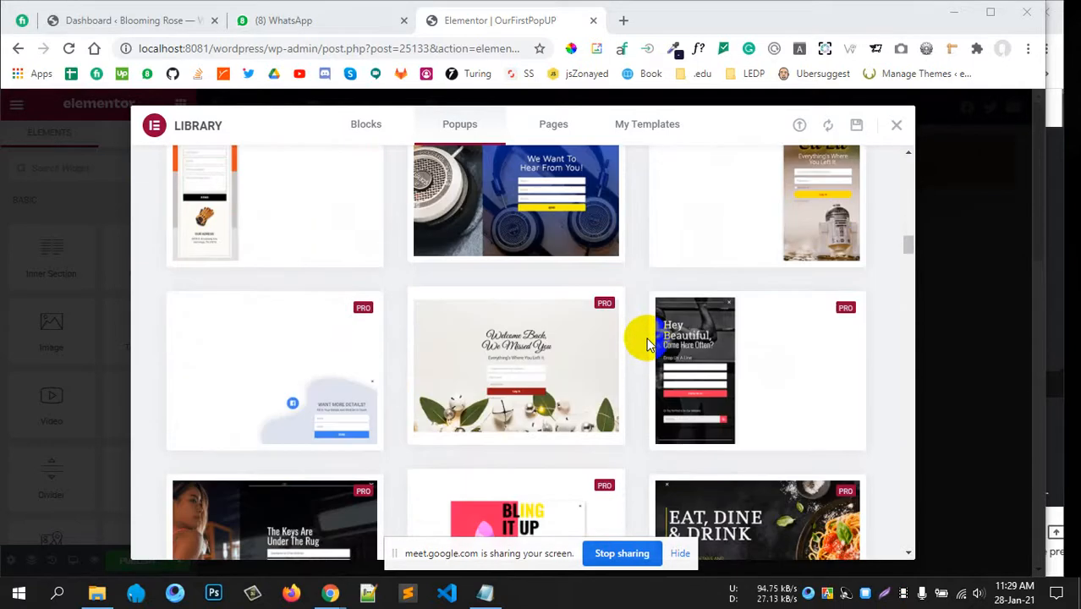
{"action": "scroll", "coordinate": [648, 344], "scroll_direction": "down", "scroll_amount": 3}
{"action": "scroll", "coordinate": [648, 341], "scroll_direction": "down", "scroll_amount": 3}
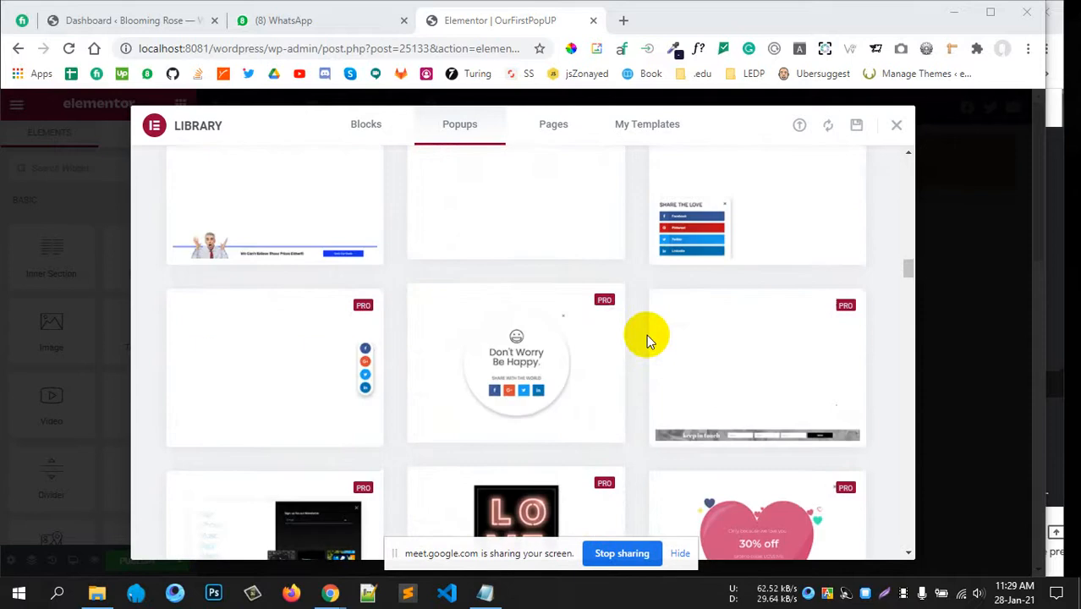
{"action": "scroll", "coordinate": [646, 334], "scroll_direction": "down", "scroll_amount": 5}
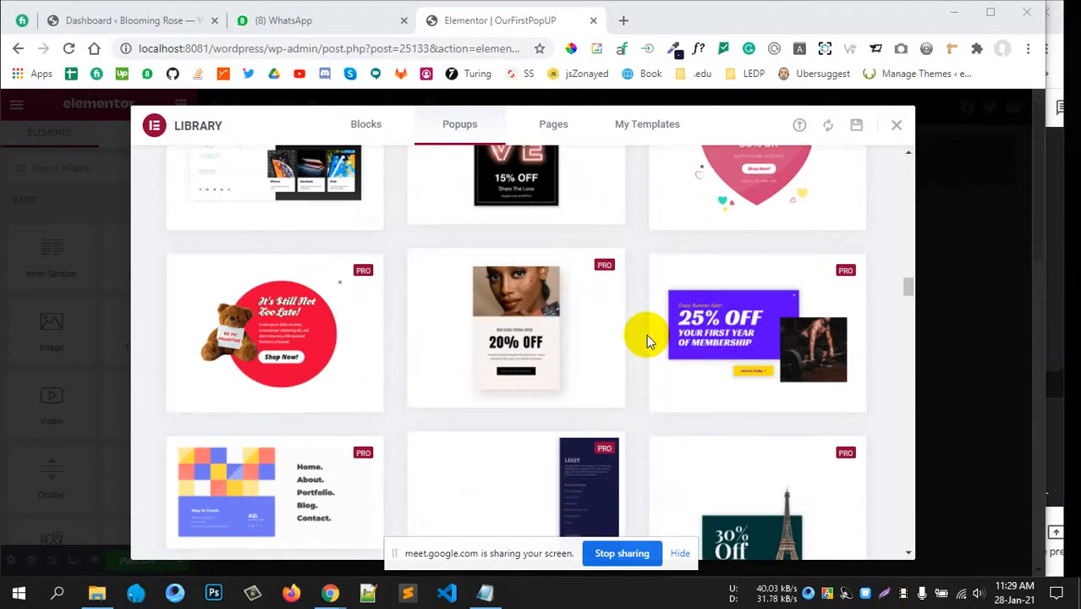
{"action": "scroll", "coordinate": [644, 336], "scroll_direction": "down", "scroll_amount": 5}
{"action": "scroll", "coordinate": [636, 340], "scroll_direction": "up", "scroll_amount": 2}
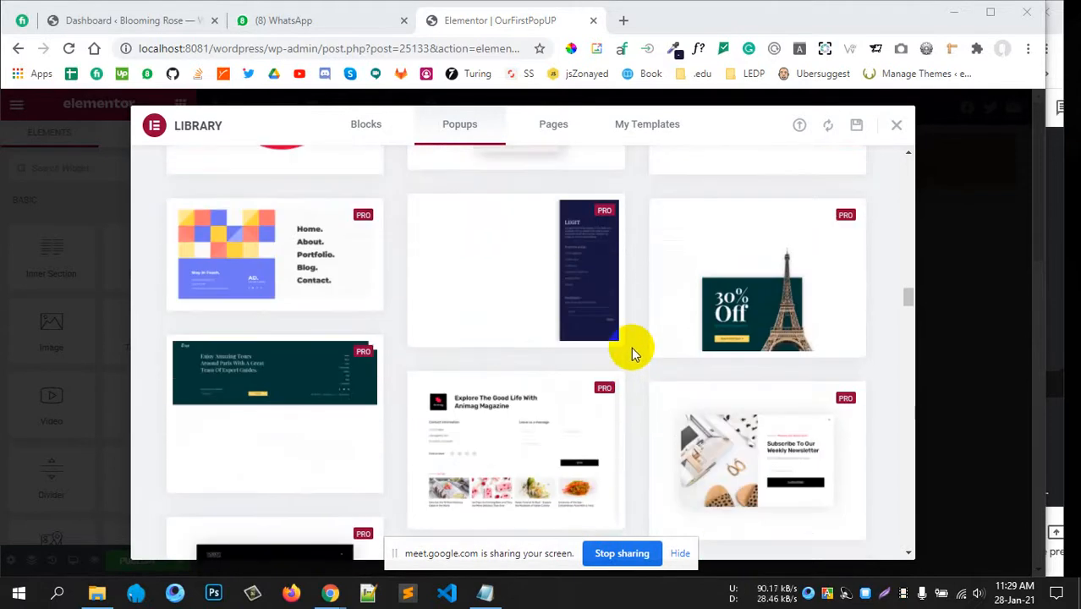
{"action": "scroll", "coordinate": [627, 354], "scroll_direction": "down", "scroll_amount": 3}
{"action": "scroll", "coordinate": [623, 338], "scroll_direction": "up", "scroll_amount": 3}
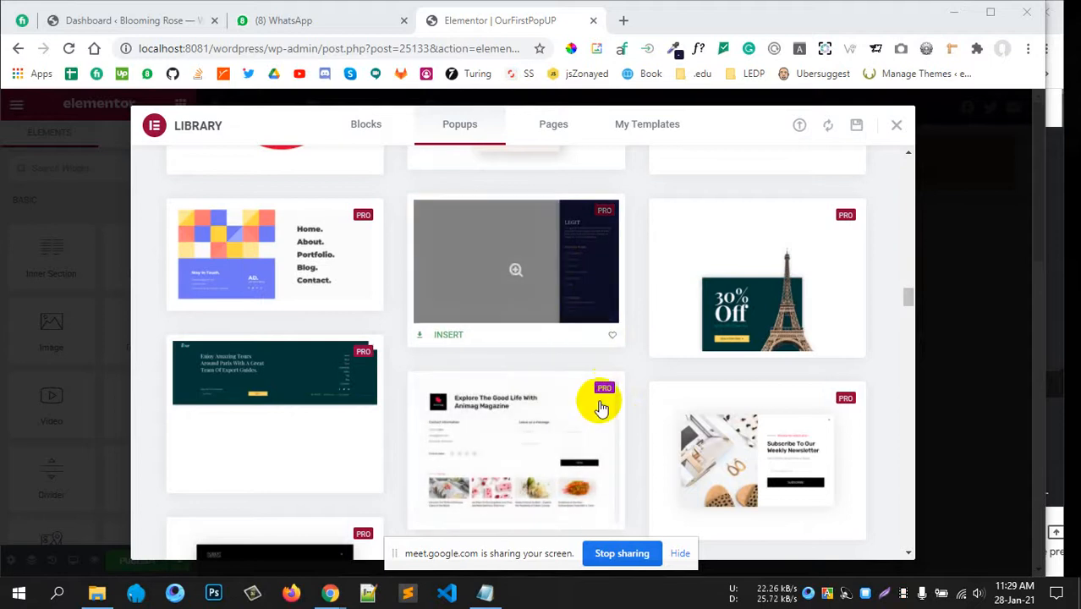
{"action": "scroll", "coordinate": [637, 458], "scroll_direction": "down", "scroll_amount": 2}
{"action": "scroll", "coordinate": [638, 459], "scroll_direction": "up", "scroll_amount": 2}
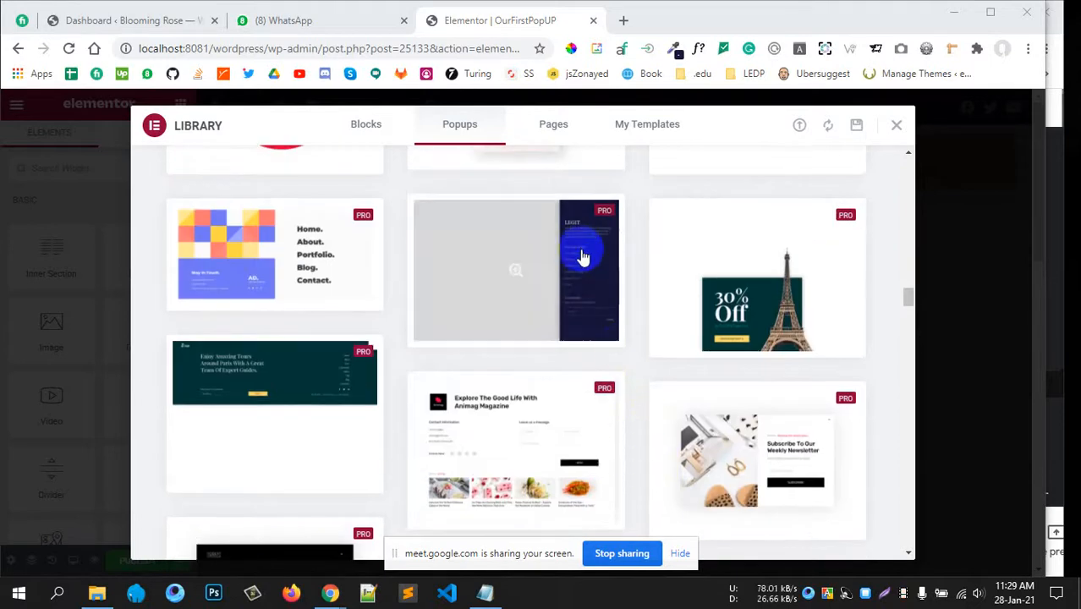
{"action": "scroll", "coordinate": [652, 429], "scroll_direction": "down", "scroll_amount": 6}
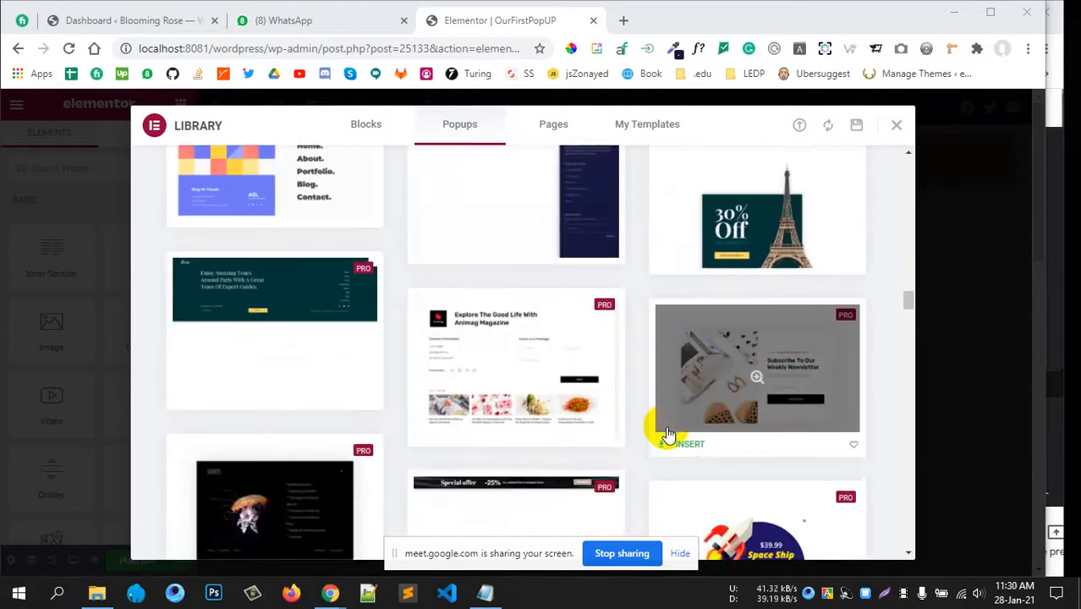
{"action": "scroll", "coordinate": [473, 367], "scroll_direction": "down", "scroll_amount": 10}
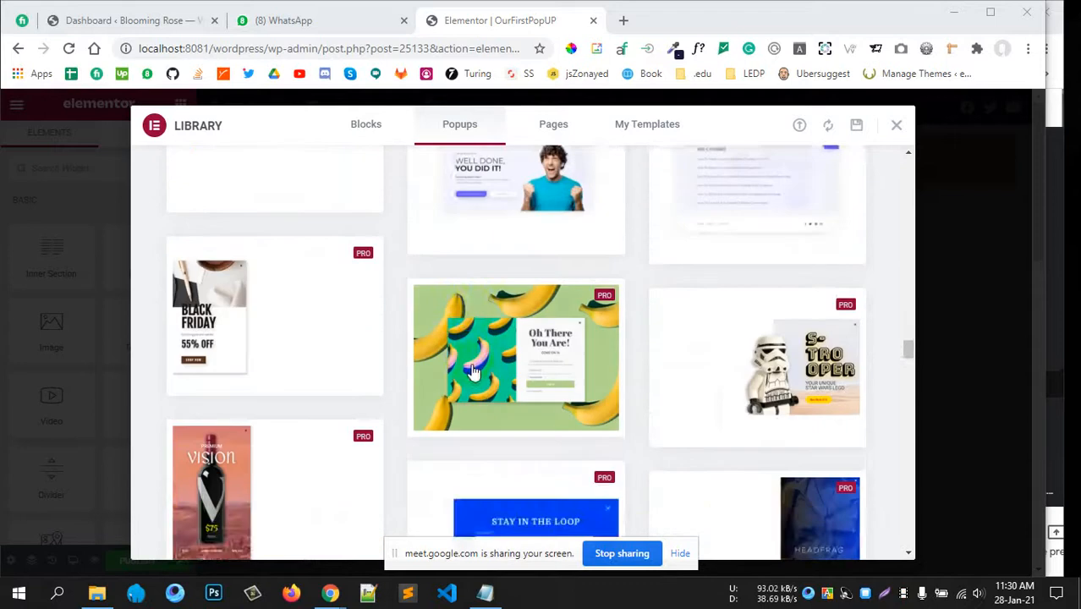
{"action": "scroll", "coordinate": [472, 367], "scroll_direction": "down", "scroll_amount": 10}
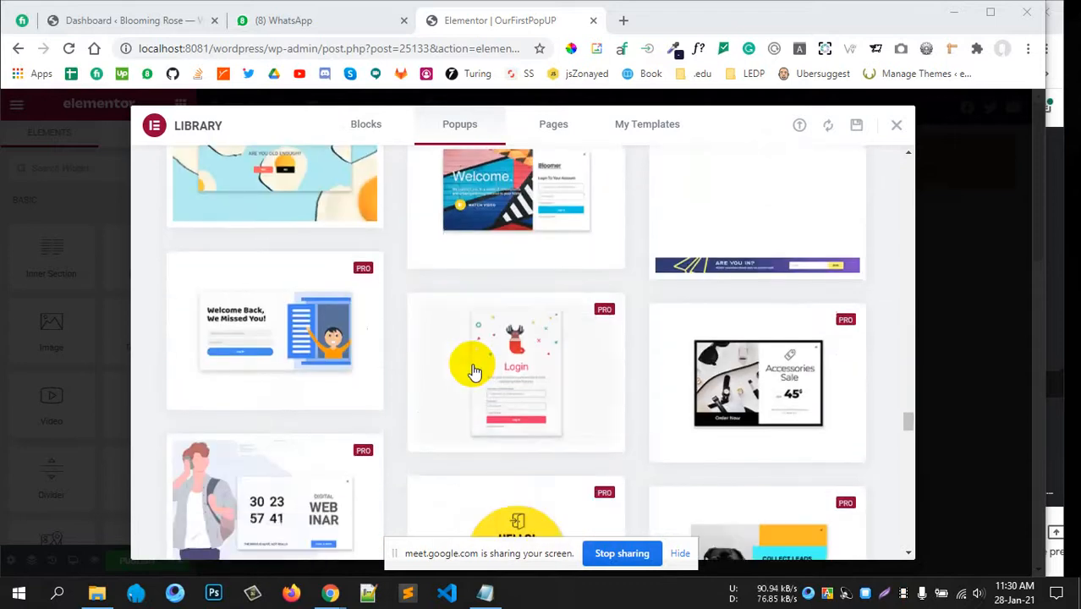
{"action": "scroll", "coordinate": [483, 374], "scroll_direction": "down", "scroll_amount": 10}
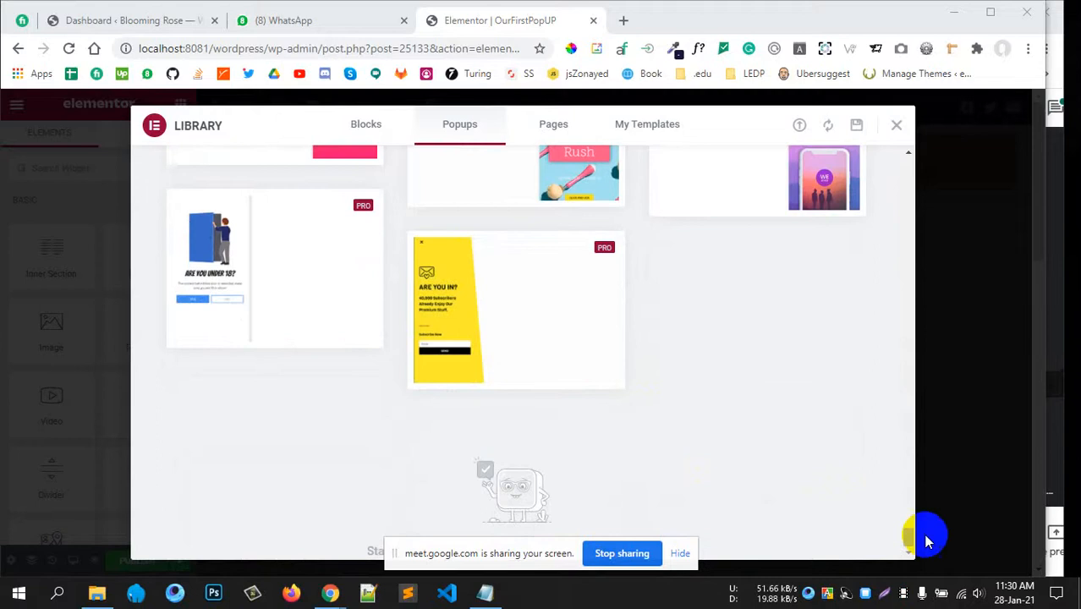
- Close the template library without inserting a design and add a Heading widget to the empty popup
{"action": "left_click_drag", "start_coordinate": [906, 535], "coordinate": [895, 205]}
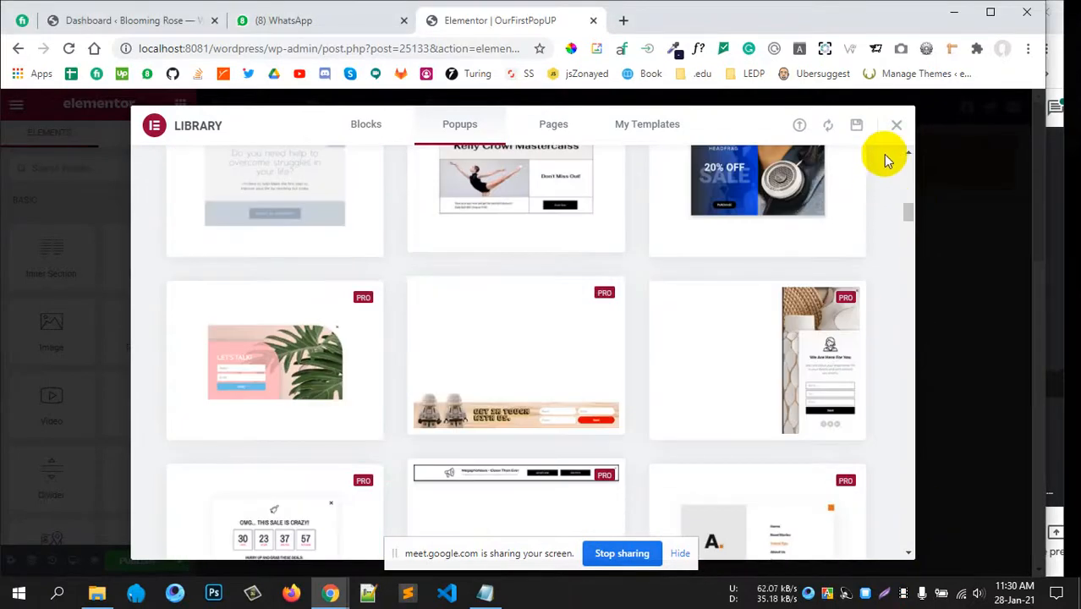
{"action": "left_click", "coordinate": [896, 125]}
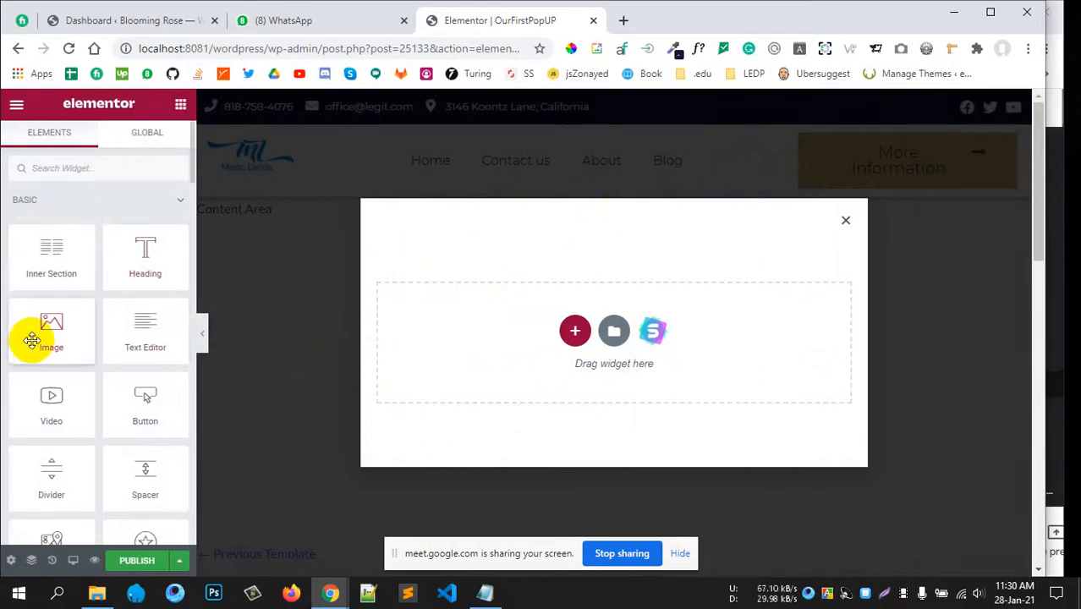
{"action": "scroll", "coordinate": [32, 340], "scroll_direction": "down", "scroll_amount": 1}
{"action": "scroll", "coordinate": [31, 336], "scroll_direction": "up", "scroll_amount": 1}
{"action": "left_click_drag", "start_coordinate": [138, 248], "coordinate": [405, 367]}
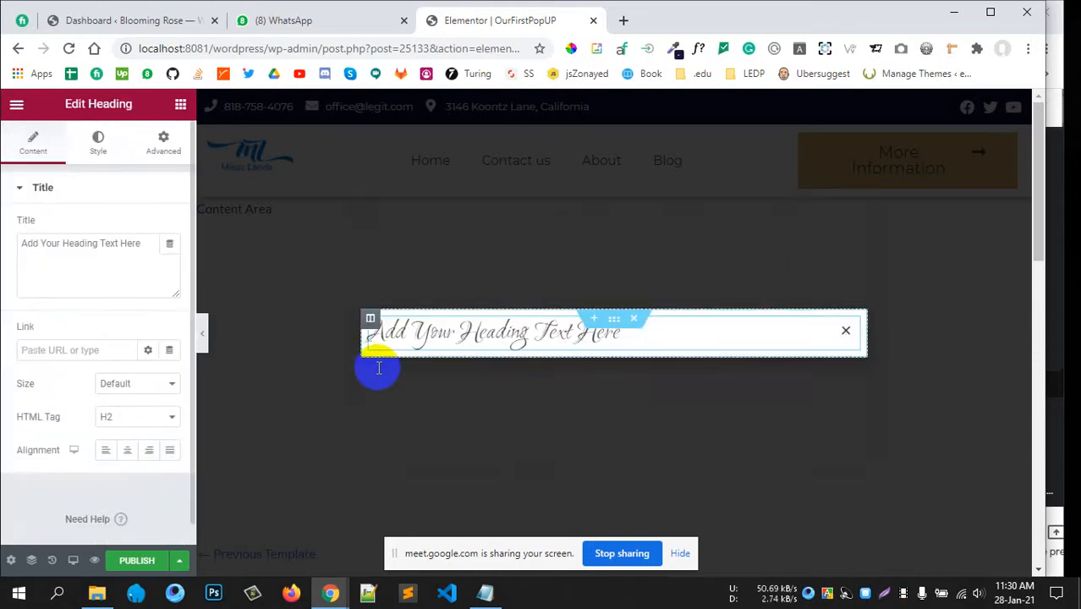
- Replace the heading's placeholder text with "Welcome to our website. Please spend more times here."
{"action": "left_click", "coordinate": [99, 243]}
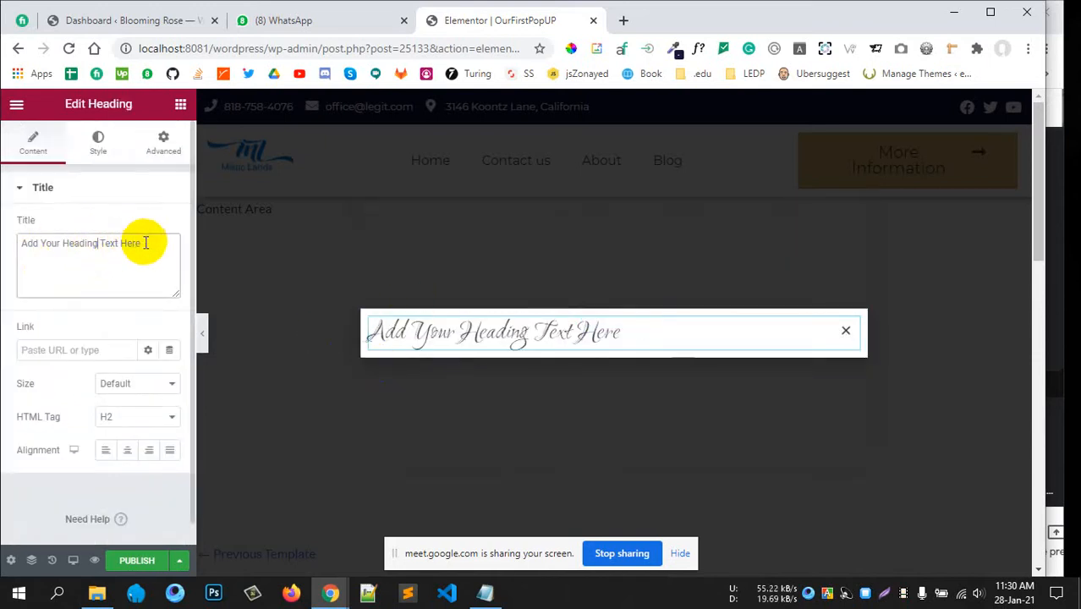
{"action": "left_click_drag", "start_coordinate": [145, 242], "coordinate": [5, 244]}
{"action": "type", "text": "Welcome"}
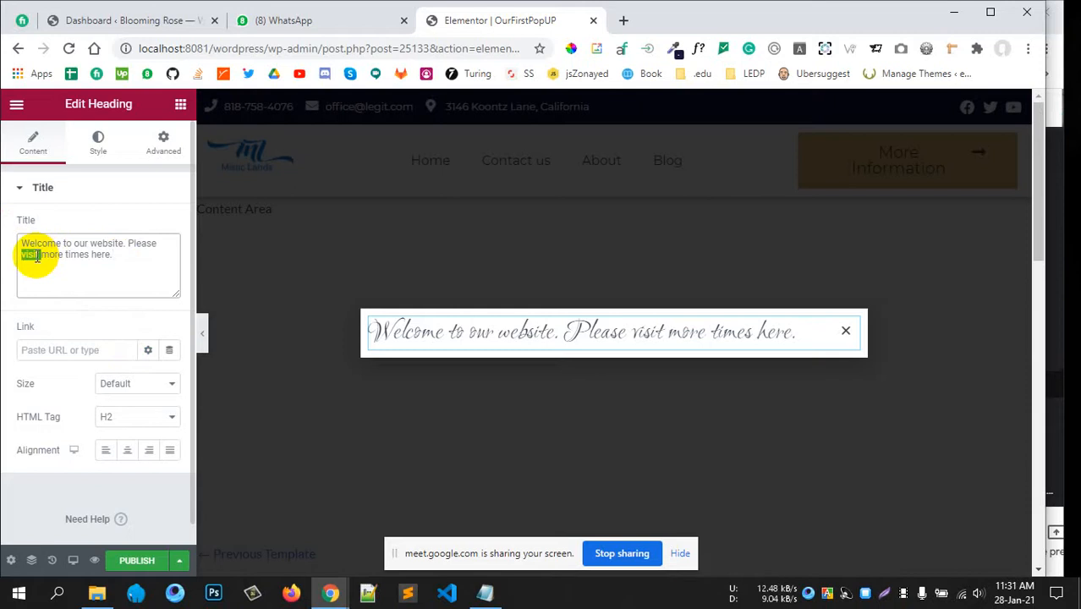
{"action": "type", "text": "spend"}
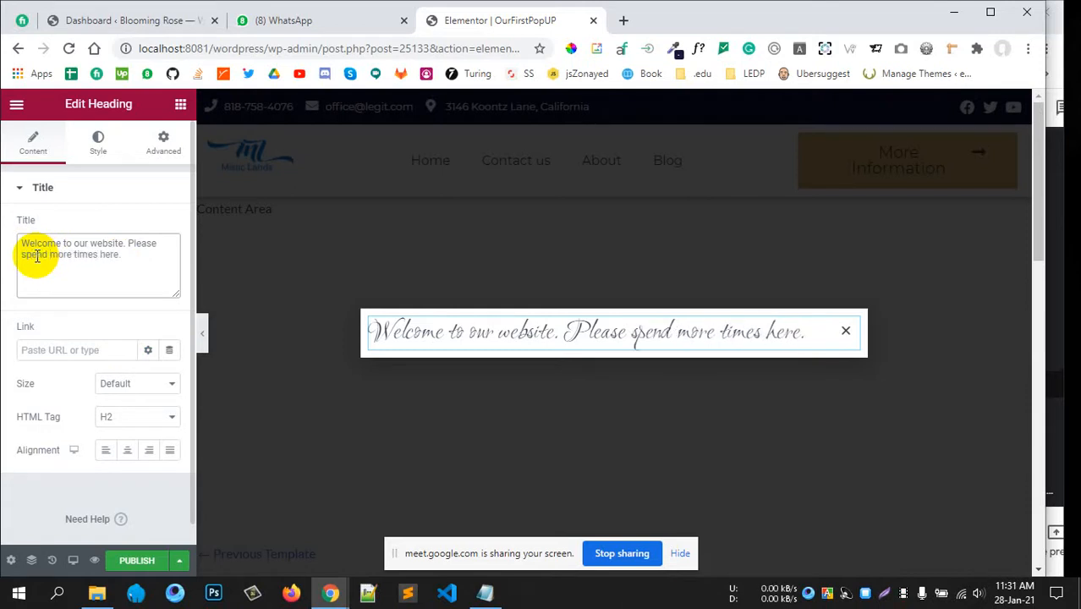
{"action": "left_click", "coordinate": [89, 262]}
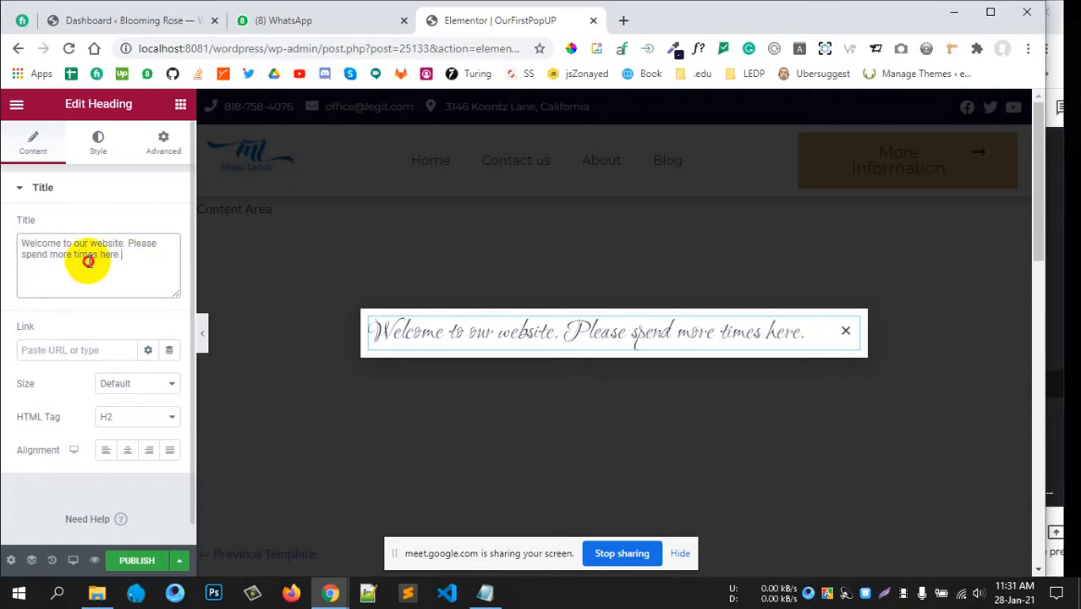
- Set the heading's HTML tag to H3 and center its alignment
{"action": "scroll", "coordinate": [111, 372], "scroll_direction": "down", "scroll_amount": 1}
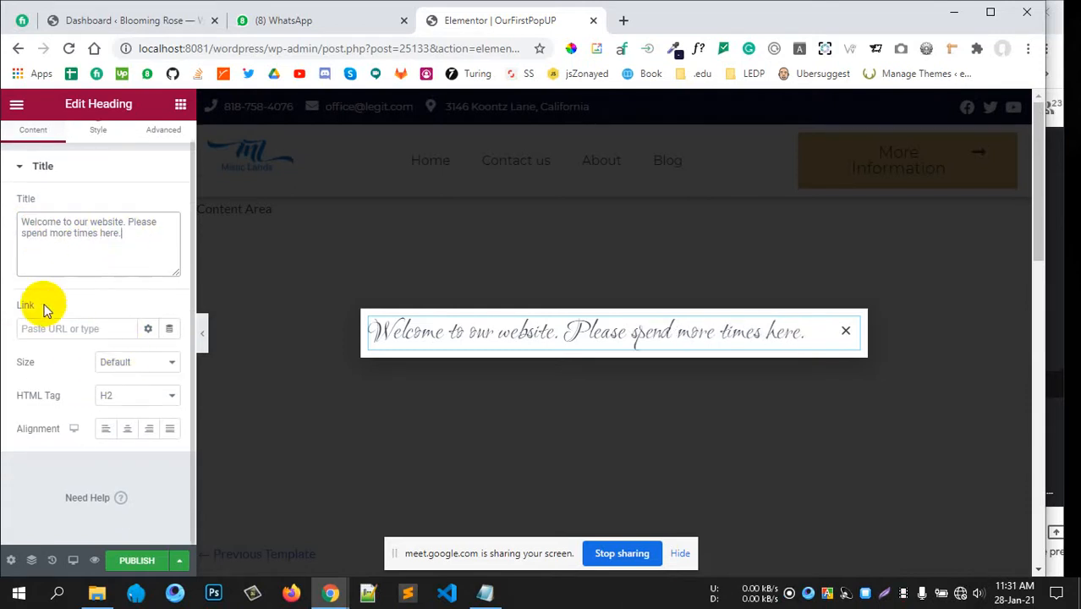
{"action": "left_click", "coordinate": [123, 394]}
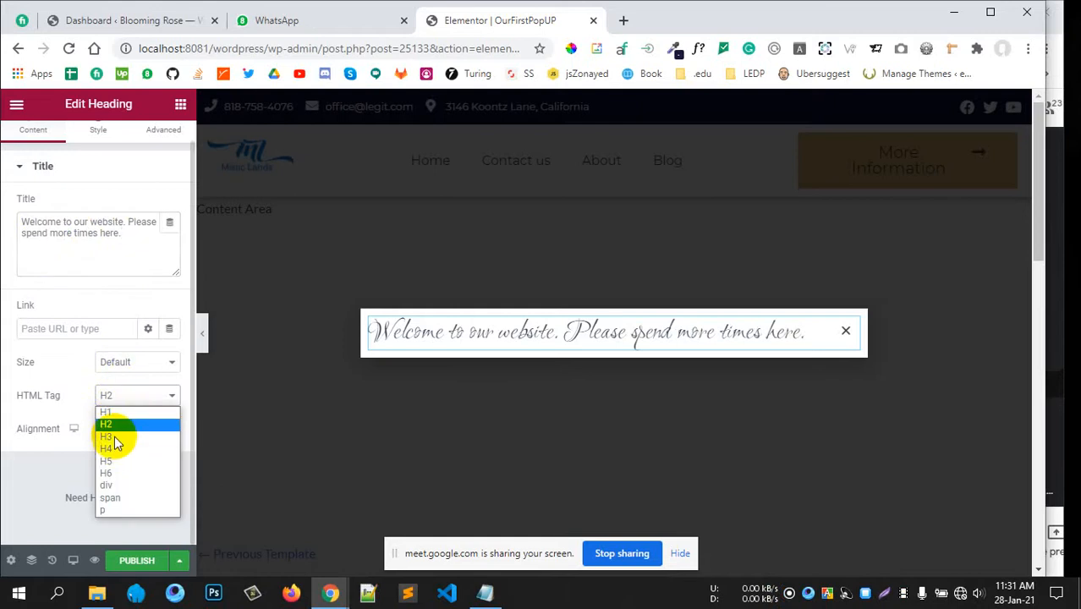
{"action": "left_click", "coordinate": [115, 436]}
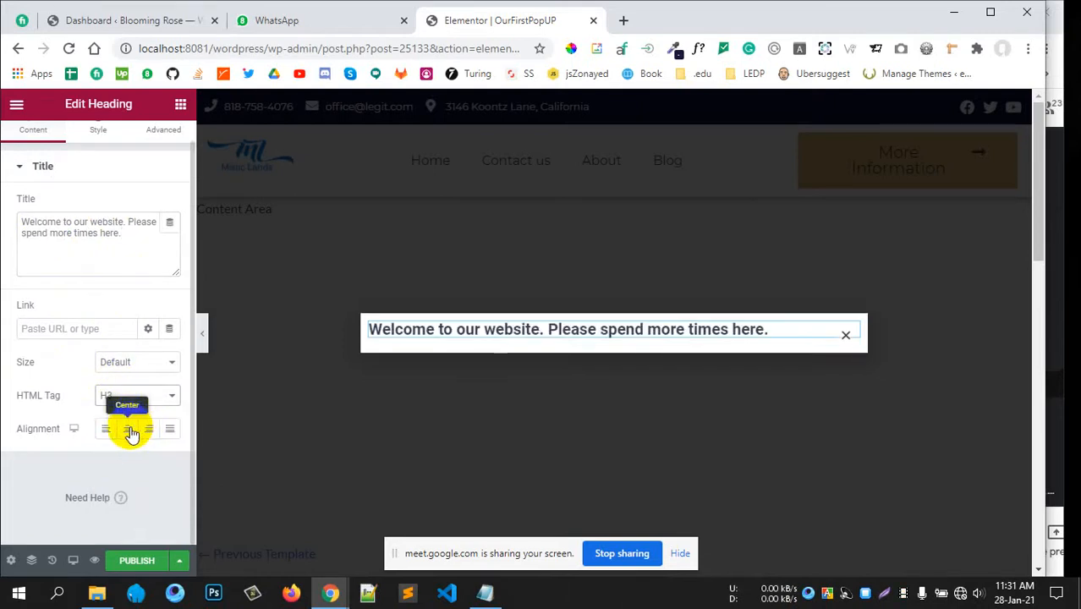
{"action": "left_click", "coordinate": [129, 430]}
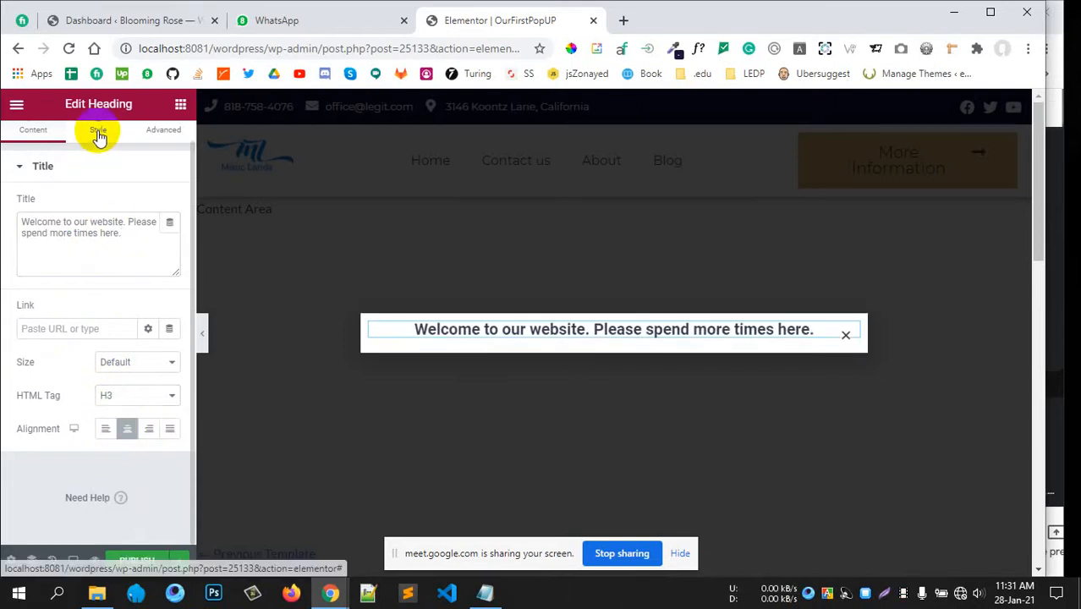
- Set the heading's padding to 41 px on all four sides with the values linked together
{"action": "left_click", "coordinate": [161, 152]}
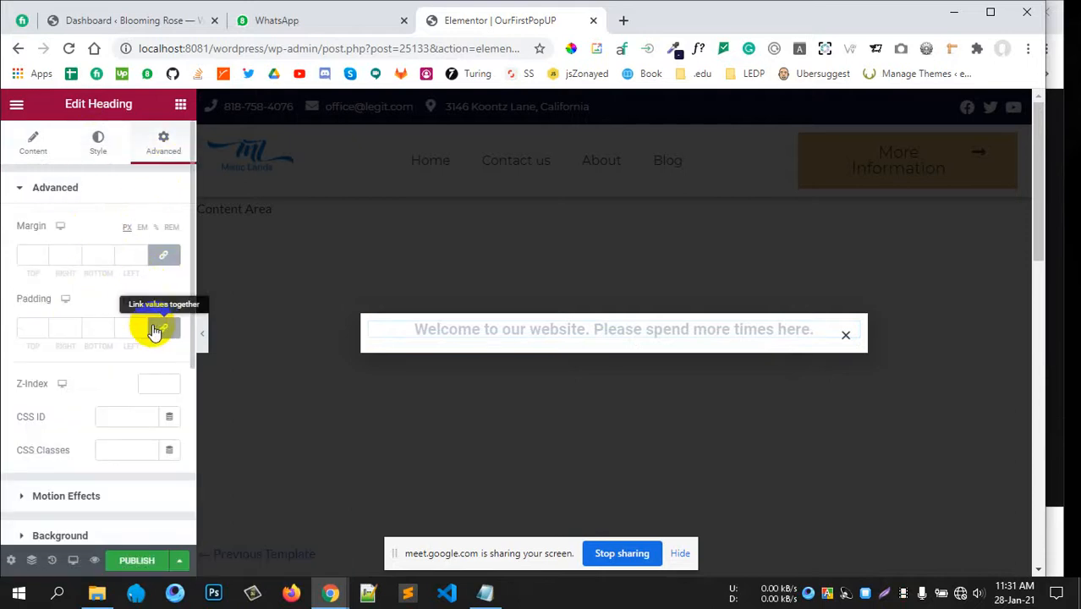
{"action": "left_click", "coordinate": [42, 326]}
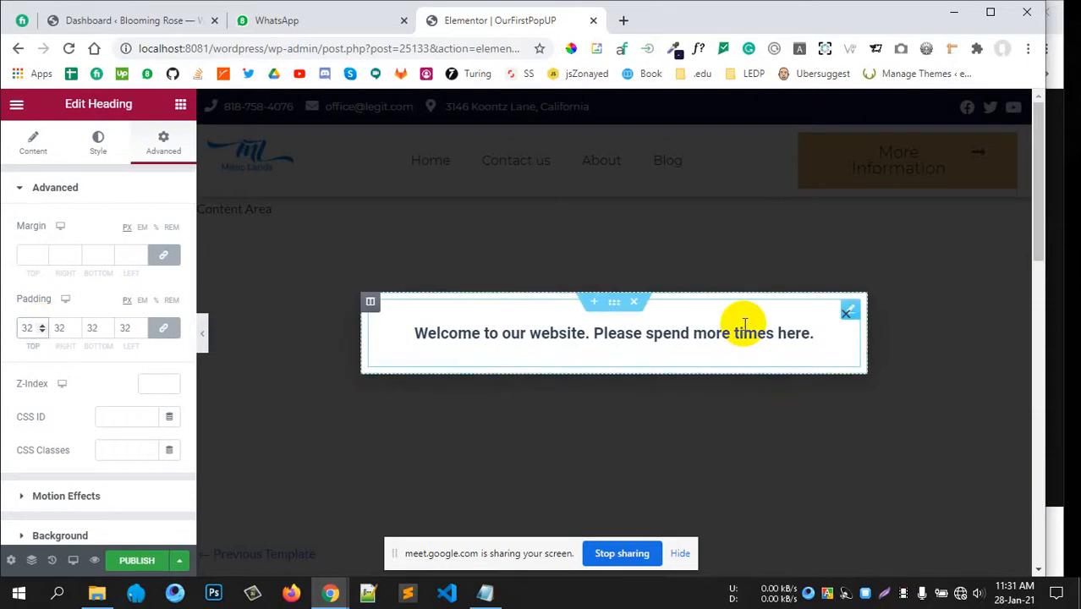
{"action": "left_click", "coordinate": [141, 324]}
{"action": "left_click", "coordinate": [140, 325]}
{"action": "left_click", "coordinate": [140, 325]}
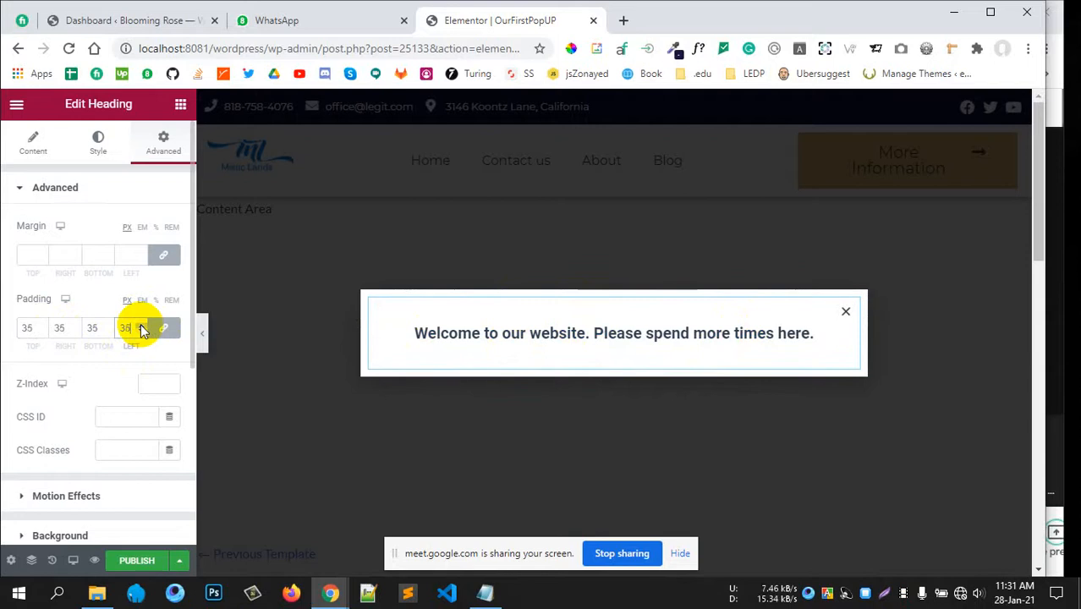
{"action": "left_click", "coordinate": [141, 324]}
{"action": "left_click", "coordinate": [140, 325]}
{"action": "left_click", "coordinate": [140, 325]}
{"action": "left_click", "coordinate": [140, 325]}
{"action": "left_click", "coordinate": [140, 325]}
{"action": "left_click", "coordinate": [140, 324]}
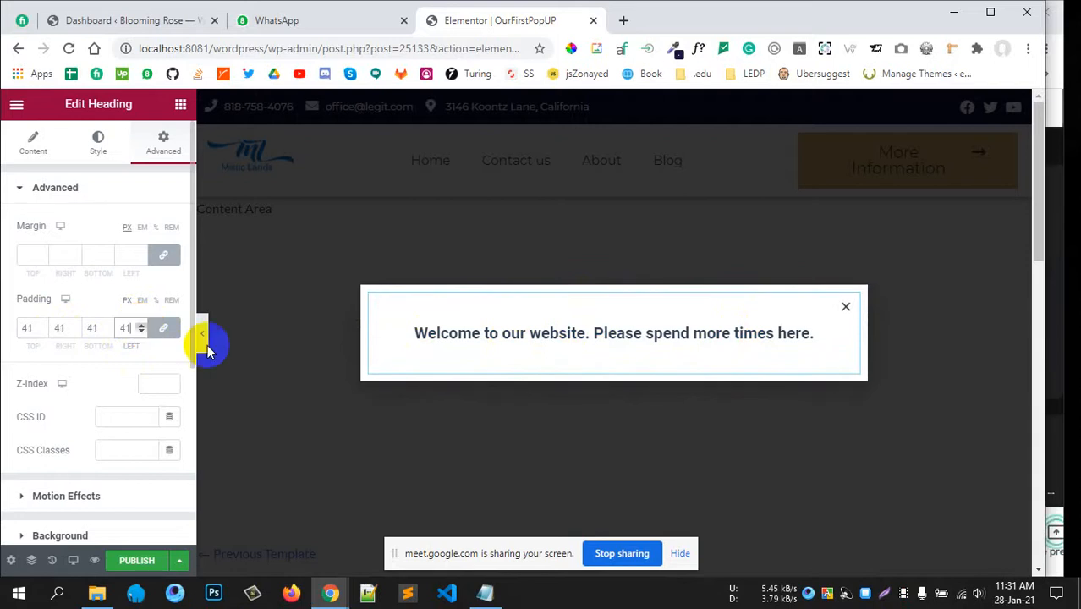
- Change the heading's typography font family to Montserrat
{"action": "left_click", "coordinate": [93, 140]}
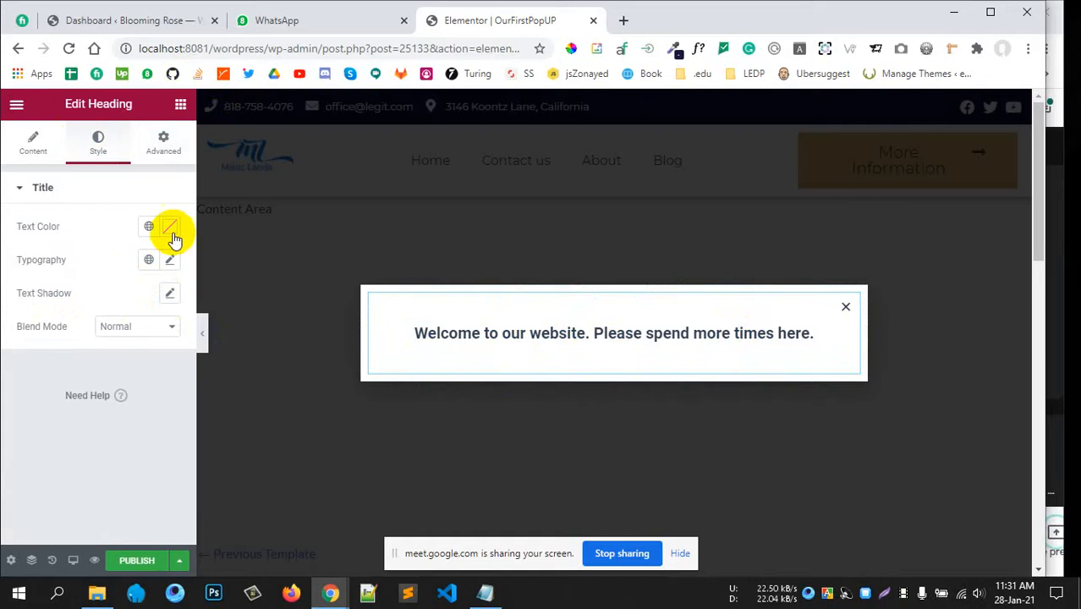
{"action": "left_click", "coordinate": [170, 261]}
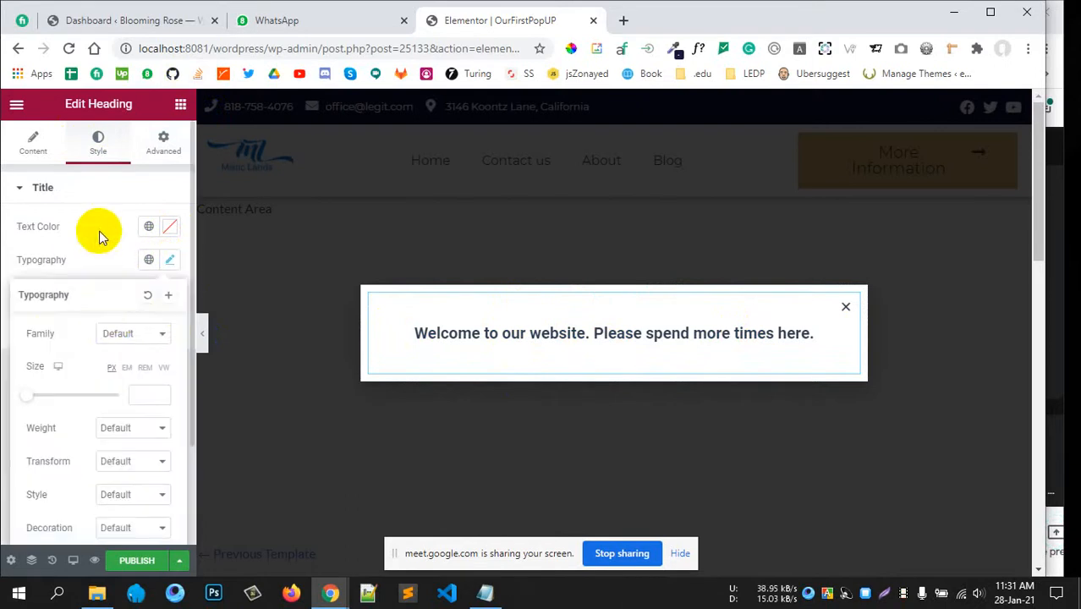
{"action": "scroll", "coordinate": [99, 231], "scroll_direction": "down", "scroll_amount": 2}
{"action": "left_click", "coordinate": [128, 207]}
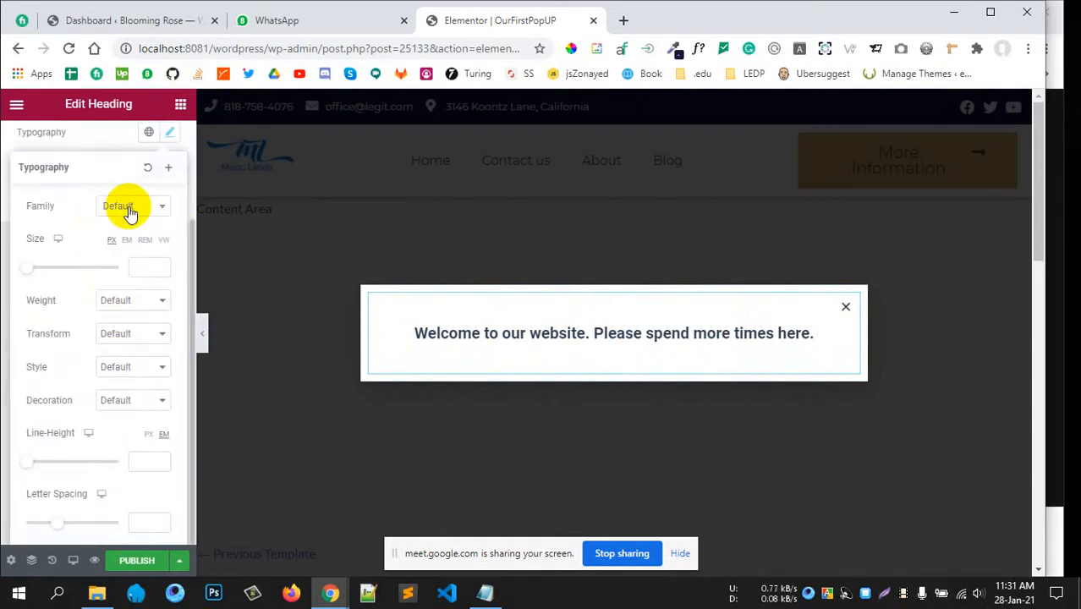
{"action": "left_click", "coordinate": [132, 212]}
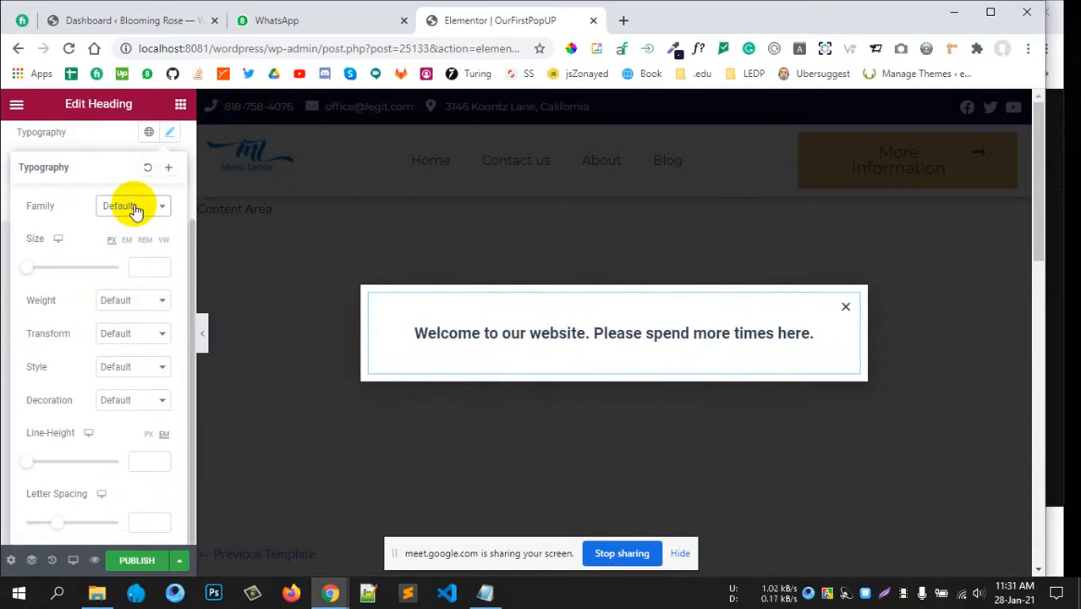
{"action": "left_click", "coordinate": [133, 211]}
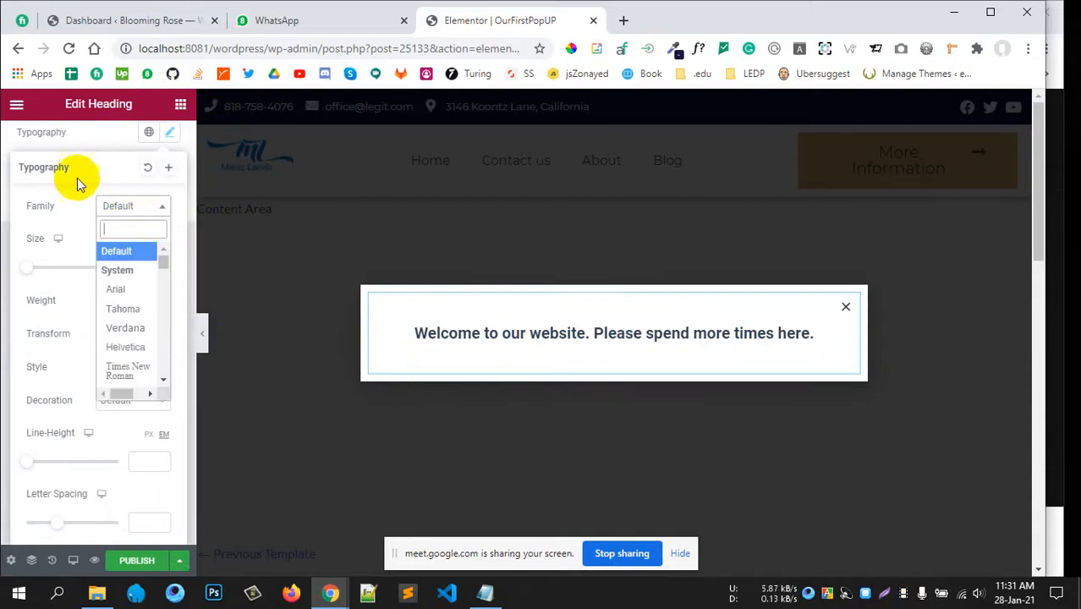
{"action": "type", "text": "no"}
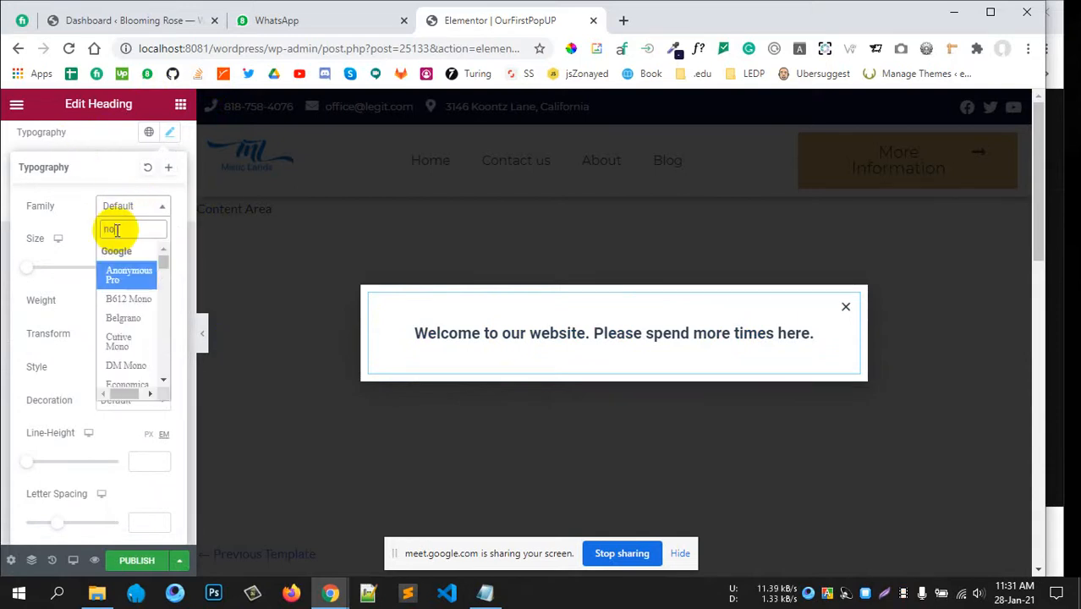
{"action": "key", "text": "BackSpace"}
{"action": "key", "text": "BackSpace"}
{"action": "type", "text": "mont"}
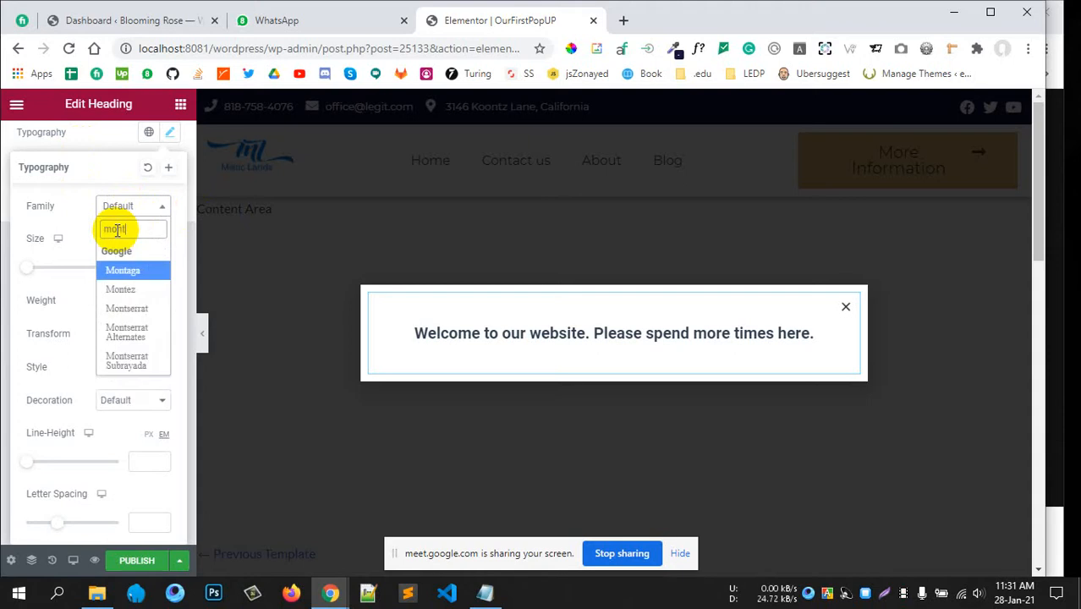
{"action": "left_click", "coordinate": [127, 309]}
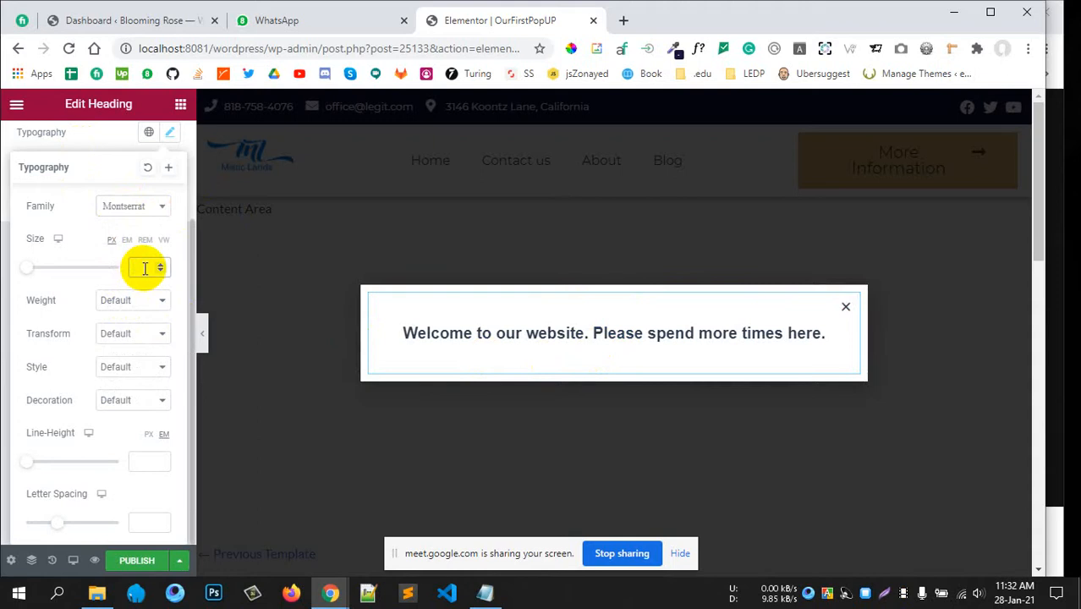
- Set the heading's font size to 23 px
{"action": "type", "text": "25"}
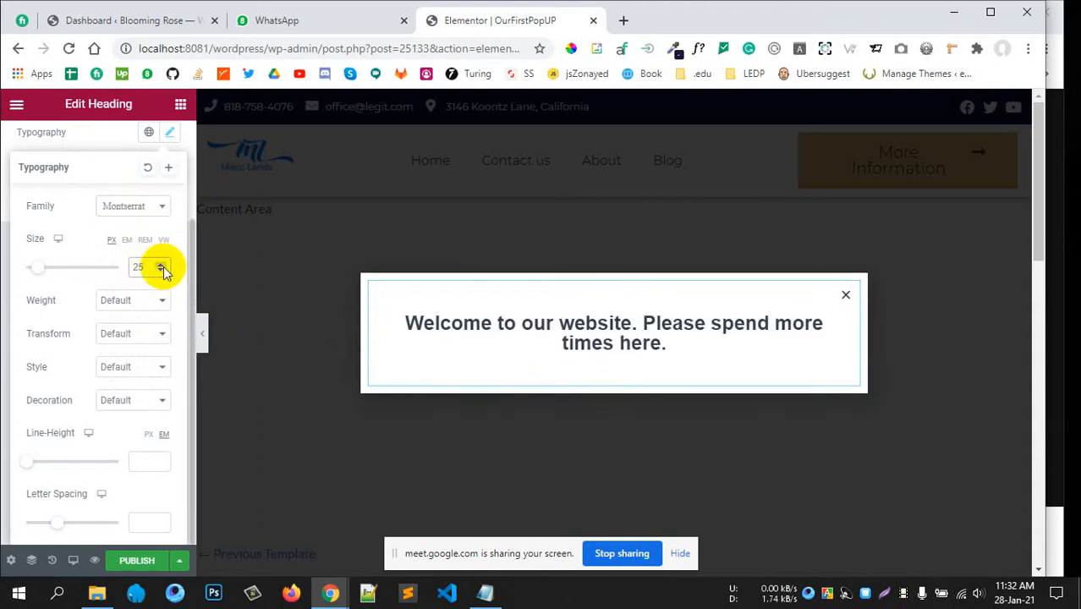
{"action": "left_click", "coordinate": [161, 269]}
{"action": "left_click", "coordinate": [162, 269]}
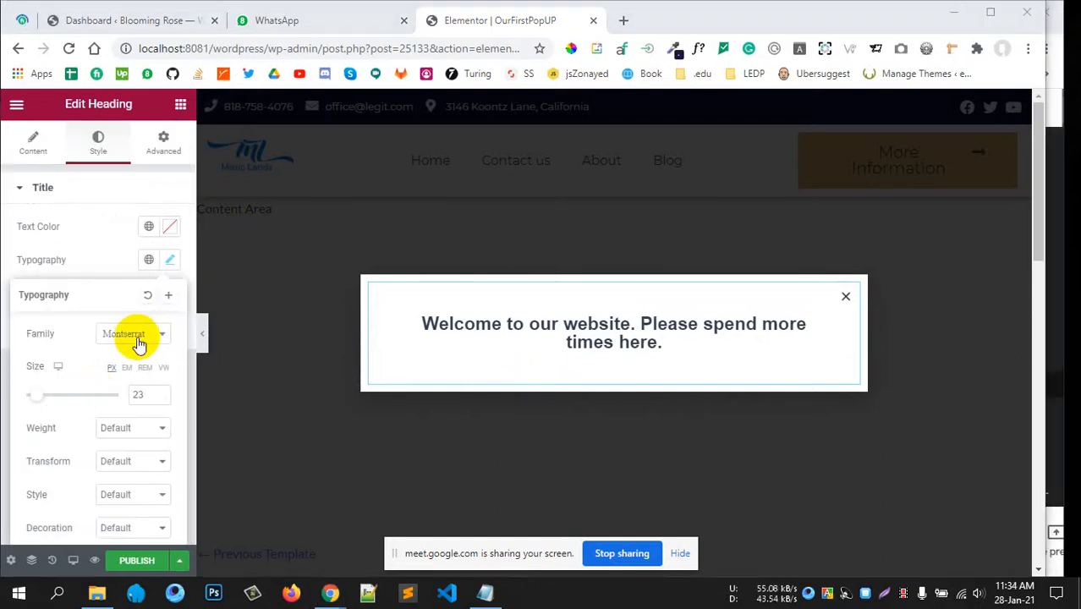
{"action": "left_click", "coordinate": [139, 394]}
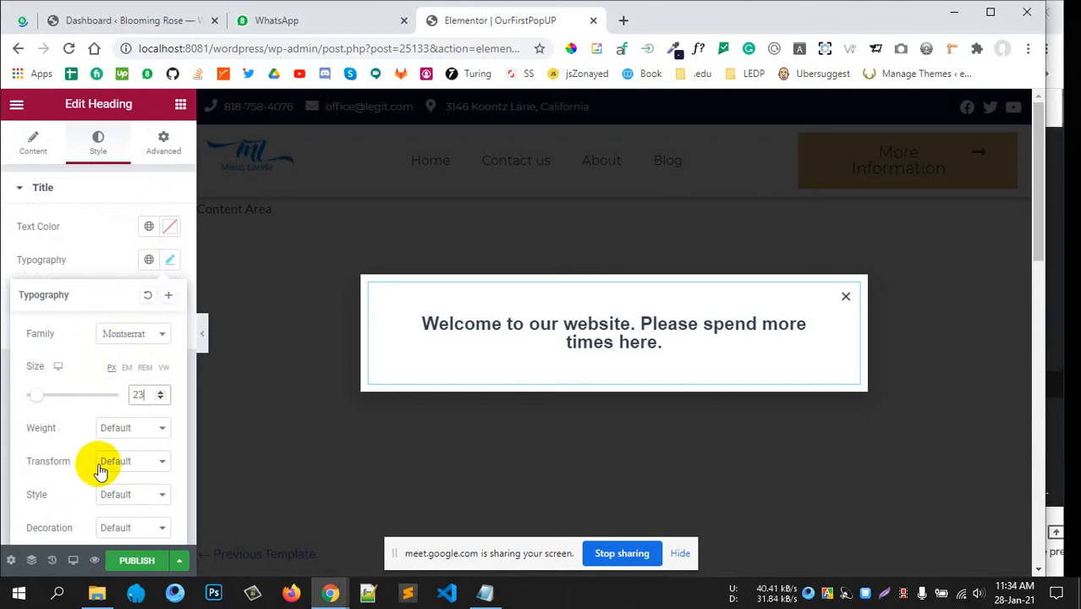
- Try font weight 300 on the heading, settle on 400, and close the typography settings
{"action": "scroll", "coordinate": [99, 471], "scroll_direction": "down", "scroll_amount": 3}
{"action": "left_click", "coordinate": [131, 301]}
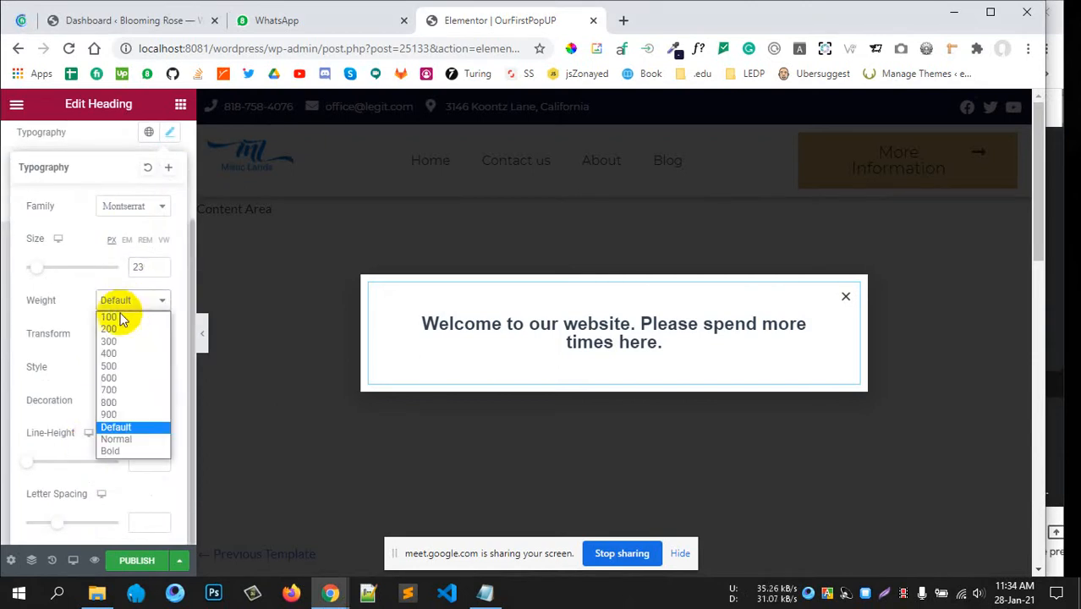
{"action": "left_click", "coordinate": [118, 344]}
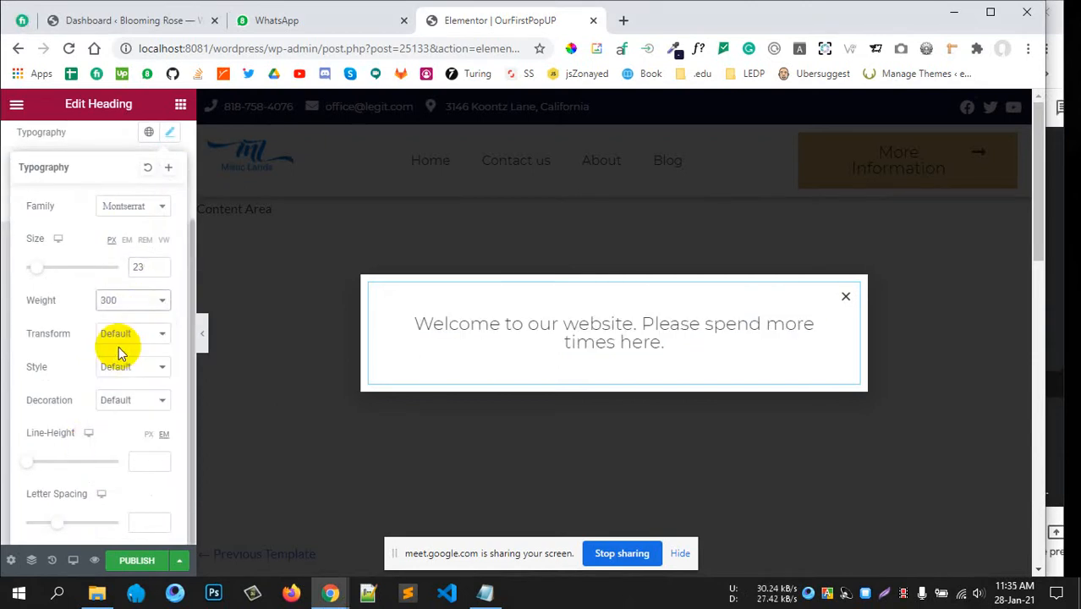
{"action": "left_click", "coordinate": [139, 305]}
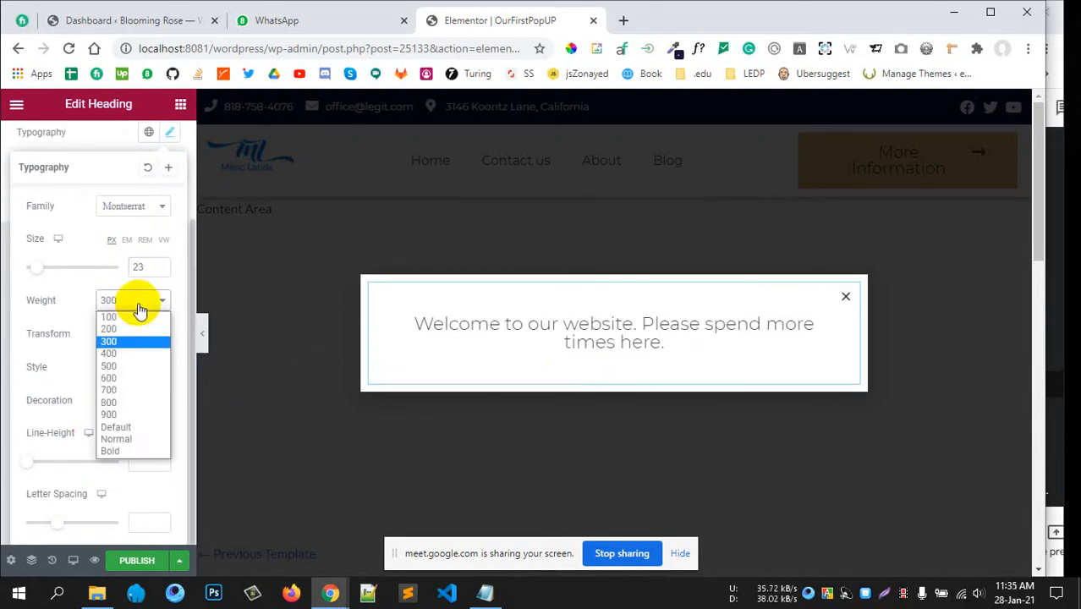
{"action": "left_click", "coordinate": [119, 353]}
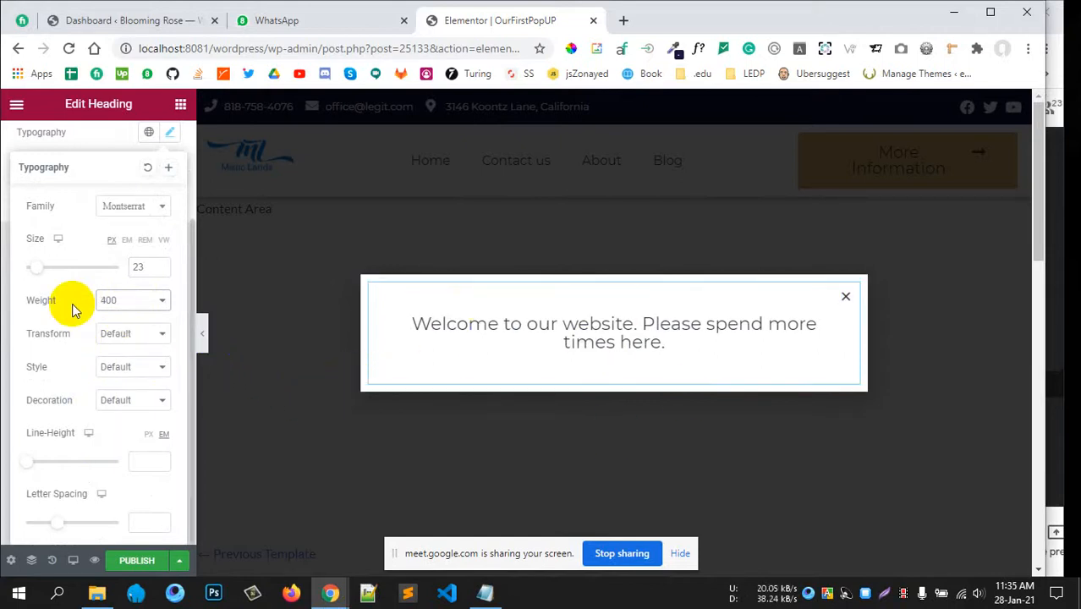
{"action": "left_click", "coordinate": [110, 148]}
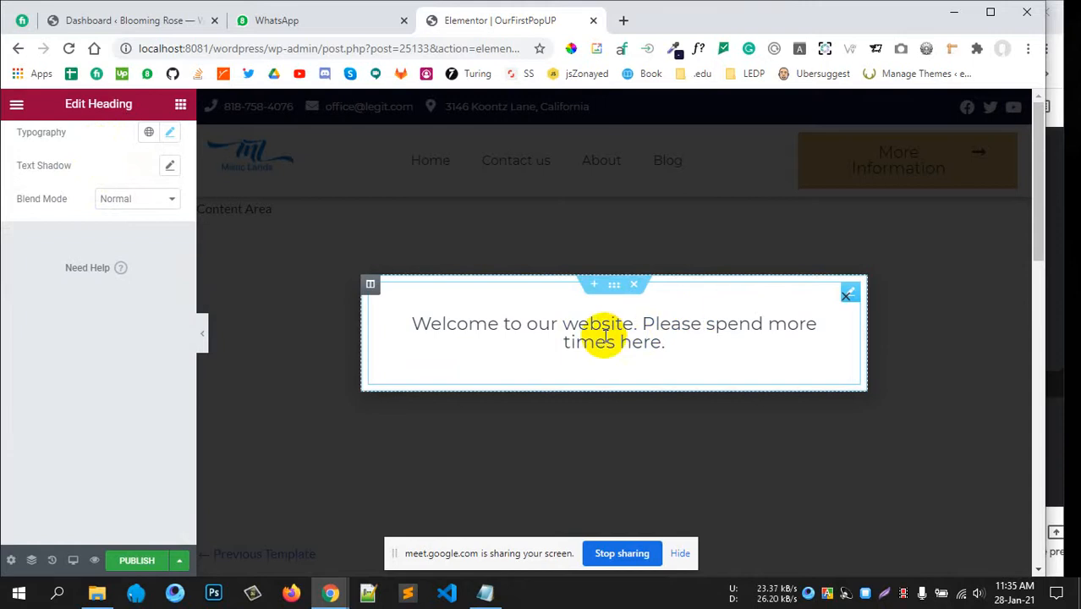
{"action": "left_click", "coordinate": [337, 313]}
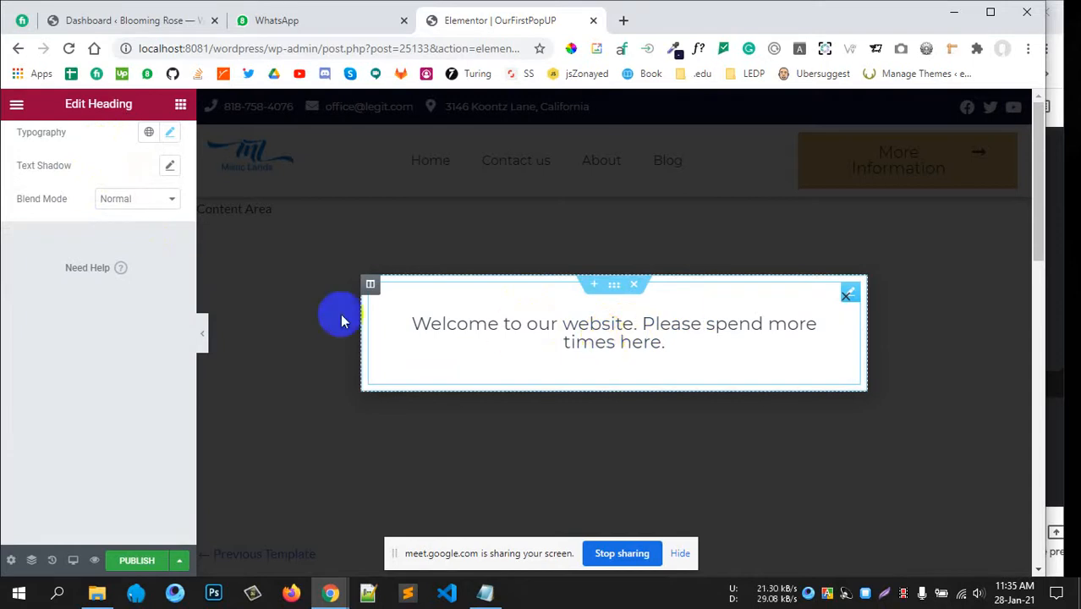
- Check the heading's content settings and return to the list of available widgets
{"action": "scroll", "coordinate": [169, 242], "scroll_direction": "up", "scroll_amount": 3}
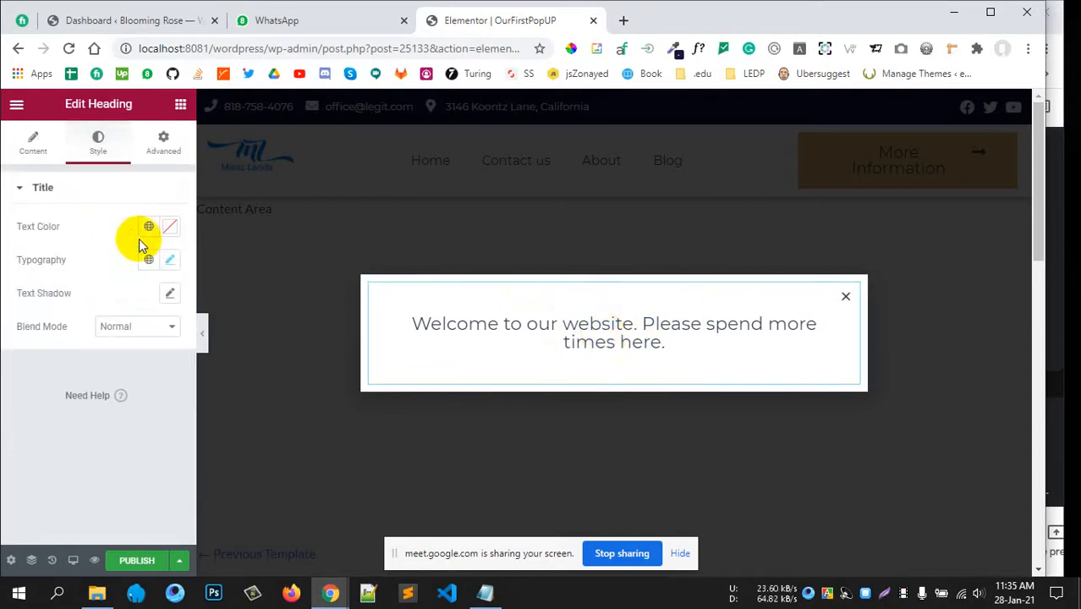
{"action": "left_click", "coordinate": [17, 151]}
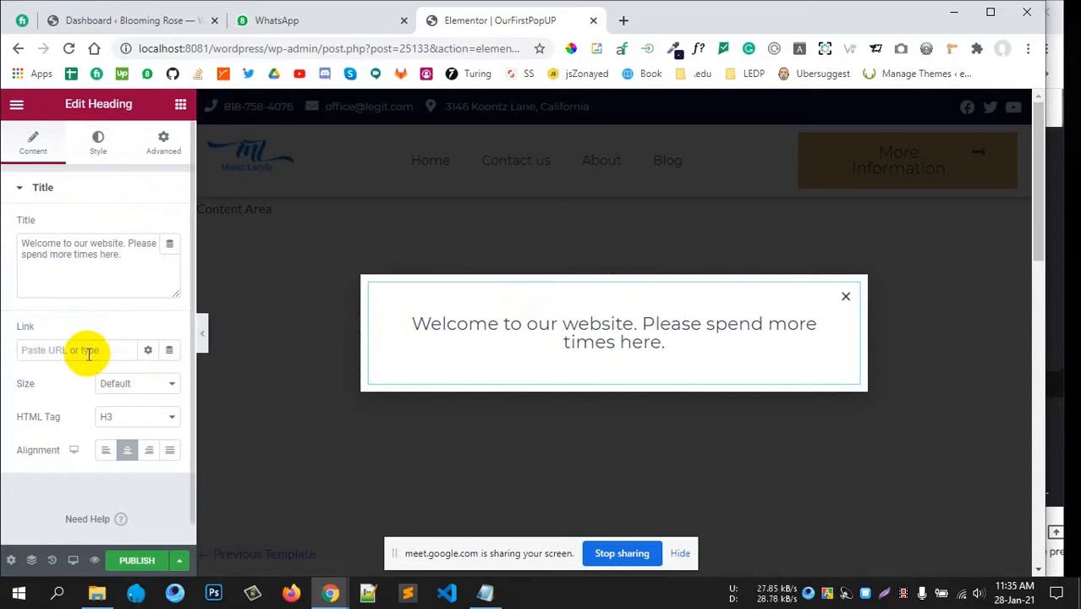
{"action": "left_click", "coordinate": [180, 105]}
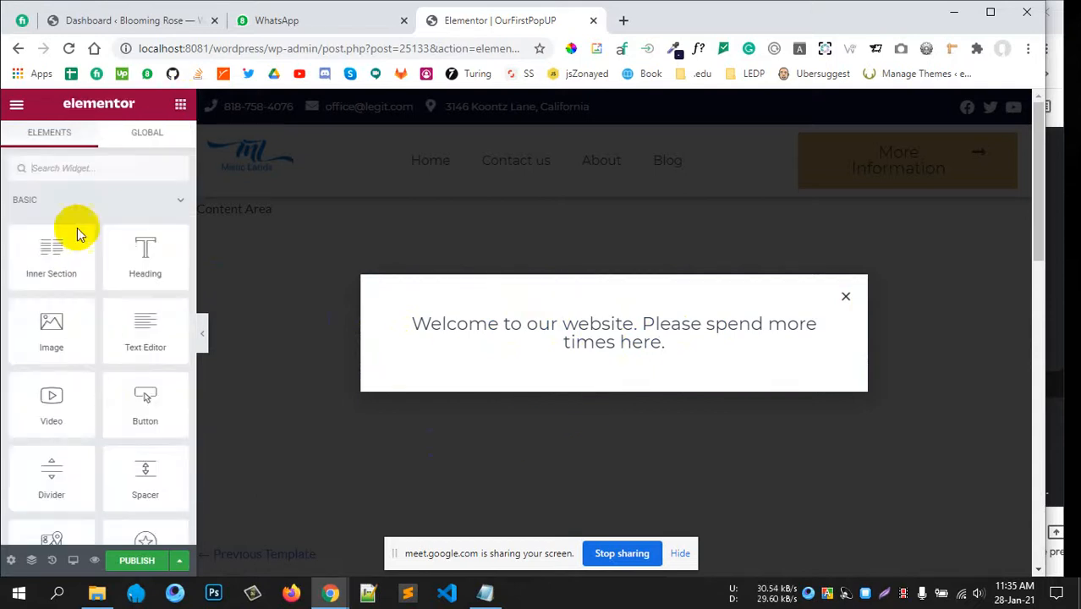
- Add an Inner Section with two columns below the welcome heading in the popup
{"action": "scroll", "coordinate": [104, 320], "scroll_direction": "down", "scroll_amount": 3}
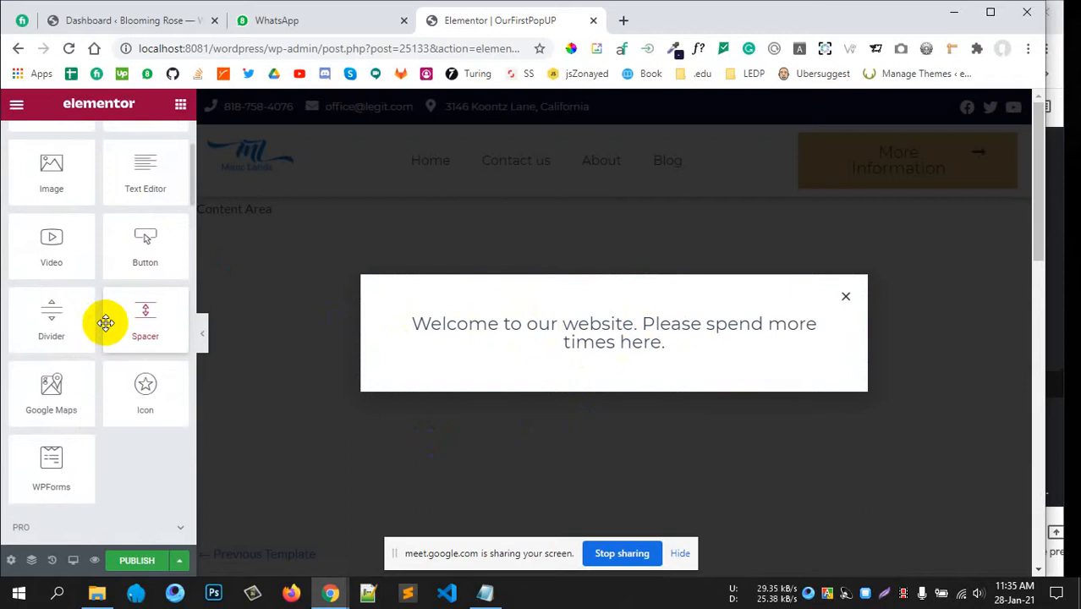
{"action": "scroll", "coordinate": [105, 322], "scroll_direction": "up", "scroll_amount": 3}
{"action": "scroll", "coordinate": [104, 321], "scroll_direction": "down", "scroll_amount": 2}
{"action": "scroll", "coordinate": [133, 325], "scroll_direction": "up", "scroll_amount": 2}
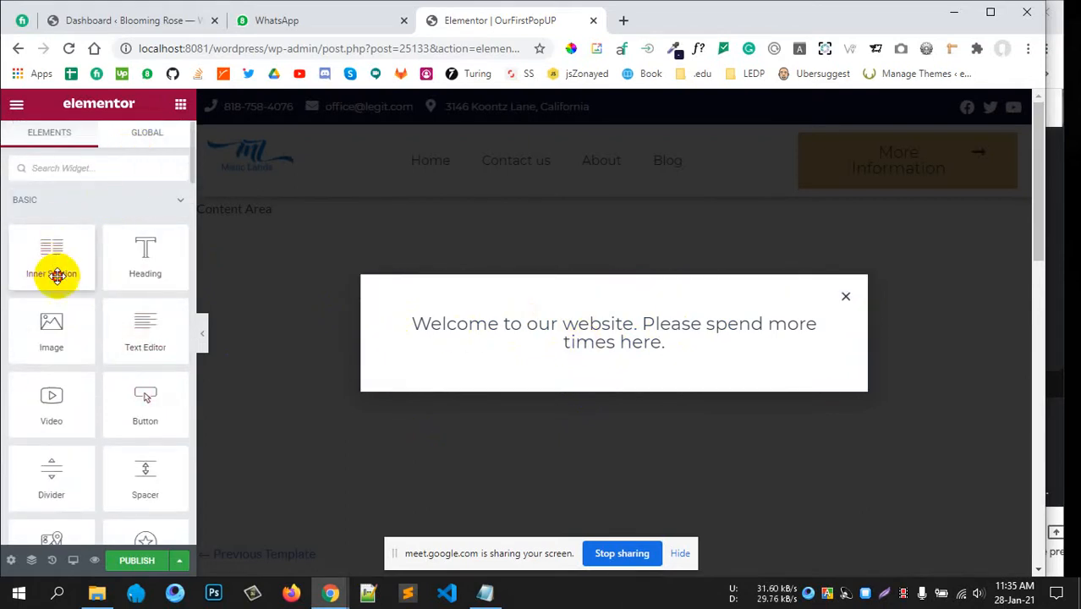
{"action": "left_click_drag", "start_coordinate": [53, 272], "coordinate": [472, 386]}
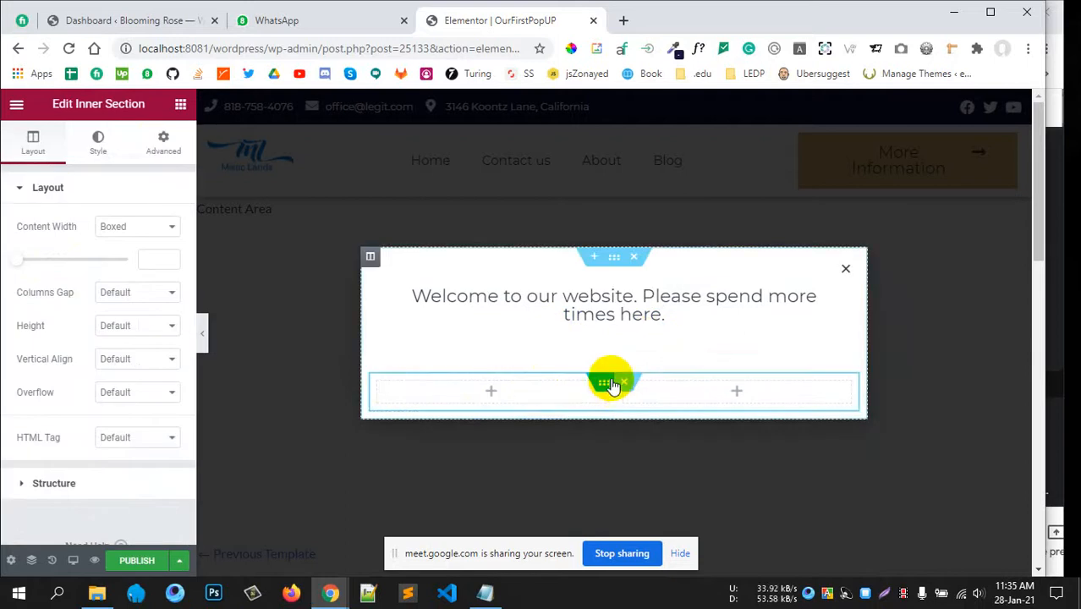
{"action": "left_click_drag", "start_coordinate": [606, 384], "coordinate": [583, 384]}
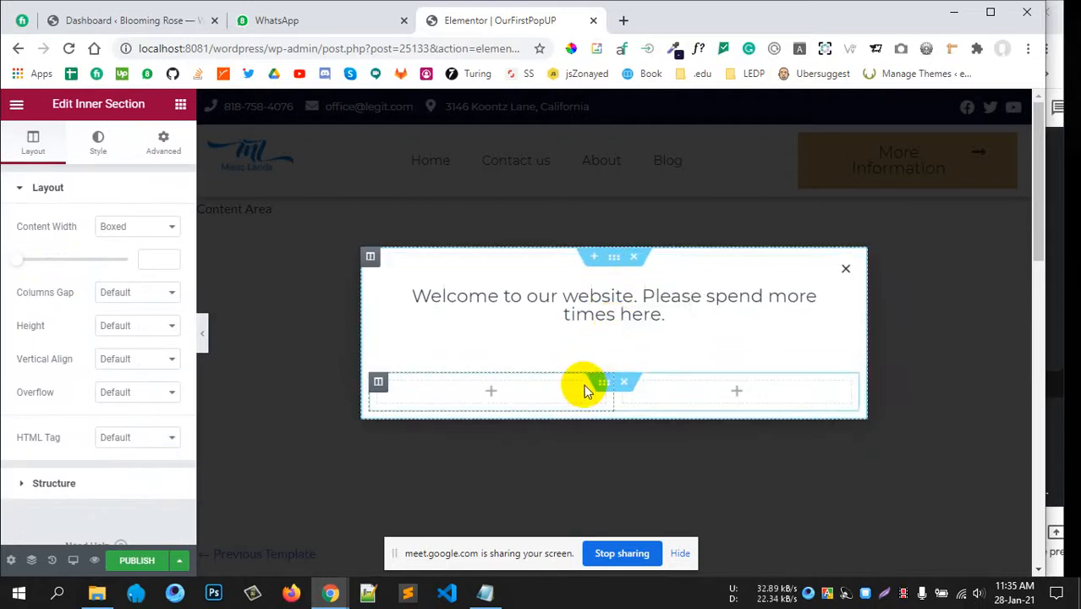
- Clear the linked padding values of the welcome heading
{"action": "left_click", "coordinate": [692, 325]}
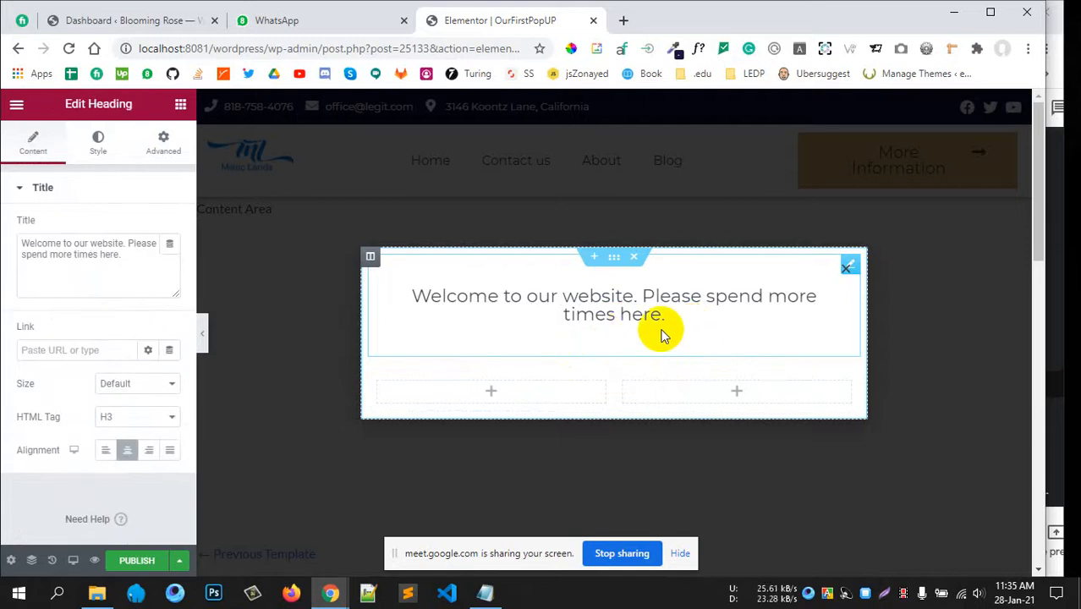
{"action": "left_click", "coordinate": [152, 159]}
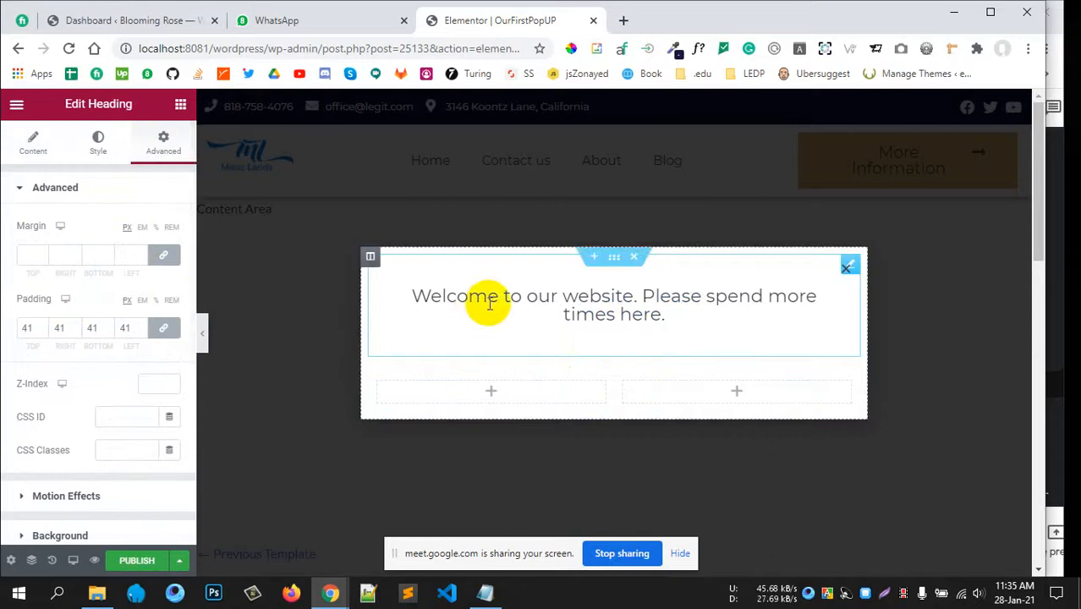
{"action": "left_click_drag", "start_coordinate": [32, 327], "coordinate": [17, 332]}
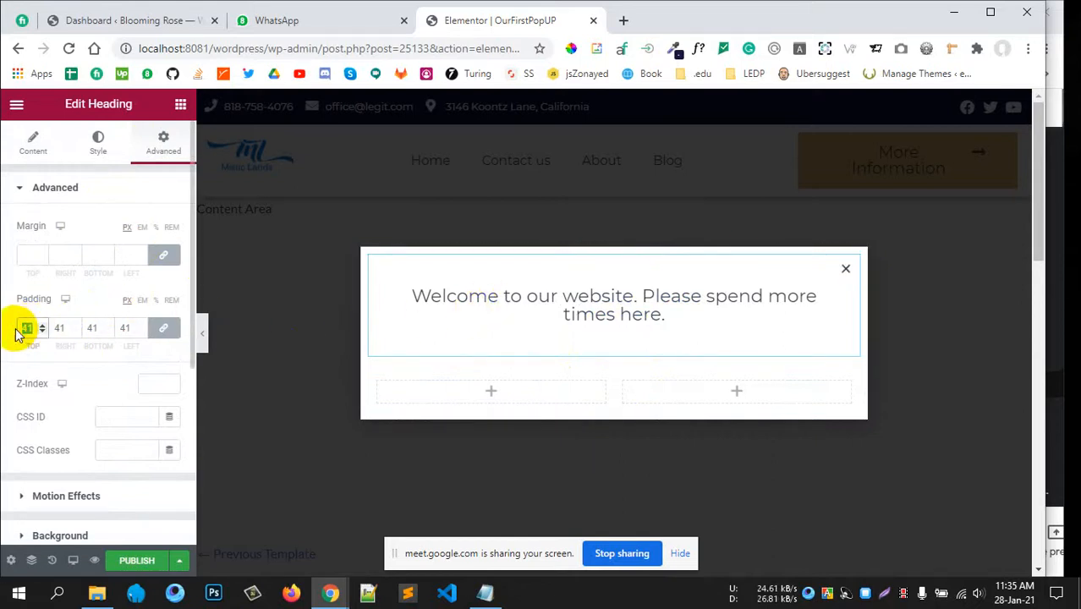
{"action": "key", "text": "BackSpace"}
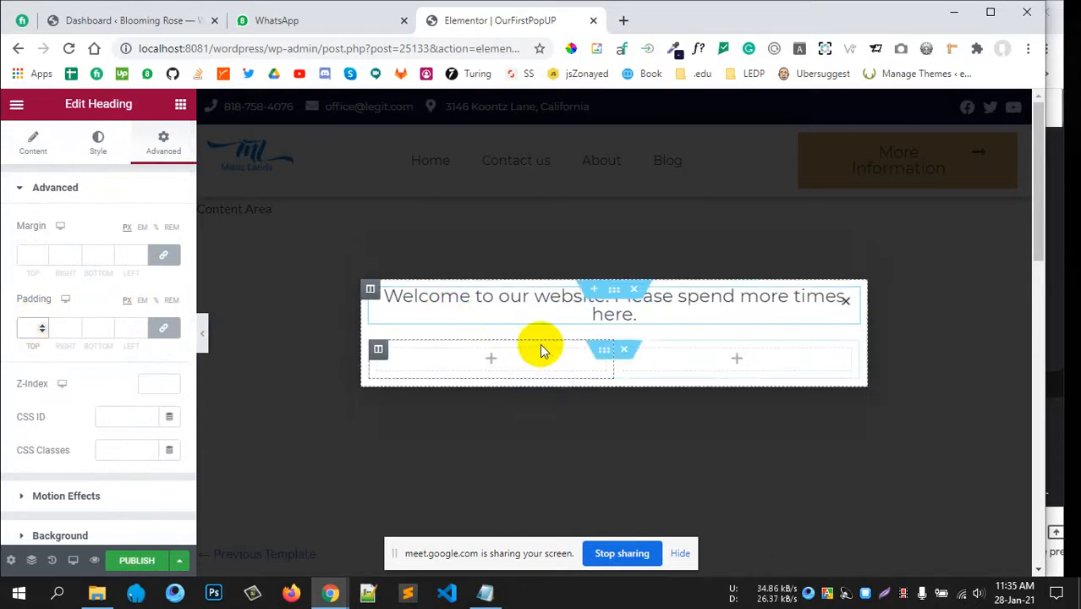
- Set the outer section's padding to 35 px on all sides and return to the widget list
{"action": "left_click", "coordinate": [615, 292]}
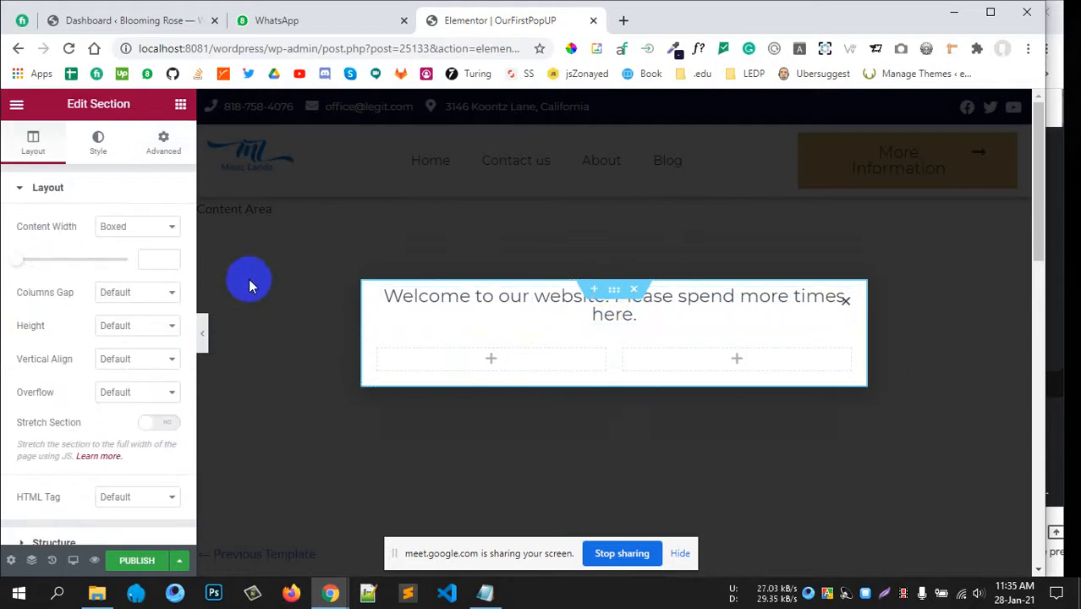
{"action": "left_click", "coordinate": [163, 144]}
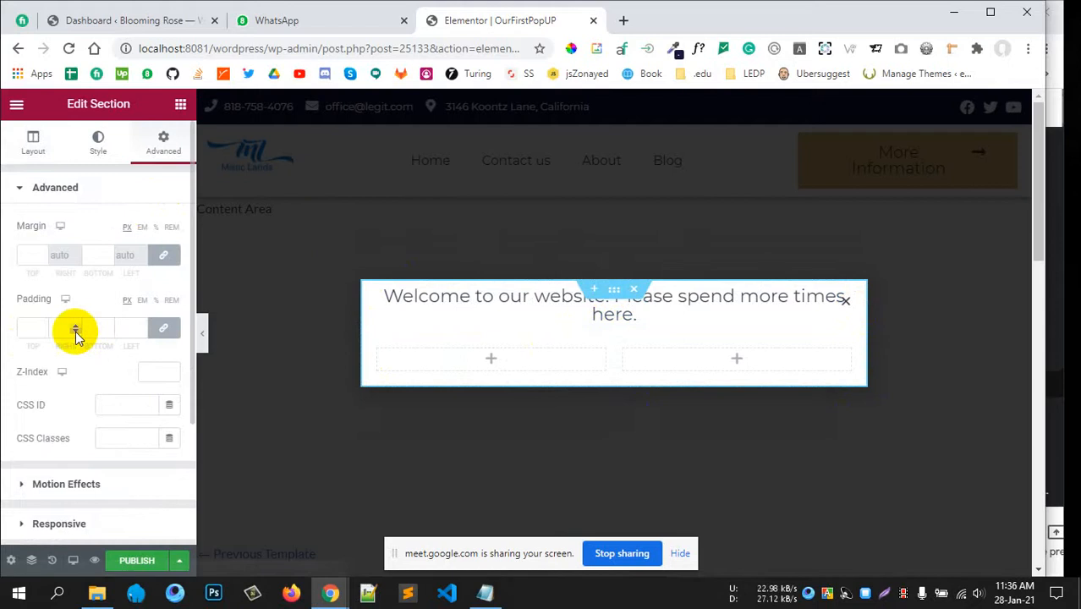
{"action": "left_click", "coordinate": [39, 327]}
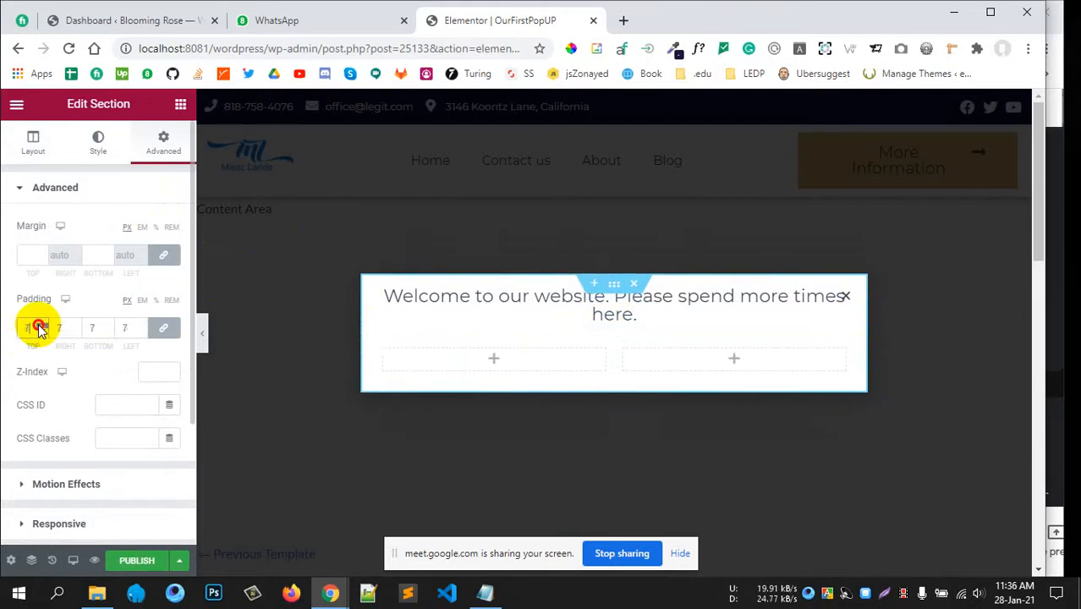
{"action": "left_click", "coordinate": [39, 326]}
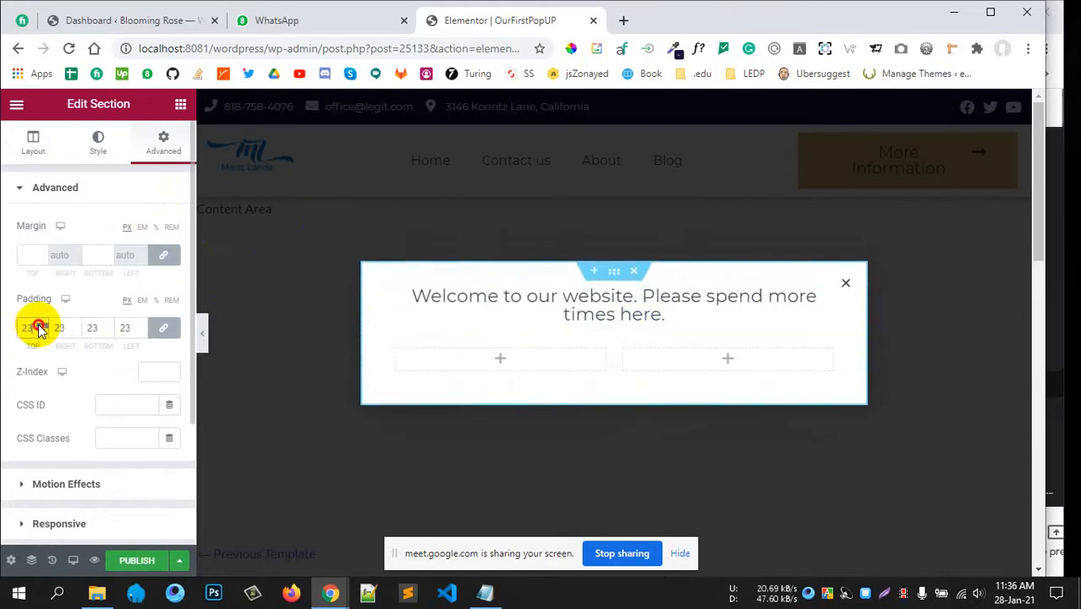
{"action": "left_click", "coordinate": [39, 327]}
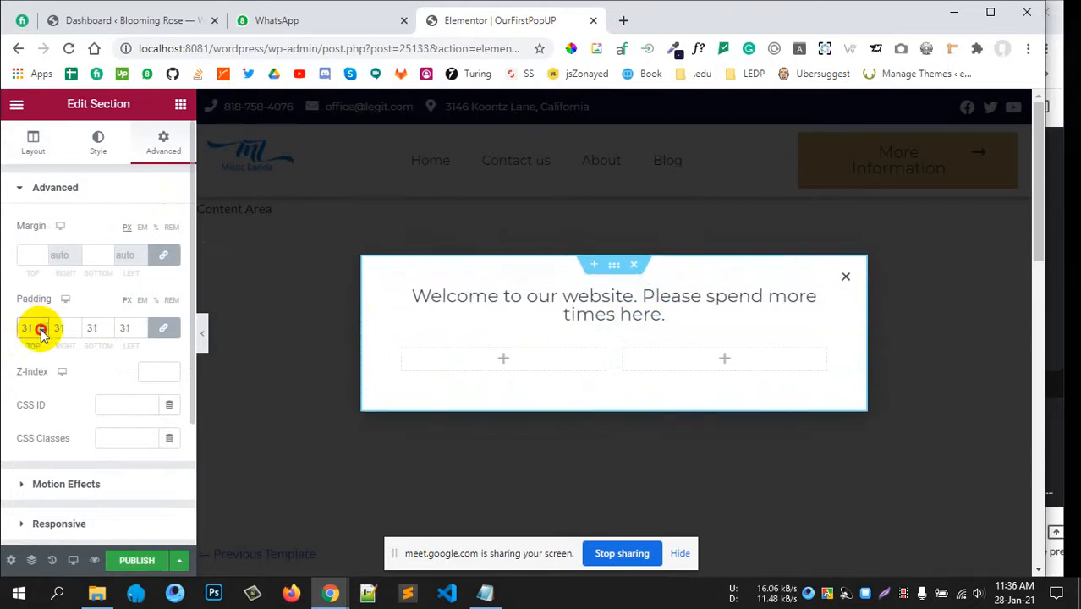
{"action": "left_click", "coordinate": [40, 332]}
{"action": "left_click", "coordinate": [42, 325]}
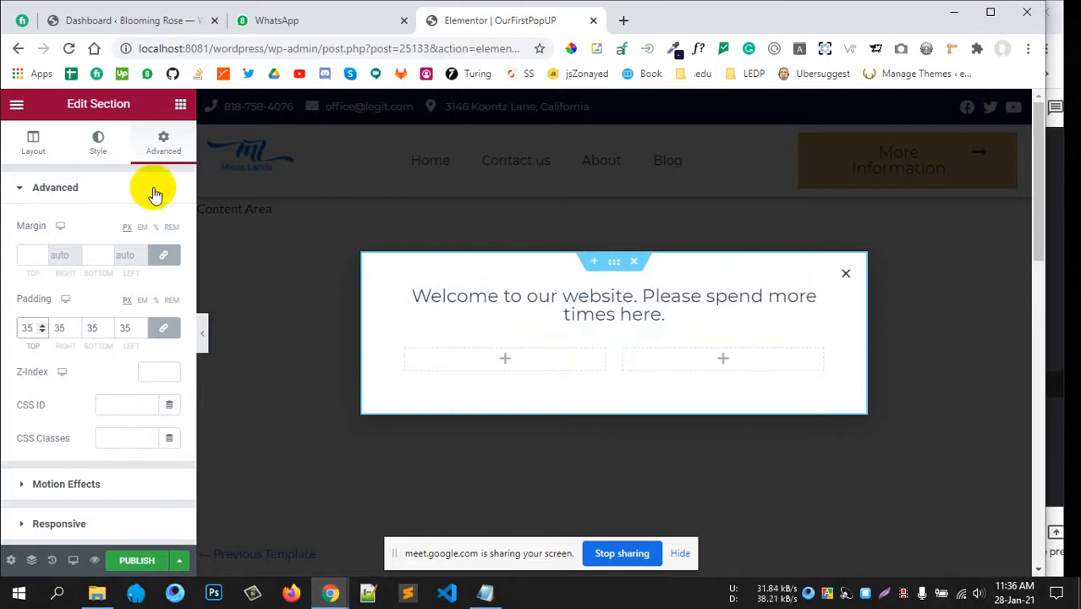
{"action": "left_click", "coordinate": [42, 144]}
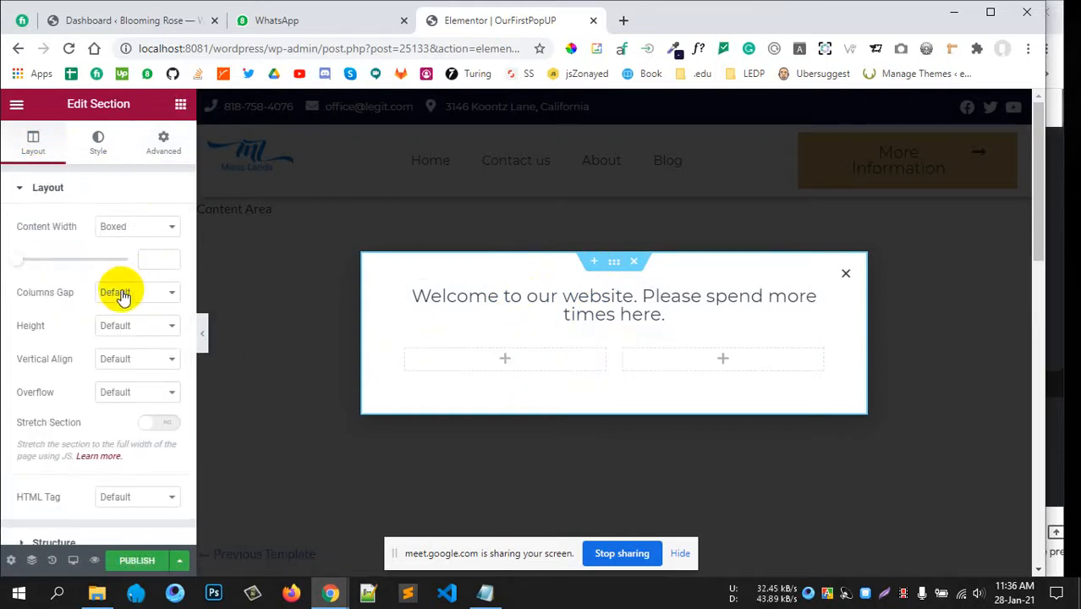
{"action": "left_click", "coordinate": [180, 104]}
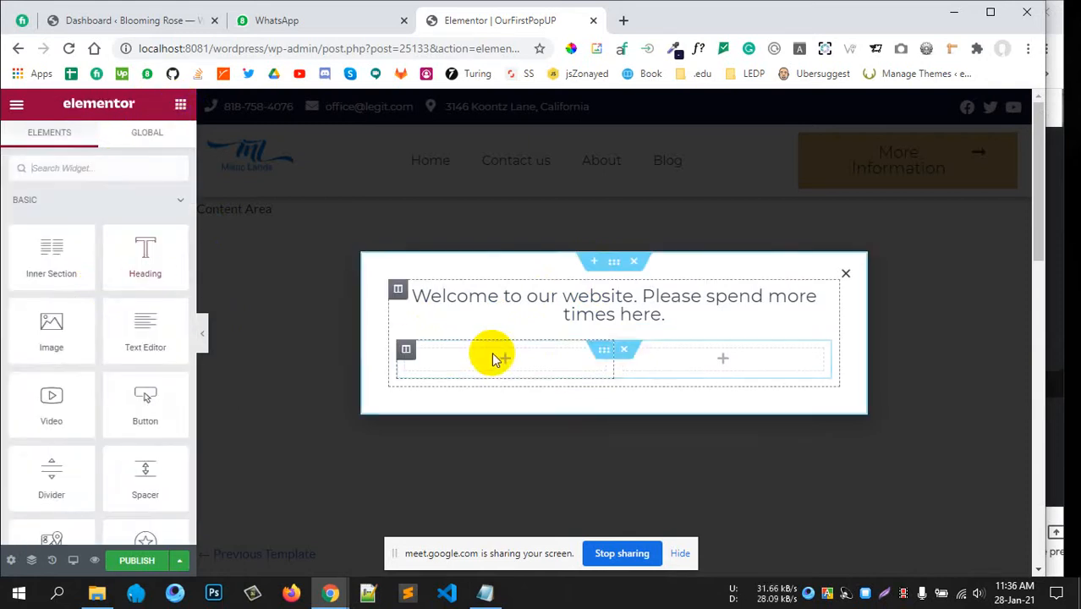
- Set the inner section's content width to Full Width and its columns gap to No Gap
{"action": "left_click", "coordinate": [603, 351]}
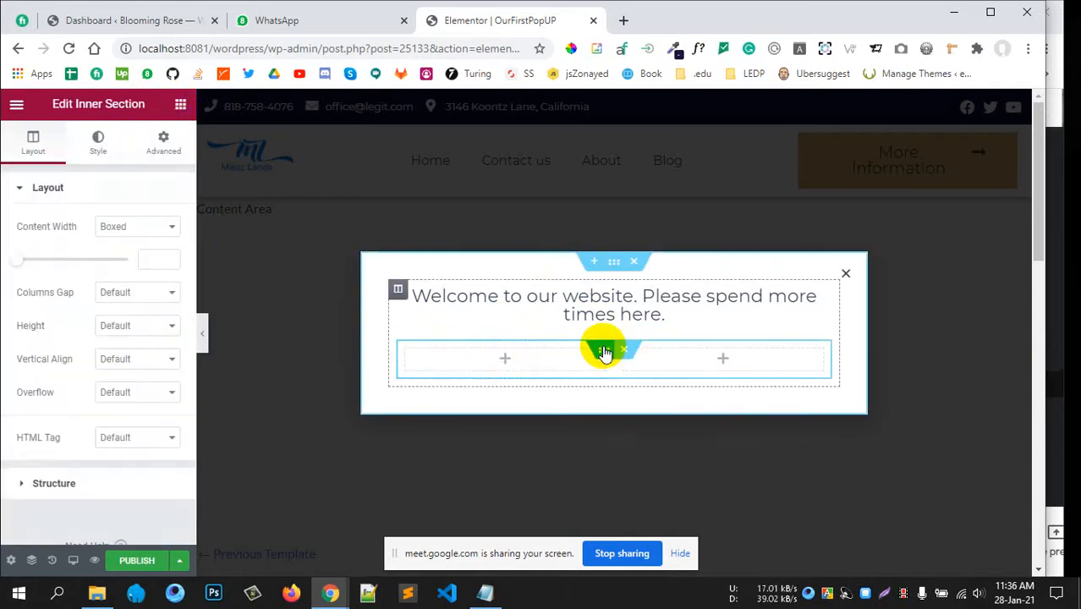
{"action": "left_click", "coordinate": [133, 226]}
{"action": "left_click", "coordinate": [127, 252]}
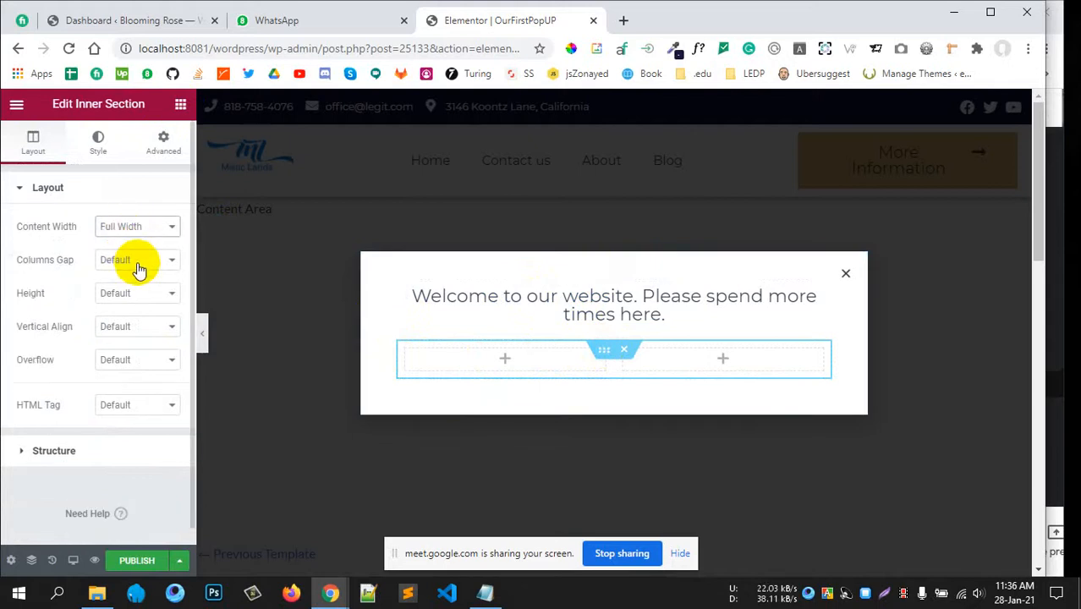
{"action": "left_click", "coordinate": [136, 263]}
{"action": "left_click", "coordinate": [120, 289]}
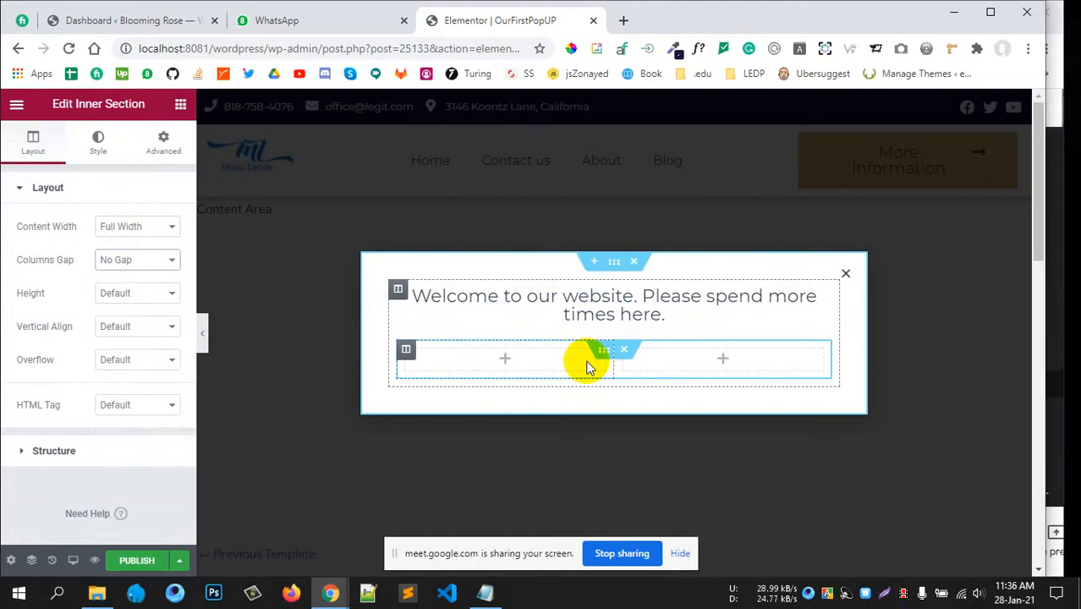
- Search the widgets for "image" and place an Image widget in the inner section's right column
{"action": "left_click", "coordinate": [181, 105]}
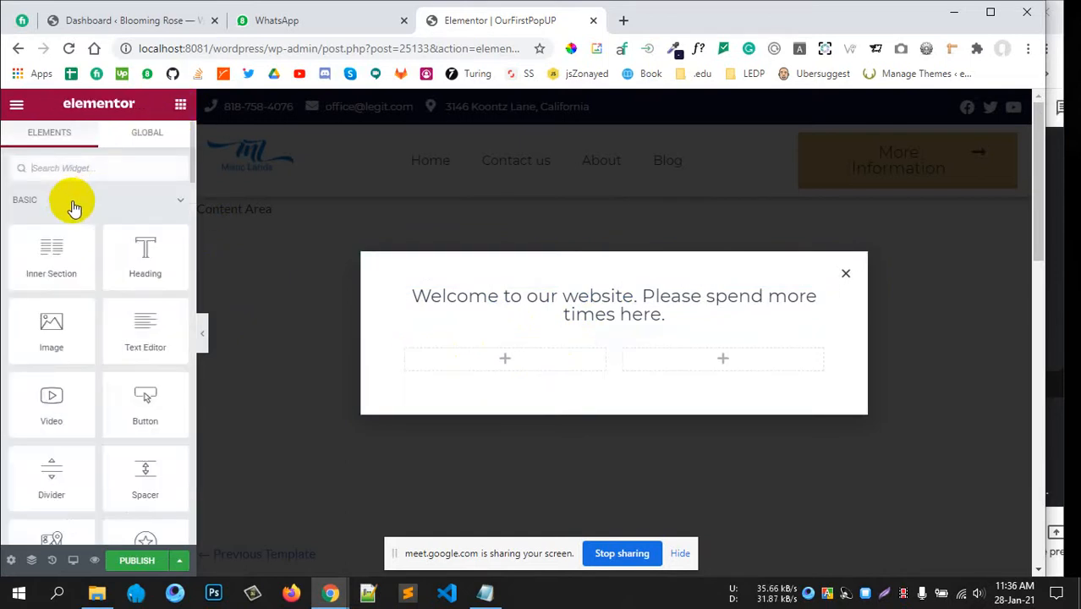
{"action": "type", "text": "i"}
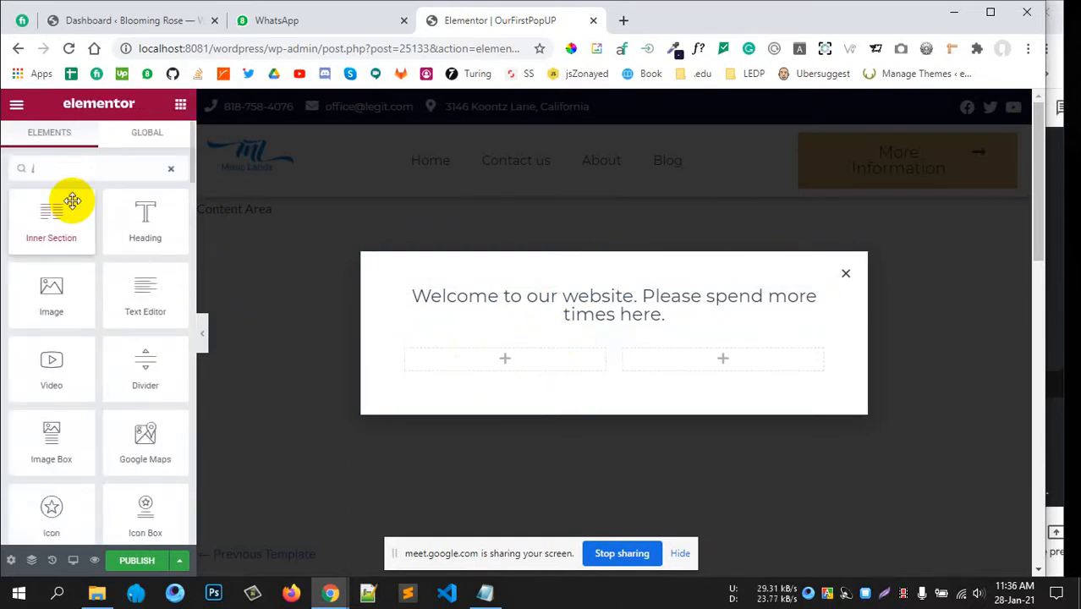
{"action": "key", "text": "BackSpace"}
{"action": "type", "text": "image"}
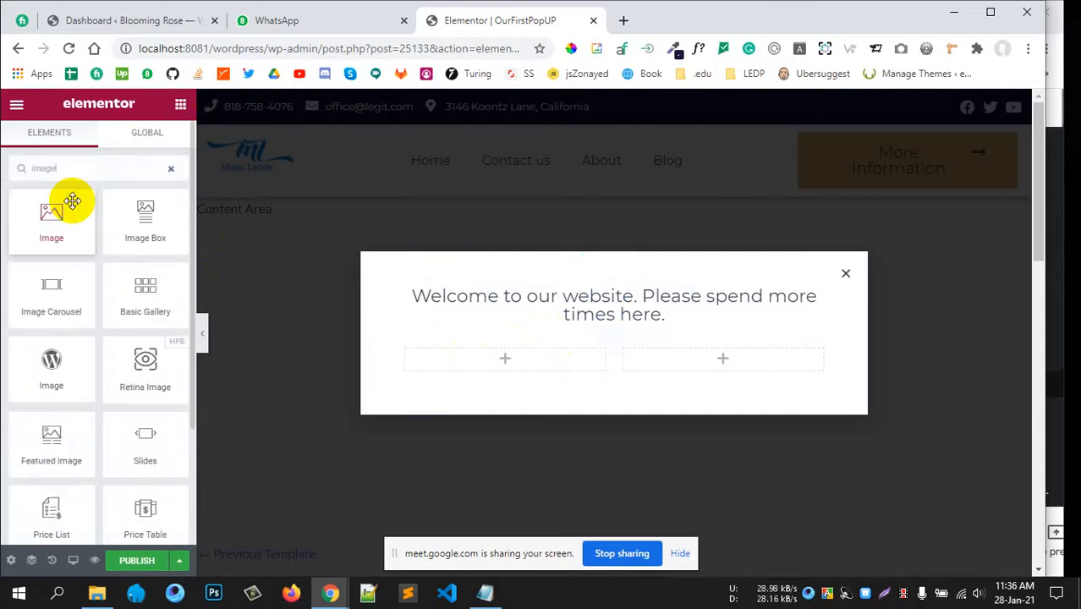
{"action": "left_click_drag", "start_coordinate": [72, 200], "coordinate": [745, 372]}
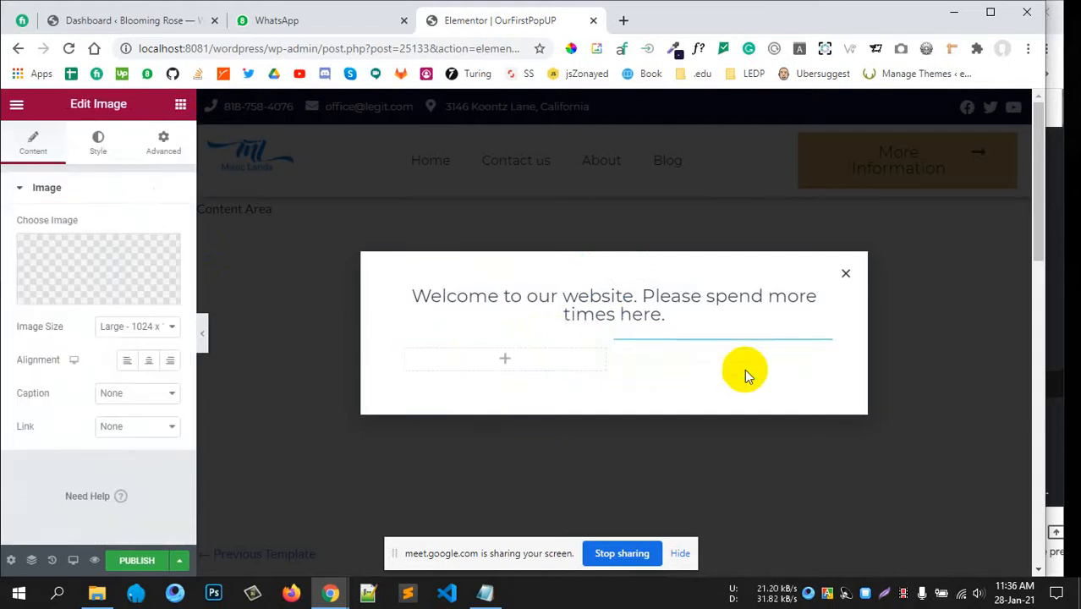
- Insert manager-free-img.png from the media library into the Image widget and move it to the left column
{"action": "left_click", "coordinate": [73, 253]}
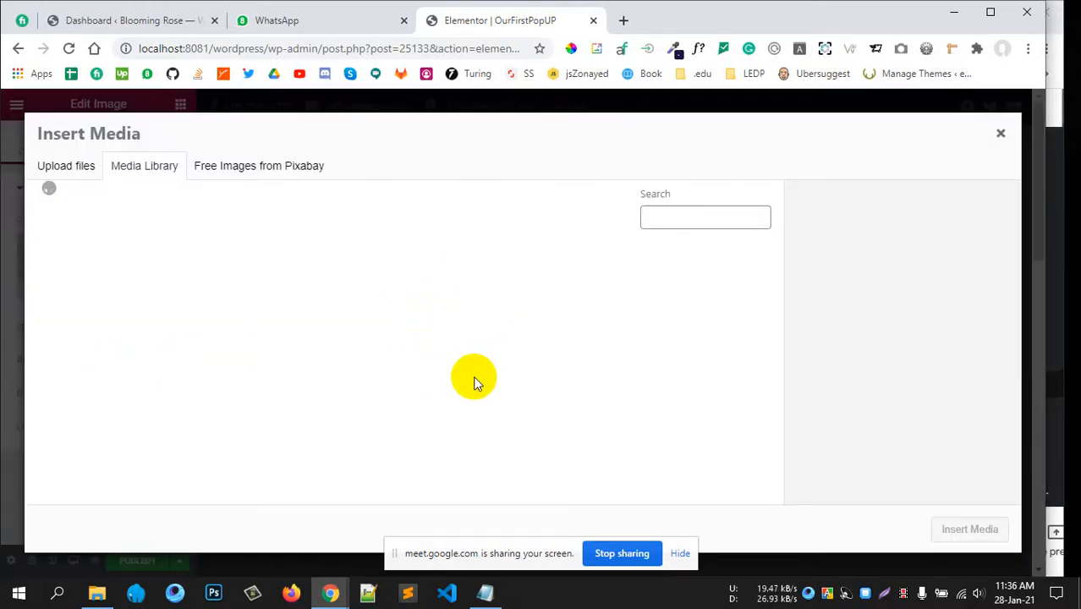
{"action": "scroll", "coordinate": [672, 436], "scroll_direction": "down", "scroll_amount": 1}
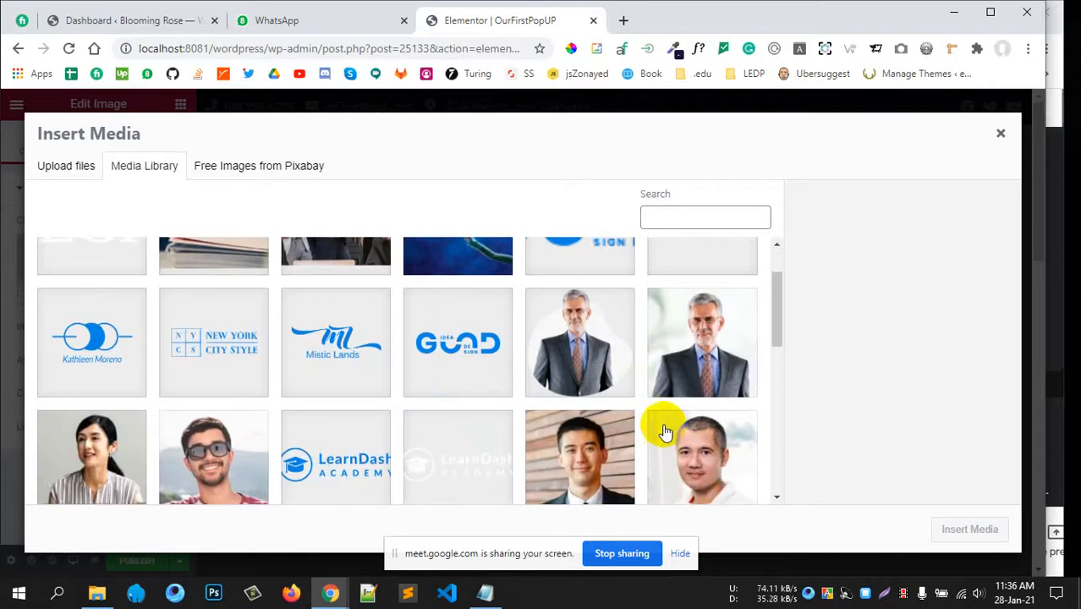
{"action": "left_click", "coordinate": [605, 356]}
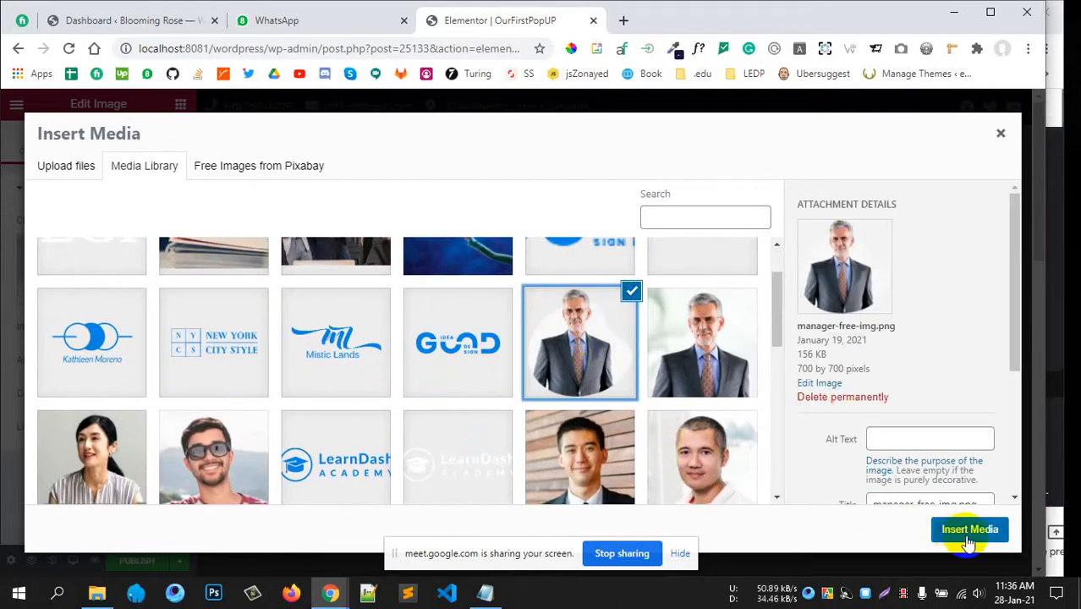
{"action": "left_click", "coordinate": [968, 537]}
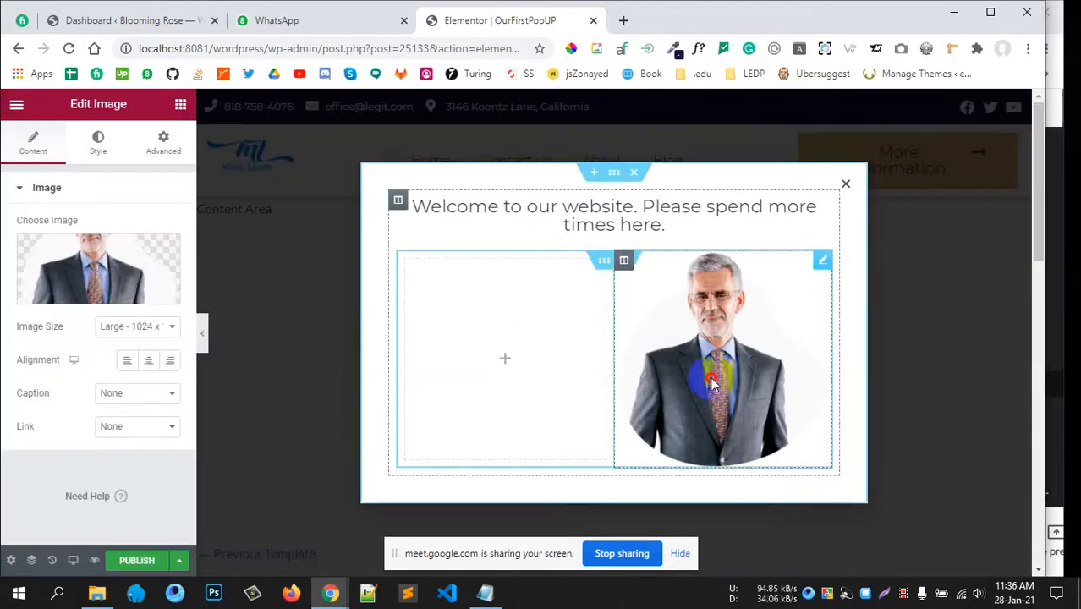
{"action": "left_click_drag", "start_coordinate": [712, 383], "coordinate": [491, 405]}
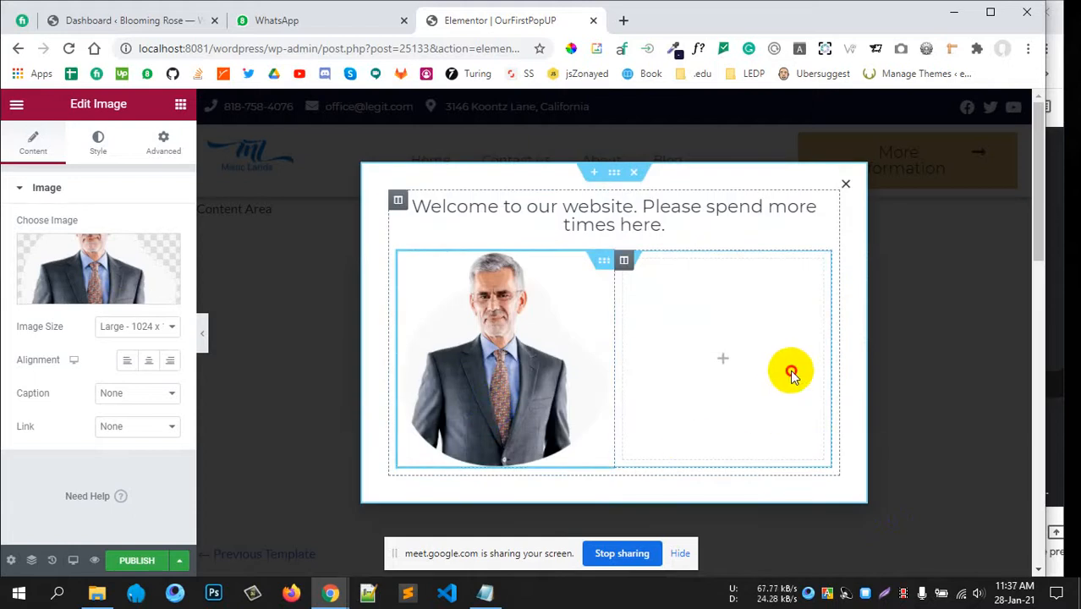
{"action": "left_click", "coordinate": [243, 323]}
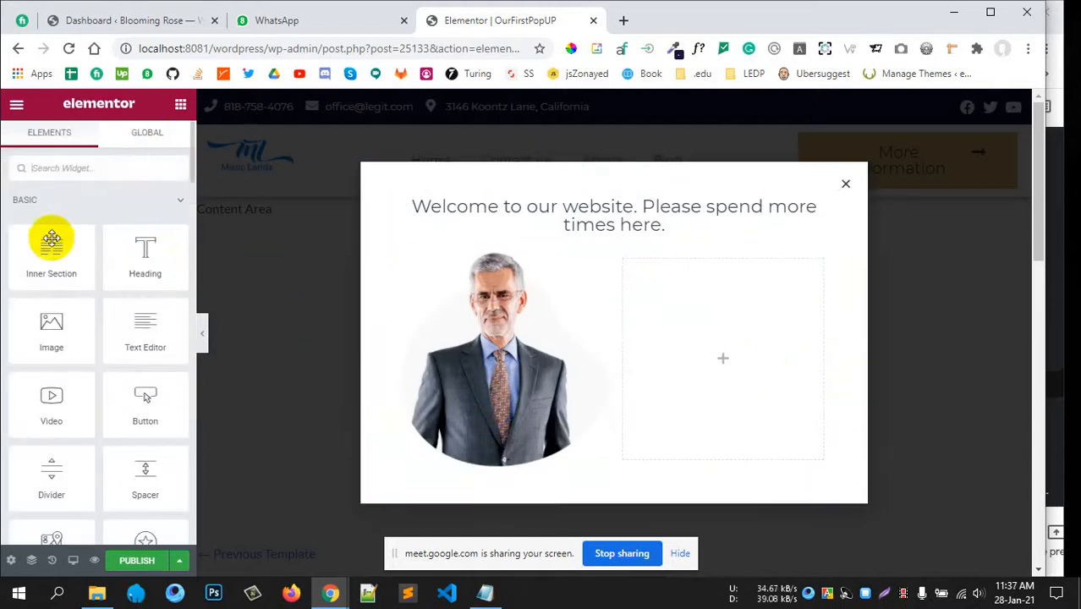
{"action": "scroll", "coordinate": [114, 364], "scroll_direction": "down", "scroll_amount": 2}
{"action": "left_click_drag", "start_coordinate": [142, 251], "coordinate": [689, 335]}
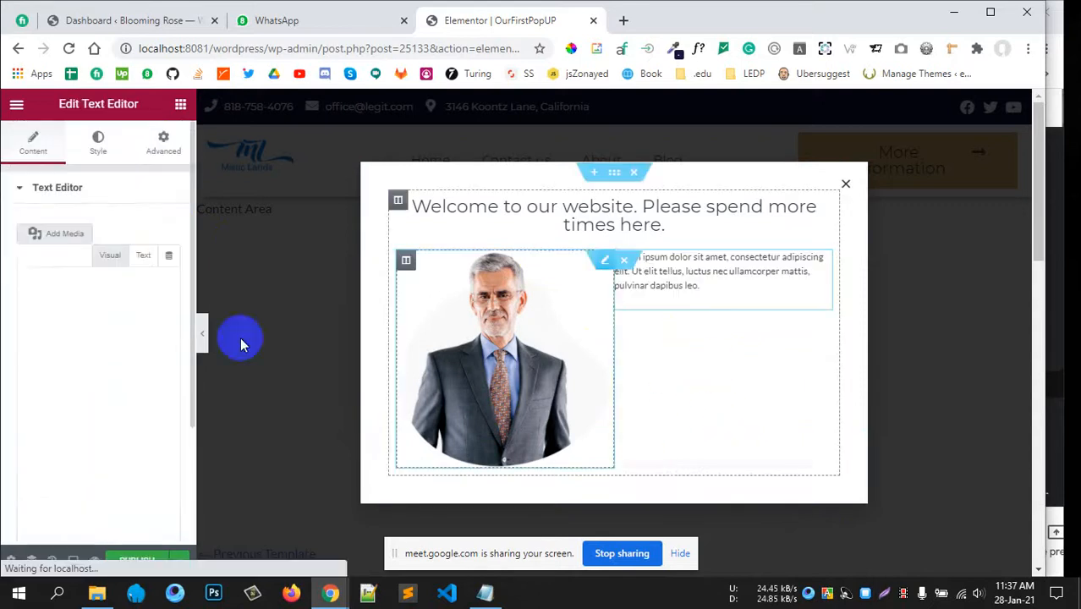
{"action": "left_click", "coordinate": [79, 354]}
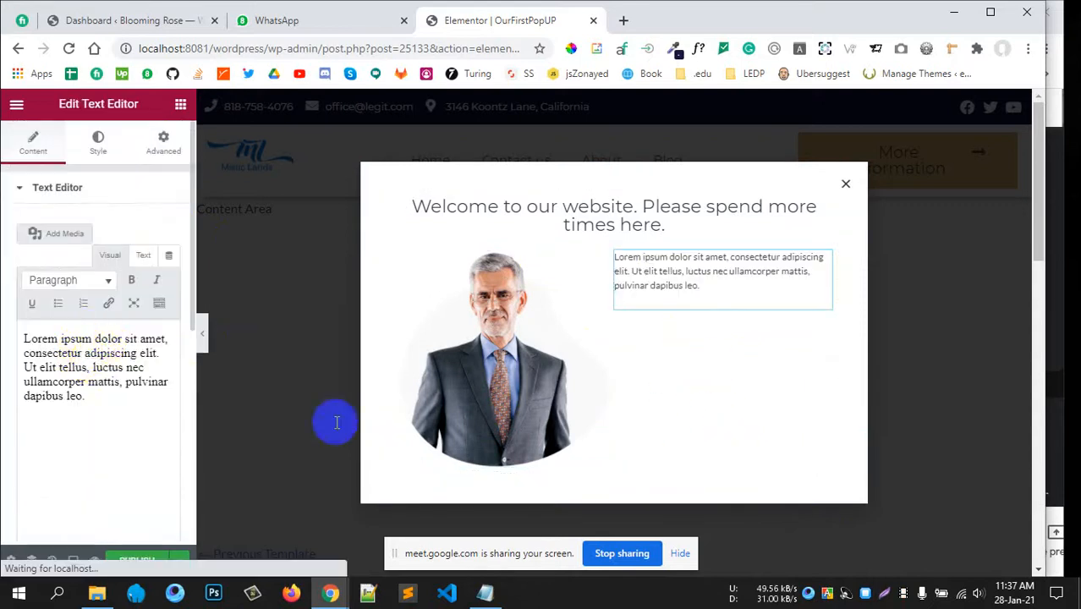
{"action": "right_click", "coordinate": [714, 286]}
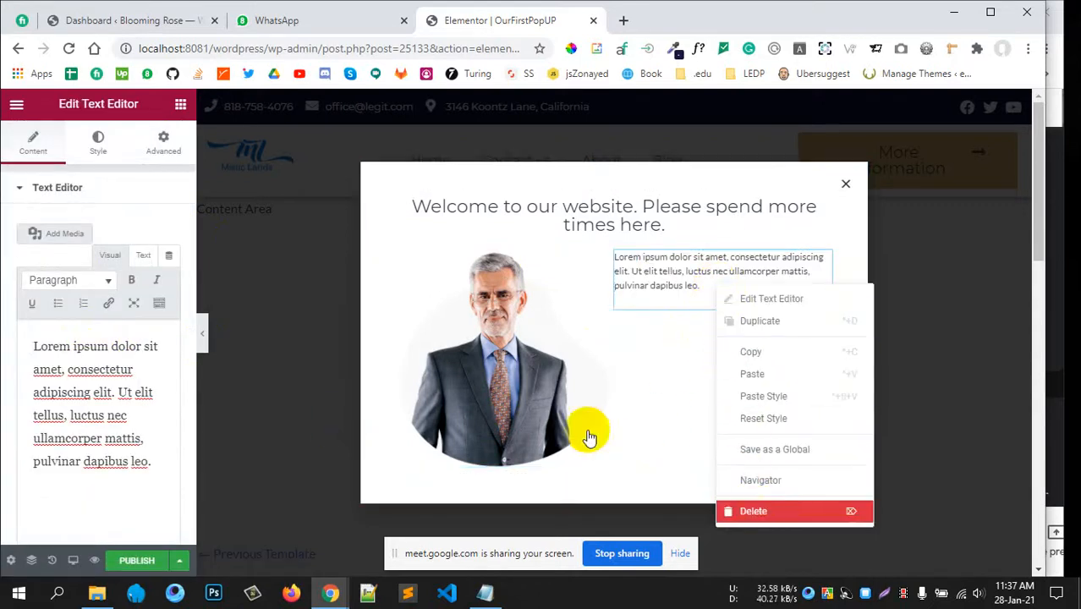
{"action": "left_click", "coordinate": [755, 510]}
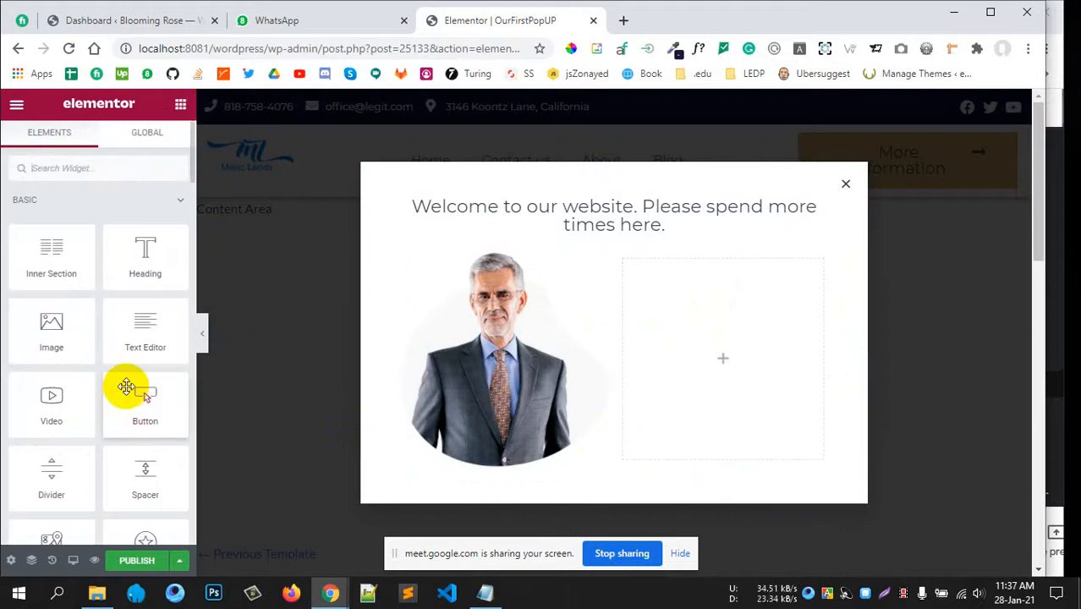
- Add a Heading widget to the inner section's empty right column and set its title to "Mr. X"
{"action": "left_click_drag", "start_coordinate": [175, 285], "coordinate": [755, 357]}
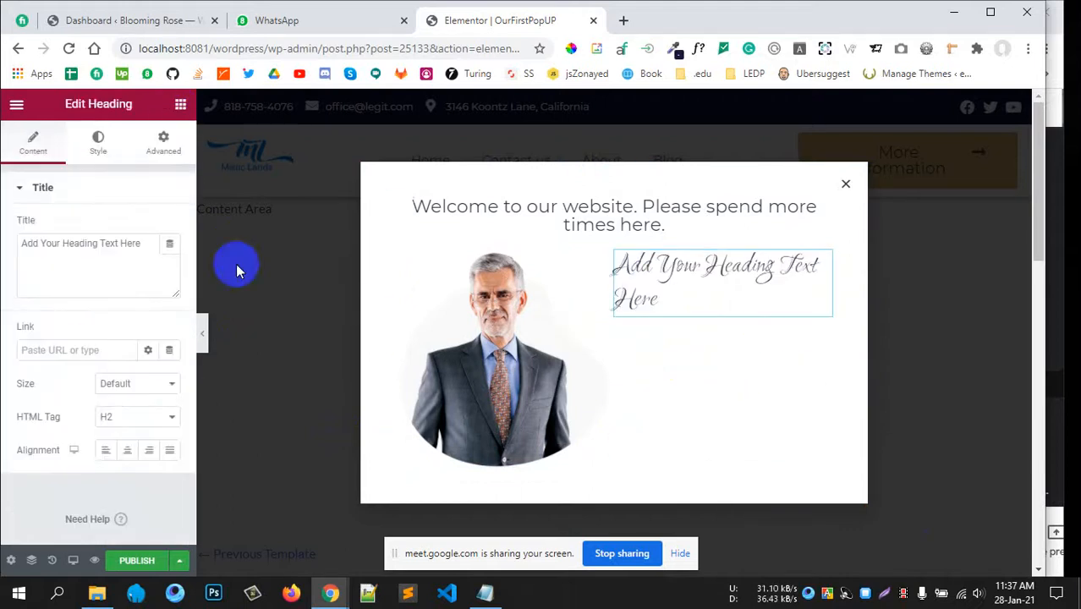
{"action": "left_click_drag", "start_coordinate": [142, 244], "coordinate": [4, 245]}
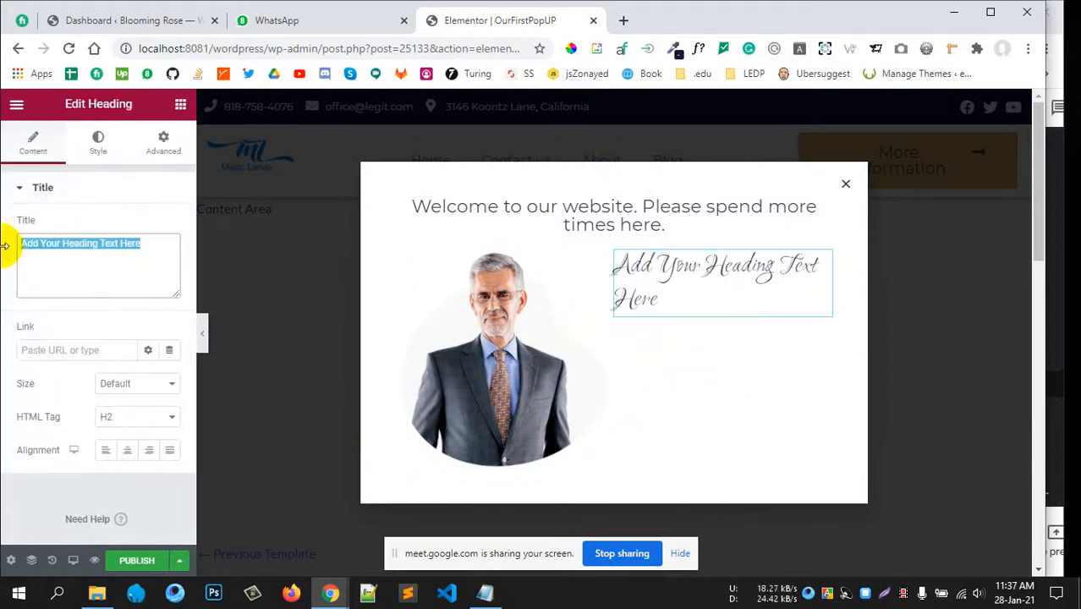
{"action": "type", "text": "m"}
{"action": "key", "text": "BackSpace"}
{"action": "type", "text": "Mr. X"}
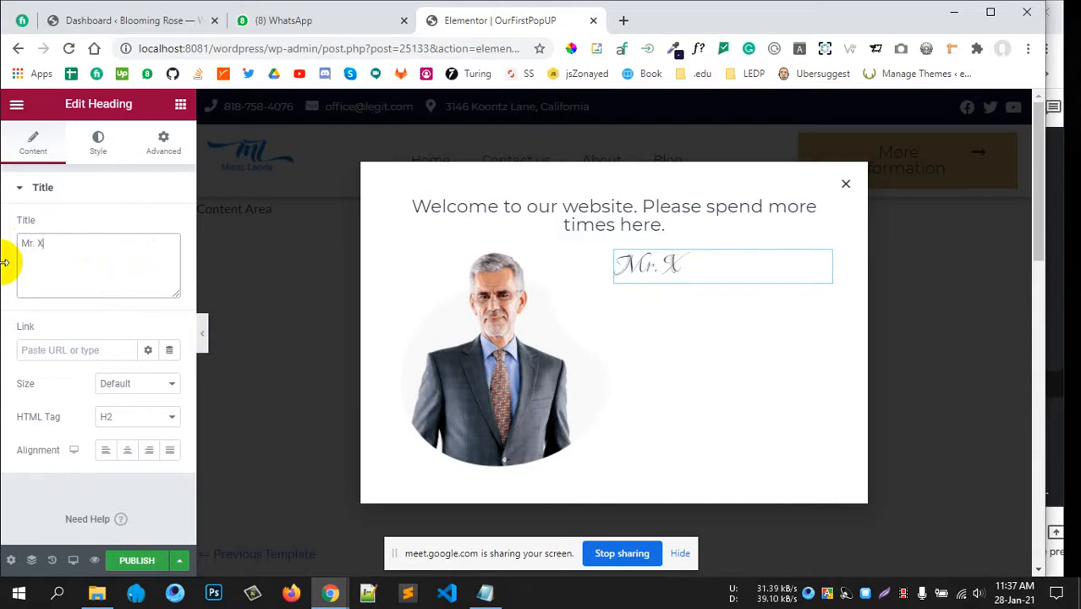
{"action": "left_click_drag", "start_coordinate": [87, 249], "coordinate": [5, 226]}
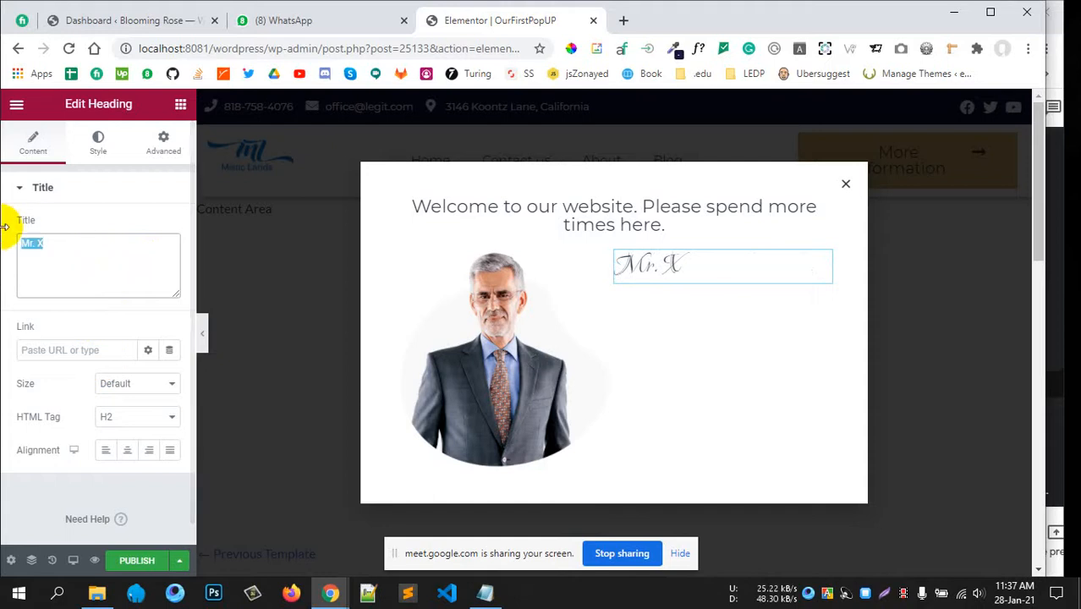
{"action": "left_click", "coordinate": [54, 243]}
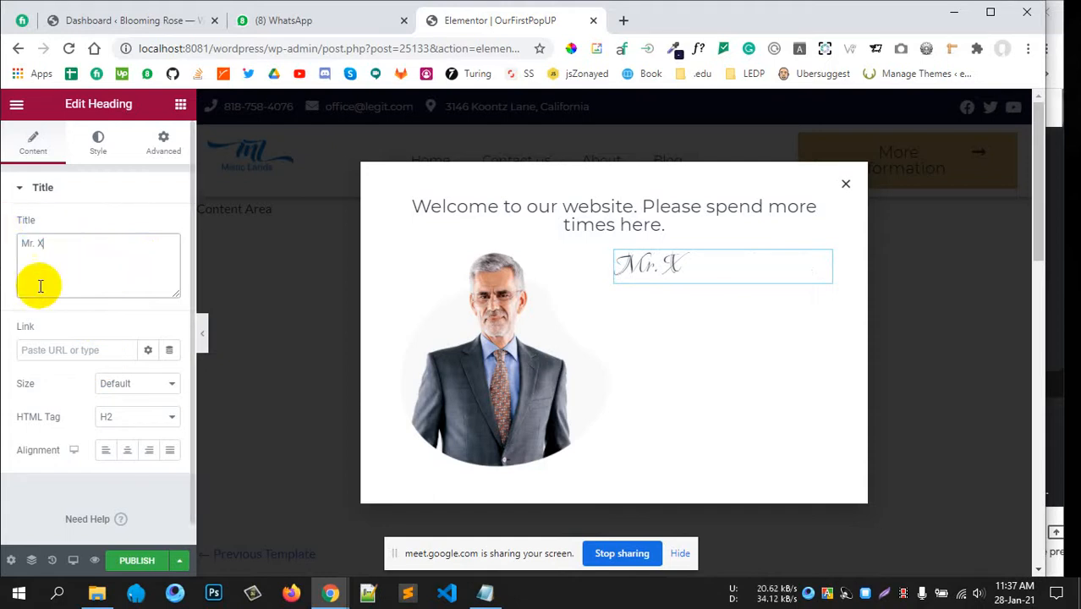
- Examine the typography settings and available font families for the "Mr. X" heading
{"action": "left_click", "coordinate": [98, 144]}
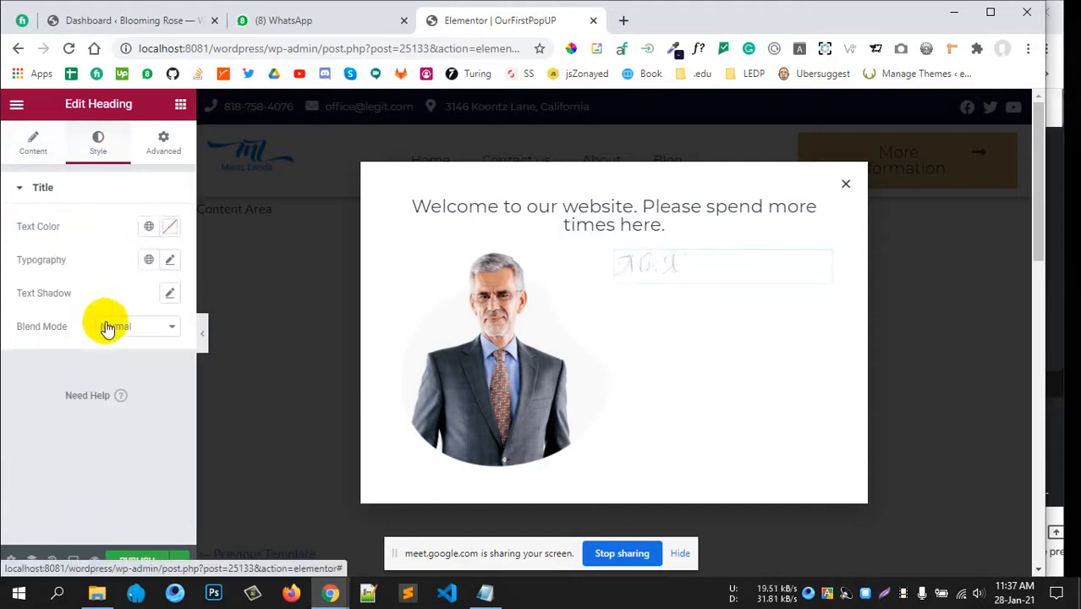
{"action": "left_click", "coordinate": [169, 261]}
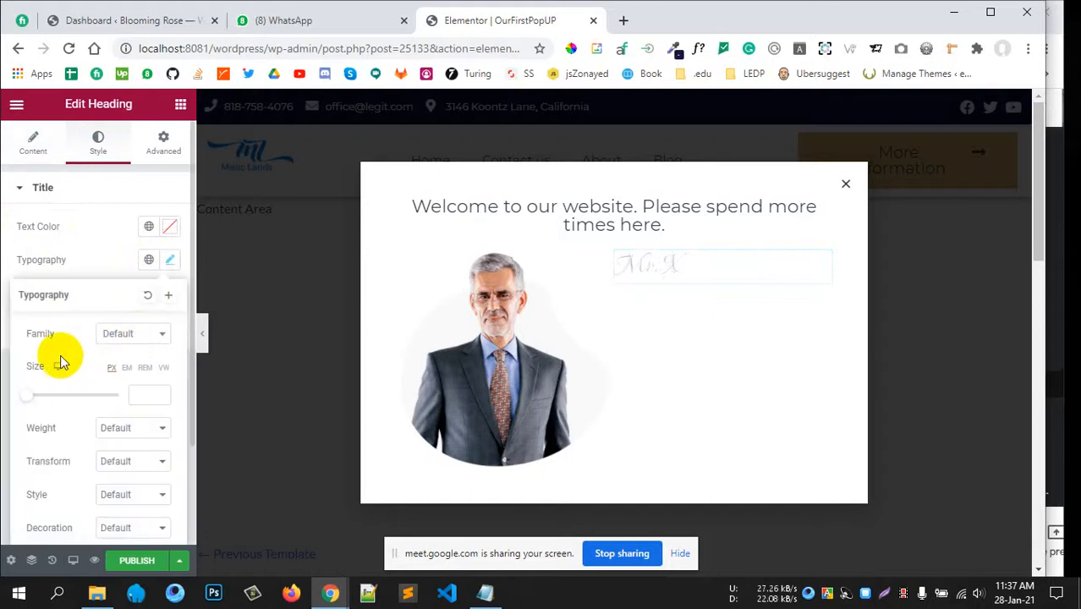
{"action": "scroll", "coordinate": [59, 357], "scroll_direction": "down", "scroll_amount": 1}
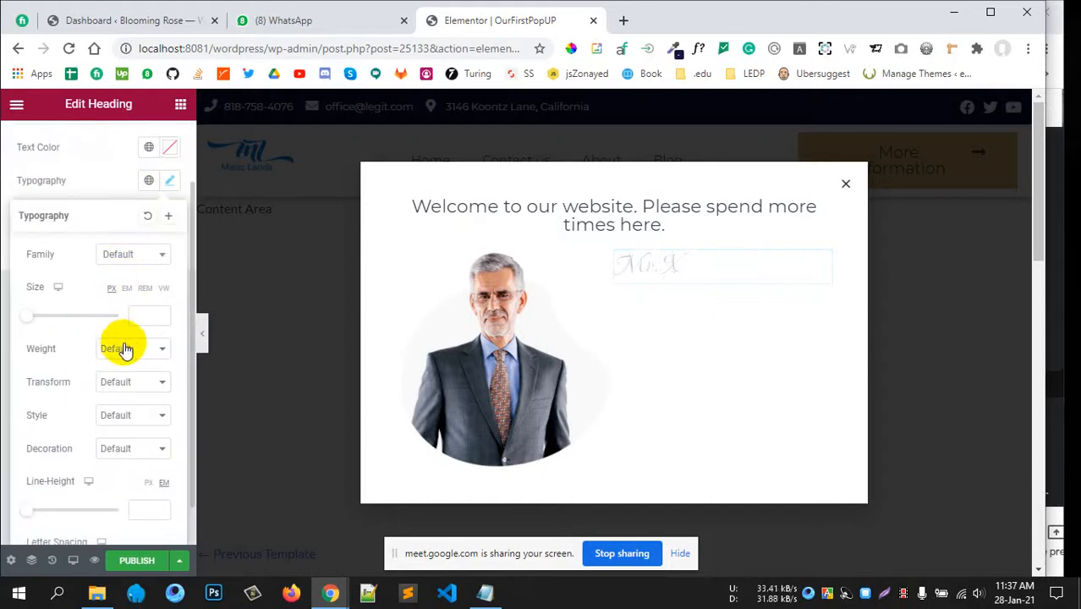
{"action": "left_click", "coordinate": [132, 254]}
{"action": "scroll", "coordinate": [129, 382], "scroll_direction": "down", "scroll_amount": 3}
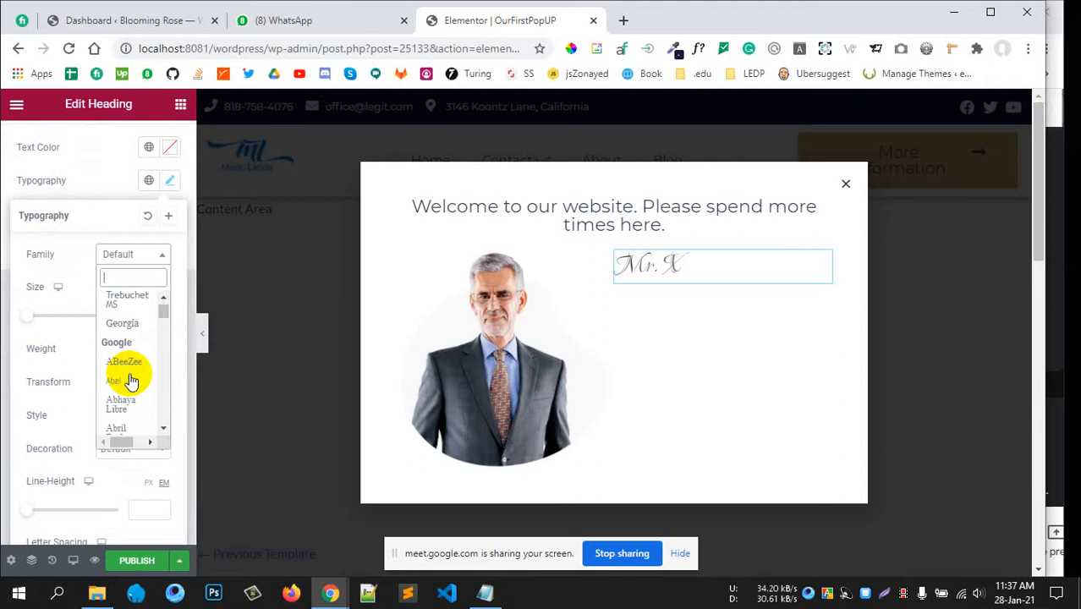
{"action": "scroll", "coordinate": [120, 384], "scroll_direction": "down", "scroll_amount": 5}
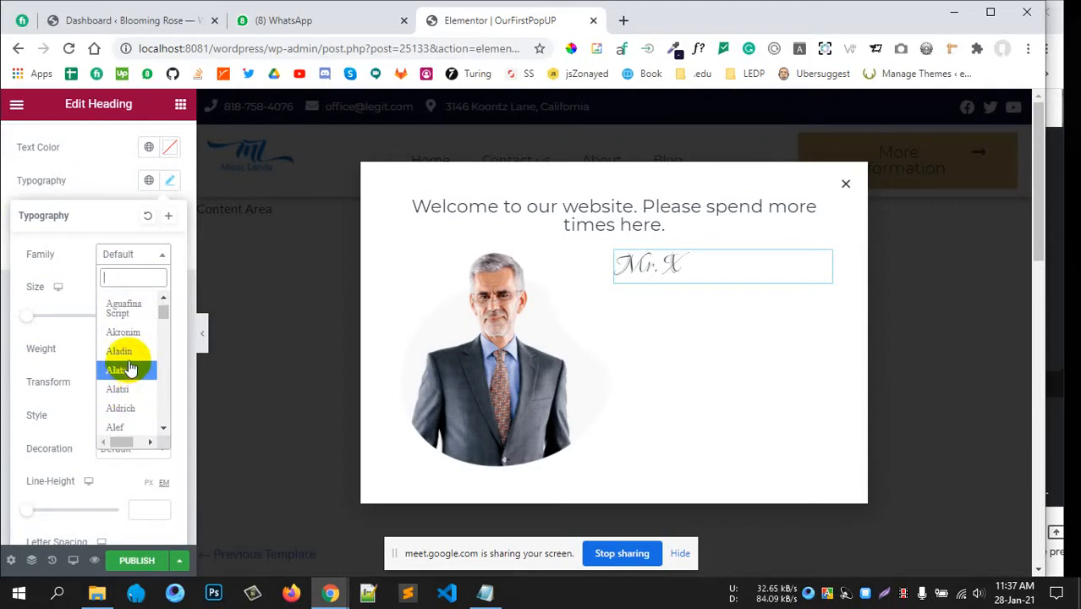
{"action": "left_click", "coordinate": [104, 182]}
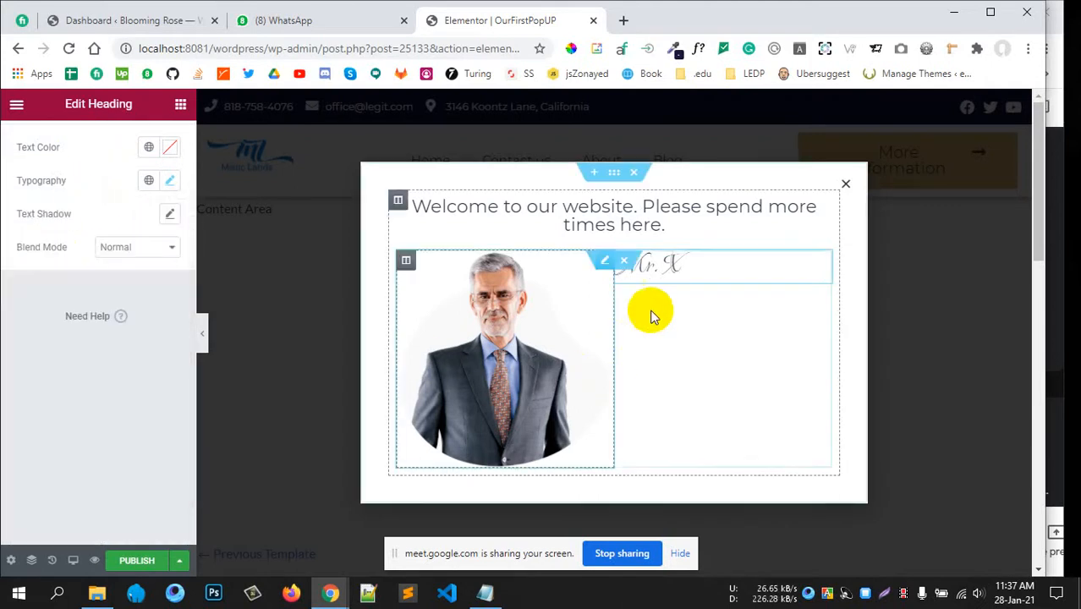
{"action": "scroll", "coordinate": [110, 174], "scroll_direction": "up", "scroll_amount": 2}
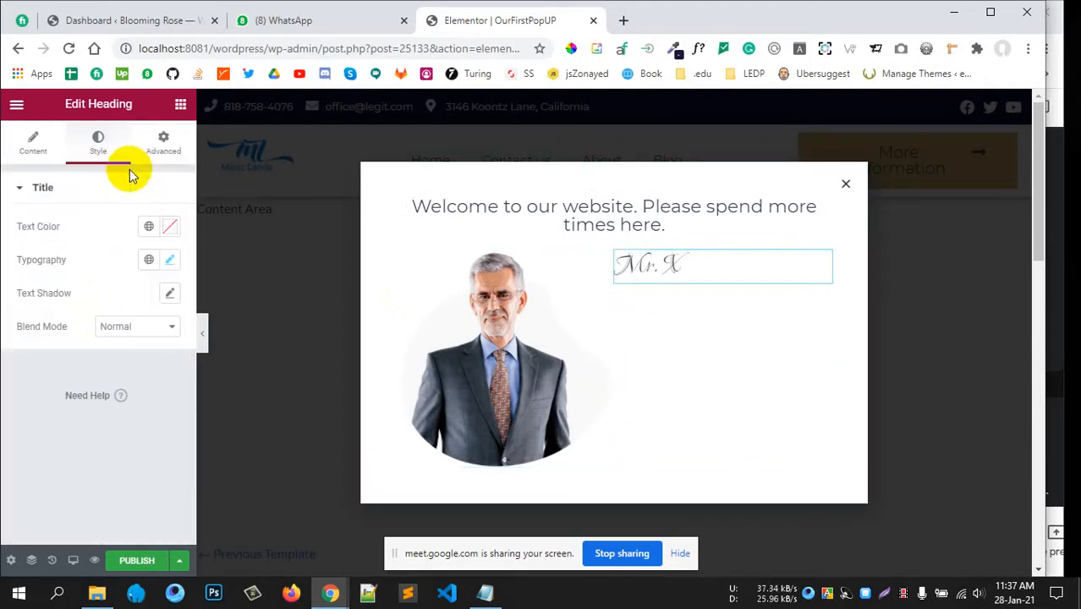
- Unlink the margin values of the "Mr. X" heading and set its top margin to 24 px
{"action": "left_click", "coordinate": [165, 145]}
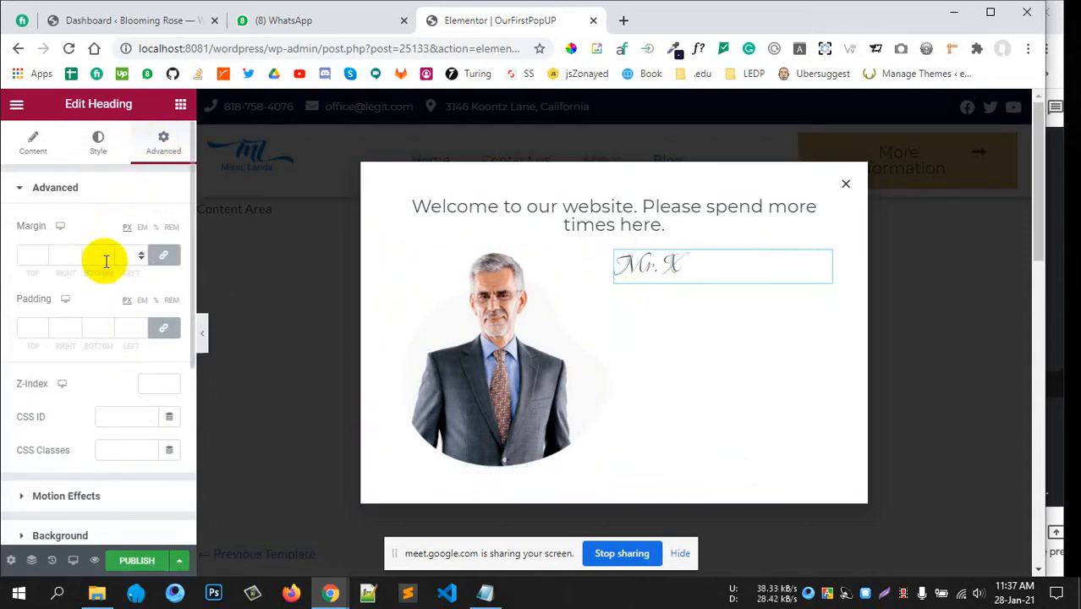
{"action": "left_click", "coordinate": [164, 255]}
{"action": "mouse_move", "coordinate": [44, 253]}
{"action": "left_mouse_down"}
{"action": "mouse_move", "coordinate": [25, 256]}
{"action": "mouse_move", "coordinate": [56, 257]}
{"action": "left_mouse_up"}
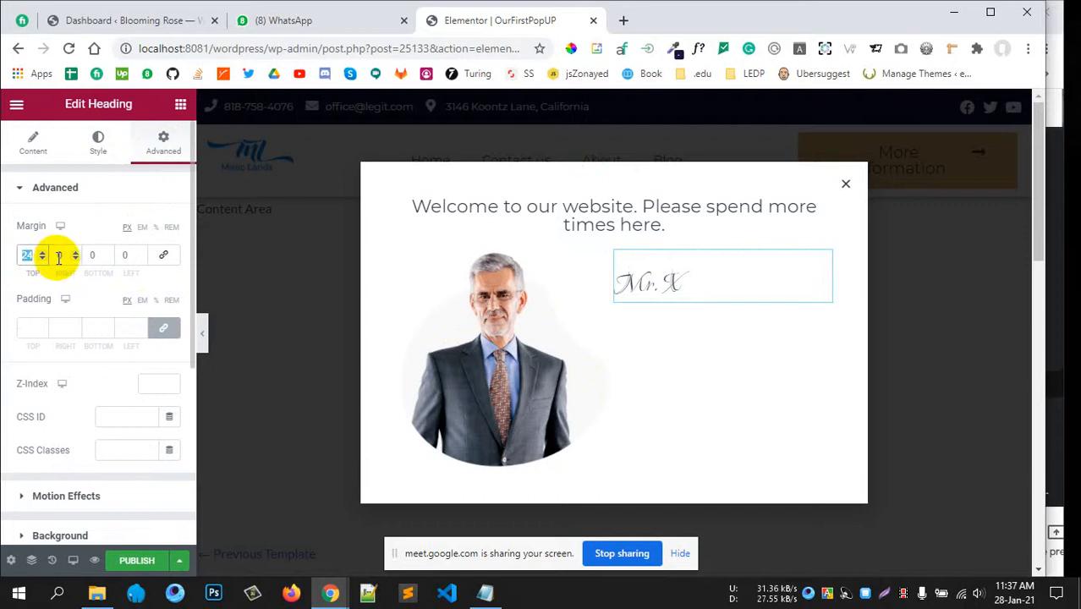
{"action": "left_click", "coordinate": [94, 220]}
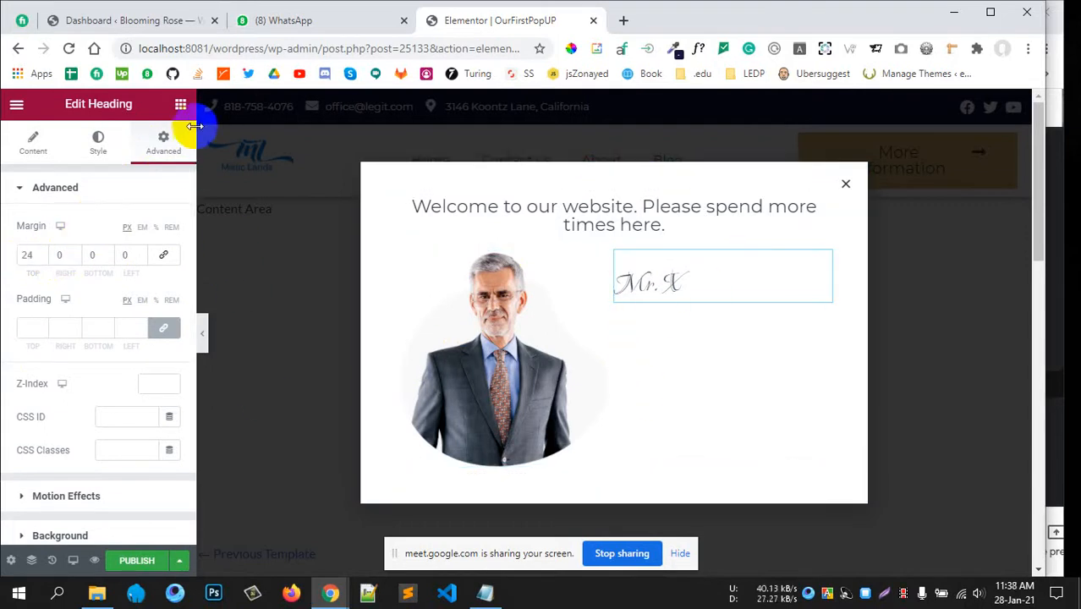
- Add a Text Editor widget below the "Mr. X" heading and clear its placeholder text
{"action": "left_click", "coordinate": [180, 104]}
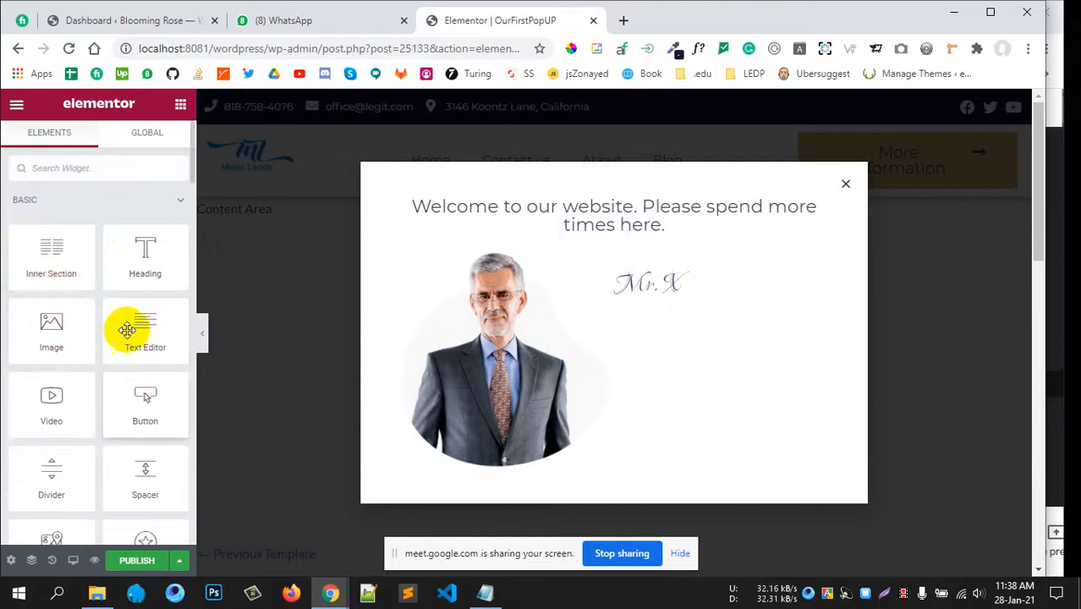
{"action": "left_click_drag", "start_coordinate": [145, 330], "coordinate": [655, 280]}
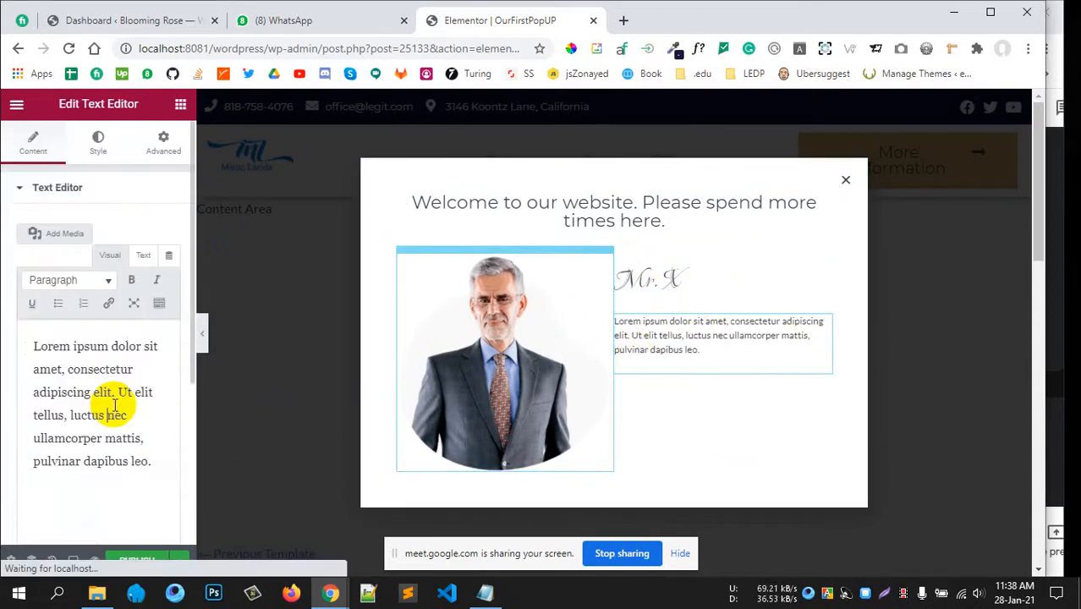
{"action": "left_click", "coordinate": [115, 406]}
{"action": "key", "text": "ctrl+a"}
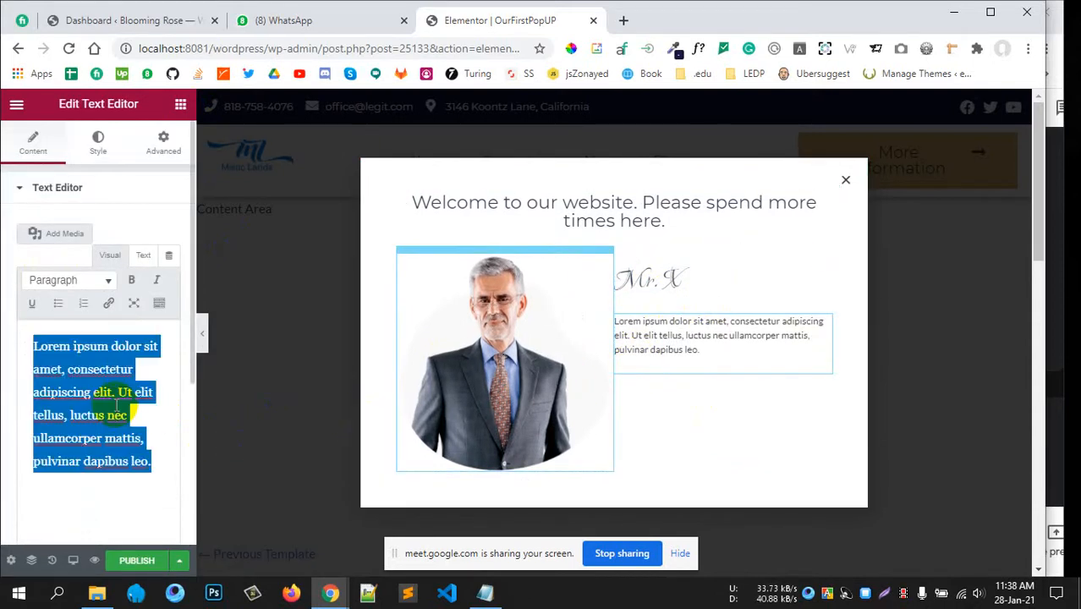
{"action": "key", "text": "BackSpace"}
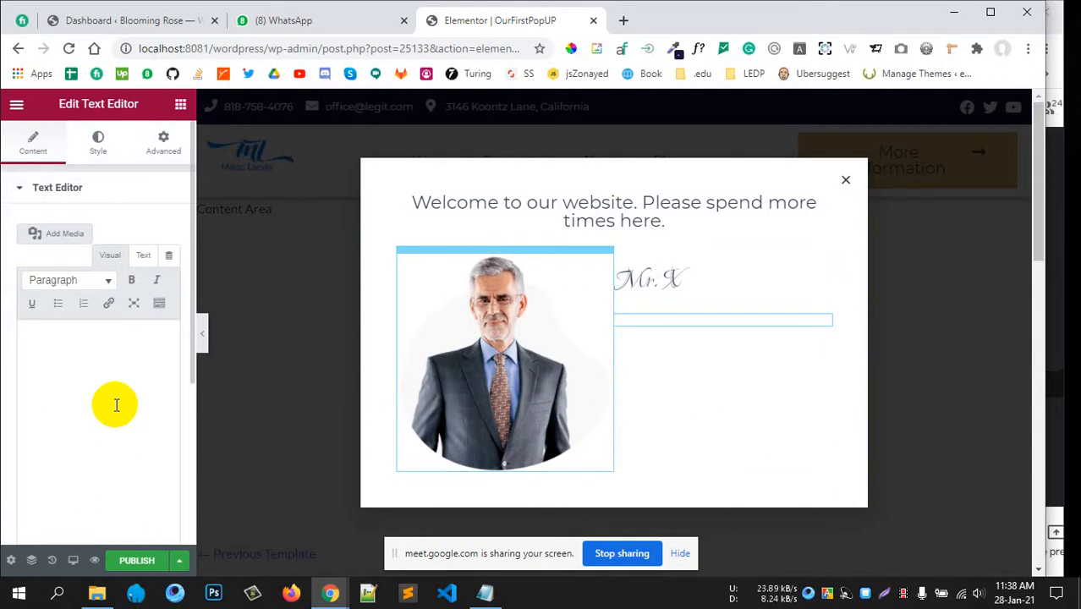
- Enter "Hey! What's up. I heard that there's so cold" in the empty text widget
{"action": "type", "text": "Hey! What's"}
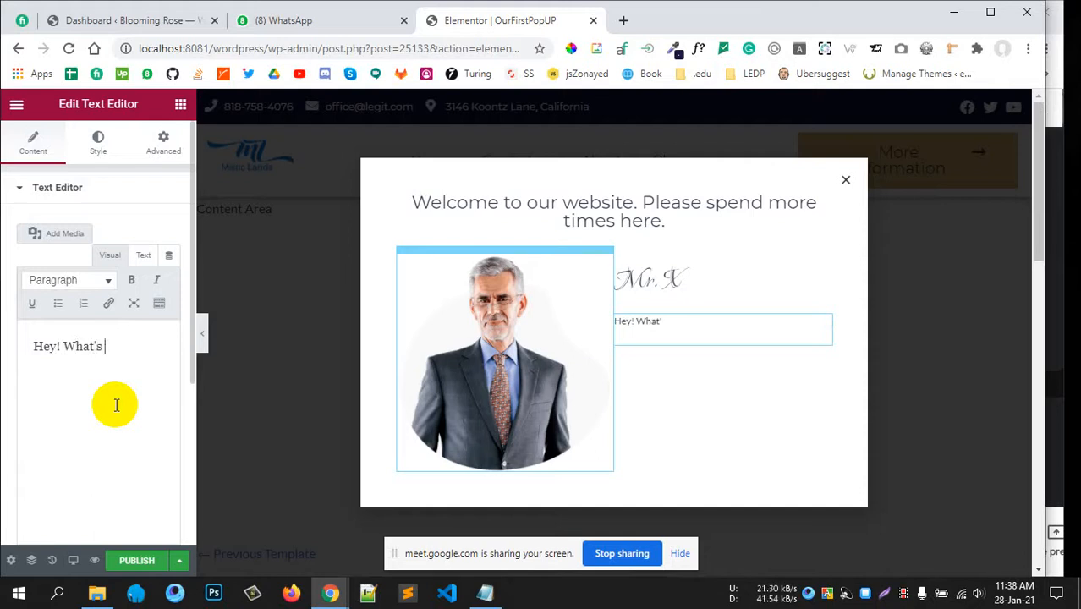
{"action": "type", "text": " up. I hea"}
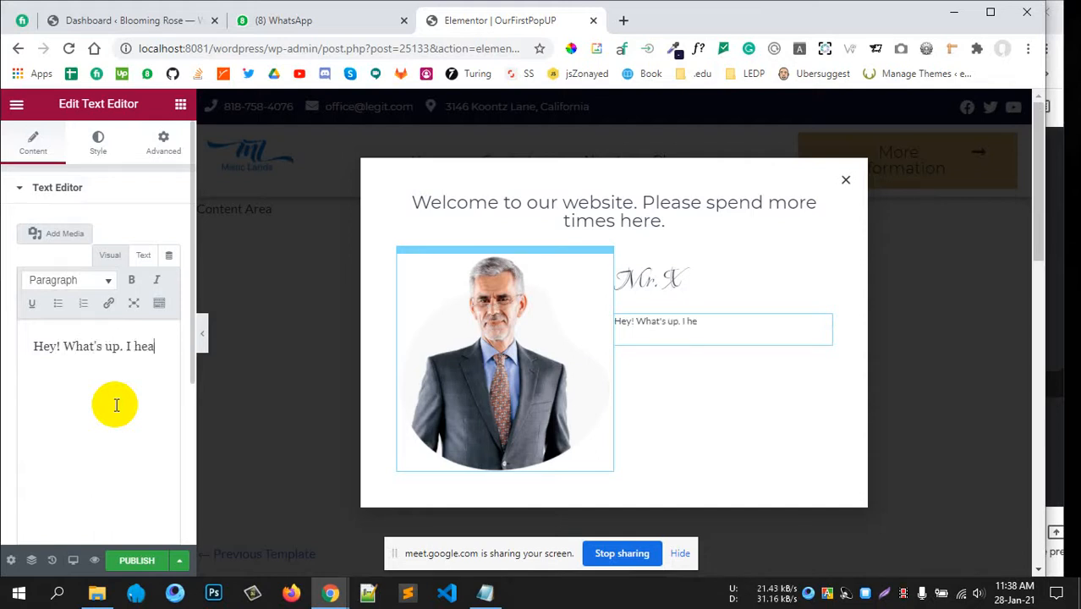
{"action": "type", "text": "rd"}
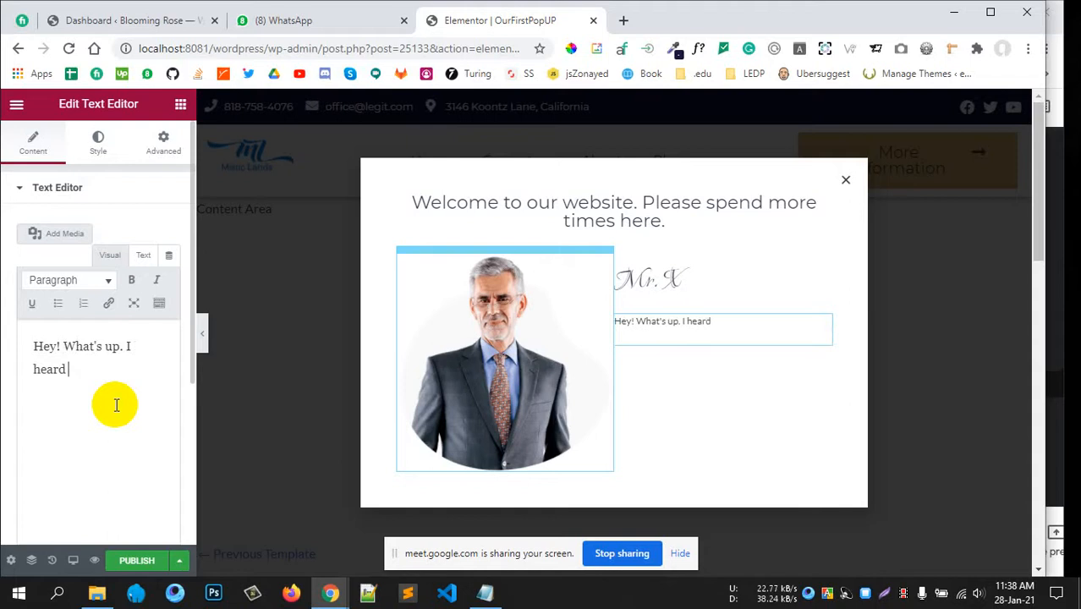
{"action": "type", "text": " that "}
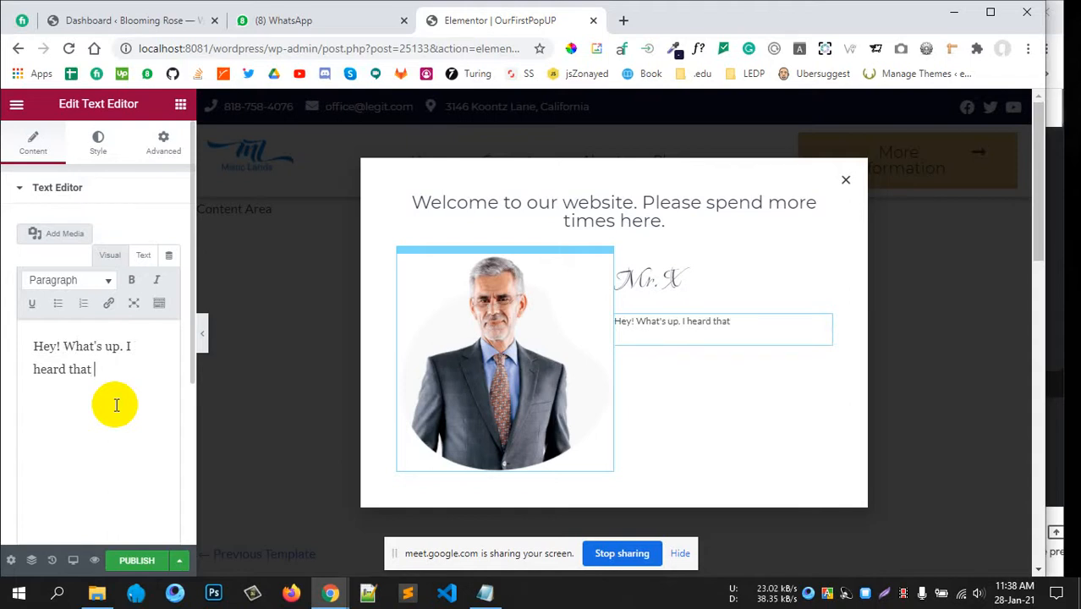
{"action": "type", "text": "there's so cold"}
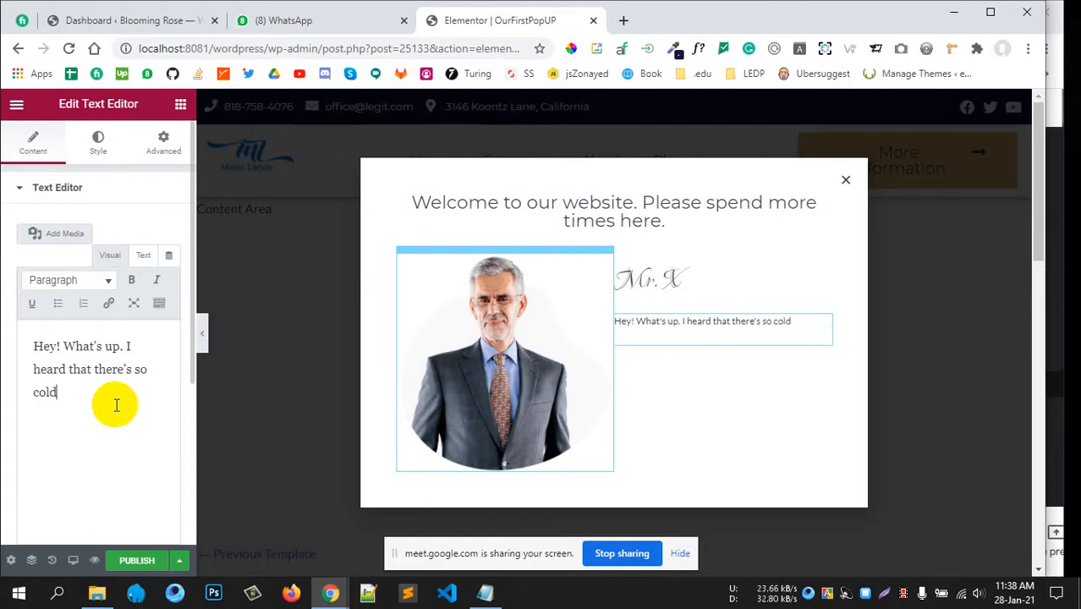
- Replace the message's ending after "I heard that" with "you didn't bath from 7 day!!!!"
{"action": "key", "text": "BackSpace"}
{"action": "key", "text": "BackSpace"}
{"action": "key", "text": "BackSpace"}
{"action": "key", "text": "BackSpace"}
{"action": "key", "text": "BackSpace"}
{"action": "key", "text": "BackSpace"}
{"action": "key", "text": "BackSpace"}
{"action": "key", "text": "BackSpace"}
{"action": "key", "text": "BackSpace"}
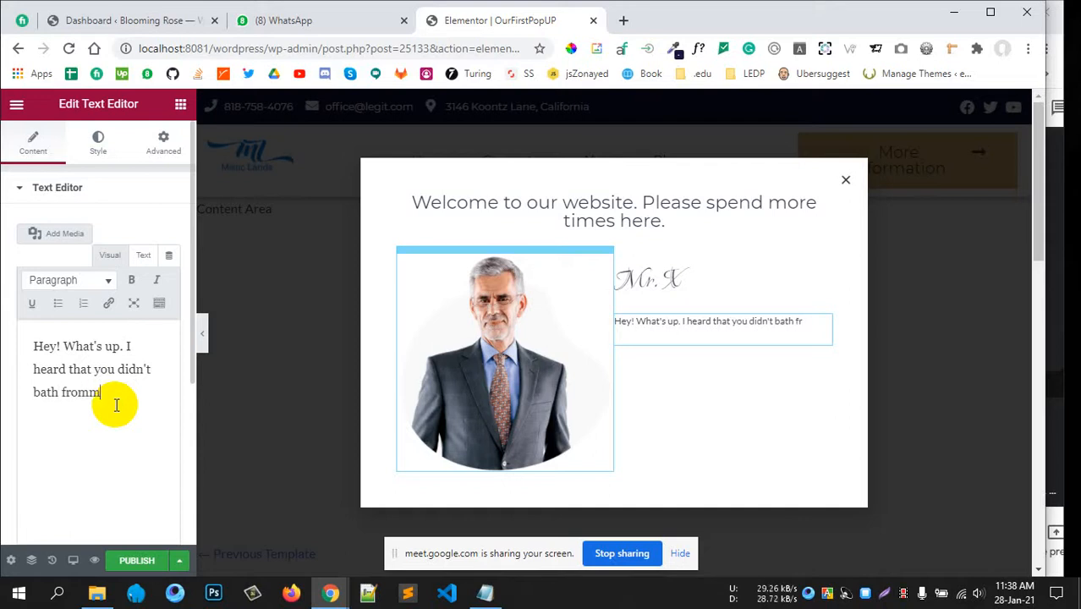
{"action": "type", "text": "day"}
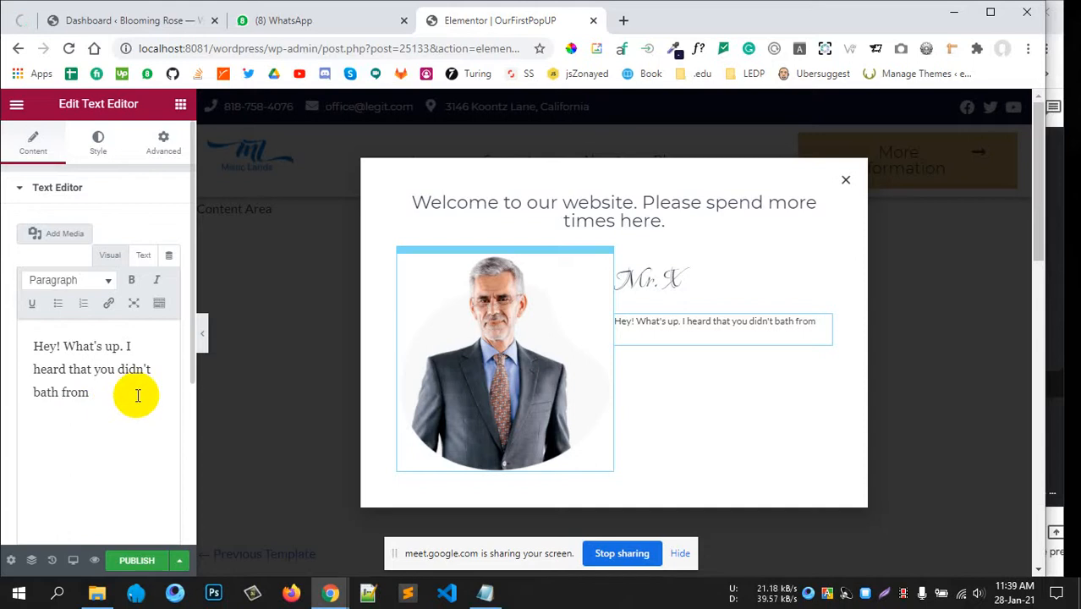
{"action": "type", "text": "!"}
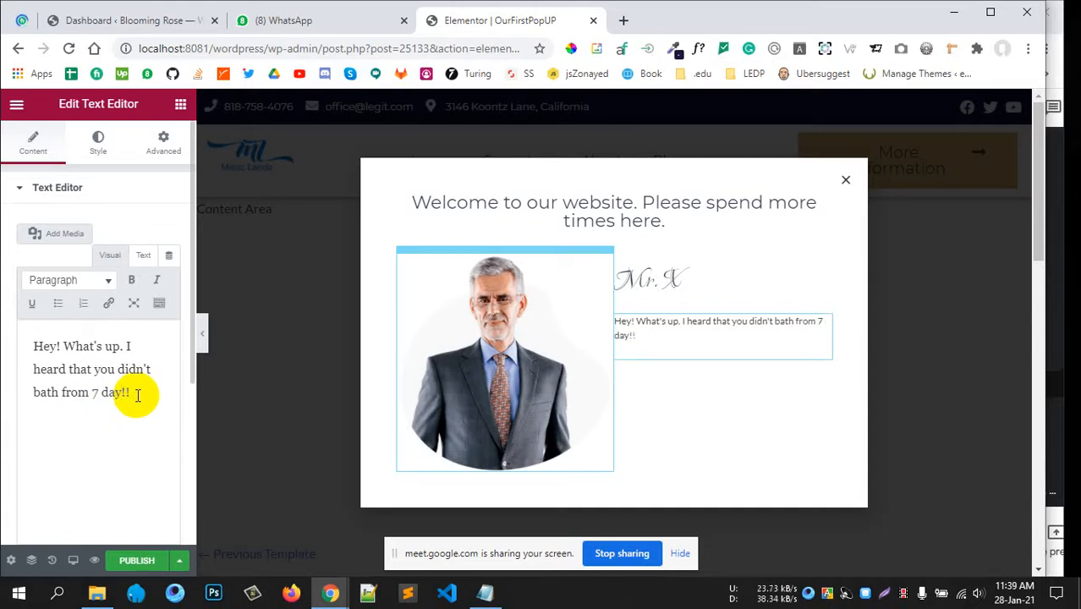
{"action": "type", "text": "!!!"}
- Set the font family of the message text below the heading to Montserrat
{"action": "left_click", "coordinate": [98, 142]}
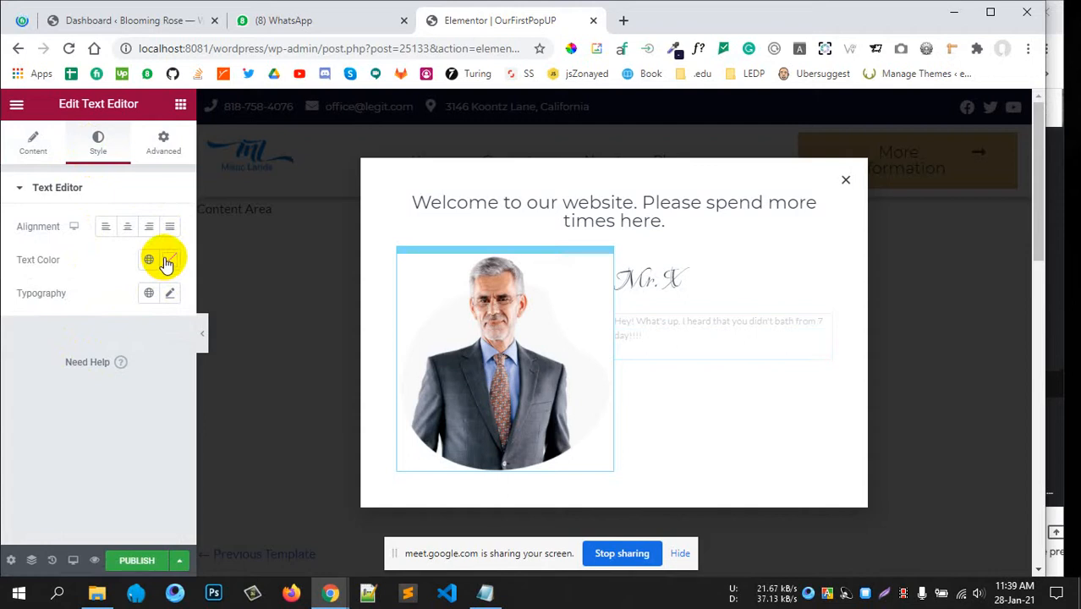
{"action": "left_click", "coordinate": [168, 296]}
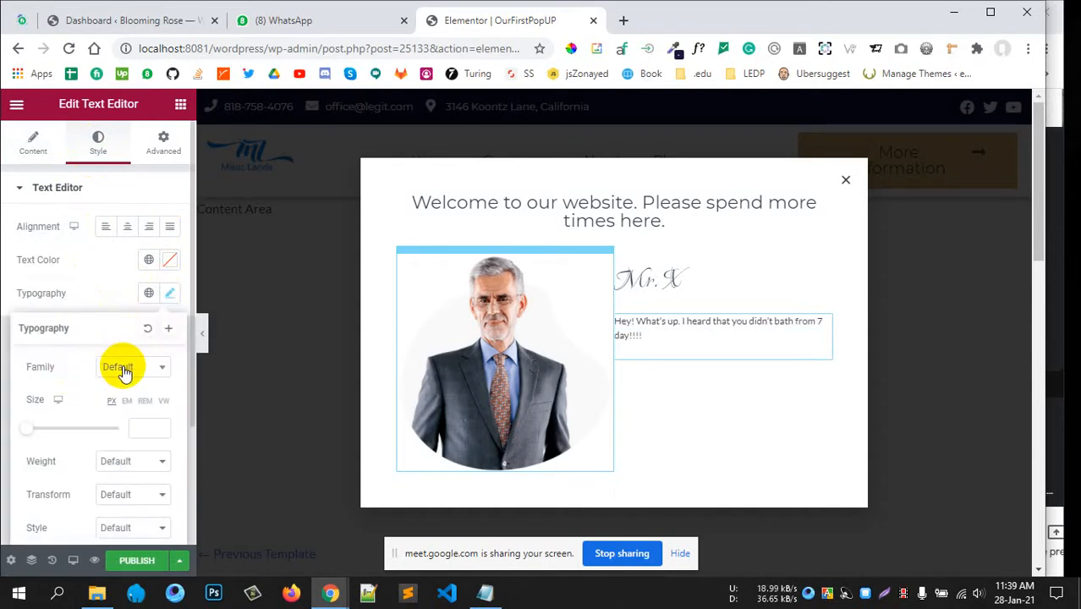
{"action": "left_click", "coordinate": [124, 372]}
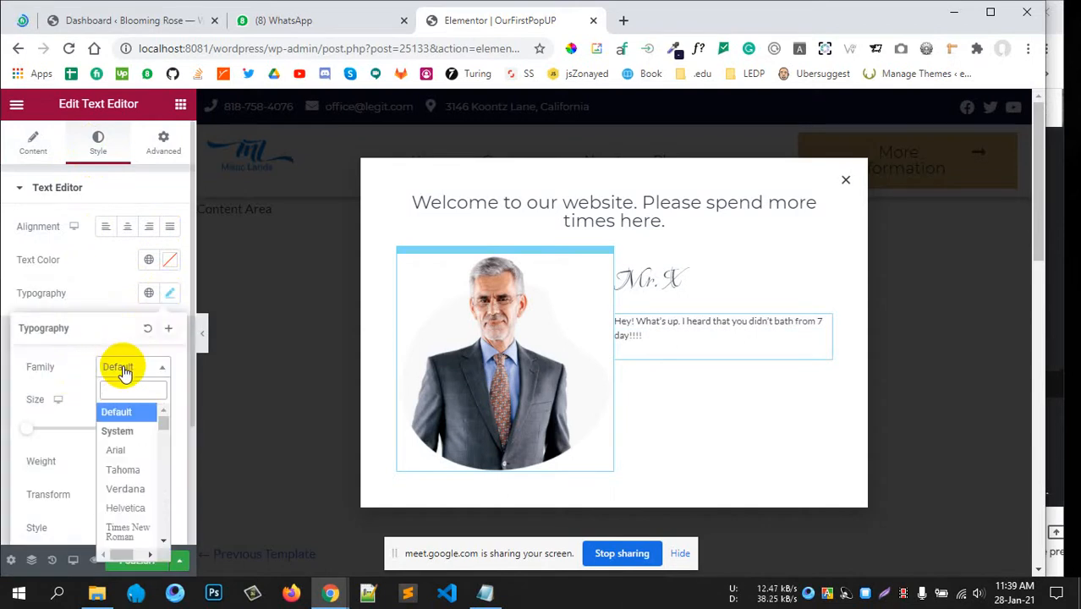
{"action": "type", "text": "mont"}
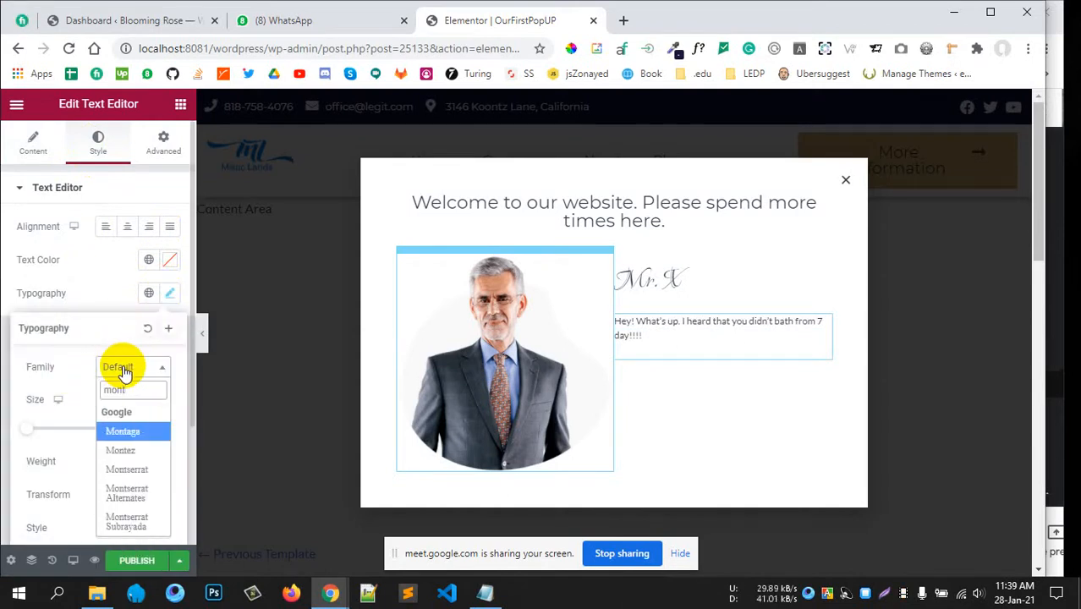
{"action": "left_click", "coordinate": [137, 468]}
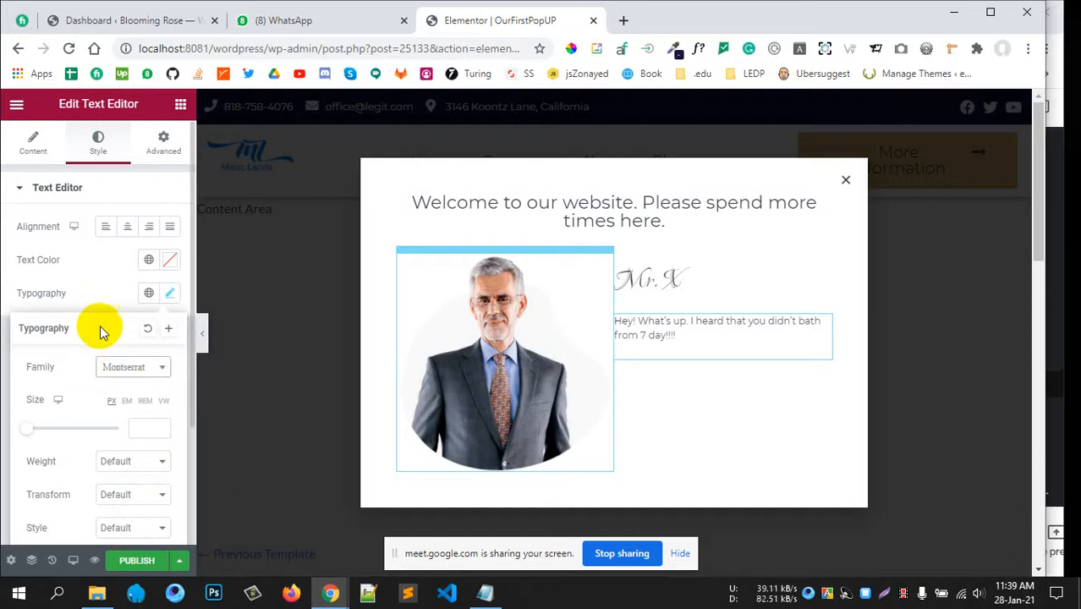
- Set the message text's font size to 17 px and close its typography settings
{"action": "left_click", "coordinate": [160, 427]}
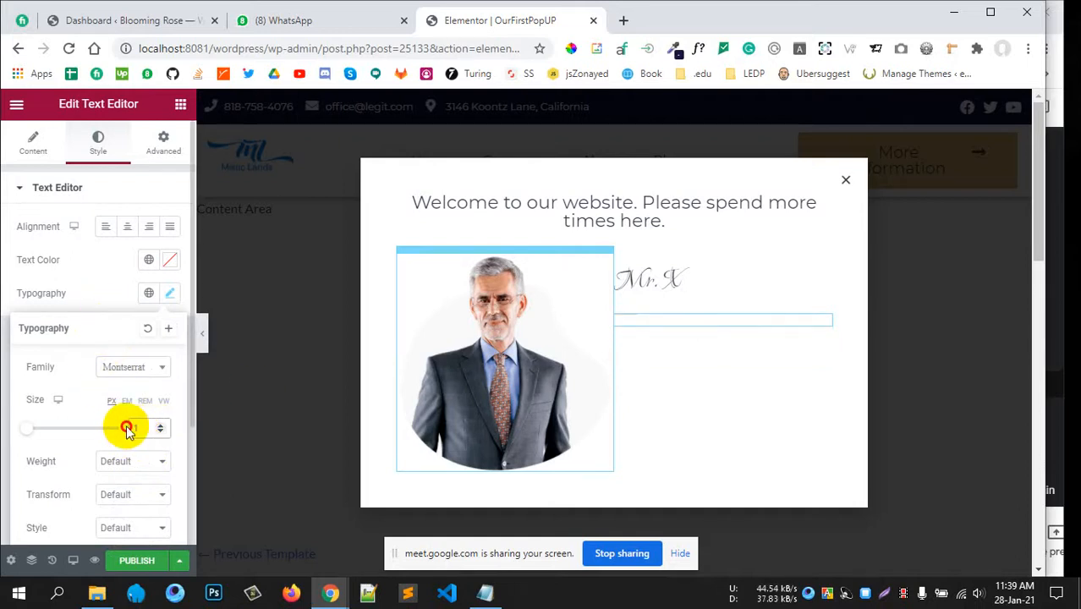
{"action": "double_click", "coordinate": [129, 429]}
{"action": "type", "text": "18"}
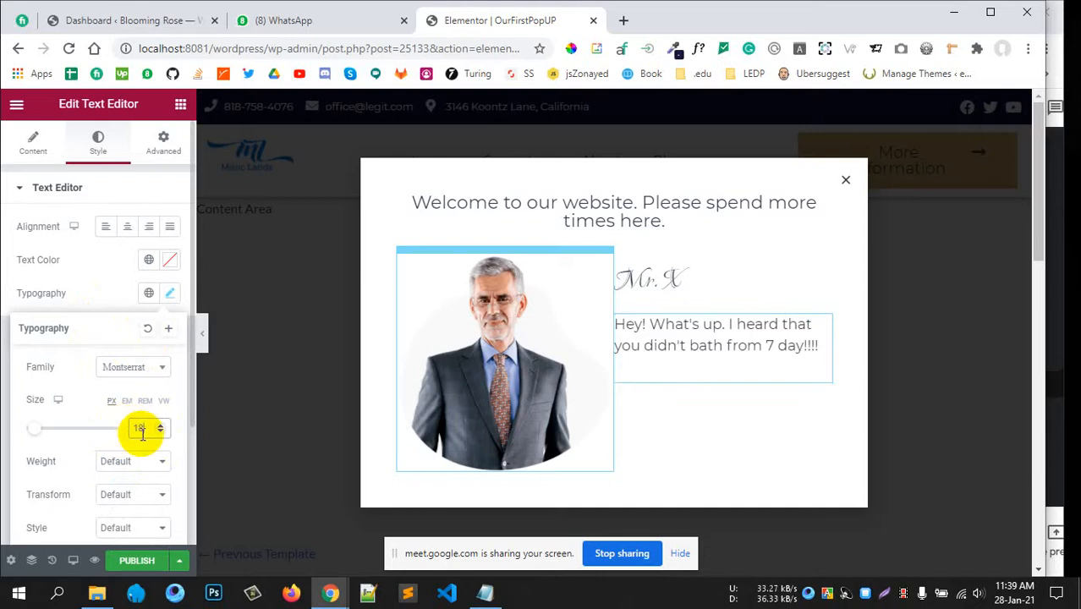
{"action": "left_click", "coordinate": [161, 432]}
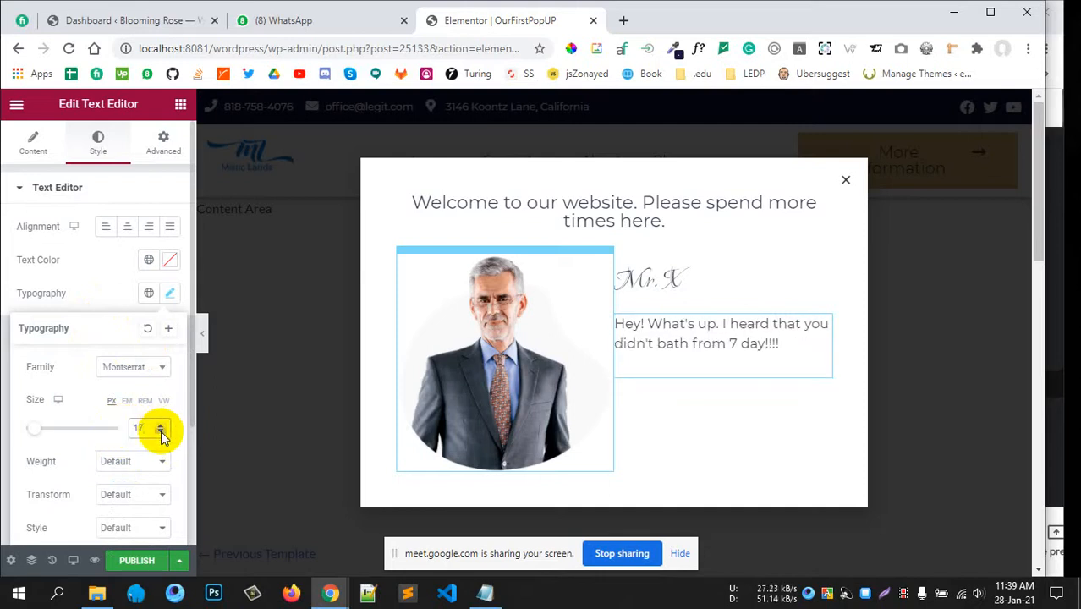
{"action": "left_click", "coordinate": [72, 285]}
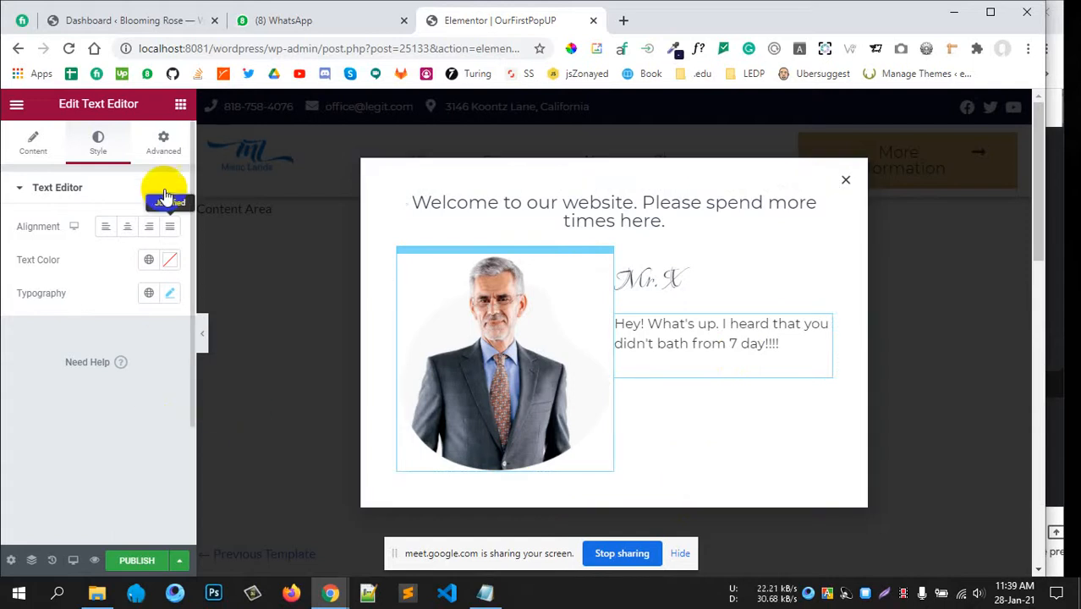
- Add a text widget below the "Hey! What's up" message and replace its placeholder text with "Yaaagggghhhhh"
{"action": "left_click", "coordinate": [180, 108]}
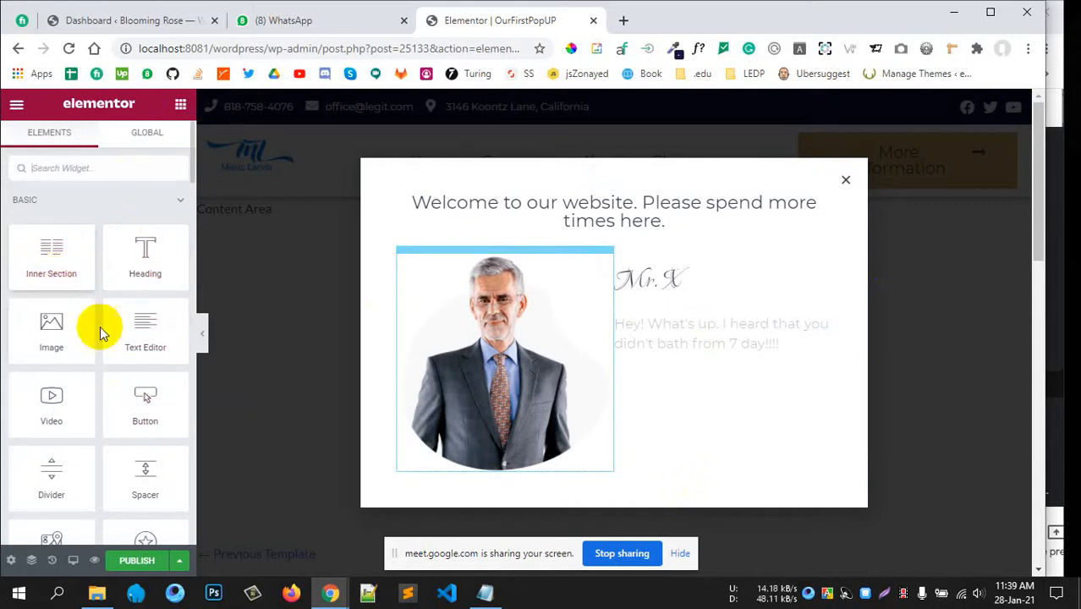
{"action": "left_click_drag", "start_coordinate": [143, 337], "coordinate": [613, 414]}
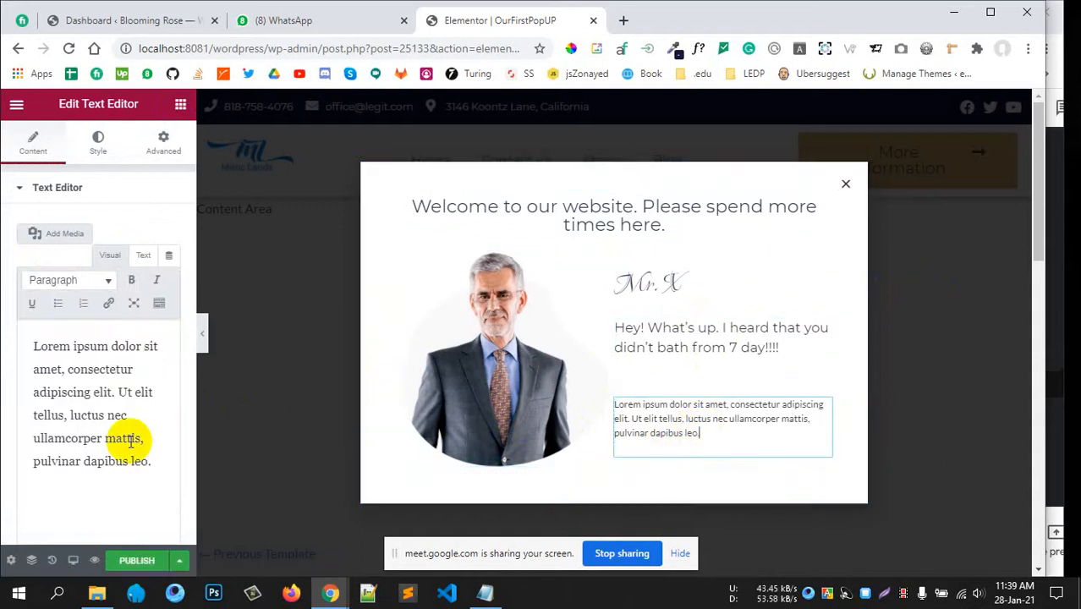
{"action": "key", "text": "ctrl+a"}
{"action": "key", "text": "BackSpace"}
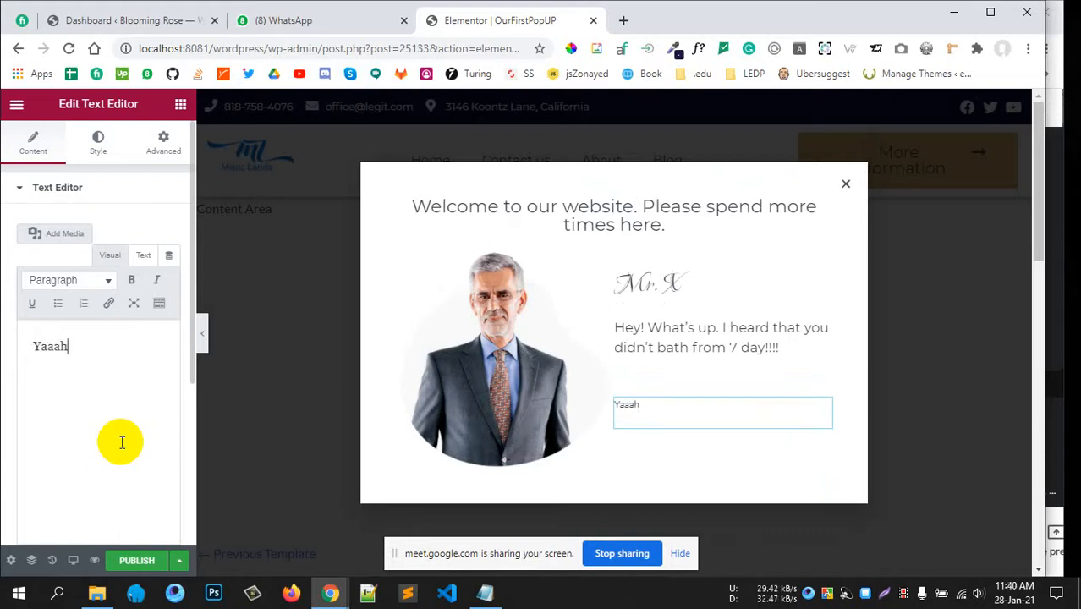
{"action": "key", "text": "BackSpace"}
{"action": "type", "text": "ggghhhhh"}
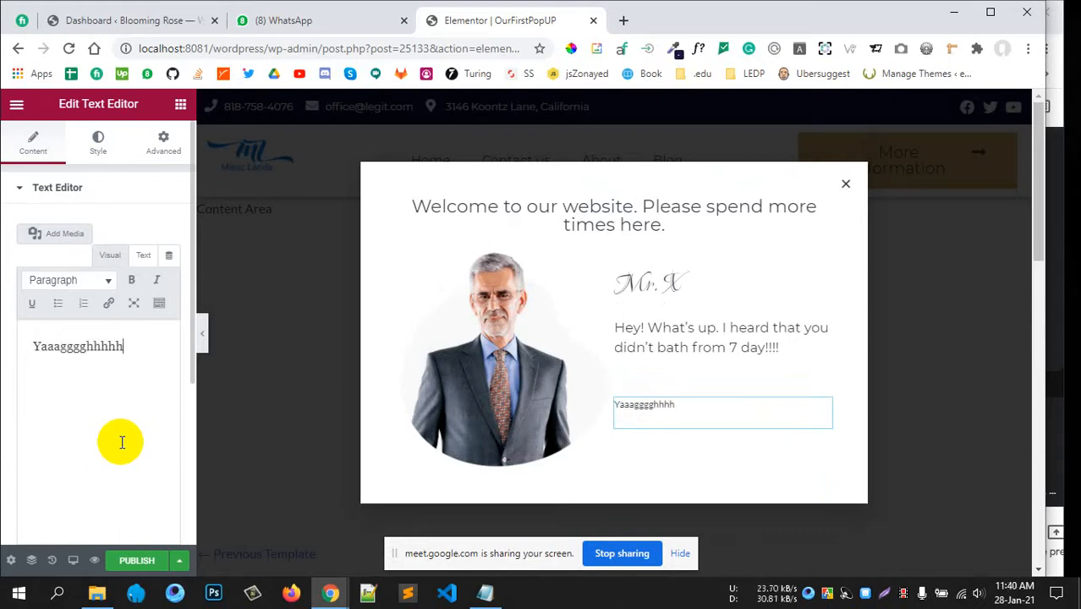
- Set the font family of the "Yaaagggghhhhh" text to Montserrat
{"action": "left_click", "coordinate": [95, 141]}
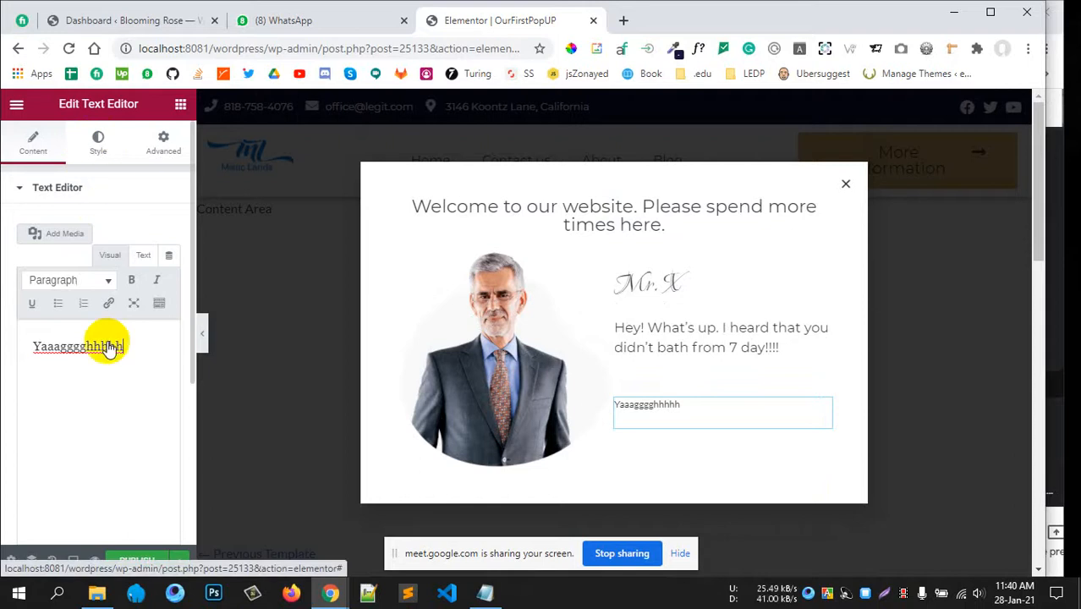
{"action": "left_click", "coordinate": [169, 259]}
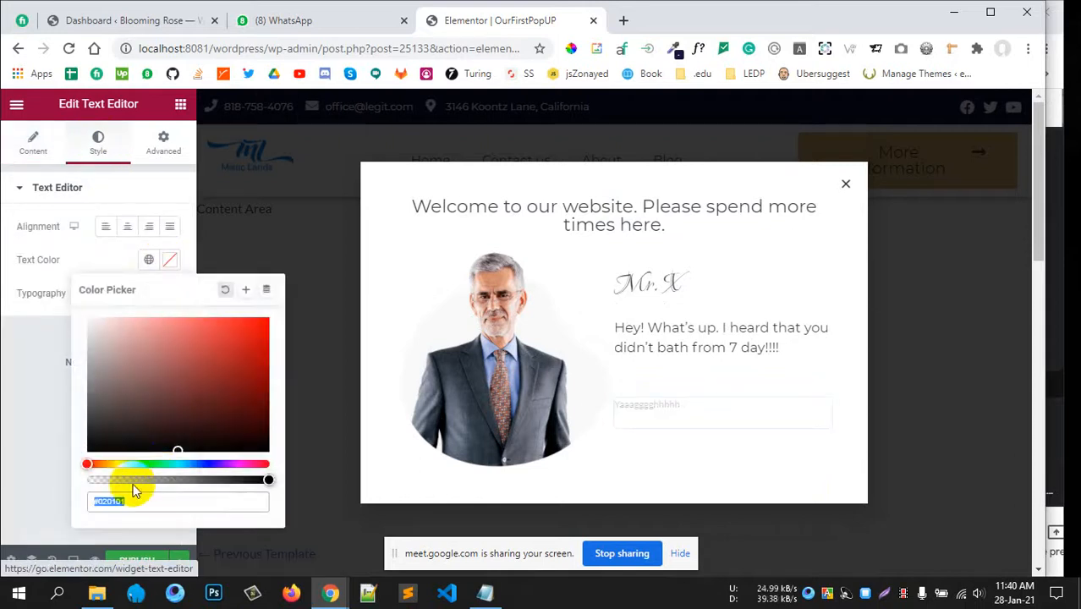
{"action": "left_click", "coordinate": [12, 373]}
{"action": "left_click", "coordinate": [169, 292]}
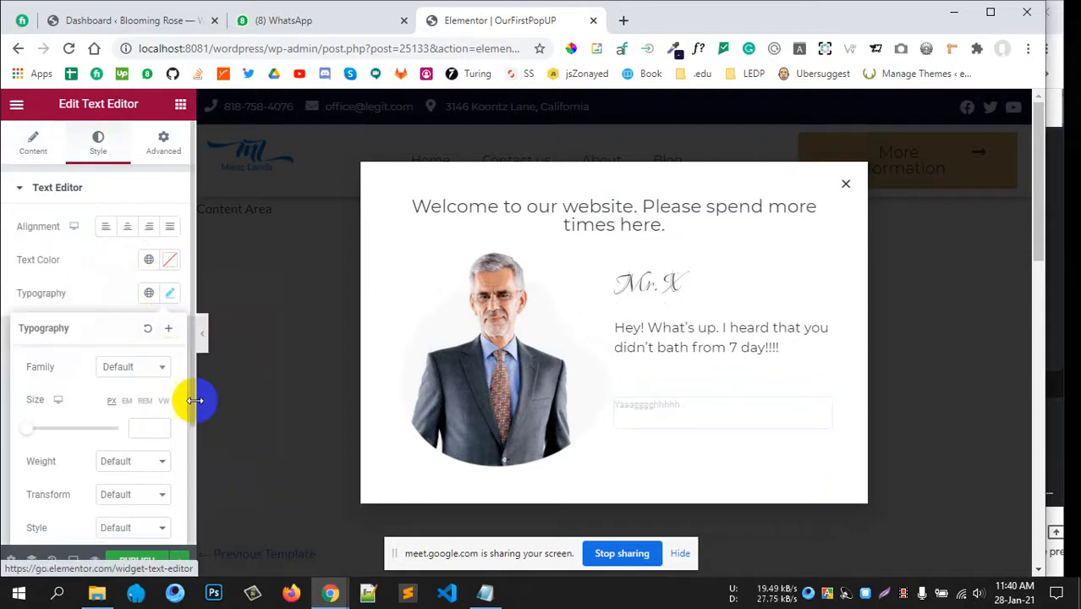
{"action": "left_click", "coordinate": [130, 367]}
{"action": "left_click", "coordinate": [129, 368]}
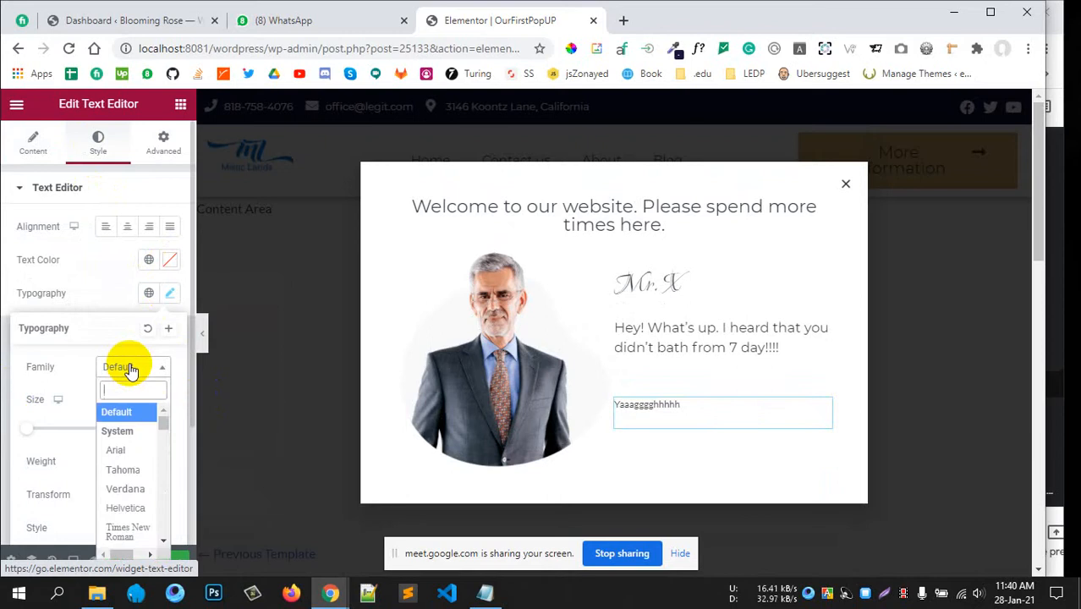
{"action": "type", "text": "mont"}
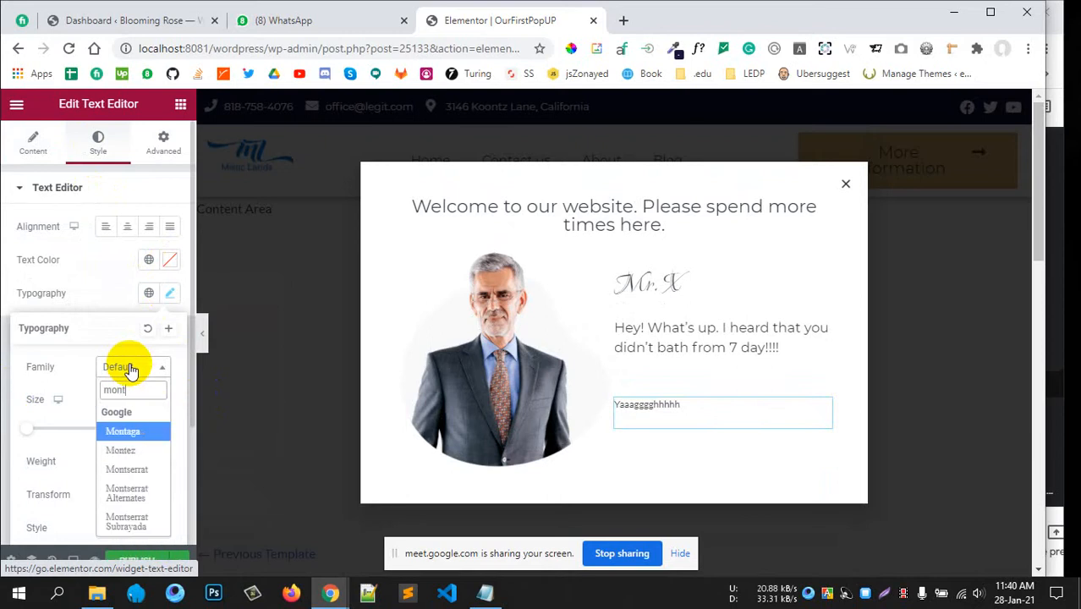
{"action": "left_click", "coordinate": [124, 470]}
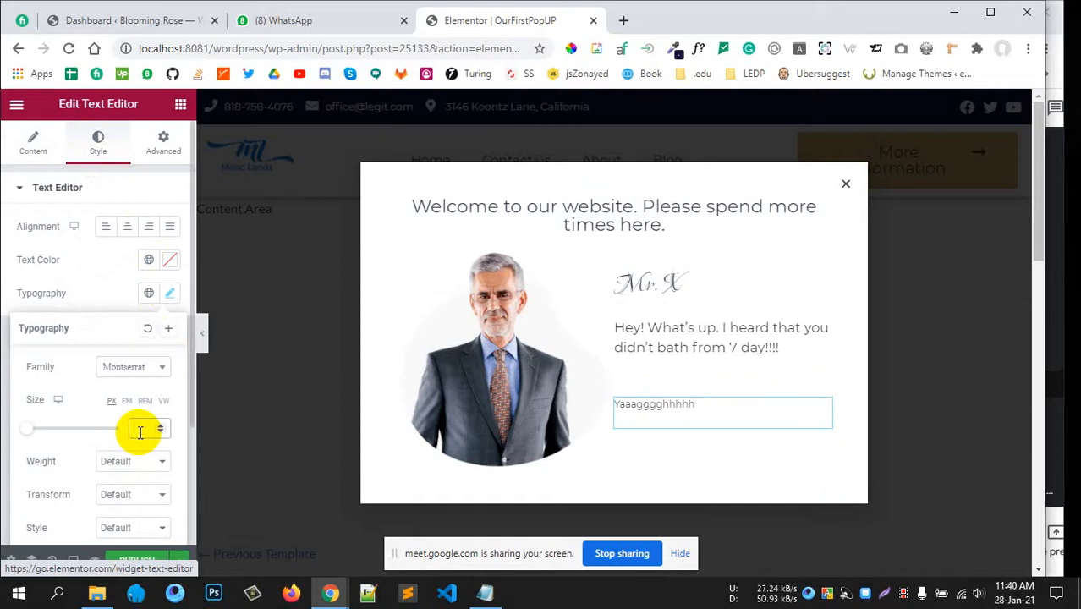
- Set the "Yaaagggghhhhh" text's font size to 18 px and its weight to 300
{"action": "type", "text": "16"}
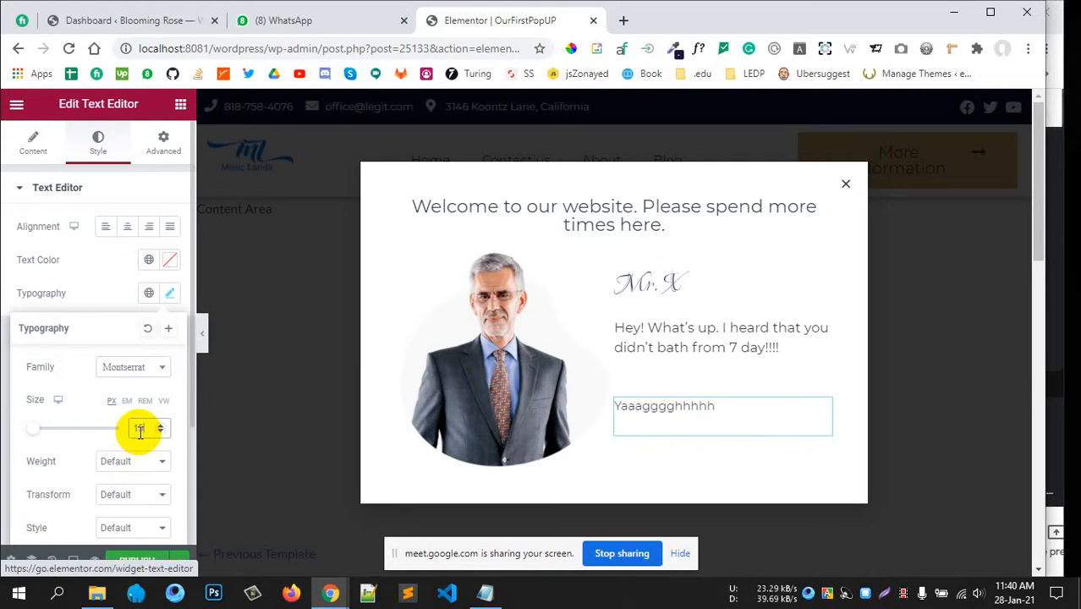
{"action": "double_click", "coordinate": [142, 429]}
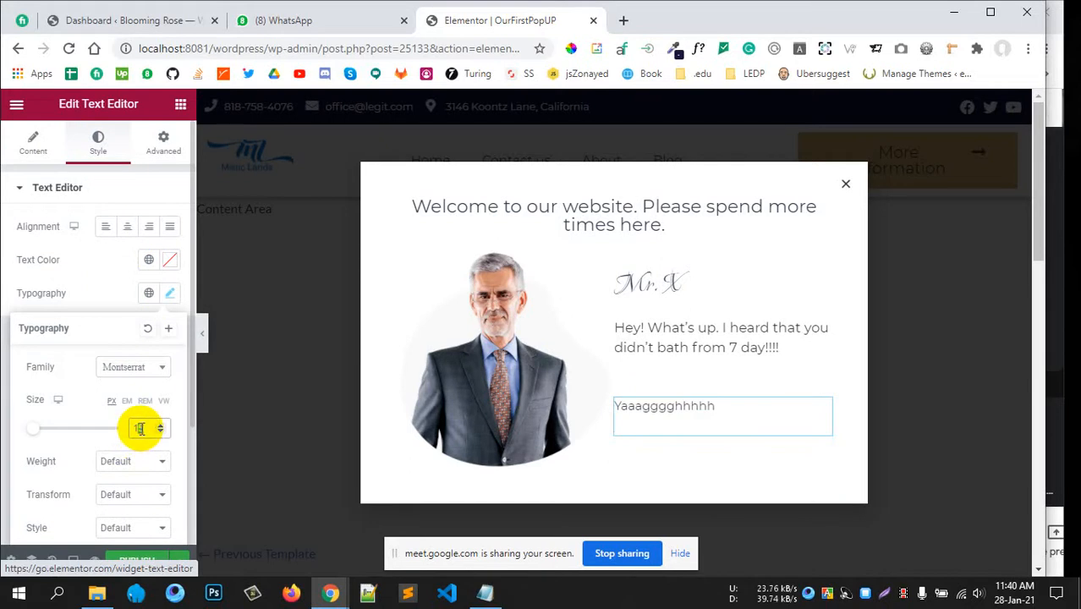
{"action": "type", "text": "17"}
{"action": "key", "text": "BackSpace"}
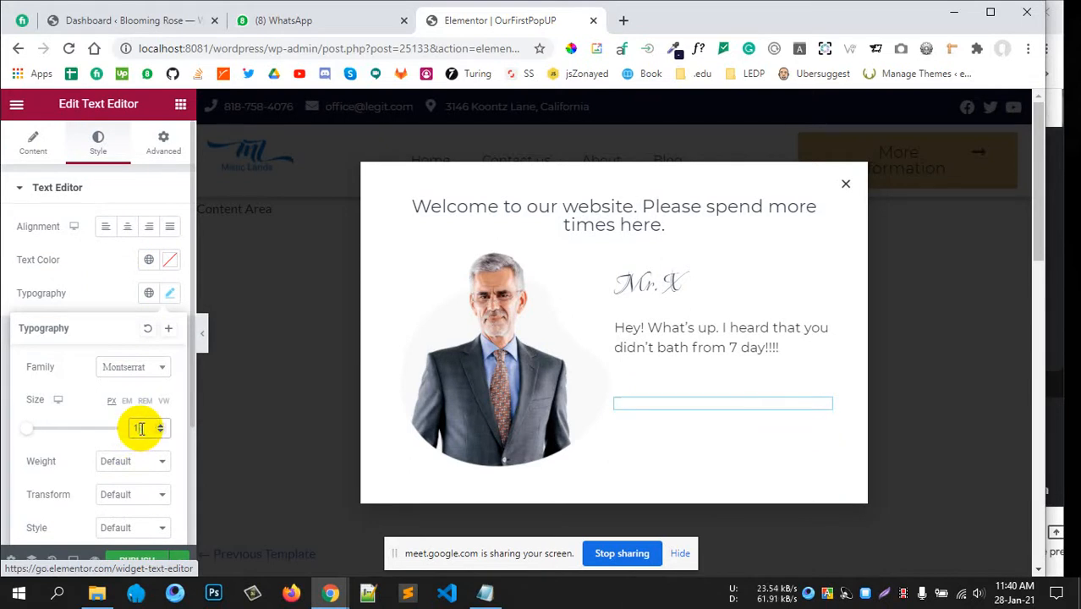
{"action": "type", "text": "8"}
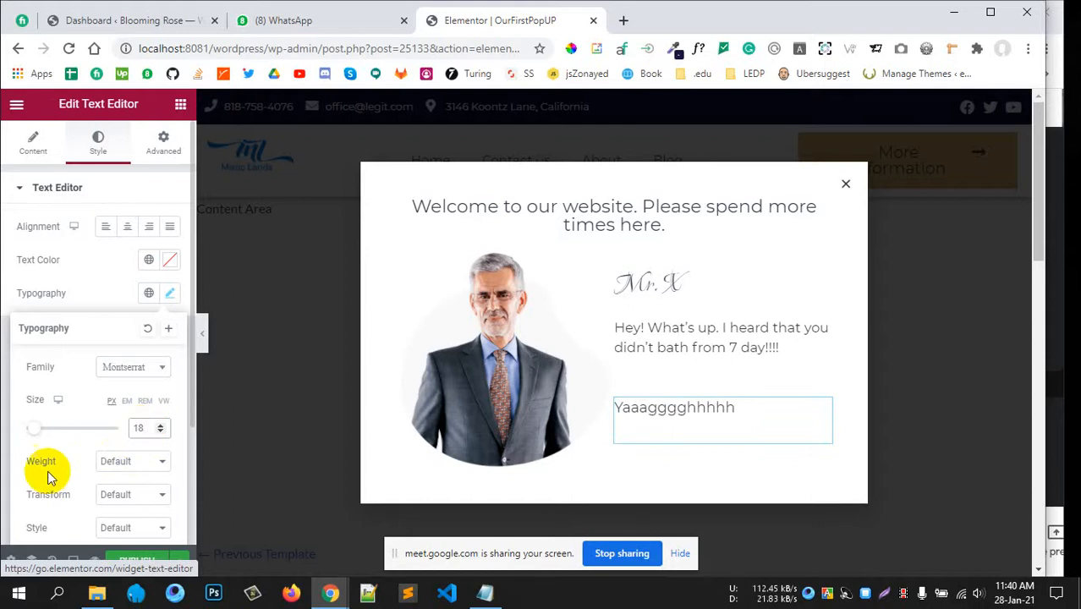
{"action": "left_click", "coordinate": [144, 463]}
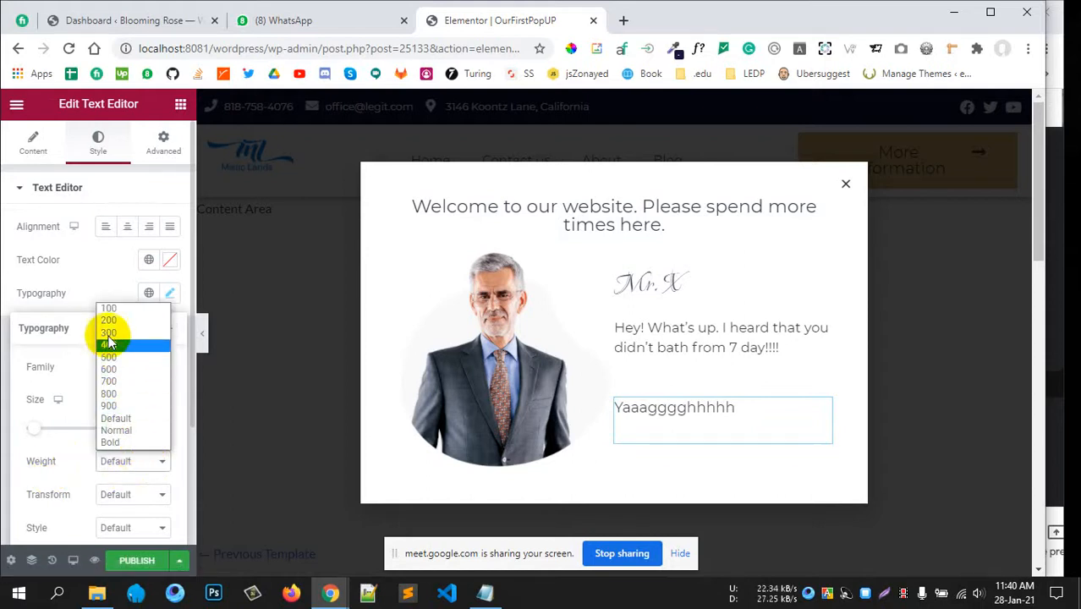
{"action": "left_click", "coordinate": [108, 330]}
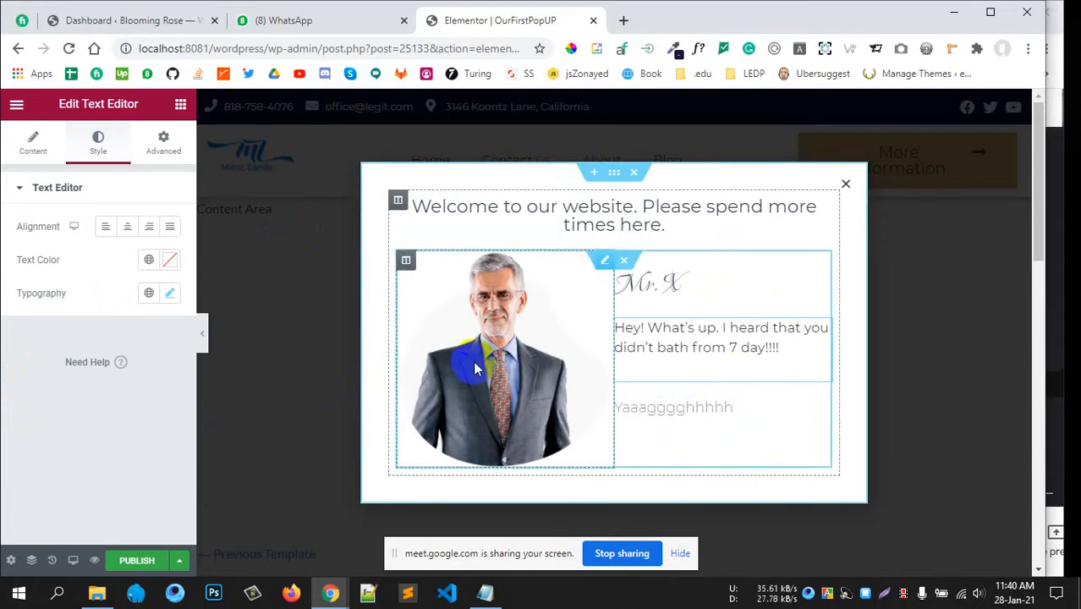
- Open the popup's publish settings, review its triggers and advanced rules, and return to the display conditions
{"action": "left_click", "coordinate": [127, 560]}
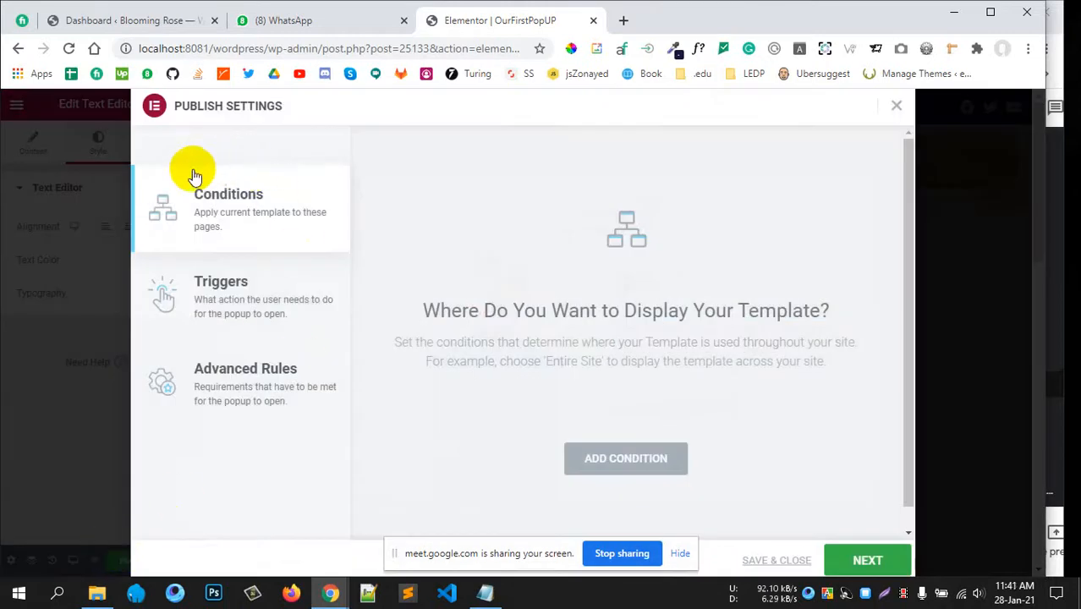
{"action": "left_click", "coordinate": [207, 302]}
{"action": "left_click", "coordinate": [222, 368]}
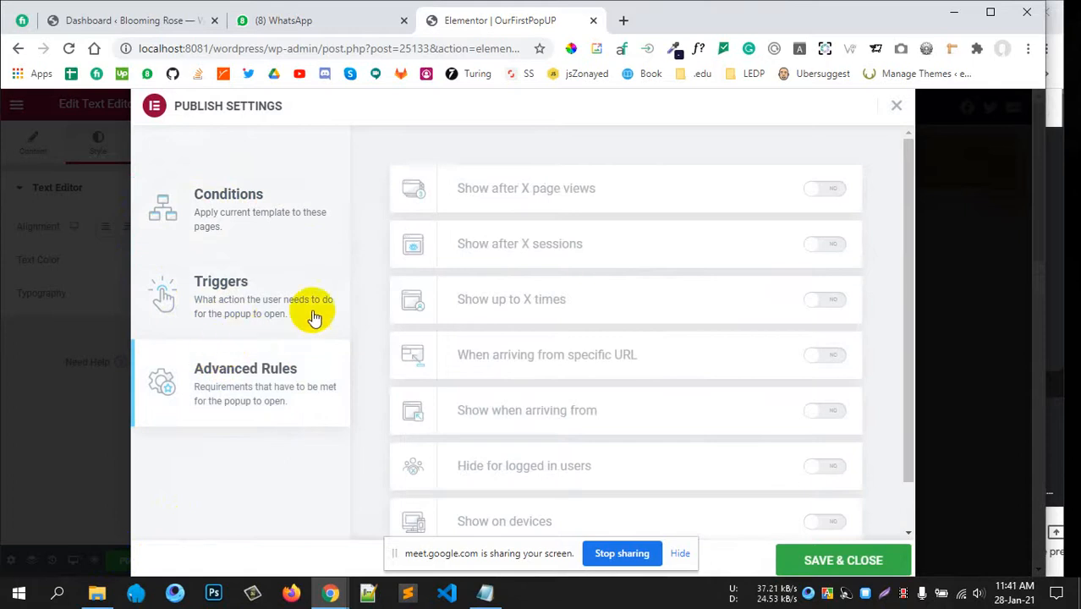
{"action": "left_click", "coordinate": [208, 212]}
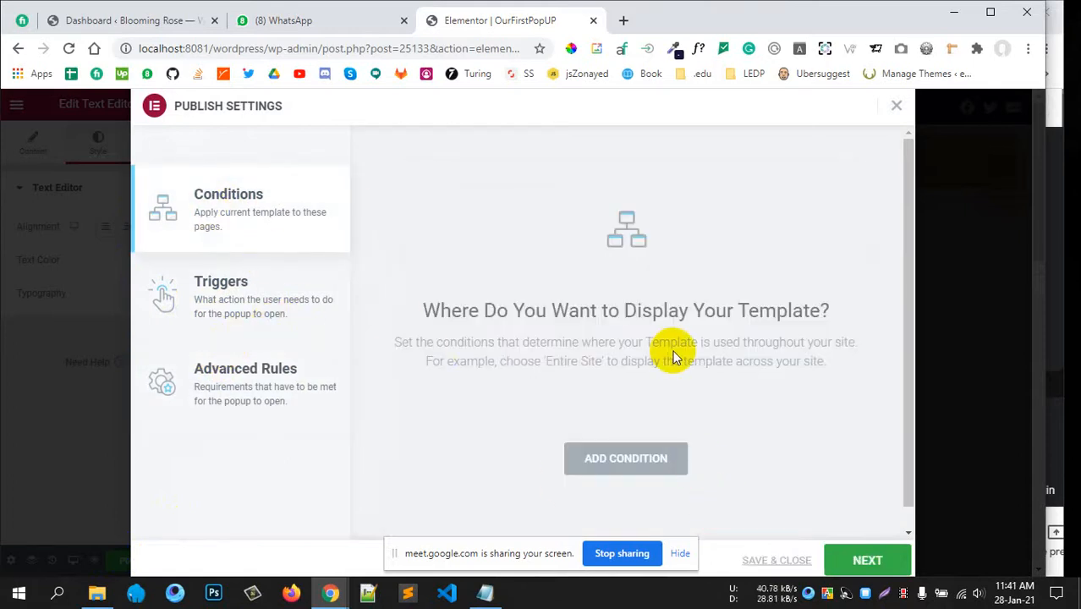
- Add a display condition that includes the entire site, look through its location options and remove the condition
{"action": "scroll", "coordinate": [652, 389], "scroll_direction": "down", "scroll_amount": 1}
{"action": "left_click", "coordinate": [639, 427]}
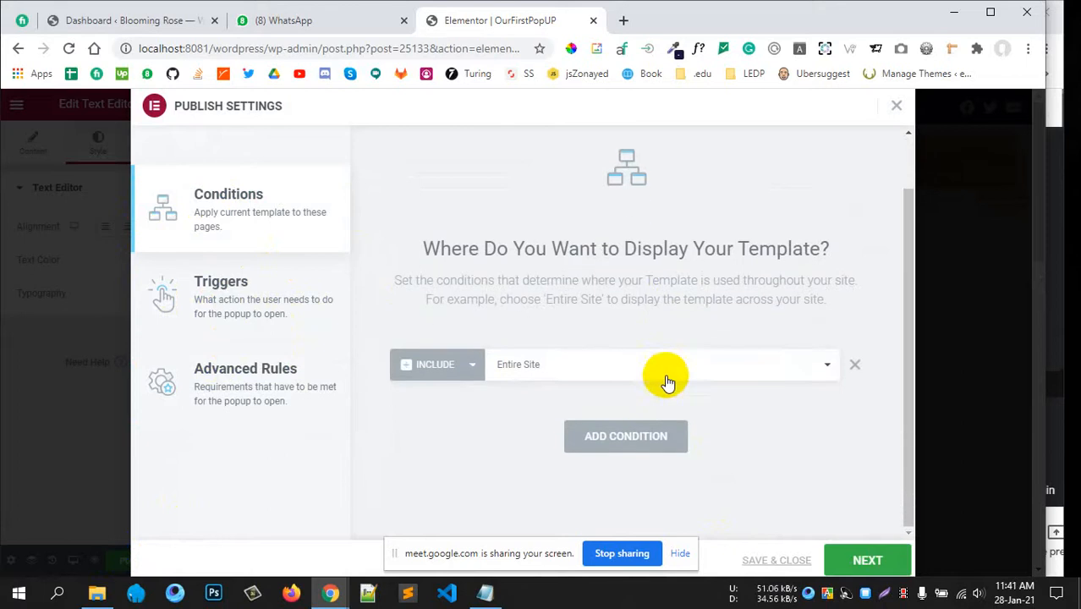
{"action": "left_click", "coordinate": [607, 372]}
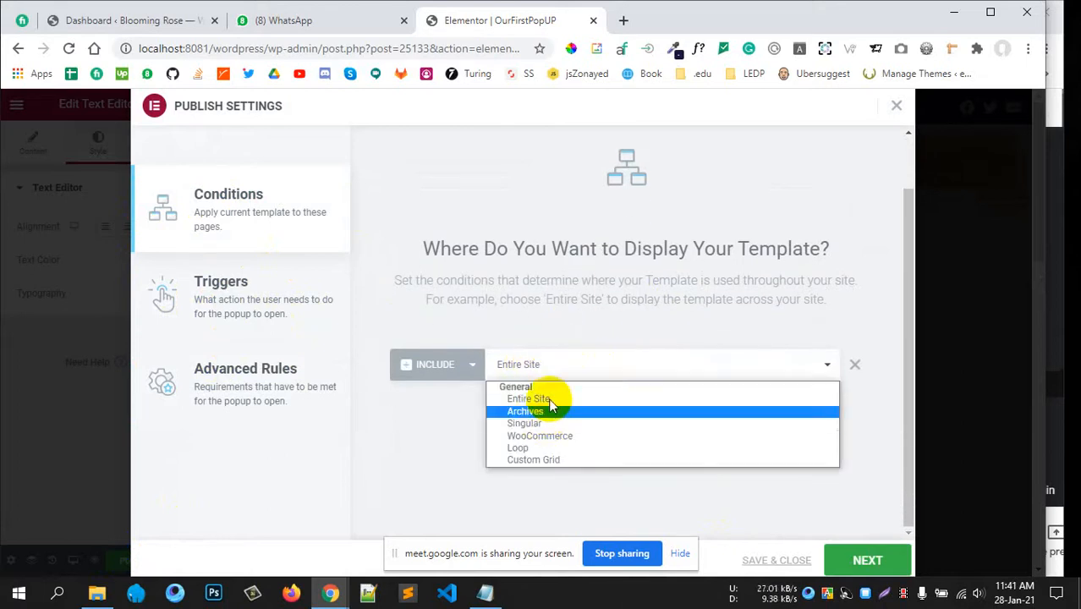
{"action": "left_click", "coordinate": [563, 326]}
{"action": "left_click", "coordinate": [552, 363]}
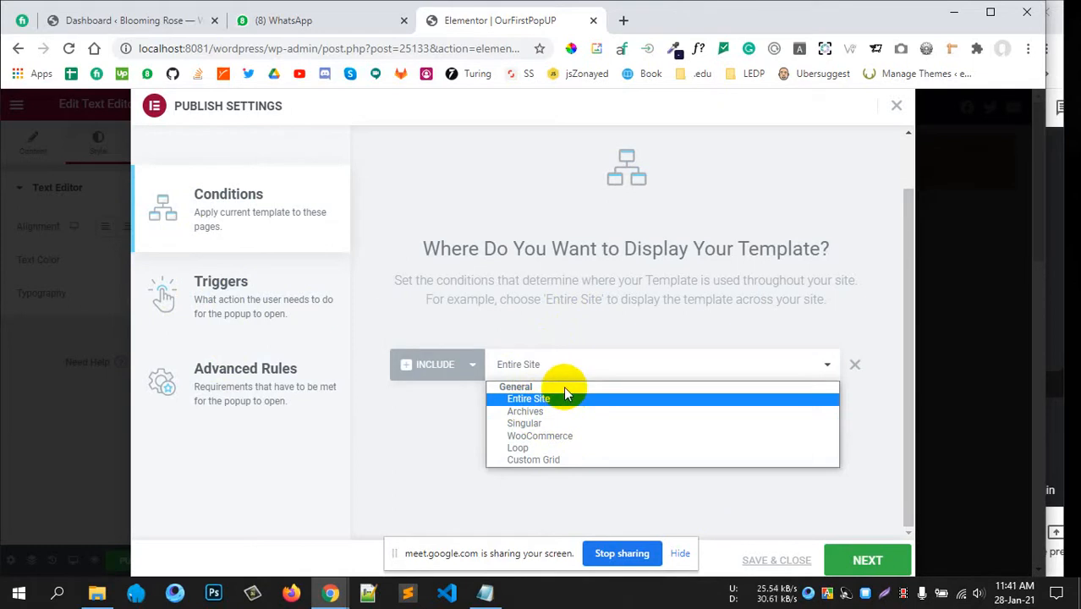
{"action": "left_click", "coordinate": [591, 341]}
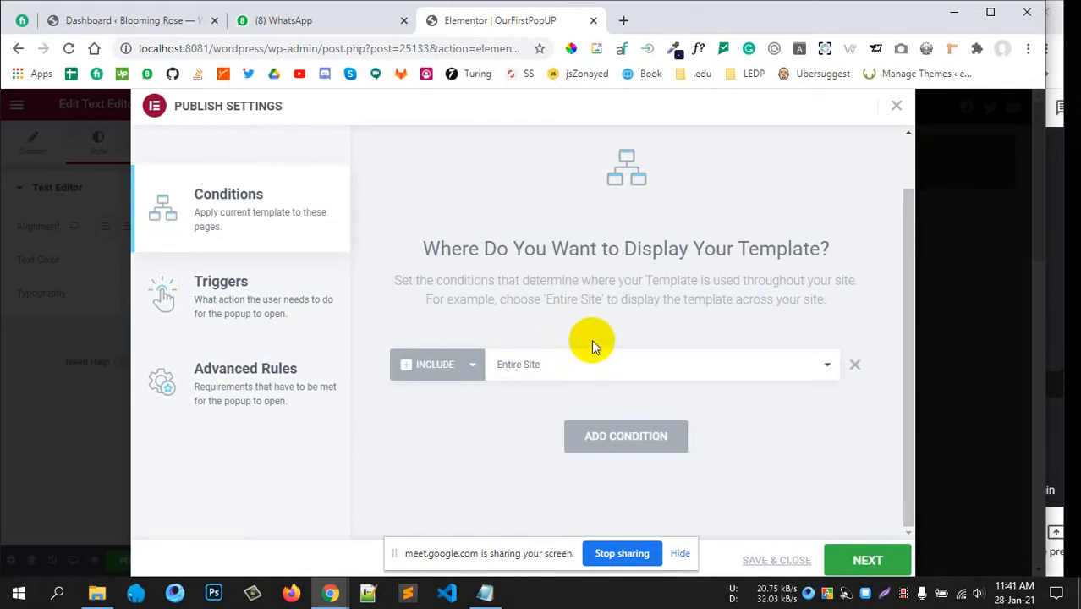
{"action": "left_click", "coordinate": [856, 364]}
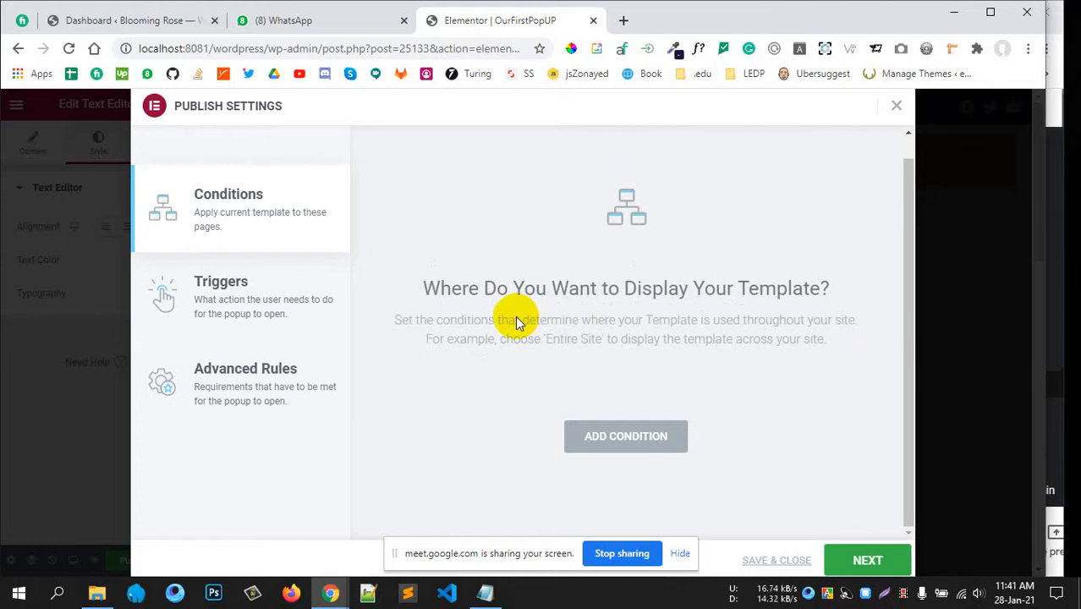
- Add a display condition that excludes Singular content and show its sub-options
{"action": "left_click", "coordinate": [603, 435]}
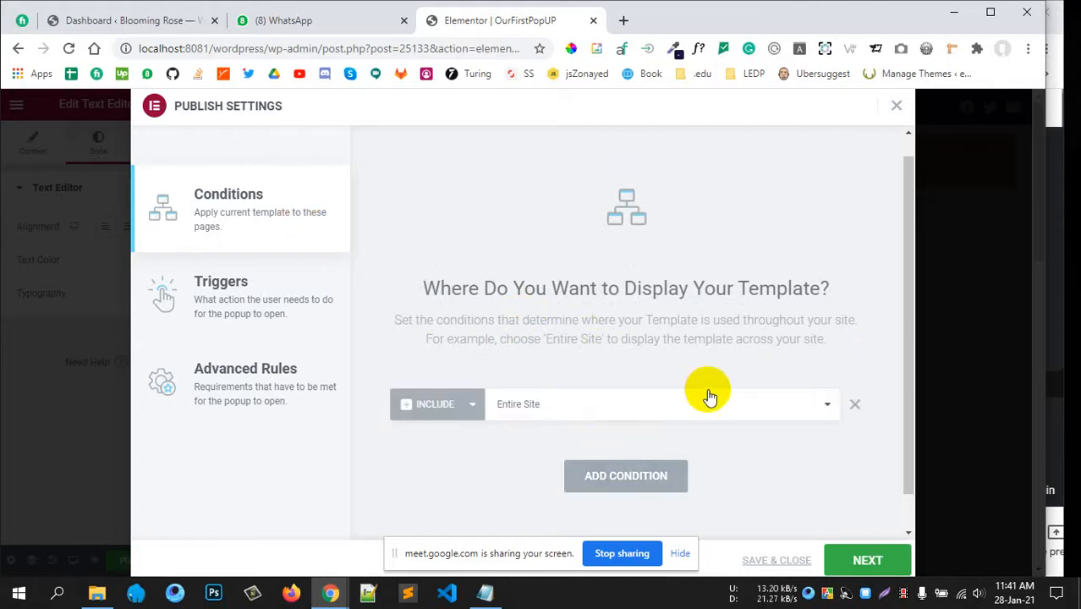
{"action": "left_click", "coordinate": [461, 365]}
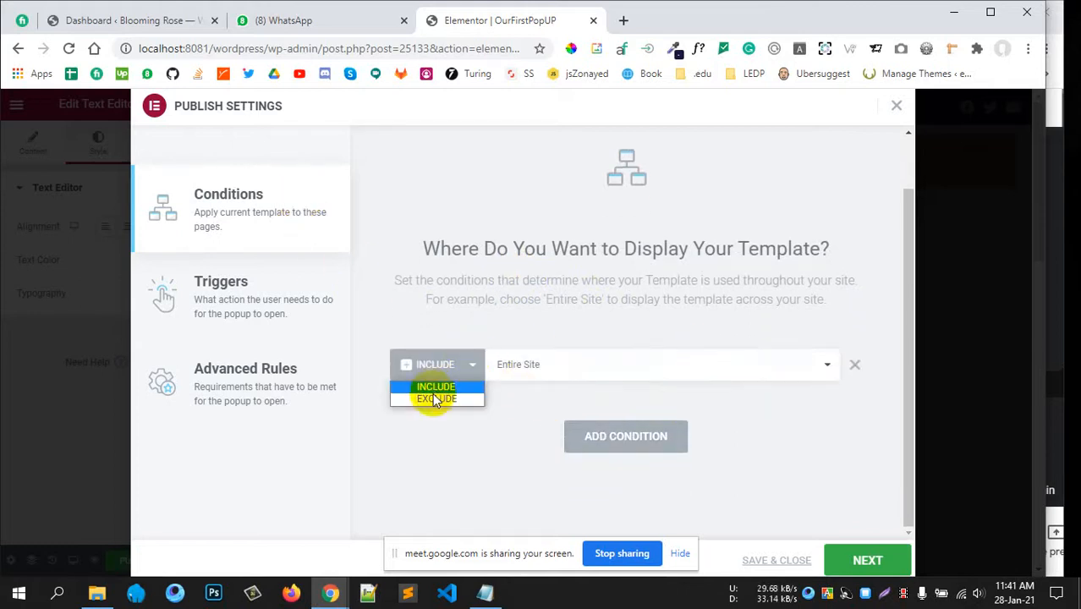
{"action": "left_click", "coordinate": [436, 398]}
{"action": "left_click", "coordinate": [692, 372]}
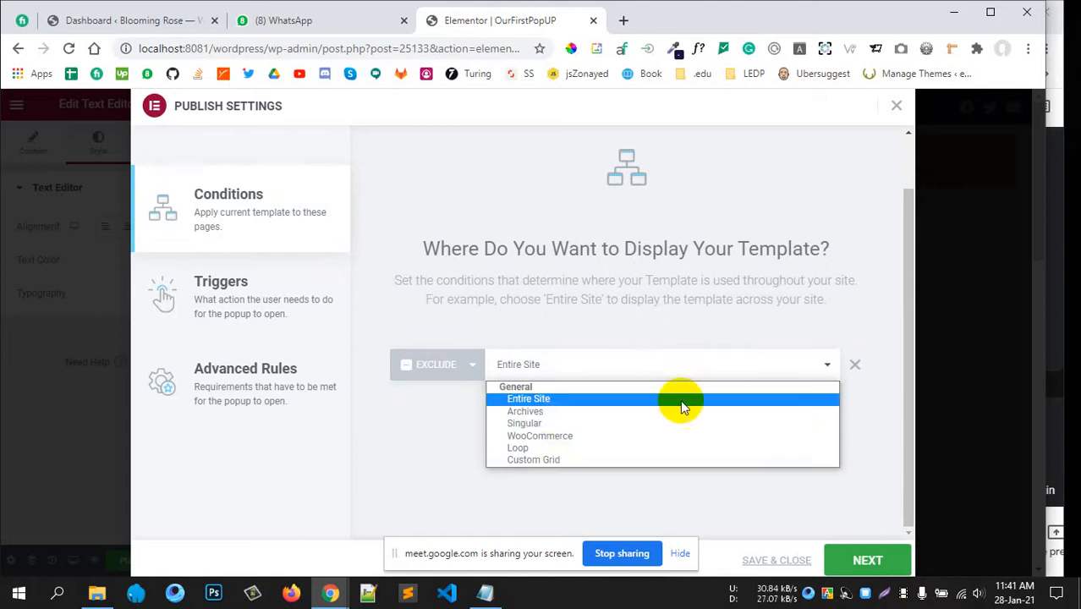
{"action": "left_click", "coordinate": [558, 422]}
{"action": "left_click", "coordinate": [765, 376]}
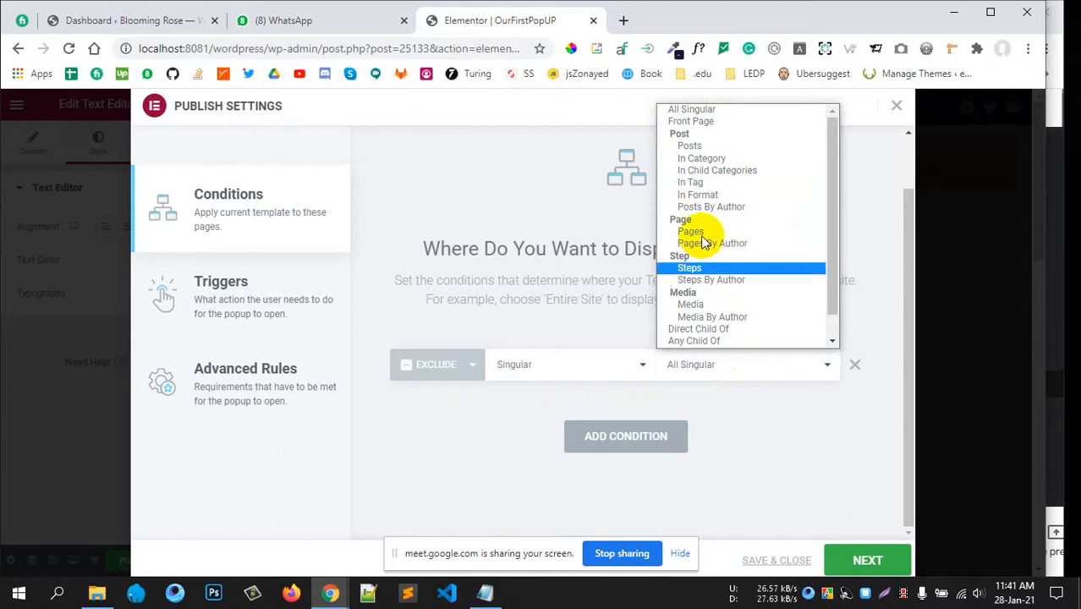
- Switch the Singular condition to Include, look through its content options and remove the condition
{"action": "left_click", "coordinate": [465, 368]}
{"action": "left_click", "coordinate": [457, 387]}
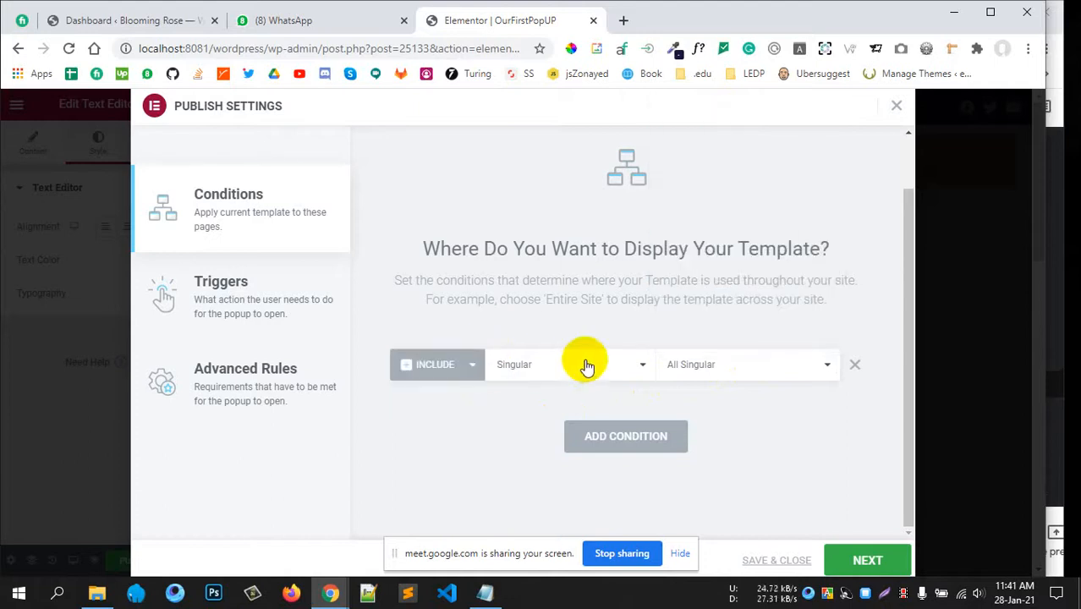
{"action": "left_click", "coordinate": [715, 365]}
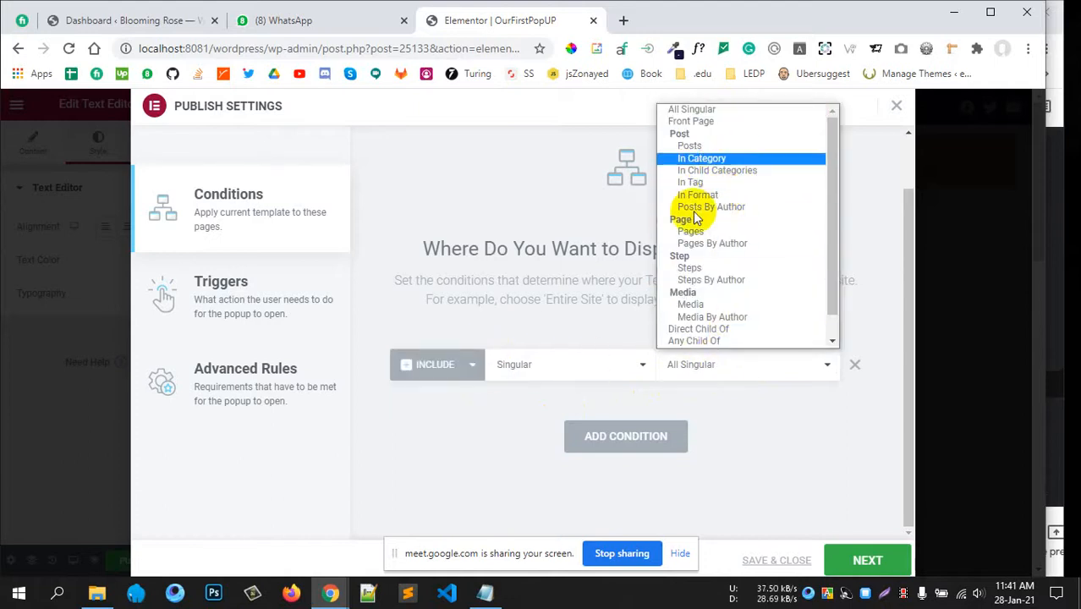
{"action": "scroll", "coordinate": [677, 257], "scroll_direction": "down", "scroll_amount": 1}
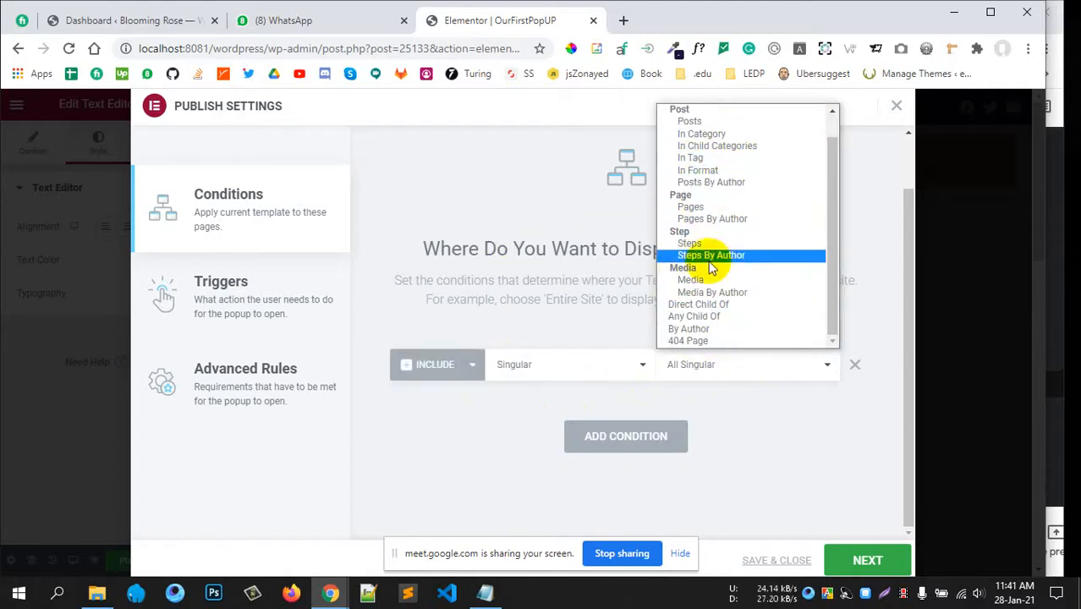
{"action": "scroll", "coordinate": [710, 267], "scroll_direction": "up", "scroll_amount": 1}
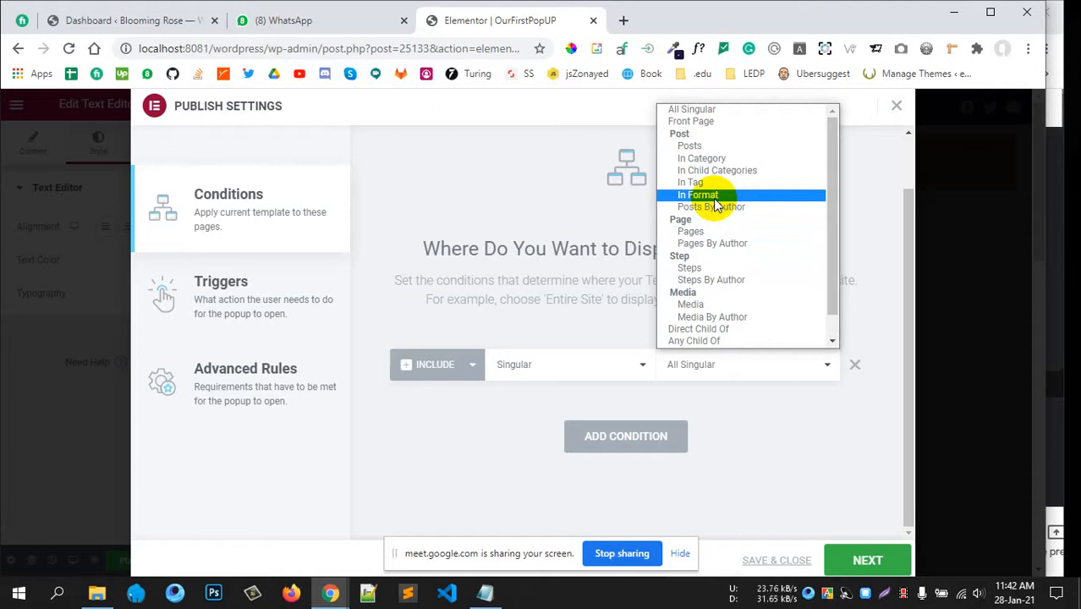
{"action": "left_click", "coordinate": [501, 318]}
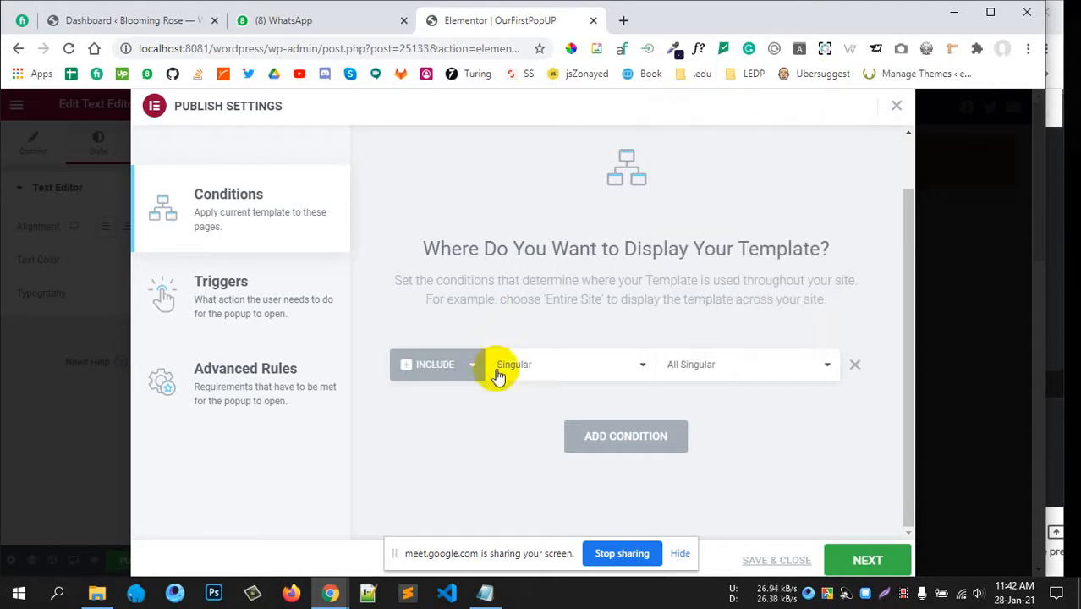
{"action": "left_click", "coordinate": [633, 364]}
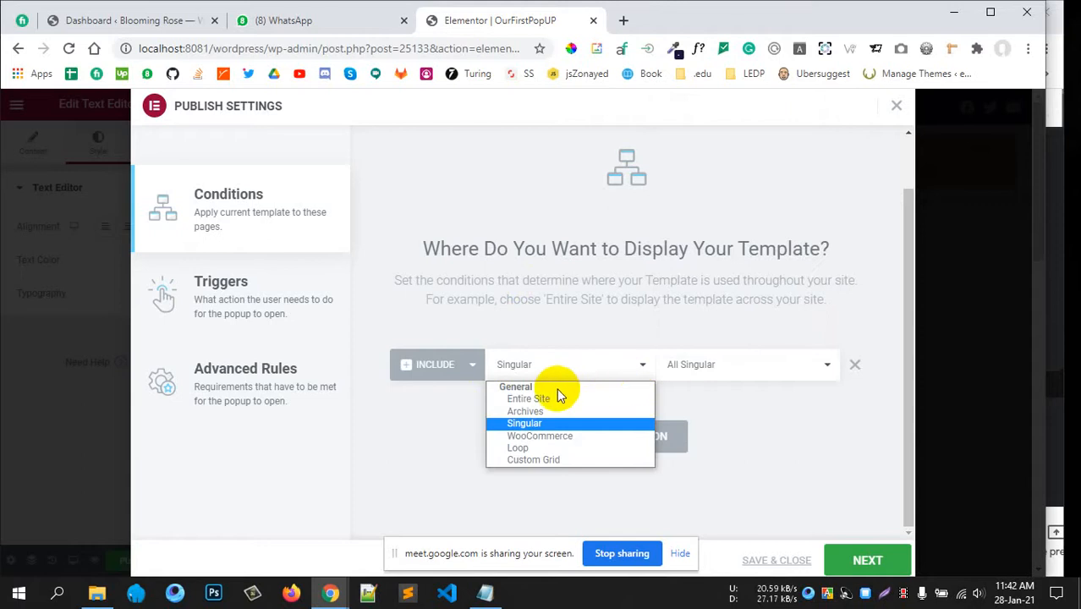
{"action": "left_click", "coordinate": [854, 364]}
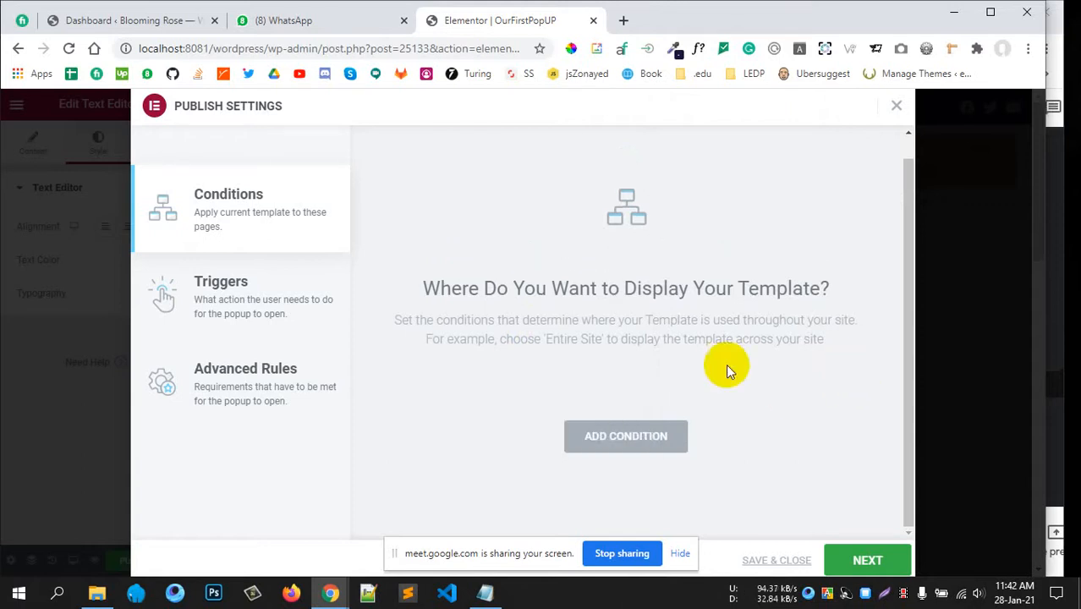
- Enable the popup's On Page Load trigger, set it to 20 seconds, and proceed to the advanced rules
{"action": "left_click", "coordinate": [285, 299]}
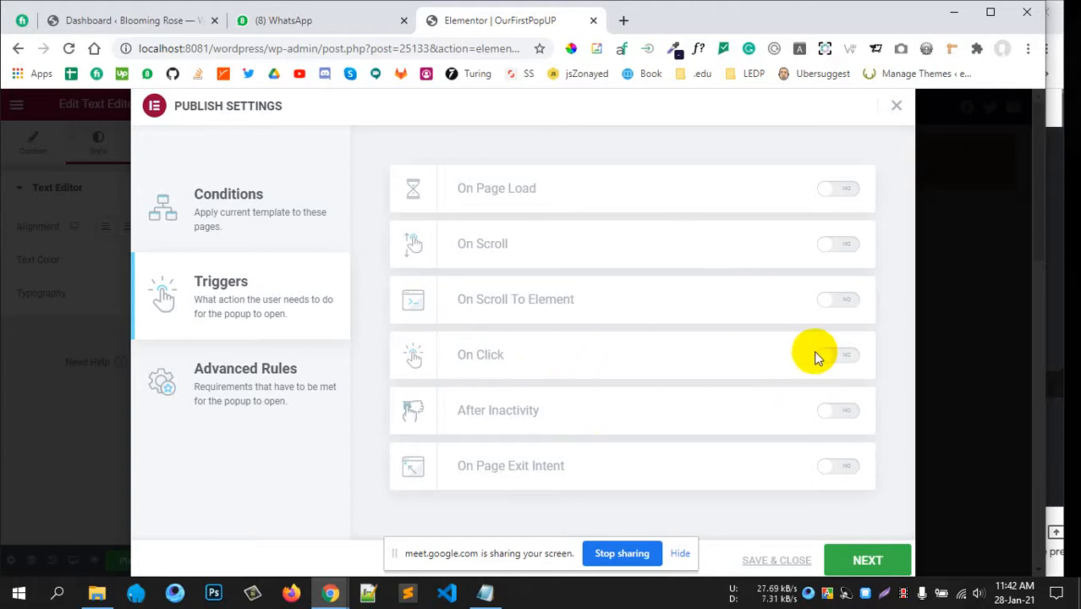
{"action": "left_click", "coordinate": [846, 189]}
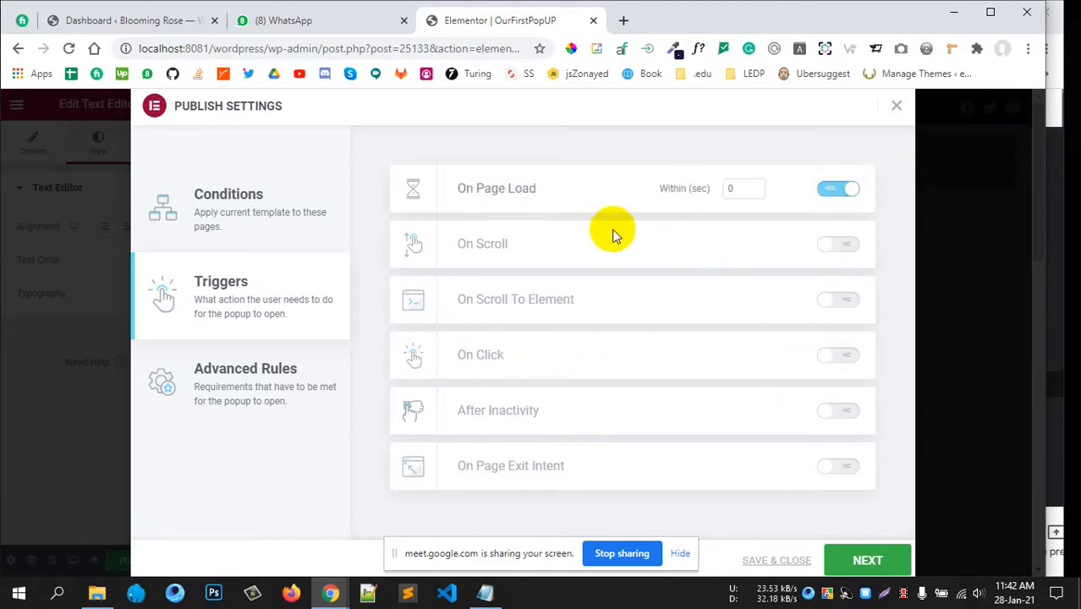
{"action": "left_click", "coordinate": [736, 189]}
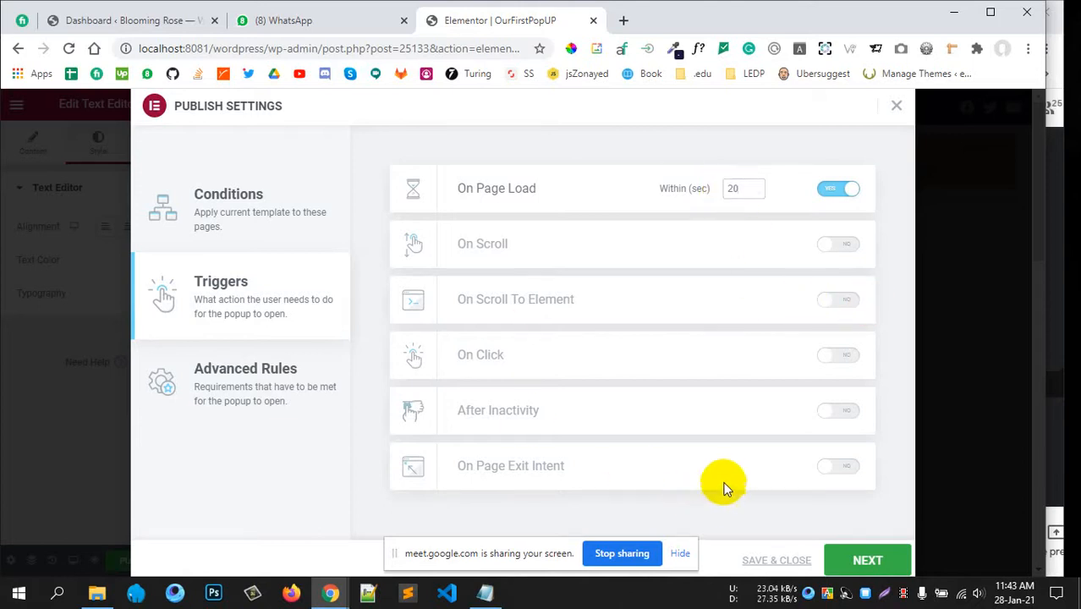
{"action": "left_click", "coordinate": [870, 562]}
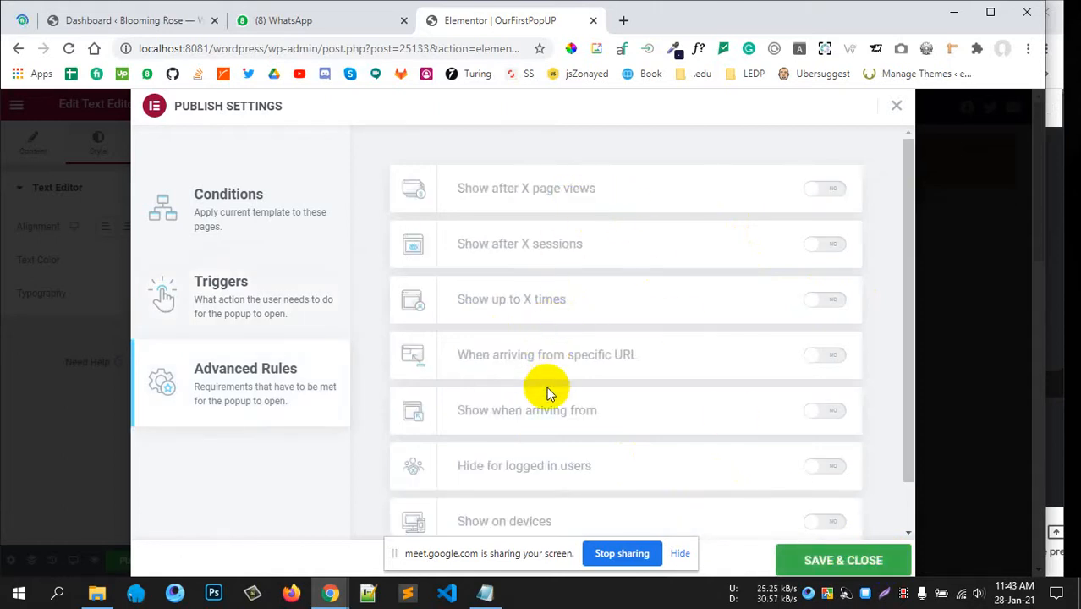
- Look through the advanced rules, switching Show on devices and Hide for logged in users on and back off
{"action": "scroll", "coordinate": [546, 406], "scroll_direction": "down", "scroll_amount": 1}
{"action": "scroll", "coordinate": [582, 437], "scroll_direction": "up", "scroll_amount": 1}
{"action": "scroll", "coordinate": [626, 465], "scroll_direction": "down", "scroll_amount": 1}
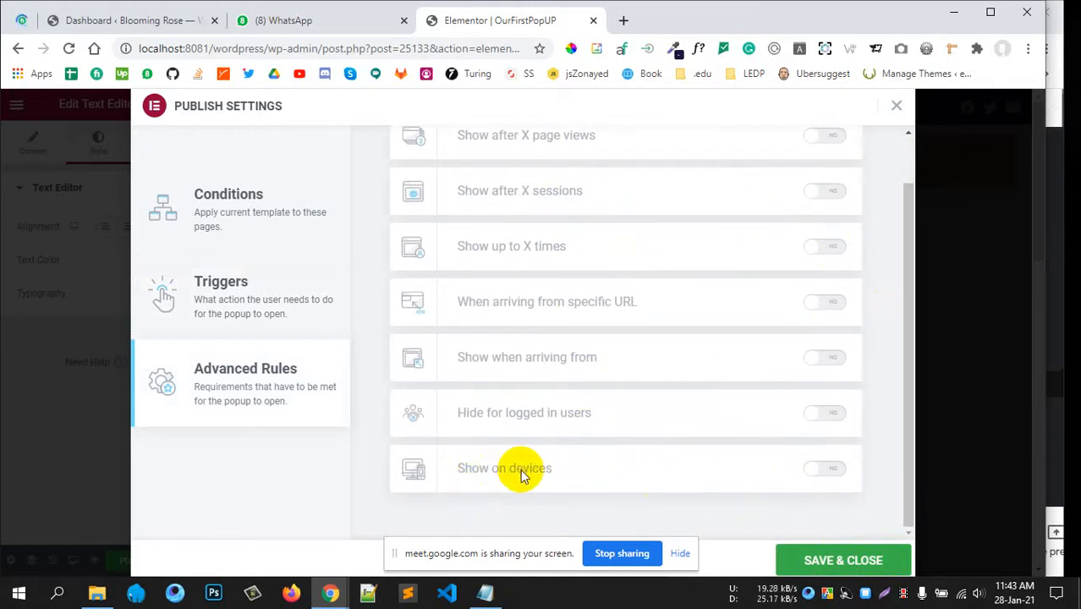
{"action": "left_click", "coordinate": [833, 472]}
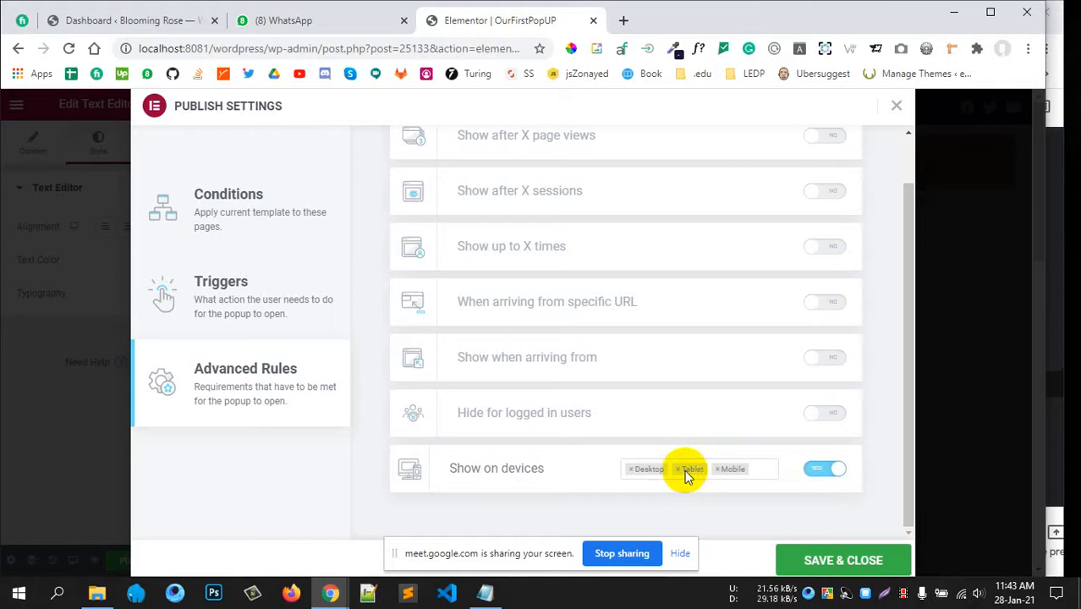
{"action": "left_click", "coordinate": [823, 472]}
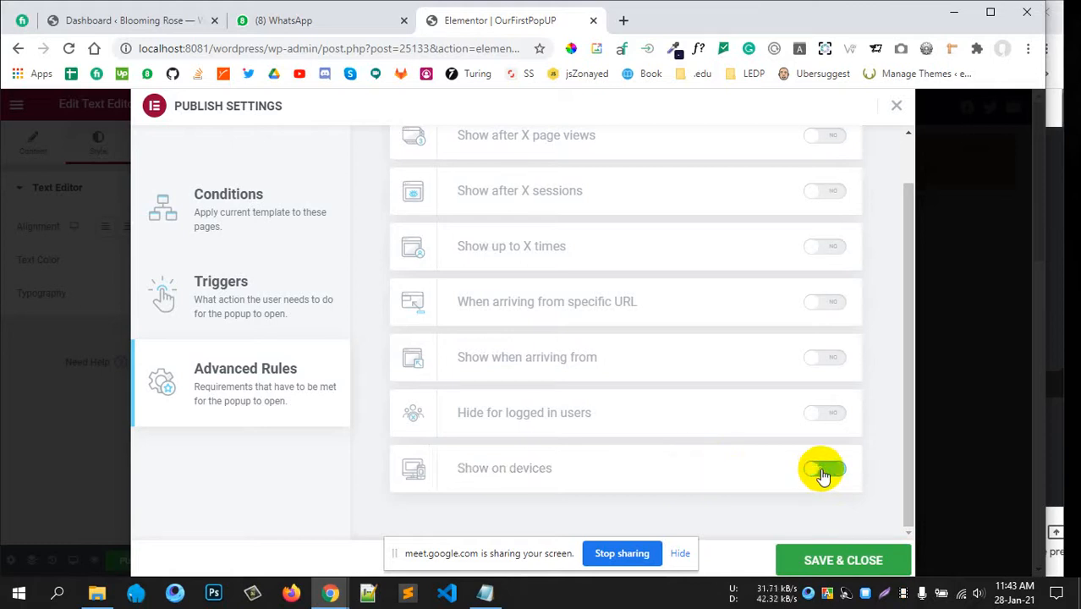
{"action": "left_click", "coordinate": [825, 416]}
{"action": "left_click", "coordinate": [825, 417]}
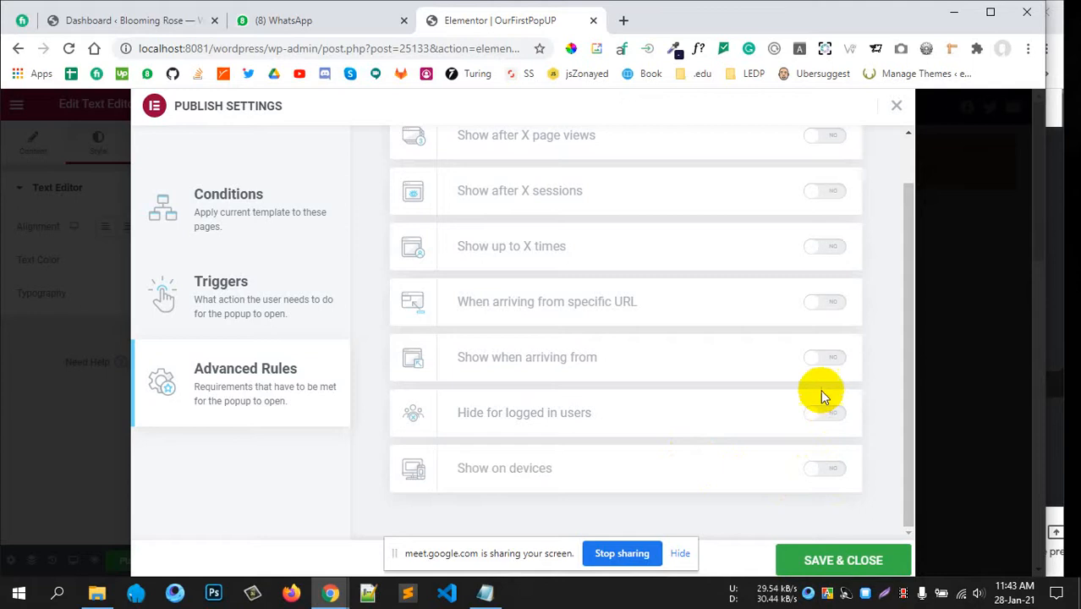
- Review the remaining advanced rules, leave them all off, and save and close the publish settings
{"action": "scroll", "coordinate": [509, 292], "scroll_direction": "up", "scroll_amount": 1}
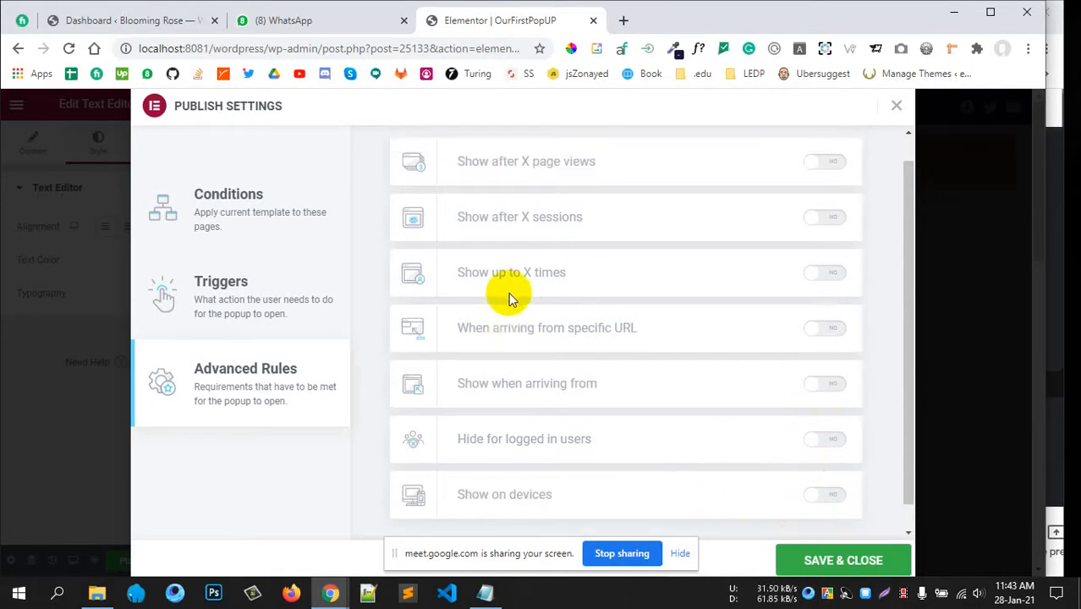
{"action": "scroll", "coordinate": [530, 292], "scroll_direction": "down", "scroll_amount": 1}
{"action": "left_click", "coordinate": [840, 560]}
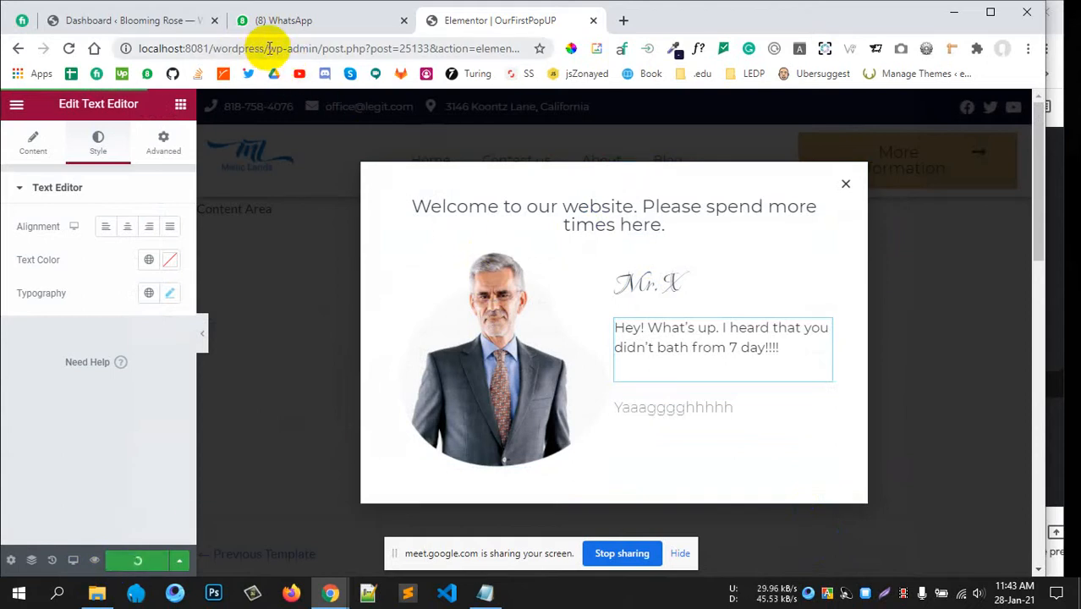
- Copy the site's base address localhost:8081/wordpress/ and open it in a new browser tab
{"action": "left_click_drag", "start_coordinate": [269, 49], "coordinate": [96, 48]}
{"action": "key", "text": "ctrl+c"}
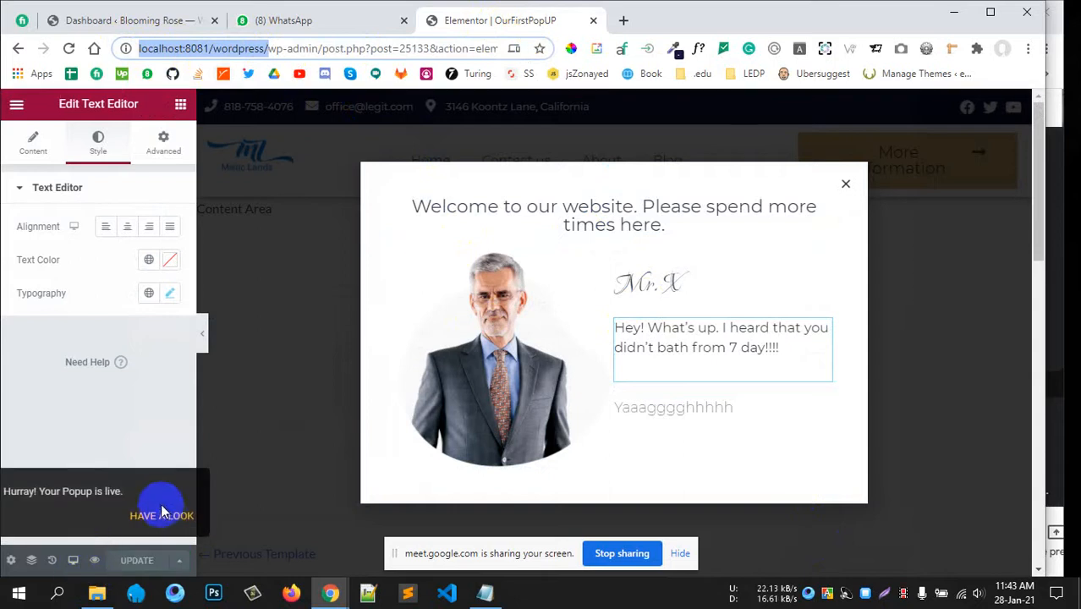
{"action": "left_click", "coordinate": [624, 20]}
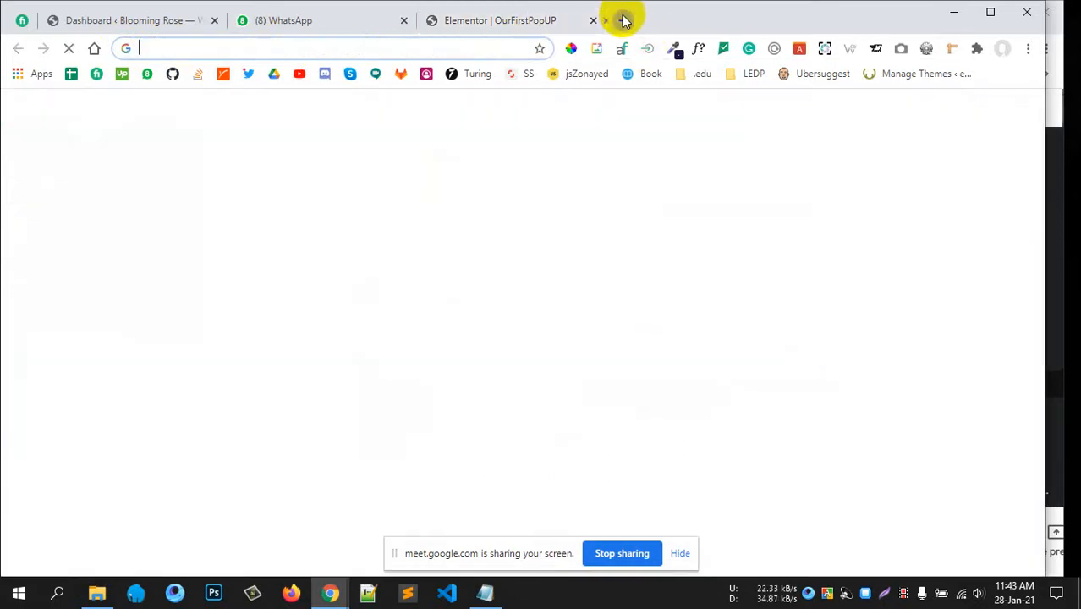
{"action": "key", "text": "ctrl+v"}
{"action": "key", "text": "Return"}
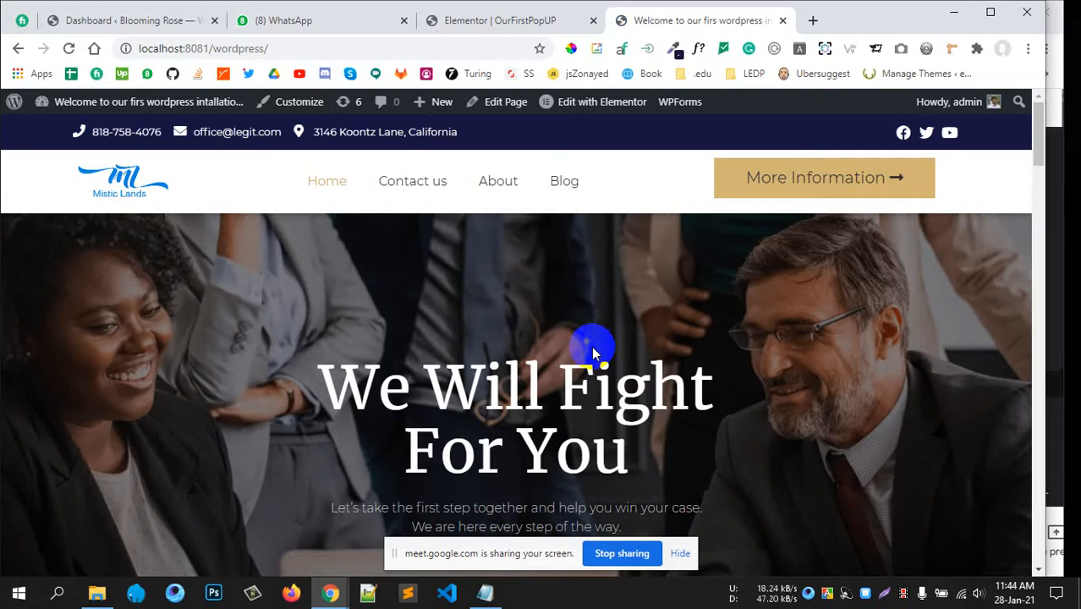
- Check the whole home page for the popup and compare it with the popup open in the editor
{"action": "scroll", "coordinate": [630, 383], "scroll_direction": "down", "scroll_amount": 15}
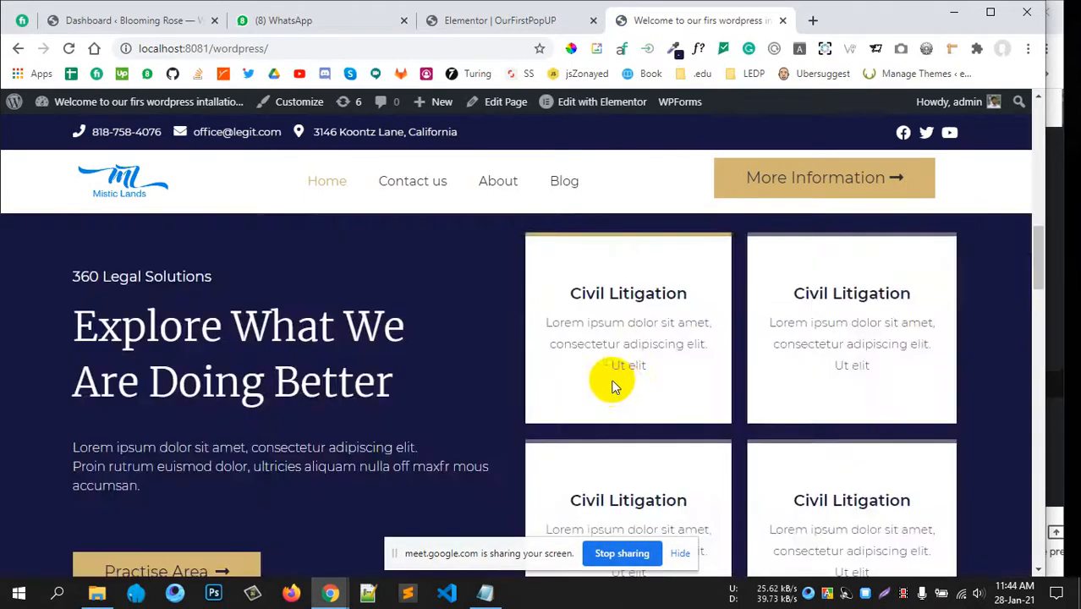
{"action": "scroll", "coordinate": [565, 389], "scroll_direction": "down", "scroll_amount": 20}
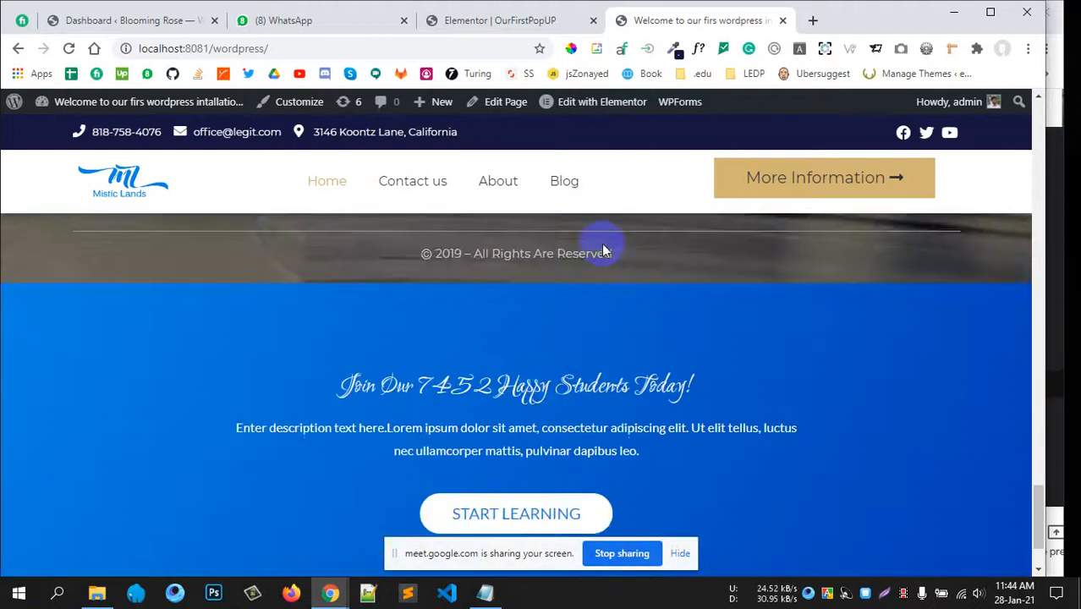
{"action": "scroll", "coordinate": [555, 273], "scroll_direction": "down", "scroll_amount": 5}
{"action": "scroll", "coordinate": [537, 269], "scroll_direction": "up", "scroll_amount": 20}
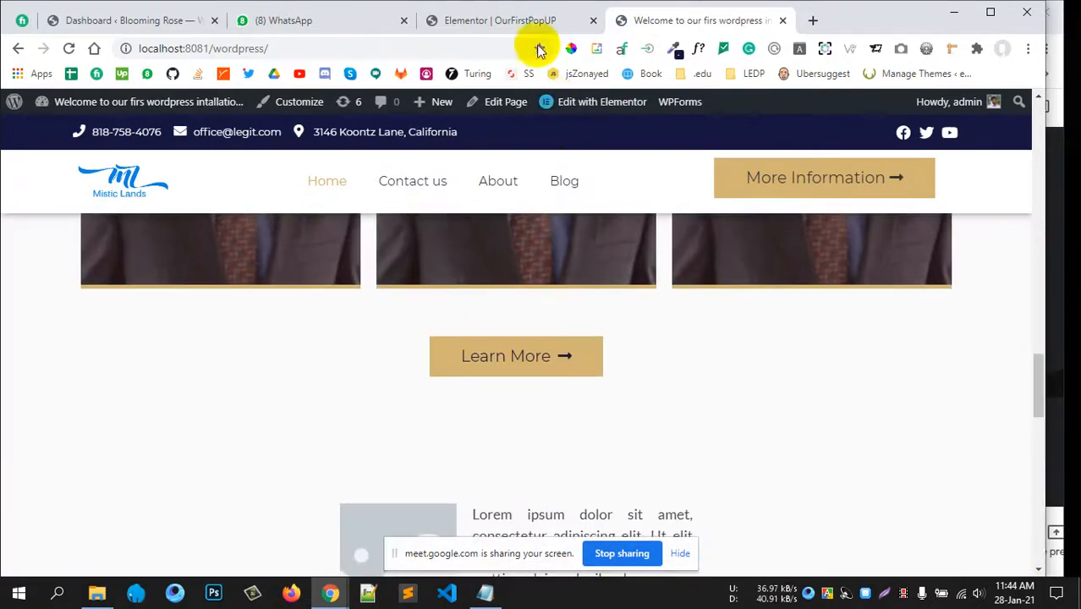
{"action": "left_click", "coordinate": [526, 22]}
{"action": "left_click", "coordinate": [658, 25]}
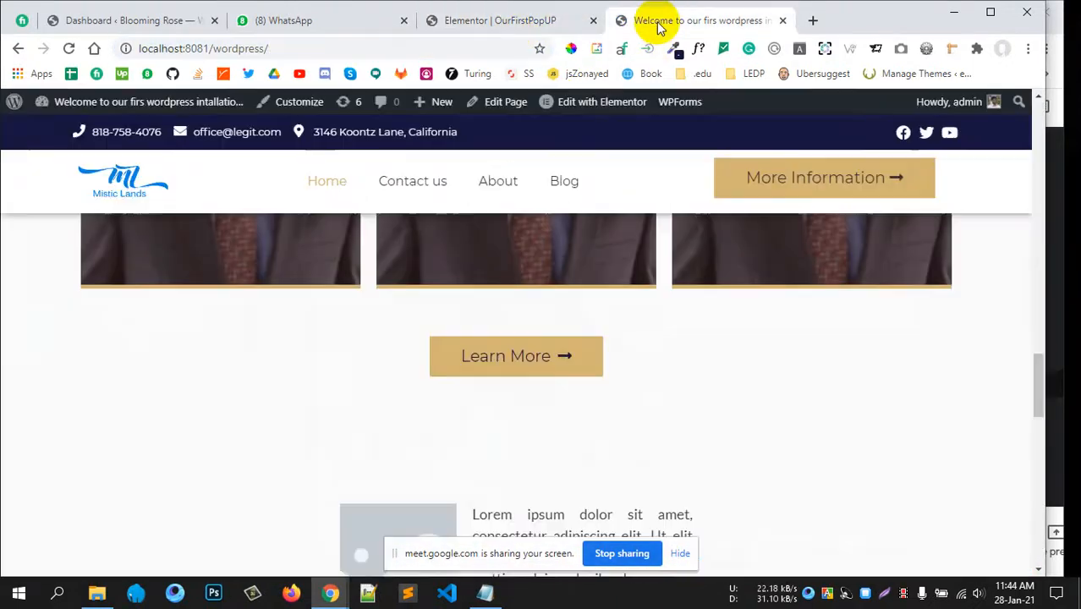
{"action": "left_click", "coordinate": [516, 25]}
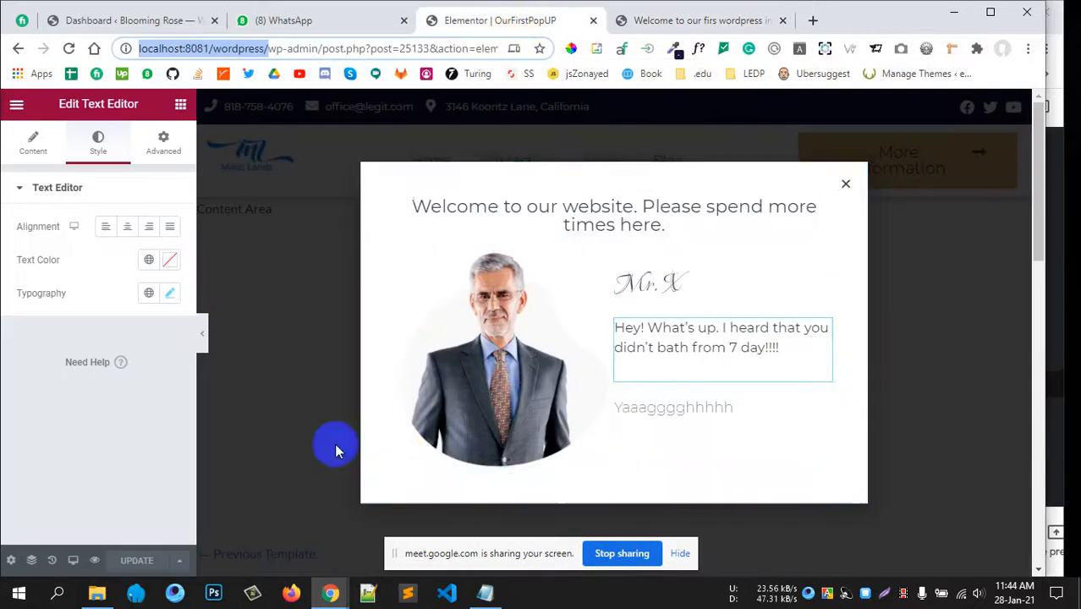
{"action": "left_click", "coordinate": [669, 22]}
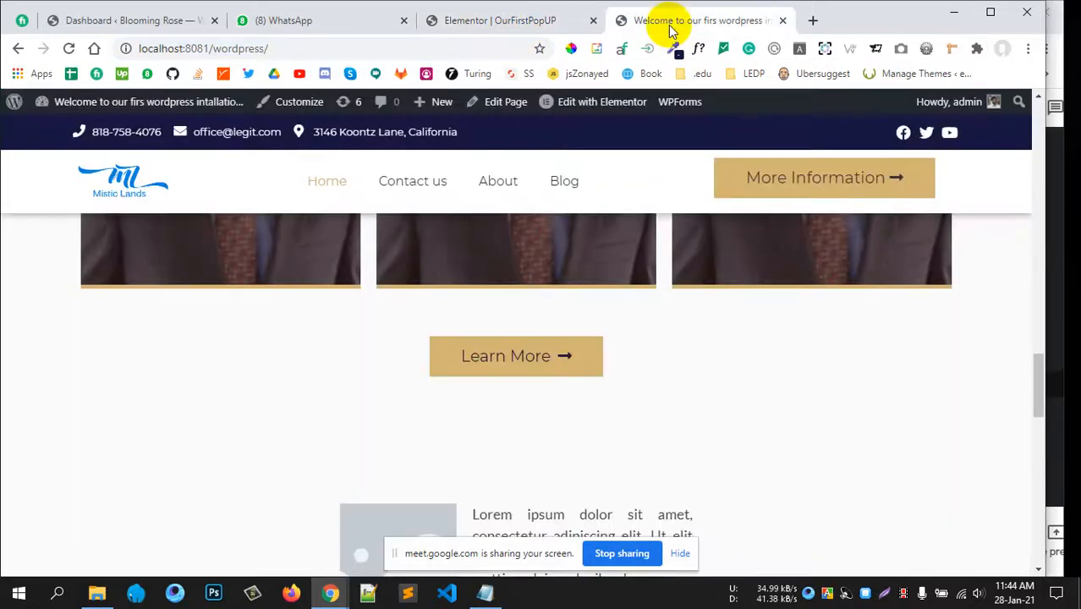
{"action": "scroll", "coordinate": [687, 302], "scroll_direction": "down", "scroll_amount": 5}
{"action": "scroll", "coordinate": [687, 301], "scroll_direction": "up", "scroll_amount": 15}
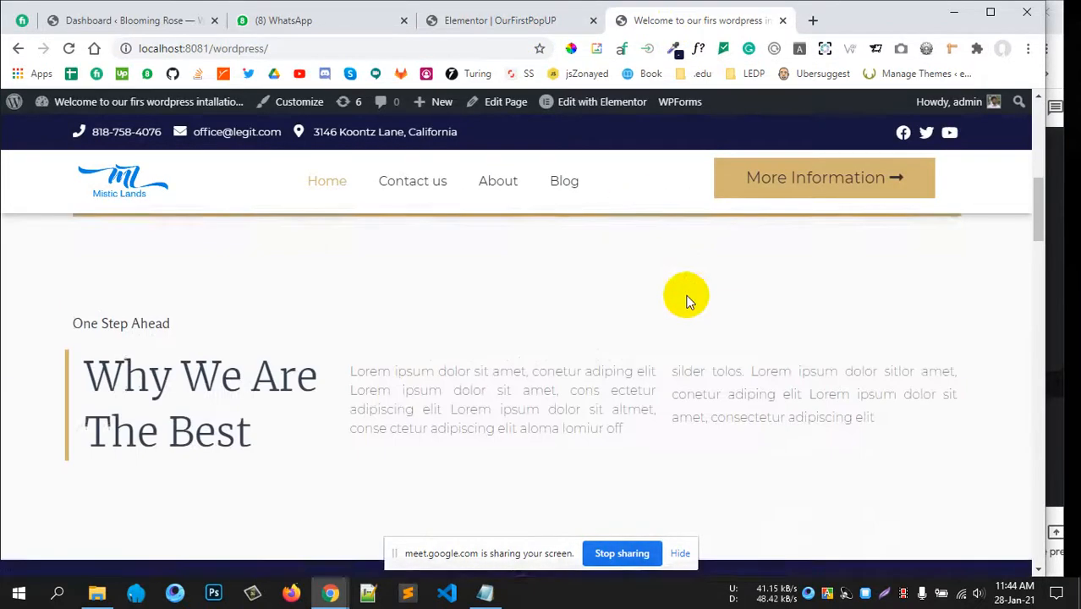
{"action": "scroll", "coordinate": [686, 302], "scroll_direction": "up", "scroll_amount": 5}
{"action": "left_click", "coordinate": [533, 18]}
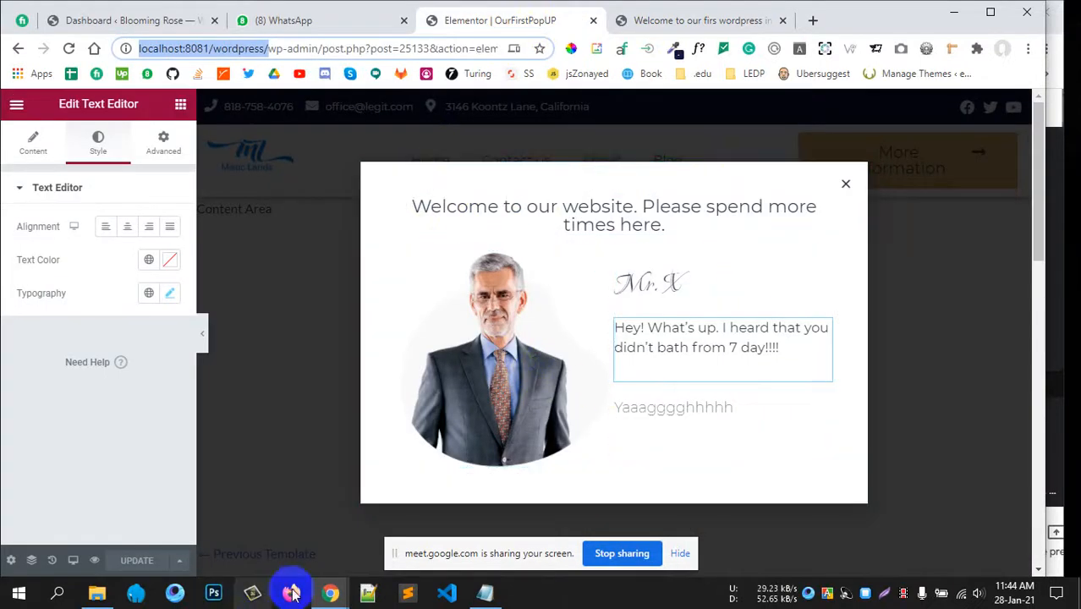
- Open a new incognito window and load the site's home page at localhost:8081/wordpress/
{"action": "left_click", "coordinate": [332, 589]}
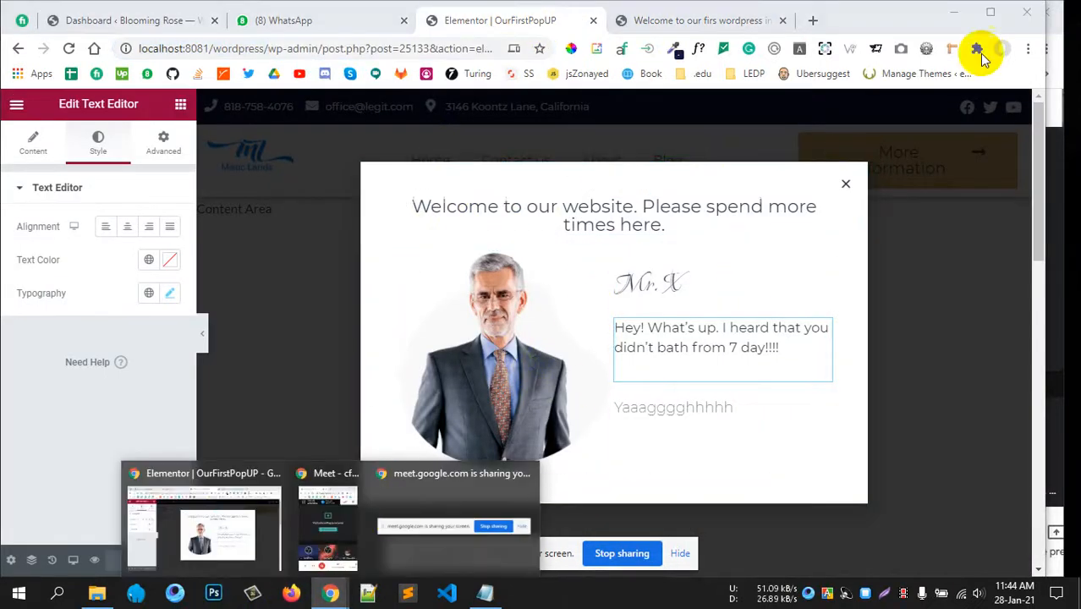
{"action": "left_click", "coordinate": [1026, 49]}
{"action": "left_click", "coordinate": [893, 102]}
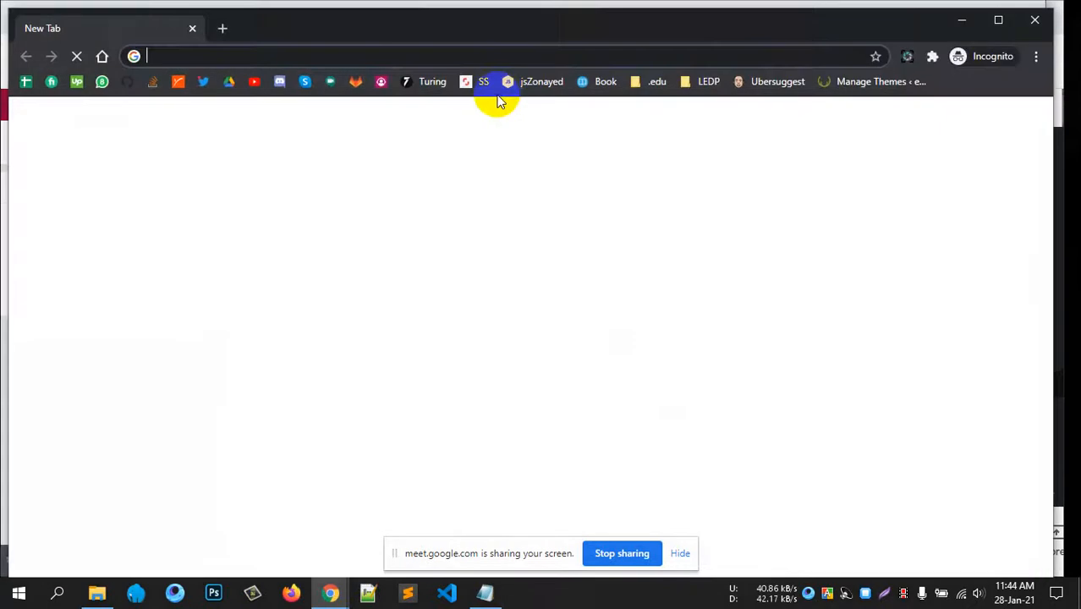
{"action": "key", "text": "ctrl+v"}
{"action": "key", "text": "Return"}
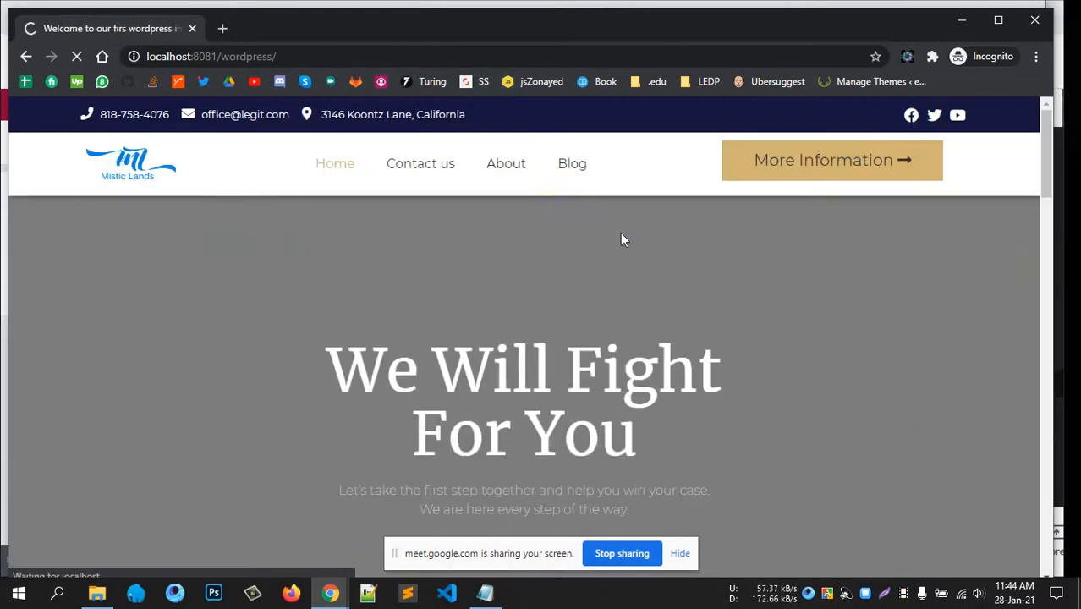
- Check the incognito home page for the popup and snap its window to half the screen
{"action": "left_click", "coordinate": [620, 233]}
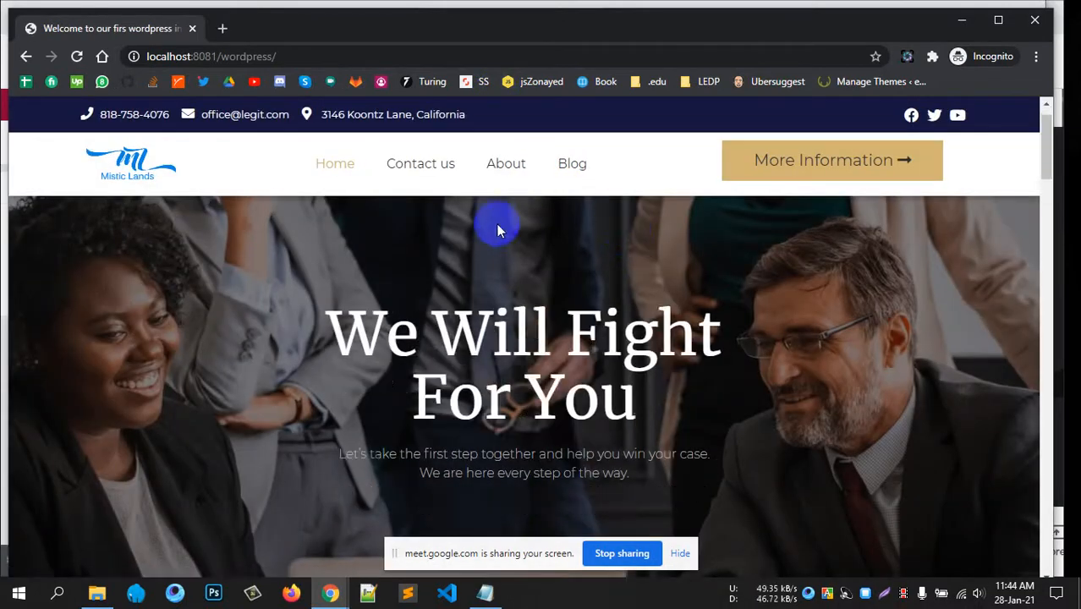
{"action": "scroll", "coordinate": [557, 271], "scroll_direction": "down", "scroll_amount": 5}
{"action": "scroll", "coordinate": [558, 271], "scroll_direction": "up", "scroll_amount": 5}
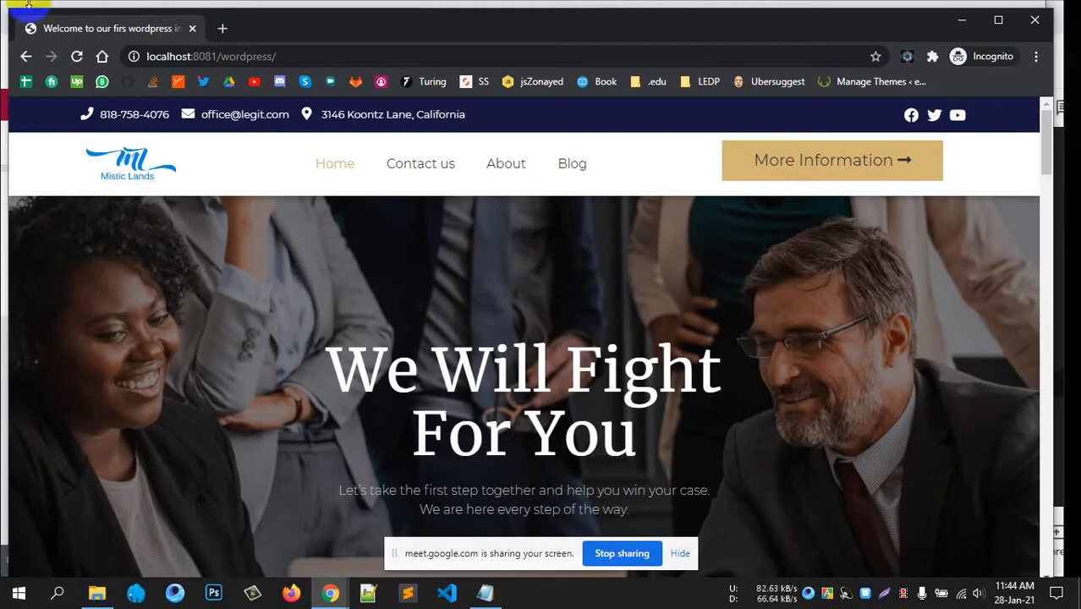
{"action": "key", "text": "super+Right"}
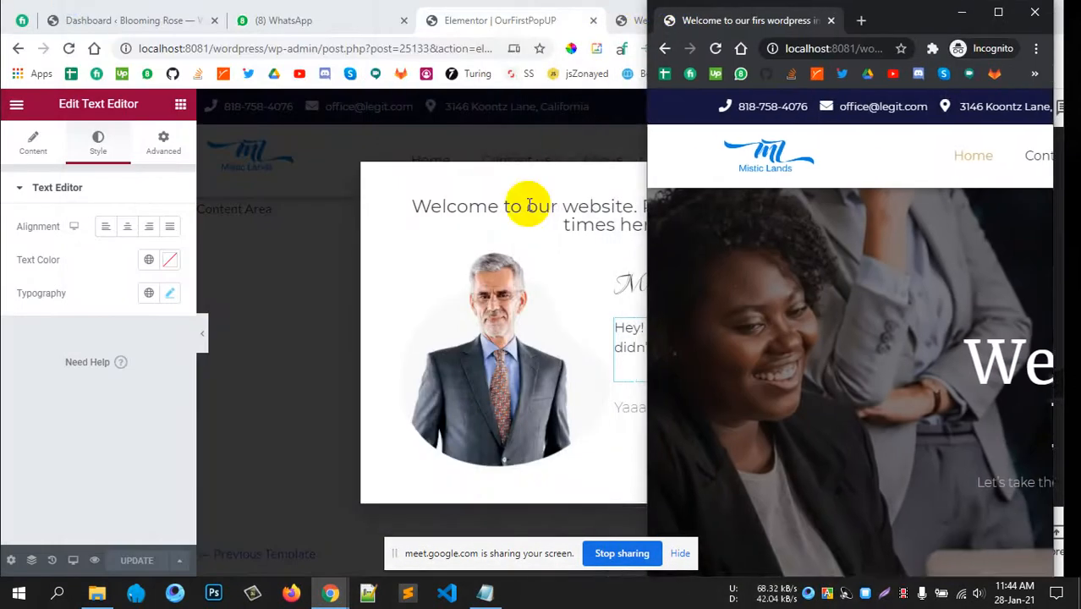
- Return to the popup editor, add a display condition that includes the Entire Site, and save the publish settings
{"action": "left_click", "coordinate": [127, 400]}
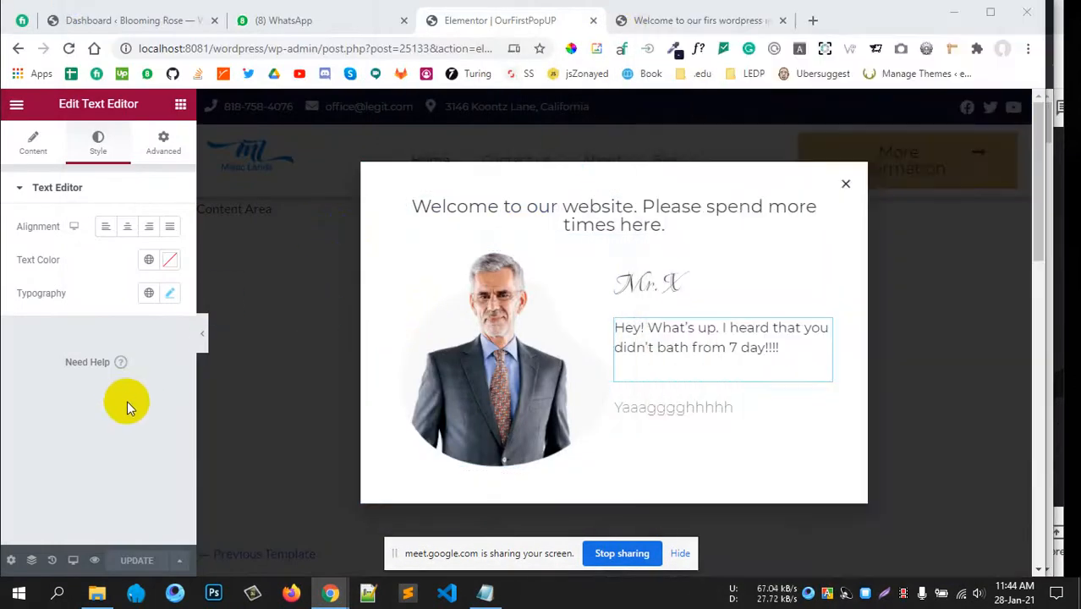
{"action": "left_click", "coordinate": [177, 561]}
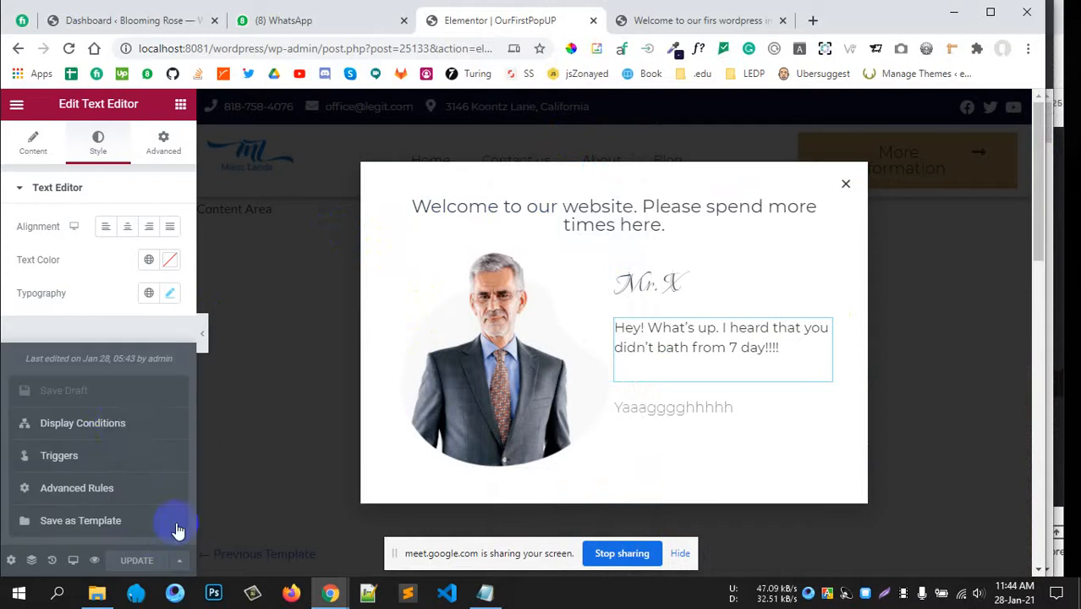
{"action": "left_click", "coordinate": [105, 424]}
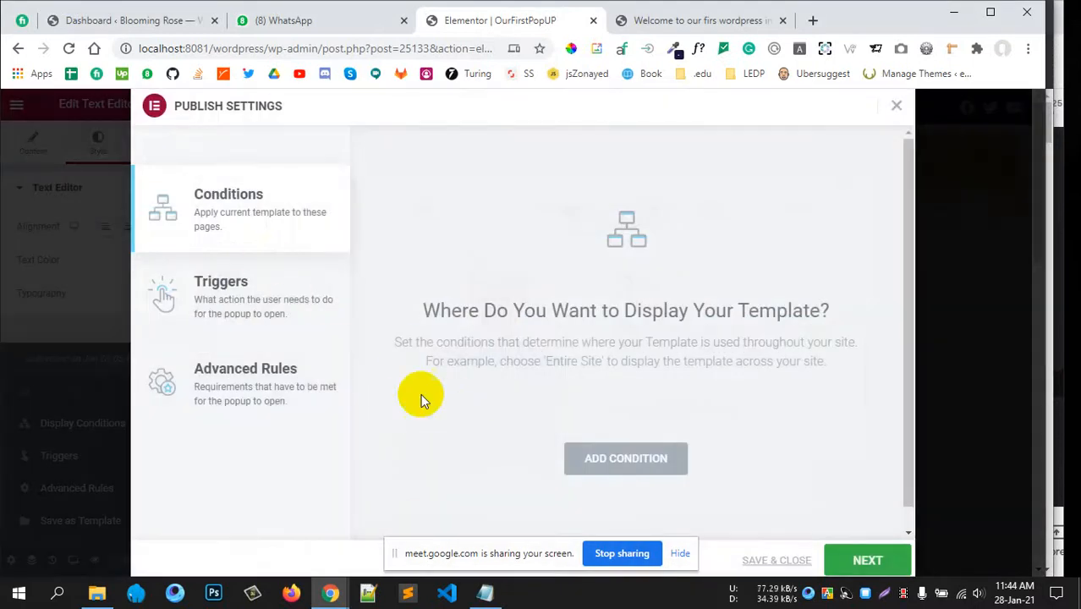
{"action": "left_click", "coordinate": [640, 462]}
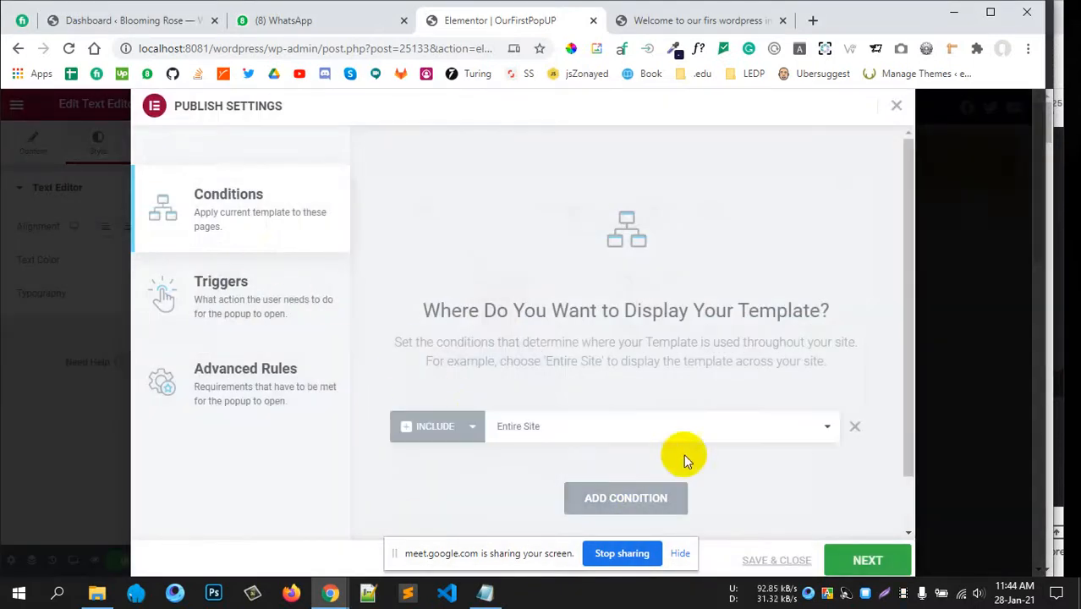
{"action": "left_click", "coordinate": [865, 563]}
{"action": "left_click", "coordinate": [865, 562]}
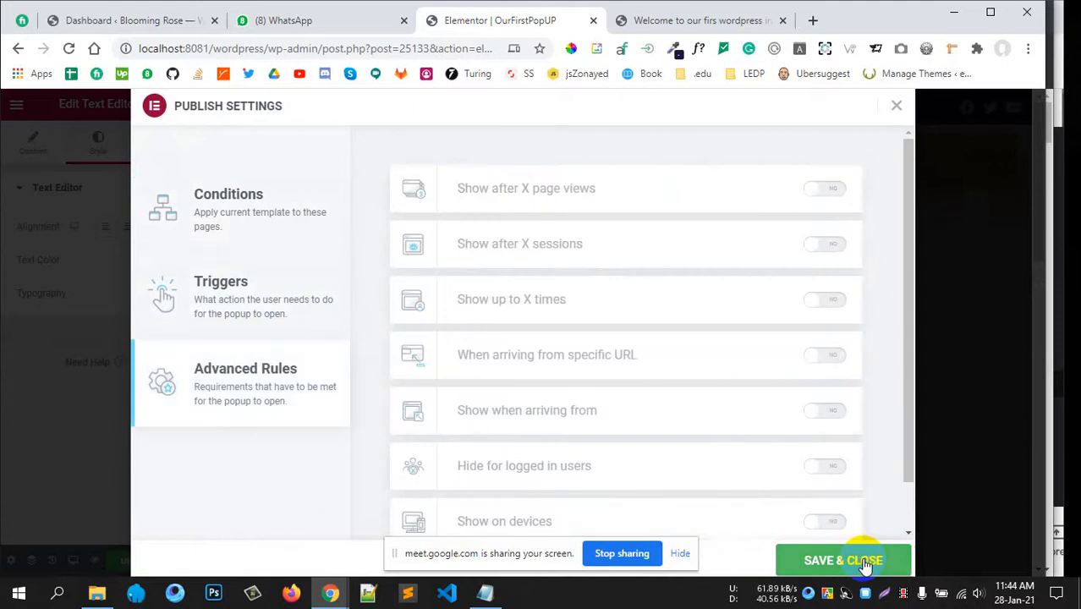
{"action": "left_click", "coordinate": [865, 560]}
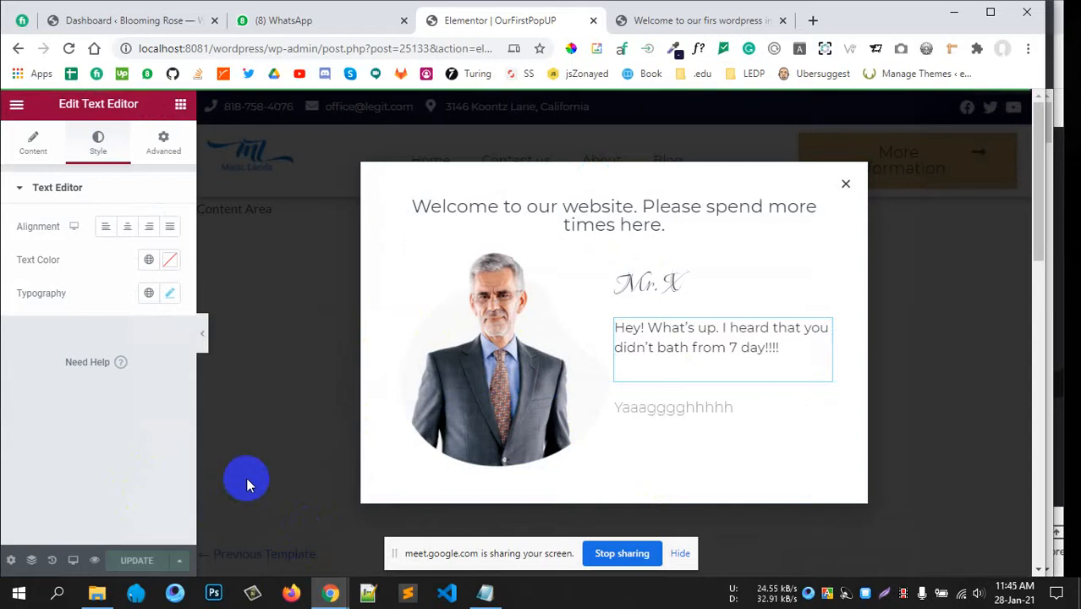
- Switch to the incognito window, maximize it and look over the home page for the popup
{"action": "mouse_move", "coordinate": [330, 591]}
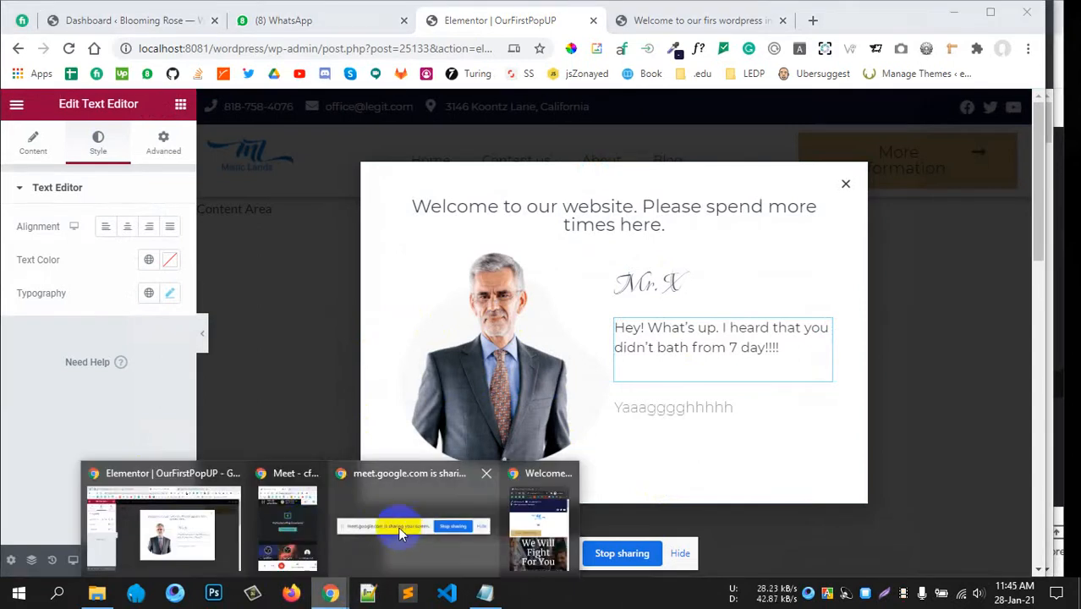
{"action": "left_click", "coordinate": [301, 519]}
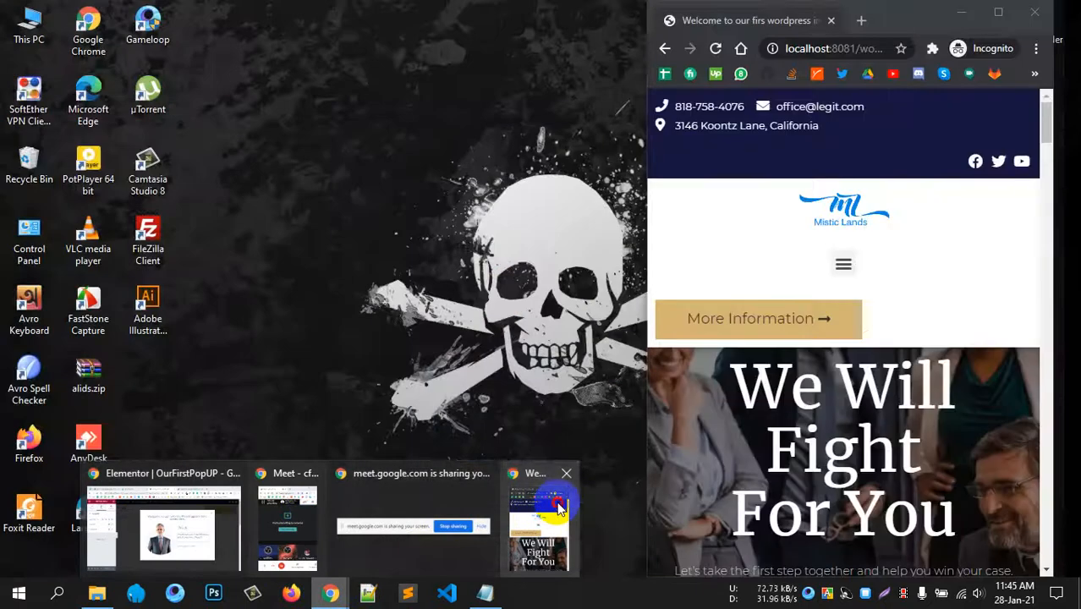
{"action": "left_click", "coordinate": [559, 508]}
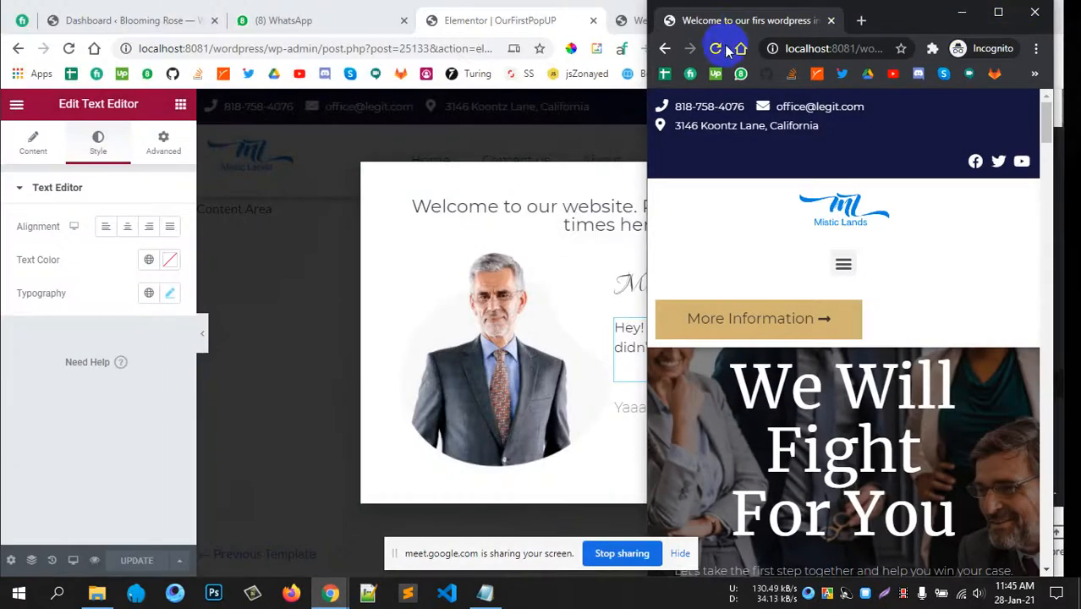
{"action": "left_click", "coordinate": [998, 12]}
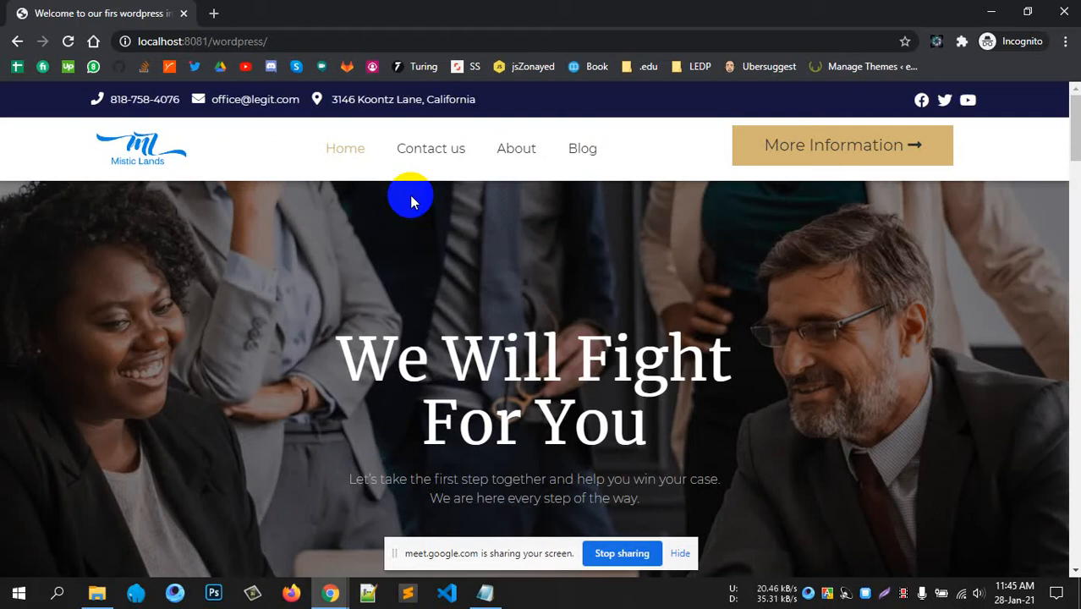
{"action": "scroll", "coordinate": [474, 281], "scroll_direction": "down", "scroll_amount": 10}
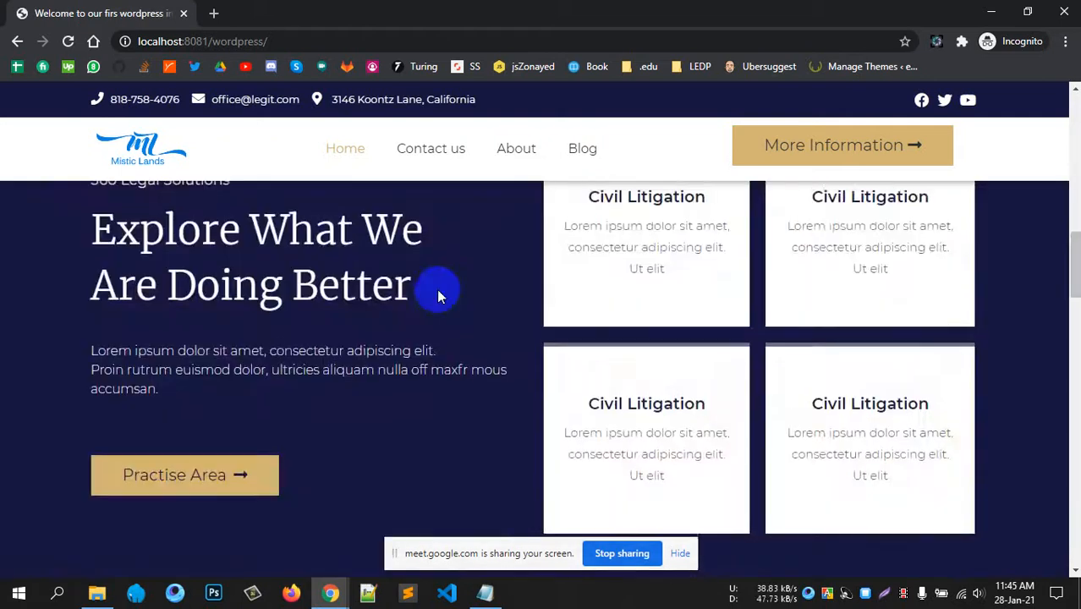
{"action": "scroll", "coordinate": [435, 289], "scroll_direction": "up", "scroll_amount": 5}
{"action": "scroll", "coordinate": [436, 288], "scroll_direction": "up", "scroll_amount": 5}
- Minimize the incognito window, mute the noisy participant in the Google Meet call and return to the popup editor
{"action": "left_click", "coordinate": [991, 12]}
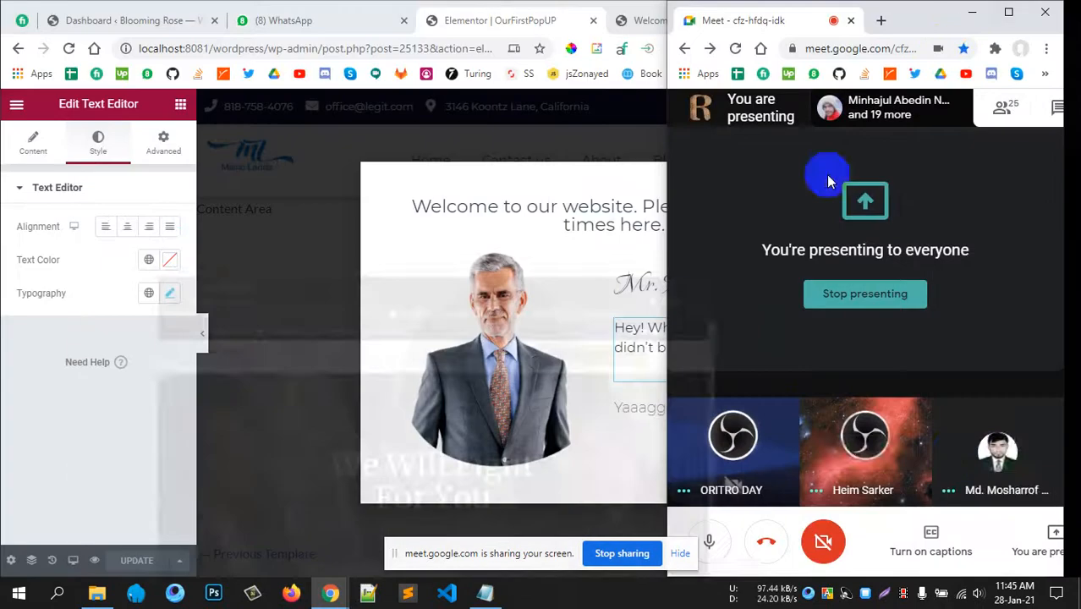
{"action": "left_click", "coordinate": [998, 452]}
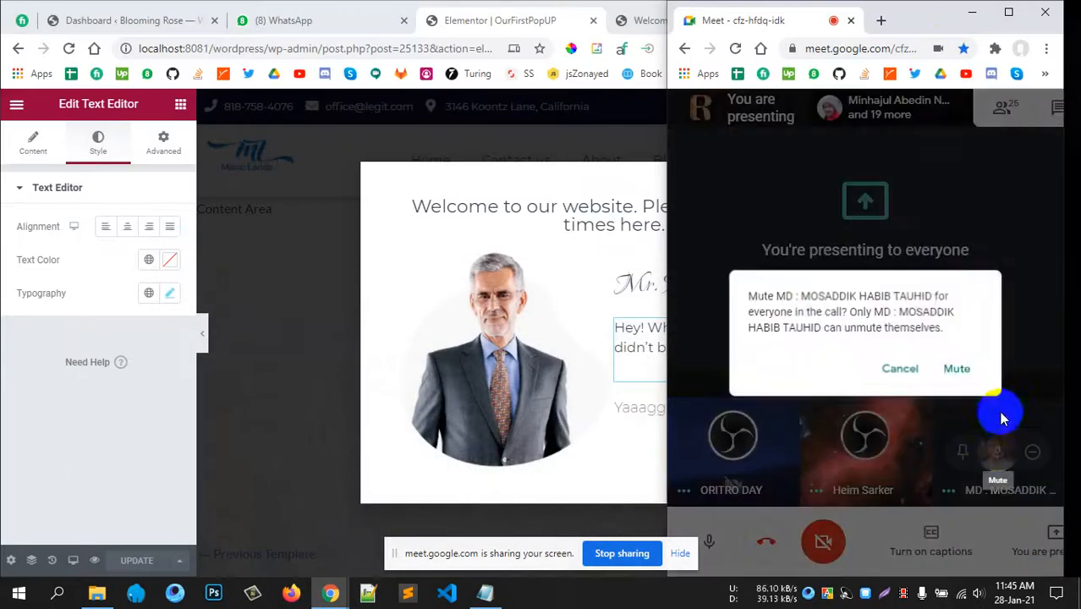
{"action": "left_click", "coordinate": [962, 368]}
{"action": "left_click", "coordinate": [262, 363]}
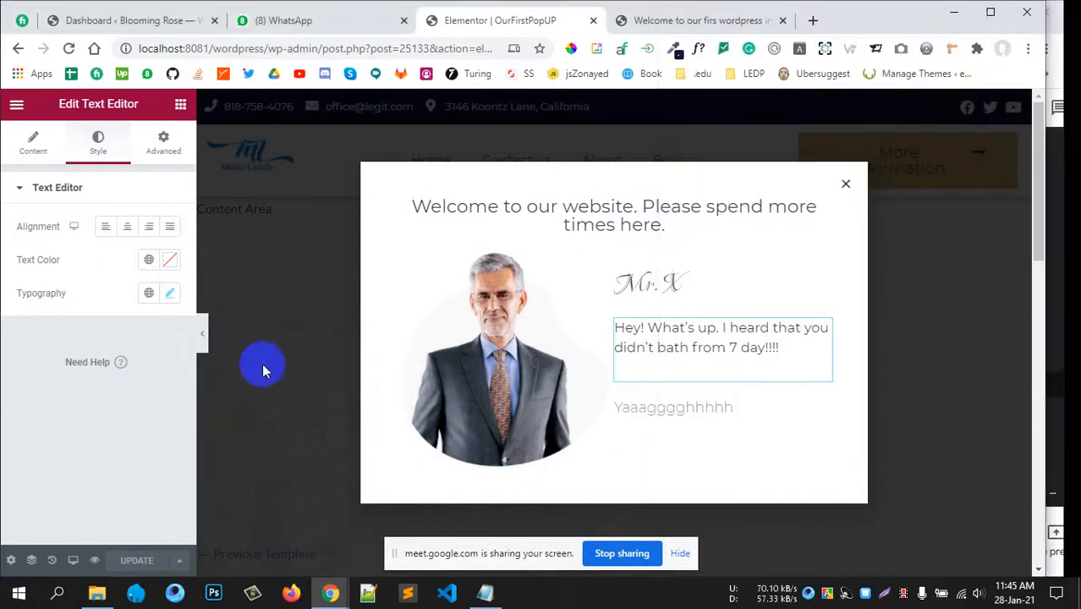
- Switch back to the incognito window, view the popup on the home page and dismiss it
{"action": "left_click", "coordinate": [331, 592]}
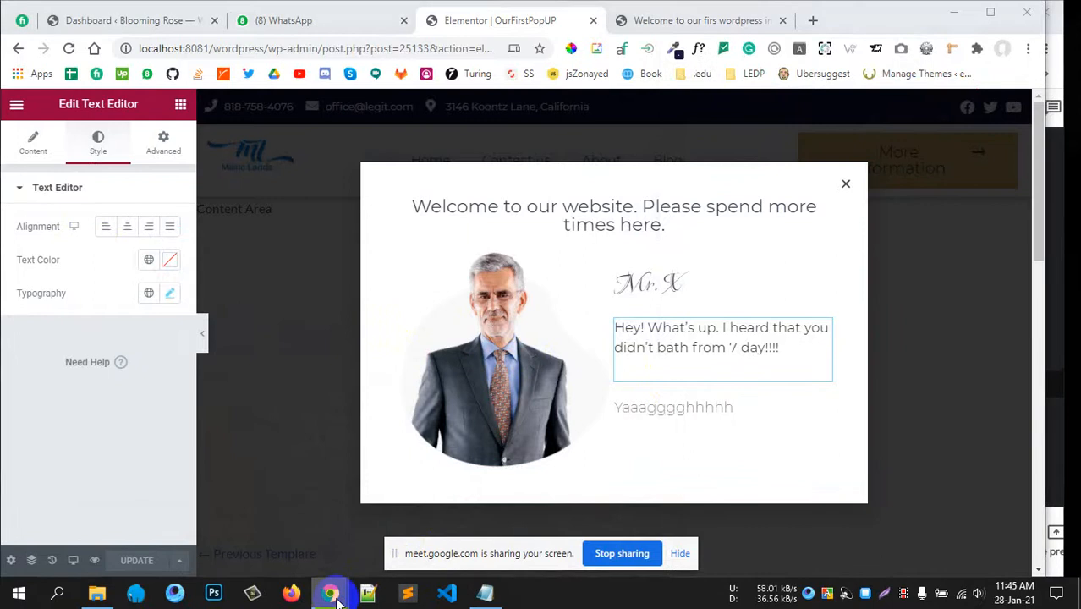
{"action": "left_click", "coordinate": [517, 521]}
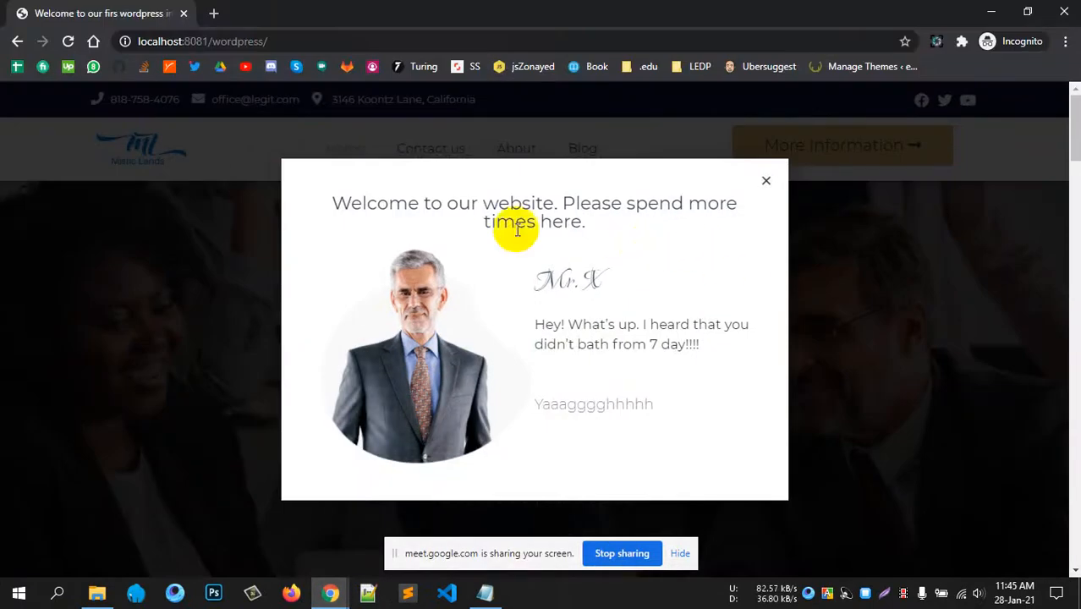
{"action": "left_click", "coordinate": [767, 182]}
- Return to the popup editor, set the On Page Load trigger to within 5 seconds and save the publish settings
{"action": "left_click", "coordinate": [991, 11]}
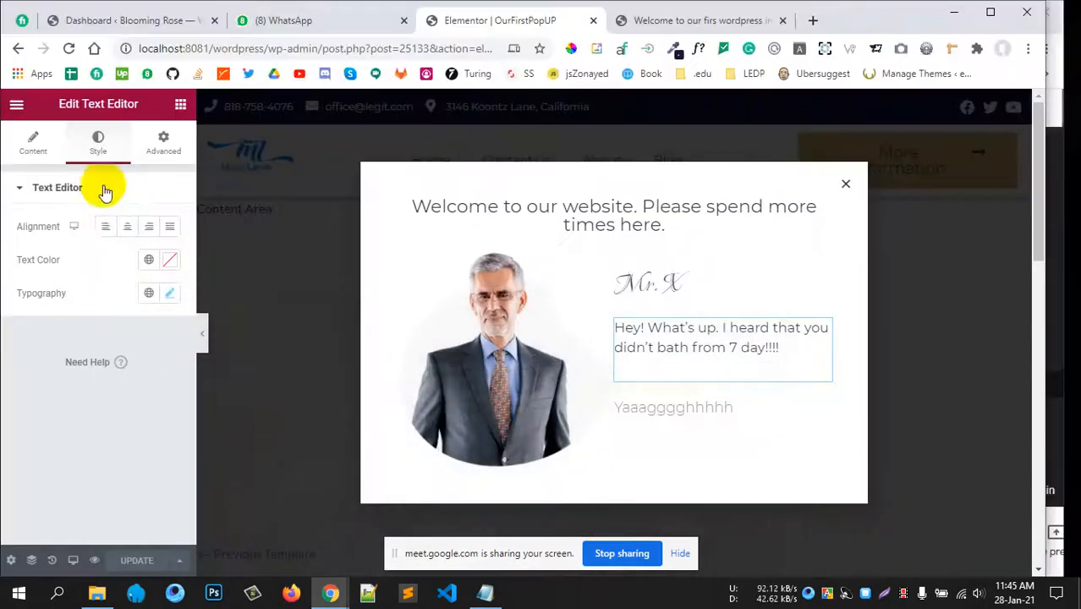
{"action": "left_click", "coordinate": [175, 561]}
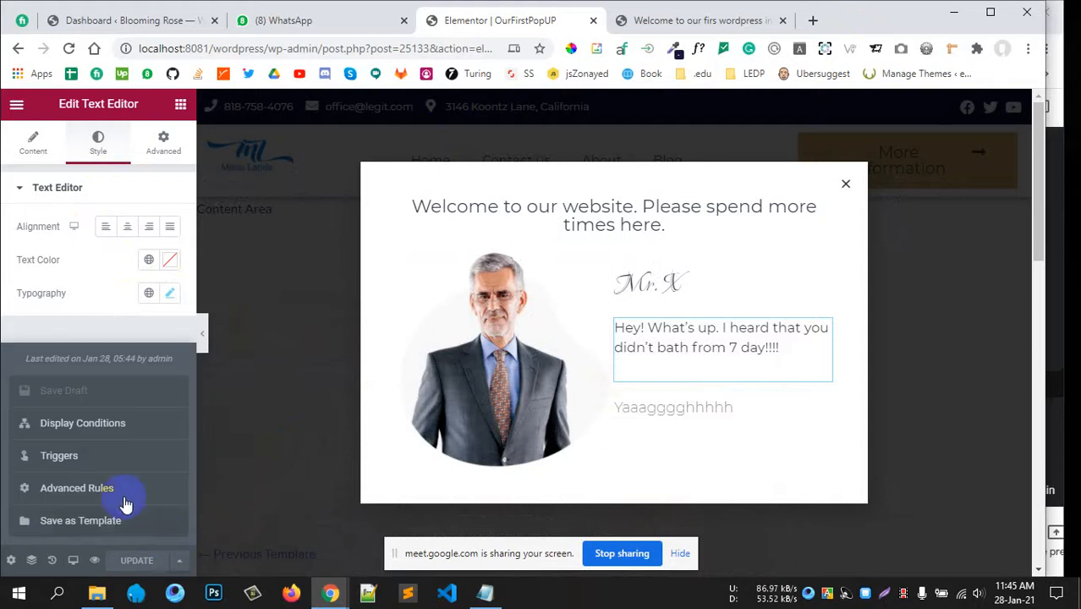
{"action": "left_click", "coordinate": [88, 422]}
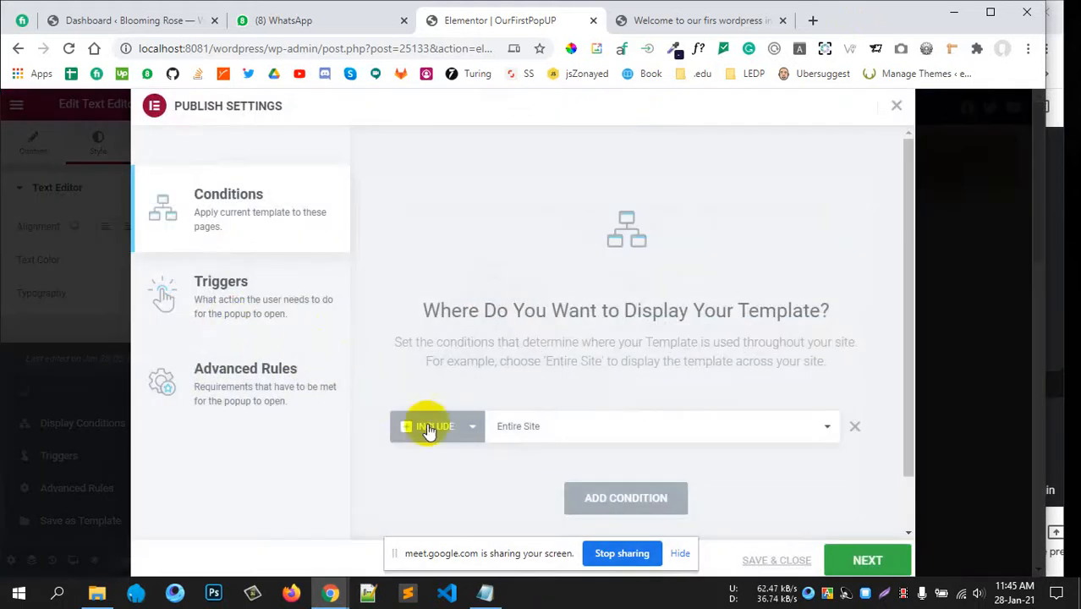
{"action": "left_click", "coordinate": [237, 284]}
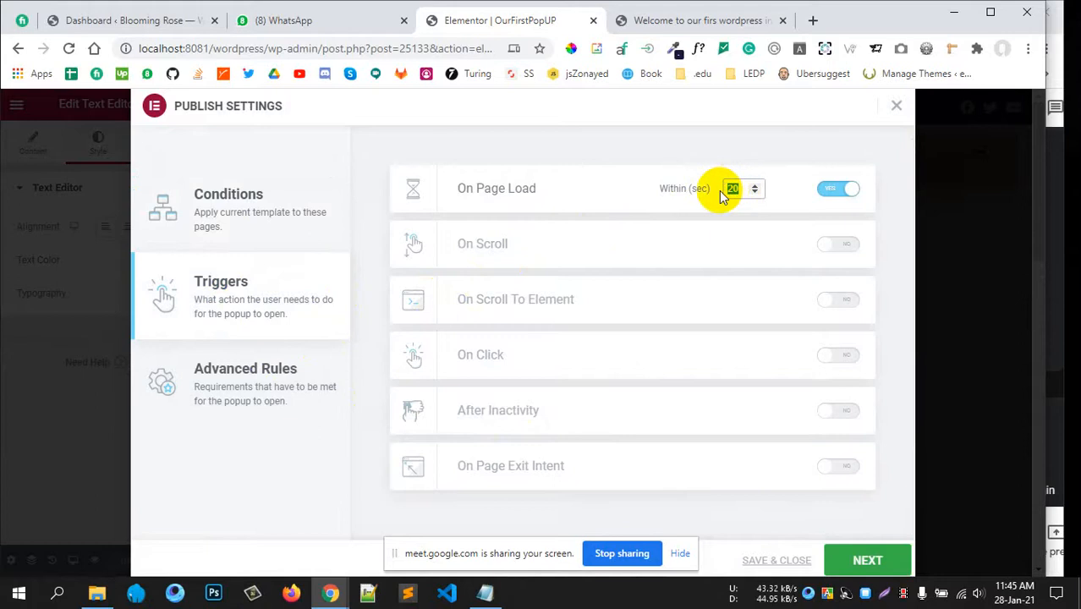
{"action": "type", "text": "5"}
{"action": "left_click", "coordinate": [863, 565]}
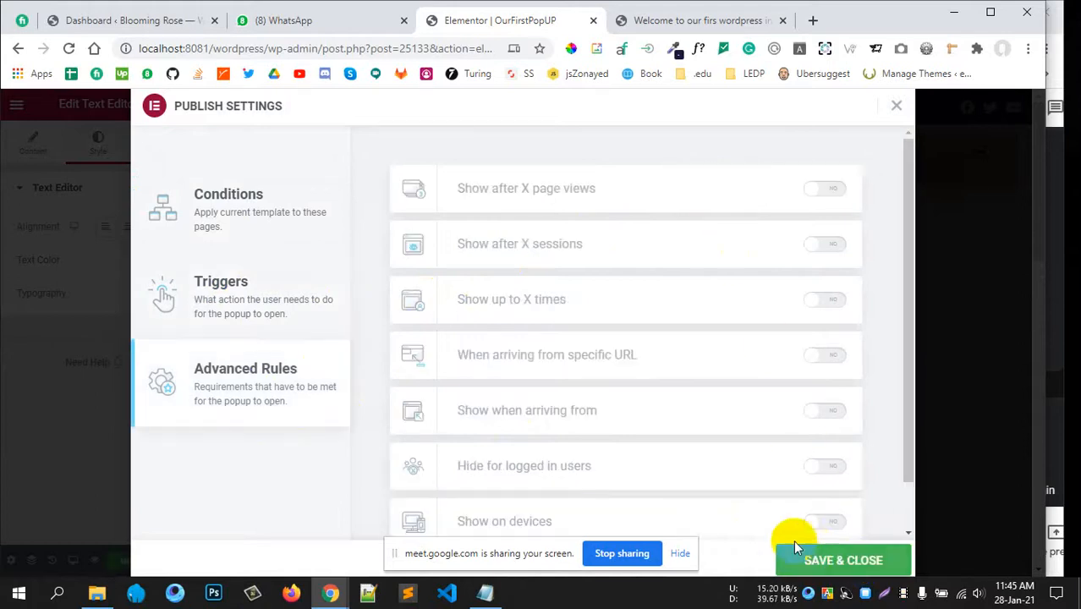
{"action": "left_click", "coordinate": [830, 566]}
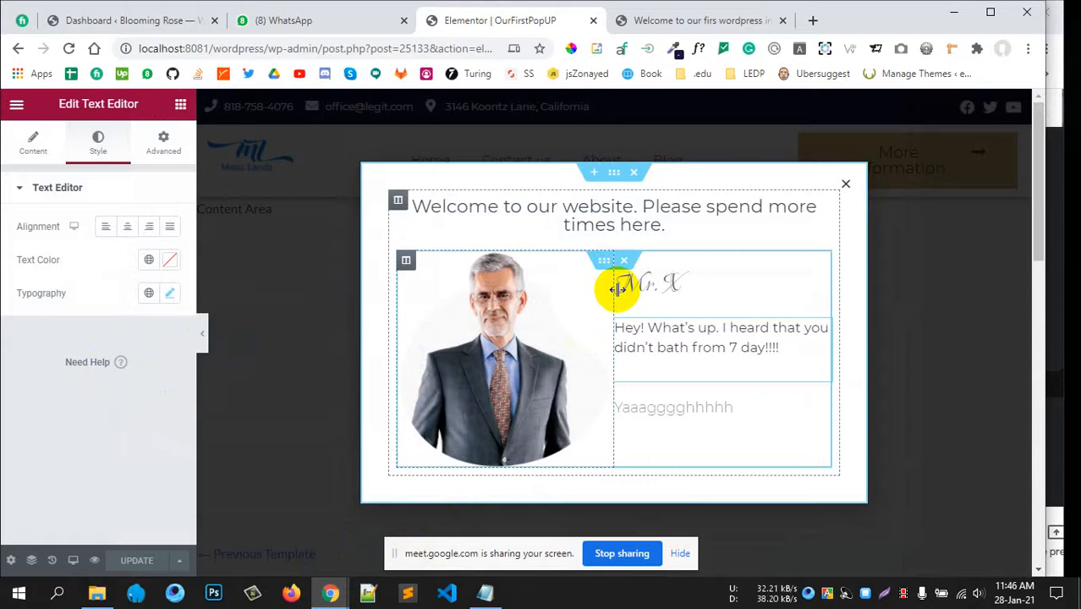
- Reload the home page in the incognito window and browse it to test the popup's shorter page-load delay
{"action": "mouse_move", "coordinate": [330, 592]}
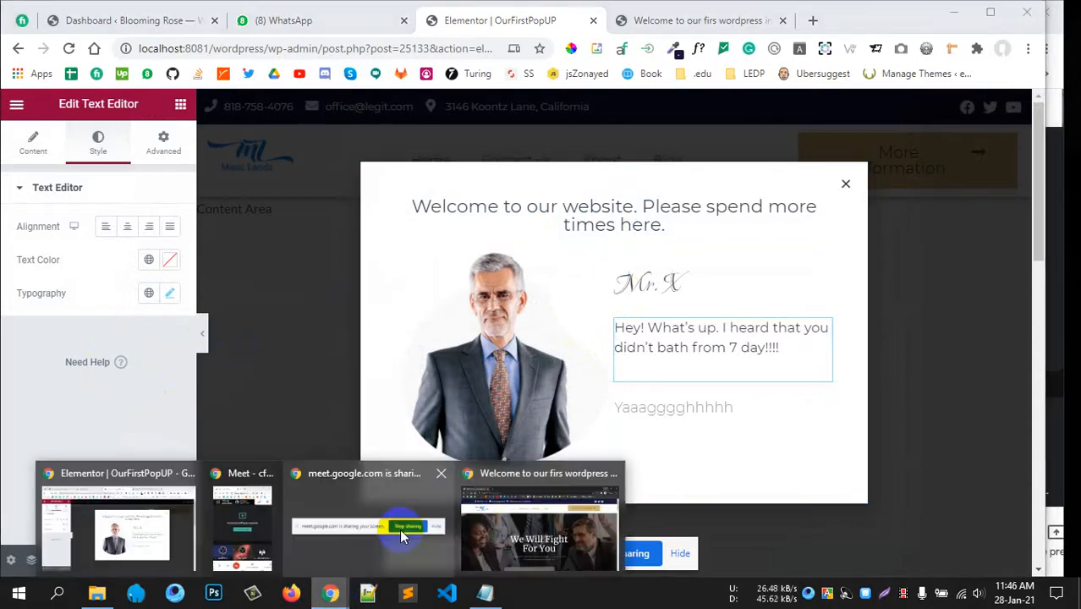
{"action": "left_click", "coordinate": [505, 522]}
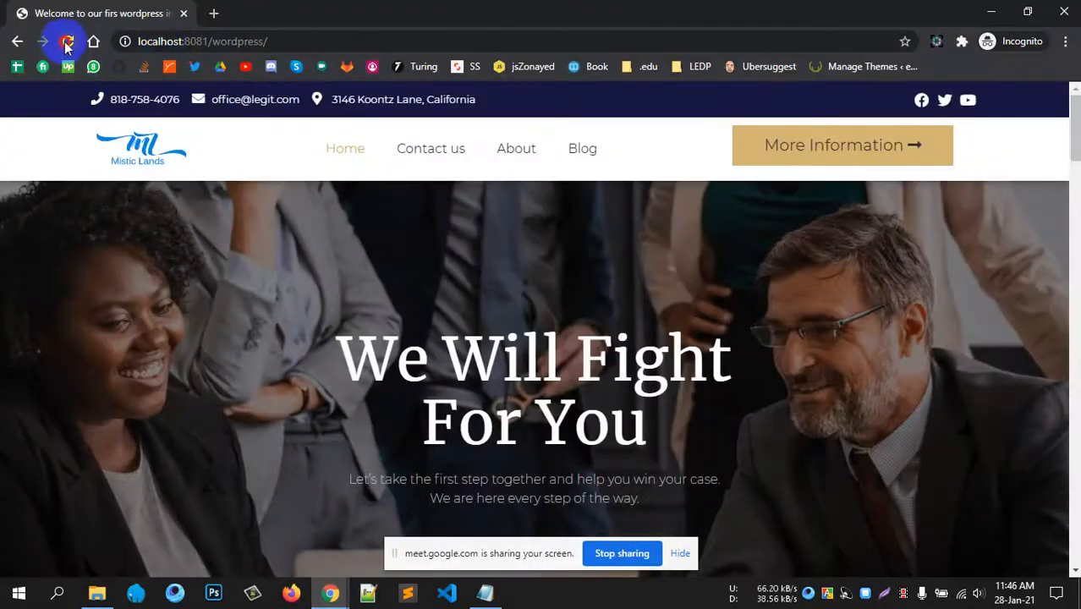
{"action": "left_click", "coordinate": [68, 42]}
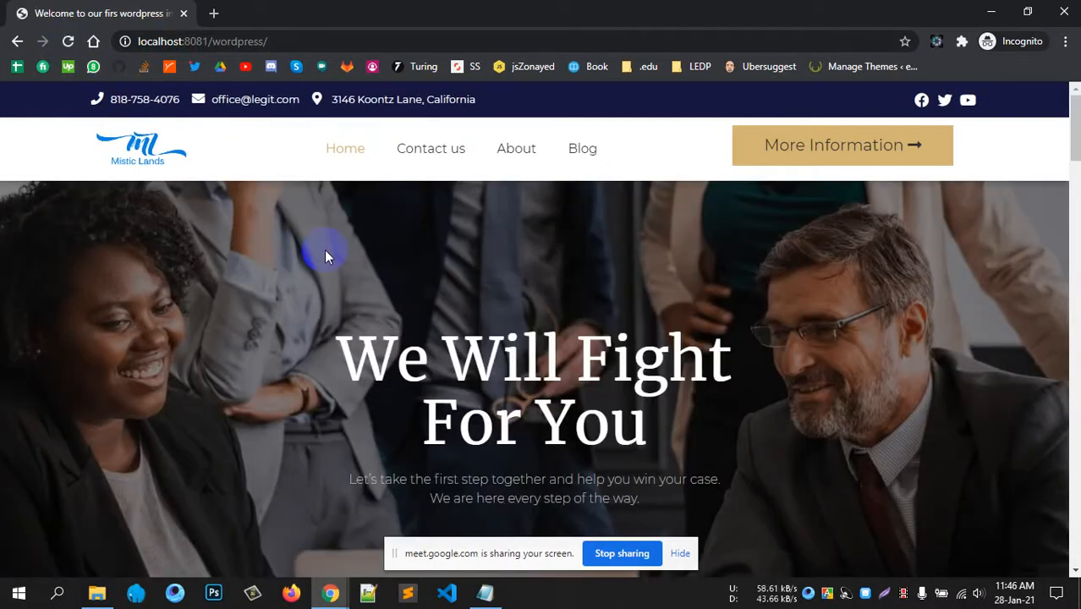
{"action": "scroll", "coordinate": [284, 269], "scroll_direction": "down", "scroll_amount": 2}
{"action": "scroll", "coordinate": [283, 269], "scroll_direction": "up", "scroll_amount": 2}
{"action": "scroll", "coordinate": [283, 269], "scroll_direction": "down", "scroll_amount": 2}
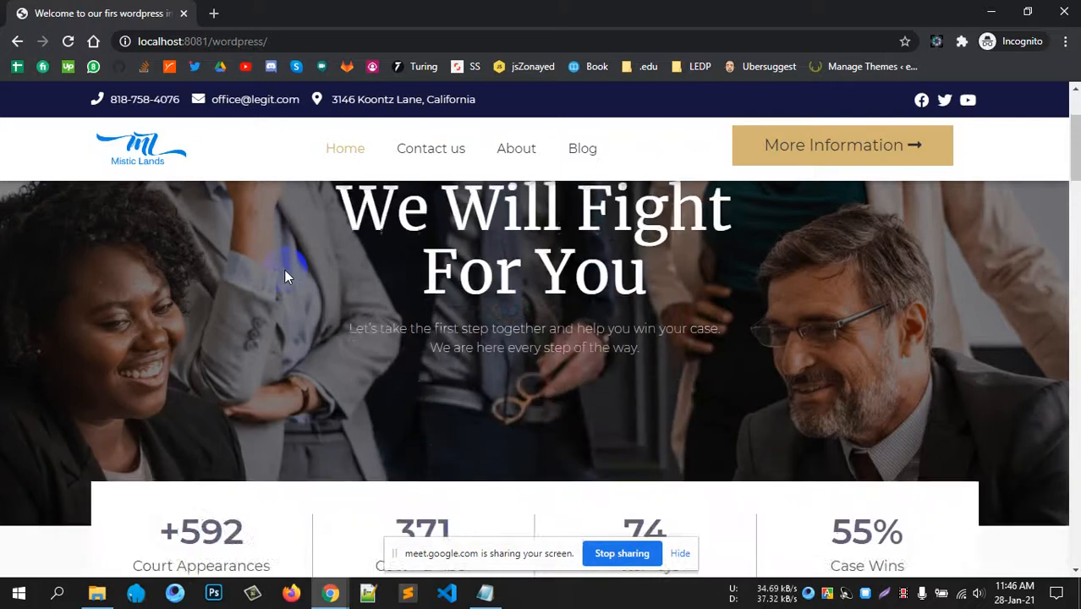
{"action": "scroll", "coordinate": [283, 269], "scroll_direction": "down", "scroll_amount": 3}
{"action": "scroll", "coordinate": [279, 272], "scroll_direction": "up", "scroll_amount": 5}
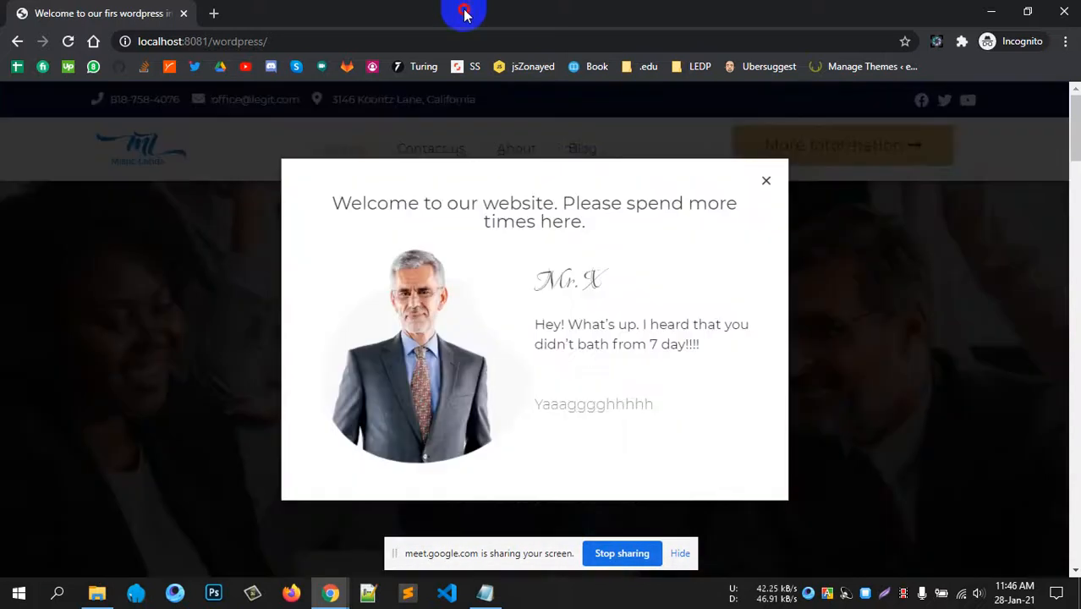
- Dismiss the popup on the home page and minimize the incognito window to return to the popup editor
{"action": "double_click", "coordinate": [465, 12]}
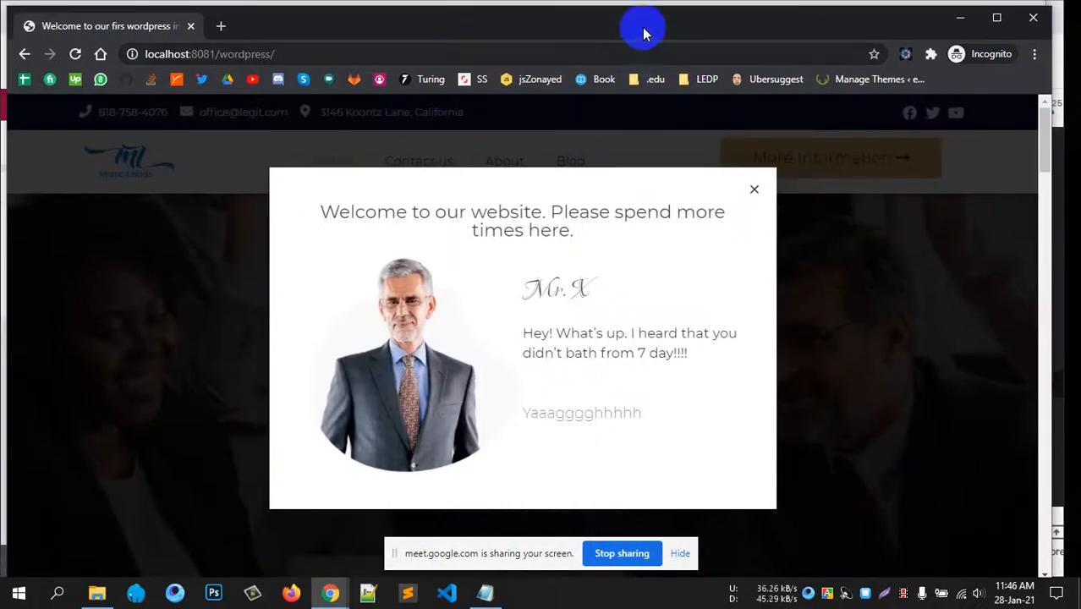
{"action": "double_click", "coordinate": [642, 27]}
{"action": "left_click", "coordinate": [766, 180]}
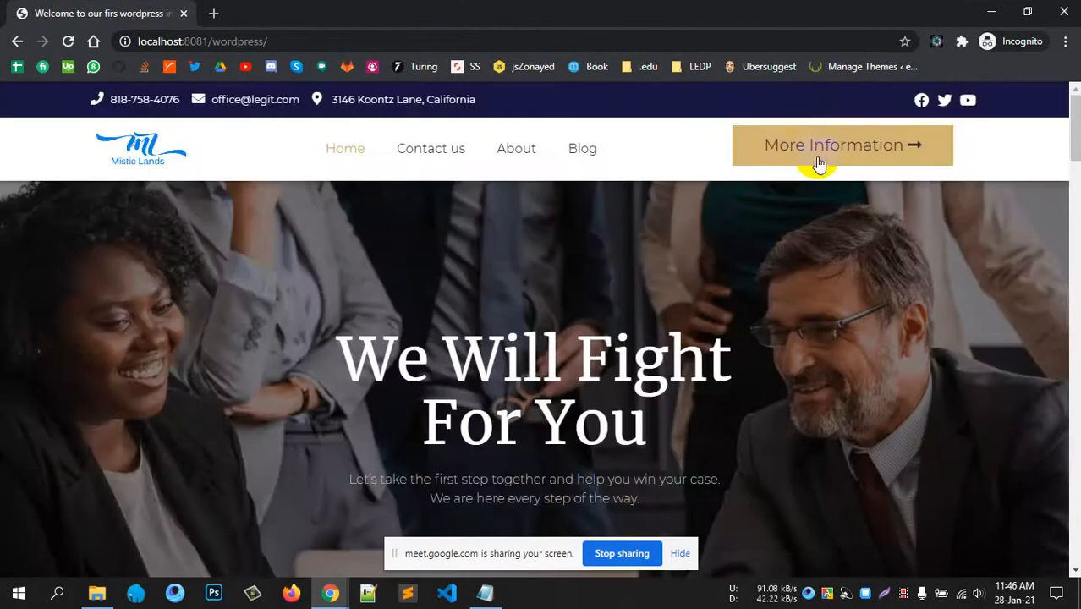
{"action": "left_click", "coordinate": [991, 12]}
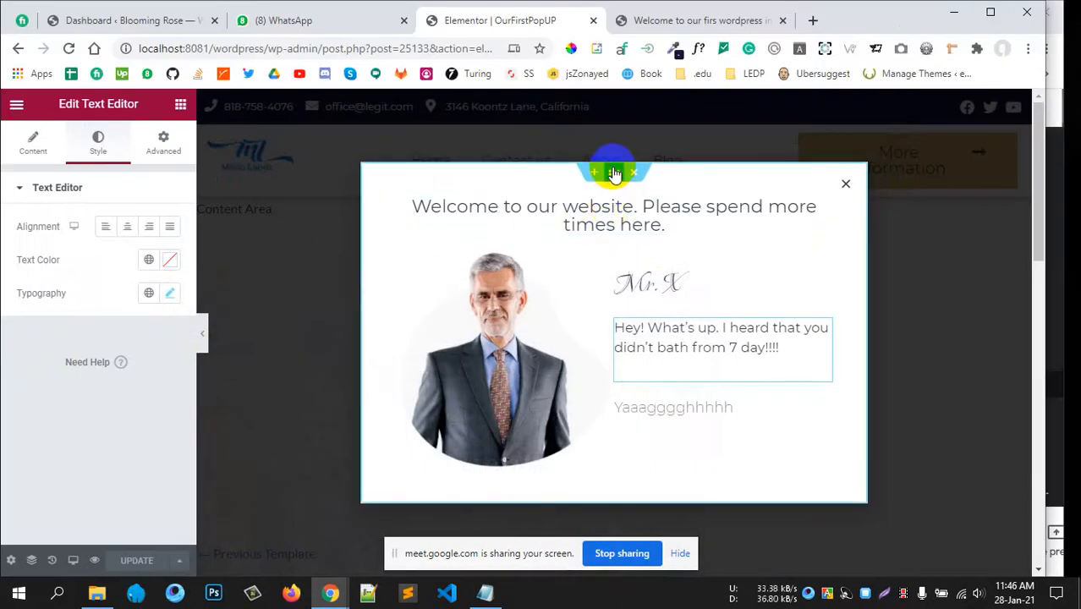
- Select the popup's outer section and examine its layout, structure, advanced and style settings
{"action": "left_click", "coordinate": [613, 173]}
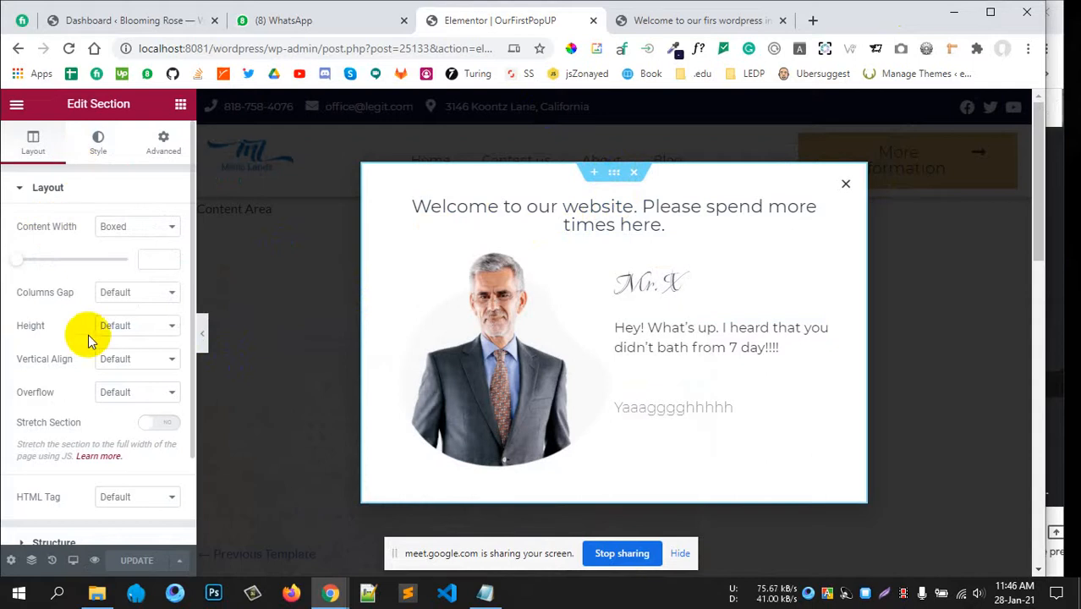
{"action": "scroll", "coordinate": [88, 339], "scroll_direction": "down", "scroll_amount": 2}
{"action": "left_click", "coordinate": [90, 438]}
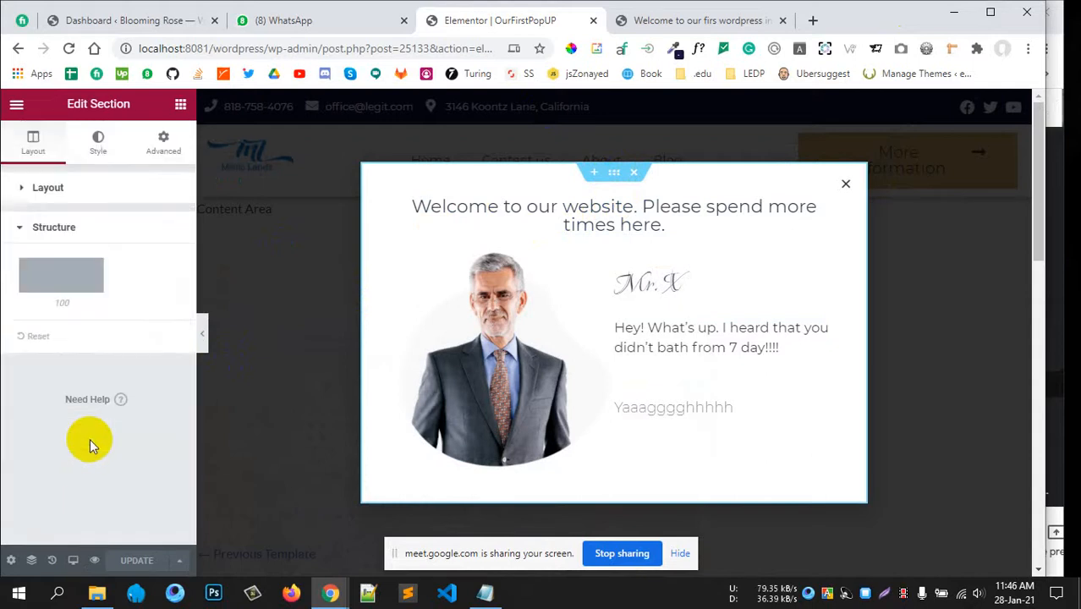
{"action": "left_click", "coordinate": [89, 227]}
{"action": "left_click", "coordinate": [161, 140]}
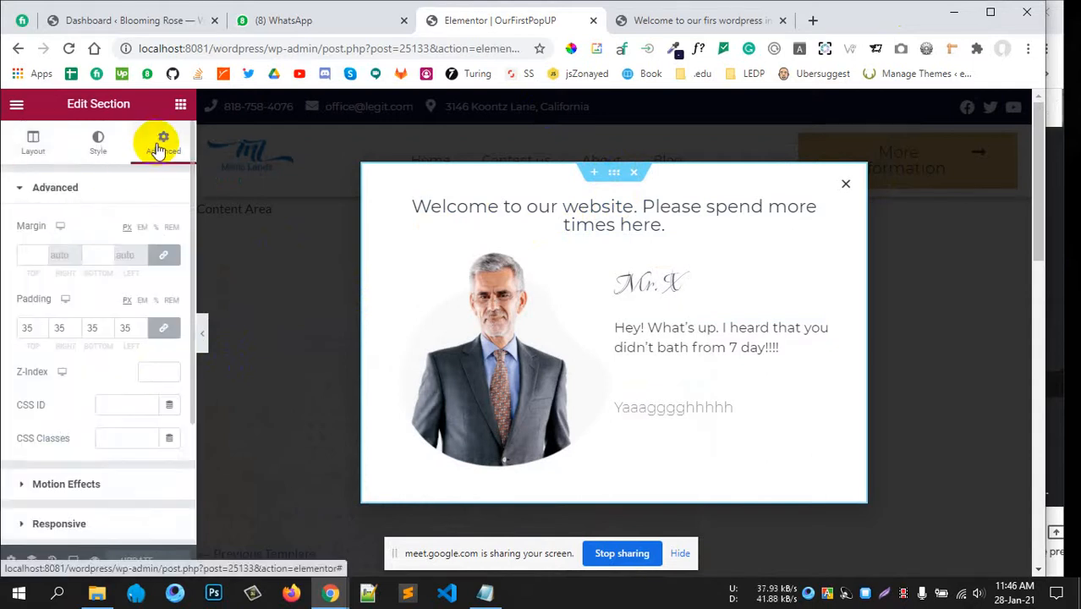
{"action": "scroll", "coordinate": [54, 297], "scroll_direction": "down", "scroll_amount": 3}
{"action": "scroll", "coordinate": [80, 260], "scroll_direction": "up", "scroll_amount": 3}
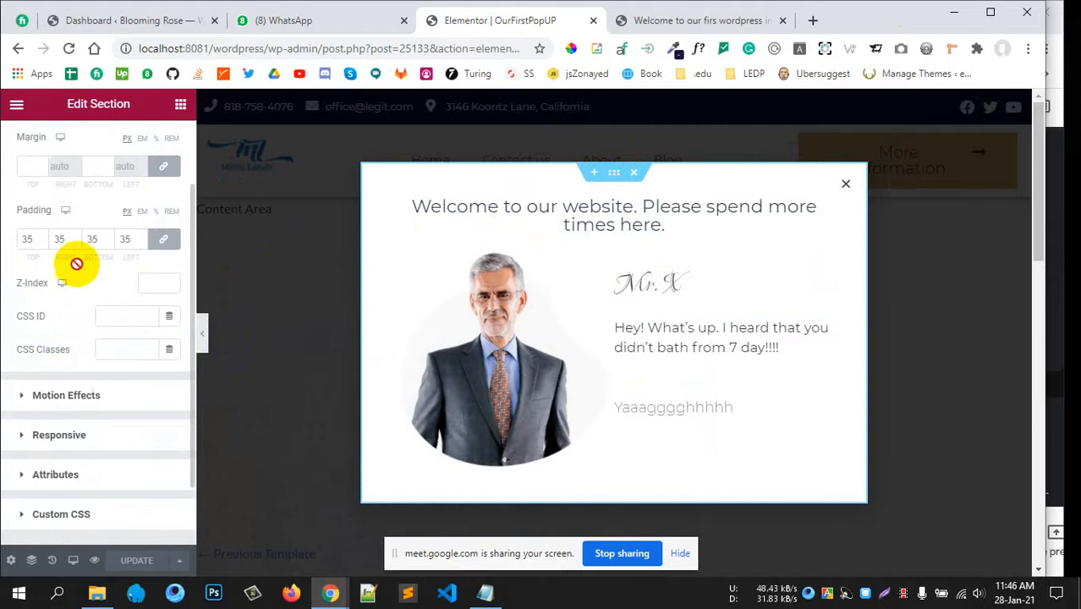
{"action": "left_click", "coordinate": [82, 153]}
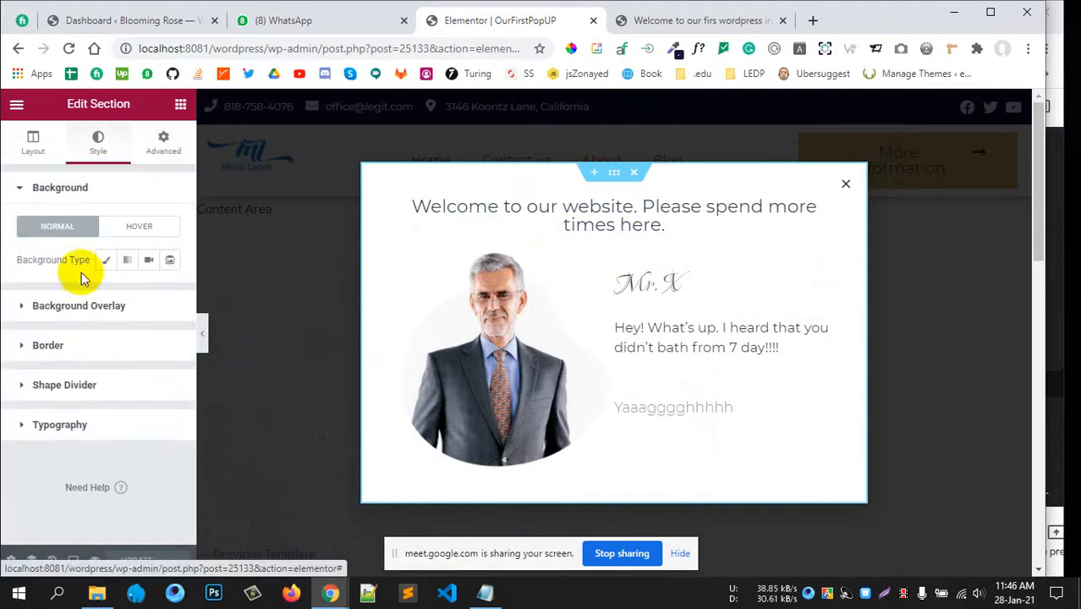
{"action": "left_click", "coordinate": [23, 146]}
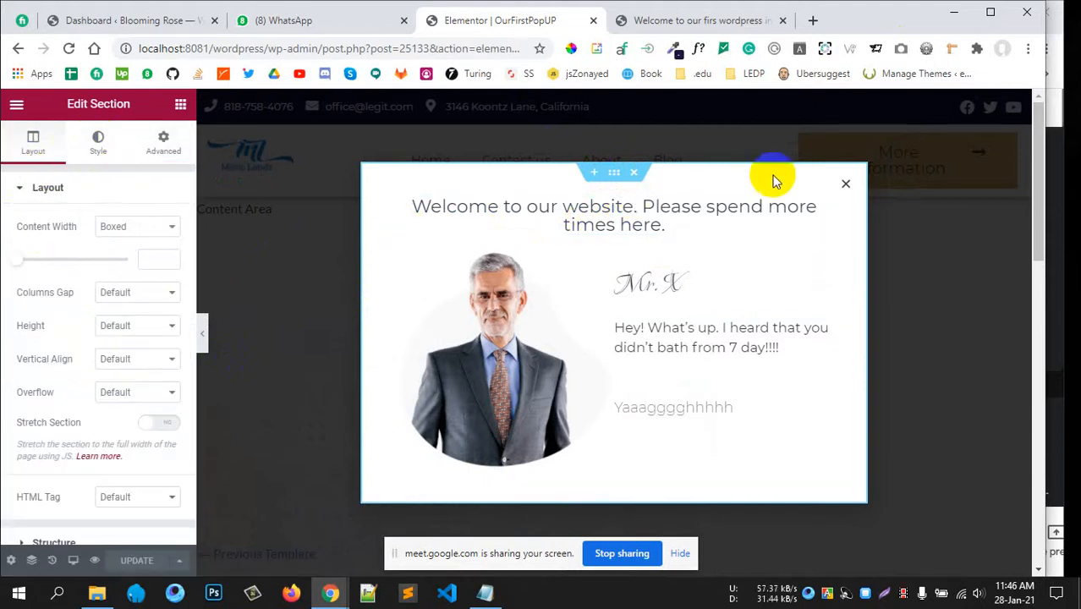
- Open the Navigator from the popup heading, select the top-level section, review its layout settings and close the Navigator
{"action": "right_click", "coordinate": [625, 223]}
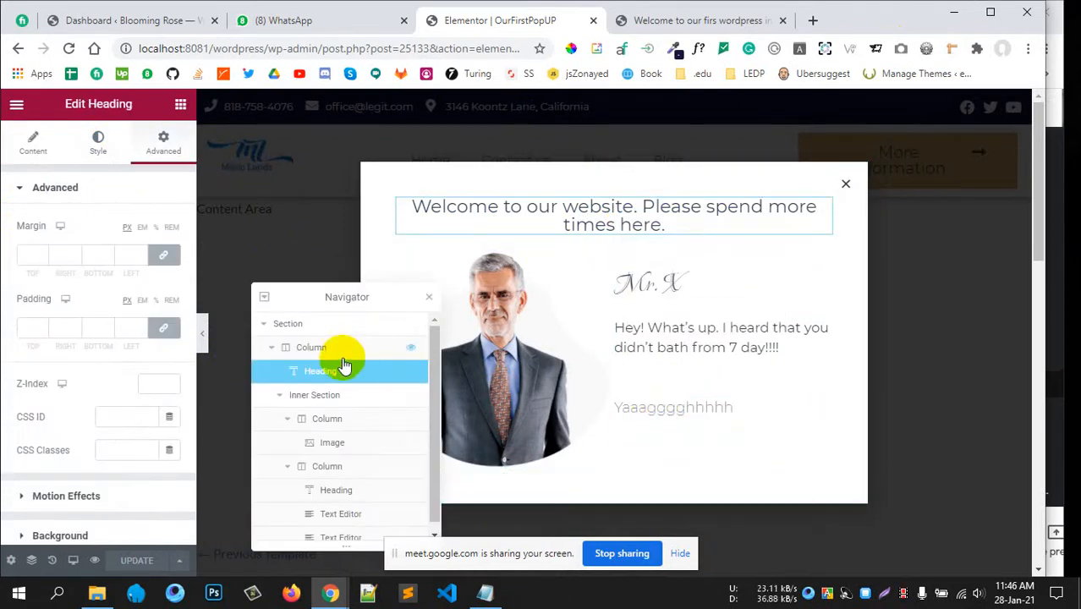
{"action": "left_click", "coordinate": [306, 330]}
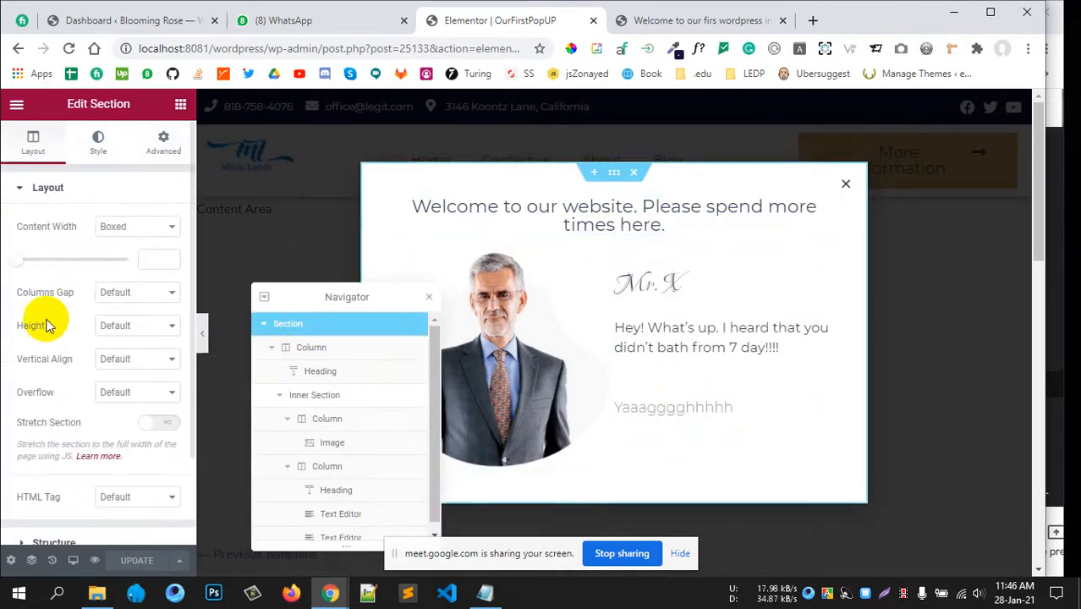
{"action": "scroll", "coordinate": [15, 423], "scroll_direction": "down", "scroll_amount": 2}
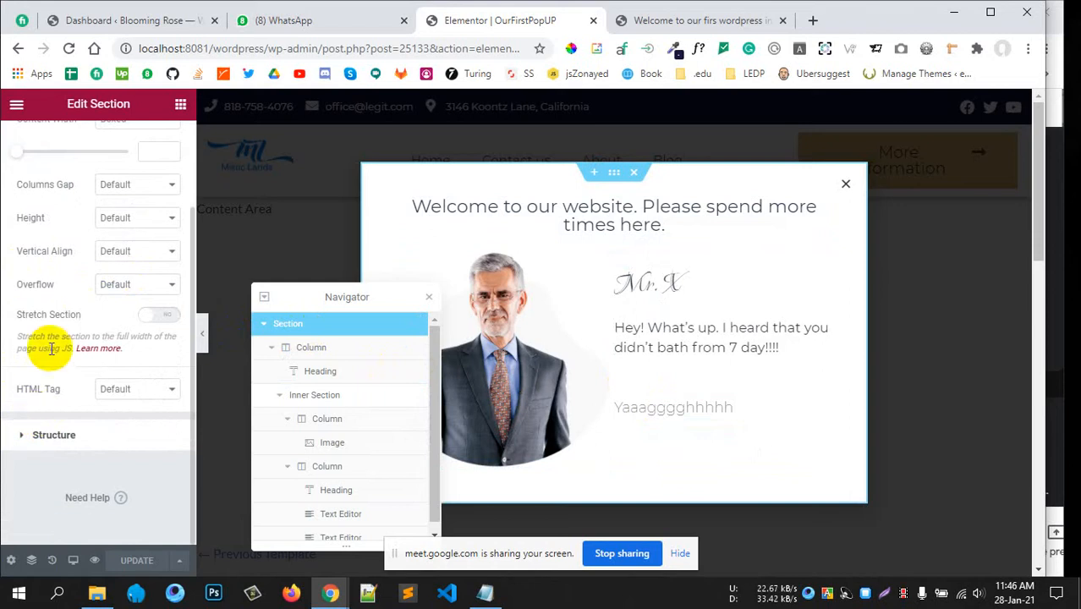
{"action": "scroll", "coordinate": [53, 276], "scroll_direction": "up", "scroll_amount": 2}
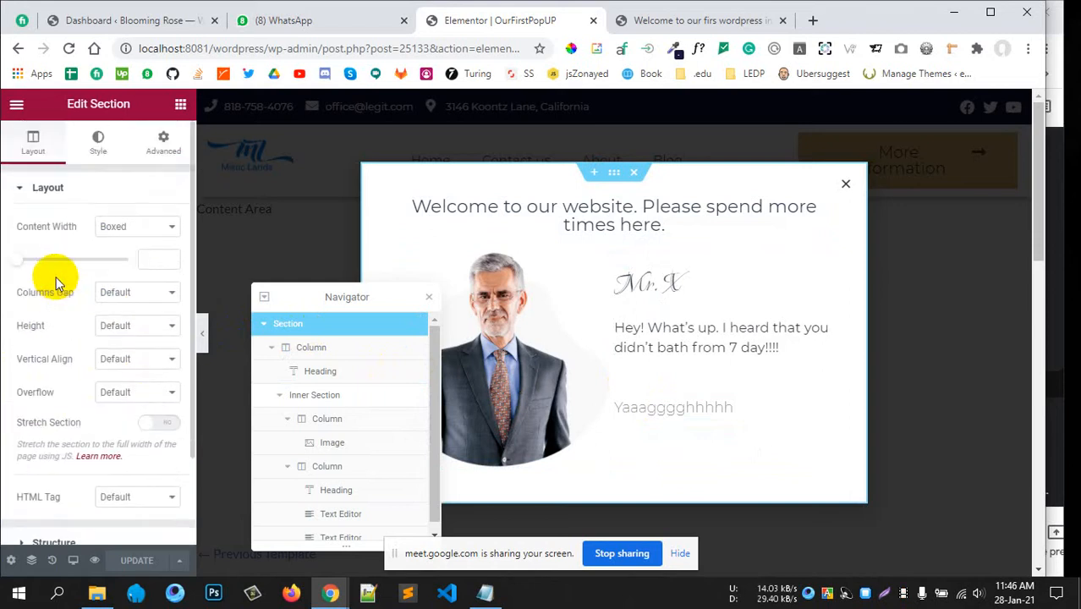
{"action": "left_click", "coordinate": [429, 296]}
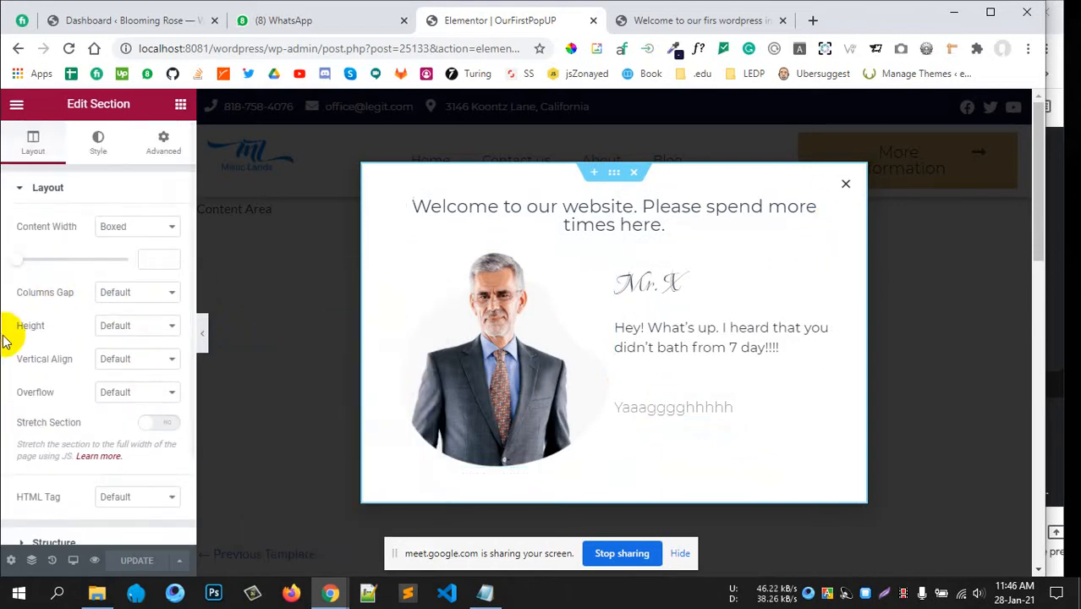
- Inspect the popup's close icon in the browser developer tools, select its eicon-close element and close the tools
{"action": "scroll", "coordinate": [68, 272], "scroll_direction": "down", "scroll_amount": 2}
{"action": "scroll", "coordinate": [70, 276], "scroll_direction": "up", "scroll_amount": 2}
{"action": "scroll", "coordinate": [70, 276], "scroll_direction": "up", "scroll_amount": 1}
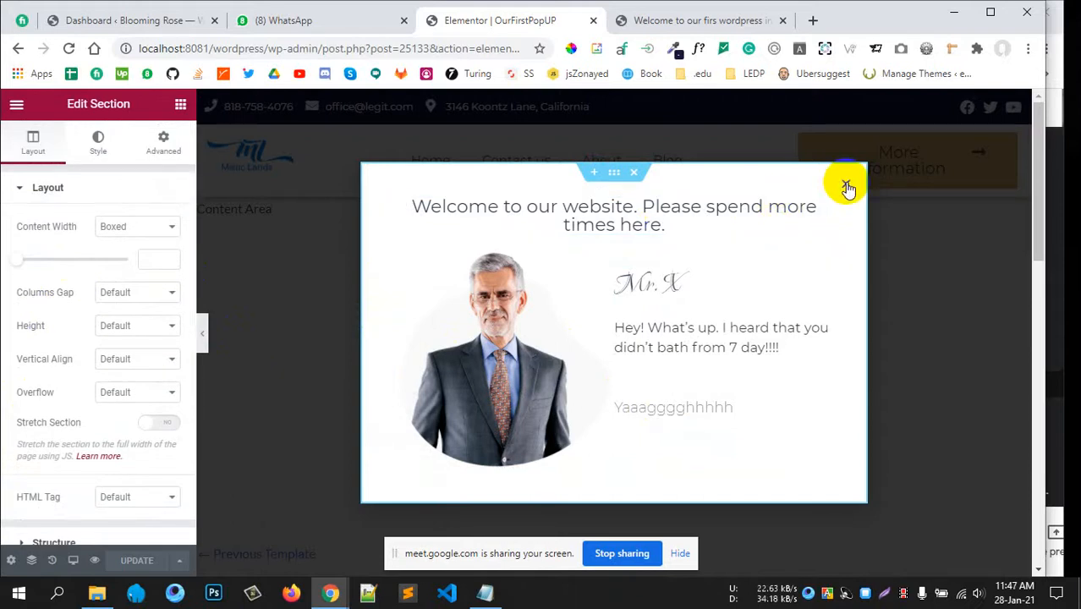
{"action": "key", "text": "ctrl+shift+i"}
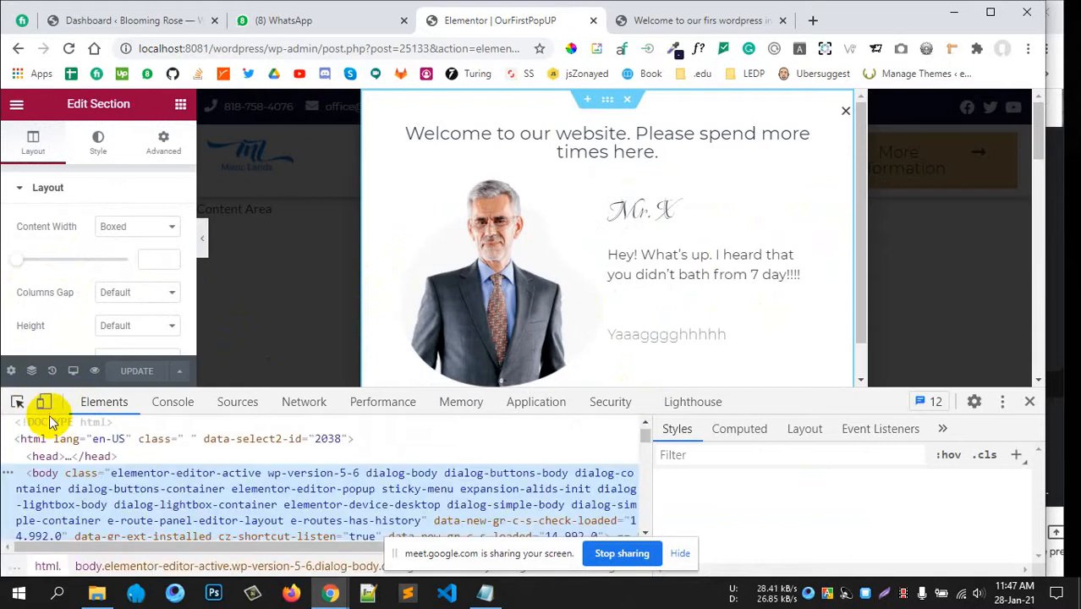
{"action": "left_click", "coordinate": [17, 406]}
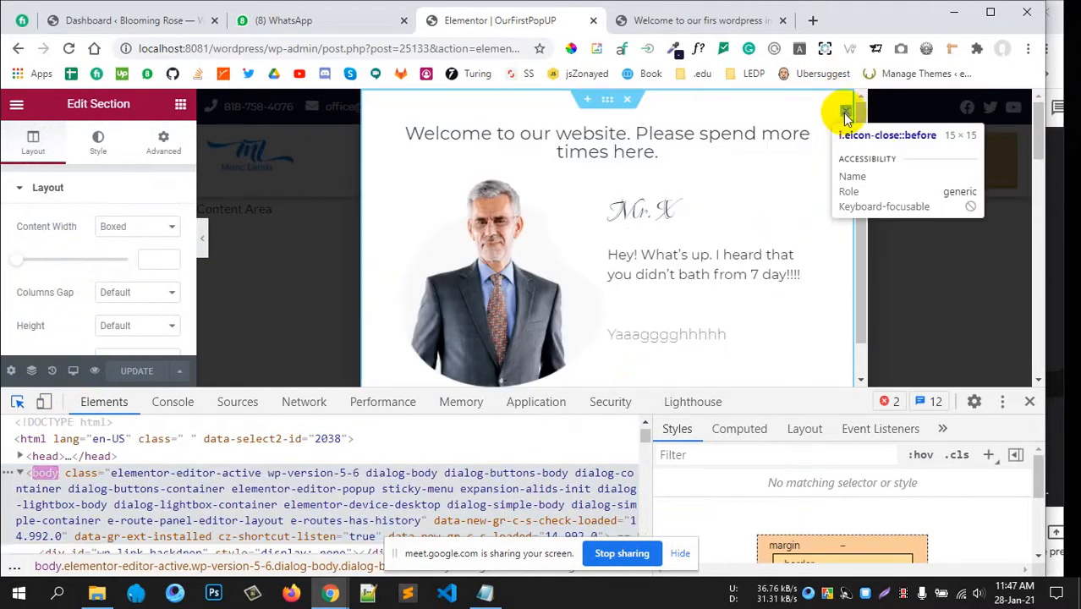
{"action": "left_click", "coordinate": [845, 116]}
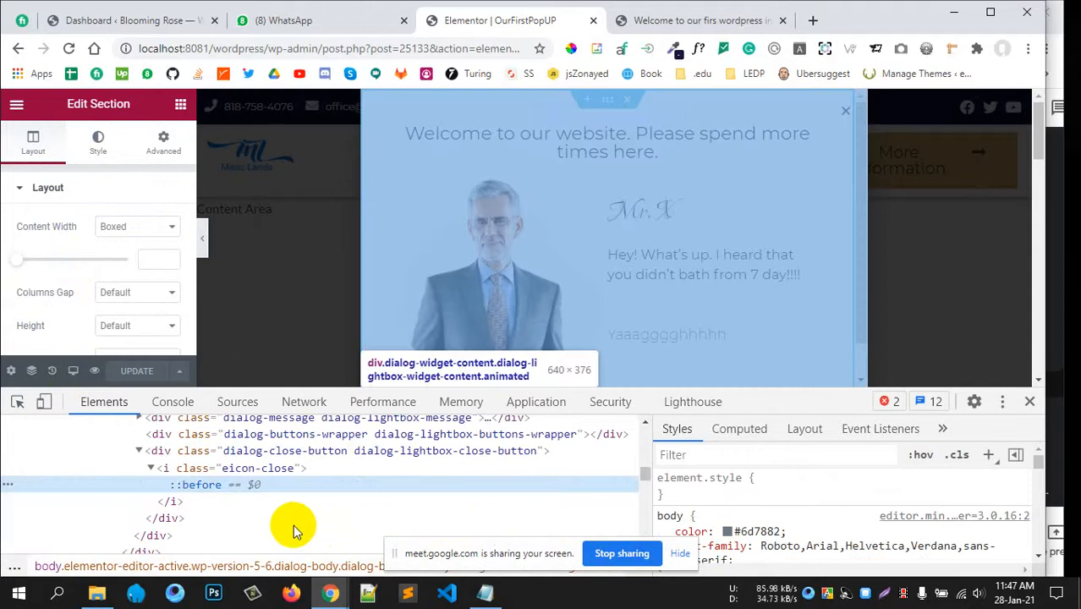
{"action": "left_click", "coordinate": [235, 470]}
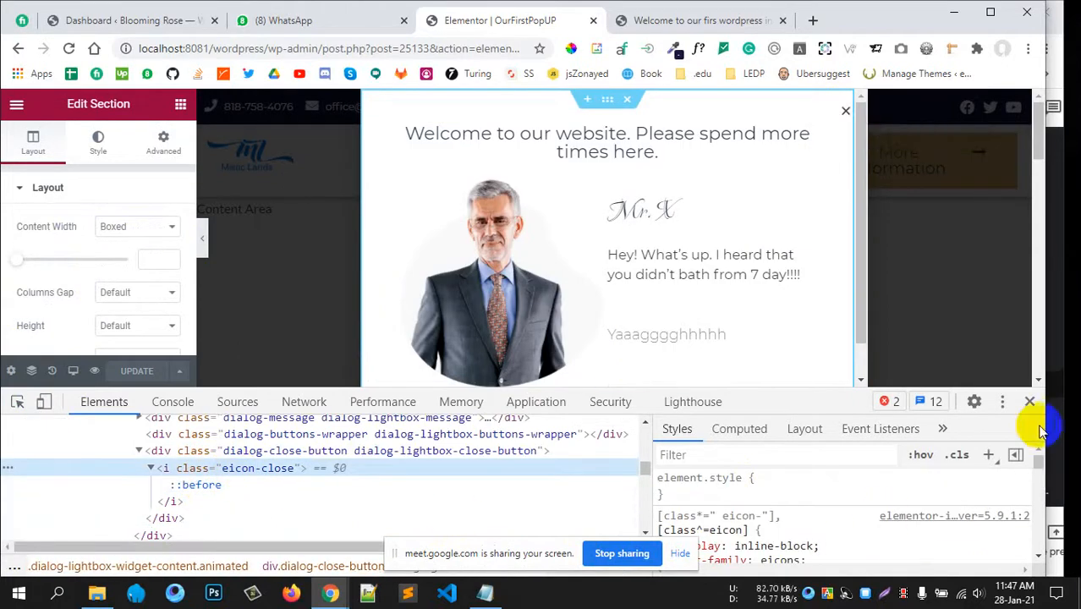
{"action": "left_click", "coordinate": [1026, 400]}
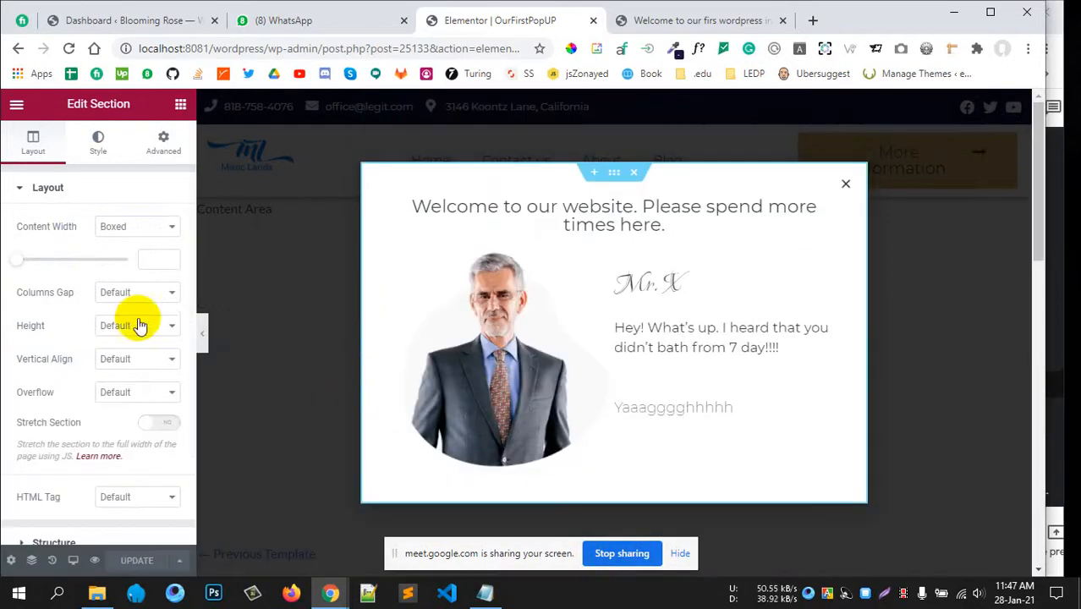
- Examine the section's advanced settings and its Custom CSS editor, then return to the layout settings
{"action": "left_click", "coordinate": [163, 156]}
{"action": "scroll", "coordinate": [85, 389], "scroll_direction": "down", "scroll_amount": 3}
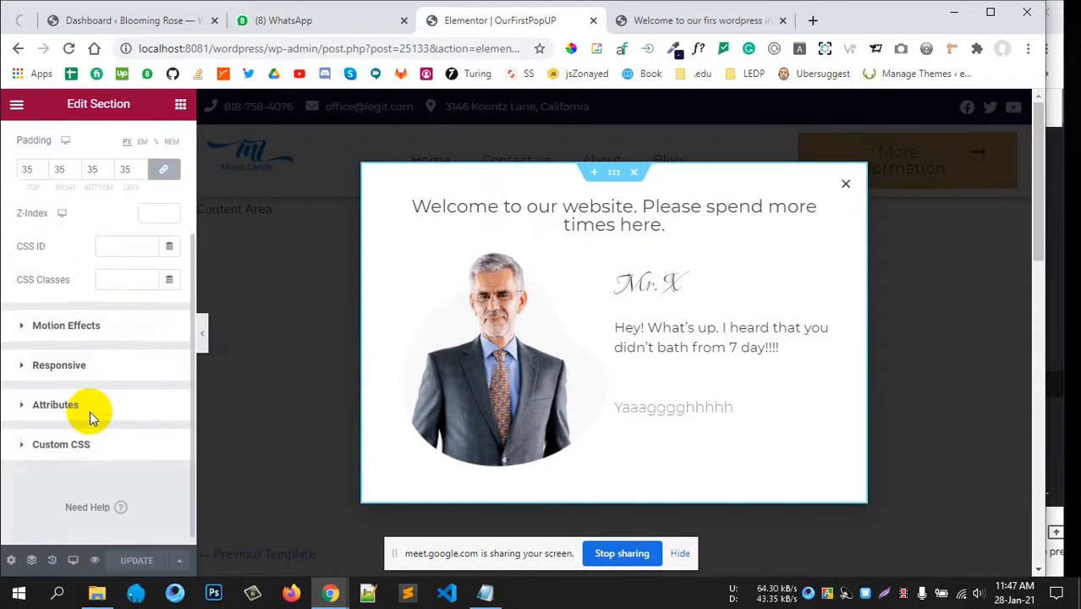
{"action": "left_click", "coordinate": [87, 438]}
{"action": "scroll", "coordinate": [89, 380], "scroll_direction": "down", "scroll_amount": 2}
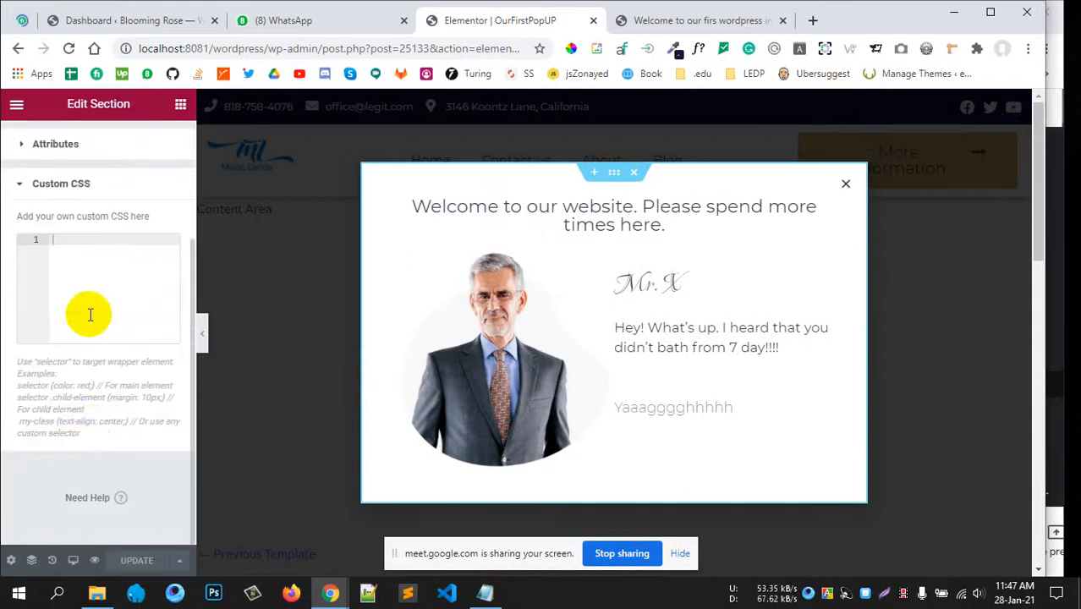
{"action": "left_click", "coordinate": [76, 328]}
{"action": "scroll", "coordinate": [76, 347], "scroll_direction": "up", "scroll_amount": 2}
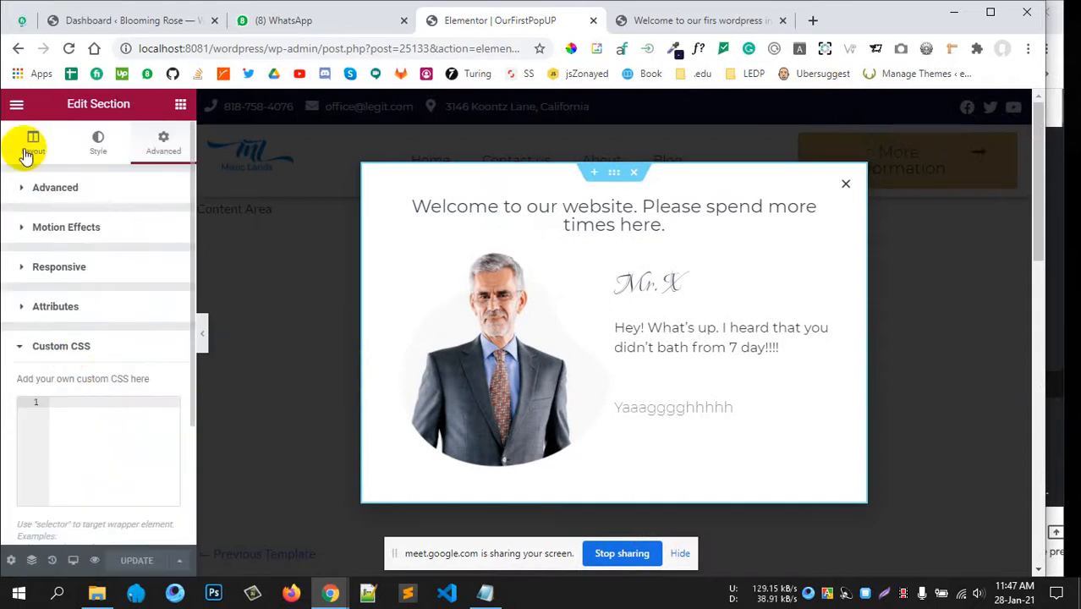
{"action": "left_click", "coordinate": [445, 319]}
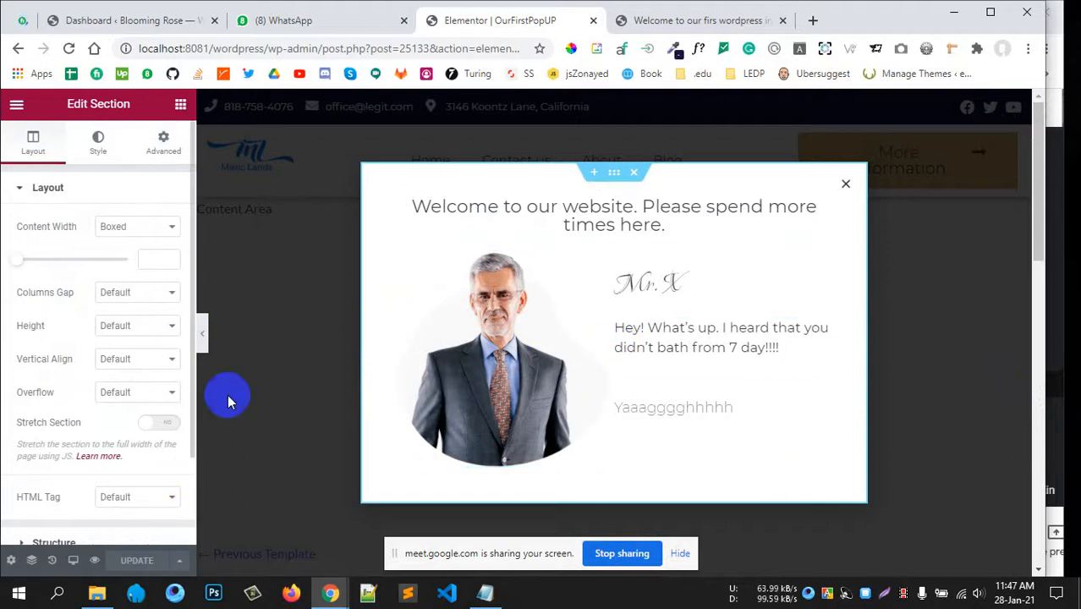
- Test the popup on the About page in the incognito window, dismiss it and return to the popup editor
{"action": "mouse_move", "coordinate": [331, 589]}
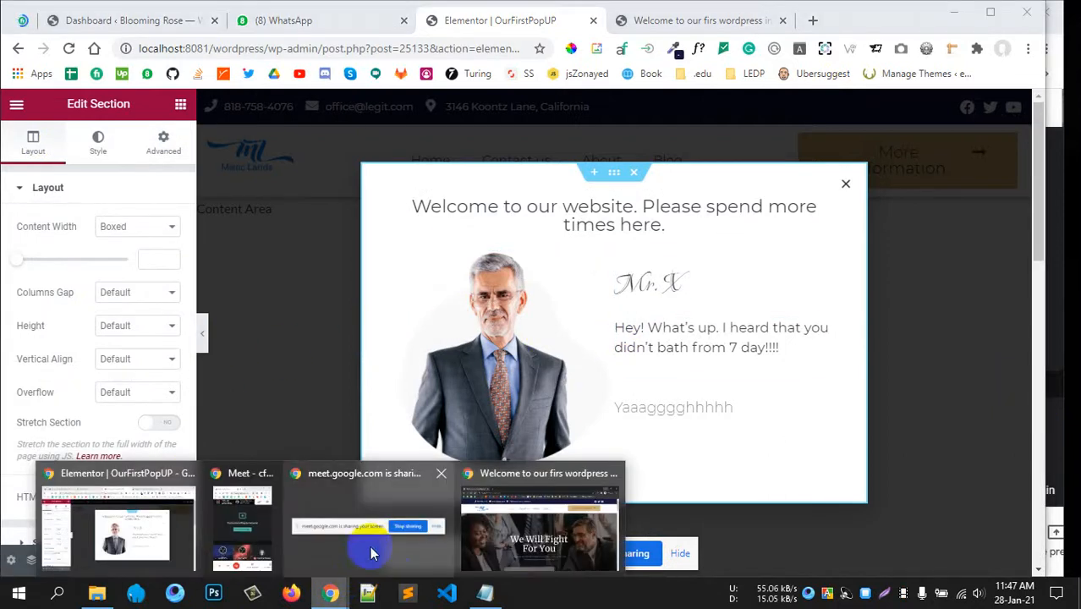
{"action": "left_click", "coordinate": [542, 541]}
{"action": "left_click", "coordinate": [431, 149]}
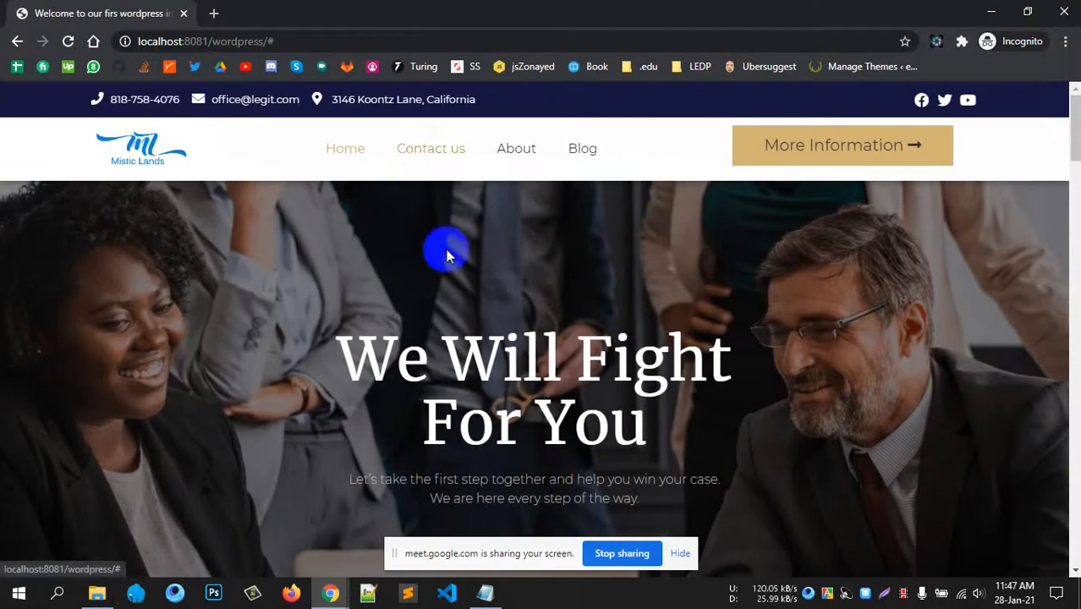
{"action": "scroll", "coordinate": [509, 258], "scroll_direction": "down", "scroll_amount": 5}
{"action": "scroll", "coordinate": [508, 257], "scroll_direction": "up", "scroll_amount": 5}
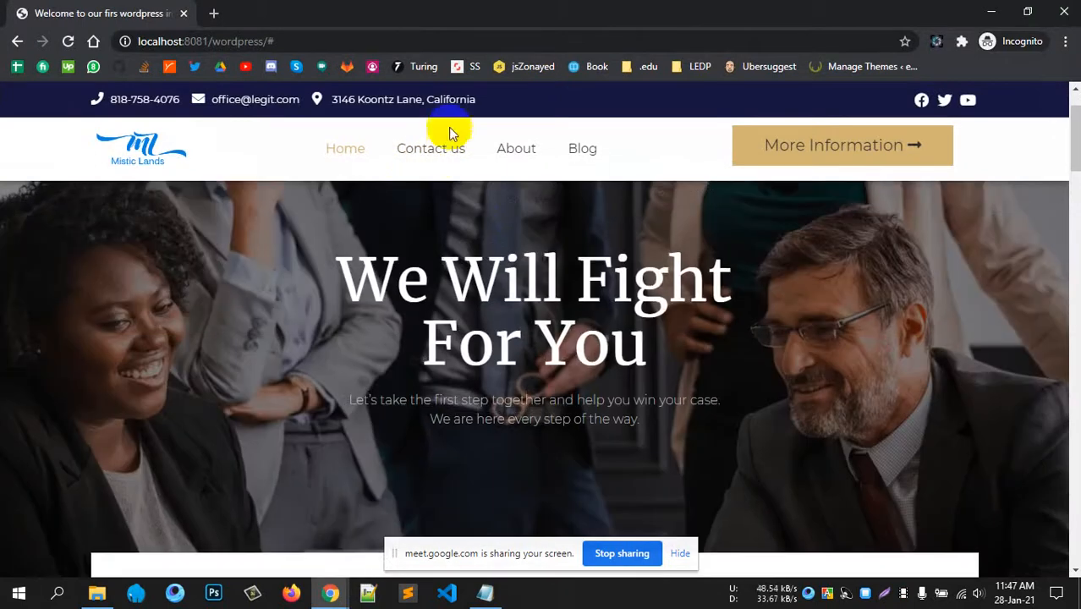
{"action": "left_click", "coordinate": [501, 151]}
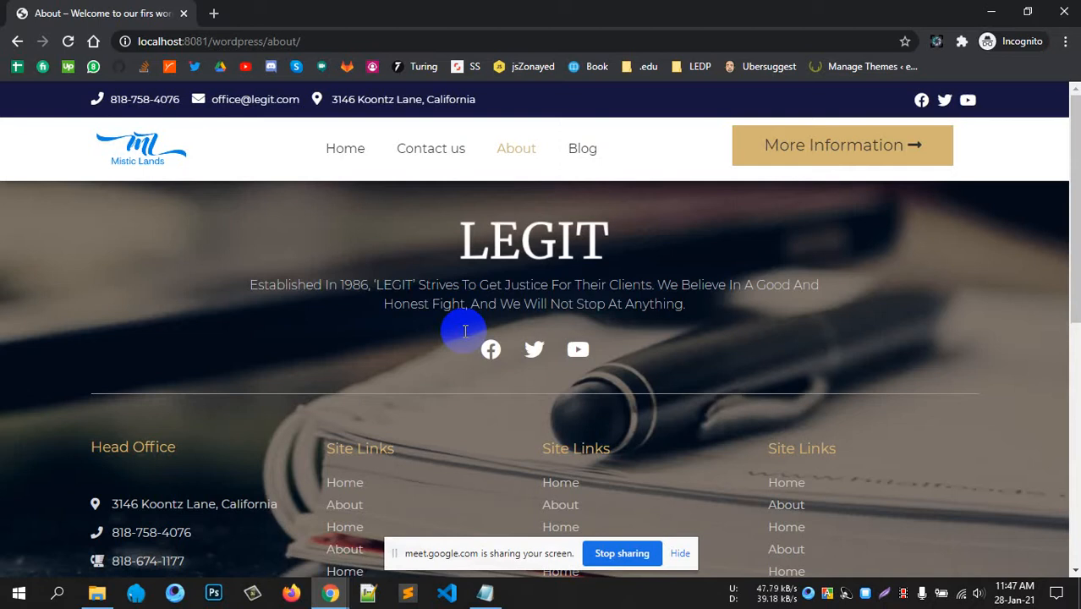
{"action": "left_click", "coordinate": [465, 331]}
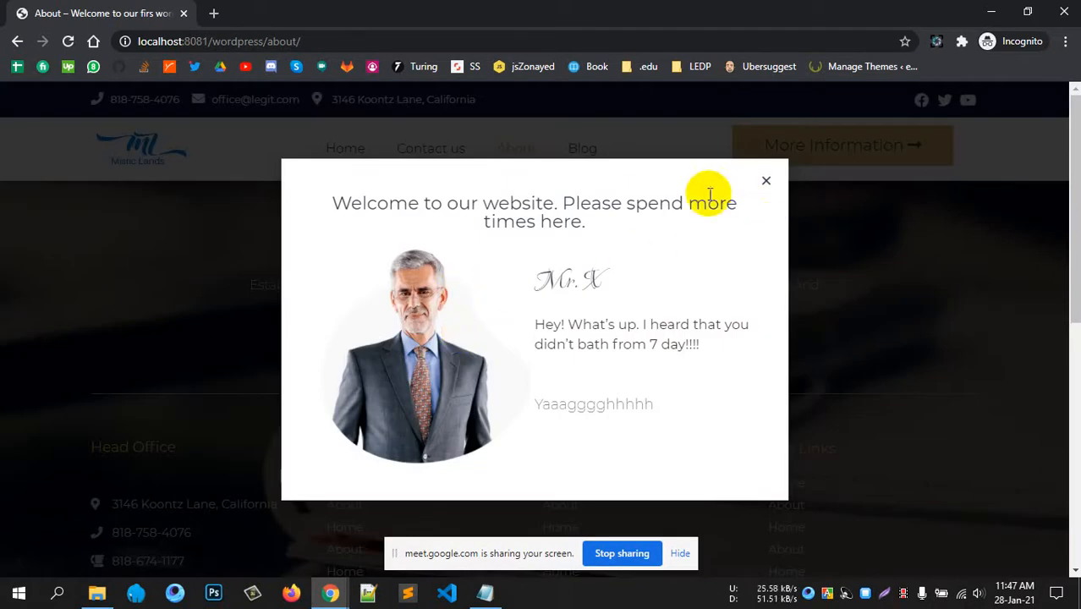
{"action": "left_click", "coordinate": [766, 183]}
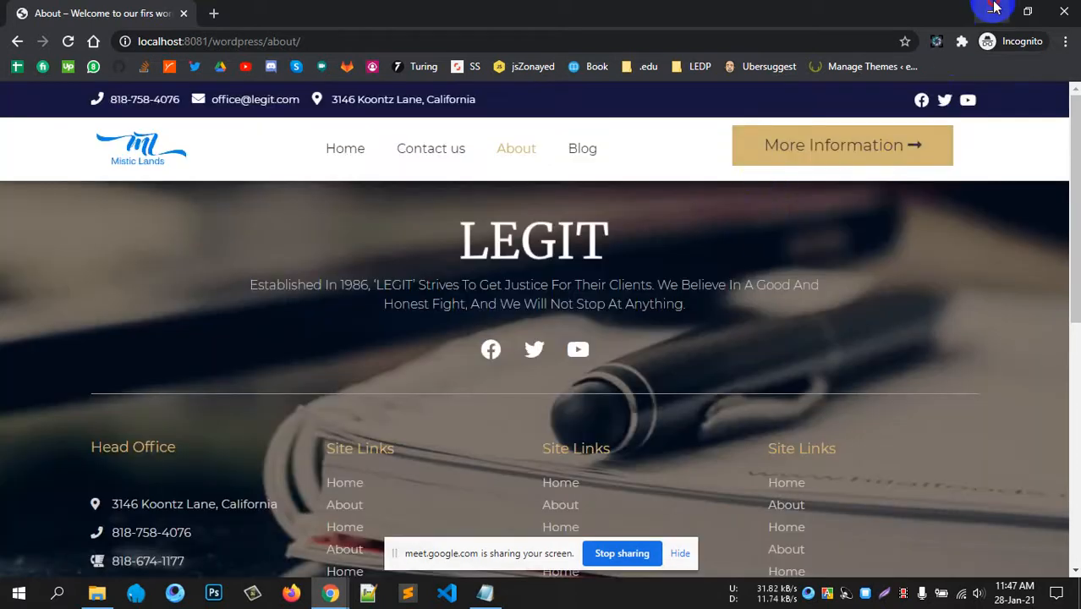
{"action": "left_click", "coordinate": [992, 12]}
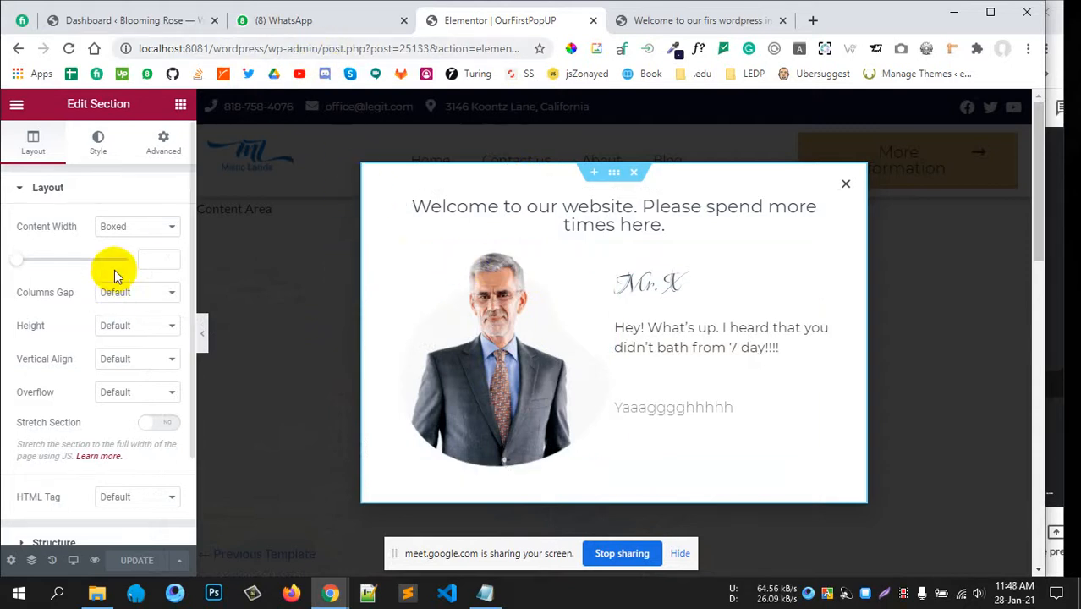
- Set the popup's On Page Load trigger to 40 seconds and save the publish settings
{"action": "scroll", "coordinate": [91, 507], "scroll_direction": "down", "scroll_amount": 1}
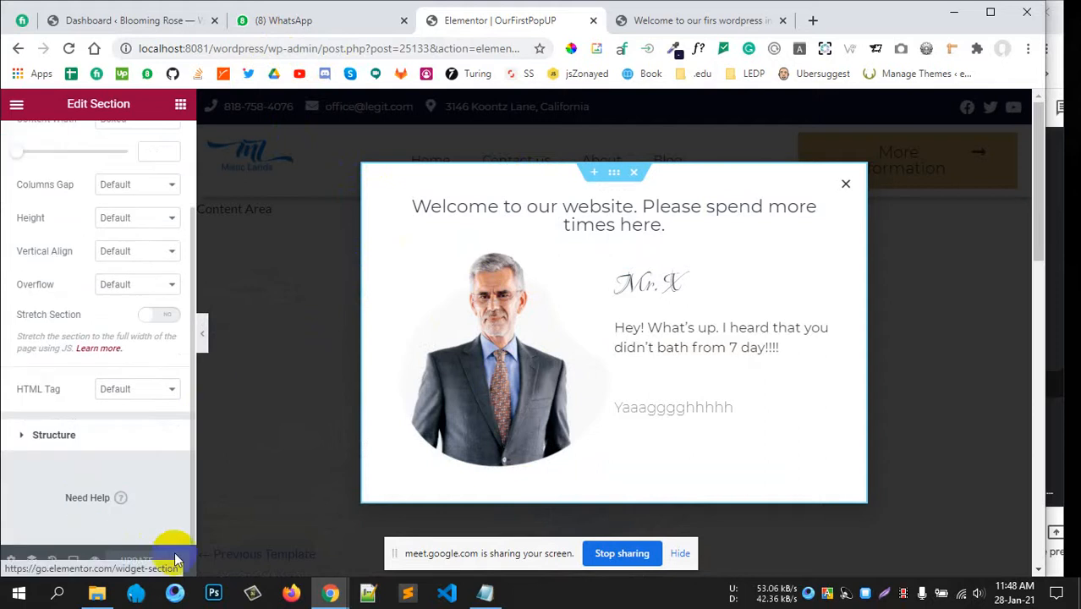
{"action": "left_click", "coordinate": [179, 560]}
{"action": "left_click", "coordinate": [95, 425]}
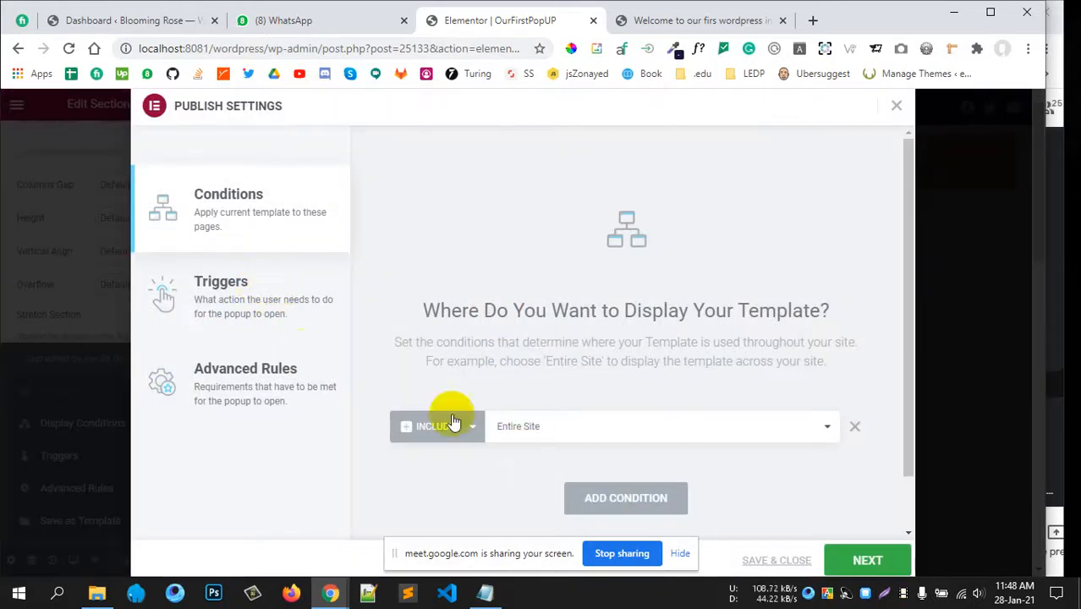
{"action": "left_click", "coordinate": [289, 295]}
{"action": "left_click", "coordinate": [737, 188]}
{"action": "left_click_drag", "start_coordinate": [737, 188], "coordinate": [713, 191]}
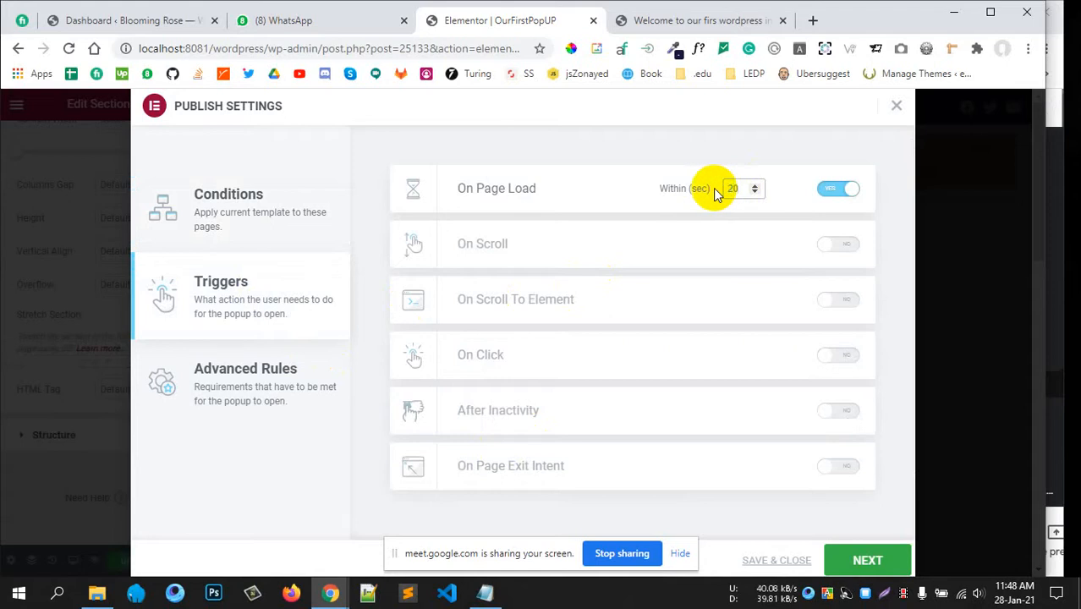
{"action": "key", "text": "BackSpace"}
{"action": "key", "text": "BackSpace"}
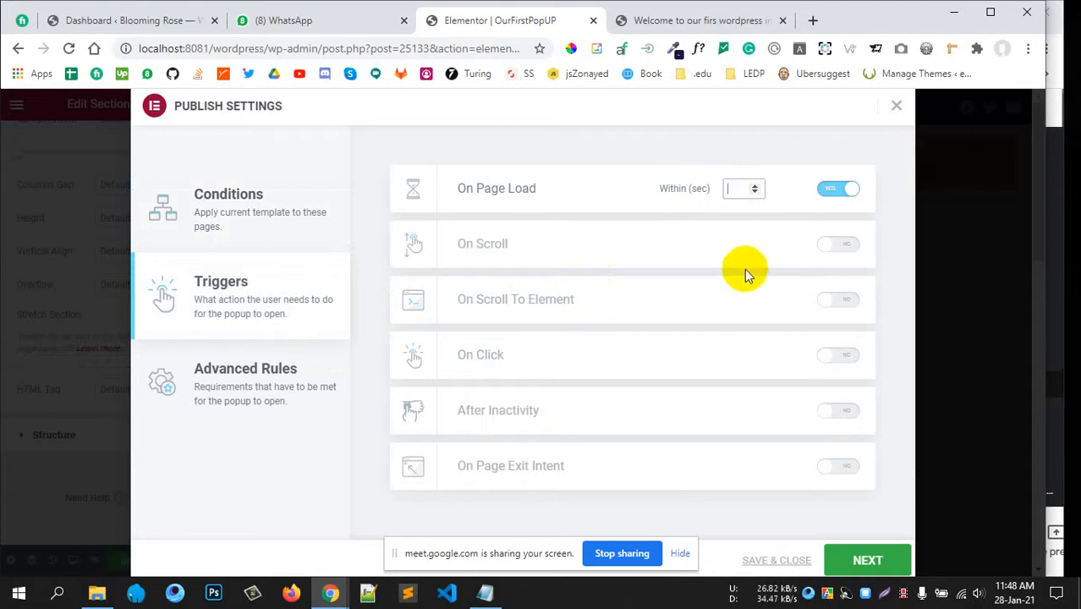
{"action": "type", "text": "40"}
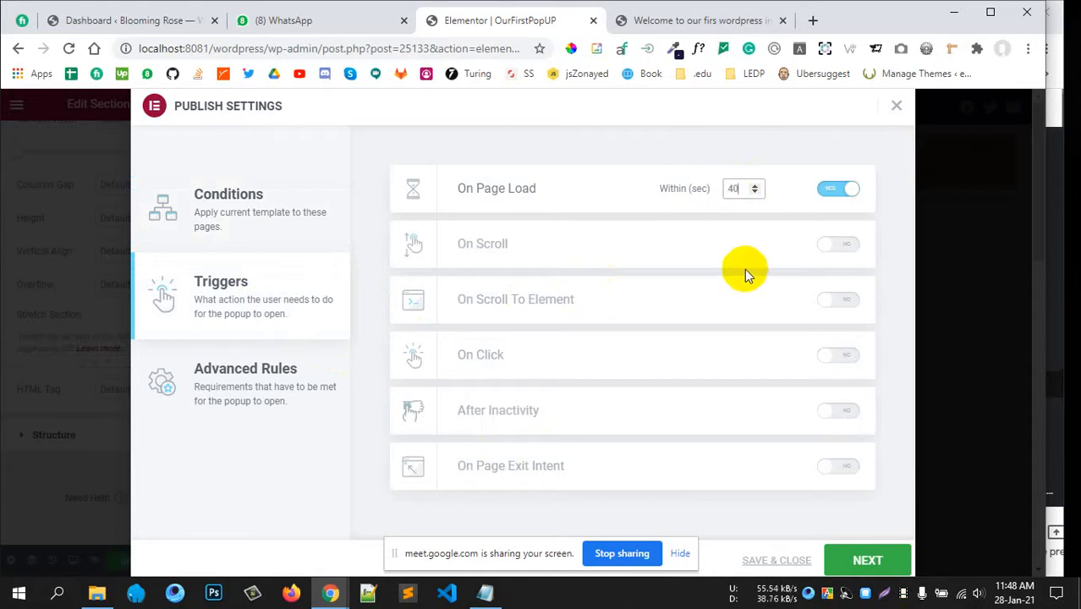
{"action": "left_click", "coordinate": [853, 558]}
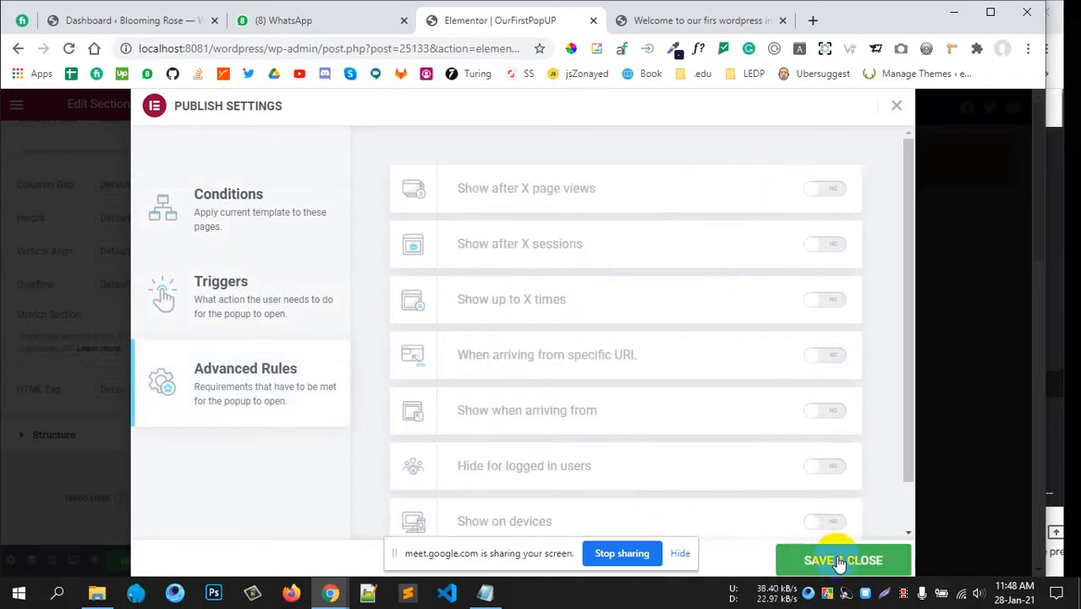
{"action": "left_click", "coordinate": [840, 561]}
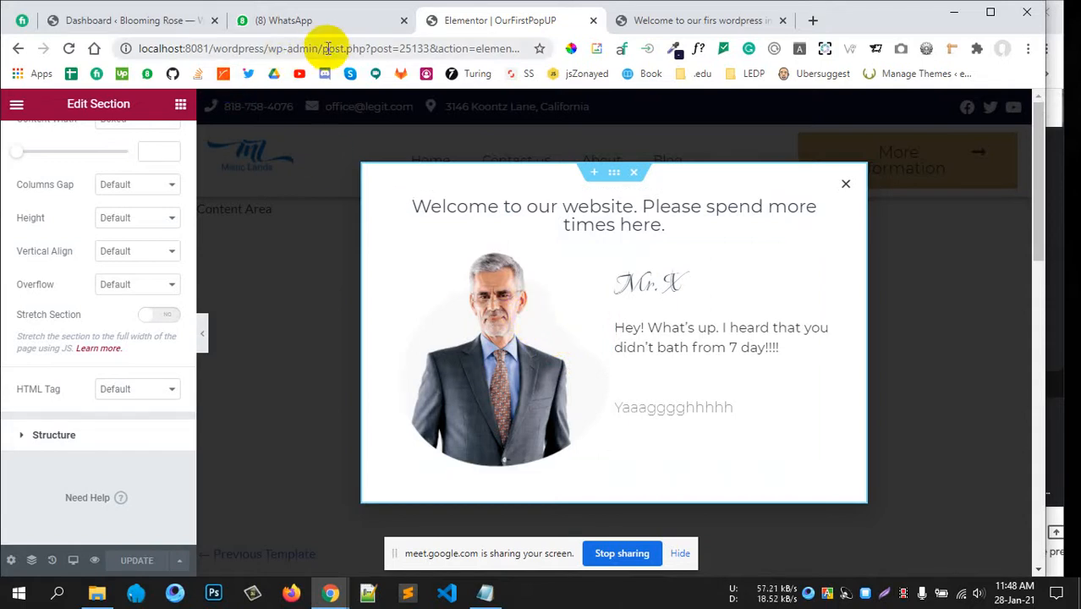
- Leave the popup editor for the WordPress dashboard by shortening the page address to localhost:8081/wordpress/wp-admin/
{"action": "left_click_drag", "start_coordinate": [323, 48], "coordinate": [710, 48]}
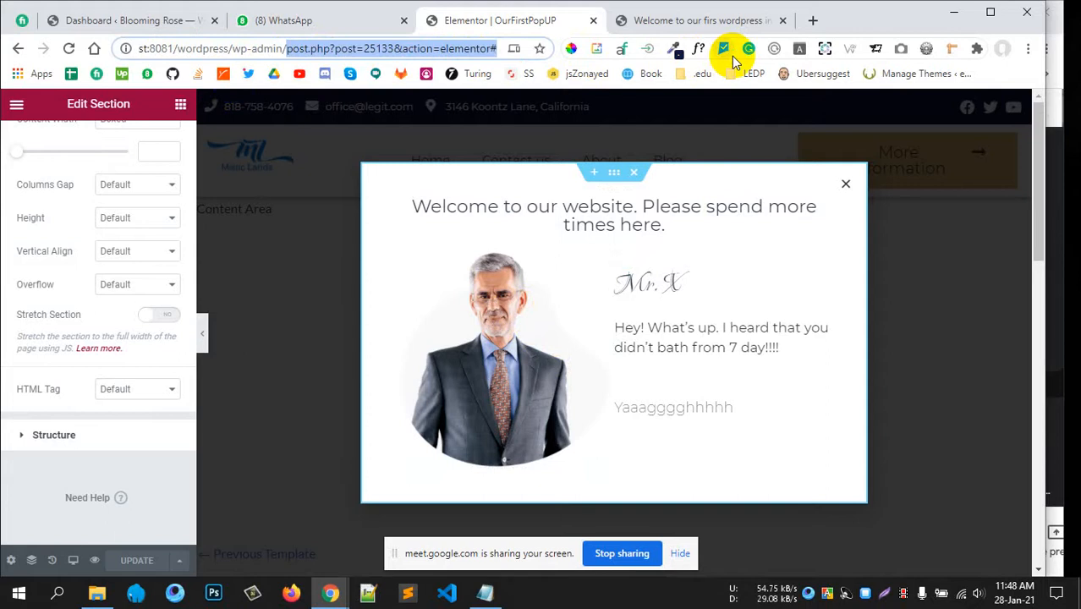
{"action": "key", "text": "BackSpace"}
{"action": "key", "text": "Return"}
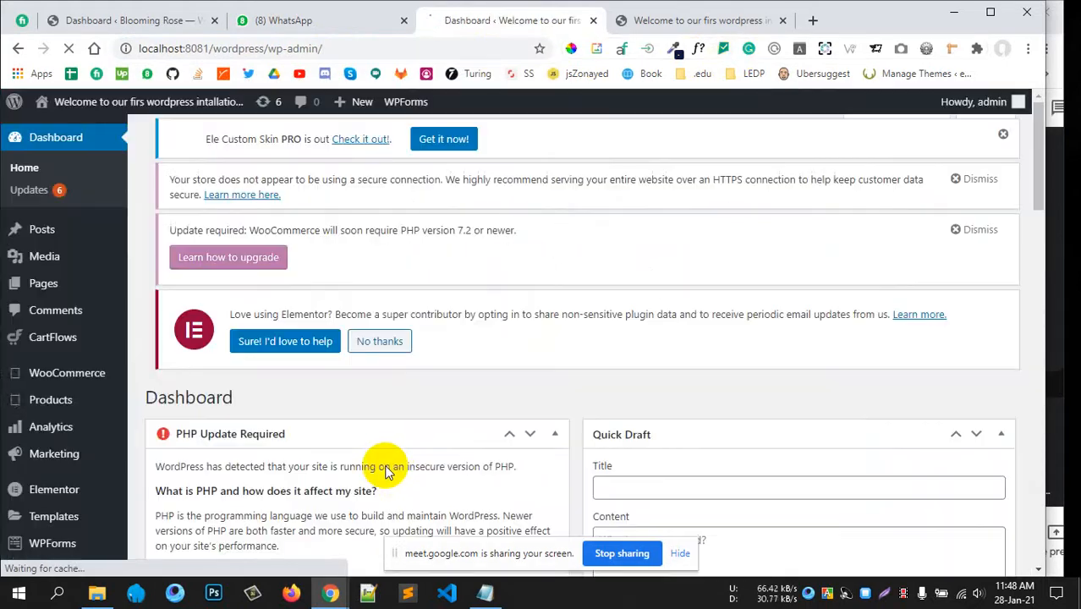
{"action": "scroll", "coordinate": [350, 427], "scroll_direction": "down", "scroll_amount": 8}
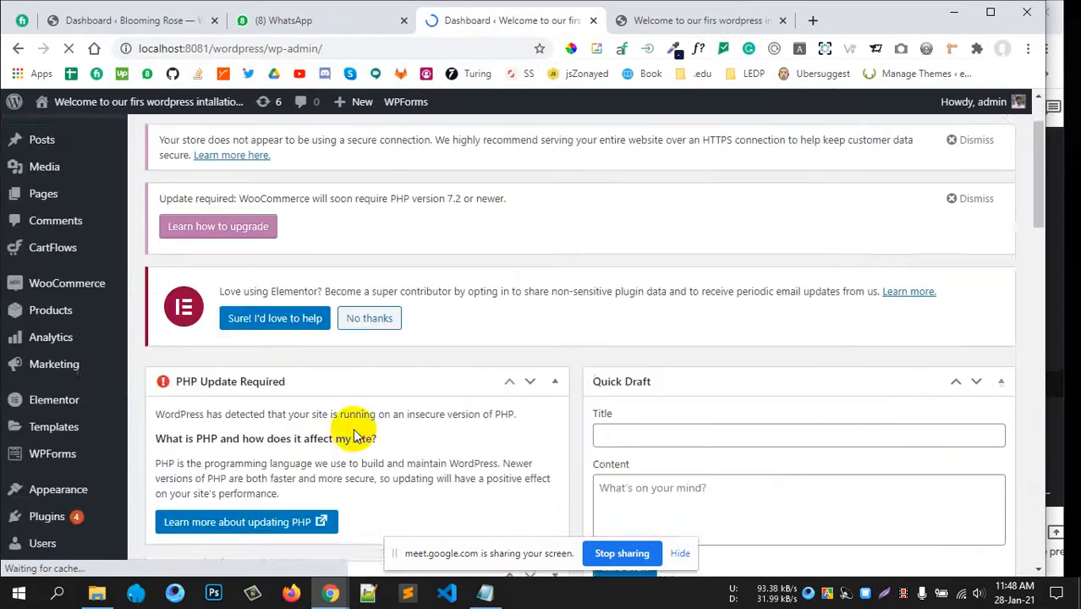
{"action": "scroll", "coordinate": [254, 381], "scroll_direction": "up", "scroll_amount": 4}
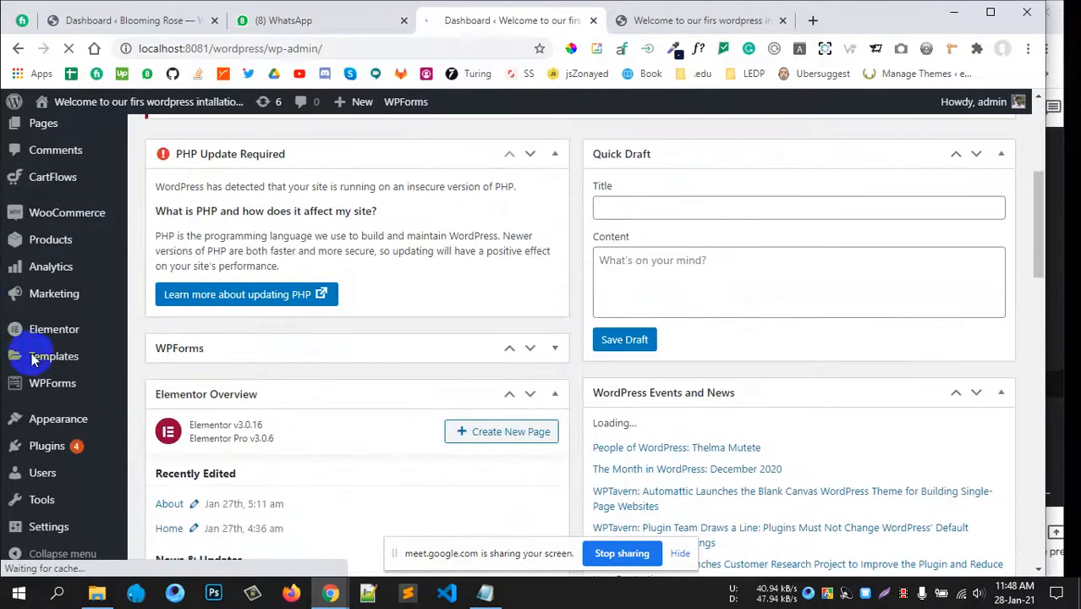
{"action": "scroll", "coordinate": [144, 391], "scroll_direction": "down", "scroll_amount": 3}
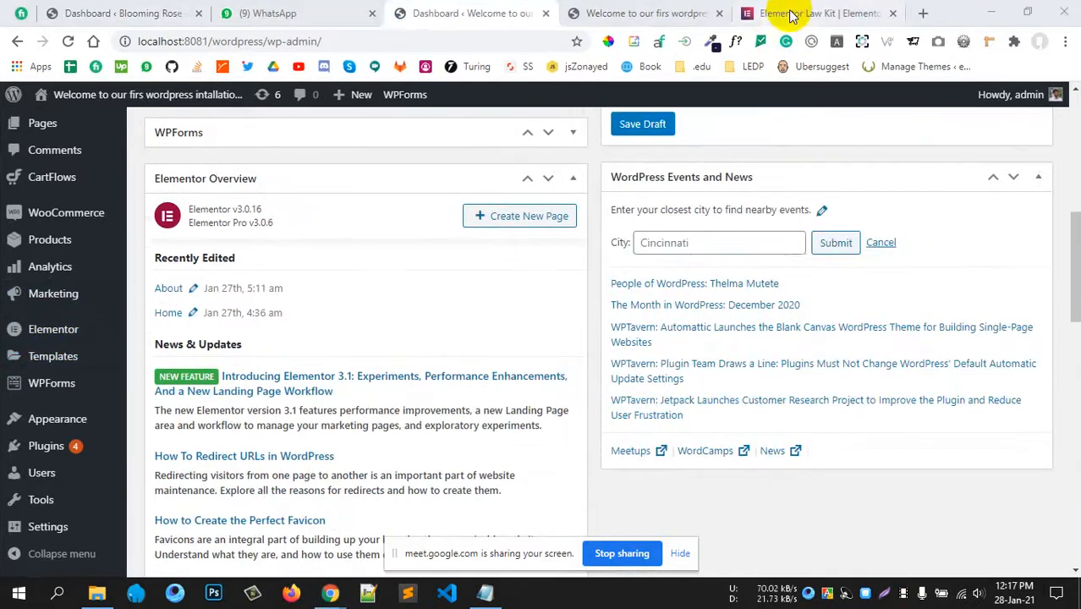
- View the slide-in popup behind the More Information button on the Elementor law firm demo and return to the dashboard
{"action": "left_click", "coordinate": [795, 13]}
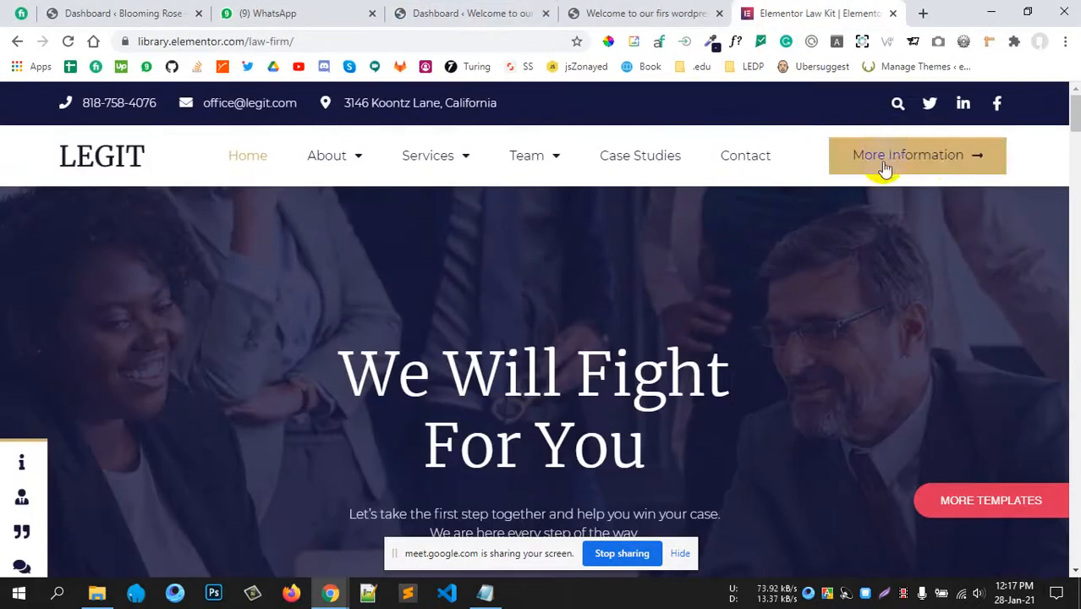
{"action": "left_click", "coordinate": [922, 166]}
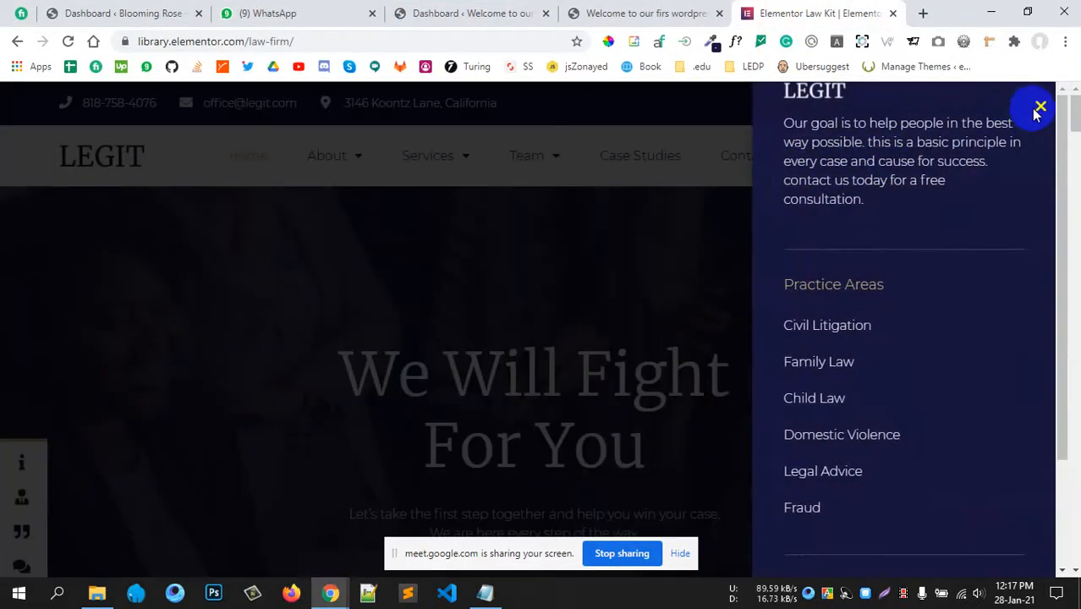
{"action": "left_click", "coordinate": [611, 13]}
{"action": "left_click", "coordinate": [470, 15]}
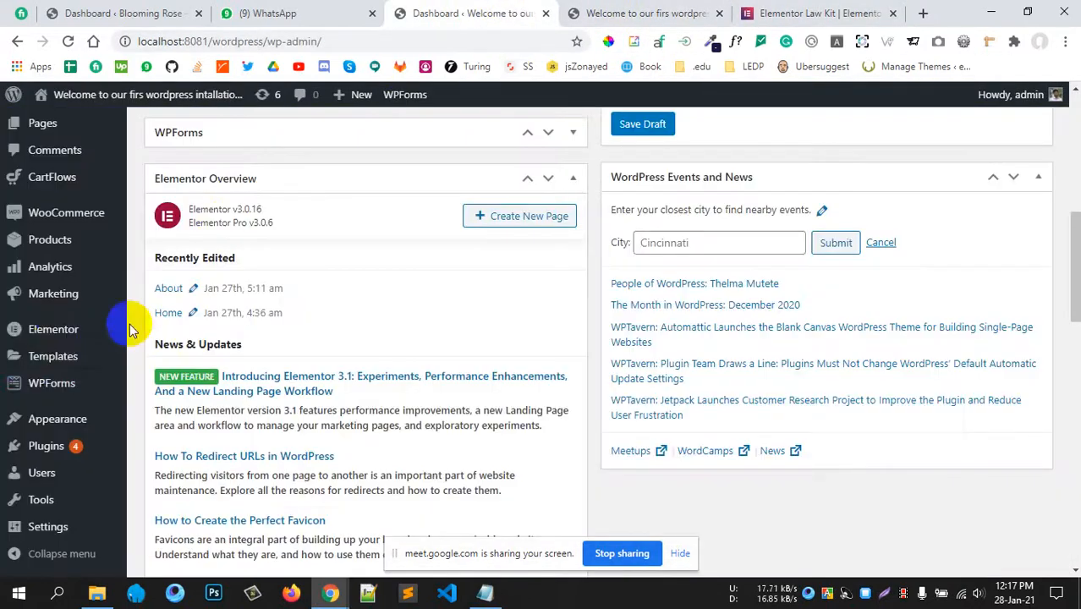
- Open the list of popup templates and locate the OurFirstPopUP entry's editing options
{"action": "mouse_move", "coordinate": [48, 361]}
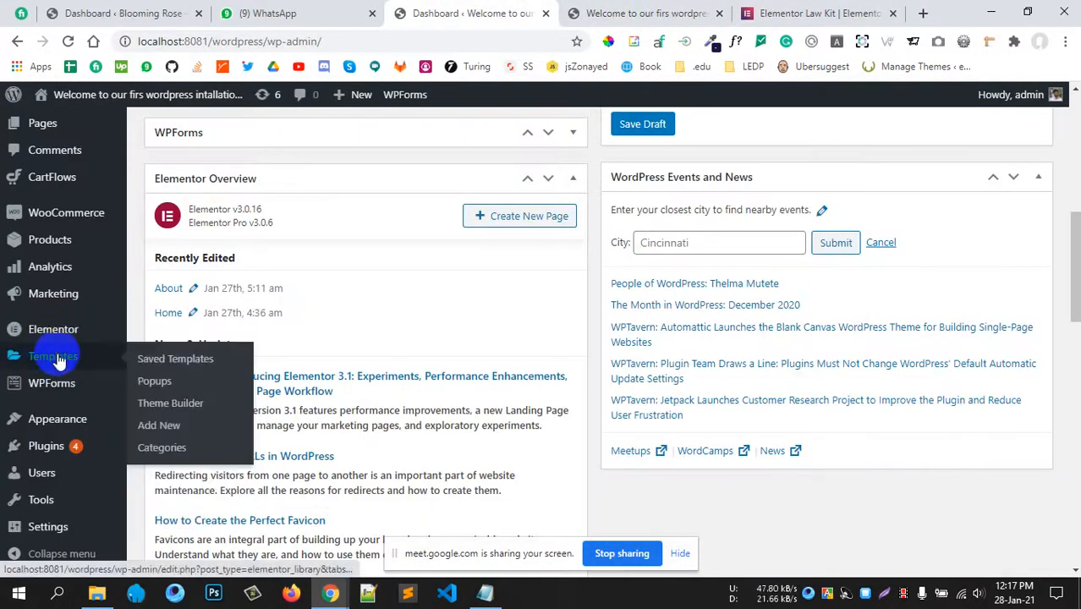
{"action": "left_click", "coordinate": [145, 386]}
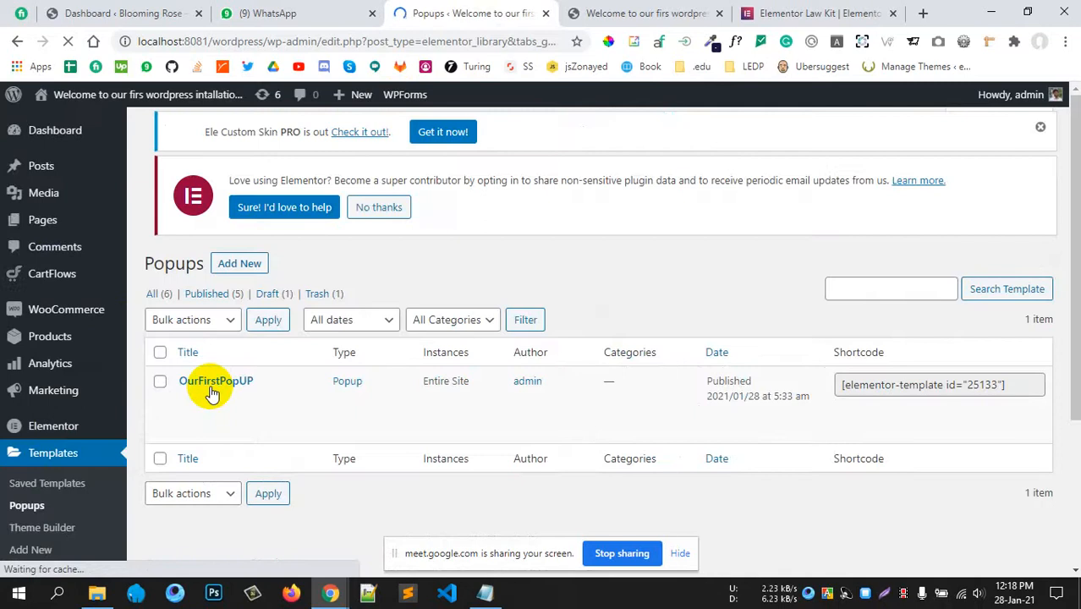
{"action": "mouse_move", "coordinate": [186, 429]}
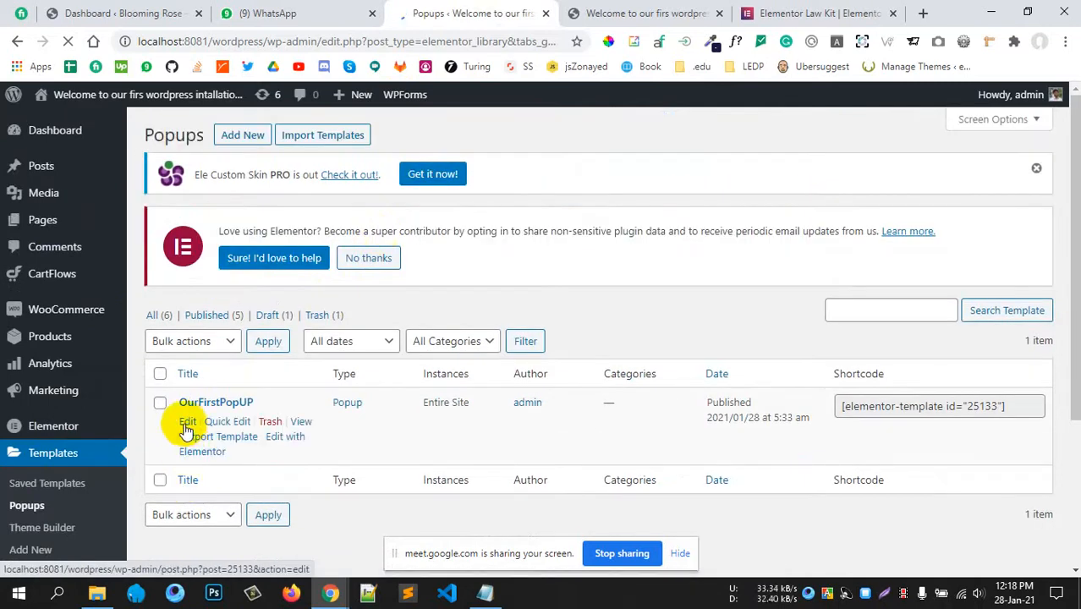
- Create a new Popup template named SecondPopUP(FromRight)
{"action": "left_click", "coordinate": [240, 135]}
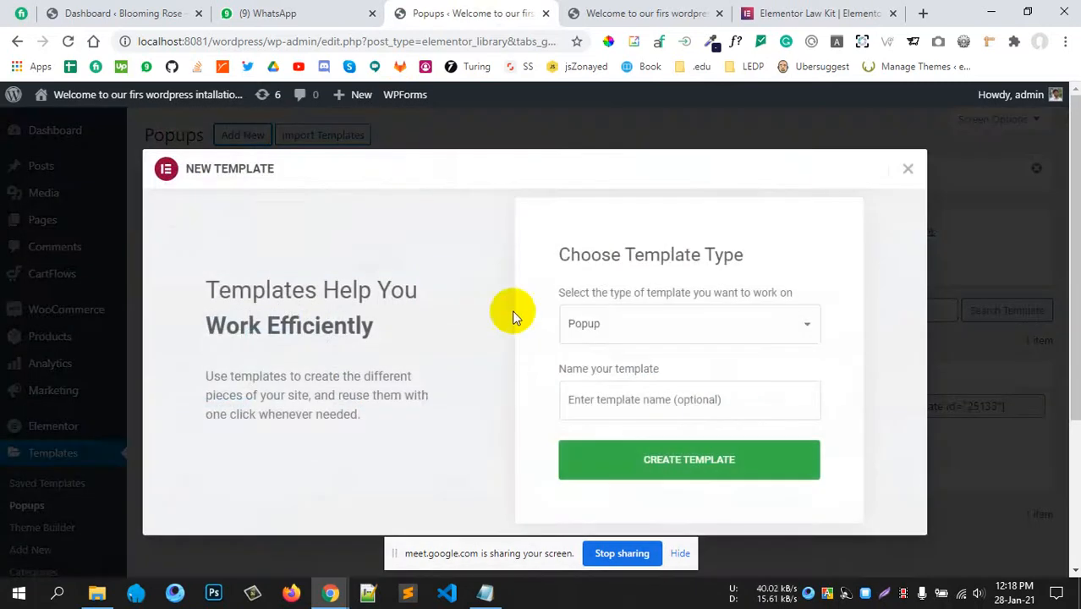
{"action": "left_click", "coordinate": [618, 378]}
{"action": "type", "text": "s"}
{"action": "key", "text": "BackSpace"}
{"action": "type", "text": "SecondPopUP(FromRight"}
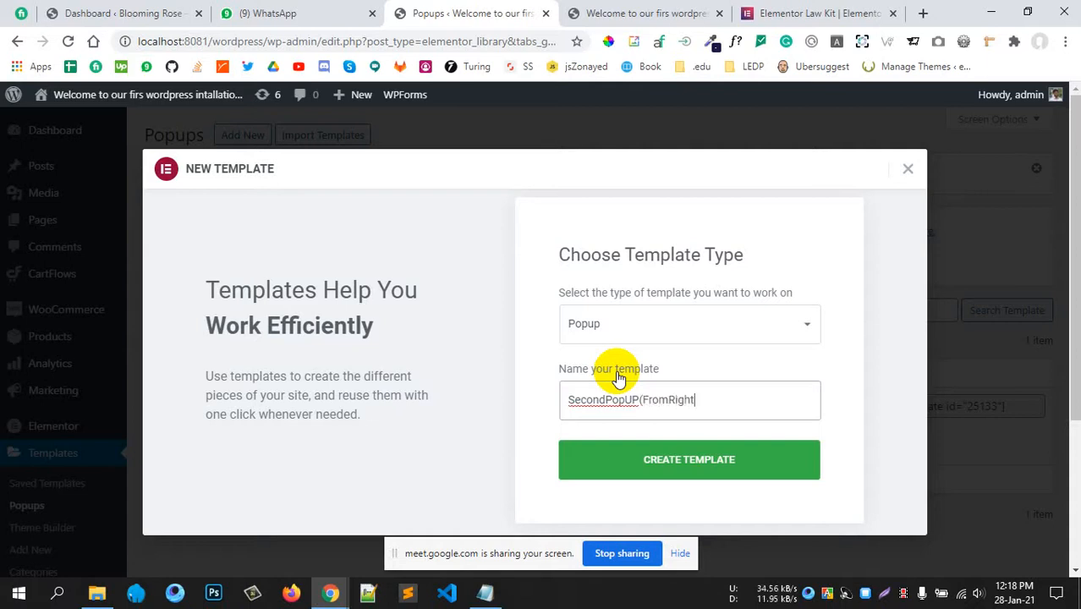
{"action": "left_click", "coordinate": [647, 465]}
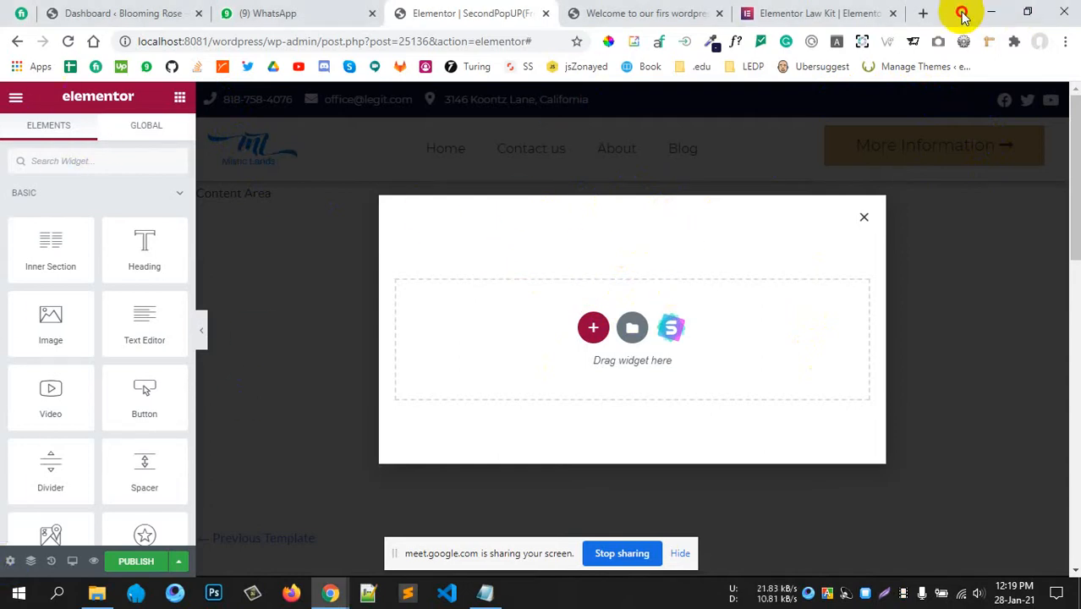
- Take the browser window out of full-screen size and widen it so only a strip of the meeting window stays uncovered
{"action": "left_click_drag", "start_coordinate": [964, 14], "coordinate": [686, 21]}
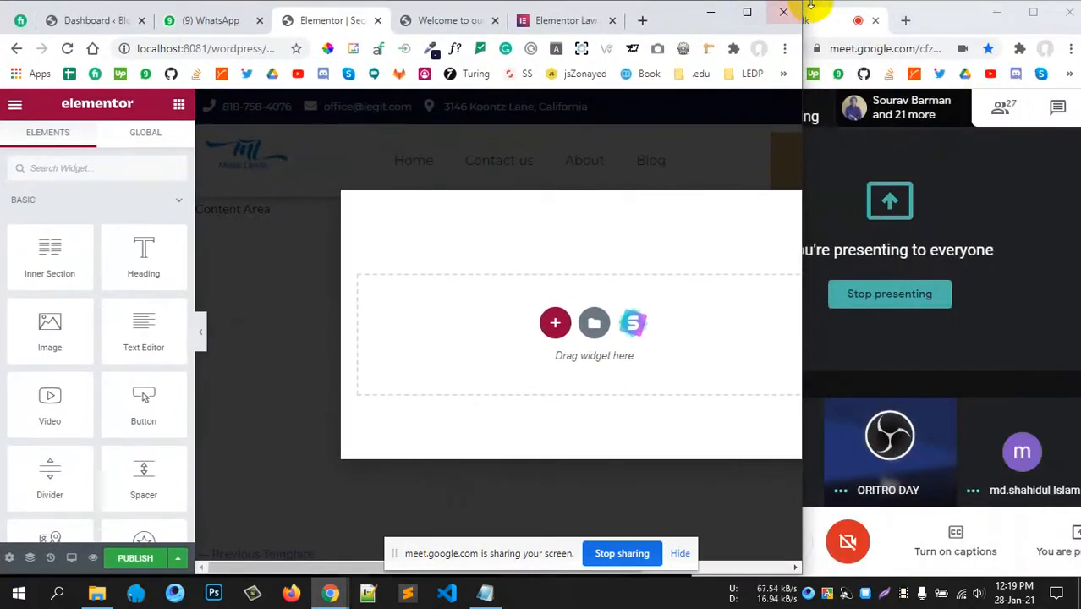
{"action": "left_click_drag", "start_coordinate": [792, 7], "coordinate": [1019, 5]}
{"action": "left_click_drag", "start_coordinate": [1036, 5], "coordinate": [1047, 3]}
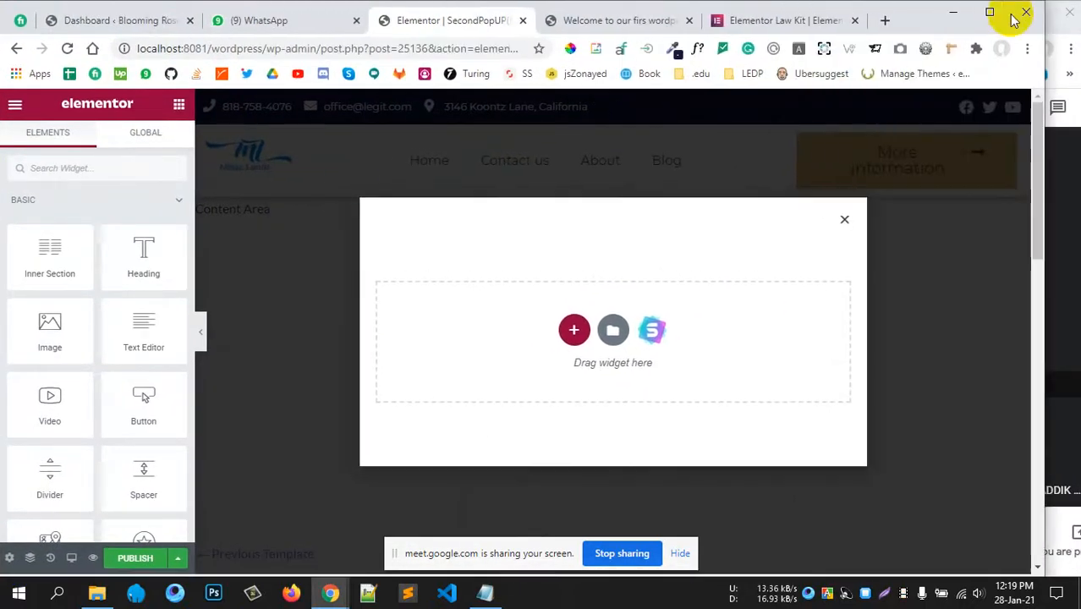
- In the popup's layout settings, set the horizontal position to Right and vertical position to Top, with the close button shown
{"action": "left_click", "coordinate": [9, 561]}
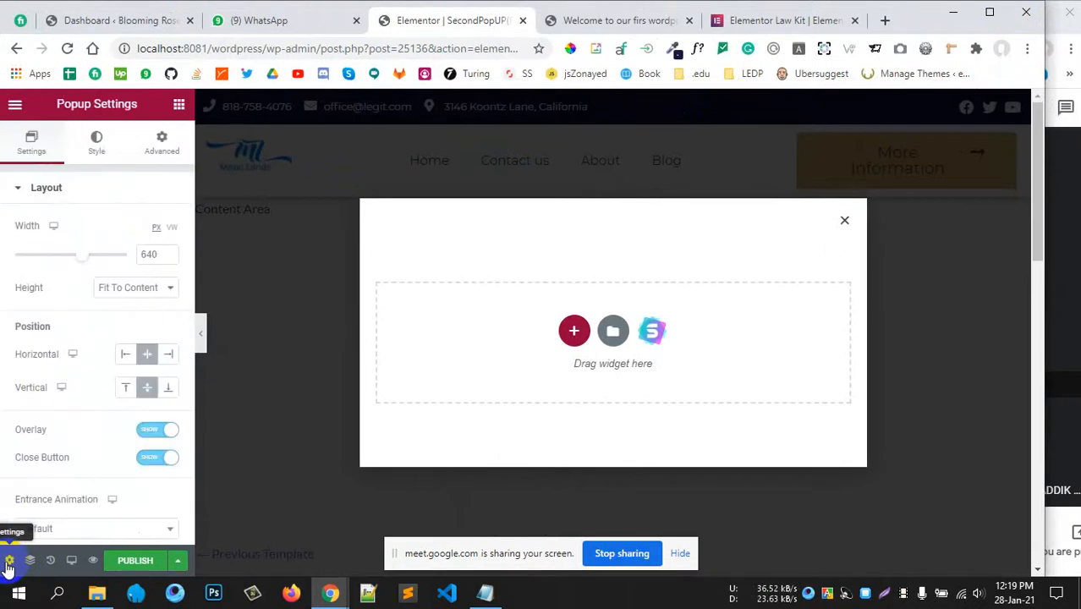
{"action": "left_click", "coordinate": [167, 355]}
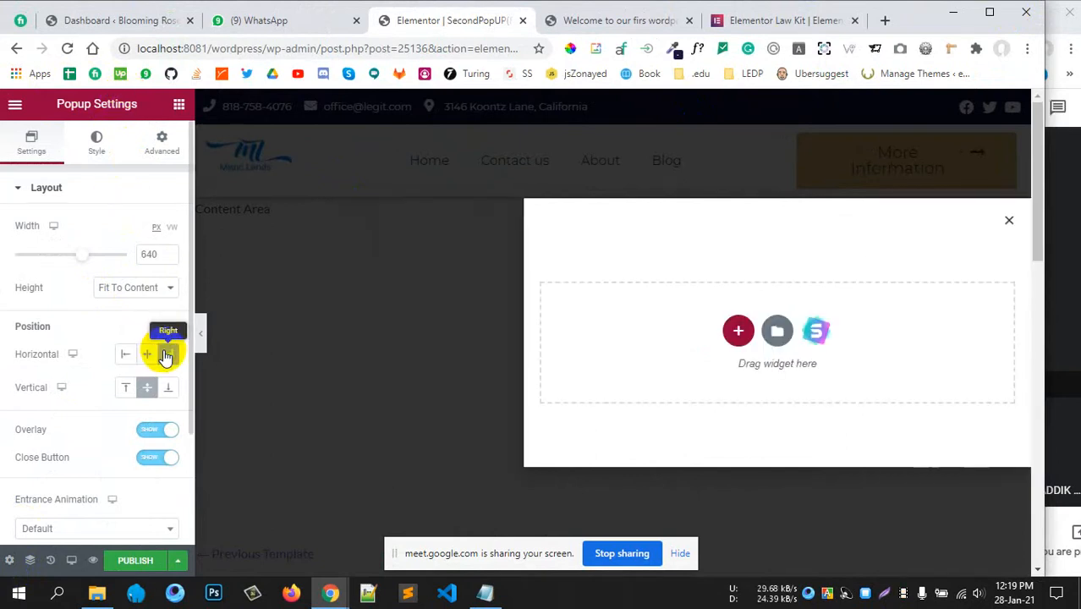
{"action": "left_click", "coordinate": [126, 389]}
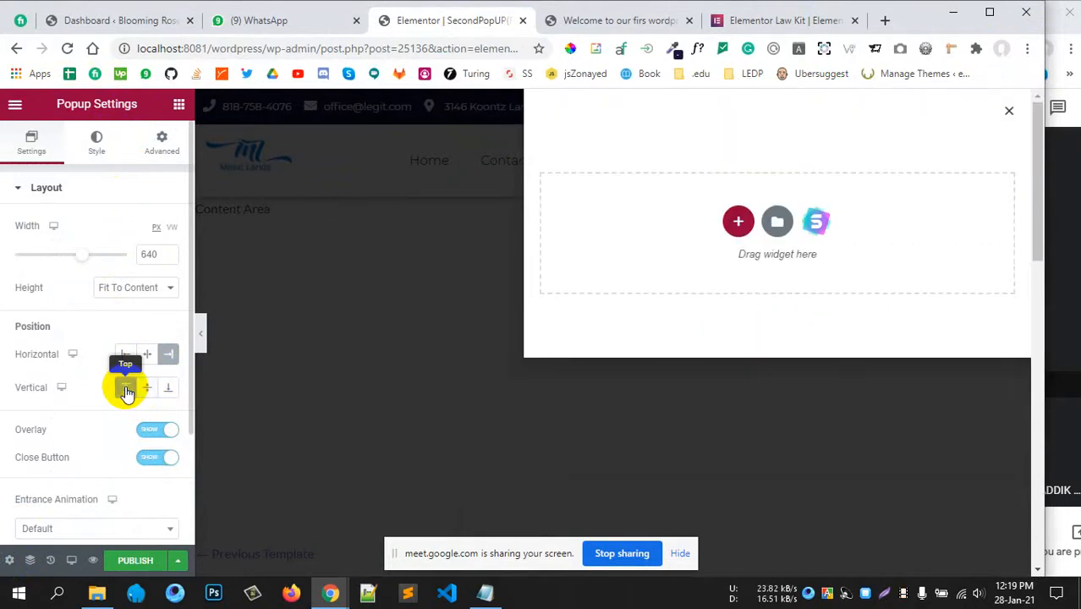
{"action": "scroll", "coordinate": [127, 390], "scroll_direction": "down", "scroll_amount": 1}
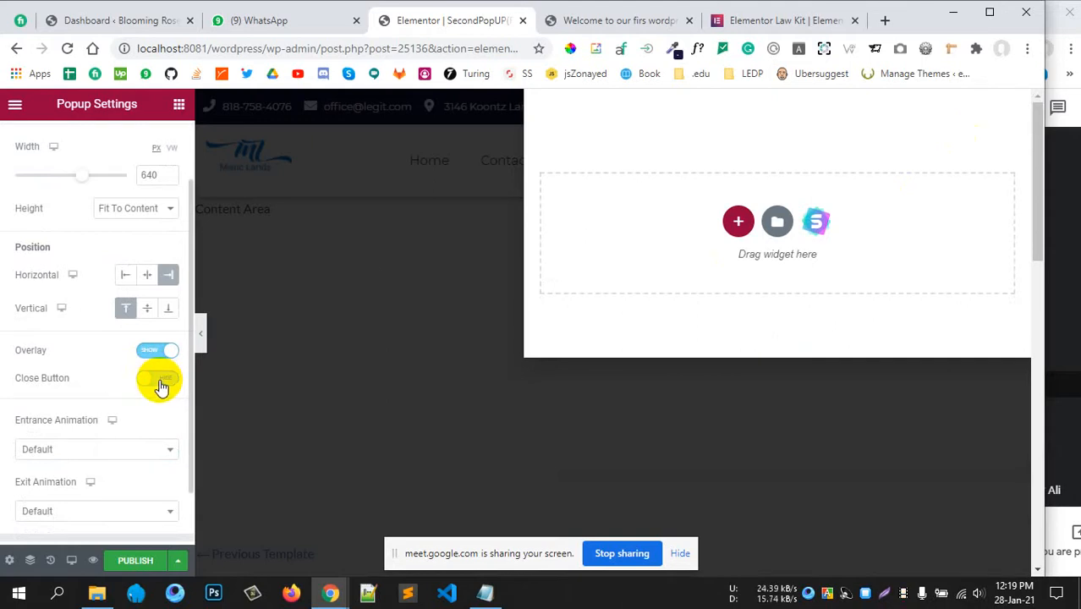
{"action": "left_click", "coordinate": [162, 386]}
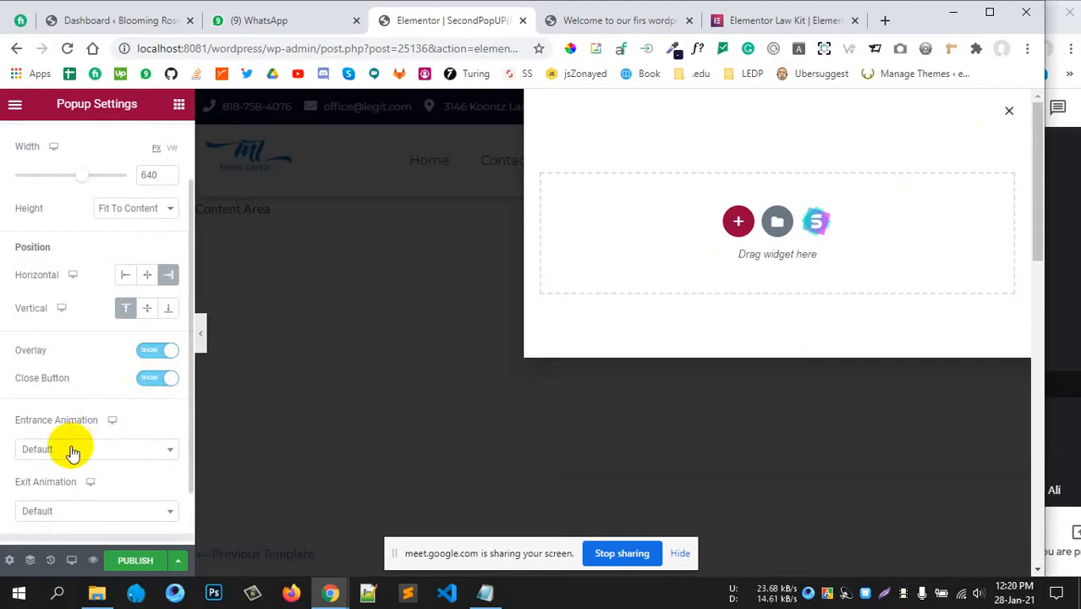
- Set the popup's entrance animation to Fade In Right and its exit animation to Fade Out Right
{"action": "scroll", "coordinate": [73, 439], "scroll_direction": "down", "scroll_amount": 1}
{"action": "left_click", "coordinate": [75, 383]}
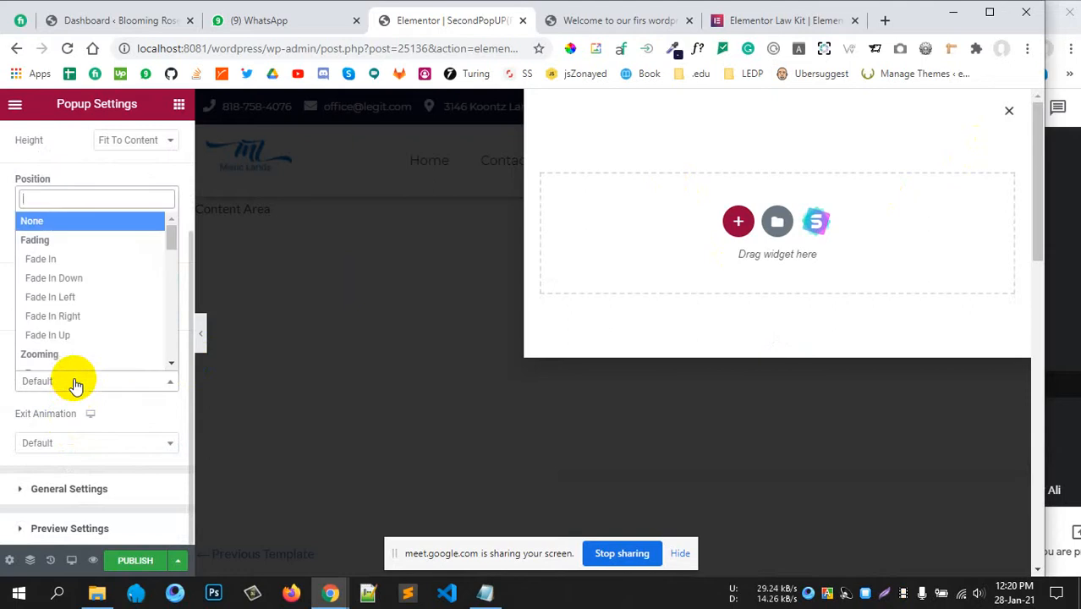
{"action": "left_click", "coordinate": [79, 317]}
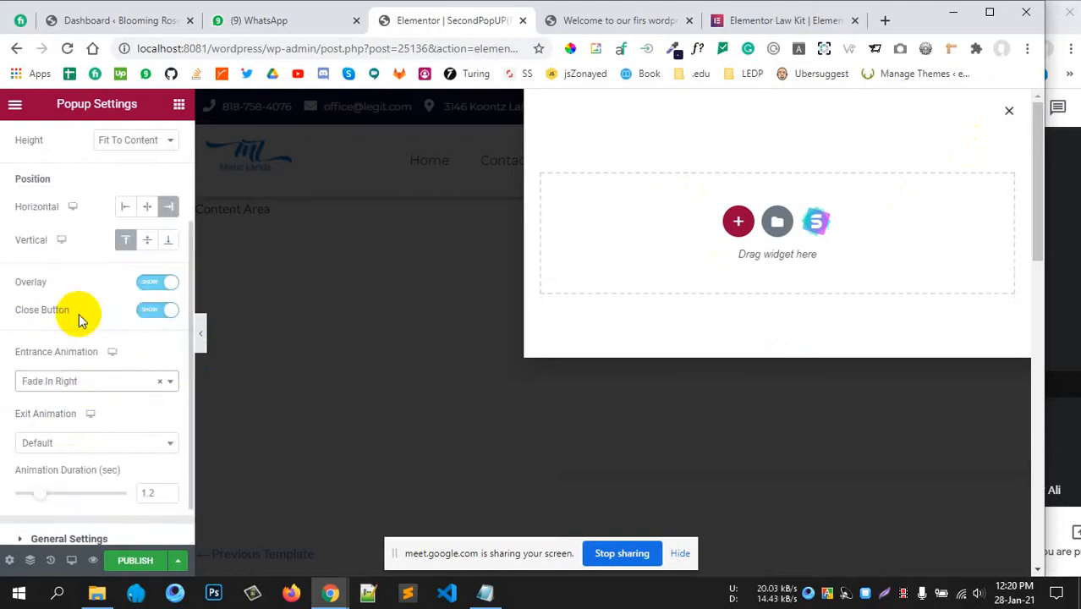
{"action": "left_click", "coordinate": [101, 447]}
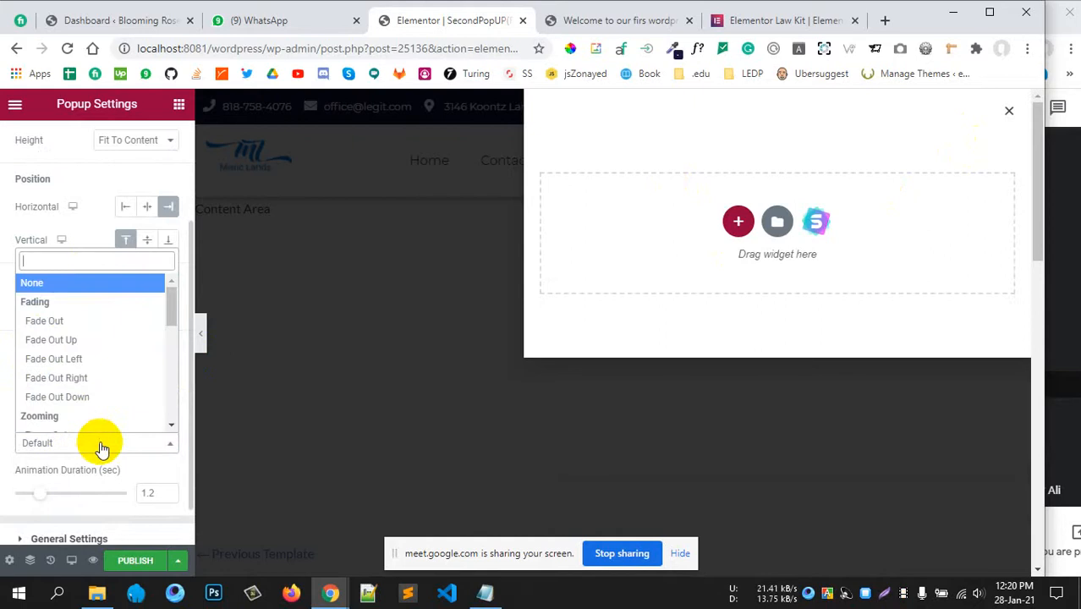
{"action": "left_click", "coordinate": [85, 378]}
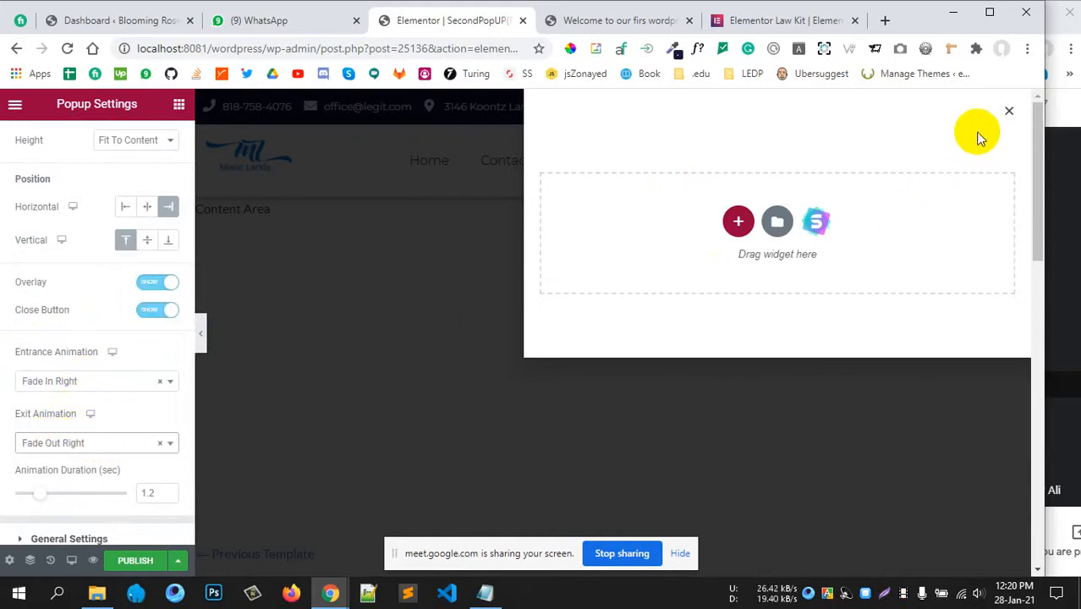
- Review the popup's General Settings and Preview Settings options
{"action": "scroll", "coordinate": [89, 421], "scroll_direction": "down", "scroll_amount": 1}
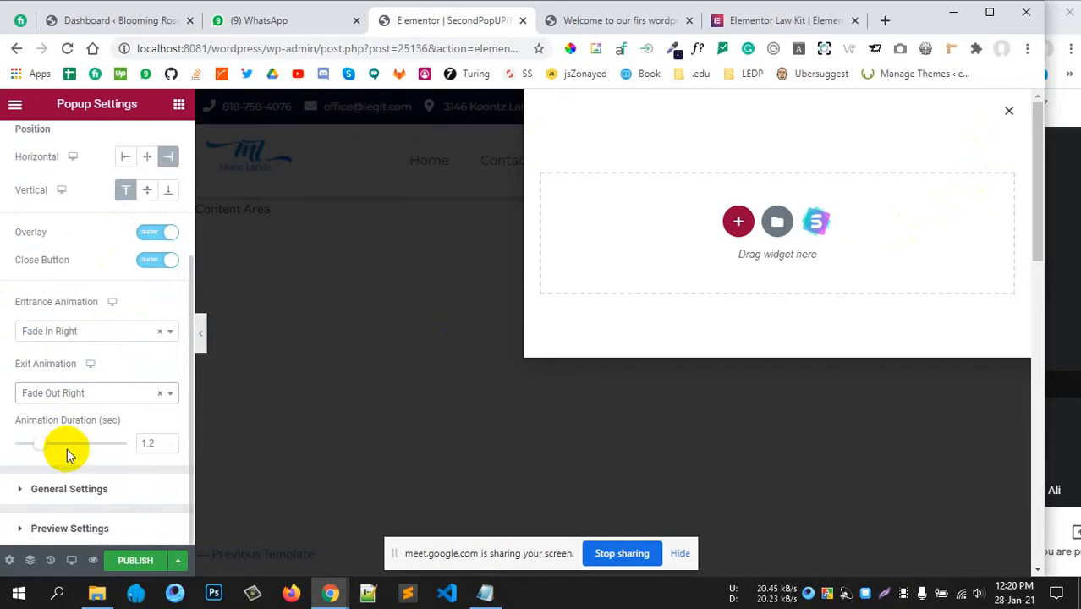
{"action": "left_click", "coordinate": [37, 494]}
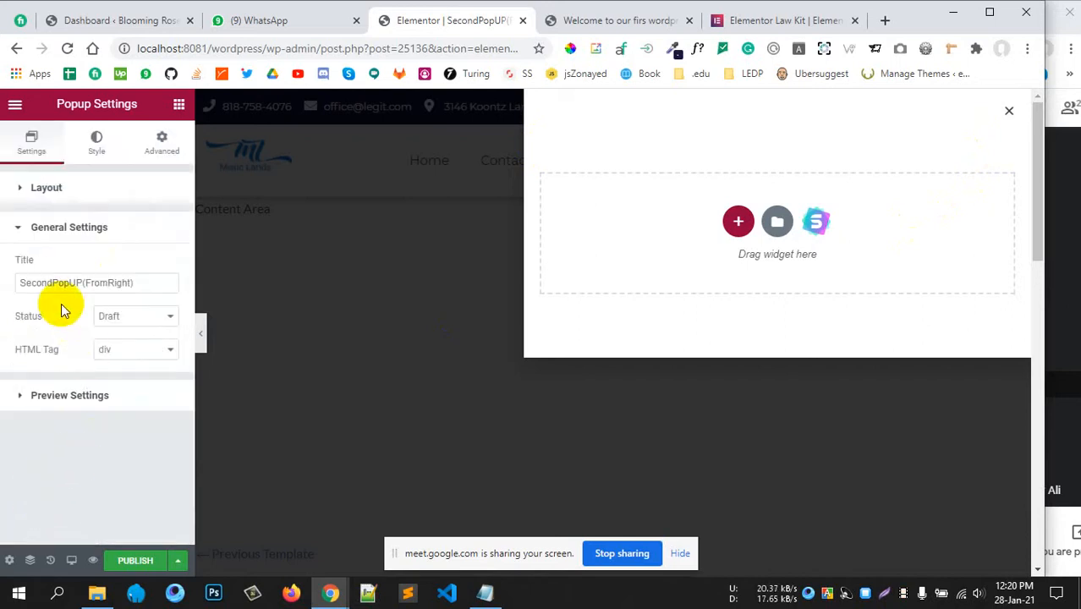
{"action": "left_click", "coordinate": [40, 400]}
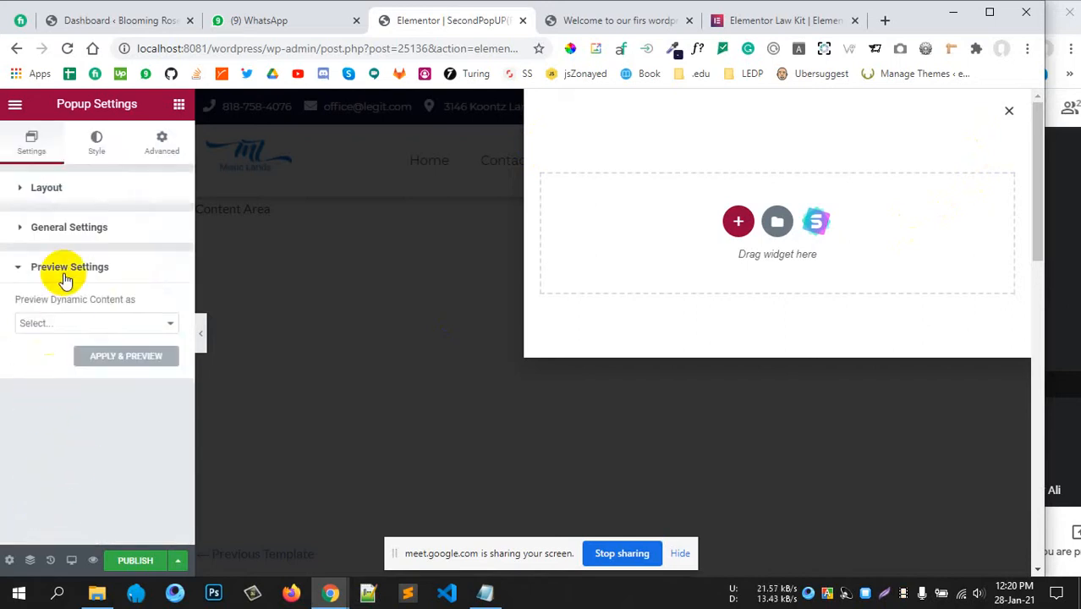
{"action": "left_click", "coordinate": [66, 267]}
{"action": "left_click", "coordinate": [74, 228]}
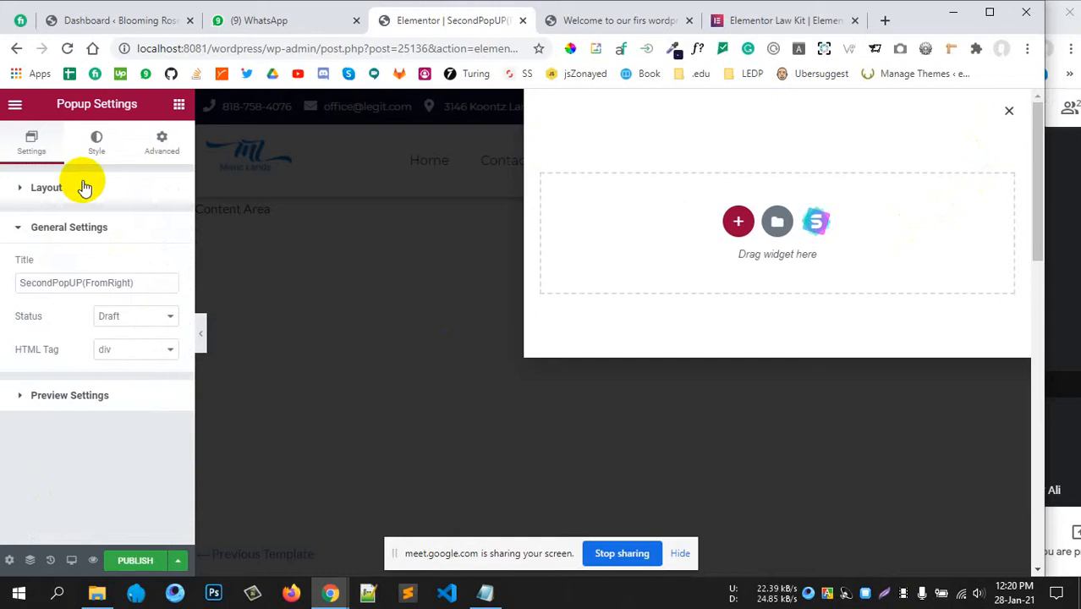
- Set the popup's height to Fit To Screen and narrow its width to 404 px
{"action": "left_click", "coordinate": [78, 187]}
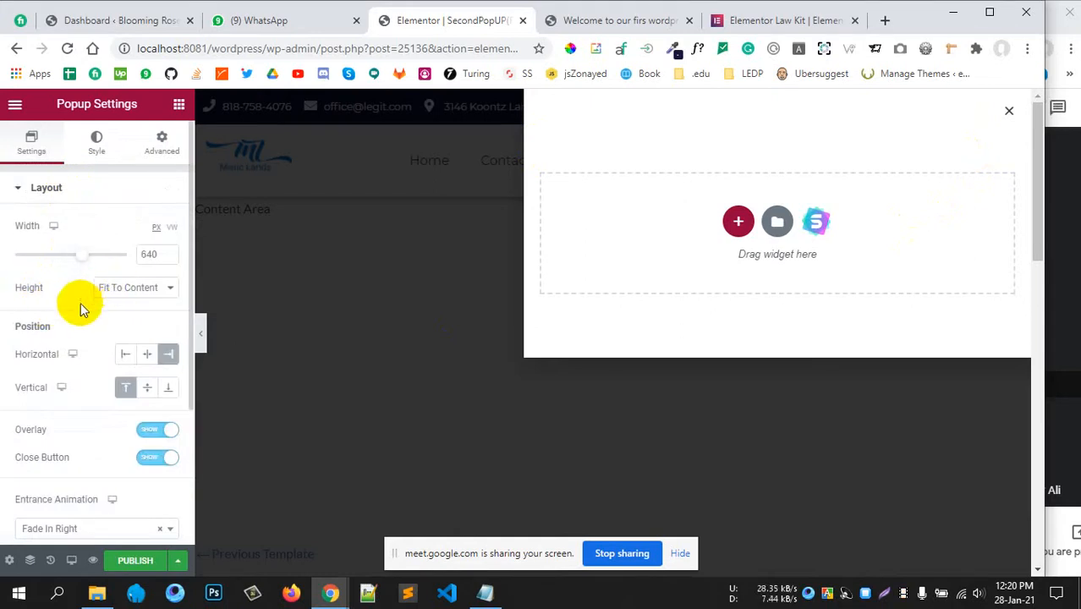
{"action": "left_click", "coordinate": [116, 298]}
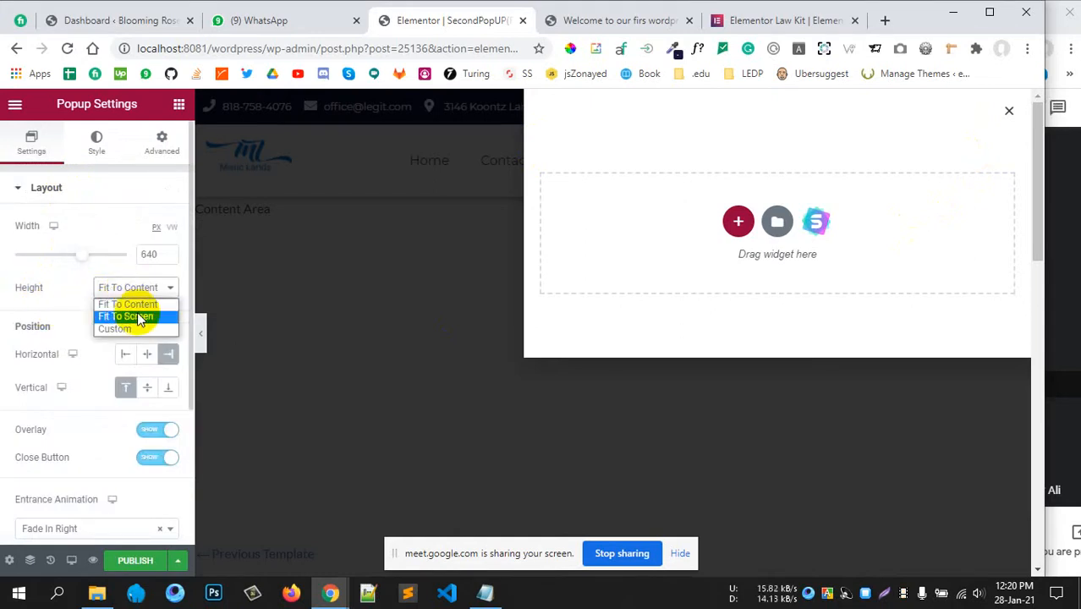
{"action": "left_click", "coordinate": [139, 317]}
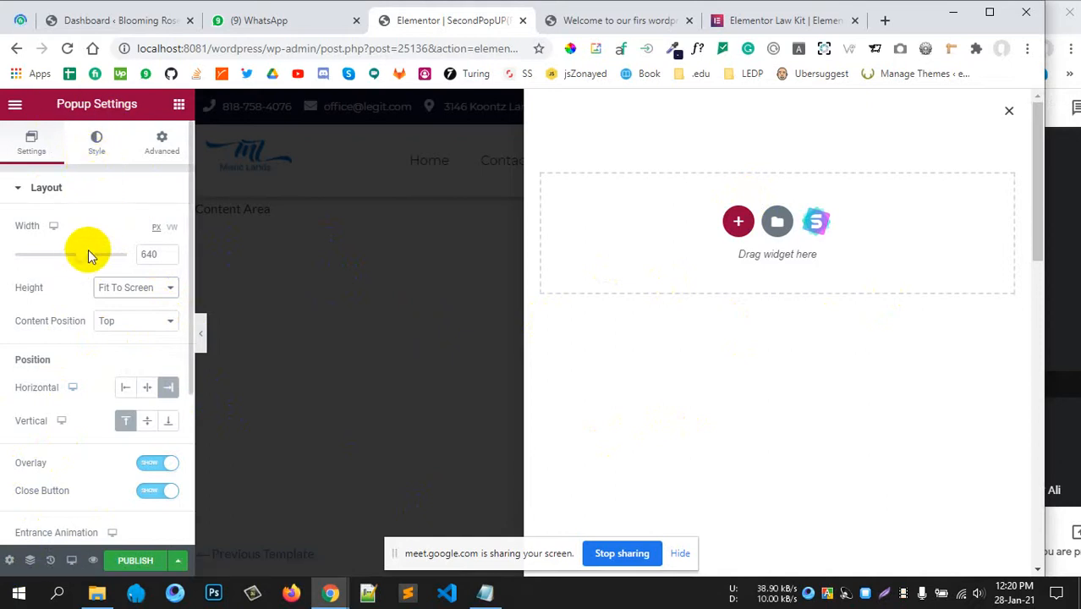
{"action": "left_click_drag", "start_coordinate": [81, 254], "coordinate": [55, 259]}
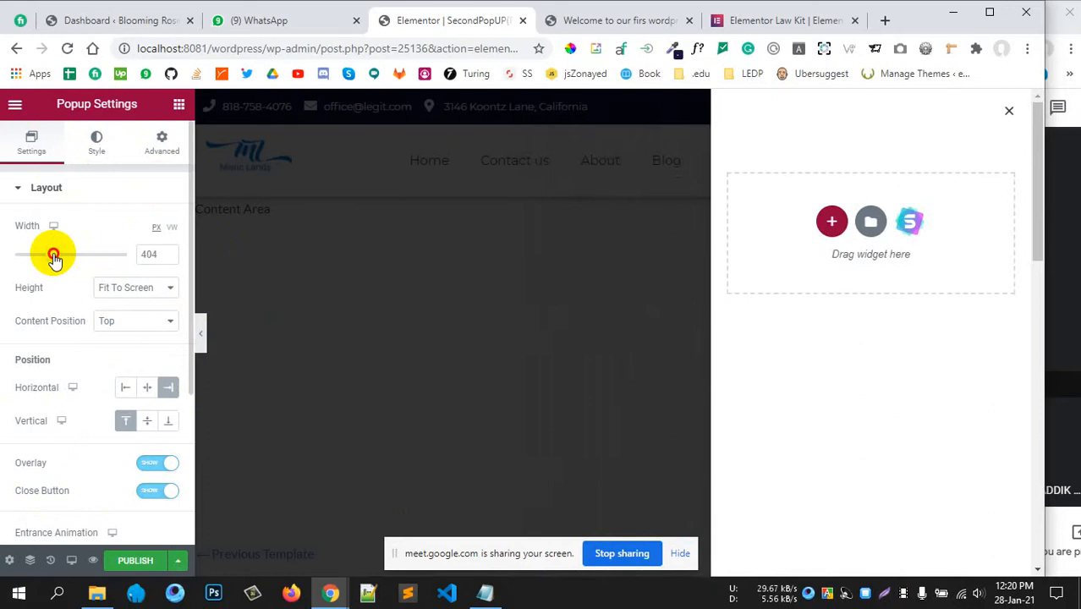
- Review the popup's style options, including the available border types and the close button settings
{"action": "left_click", "coordinate": [95, 142]}
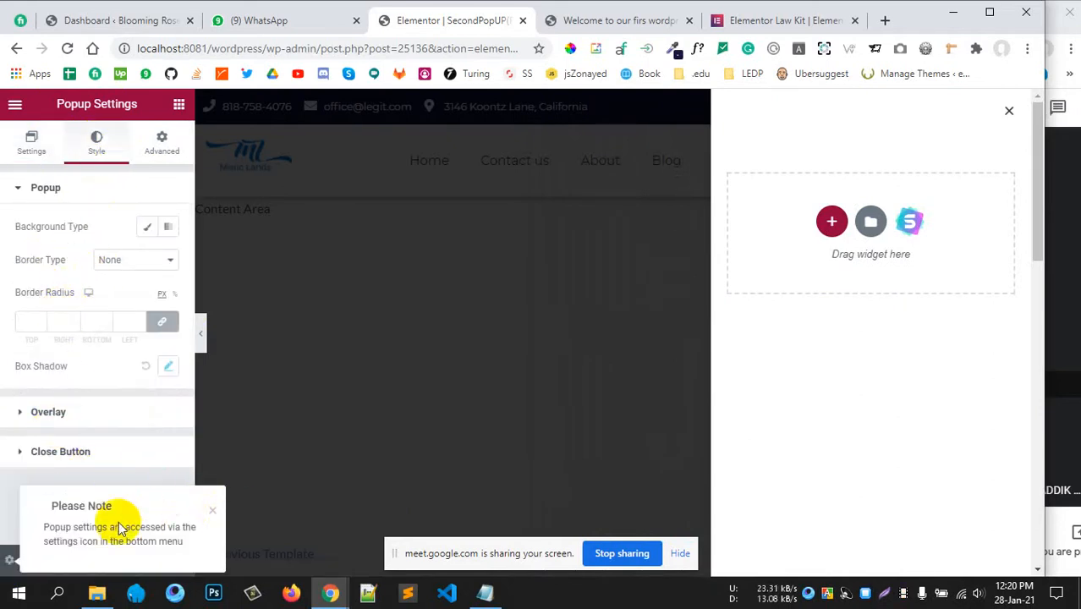
{"action": "left_click", "coordinate": [213, 514]}
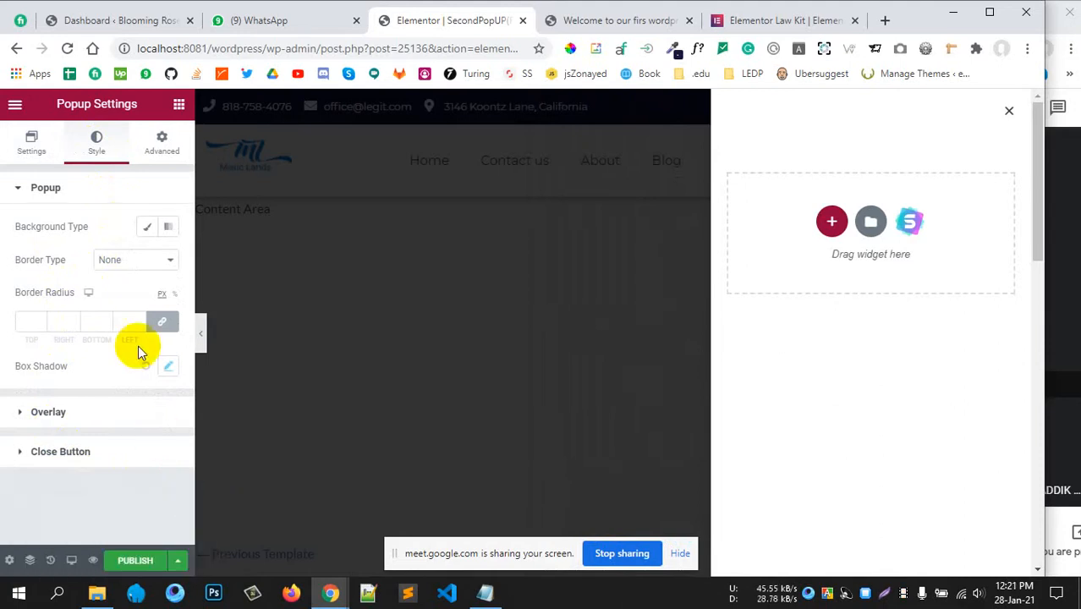
{"action": "left_click", "coordinate": [132, 262]}
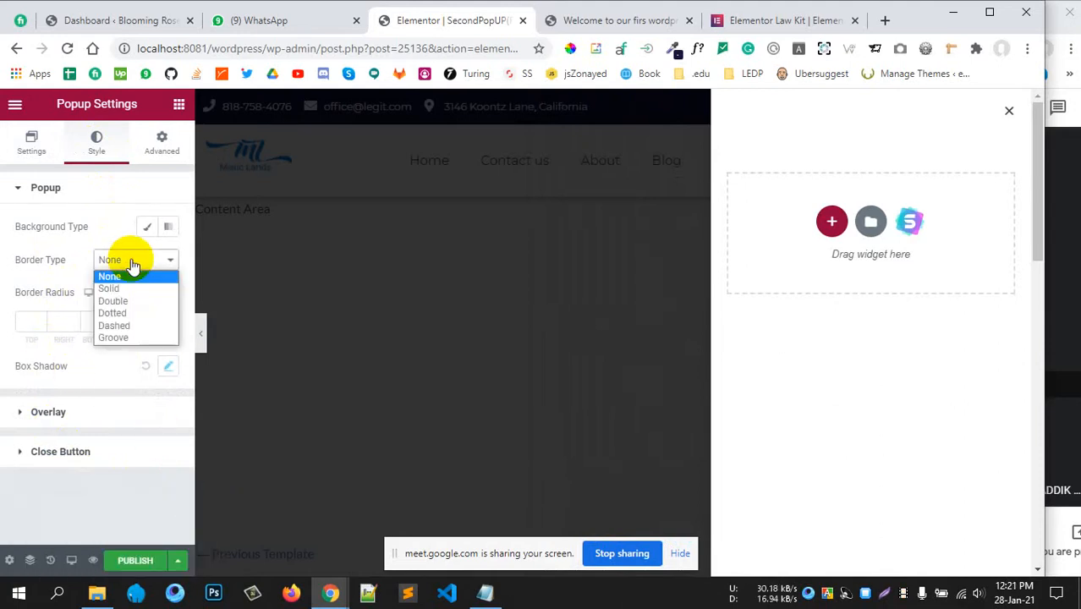
{"action": "left_click", "coordinate": [132, 262]}
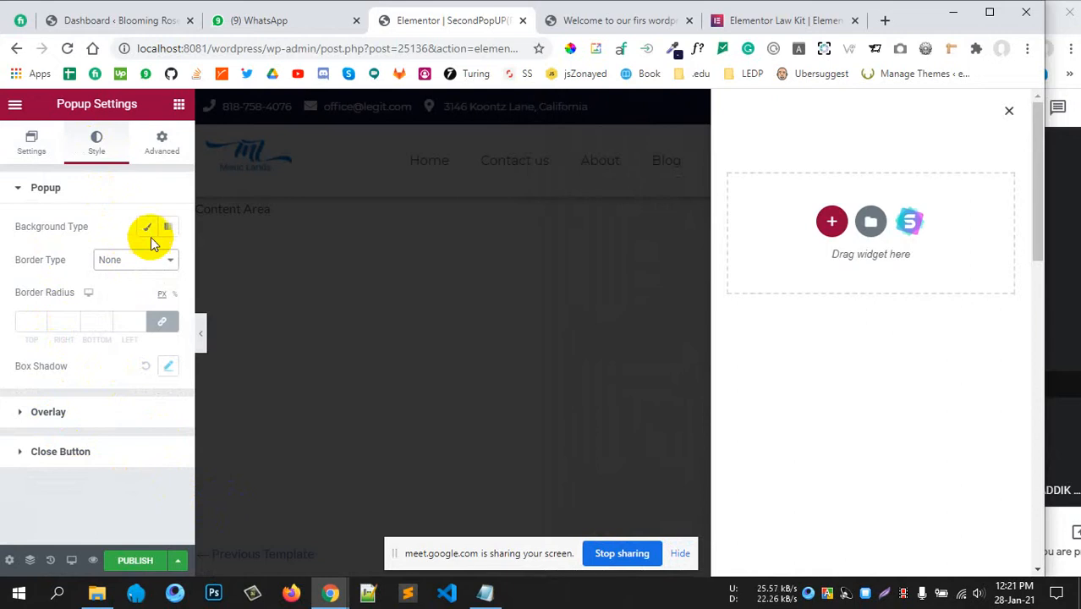
{"action": "left_click", "coordinate": [80, 451]}
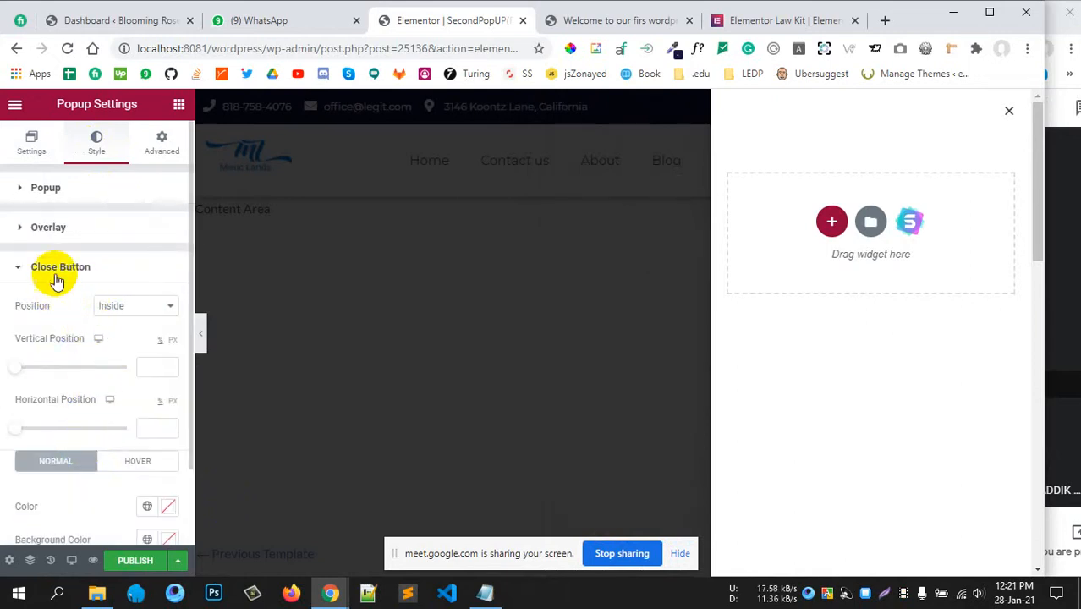
{"action": "scroll", "coordinate": [68, 292], "scroll_direction": "down", "scroll_amount": 1}
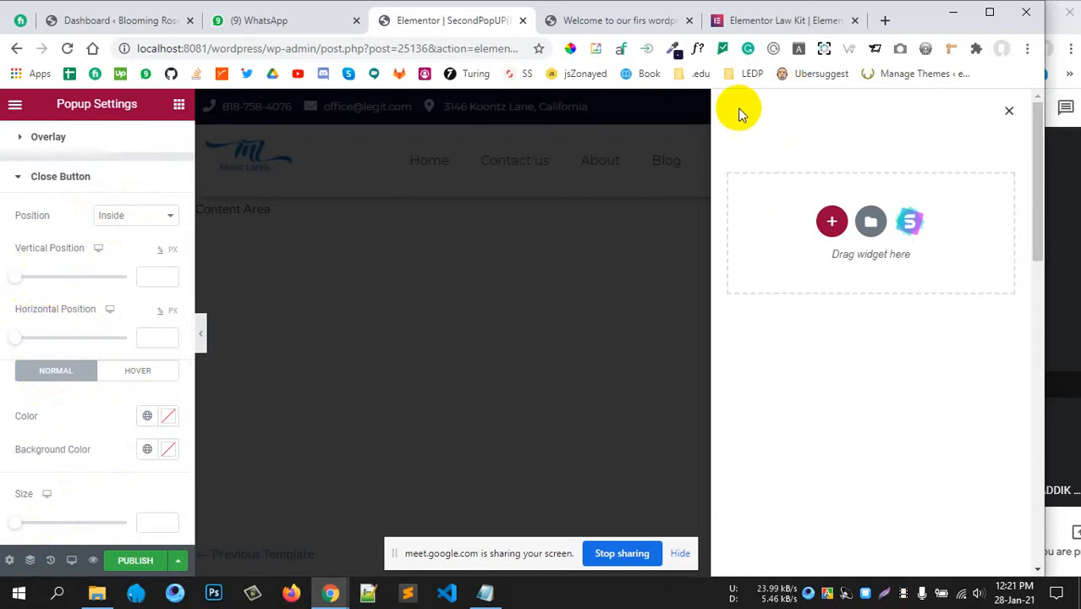
{"action": "left_click", "coordinate": [108, 184]}
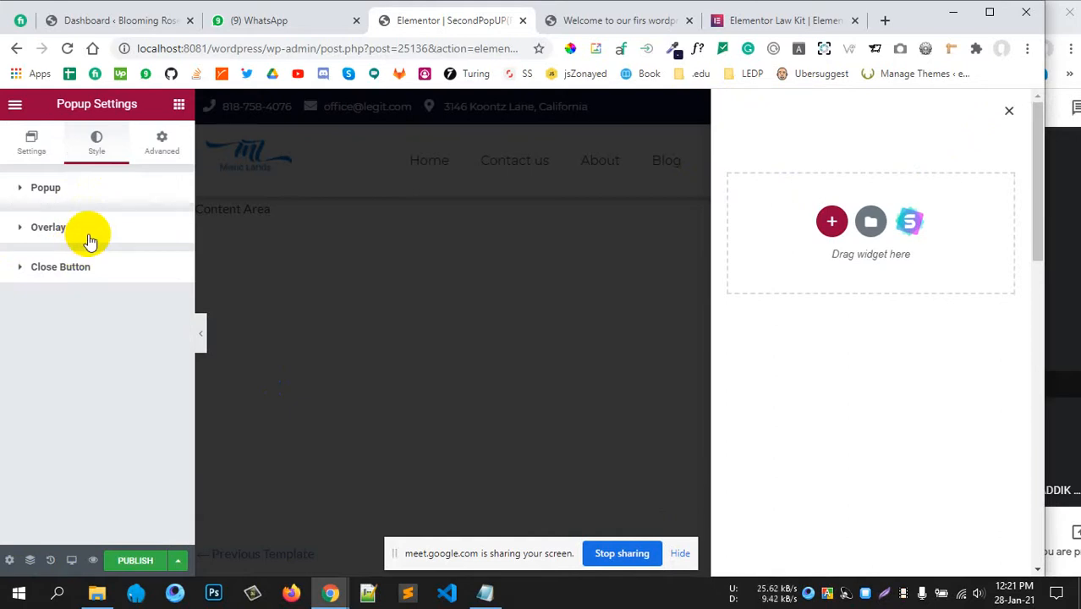
- Review the popup's advanced options, from close button timing and closing prevention to Open By Selector, margin, padding and CSS classes
{"action": "left_click", "coordinate": [165, 143]}
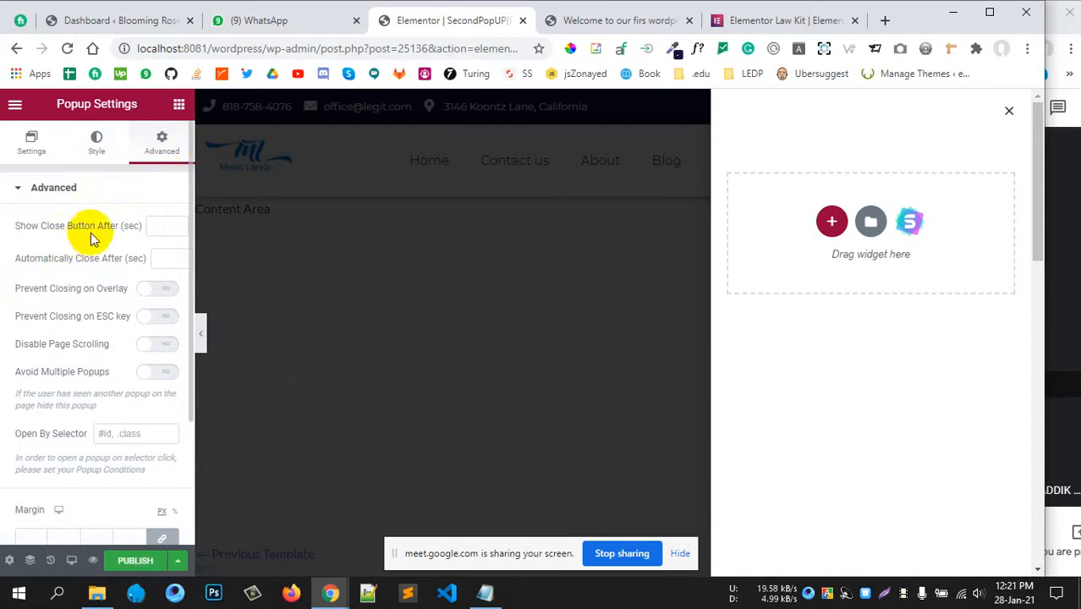
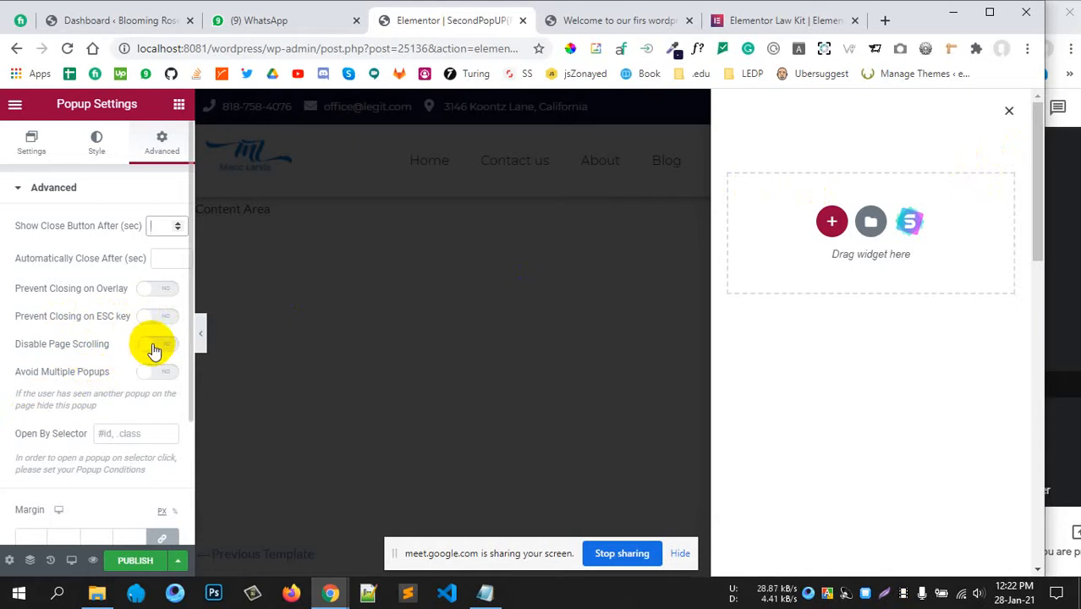
{"action": "scroll", "coordinate": [906, 374], "scroll_direction": "down", "scroll_amount": 4}
{"action": "scroll", "coordinate": [766, 380], "scroll_direction": "up", "scroll_amount": 4}
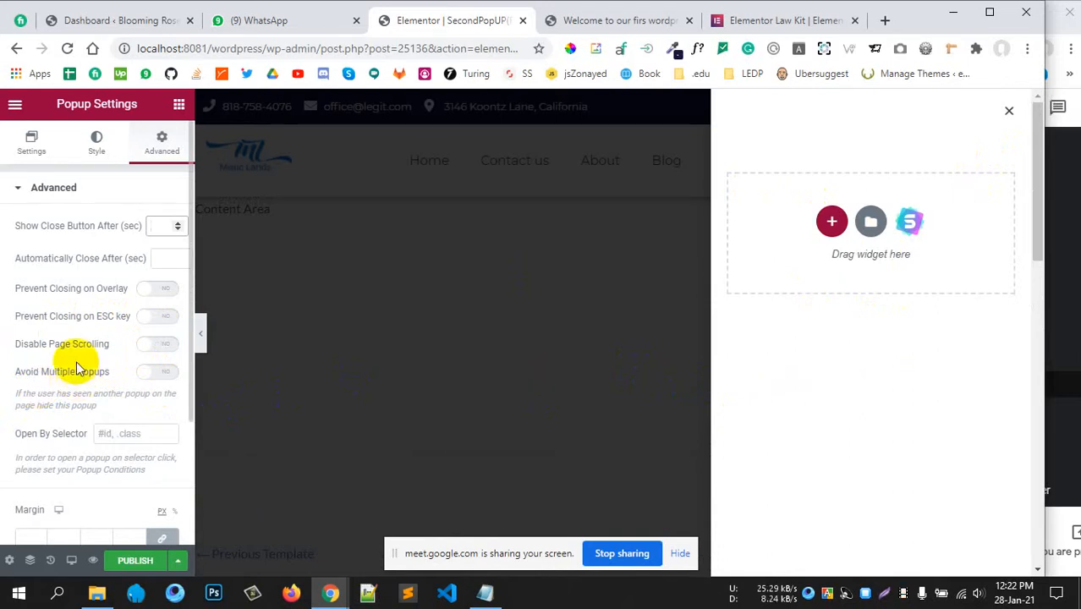
{"action": "scroll", "coordinate": [63, 372], "scroll_direction": "down", "scroll_amount": 2}
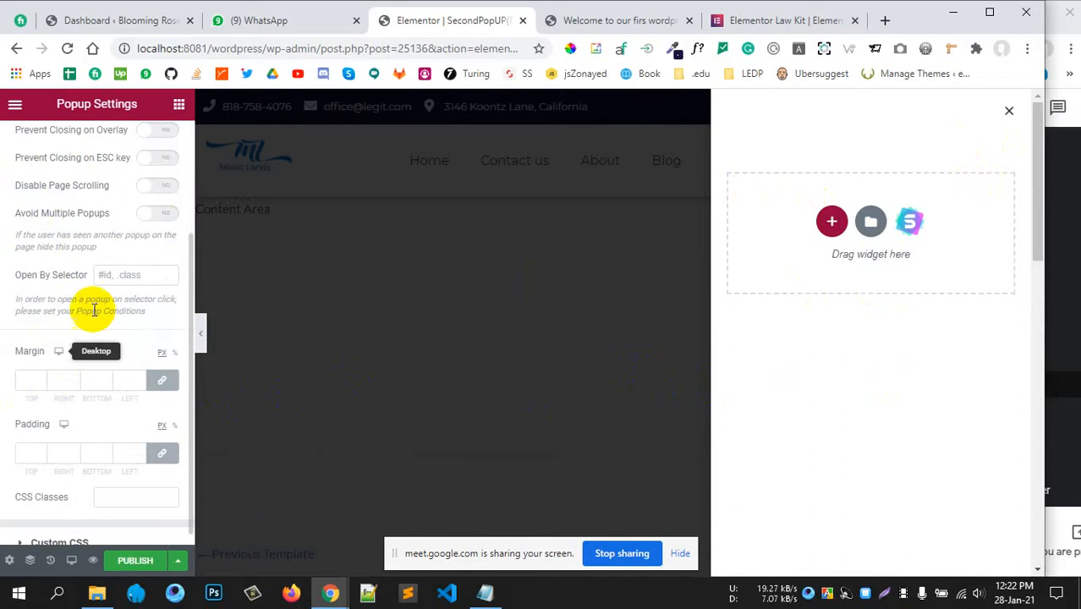
{"action": "left_click", "coordinate": [134, 275]}
{"action": "scroll", "coordinate": [7, 364], "scroll_direction": "down", "scroll_amount": 1}
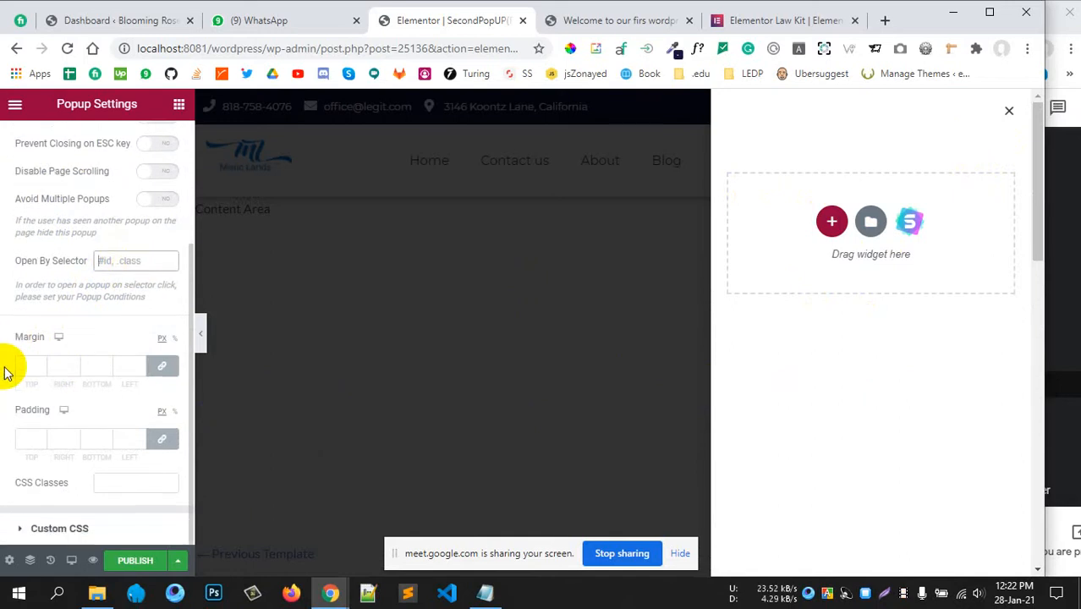
{"action": "scroll", "coordinate": [101, 169], "scroll_direction": "up", "scroll_amount": 3}
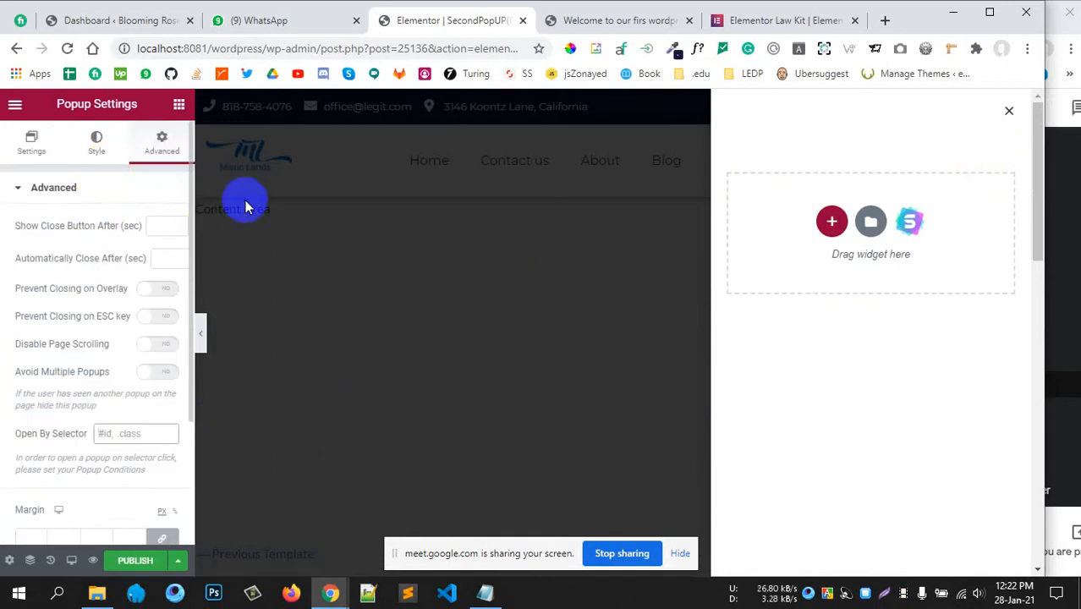
- Examine the slide-in popup on the Elementor Law Kit page as a layout reference and return to the popup editor's widget list
{"action": "left_click", "coordinate": [110, 185]}
{"action": "left_click", "coordinate": [180, 105]}
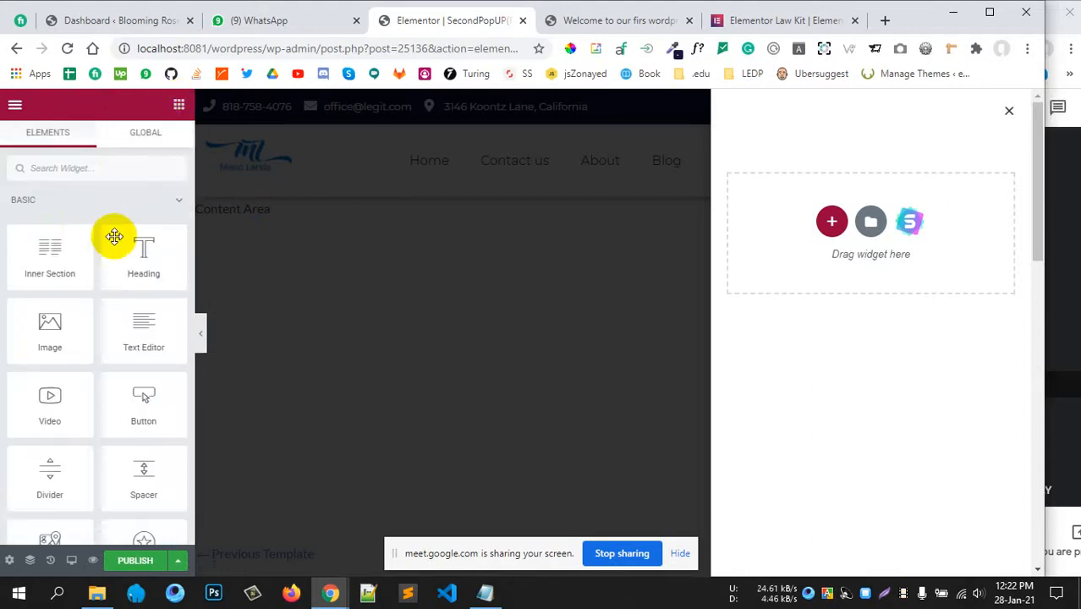
{"action": "left_click", "coordinate": [9, 561]}
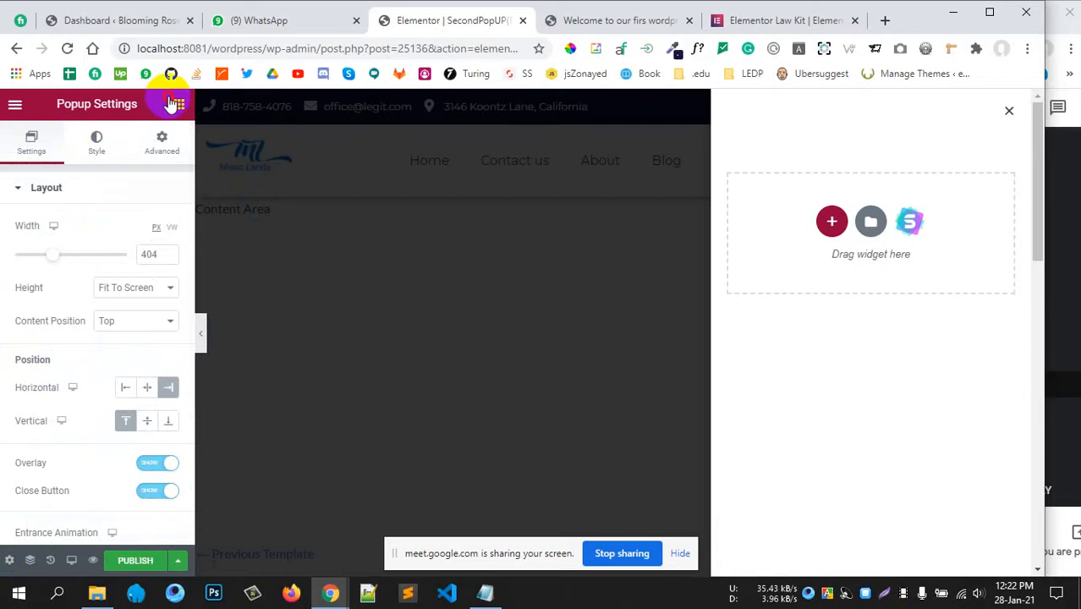
{"action": "left_click", "coordinate": [175, 104]}
{"action": "left_click", "coordinate": [757, 20]}
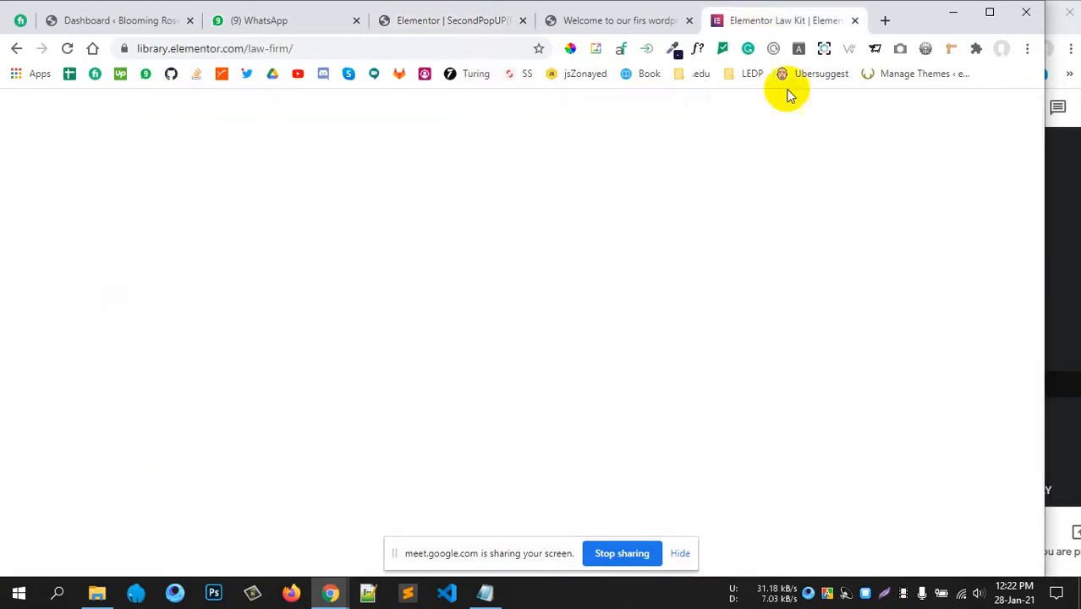
{"action": "left_click", "coordinate": [912, 159]}
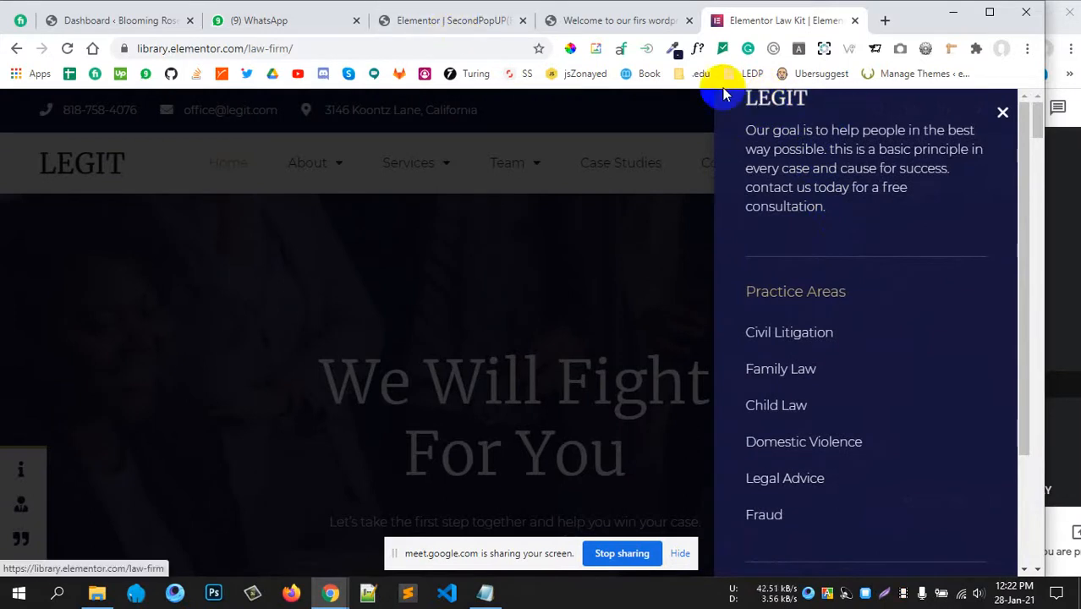
{"action": "left_click", "coordinate": [447, 20]}
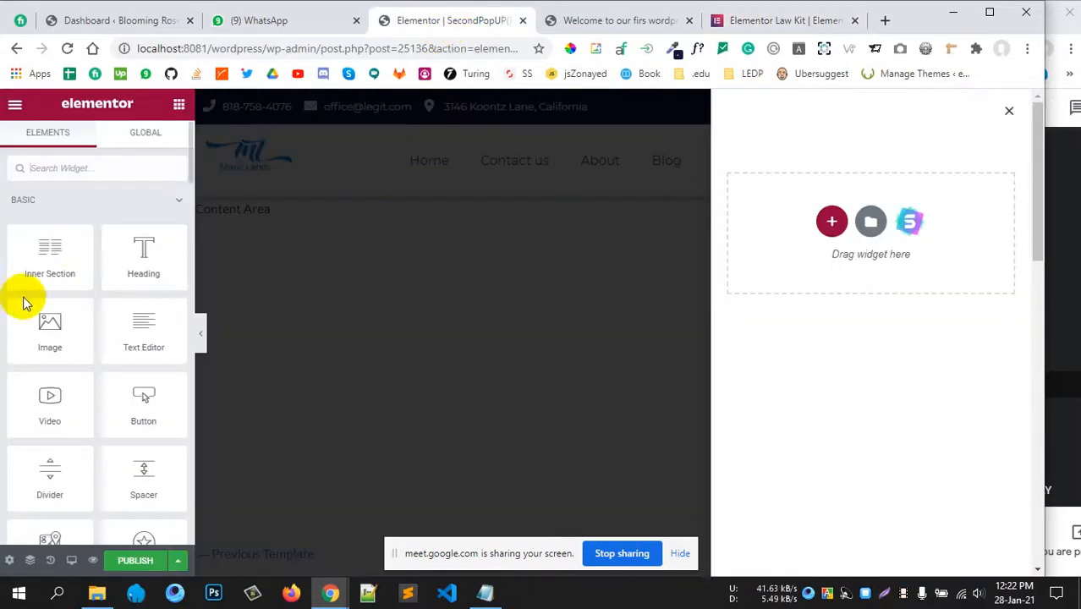
- Search the widgets for "site" and place a Site Logo widget in the empty popup
{"action": "left_click", "coordinate": [63, 174]}
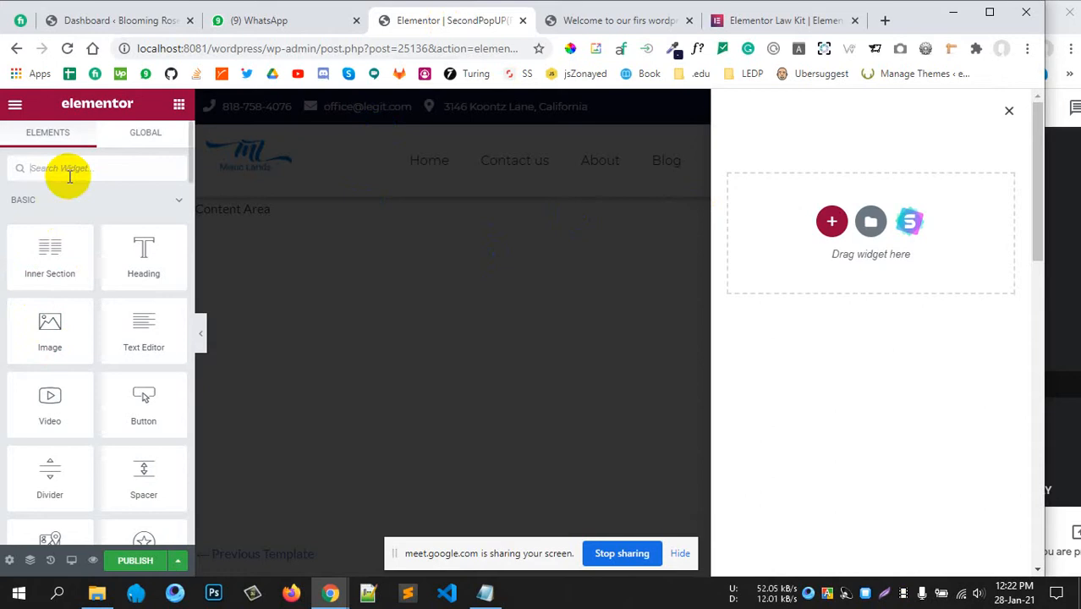
{"action": "type", "text": "icon"}
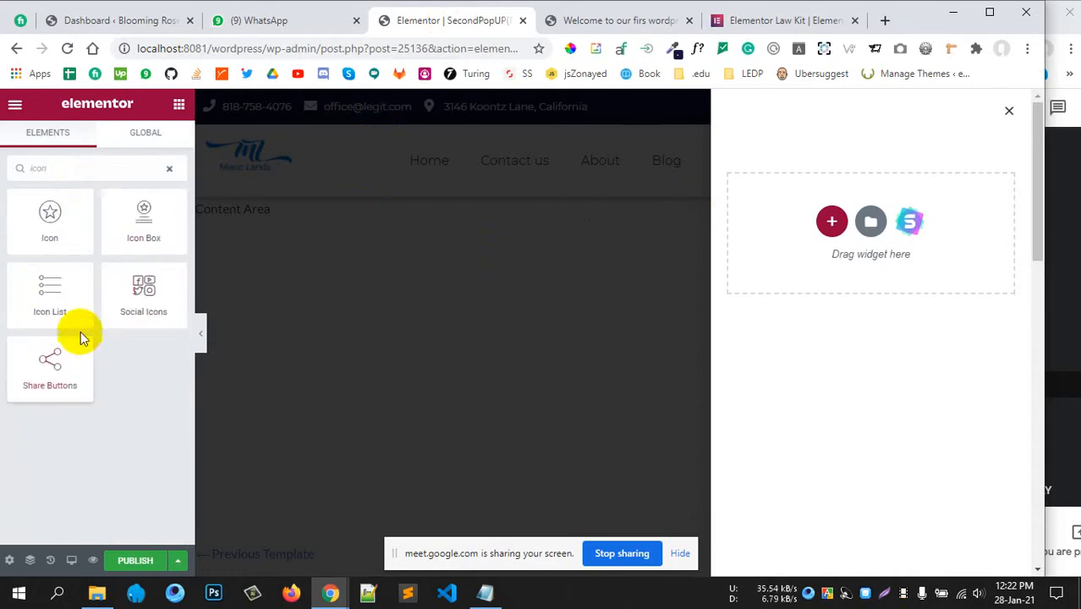
{"action": "left_click_drag", "start_coordinate": [53, 171], "coordinate": [9, 172]}
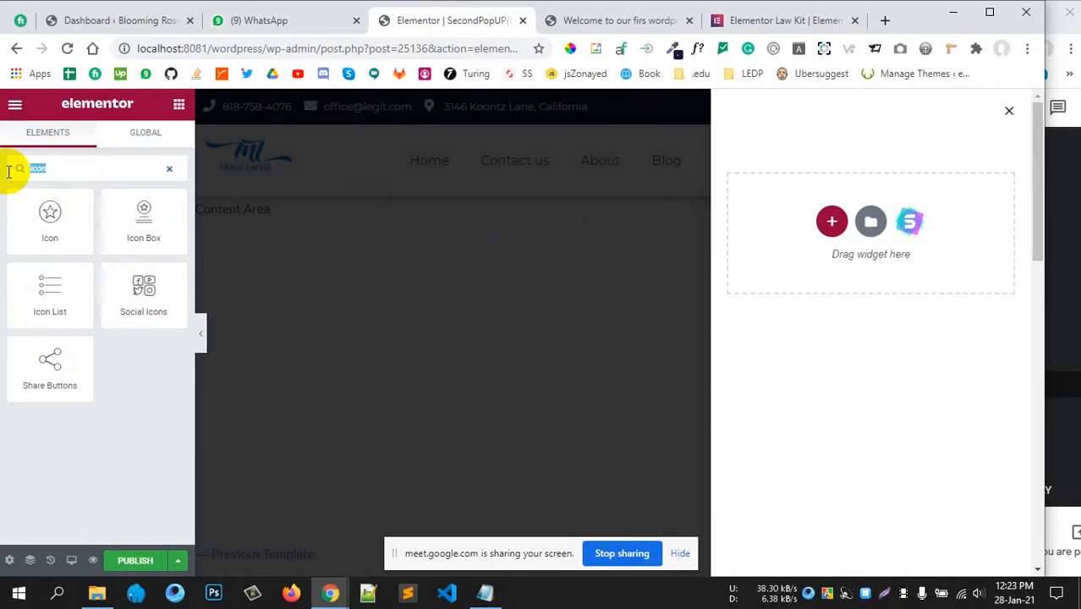
{"action": "type", "text": "site l"}
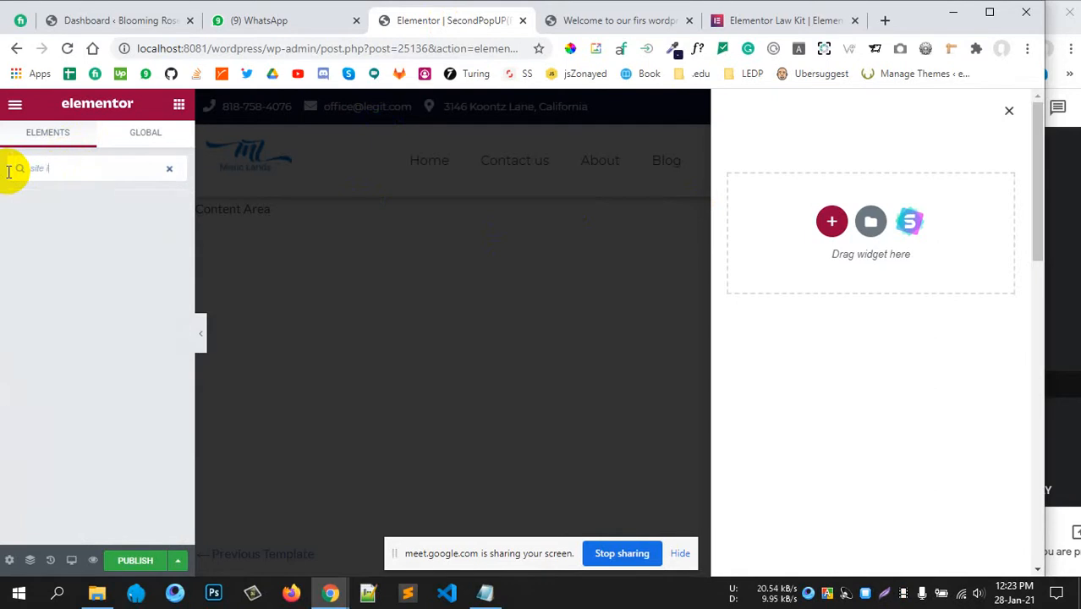
{"action": "key", "text": "BackSpace"}
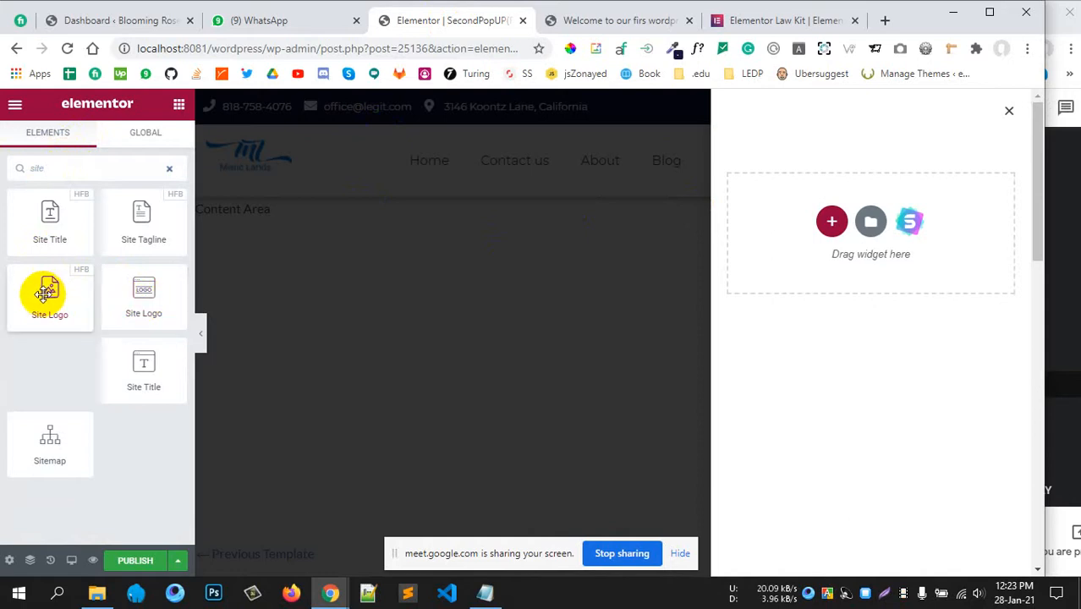
{"action": "left_click_drag", "start_coordinate": [44, 293], "coordinate": [805, 222]}
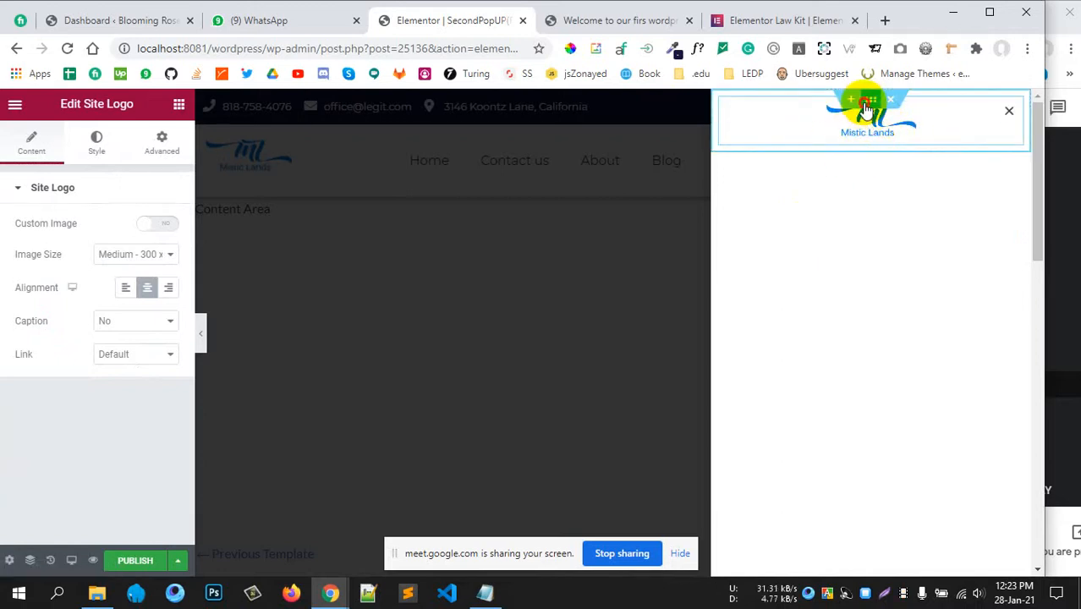
- Try 13 px padding on all sides of the section holding the logo and clear it again
{"action": "left_click", "coordinate": [868, 105]}
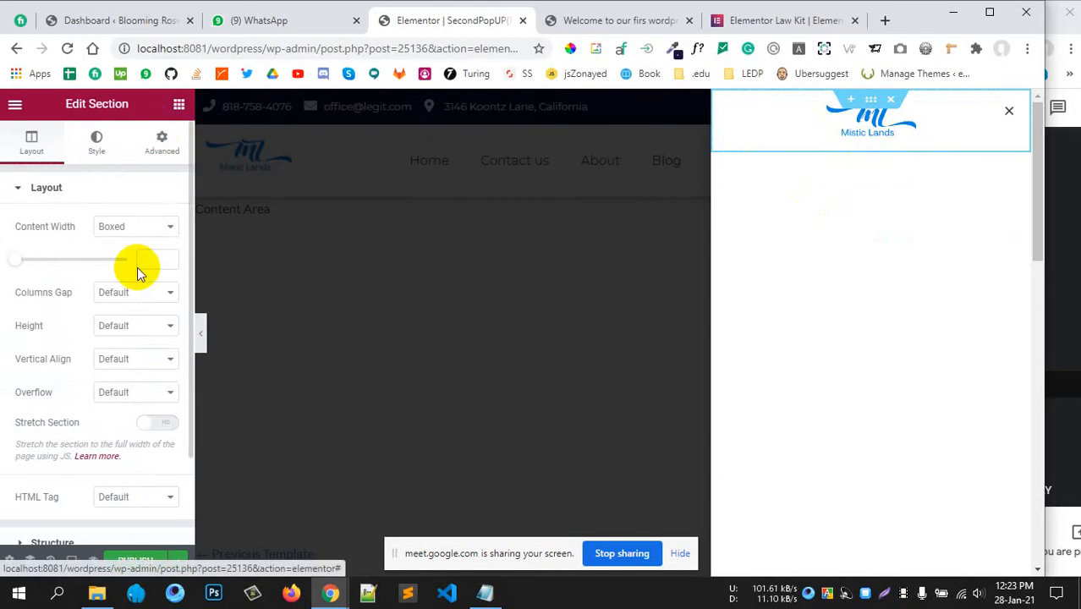
{"action": "left_click", "coordinate": [162, 142]}
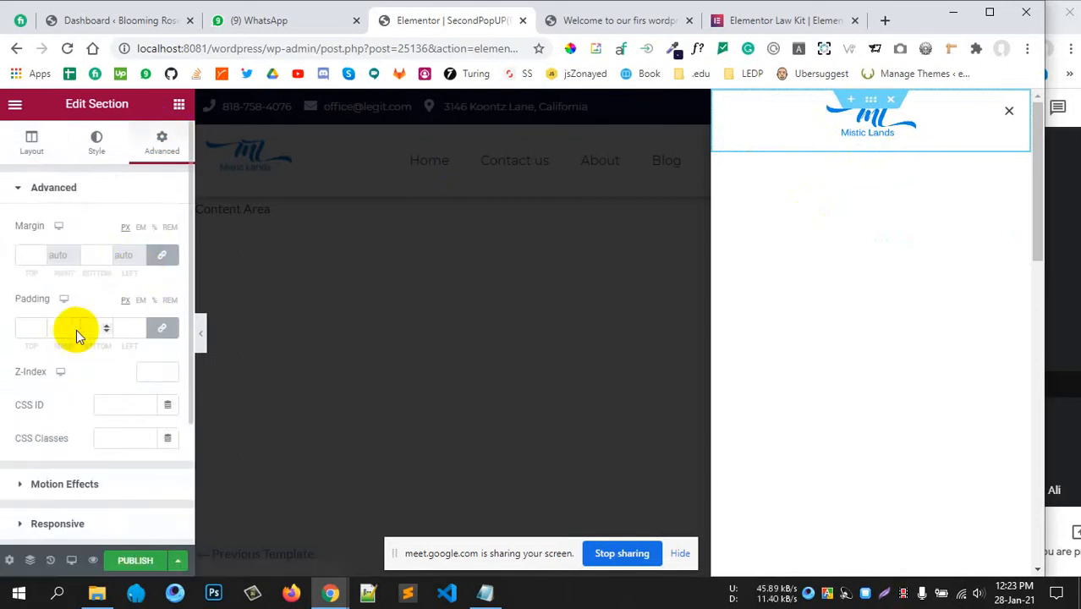
{"action": "left_click", "coordinate": [890, 135]}
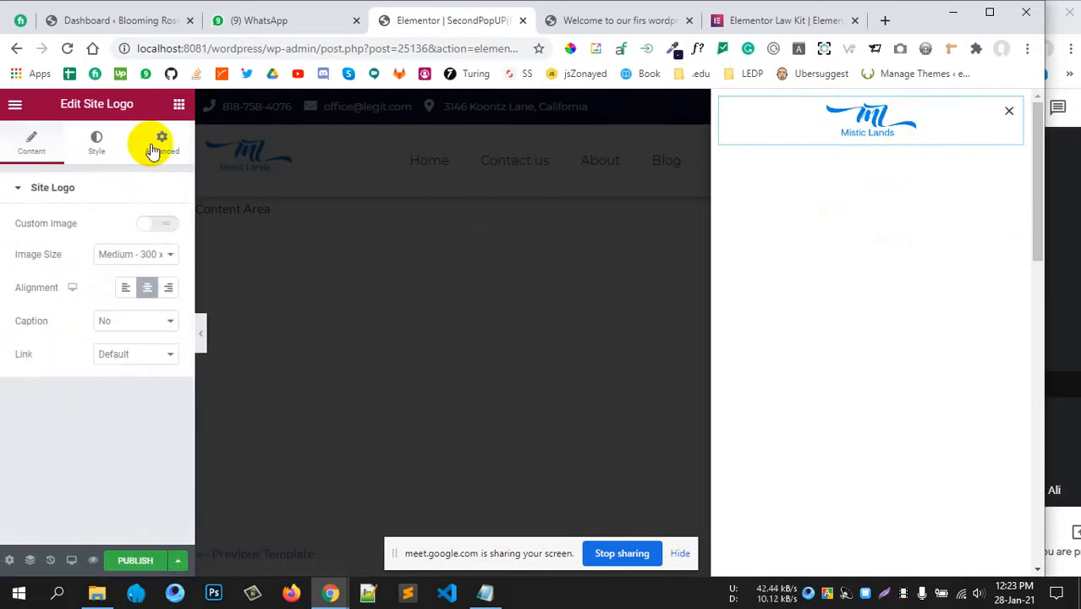
{"action": "left_click", "coordinate": [867, 103]}
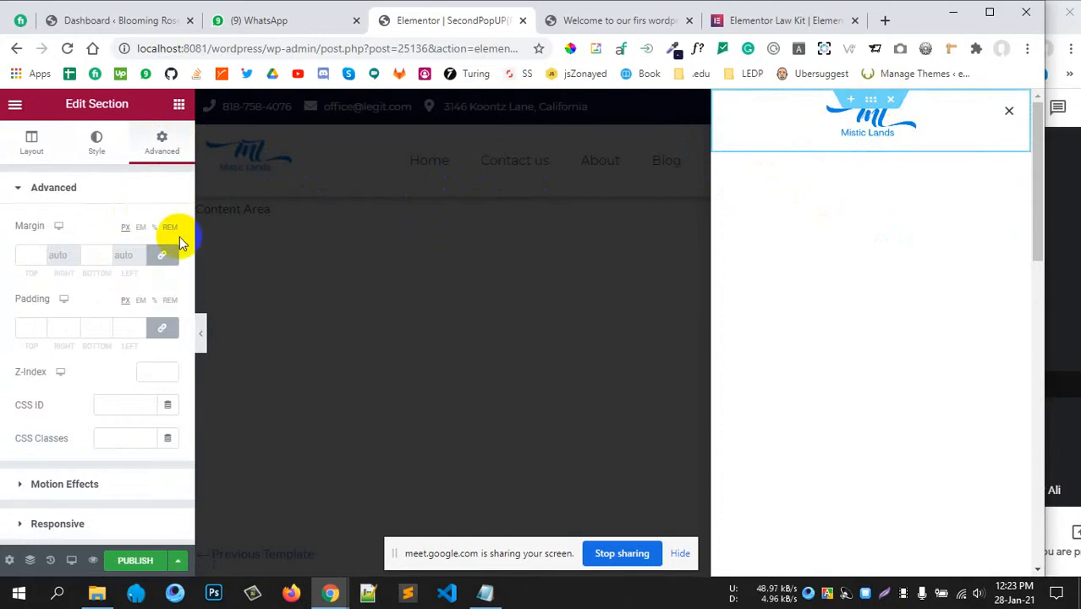
{"action": "left_click", "coordinate": [38, 325]}
{"action": "left_click", "coordinate": [39, 325]}
{"action": "left_click", "coordinate": [39, 324]}
{"action": "left_click", "coordinate": [39, 325]}
{"action": "left_click", "coordinate": [39, 324]}
{"action": "left_click", "coordinate": [39, 325]}
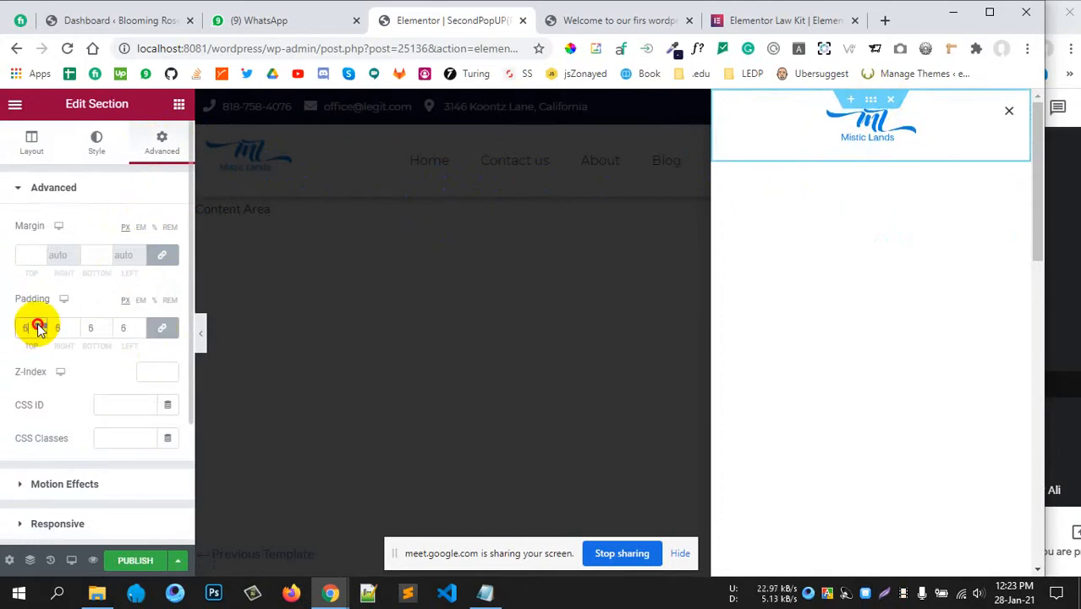
{"action": "left_click", "coordinate": [39, 325]}
{"action": "left_click", "coordinate": [38, 325]}
{"action": "left_click", "coordinate": [39, 325]}
{"action": "left_click", "coordinate": [39, 325]}
{"action": "left_click", "coordinate": [38, 325]}
{"action": "left_click", "coordinate": [39, 325]}
{"action": "left_click", "coordinate": [39, 324]}
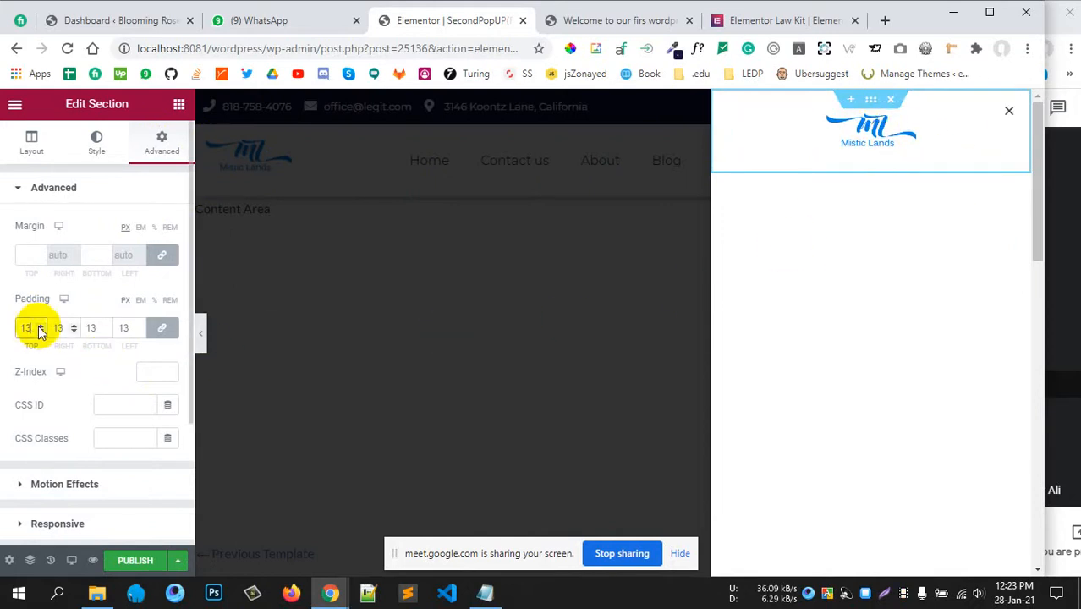
{"action": "key", "text": "BackSpace"}
{"action": "key", "text": "BackSpace"}
{"action": "left_click", "coordinate": [2, 302]}
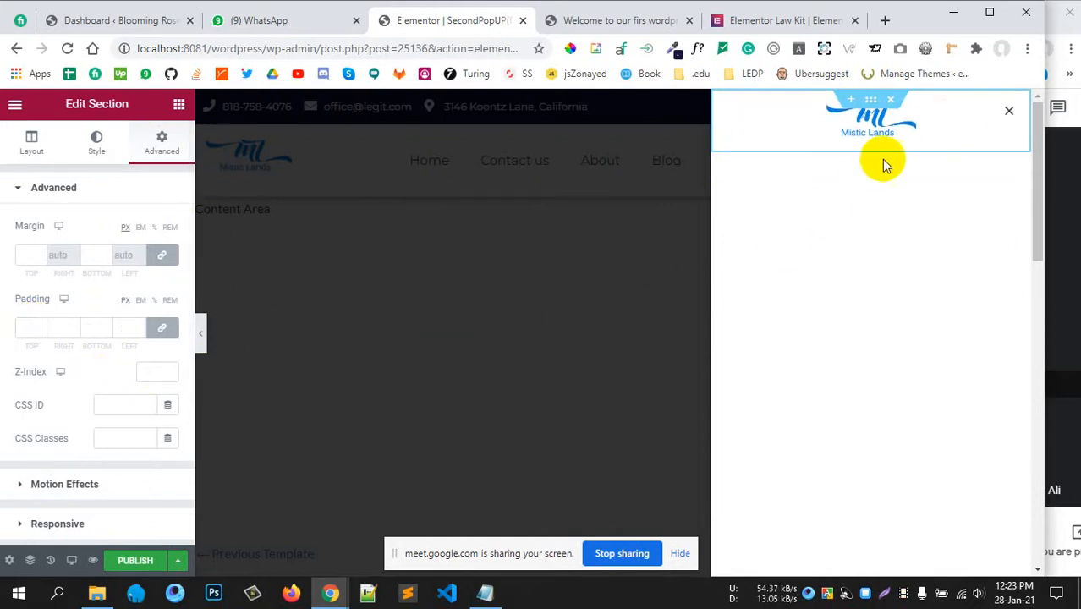
- Set the logo section's padding to 20 px on all sides
{"action": "left_click", "coordinate": [886, 249]}
{"action": "left_click", "coordinate": [870, 99]}
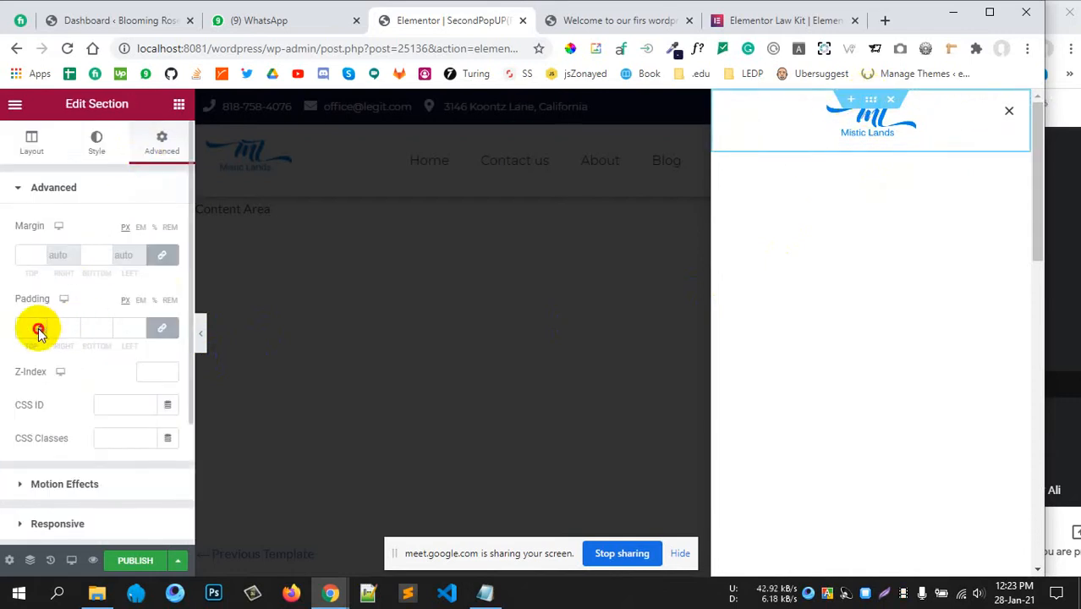
{"action": "left_click", "coordinate": [43, 323]}
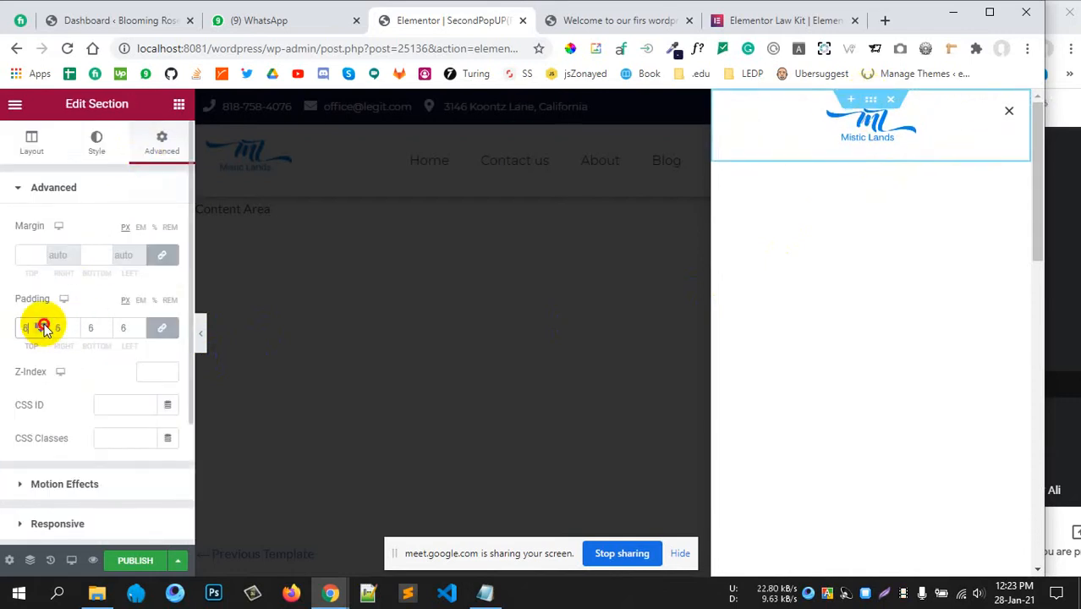
{"action": "left_click_drag", "start_coordinate": [43, 326], "coordinate": [43, 327]}
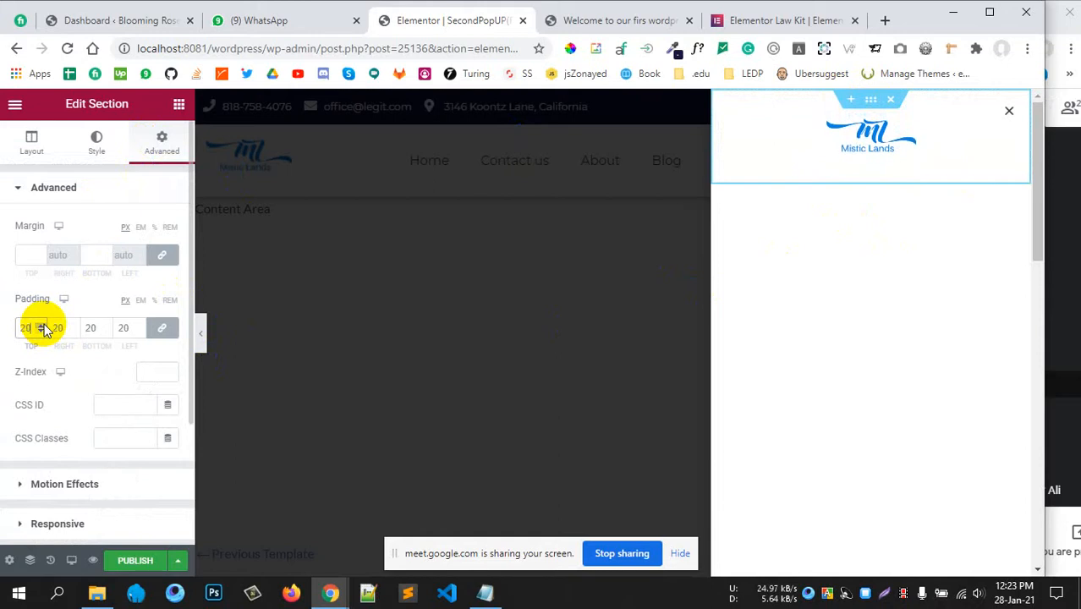
- Unlink the Site Logo's margin values and set only its top margin to 18 px
{"action": "left_click", "coordinate": [893, 149]}
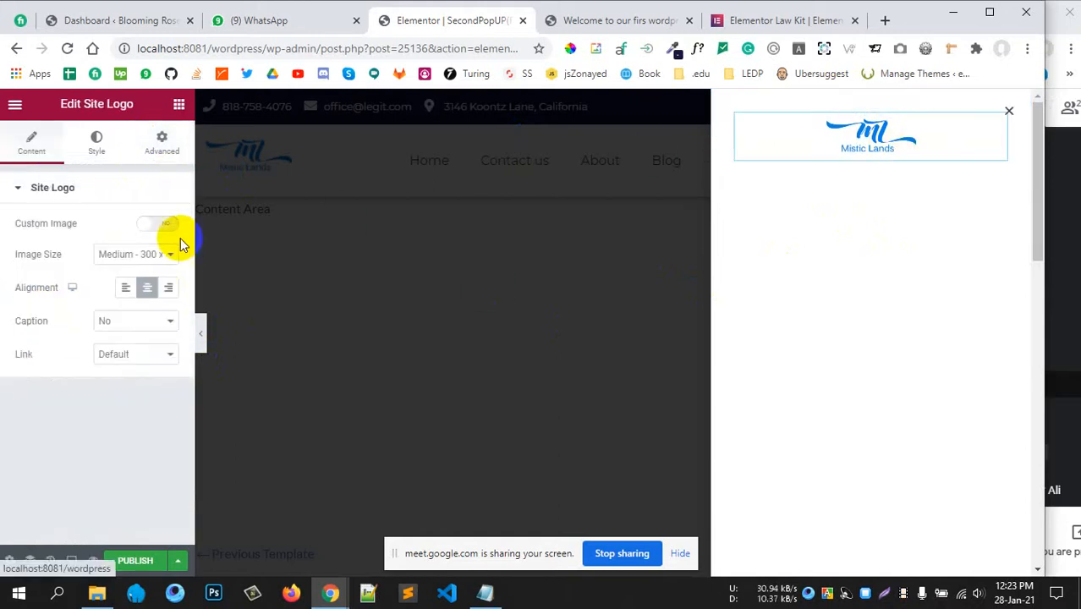
{"action": "left_click", "coordinate": [161, 144]}
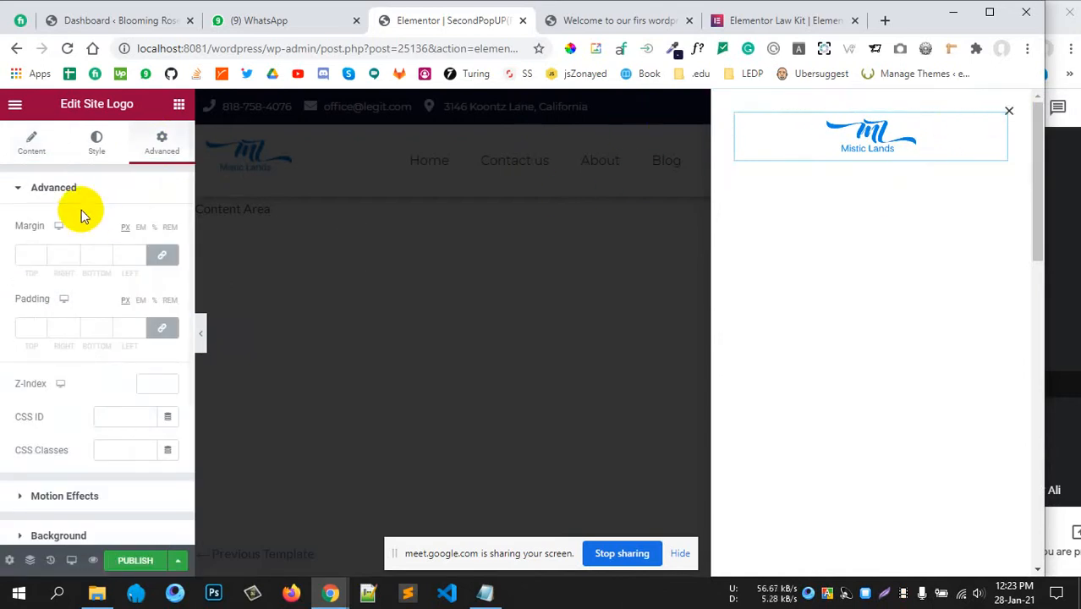
{"action": "left_click", "coordinate": [158, 261]}
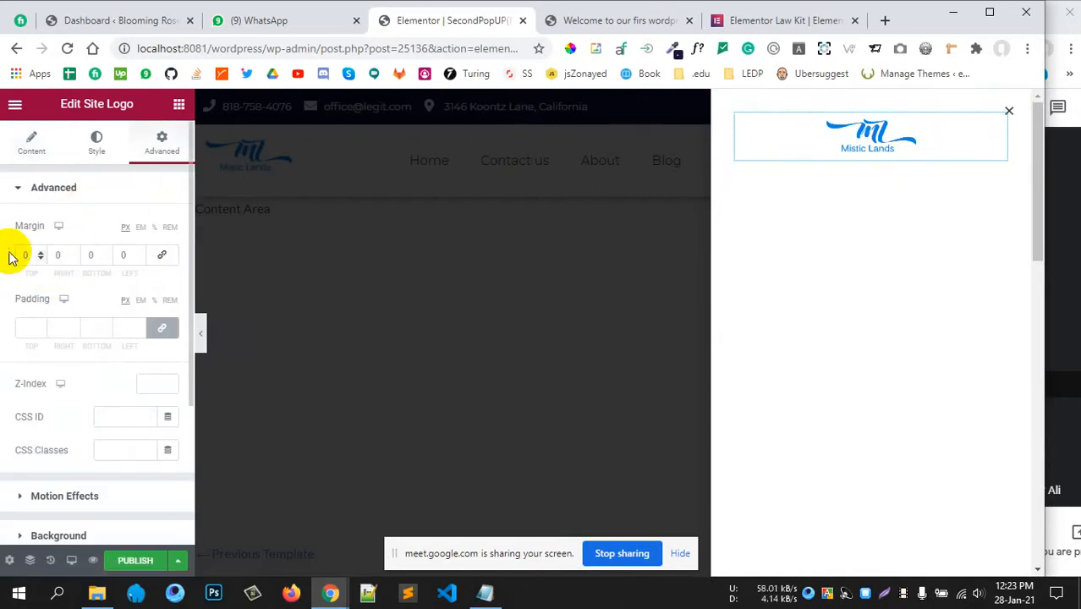
{"action": "left_click", "coordinate": [36, 254]}
{"action": "type", "text": "3"}
{"action": "left_click", "coordinate": [39, 252]}
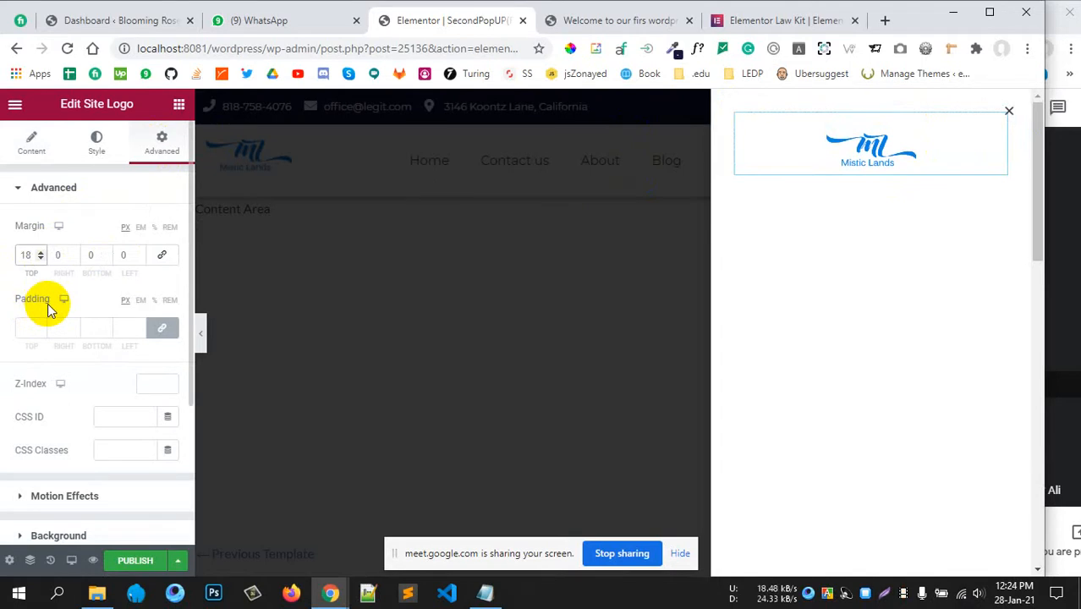
- Review the popup's layout settings, including the Content Position options, and reselect the site logo
{"action": "left_click", "coordinate": [10, 560]}
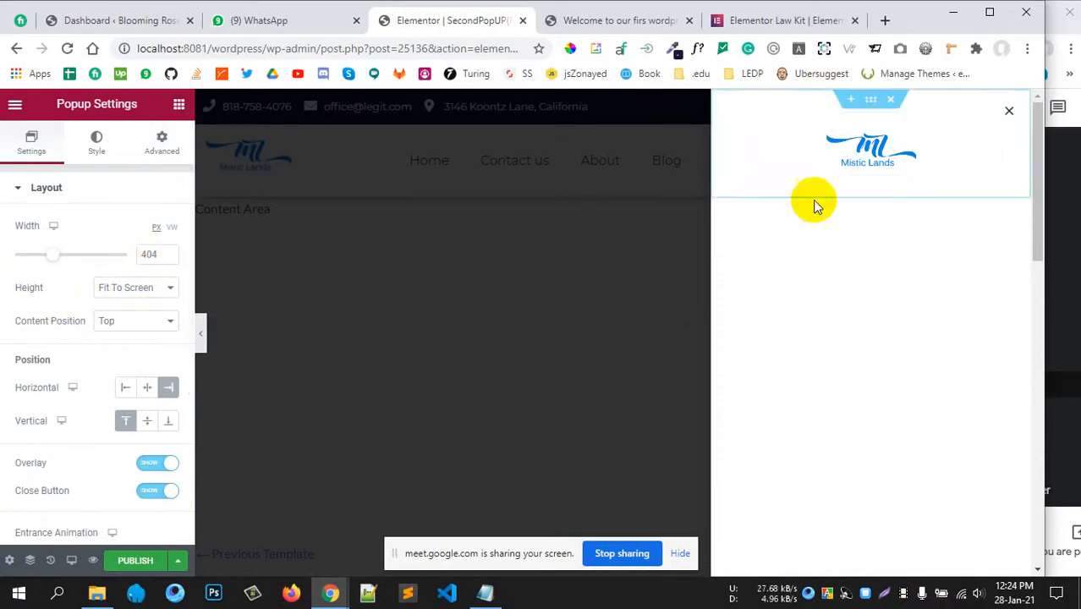
{"action": "left_click", "coordinate": [109, 326]}
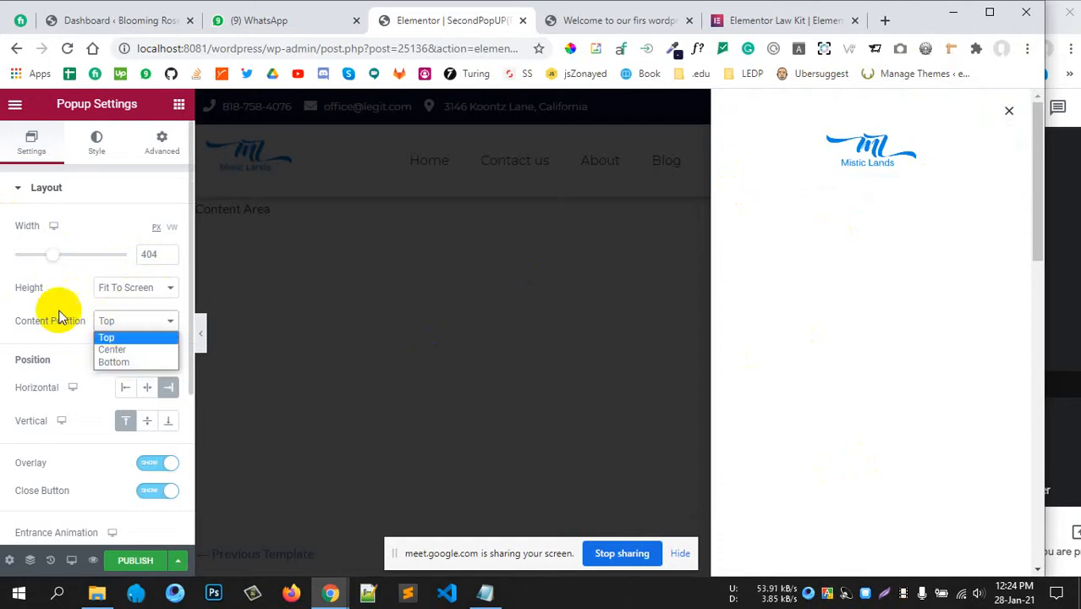
{"action": "left_click", "coordinate": [34, 321]}
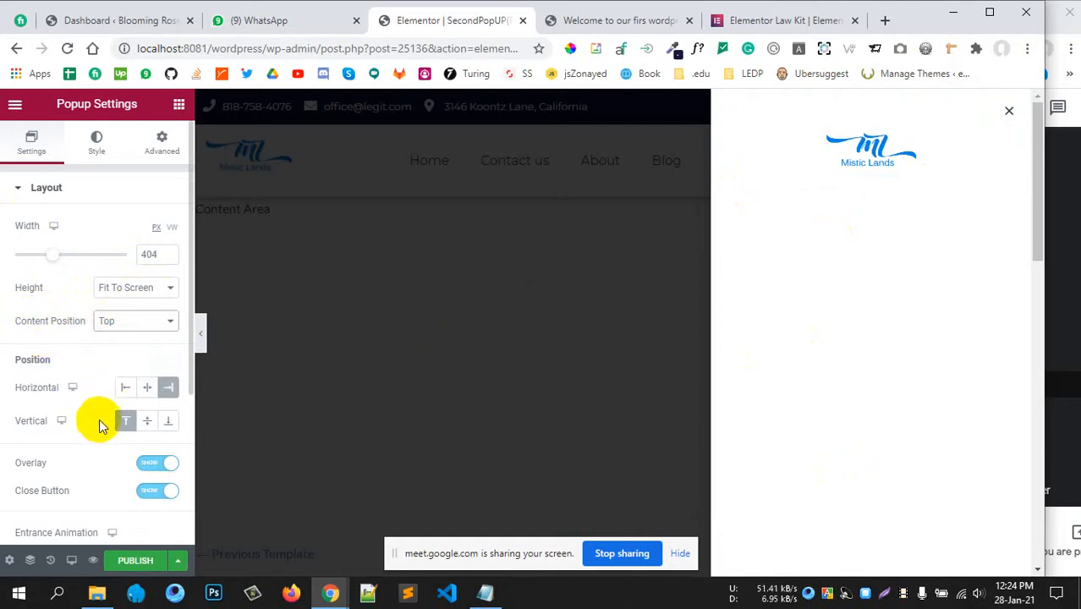
{"action": "scroll", "coordinate": [99, 419], "scroll_direction": "down", "scroll_amount": 1}
{"action": "scroll", "coordinate": [80, 411], "scroll_direction": "up", "scroll_amount": 1}
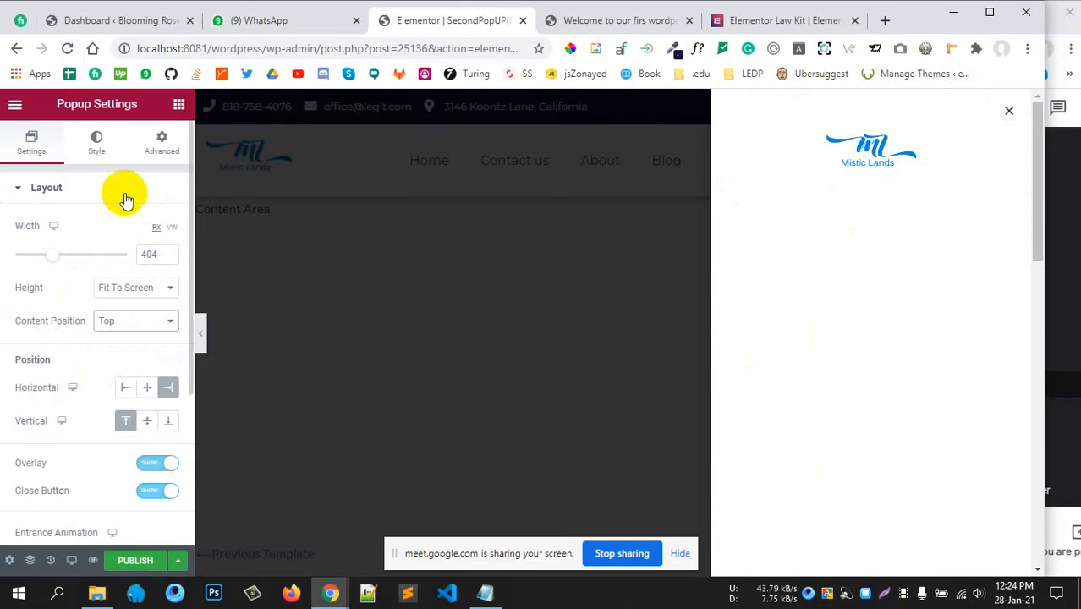
{"action": "left_click", "coordinate": [849, 167]}
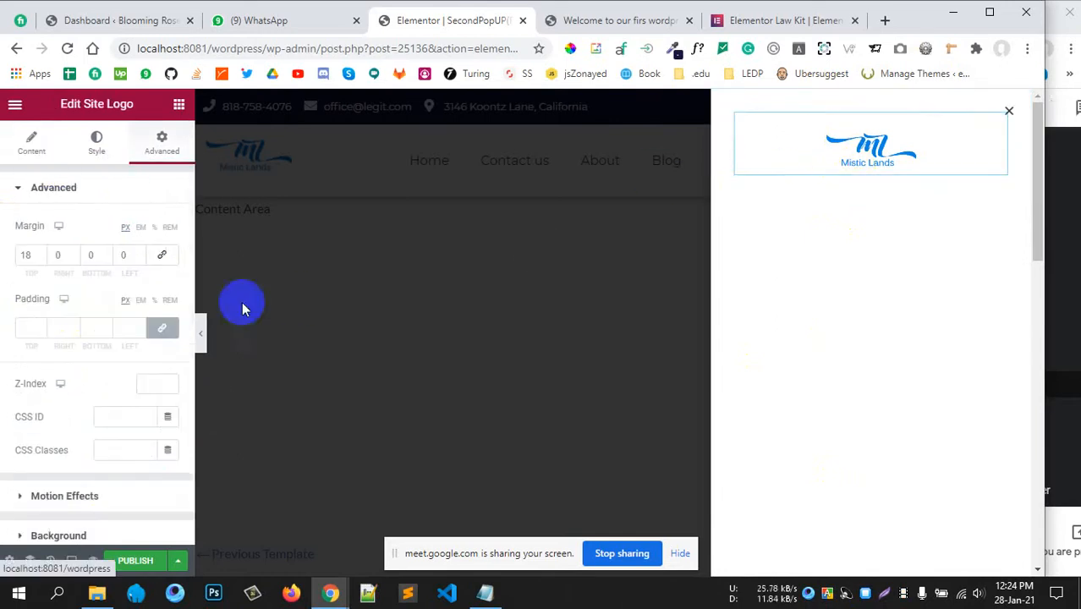
- Copy the "Our goal is to help people" paragraph from the Law Kit popup and add a Text Editor widget below the site logo
{"action": "left_click", "coordinate": [783, 20]}
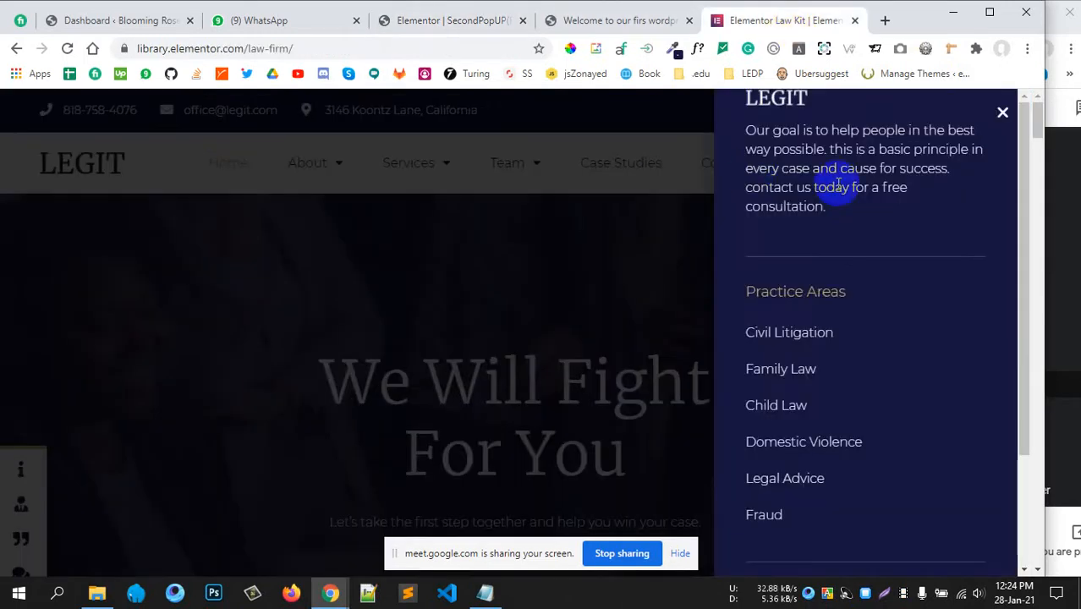
{"action": "left_click_drag", "start_coordinate": [842, 217], "coordinate": [747, 135]}
{"action": "key", "text": "ctrl+c"}
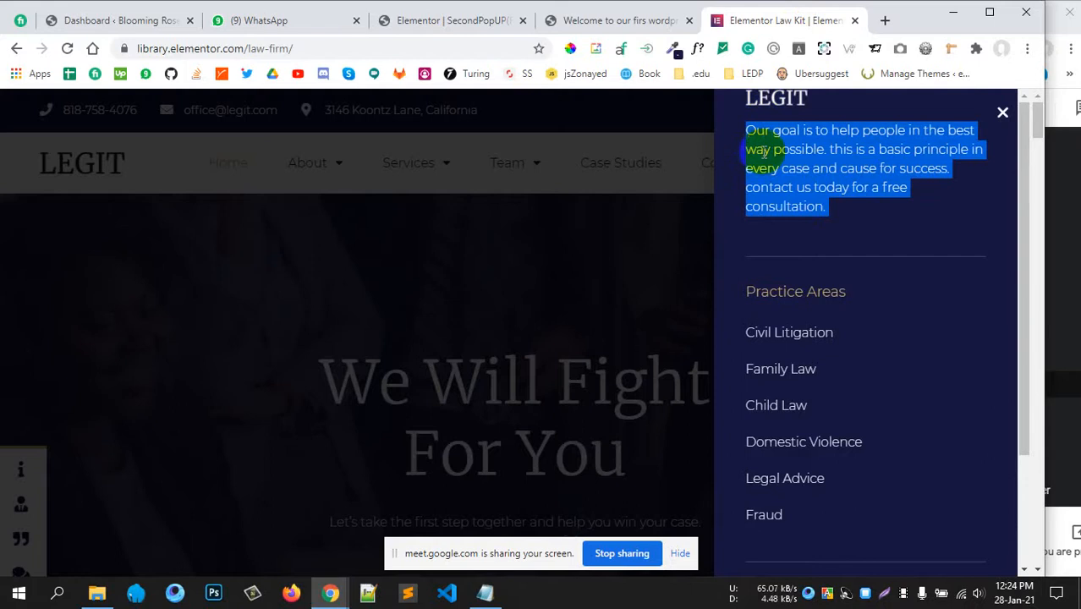
{"action": "right_click", "coordinate": [765, 154]}
{"action": "left_click", "coordinate": [761, 166]}
{"action": "left_click", "coordinate": [453, 20]}
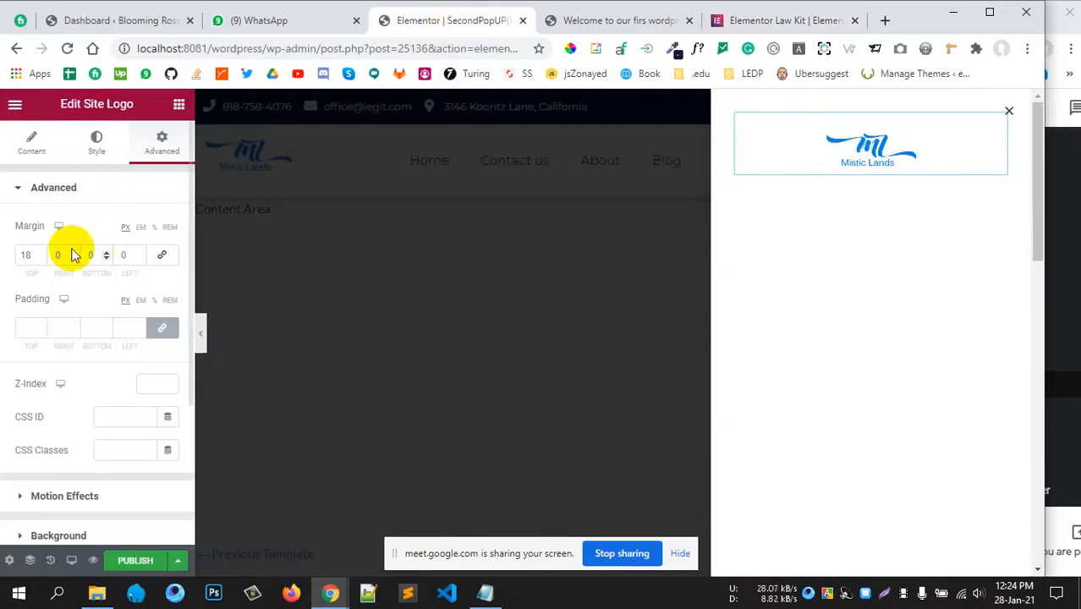
{"action": "left_click", "coordinate": [177, 106]}
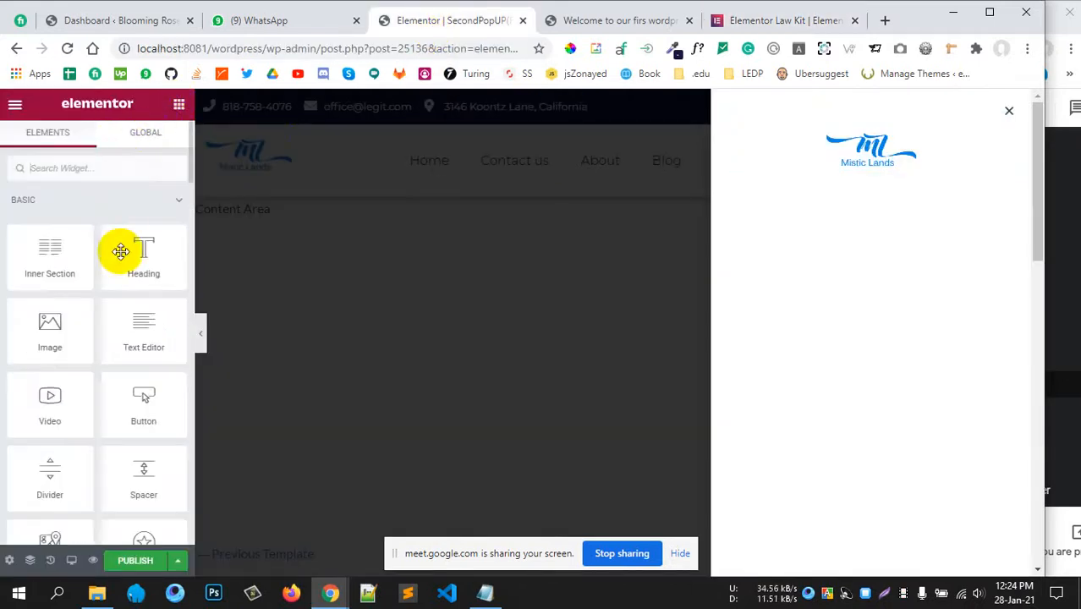
{"action": "left_click_drag", "start_coordinate": [133, 345], "coordinate": [850, 177]}
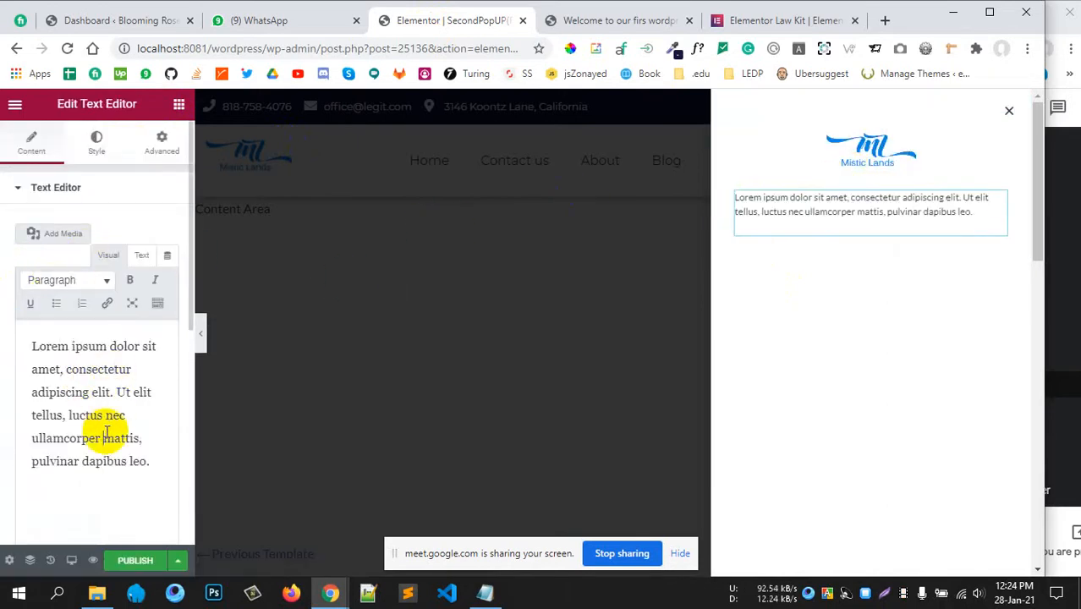
- Replace the Text Editor's placeholder text with the copied "Our goal is to help people" paragraph and left-align it
{"action": "key", "text": "ctrl+a"}
{"action": "key", "text": "ctrl+v"}
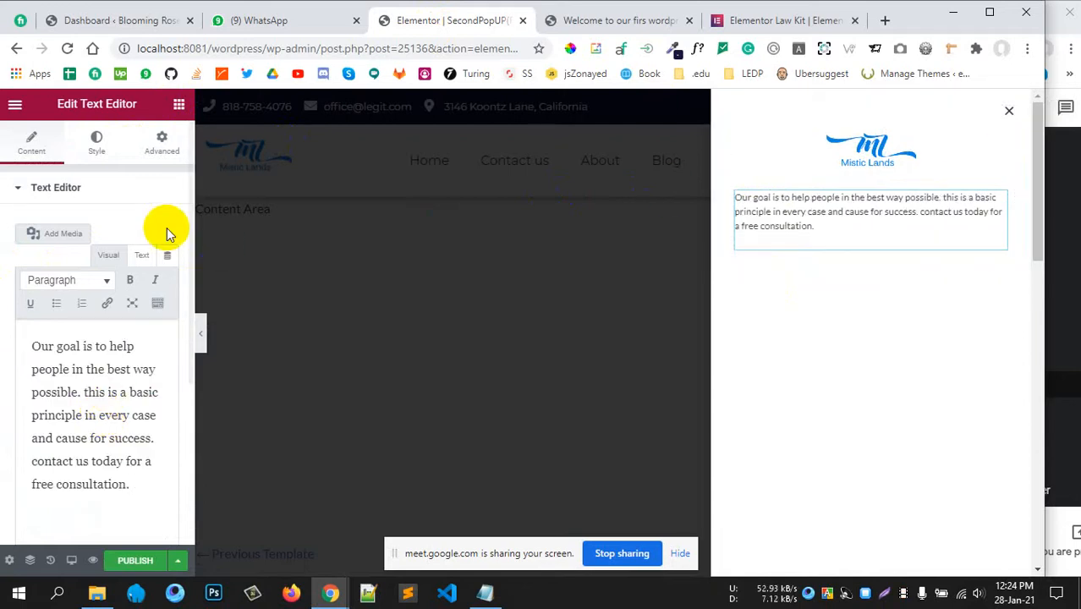
{"action": "left_click", "coordinate": [93, 140]}
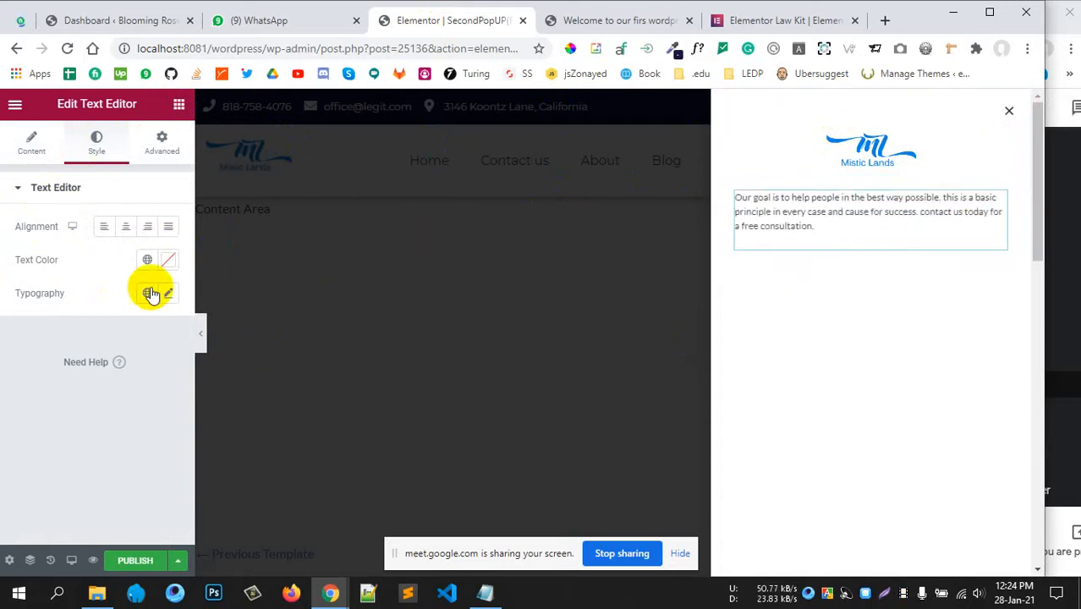
{"action": "left_click", "coordinate": [102, 235]}
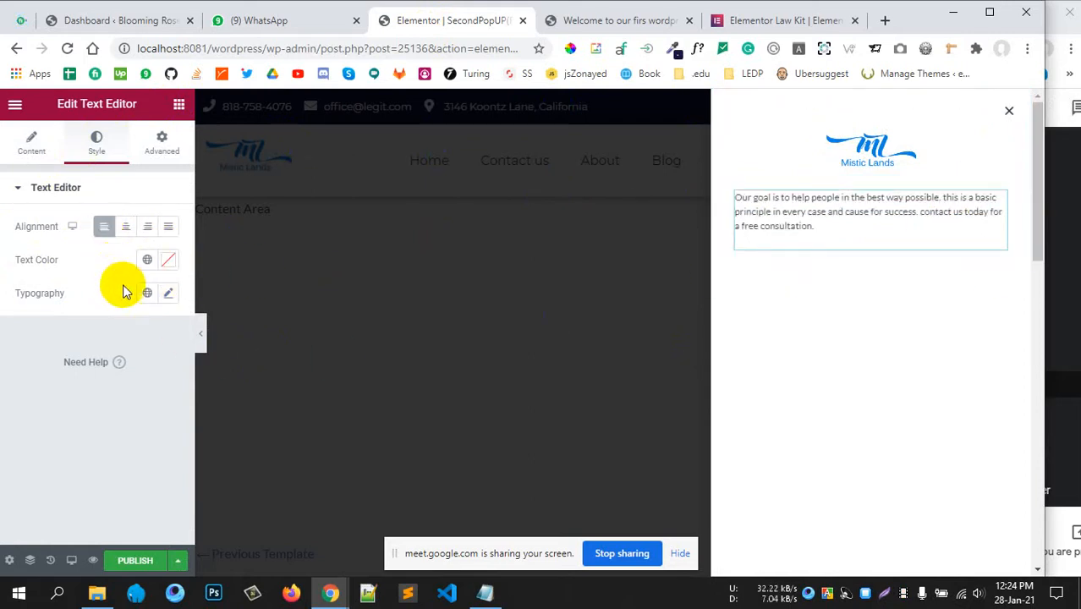
- Set the paragraph's text color to a medium gray, about #6A6A6A, checking against the Law Kit popup's paragraph
{"action": "left_click", "coordinate": [168, 261]}
{"action": "left_click", "coordinate": [748, 20]}
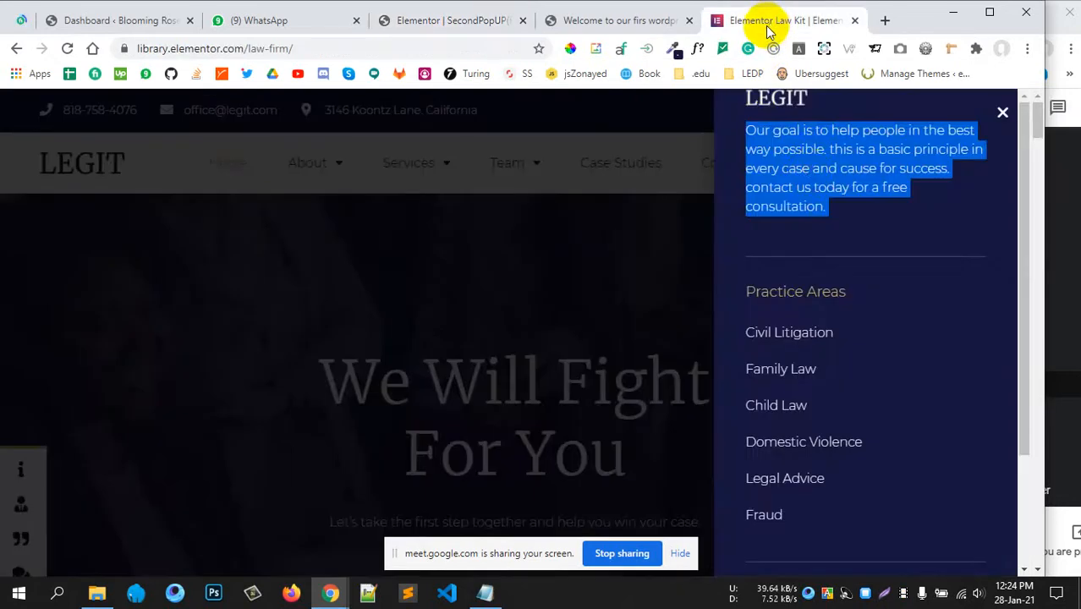
{"action": "left_click", "coordinate": [803, 173]}
{"action": "left_click", "coordinate": [486, 21]}
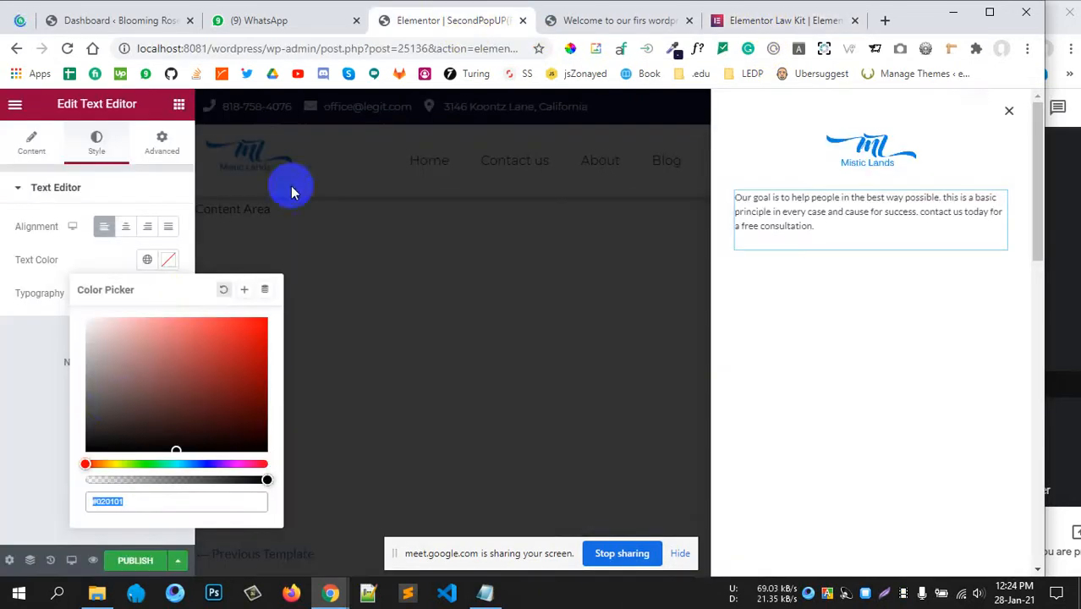
{"action": "mouse_move", "coordinate": [103, 392]}
{"action": "left_mouse_down"}
{"action": "mouse_move", "coordinate": [75, 362]}
{"action": "mouse_move", "coordinate": [56, 406]}
{"action": "left_mouse_up"}
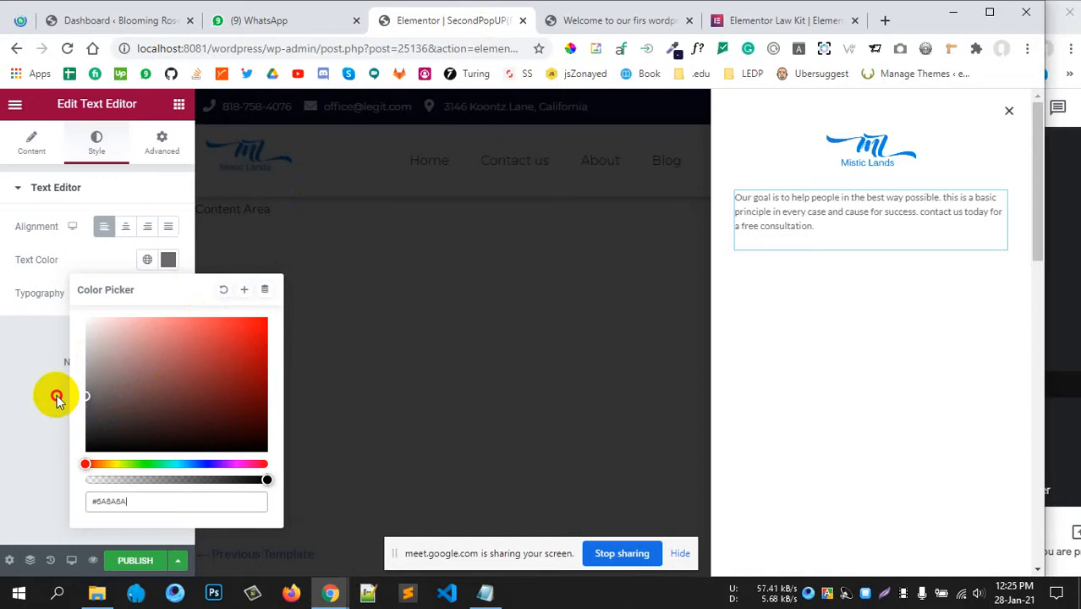
{"action": "left_click", "coordinate": [3, 383]}
- Set the paragraph's typography to the Montserrat family at 18 px
{"action": "left_click", "coordinate": [171, 296]}
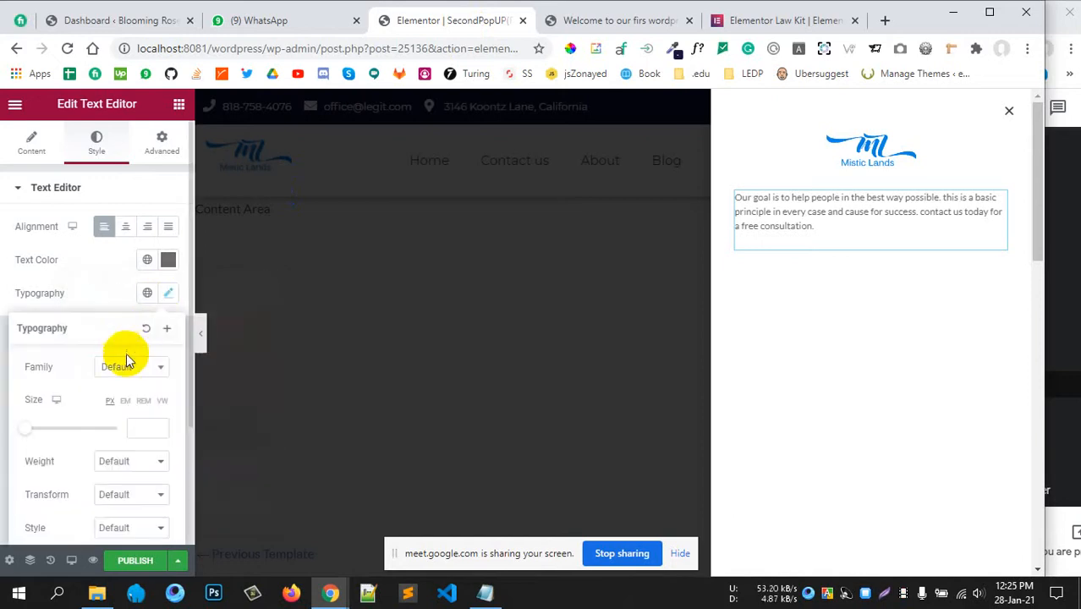
{"action": "scroll", "coordinate": [118, 321], "scroll_direction": "down", "scroll_amount": 2}
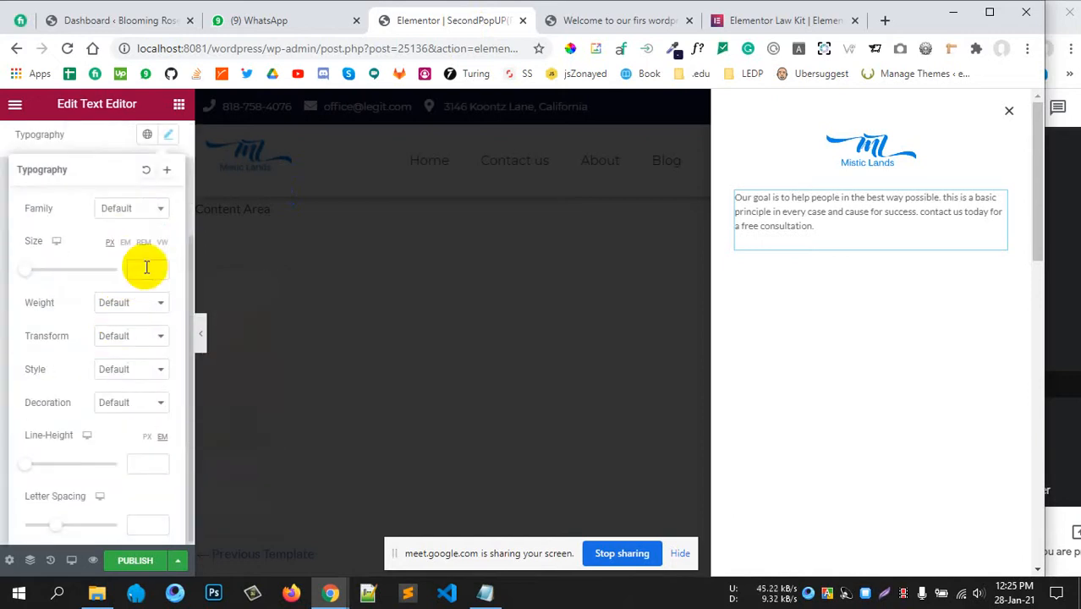
{"action": "left_click", "coordinate": [133, 210]}
{"action": "type", "text": "mont"}
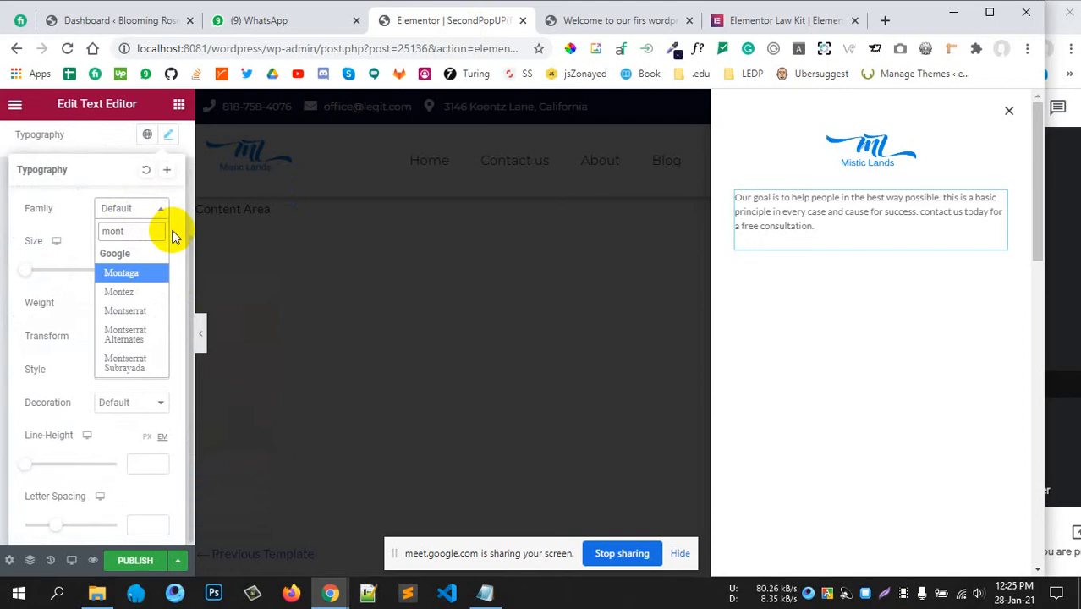
{"action": "left_click", "coordinate": [125, 311]}
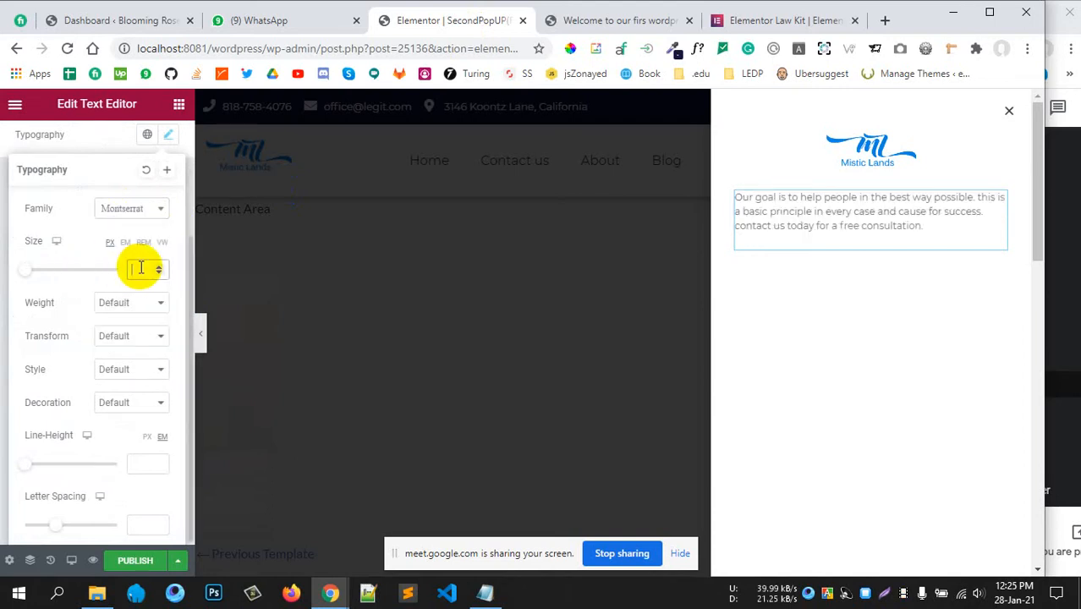
{"action": "type", "text": "18"}
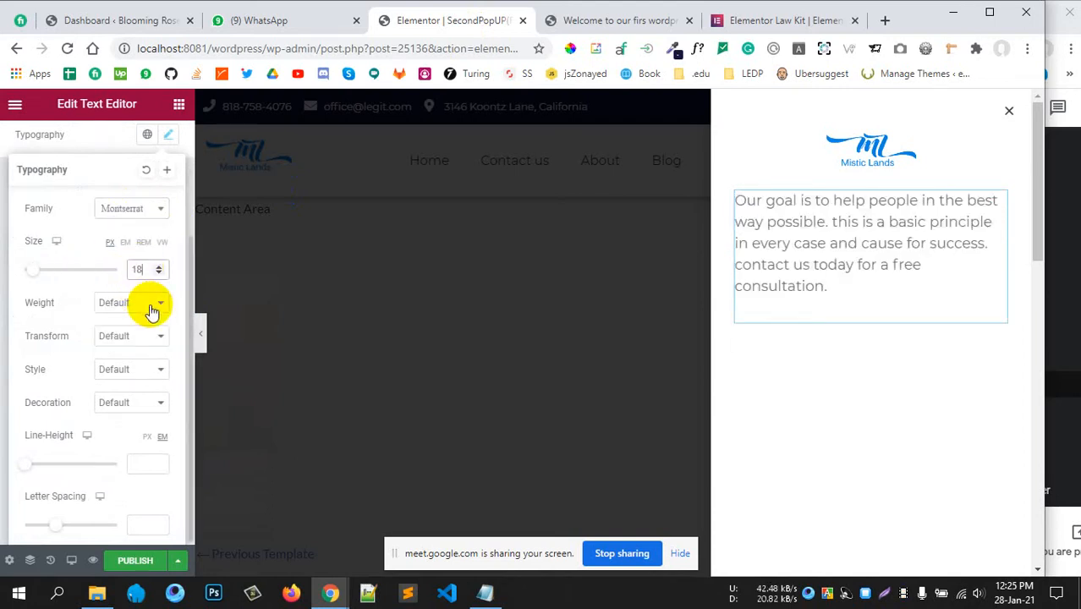
{"action": "left_click", "coordinate": [52, 335]}
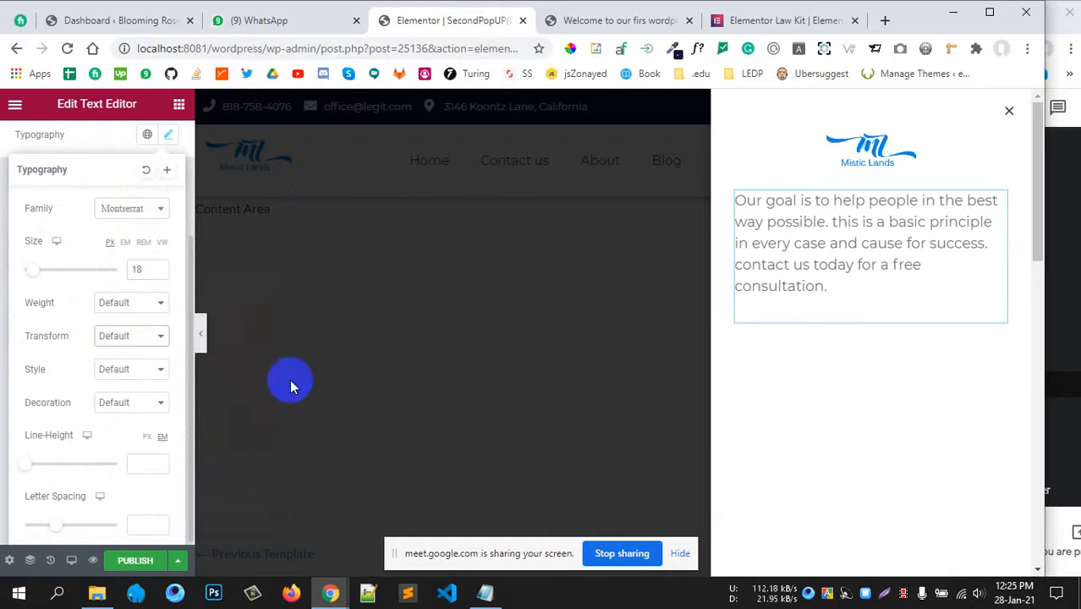
{"action": "left_click", "coordinate": [91, 147]}
- Examine the divider line and the Practice Areas link list below the paragraph in the Law Kit popup
{"action": "left_click", "coordinate": [783, 20]}
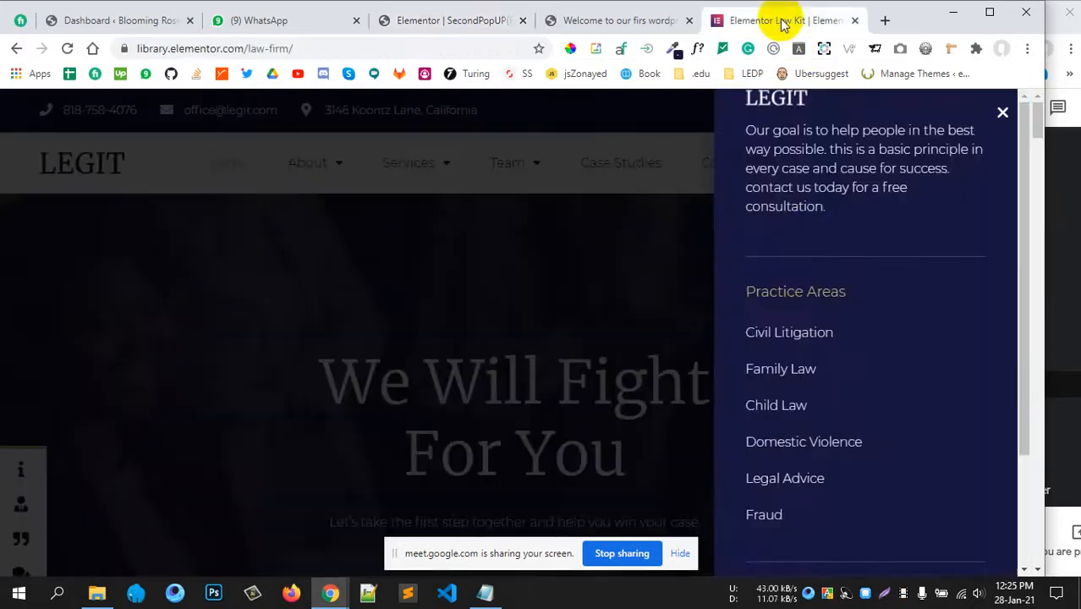
{"action": "left_click_drag", "start_coordinate": [778, 293], "coordinate": [820, 445]}
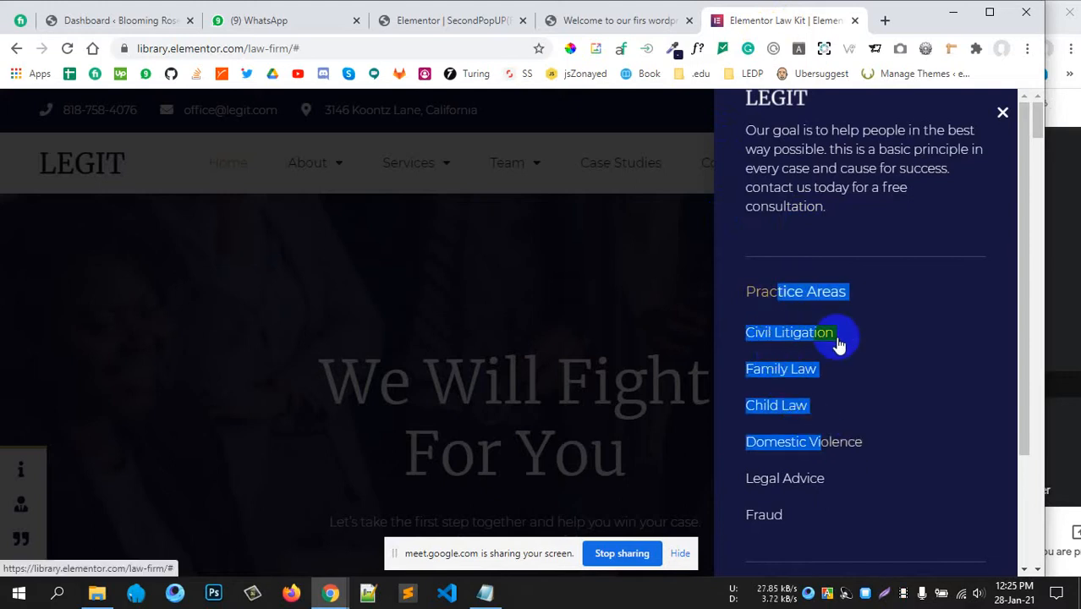
{"action": "left_click", "coordinate": [801, 254]}
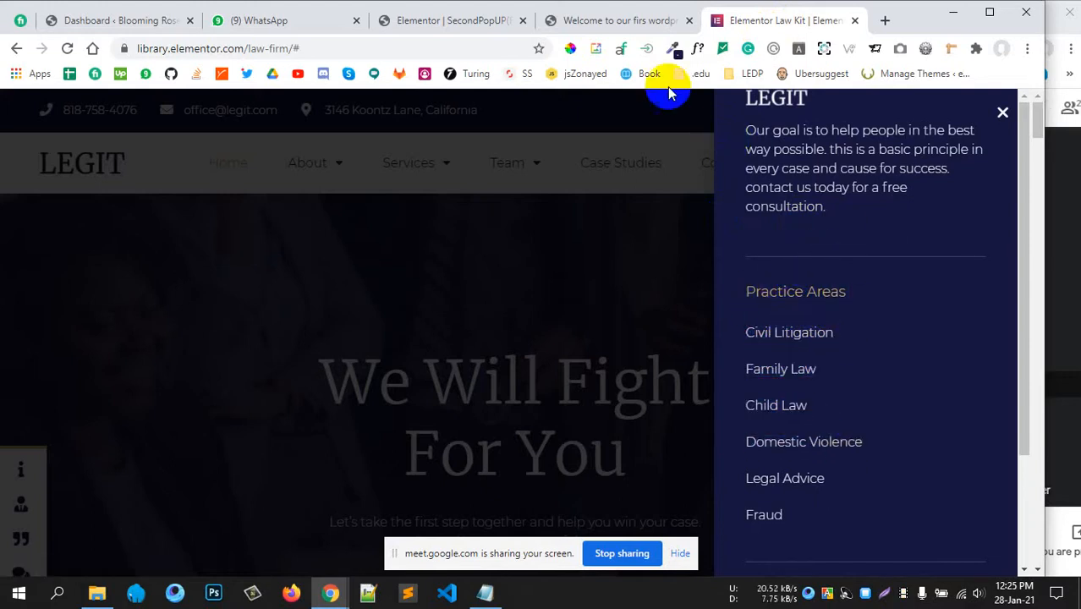
{"action": "left_click", "coordinate": [622, 20]}
{"action": "left_click", "coordinate": [411, 20]}
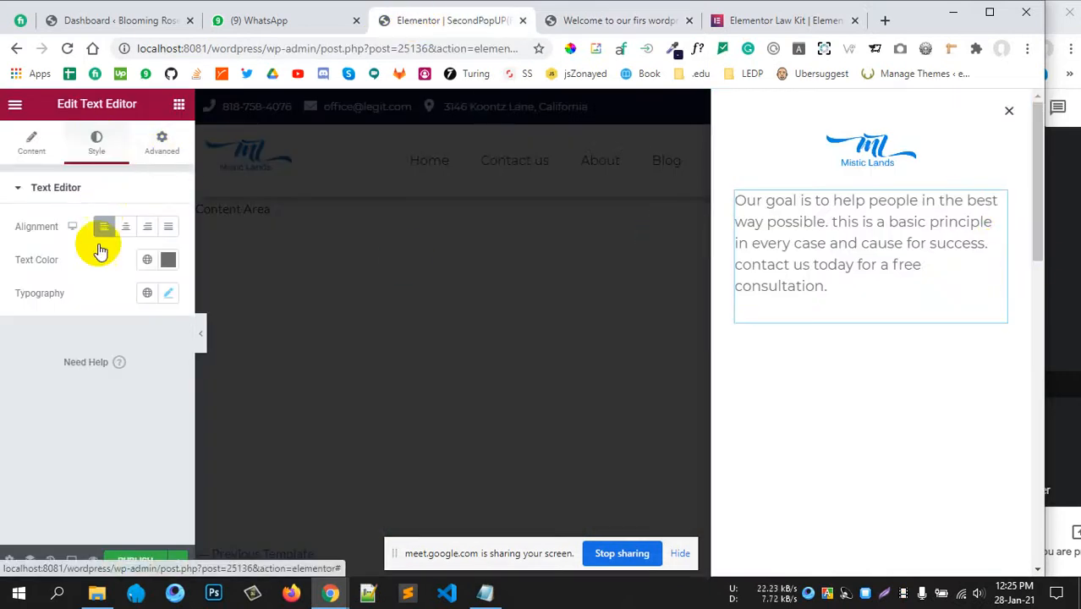
- Give the paragraph a solid border with unlinked widths, 1 px at the bottom and 0 on the other sides
{"action": "left_click", "coordinate": [161, 142]}
{"action": "scroll", "coordinate": [64, 442], "scroll_direction": "down", "scroll_amount": 4}
{"action": "scroll", "coordinate": [67, 437], "scroll_direction": "up", "scroll_amount": 4}
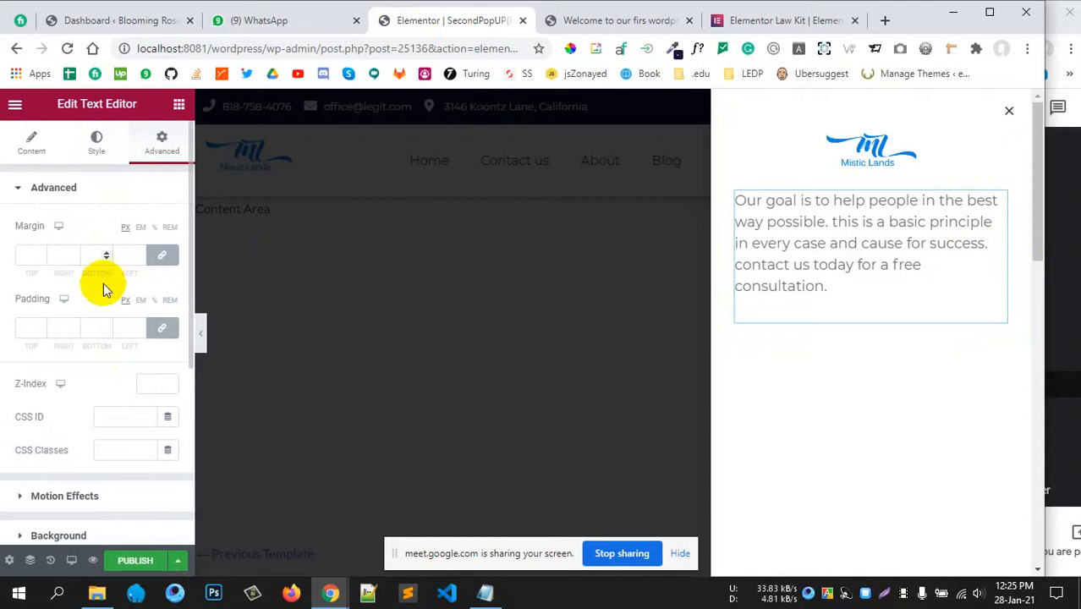
{"action": "scroll", "coordinate": [108, 389], "scroll_direction": "down", "scroll_amount": 2}
{"action": "left_click", "coordinate": [74, 416]}
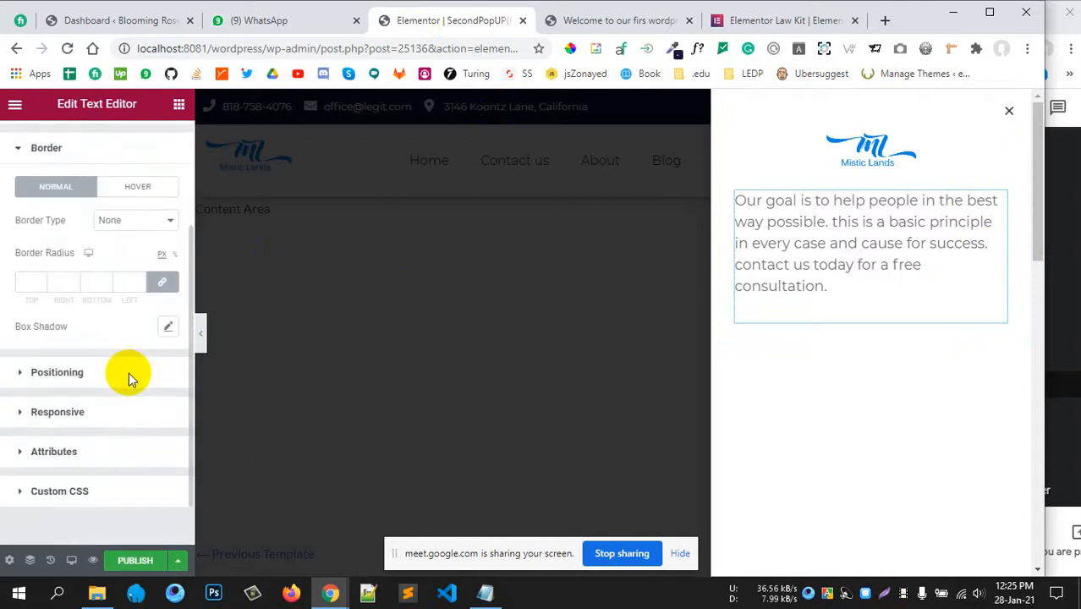
{"action": "scroll", "coordinate": [129, 372], "scroll_direction": "down", "scroll_amount": 1}
{"action": "scroll", "coordinate": [115, 193], "scroll_direction": "up", "scroll_amount": 2}
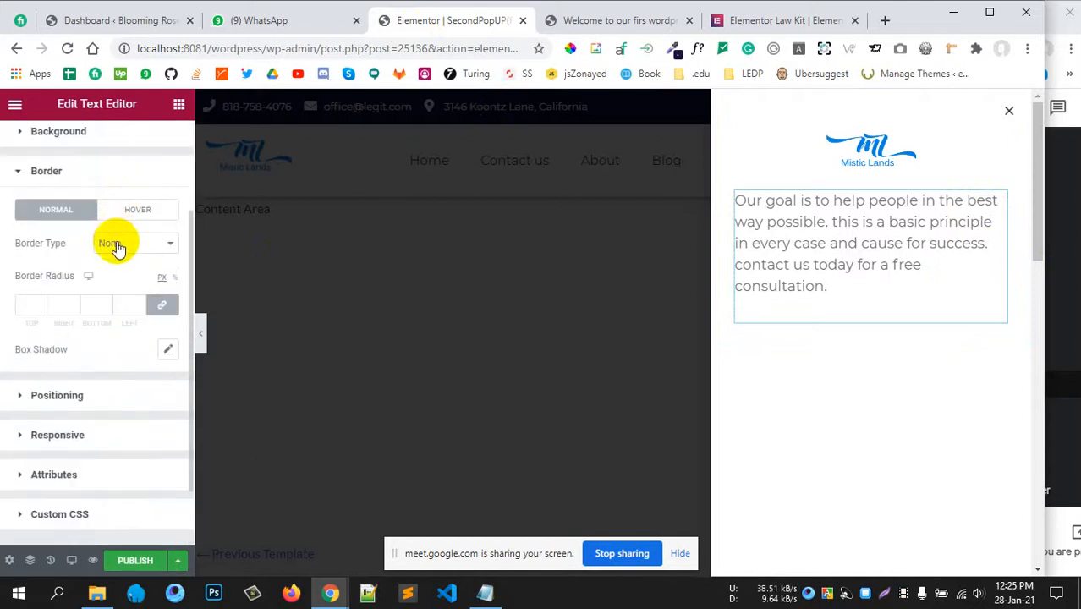
{"action": "left_click", "coordinate": [117, 245]}
{"action": "left_click", "coordinate": [111, 267]}
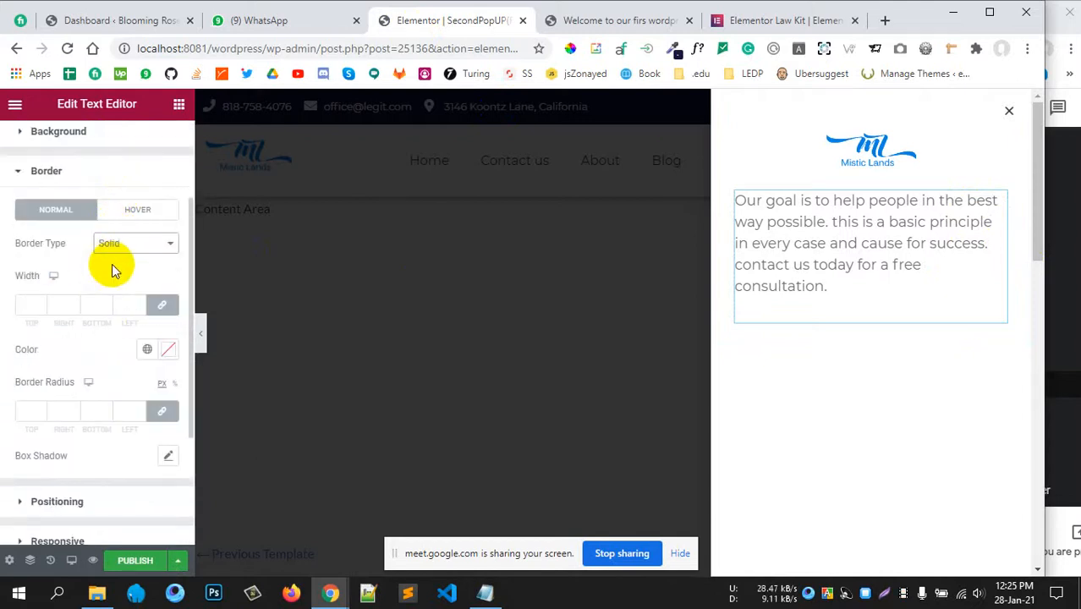
{"action": "left_click", "coordinate": [157, 306]}
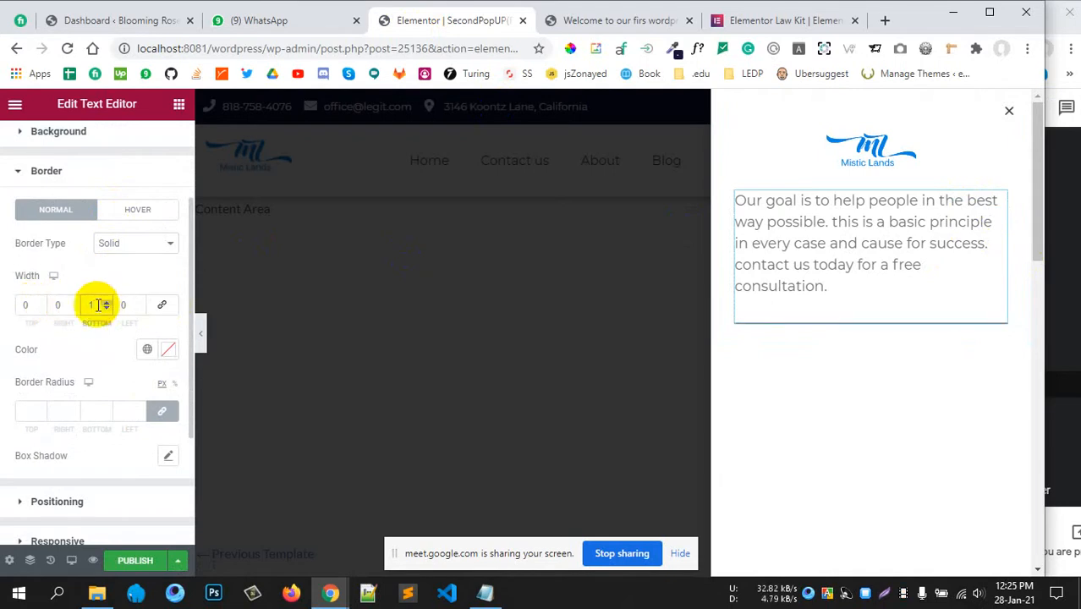
- Set the paragraph's bottom border color to a light gray
{"action": "left_click", "coordinate": [168, 350]}
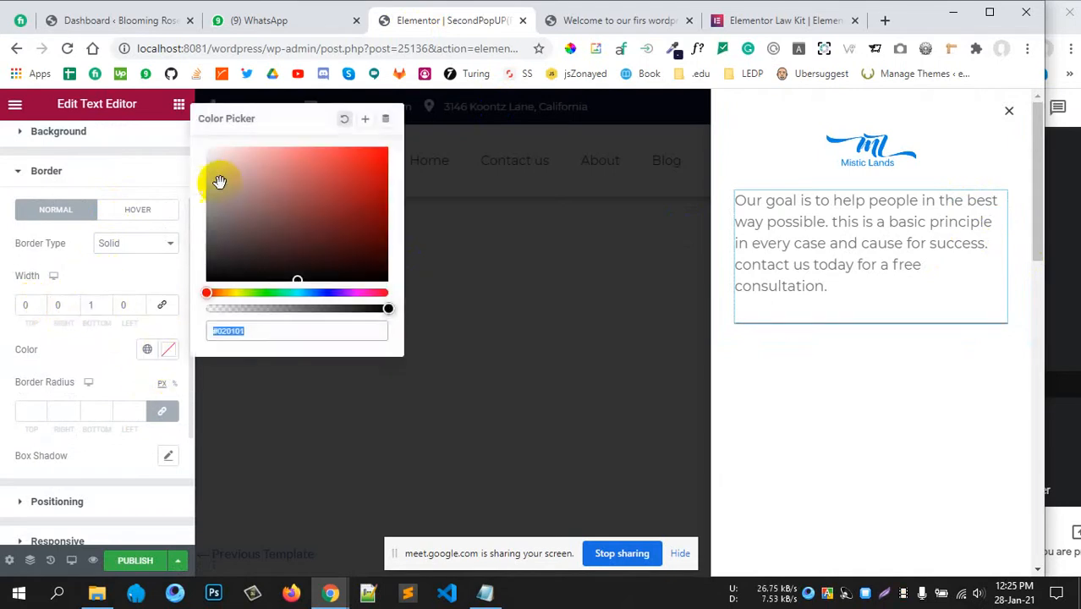
{"action": "left_click_drag", "start_coordinate": [217, 177], "coordinate": [197, 198]}
{"action": "left_click", "coordinate": [56, 256]}
{"action": "left_click", "coordinate": [764, 362]}
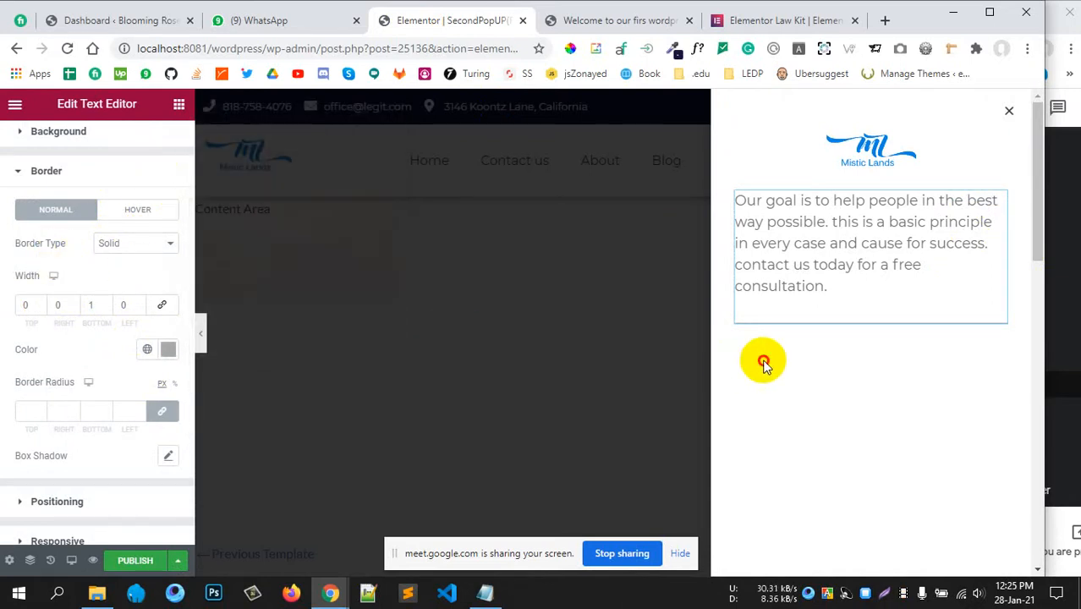
- Add a Nav Menu widget below the paragraph's border line and keep Primary Menu as its menu
{"action": "left_click", "coordinate": [566, 386]}
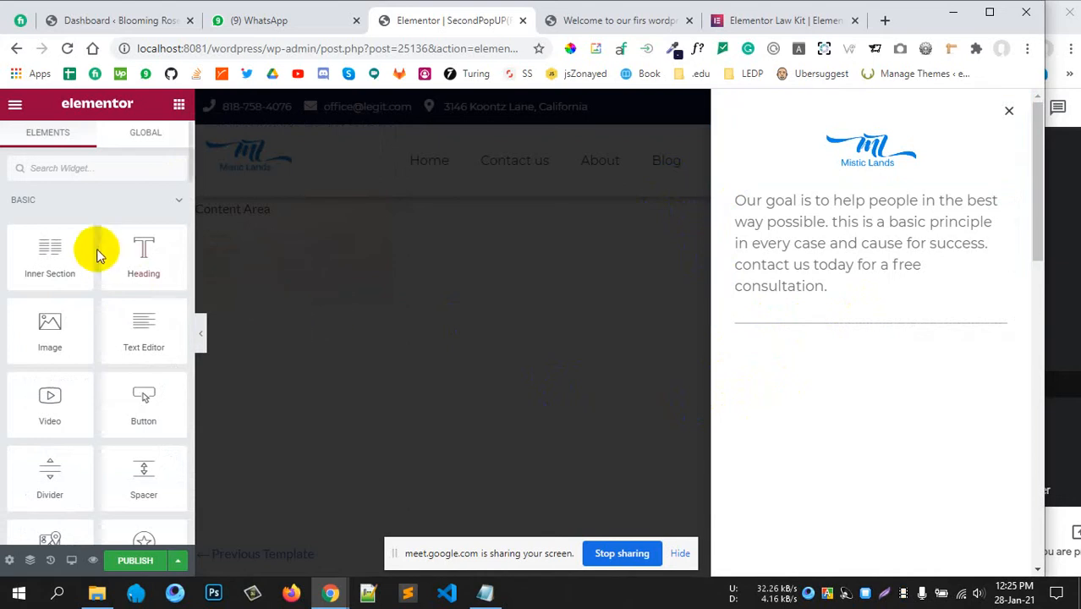
{"action": "left_click", "coordinate": [126, 168]}
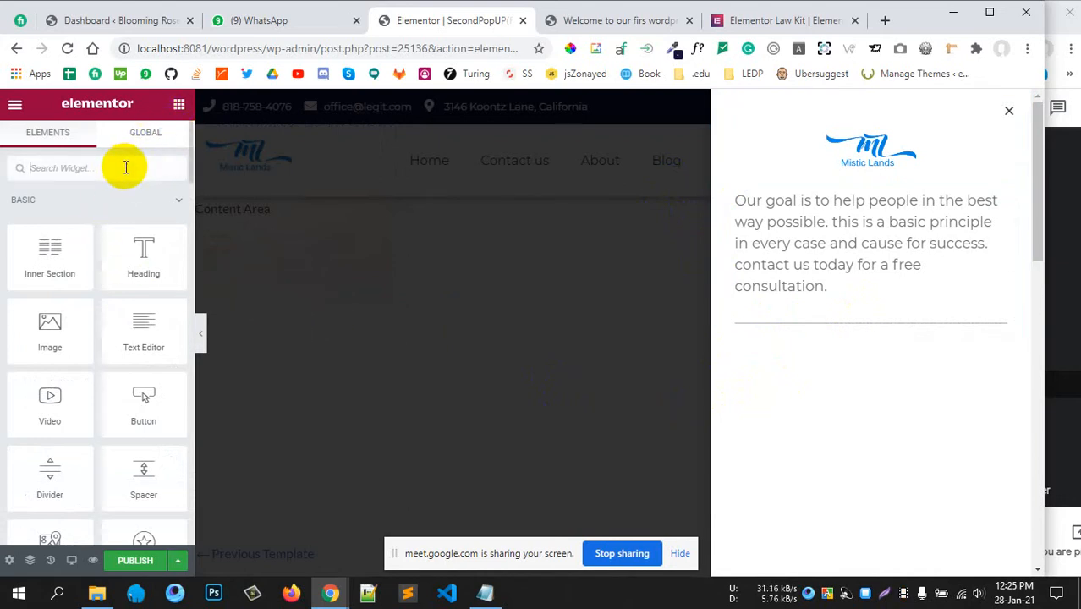
{"action": "type", "text": "menu"}
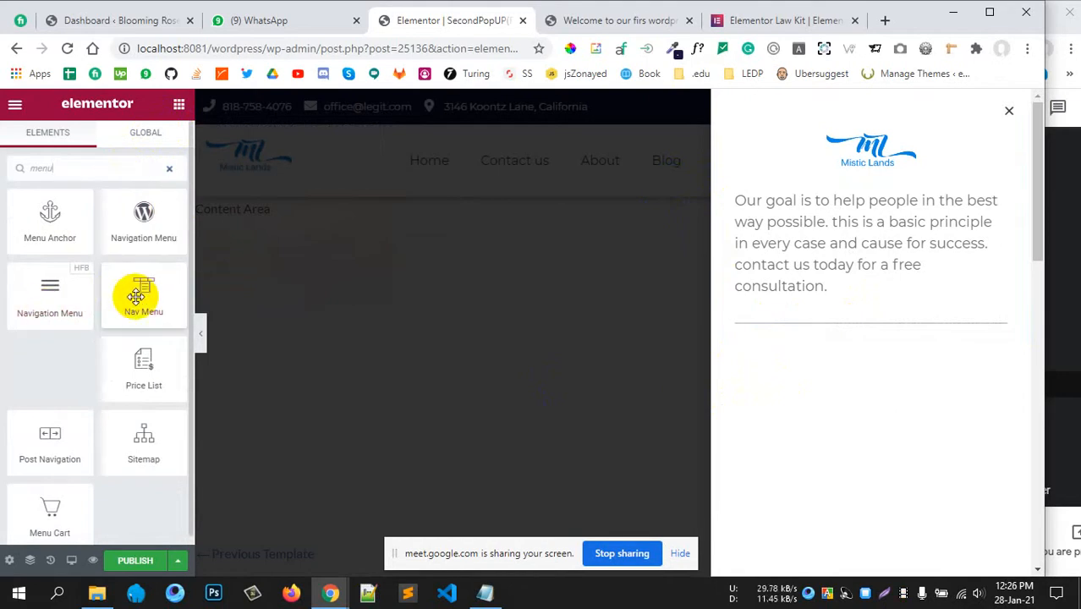
{"action": "left_click_drag", "start_coordinate": [138, 295], "coordinate": [826, 325]}
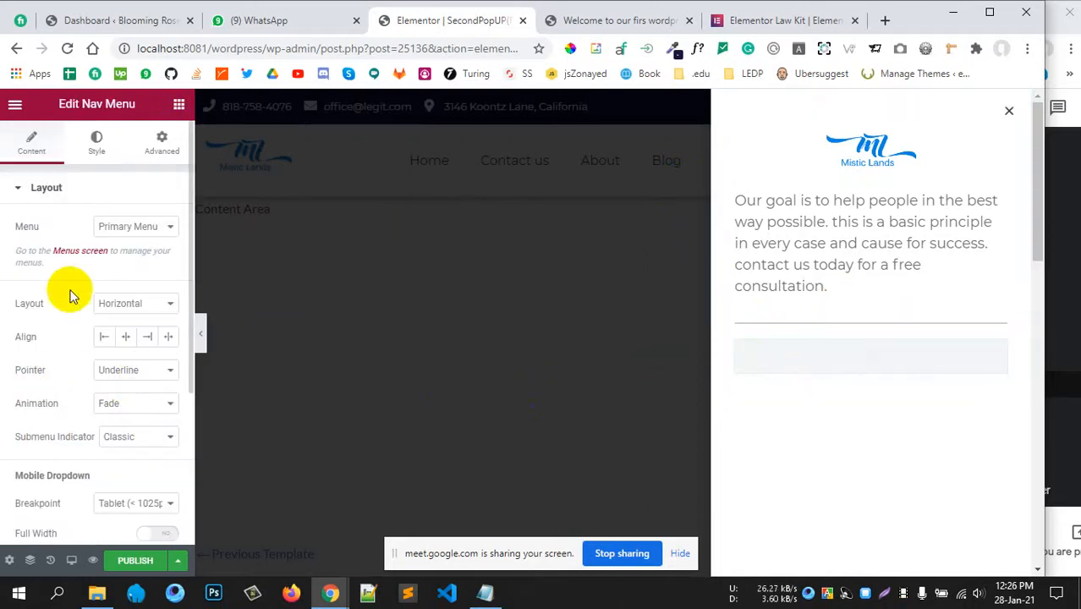
{"action": "left_click", "coordinate": [123, 226]}
{"action": "left_click", "coordinate": [118, 241]}
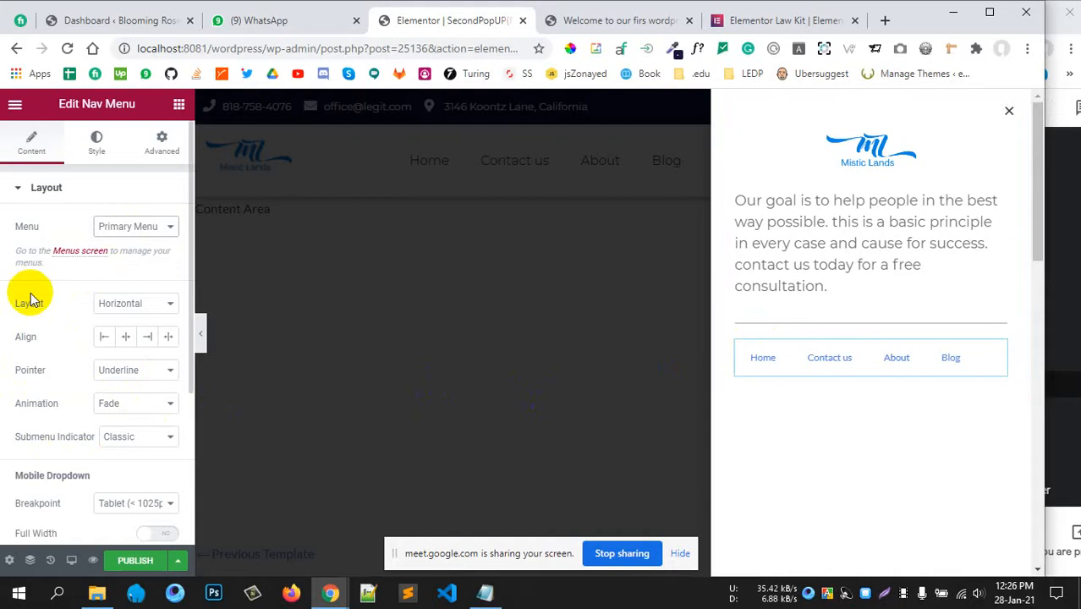
- Change the nav menu's layout to Vertical
{"action": "left_click", "coordinate": [141, 311]}
{"action": "left_click", "coordinate": [129, 329]}
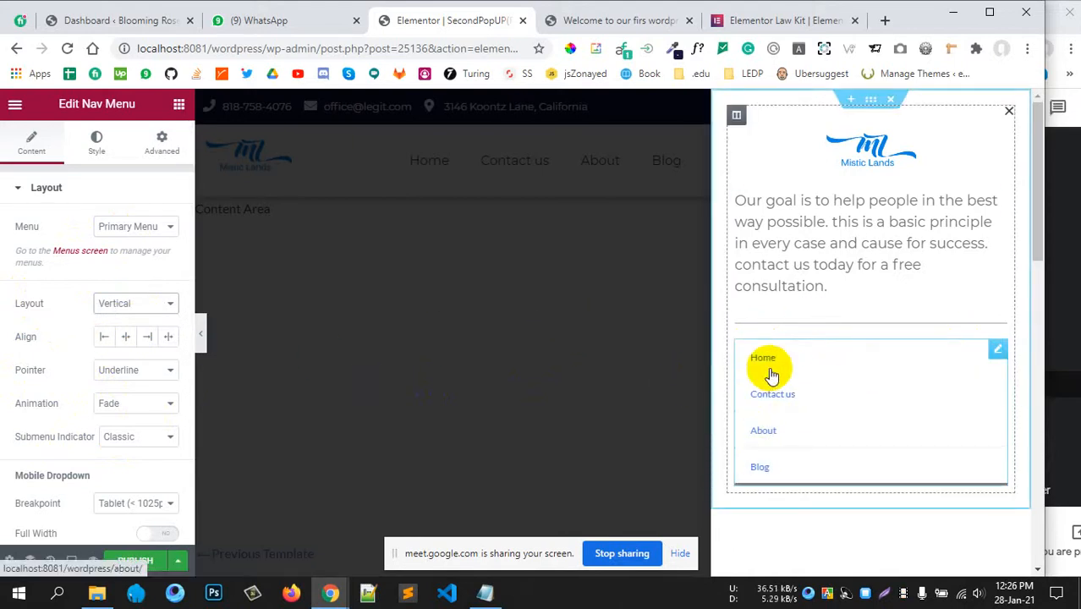
{"action": "scroll", "coordinate": [68, 278], "scroll_direction": "down", "scroll_amount": 3}
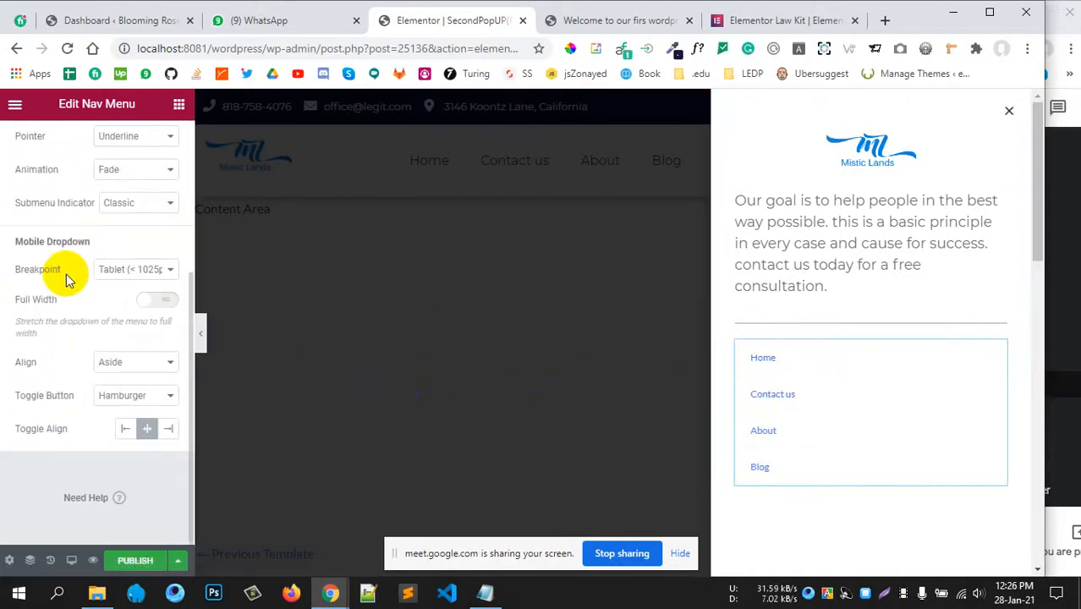
{"action": "scroll", "coordinate": [65, 273], "scroll_direction": "up", "scroll_amount": 3}
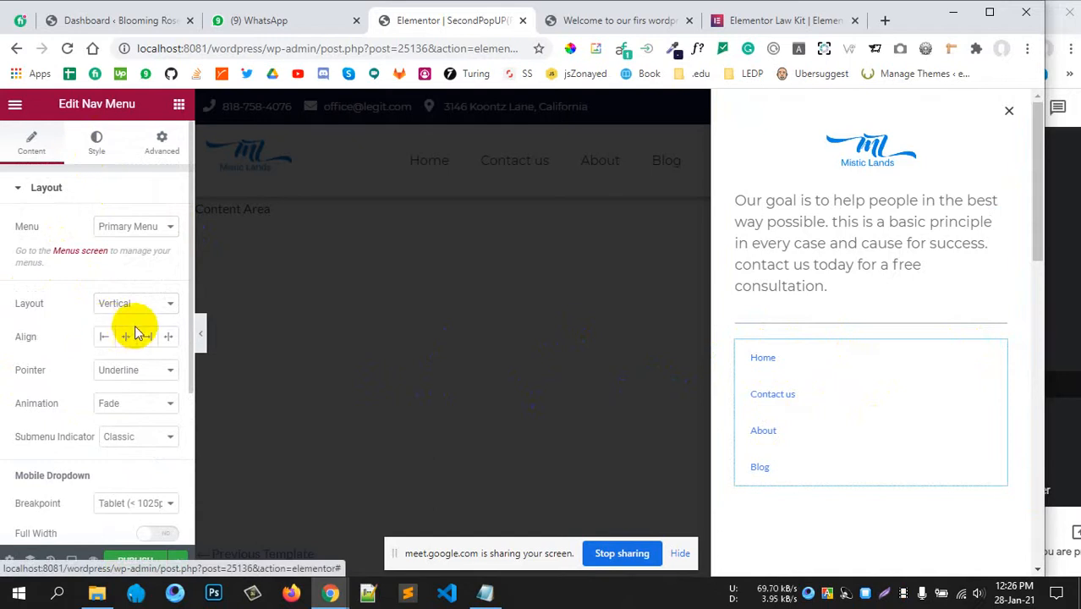
- Set the nav menu's pointer width to 0 in its main menu styling
{"action": "left_click", "coordinate": [97, 143]}
{"action": "left_click", "coordinate": [92, 259]}
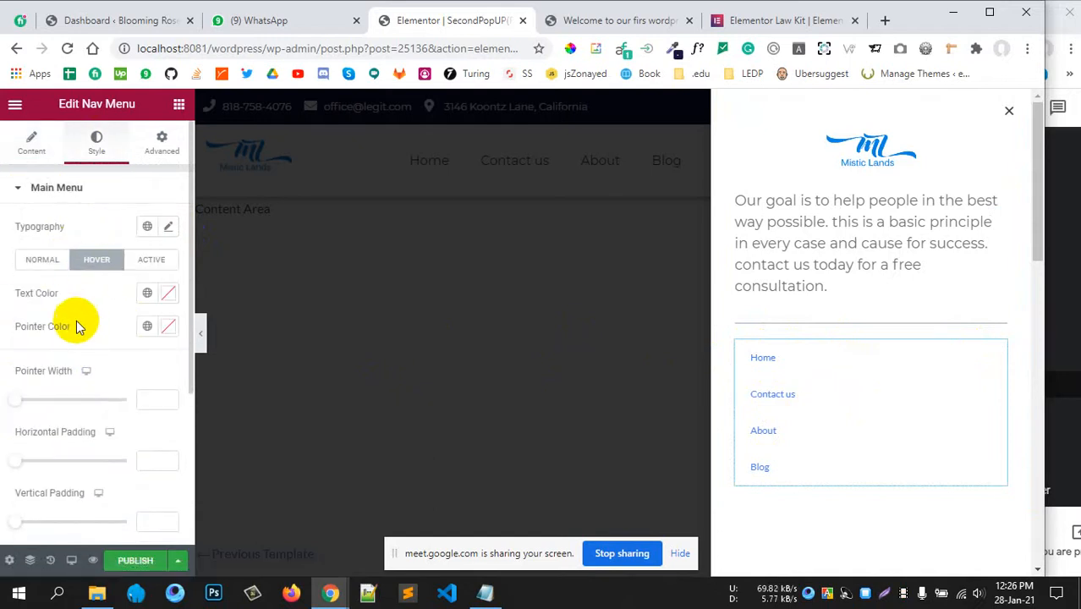
{"action": "scroll", "coordinate": [76, 322], "scroll_direction": "down", "scroll_amount": 2}
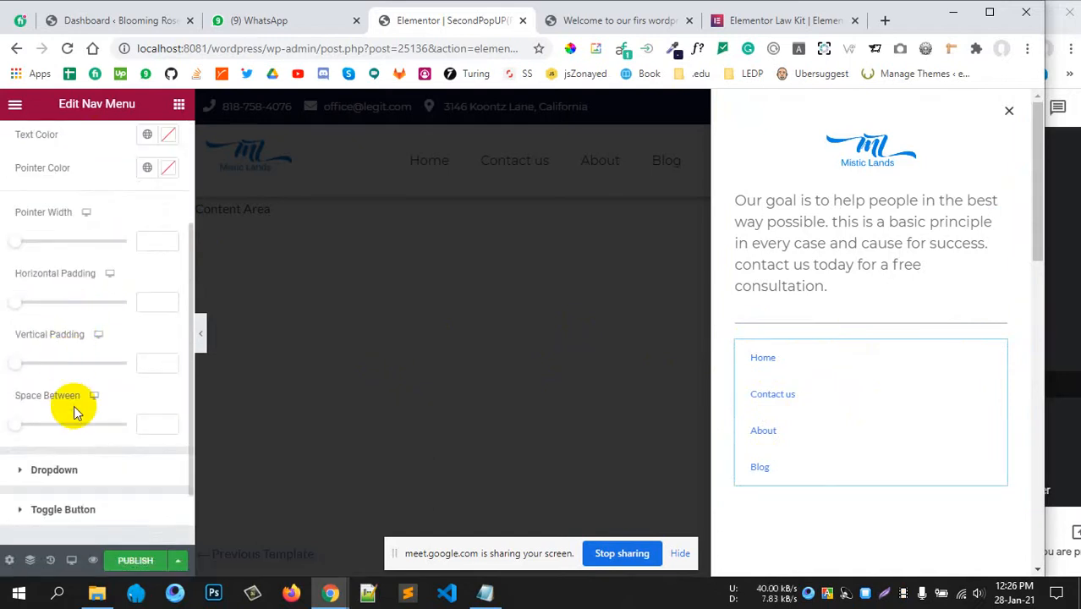
{"action": "scroll", "coordinate": [80, 374], "scroll_direction": "up", "scroll_amount": 2}
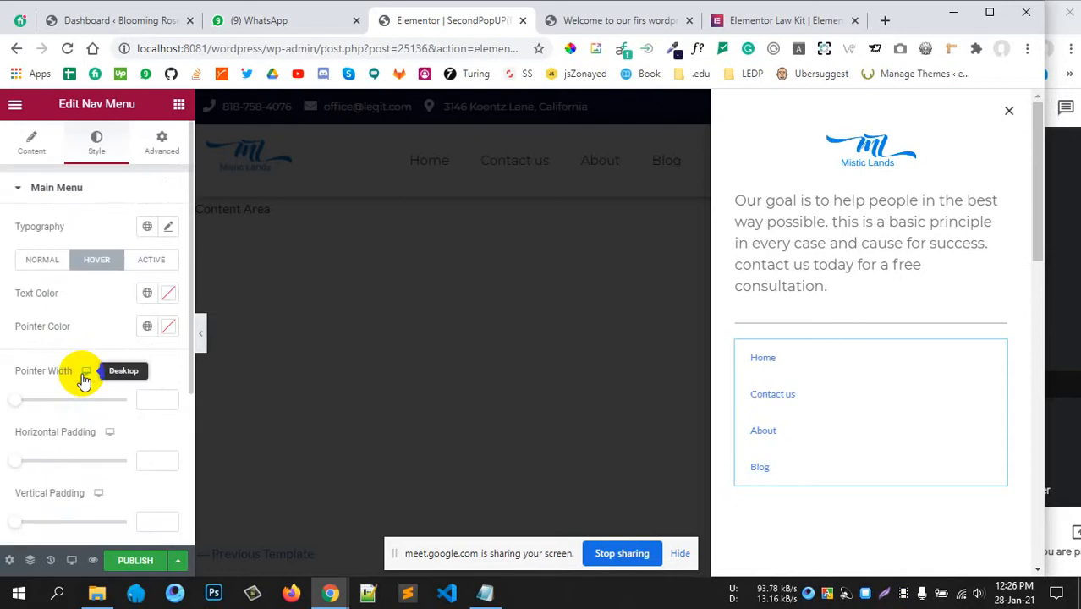
{"action": "scroll", "coordinate": [82, 378], "scroll_direction": "down", "scroll_amount": 1}
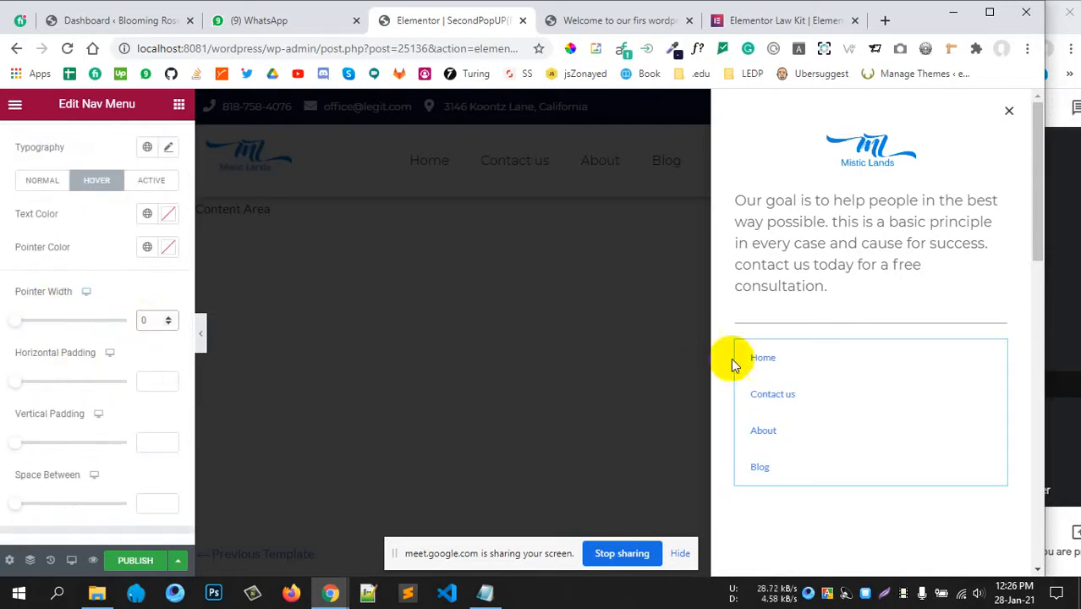
- Set the nav menu's hover text color to a dark red
{"action": "left_click", "coordinate": [168, 215]}
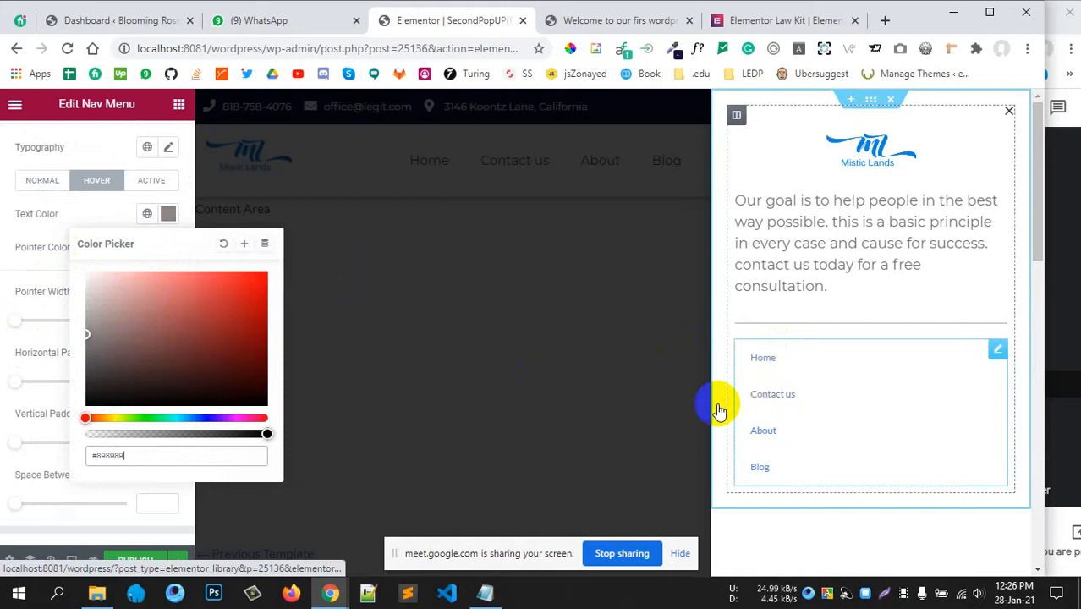
{"action": "mouse_move", "coordinate": [123, 332]}
{"action": "left_mouse_down"}
{"action": "mouse_move", "coordinate": [269, 349]}
{"action": "mouse_move", "coordinate": [261, 373]}
{"action": "mouse_move", "coordinate": [268, 339]}
{"action": "left_mouse_up"}
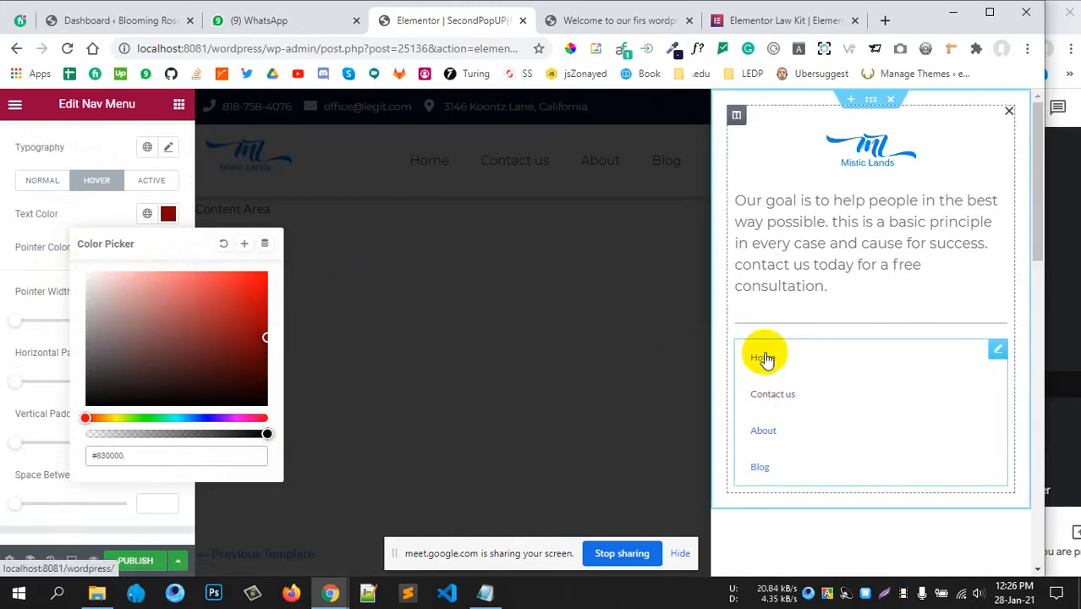
{"action": "left_click", "coordinate": [21, 243]}
- Set the nav menu's hover pointer color to bright red #FF1212
{"action": "left_click", "coordinate": [168, 247]}
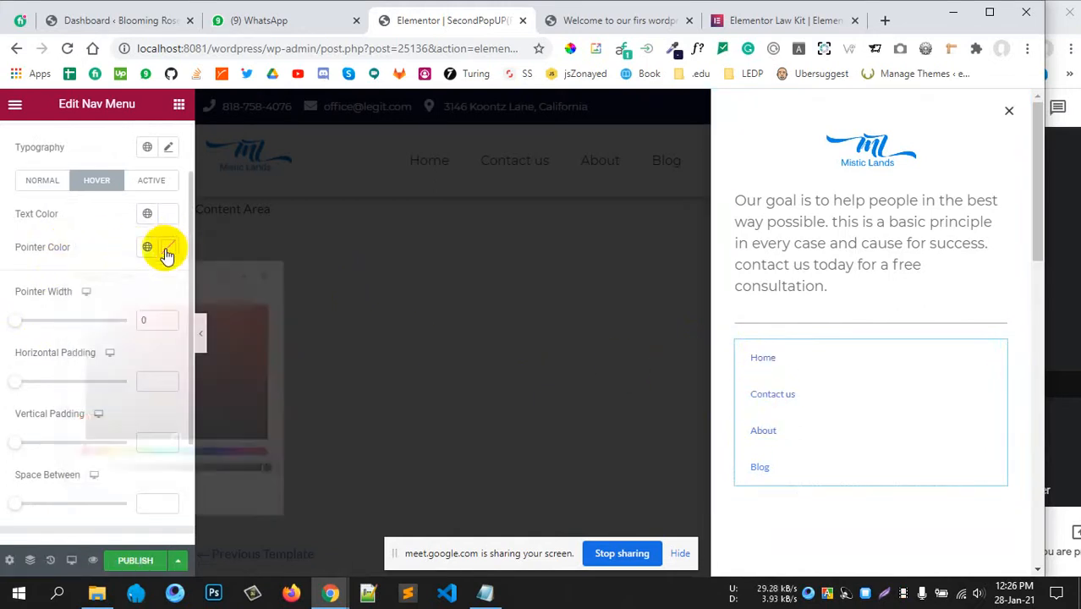
{"action": "left_click_drag", "start_coordinate": [119, 328], "coordinate": [81, 382]}
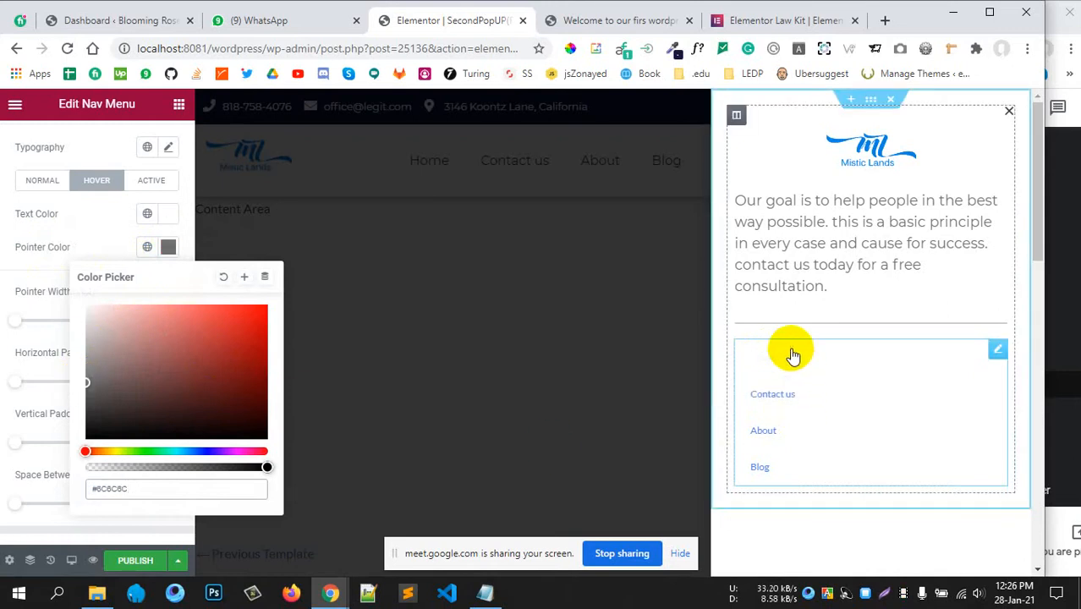
{"action": "left_click_drag", "start_coordinate": [152, 341], "coordinate": [305, 381]}
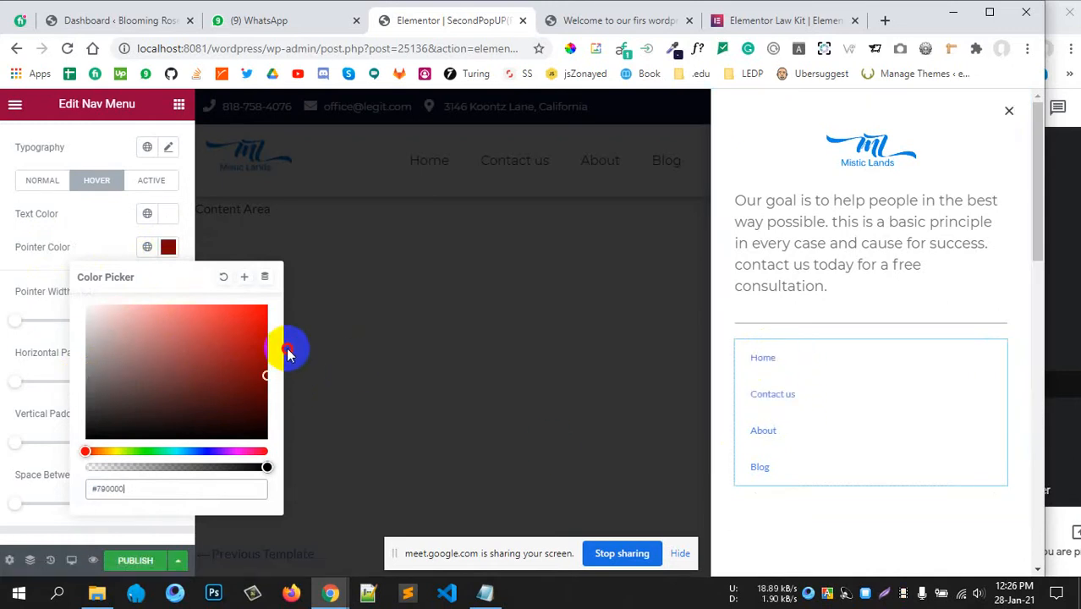
{"action": "mouse_move", "coordinate": [200, 357]}
{"action": "left_mouse_down"}
{"action": "mouse_move", "coordinate": [245, 343]}
{"action": "mouse_move", "coordinate": [257, 289]}
{"action": "left_mouse_up"}
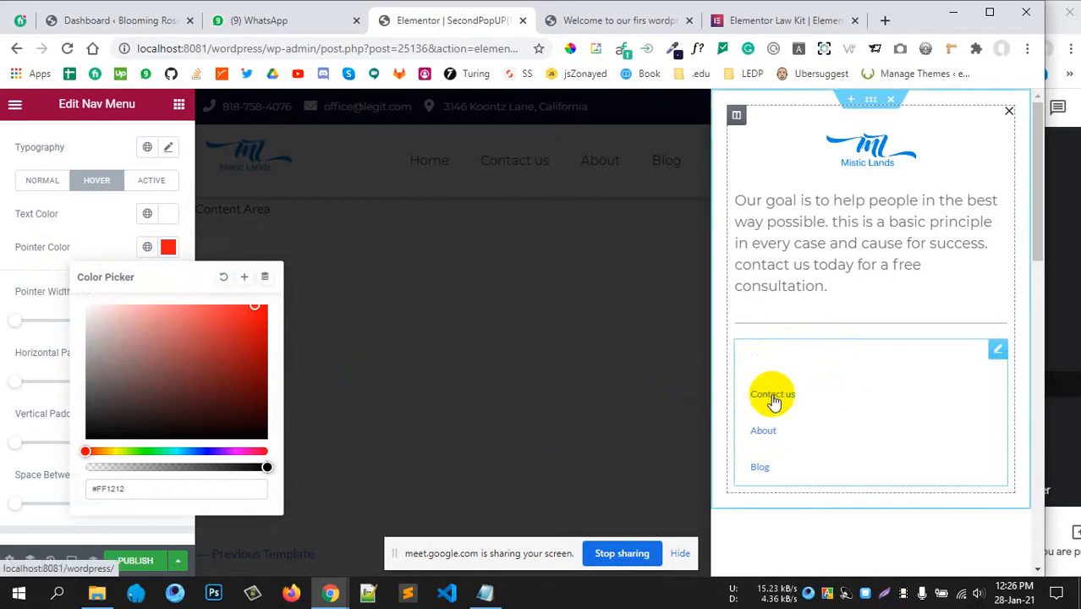
- Change the menu items' hover text color to dark red #6E0000
{"action": "left_click", "coordinate": [75, 228]}
{"action": "left_click", "coordinate": [169, 213]}
{"action": "mouse_move", "coordinate": [192, 333]}
{"action": "left_mouse_down"}
{"action": "mouse_move", "coordinate": [267, 313]}
{"action": "mouse_move", "coordinate": [269, 347]}
{"action": "left_mouse_up"}
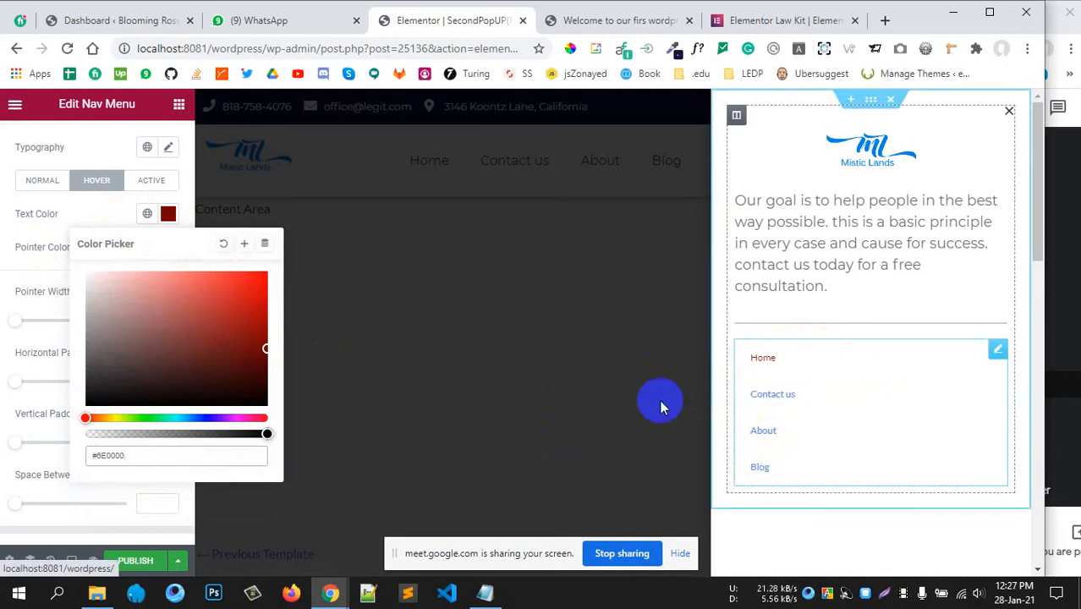
{"action": "left_click", "coordinate": [89, 355]}
- Set the main menu's typography font family to Montserrat
{"action": "scroll", "coordinate": [161, 324], "scroll_direction": "down", "scroll_amount": 2}
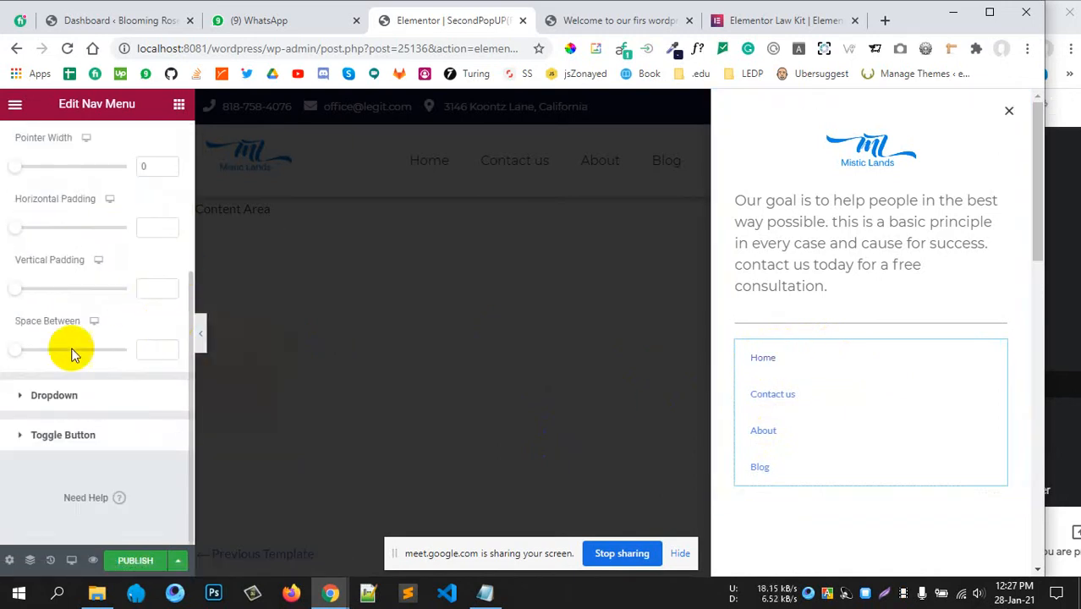
{"action": "scroll", "coordinate": [93, 237], "scroll_direction": "up", "scroll_amount": 3}
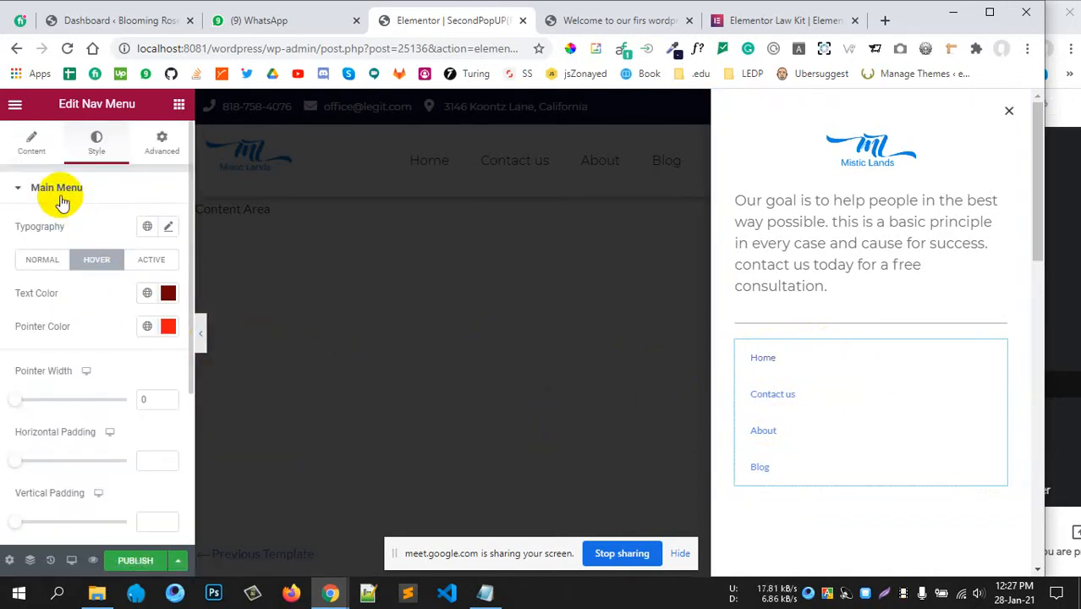
{"action": "left_click", "coordinate": [167, 230]}
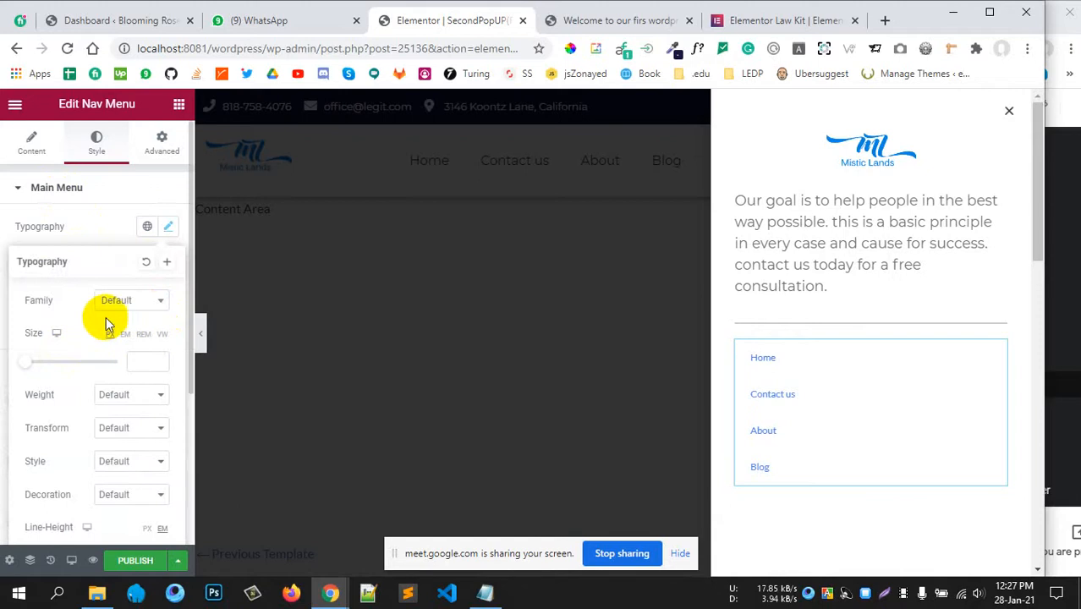
{"action": "left_click", "coordinate": [123, 303]}
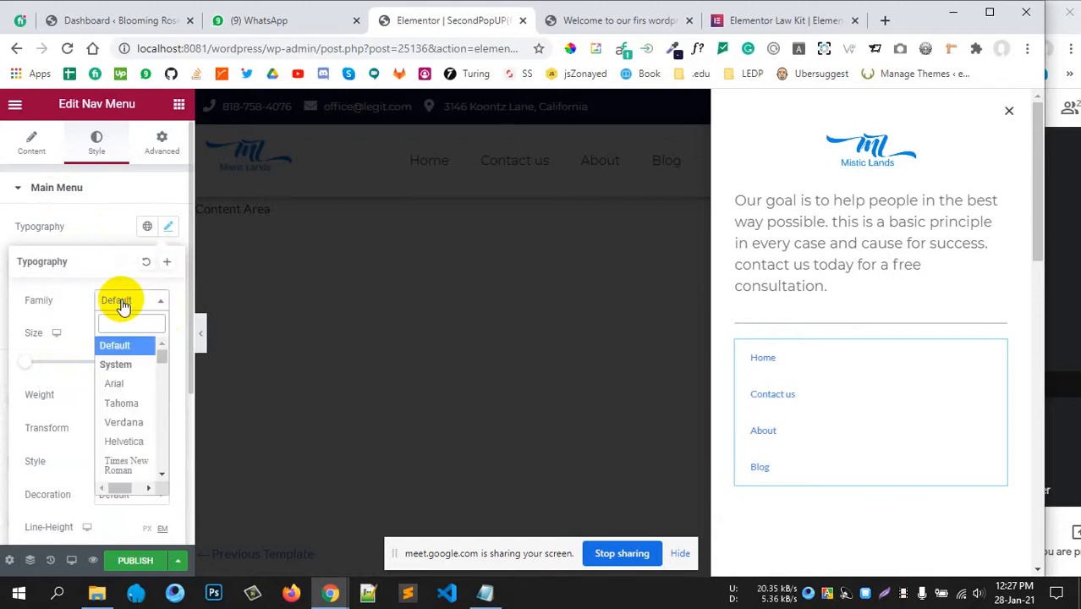
{"action": "type", "text": "mont"}
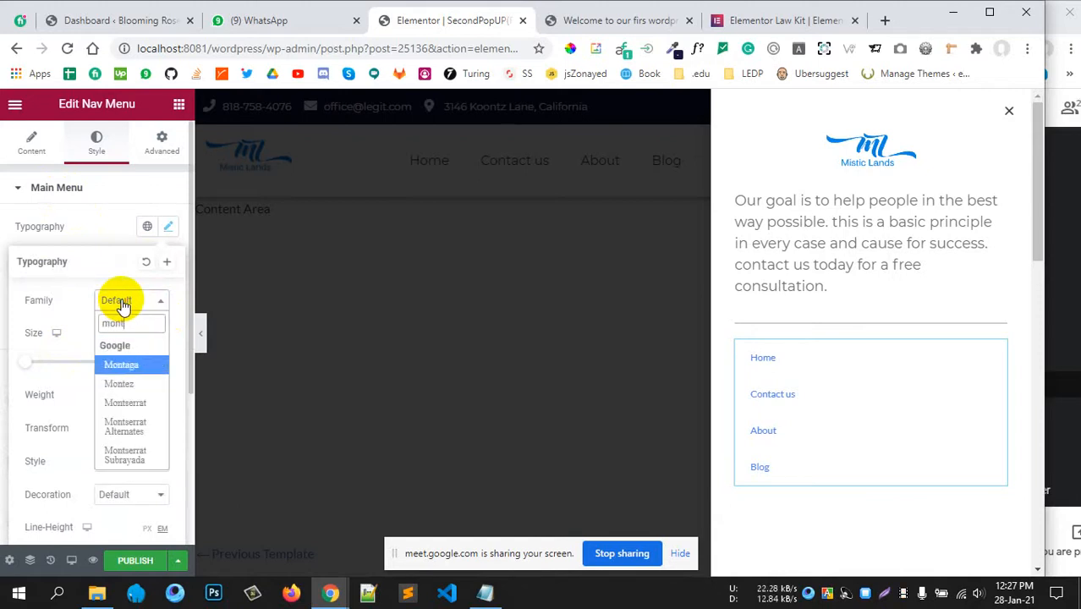
{"action": "left_click", "coordinate": [112, 404]}
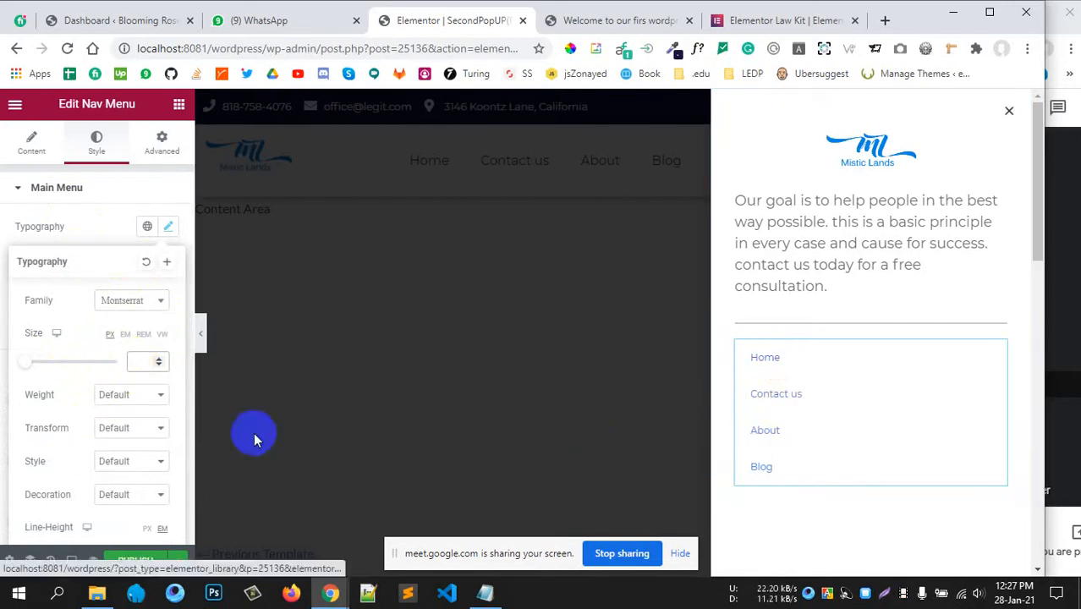
- Reduce the main menu's typography line height to 0.4 em, keeping the default weight
{"action": "left_click", "coordinate": [131, 397]}
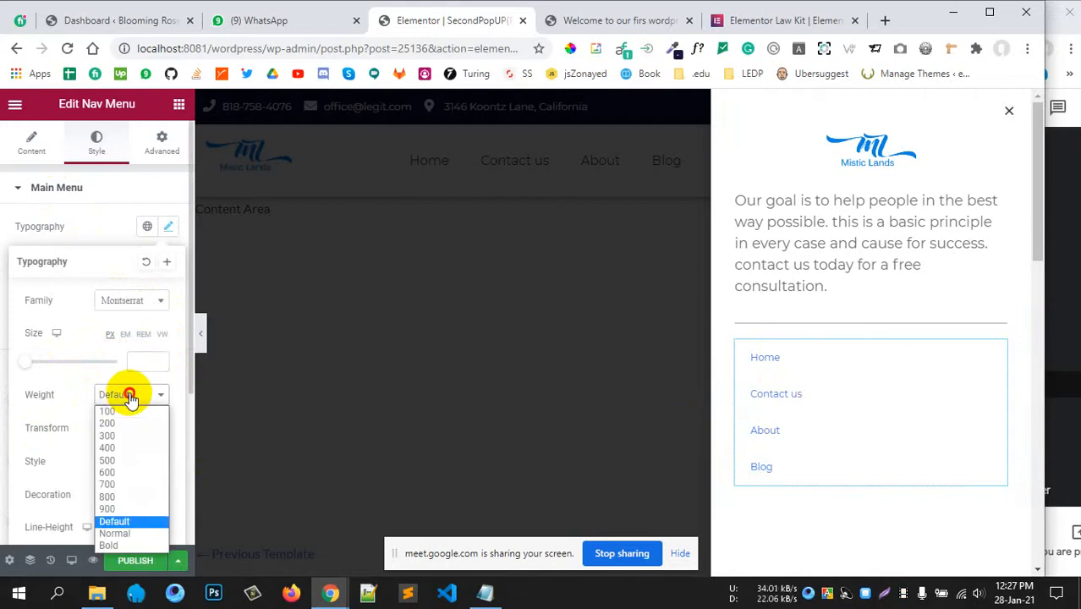
{"action": "left_click", "coordinate": [129, 396]}
{"action": "scroll", "coordinate": [52, 417], "scroll_direction": "down", "scroll_amount": 2}
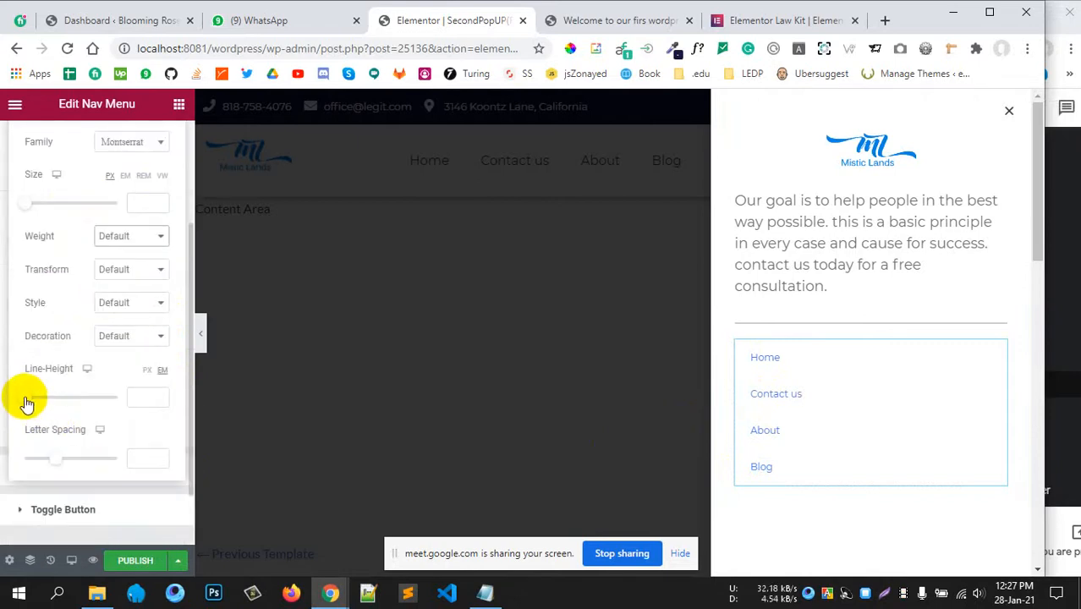
{"action": "left_click_drag", "start_coordinate": [28, 403], "coordinate": [28, 402]}
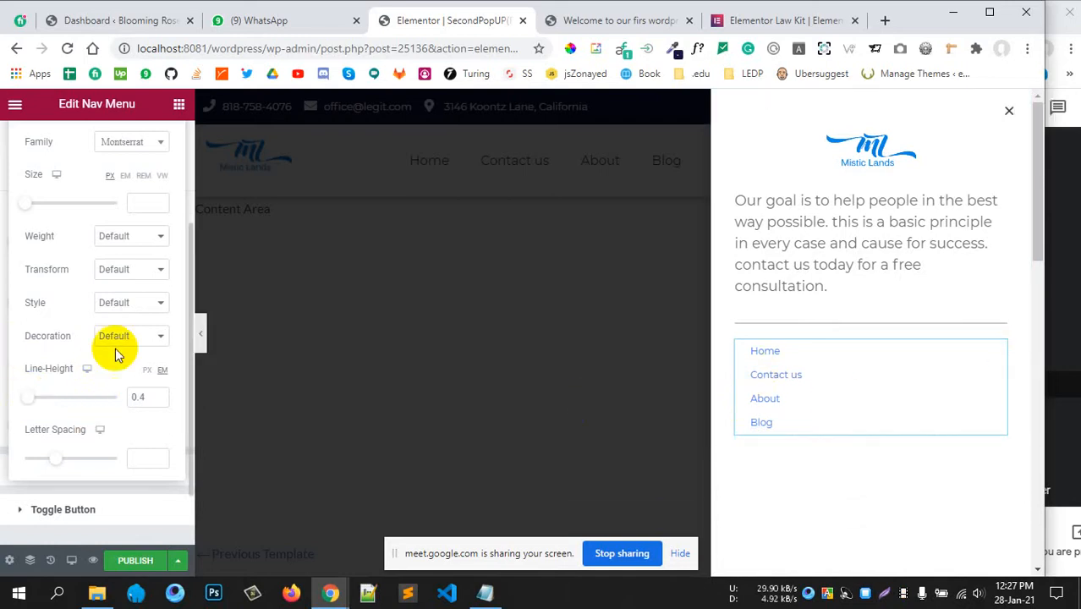
{"action": "left_click", "coordinate": [178, 105]}
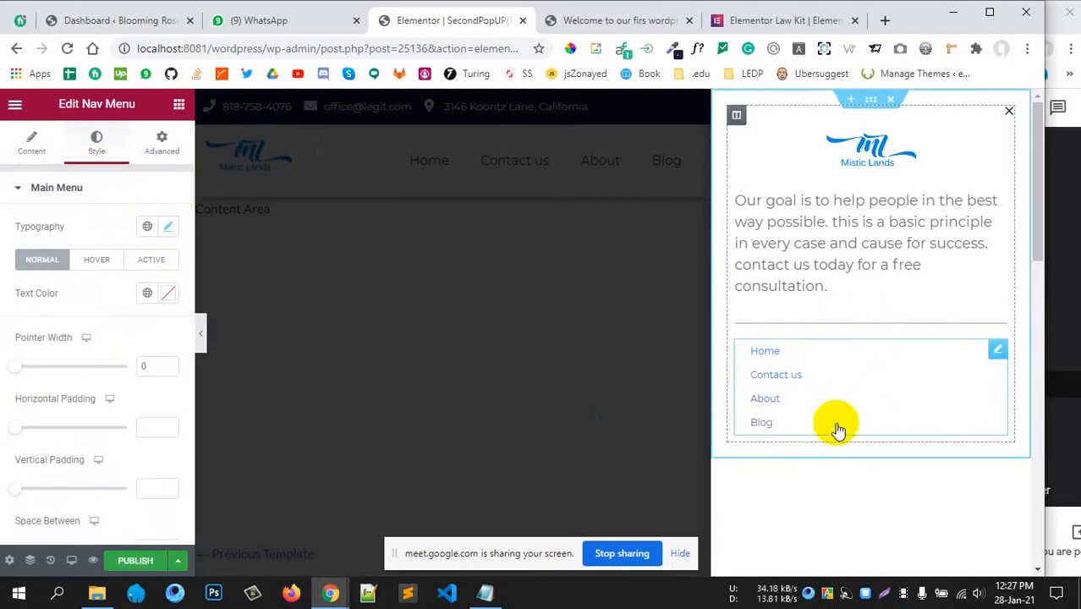
- Give the nav menu a solid border with width 1 on the bottom edge and 0 on the other edges
{"action": "left_click", "coordinate": [157, 145]}
{"action": "scroll", "coordinate": [91, 436], "scroll_direction": "down", "scroll_amount": 4}
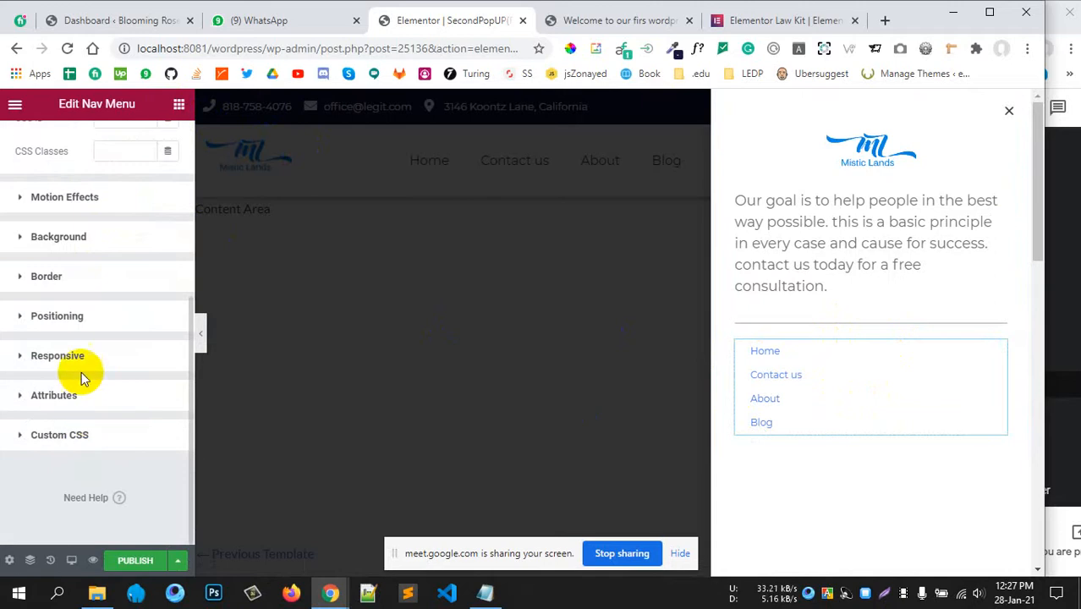
{"action": "left_click", "coordinate": [24, 278]}
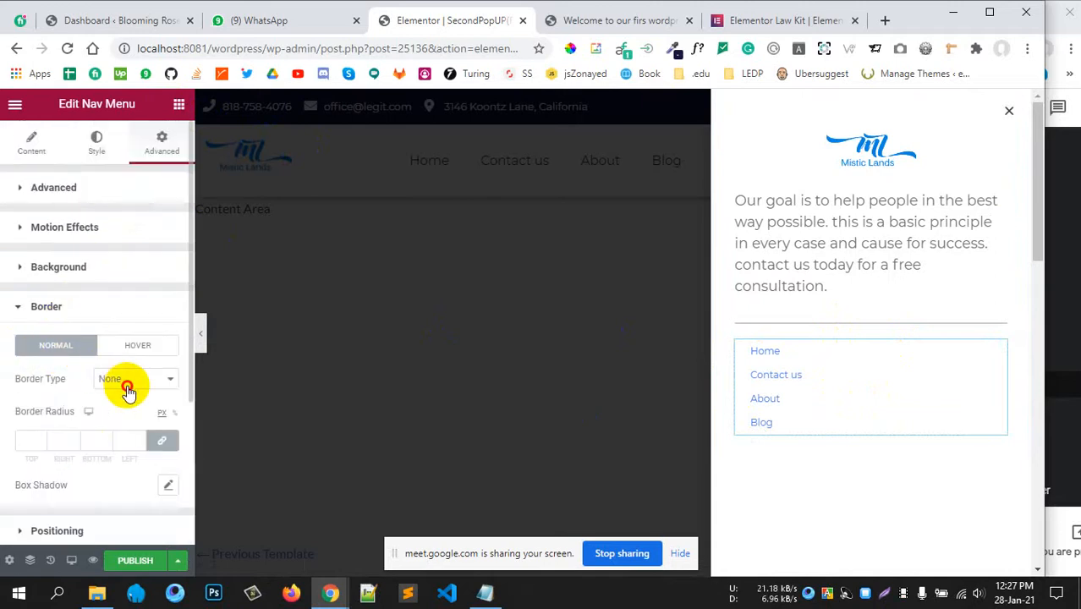
{"action": "left_click", "coordinate": [127, 387]}
{"action": "left_click", "coordinate": [110, 401]}
{"action": "scroll", "coordinate": [87, 379], "scroll_direction": "down", "scroll_amount": 2}
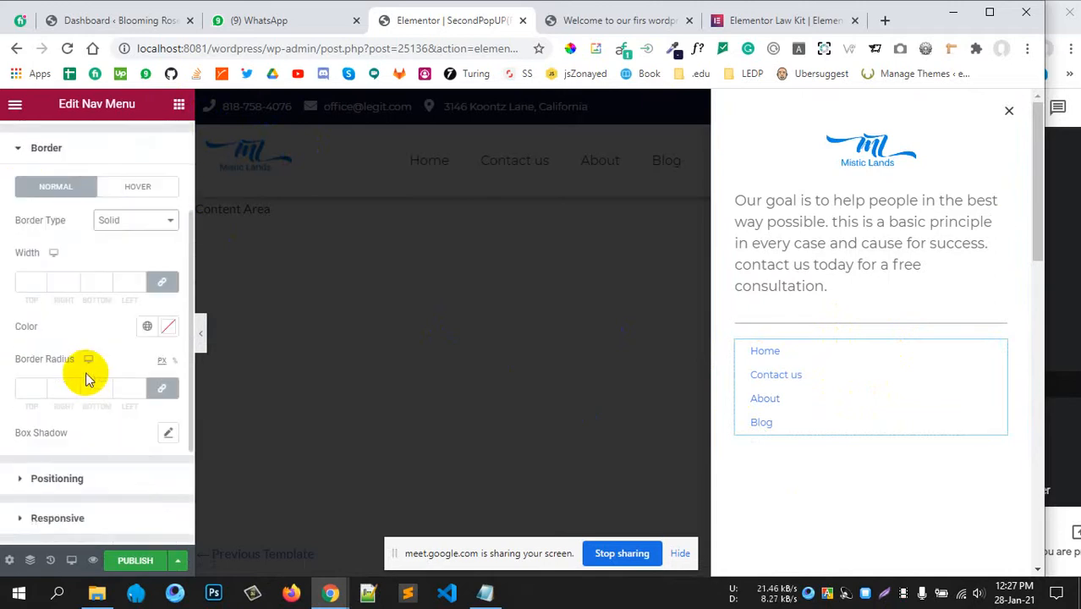
{"action": "left_click", "coordinate": [161, 285]}
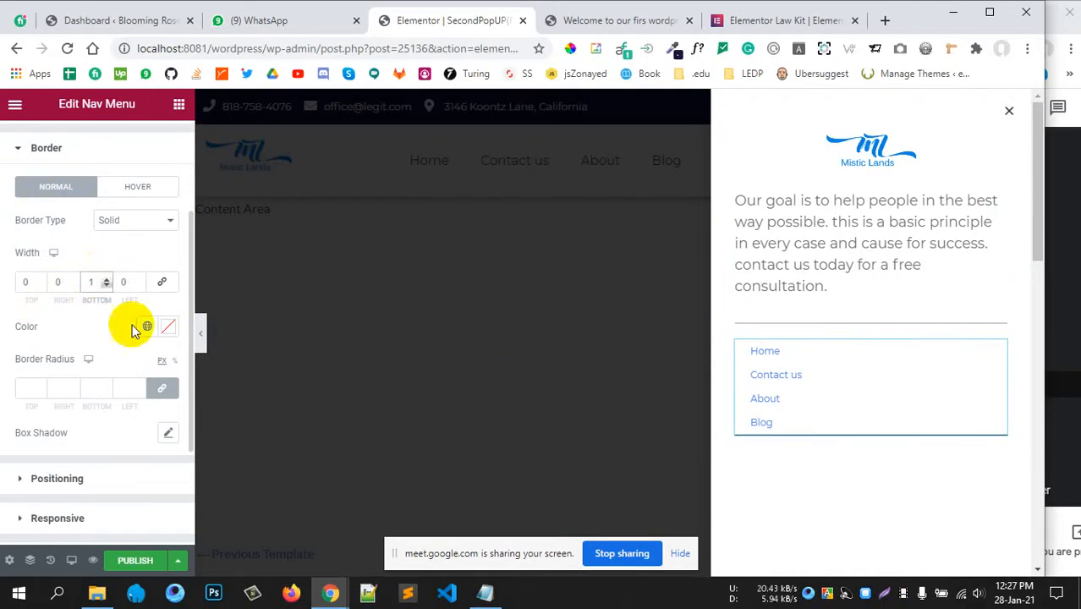
- Set the nav menu's bottom border color to gray
{"action": "left_click", "coordinate": [168, 326]}
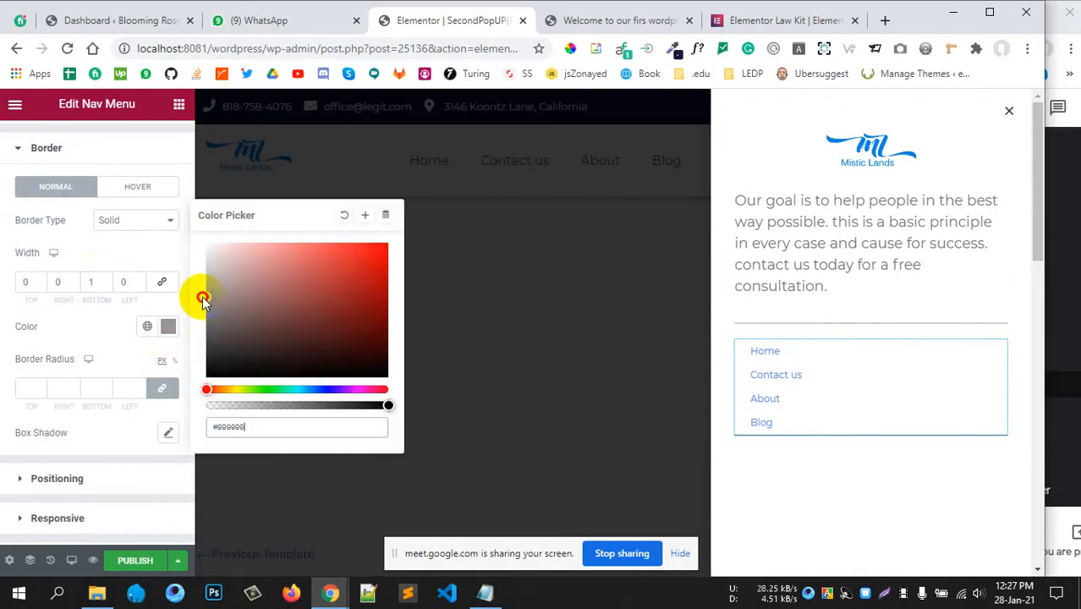
{"action": "left_click", "coordinate": [38, 365]}
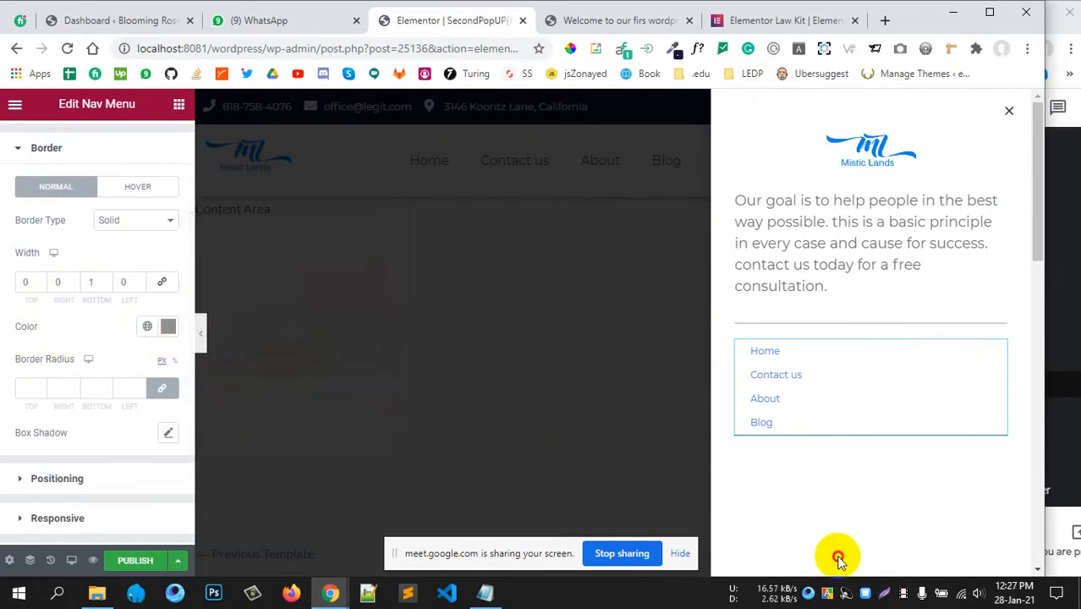
{"action": "left_click", "coordinate": [526, 410]}
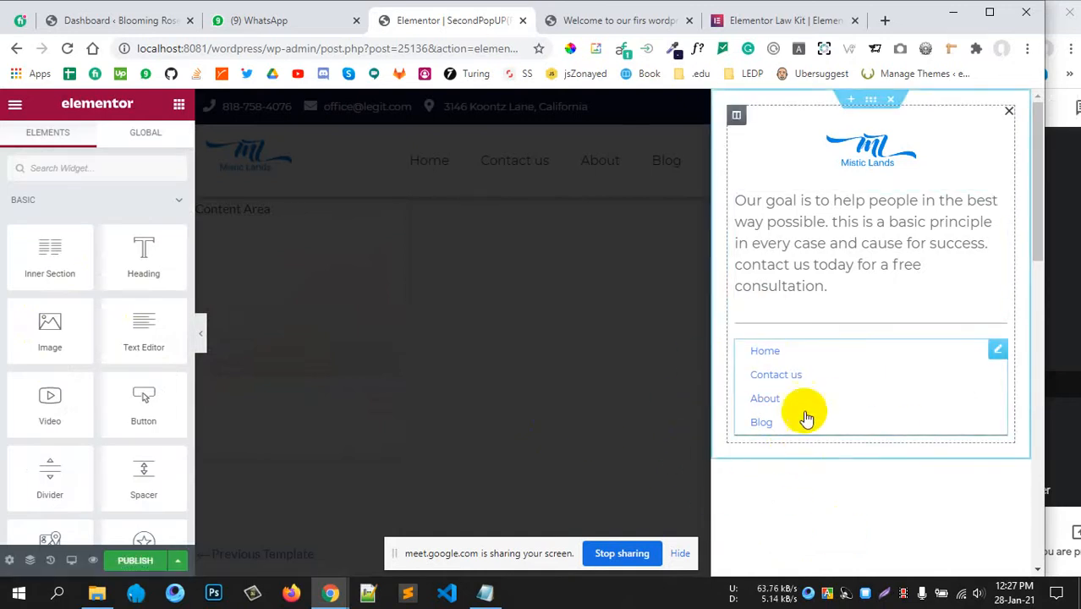
- Set the nav menu's margins to 0 and its padding to 19 px at the bottom and 0 on the other sides
{"action": "left_click", "coordinate": [996, 350]}
{"action": "left_click", "coordinate": [162, 254]}
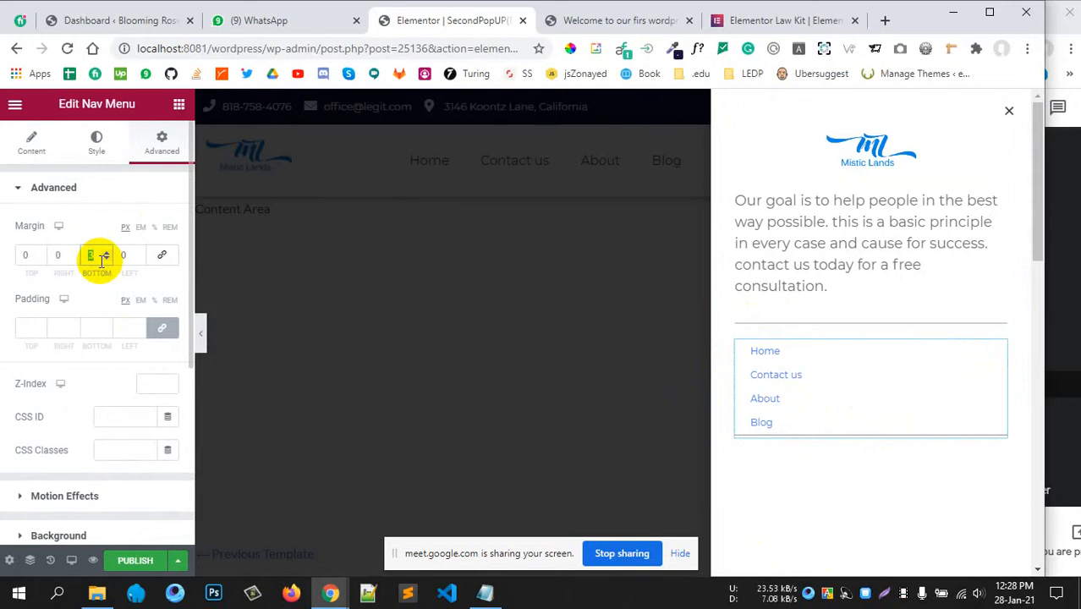
{"action": "left_click", "coordinate": [160, 328]}
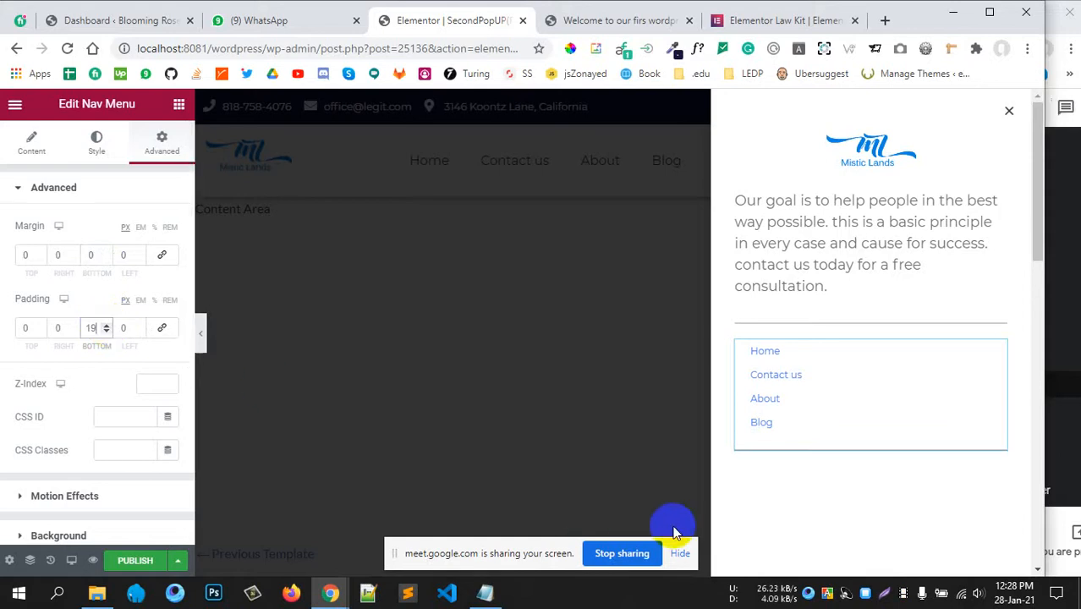
{"action": "left_click", "coordinate": [628, 478]}
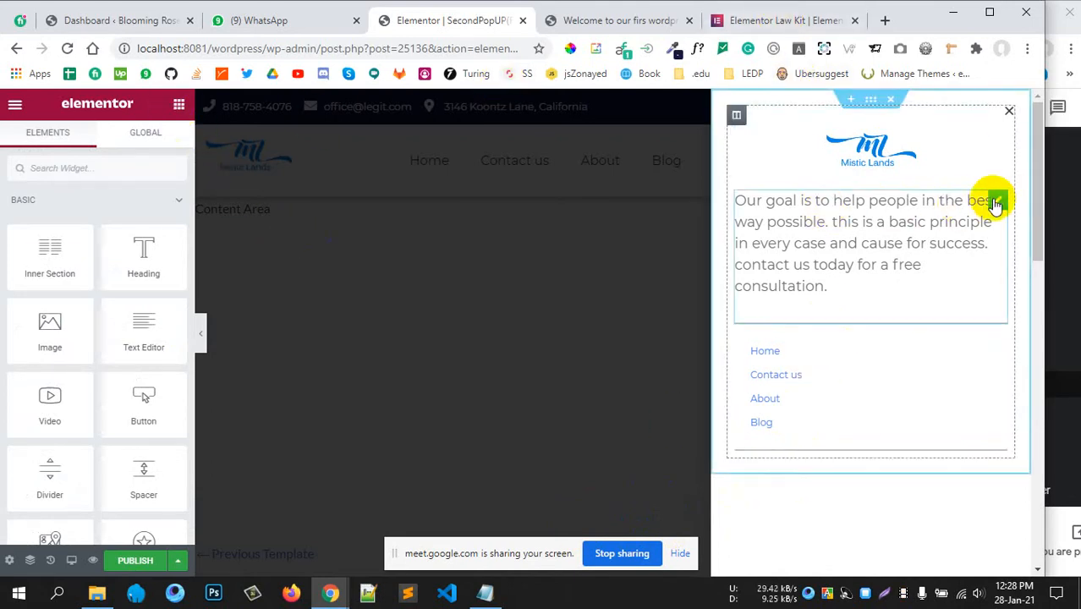
- Copy the goal paragraph's text widget and paste it below the nav menu in the same column
{"action": "right_click", "coordinate": [994, 204]}
{"action": "left_click", "coordinate": [953, 268]}
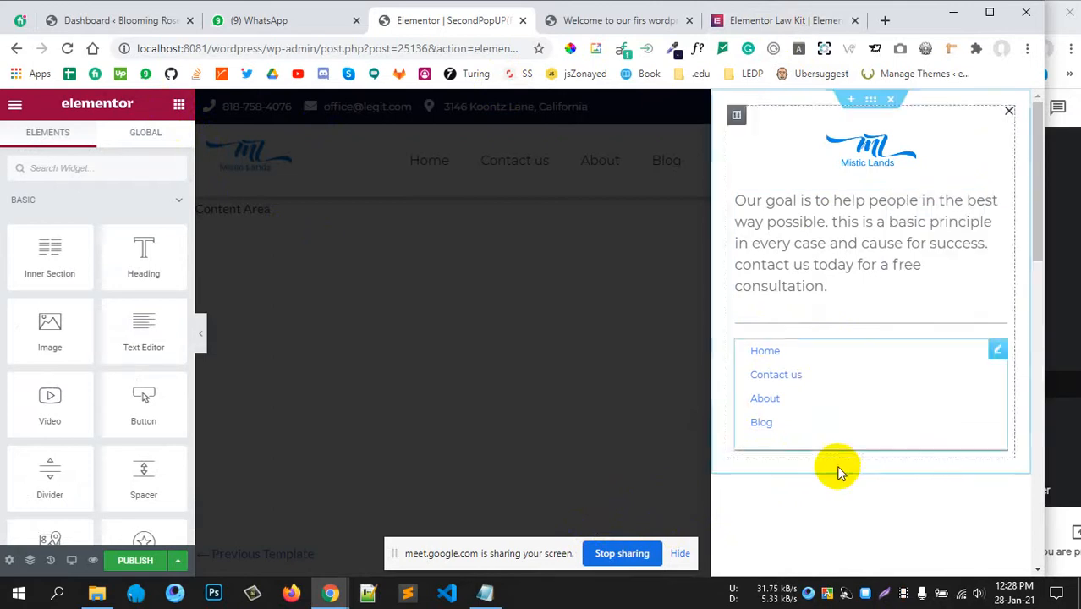
{"action": "right_click", "coordinate": [844, 454]}
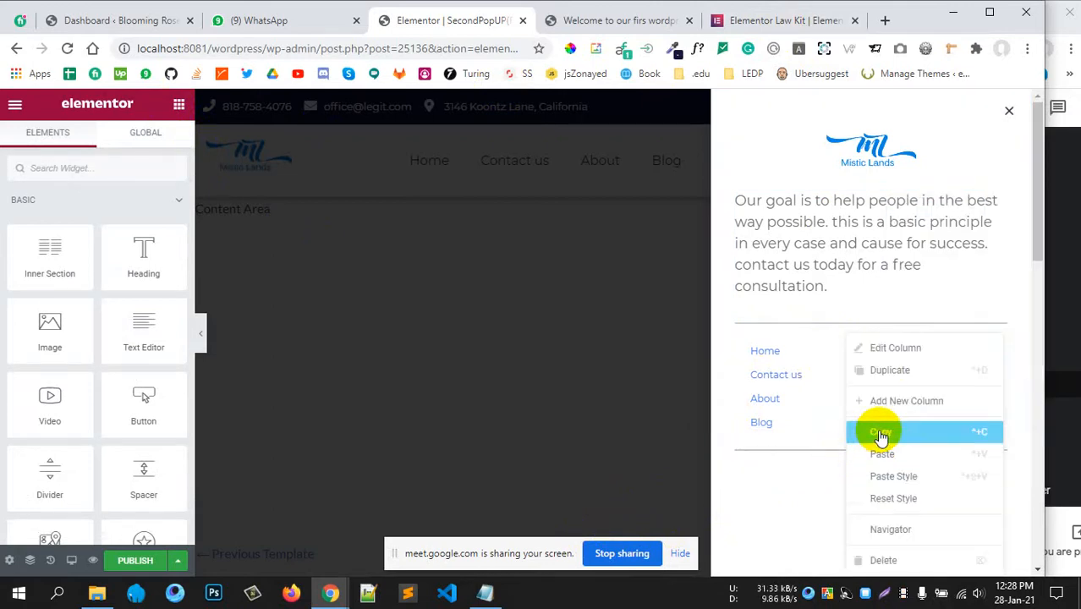
{"action": "left_click", "coordinate": [880, 454]}
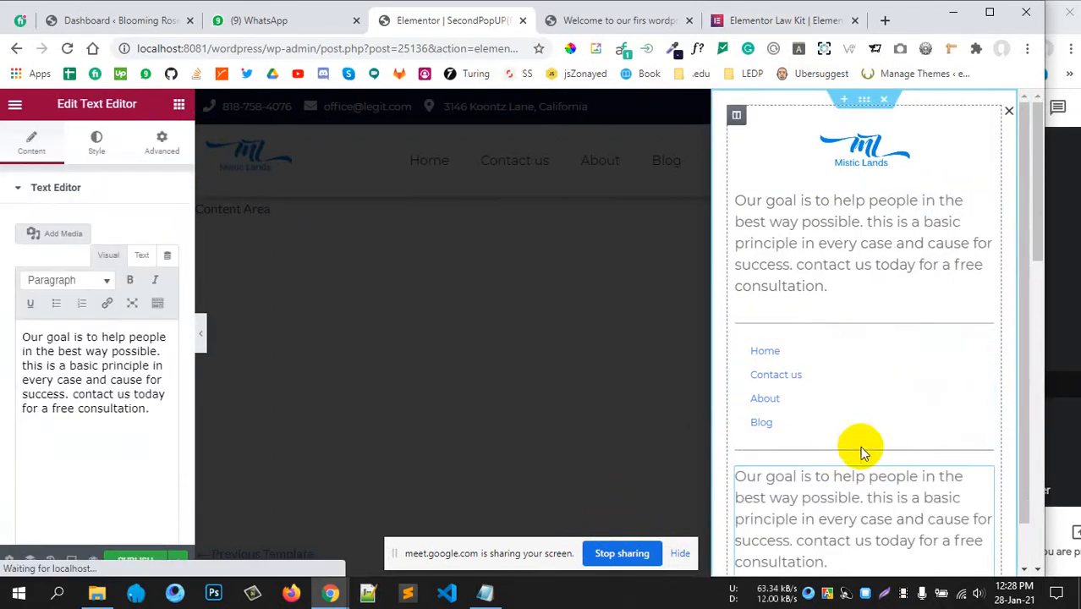
- Review the popup's layout from the logo down to the pasted paragraph
{"action": "scroll", "coordinate": [867, 433], "scroll_direction": "down", "scroll_amount": 1}
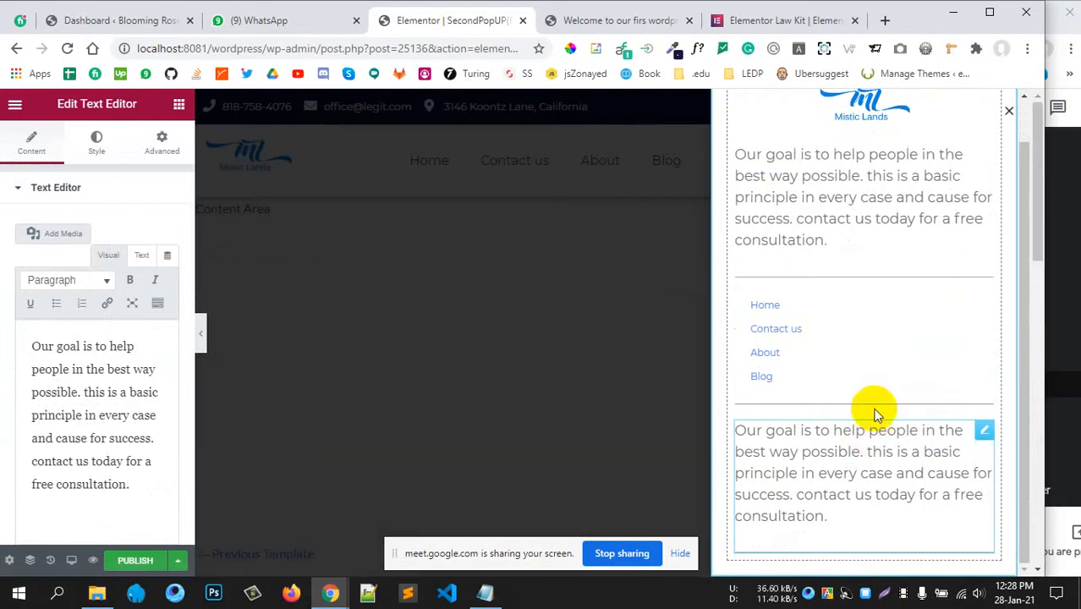
{"action": "scroll", "coordinate": [903, 286], "scroll_direction": "up", "scroll_amount": 1}
{"action": "scroll", "coordinate": [902, 284], "scroll_direction": "down", "scroll_amount": 1}
{"action": "scroll", "coordinate": [899, 355], "scroll_direction": "up", "scroll_amount": 1}
{"action": "scroll", "coordinate": [912, 330], "scroll_direction": "down", "scroll_amount": 1}
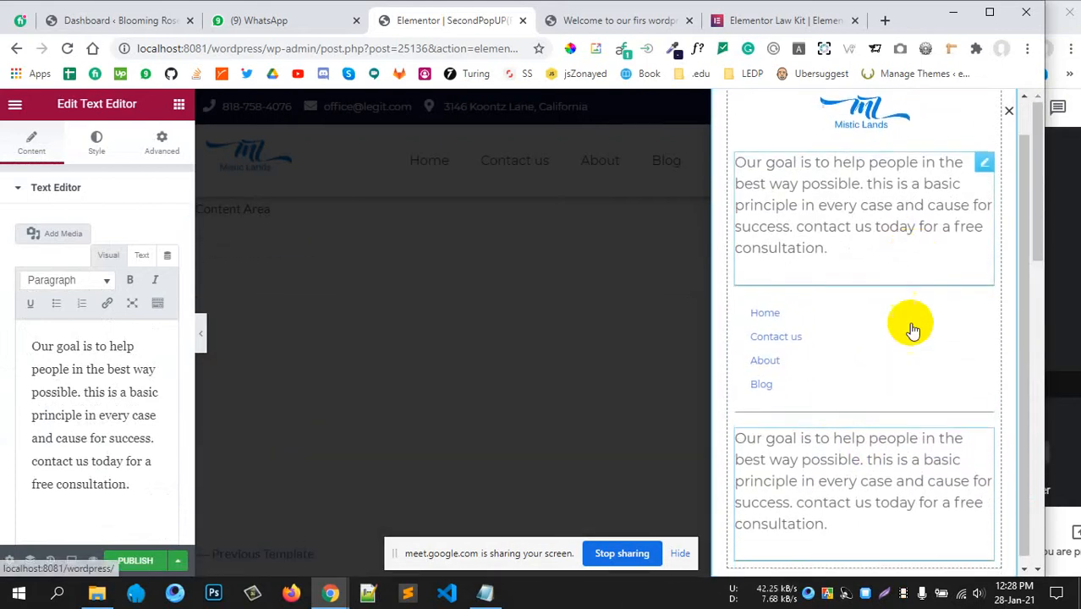
{"action": "scroll", "coordinate": [897, 389], "scroll_direction": "up", "scroll_amount": 1}
{"action": "scroll", "coordinate": [893, 399], "scroll_direction": "down", "scroll_amount": 1}
{"action": "scroll", "coordinate": [880, 378], "scroll_direction": "up", "scroll_amount": 1}
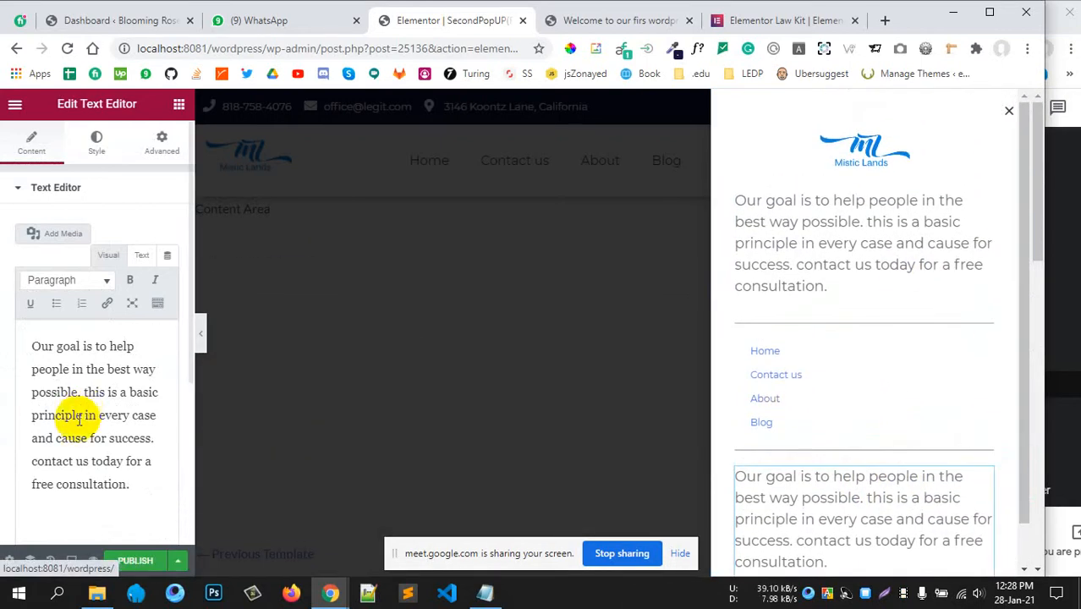
- Start publishing the popup and add a display condition that includes the Entire Site
{"action": "left_click", "coordinate": [135, 561]}
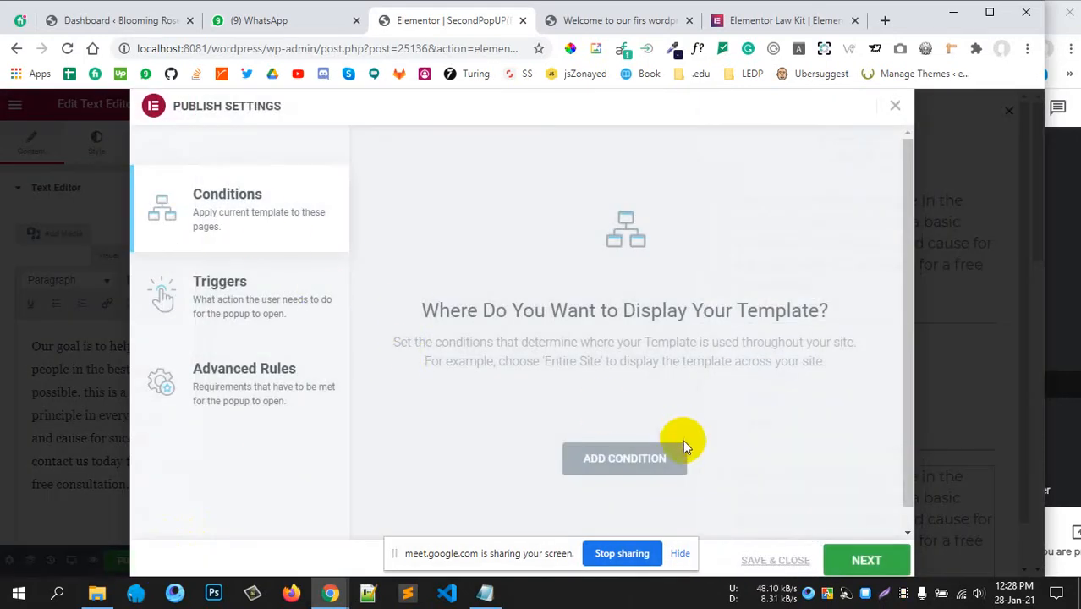
{"action": "left_click", "coordinate": [646, 459]}
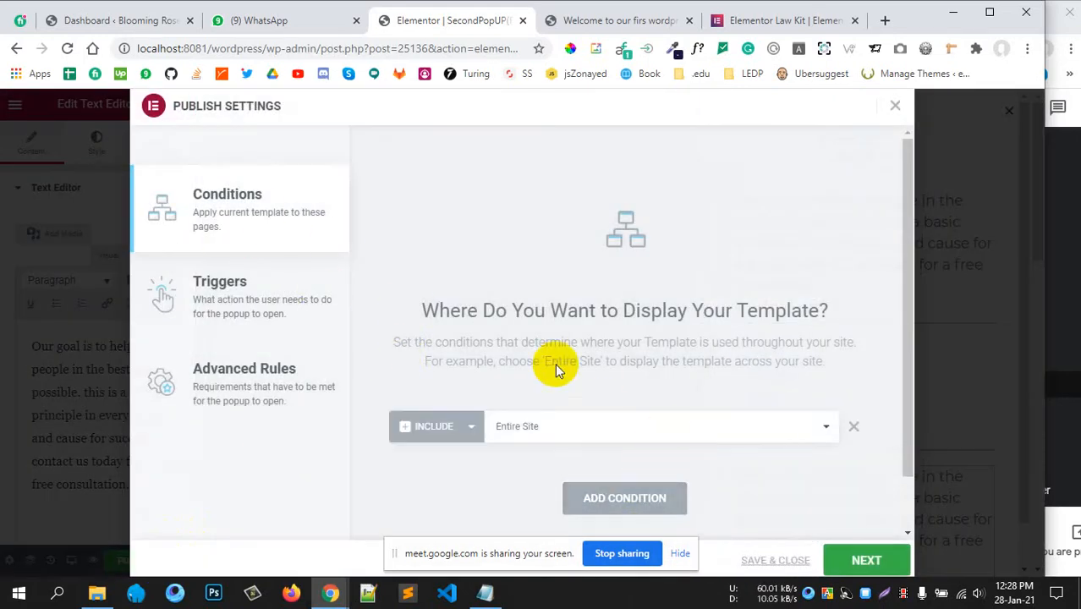
- Enable the popup's On Click trigger with 1 click and finish publishing the popup
{"action": "left_click", "coordinate": [252, 282]}
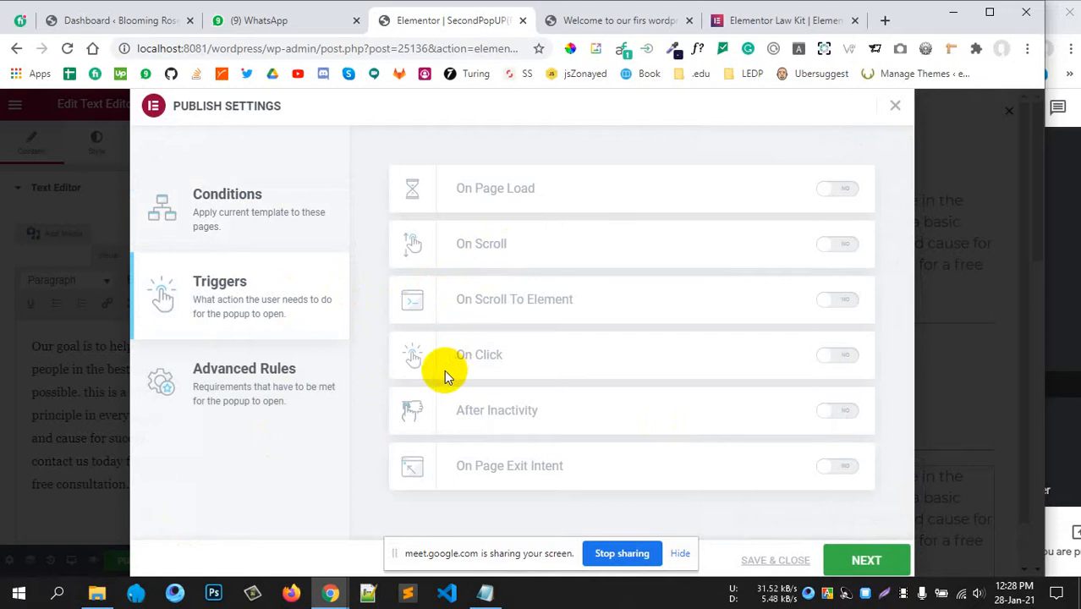
{"action": "left_click", "coordinate": [622, 20]}
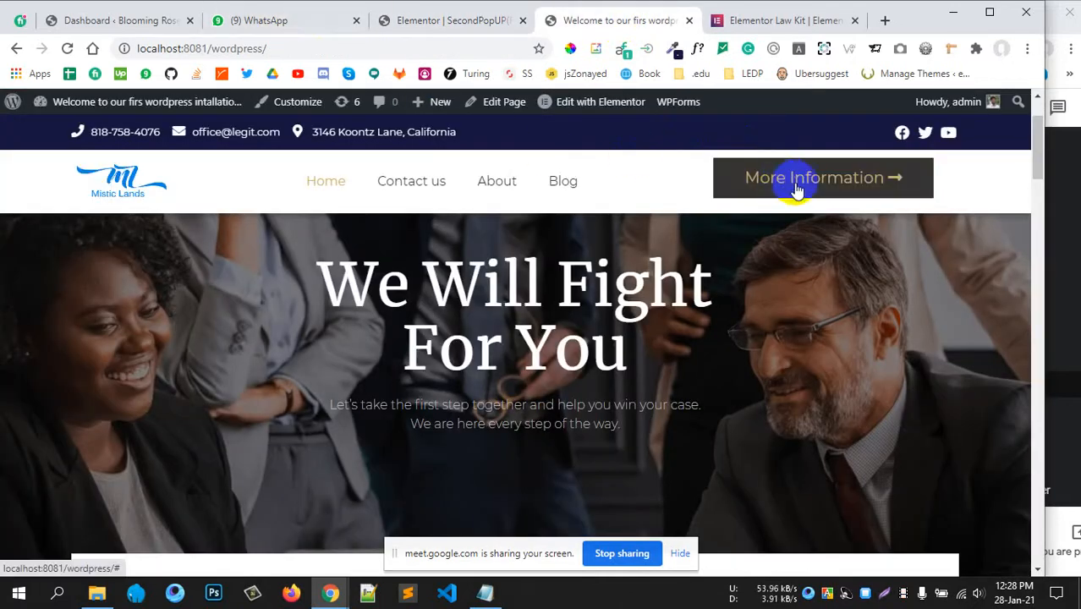
{"action": "left_click", "coordinate": [466, 21]}
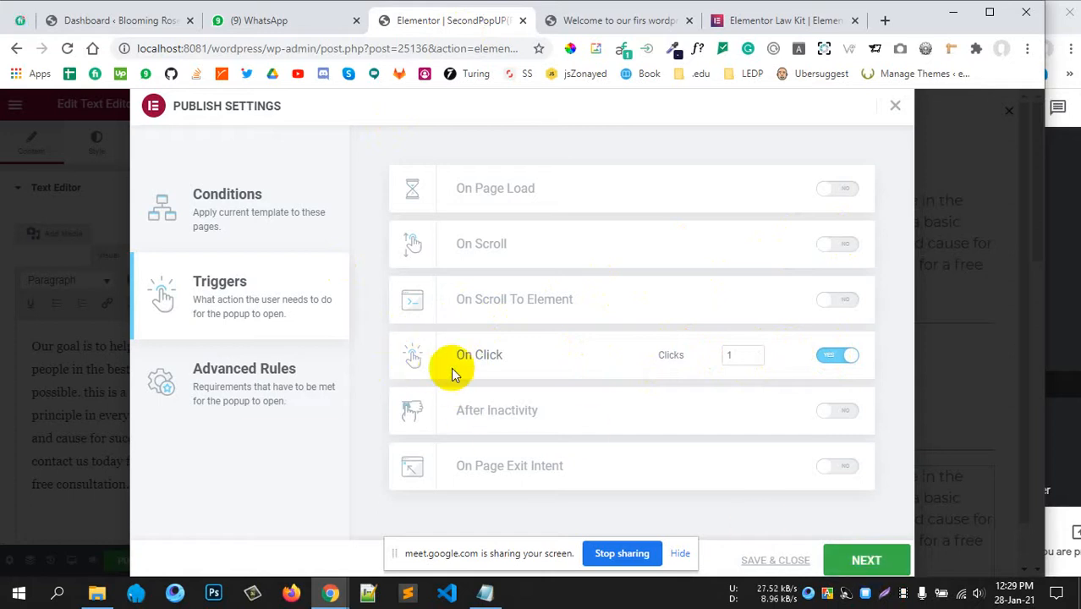
{"action": "left_click", "coordinate": [206, 234]}
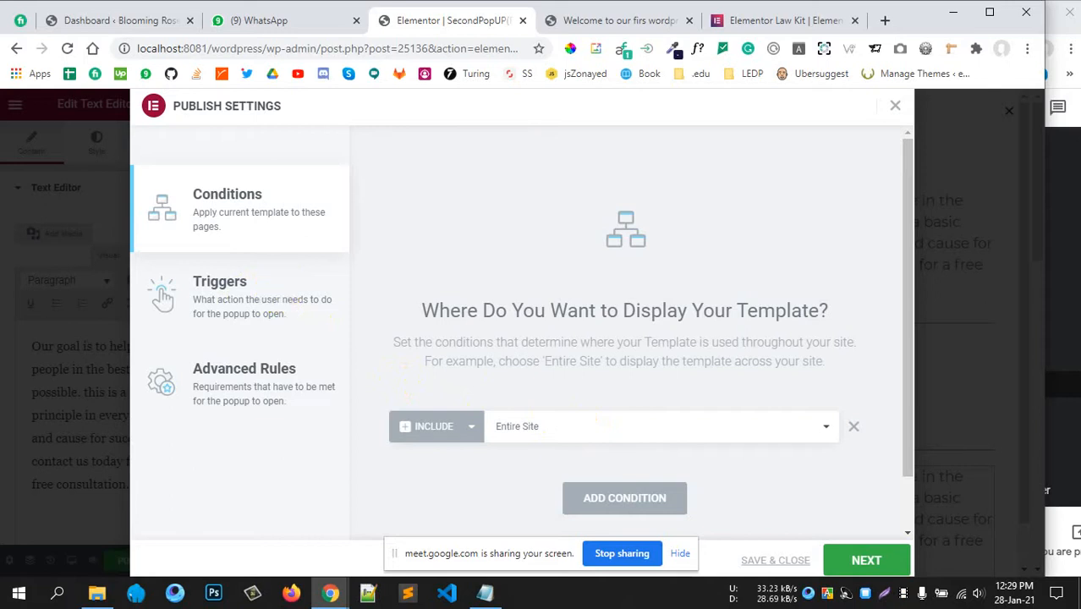
{"action": "left_click", "coordinate": [255, 309]}
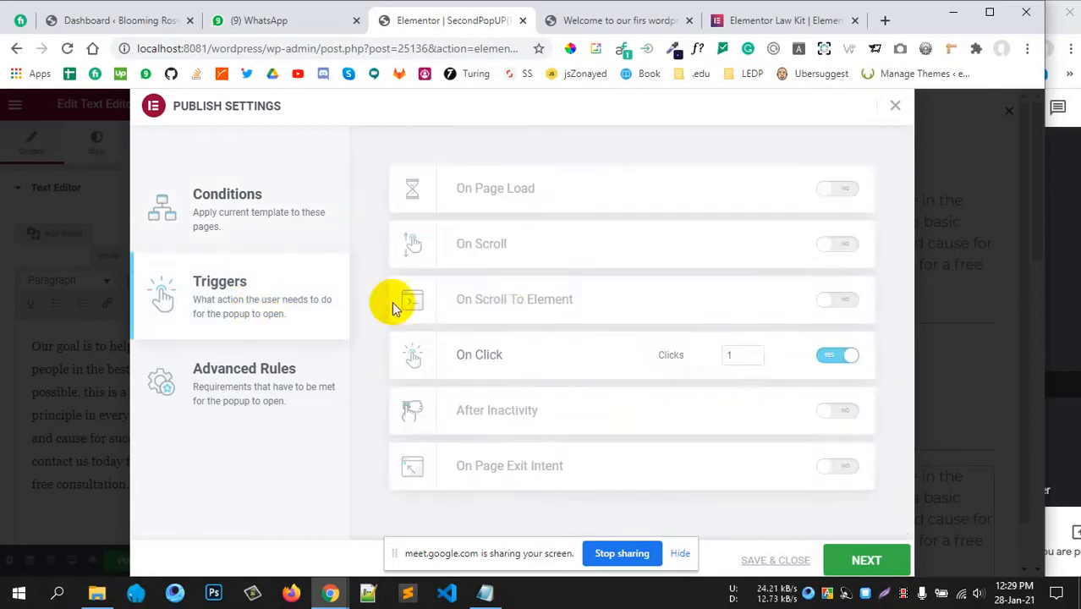
{"action": "left_click", "coordinate": [605, 23]}
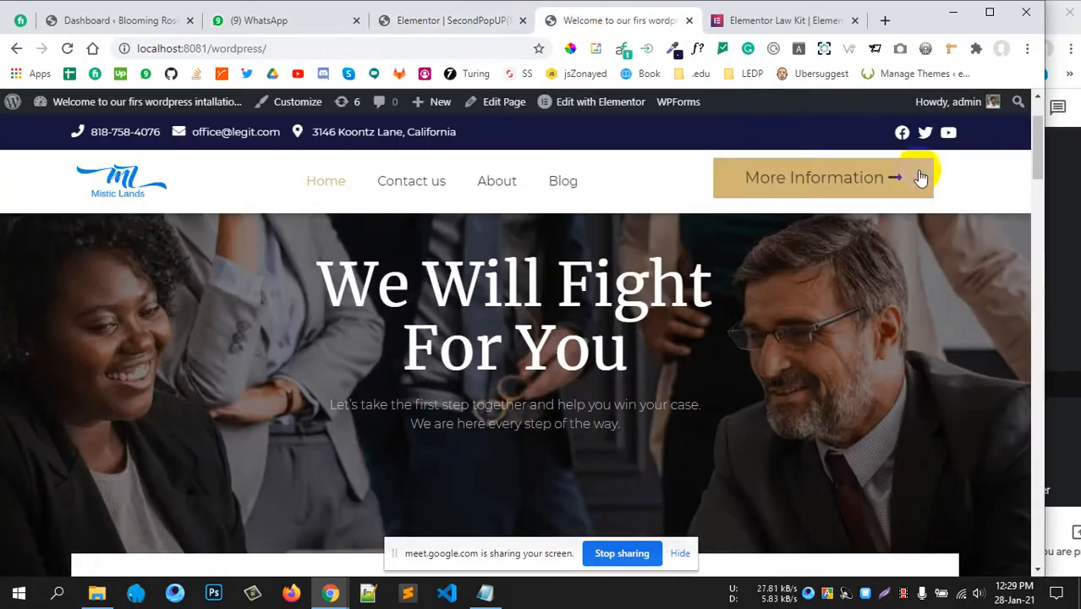
{"action": "left_click", "coordinate": [422, 20]}
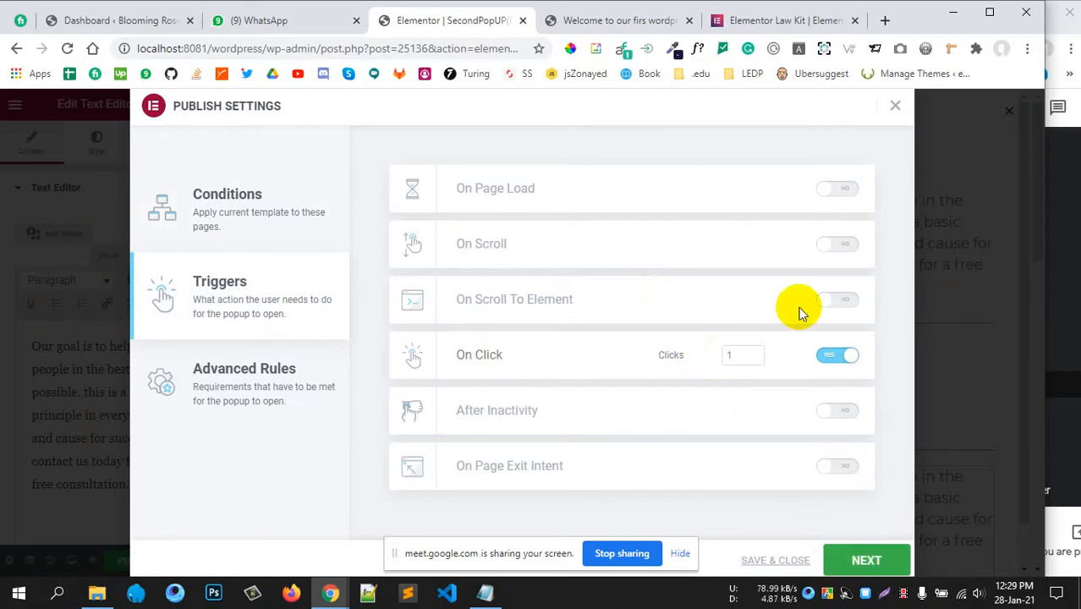
{"action": "left_click", "coordinate": [865, 562]}
{"action": "left_click", "coordinate": [865, 562]}
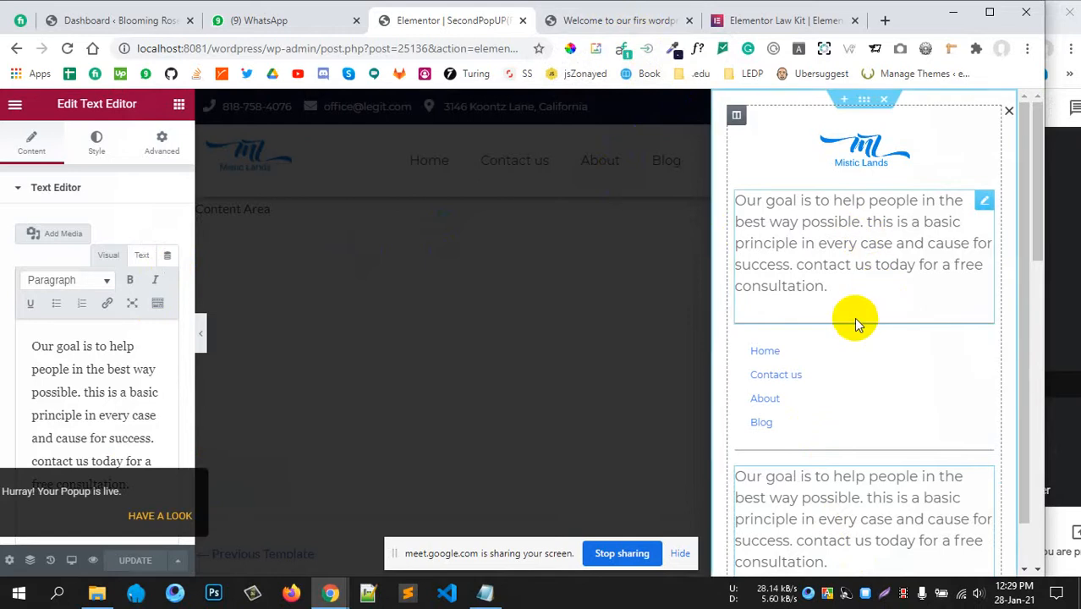
{"action": "scroll", "coordinate": [880, 396], "scroll_direction": "down", "scroll_amount": 1}
{"action": "scroll", "coordinate": [879, 389], "scroll_direction": "up", "scroll_amount": 1}
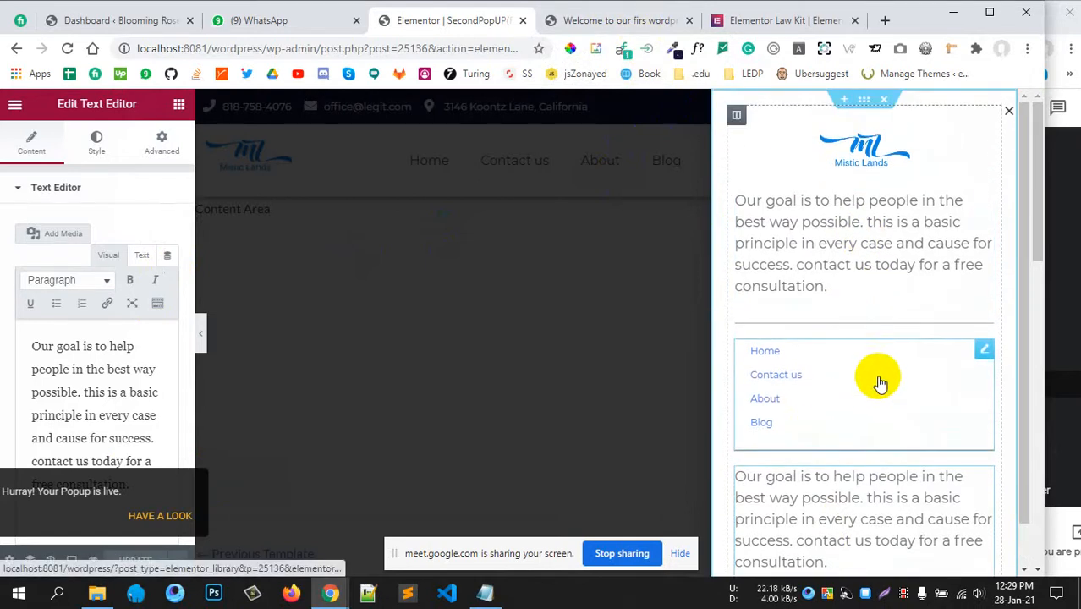
{"action": "scroll", "coordinate": [831, 326], "scroll_direction": "down", "scroll_amount": 1}
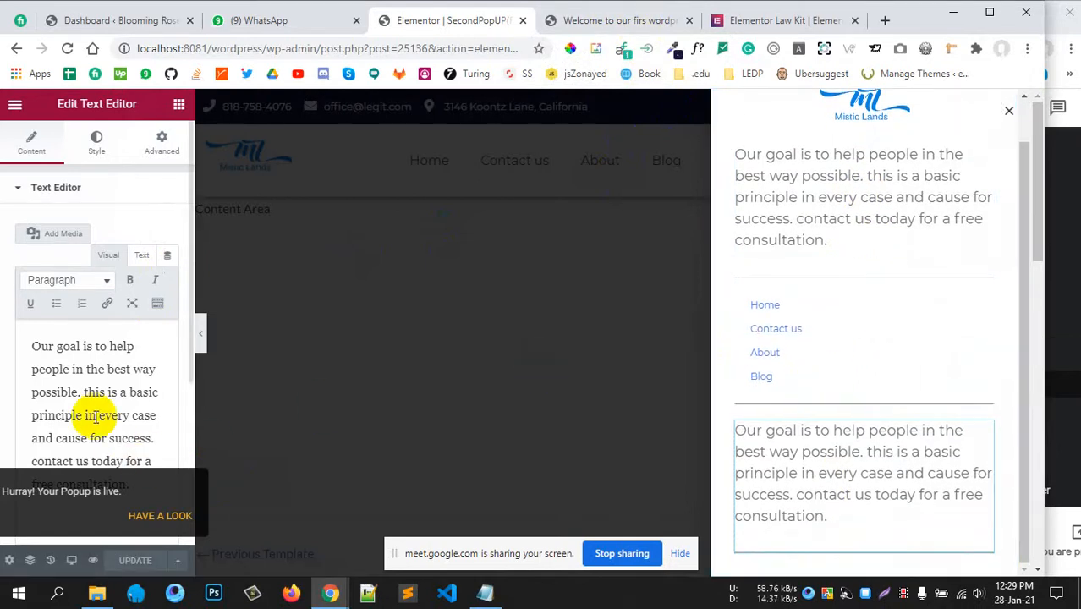
- Open the First Header template from the site's home page for editing in Elementor
{"action": "left_click", "coordinate": [615, 20]}
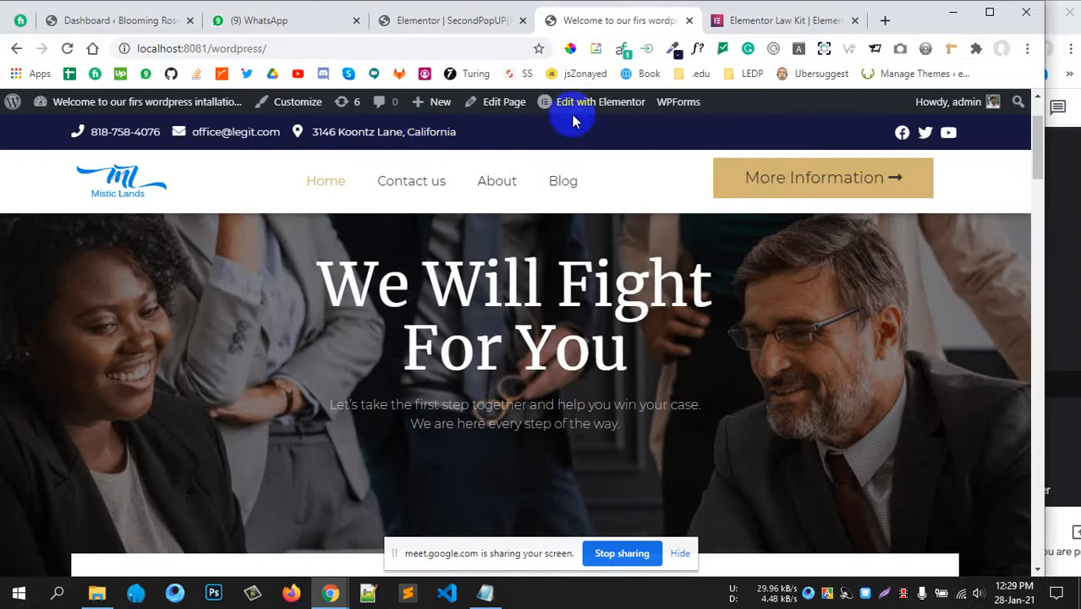
{"action": "left_click", "coordinate": [594, 102]}
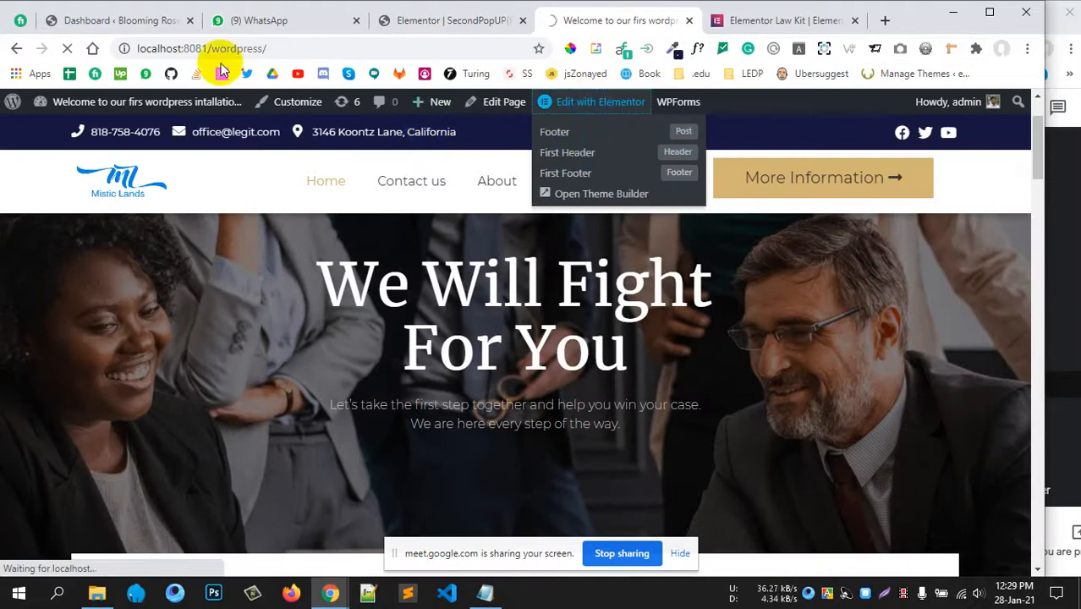
{"action": "left_click", "coordinate": [60, 49]}
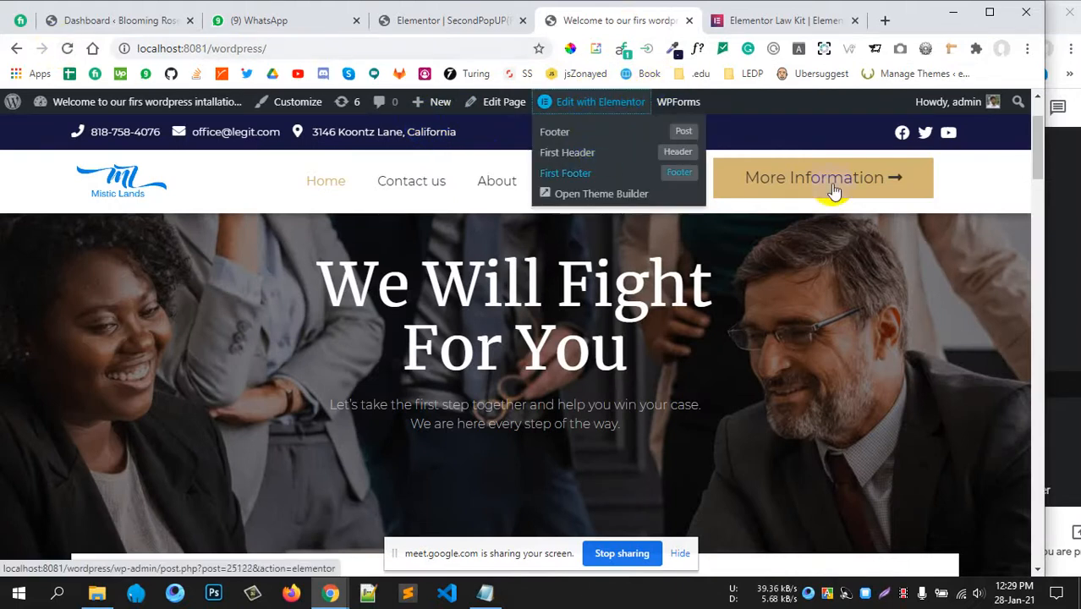
{"action": "mouse_move", "coordinate": [618, 103]}
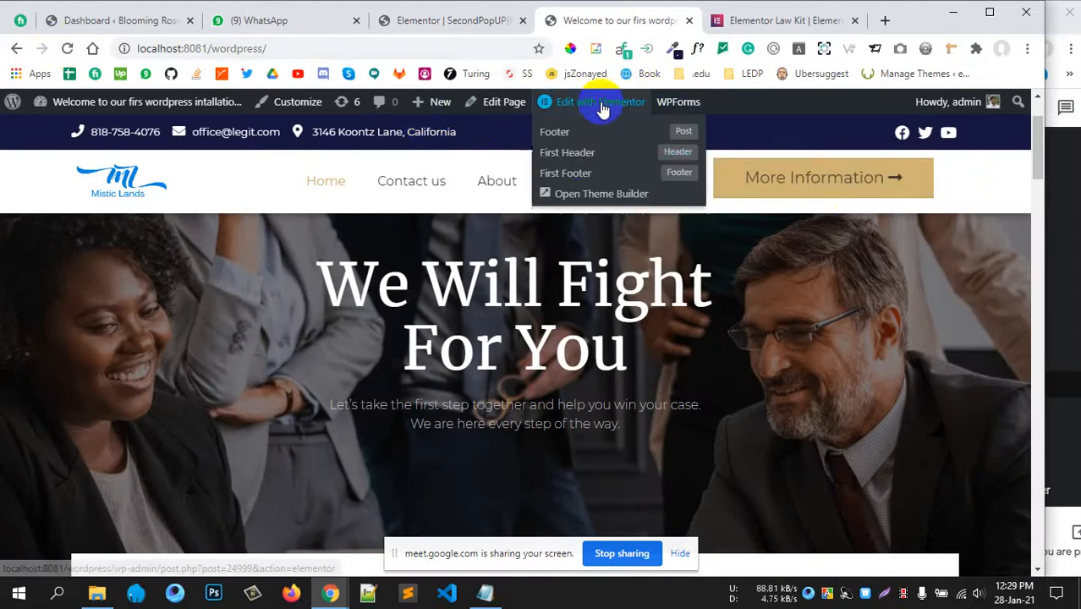
{"action": "left_click", "coordinate": [579, 153]}
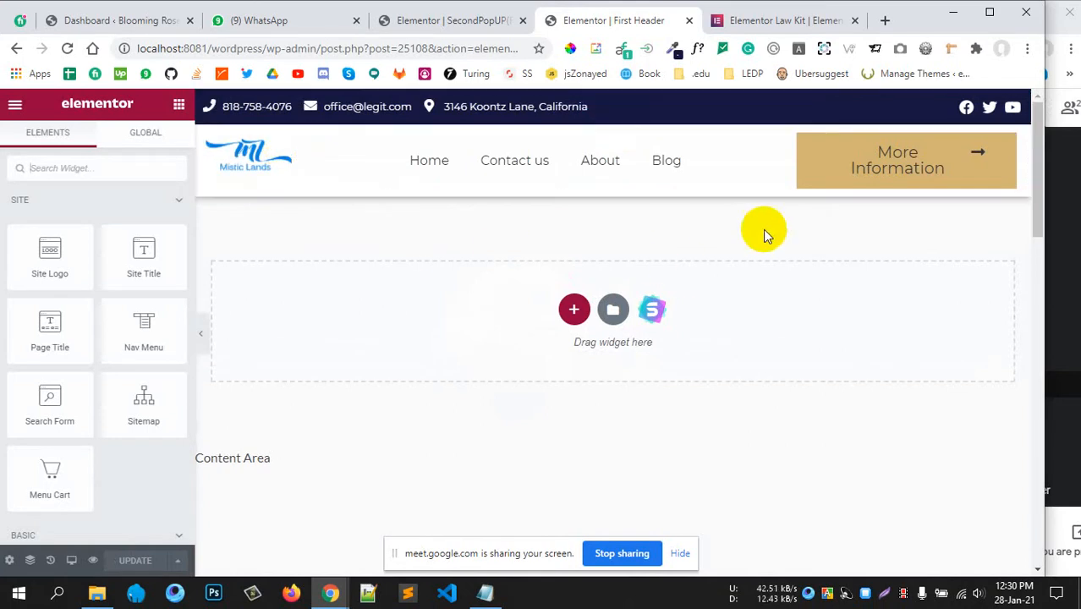
- Set the header's More Information button link to the Popup action as a dynamic tag
{"action": "left_click", "coordinate": [980, 156]}
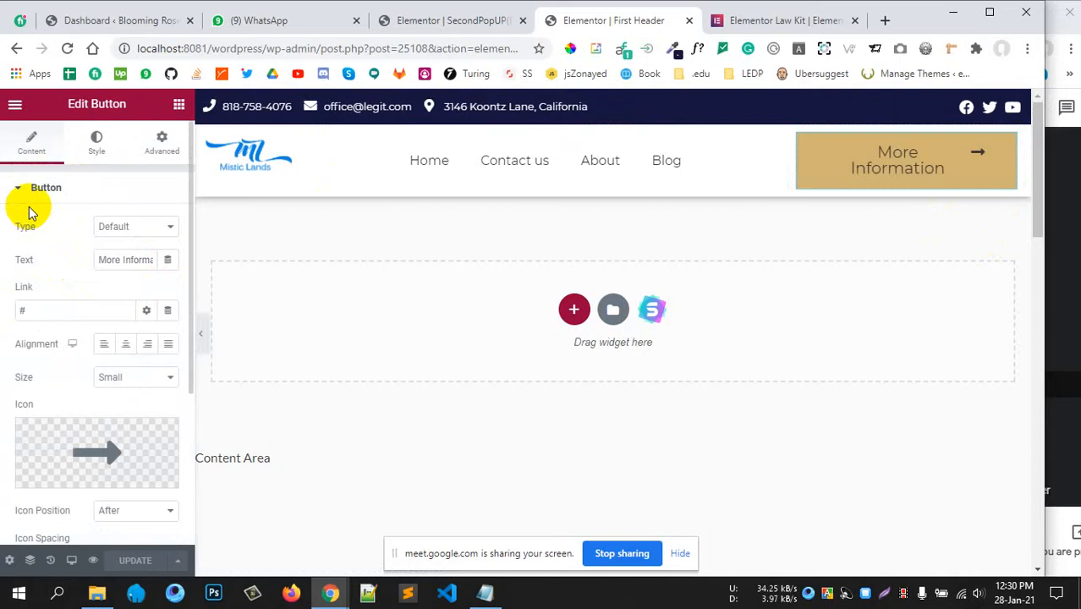
{"action": "scroll", "coordinate": [44, 268], "scroll_direction": "down", "scroll_amount": 2}
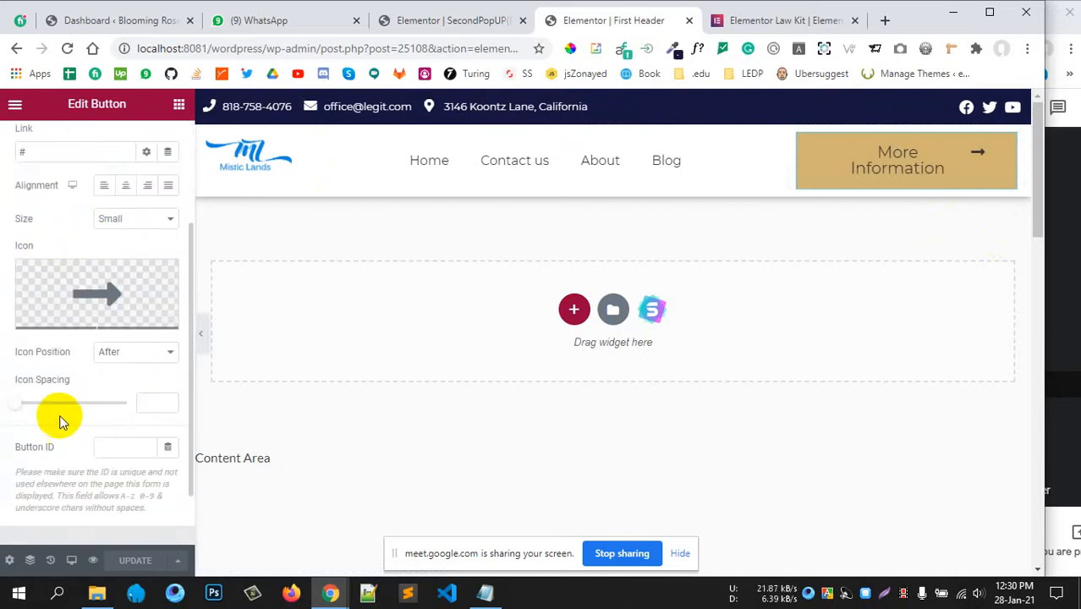
{"action": "scroll", "coordinate": [68, 423], "scroll_direction": "down", "scroll_amount": 1}
{"action": "scroll", "coordinate": [77, 424], "scroll_direction": "up", "scroll_amount": 3}
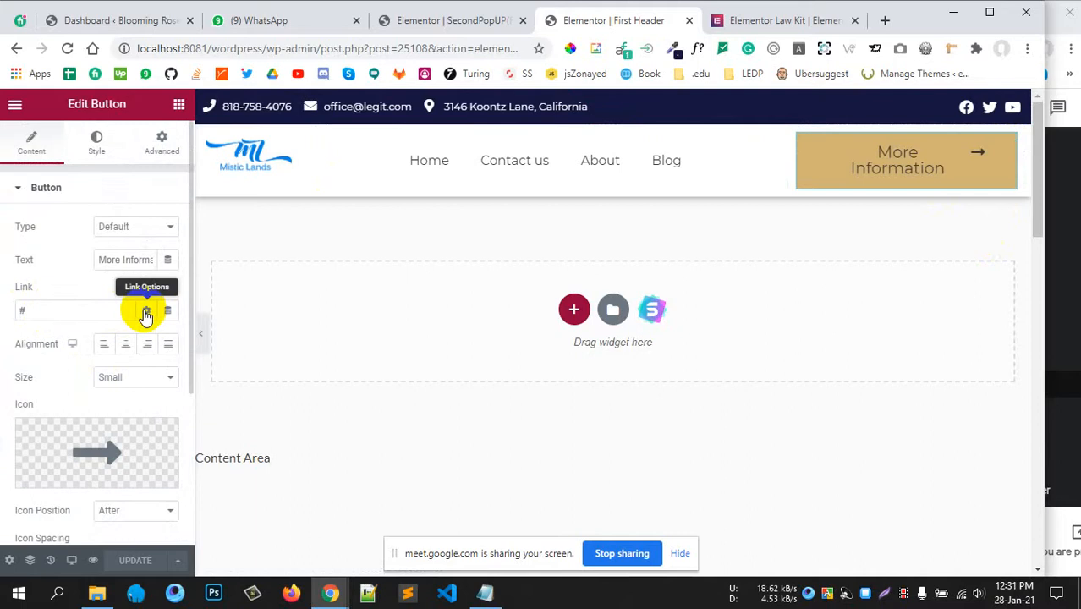
{"action": "double_click", "coordinate": [24, 310]}
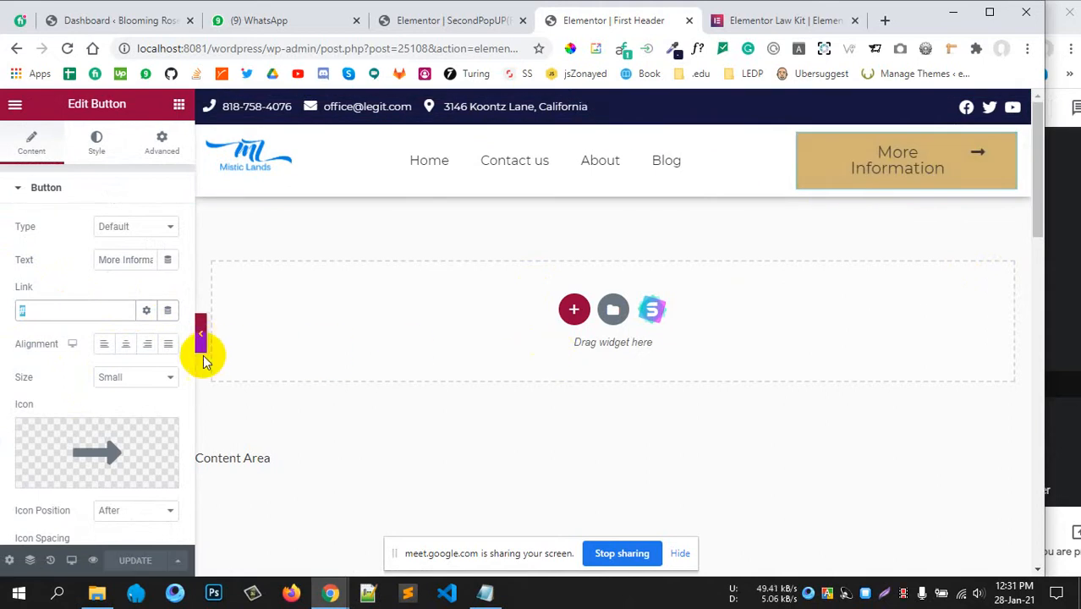
{"action": "left_click", "coordinate": [148, 312]}
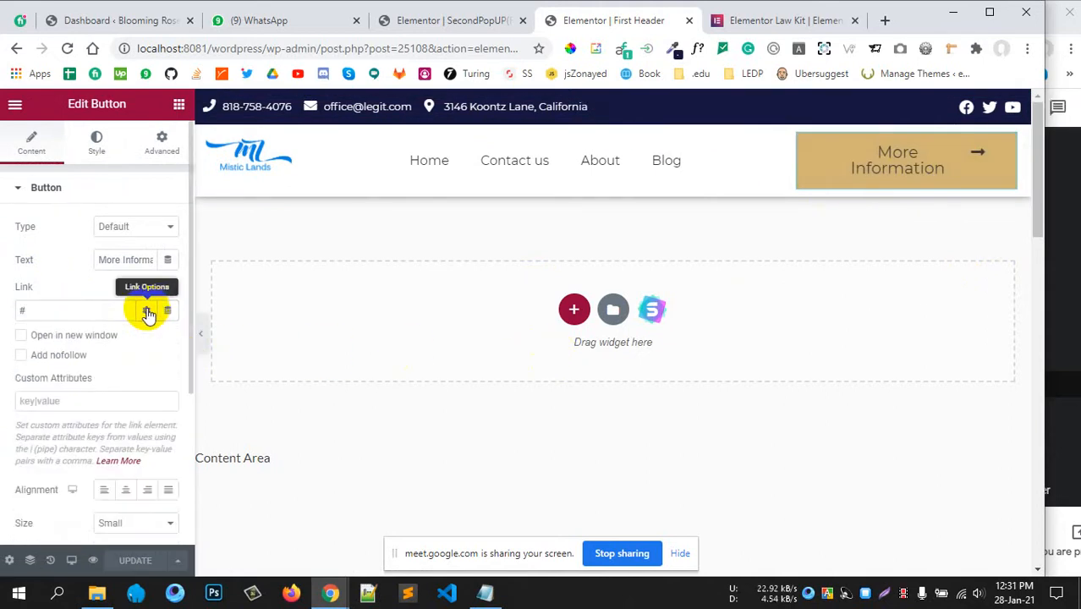
{"action": "left_click", "coordinate": [170, 311]}
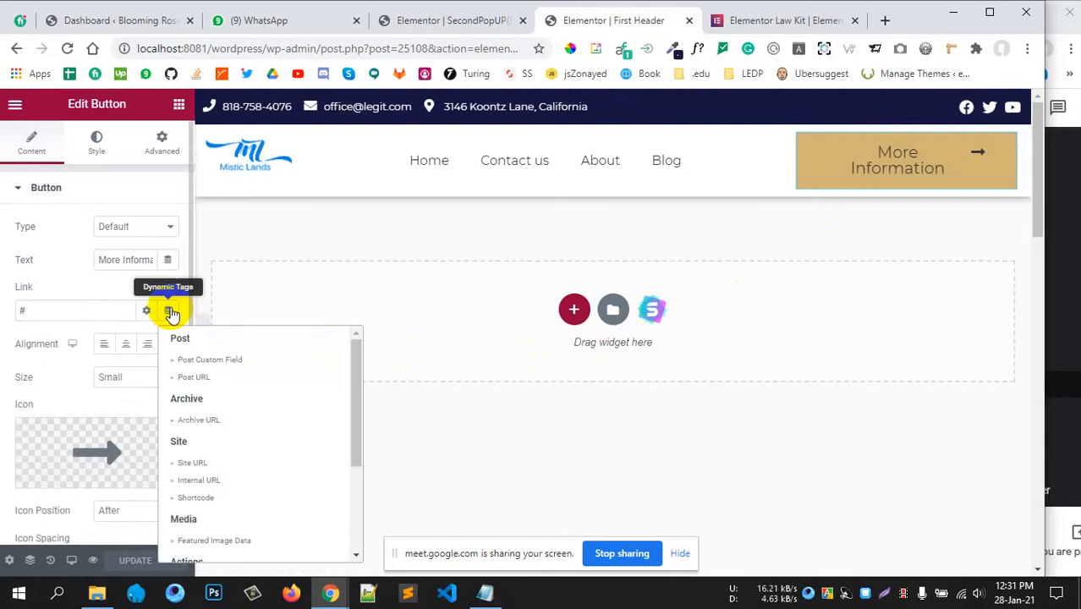
{"action": "scroll", "coordinate": [217, 438], "scroll_direction": "down", "scroll_amount": 3}
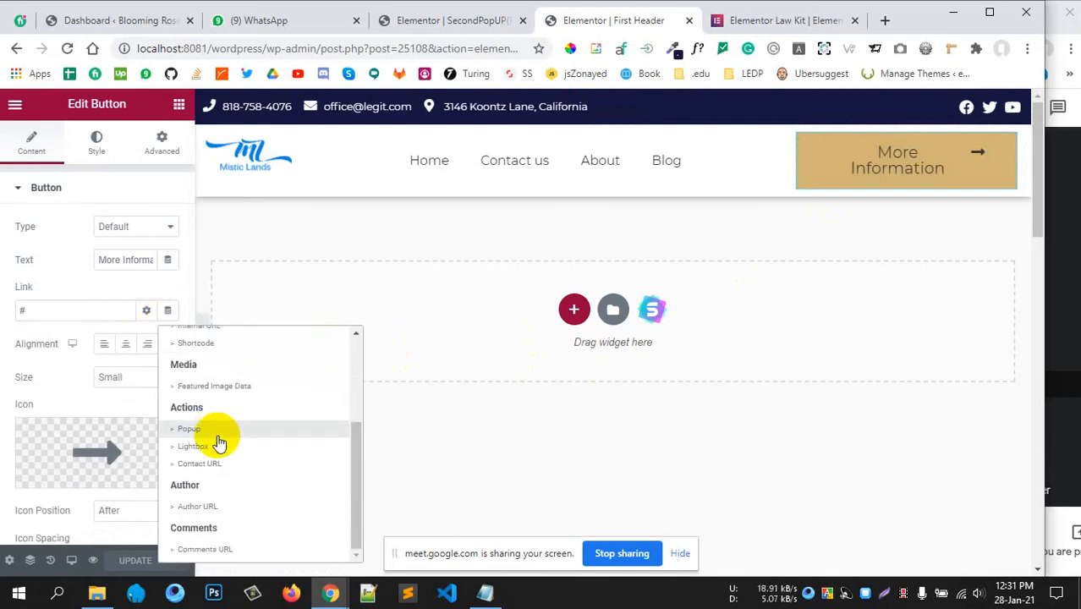
{"action": "left_click", "coordinate": [166, 311]}
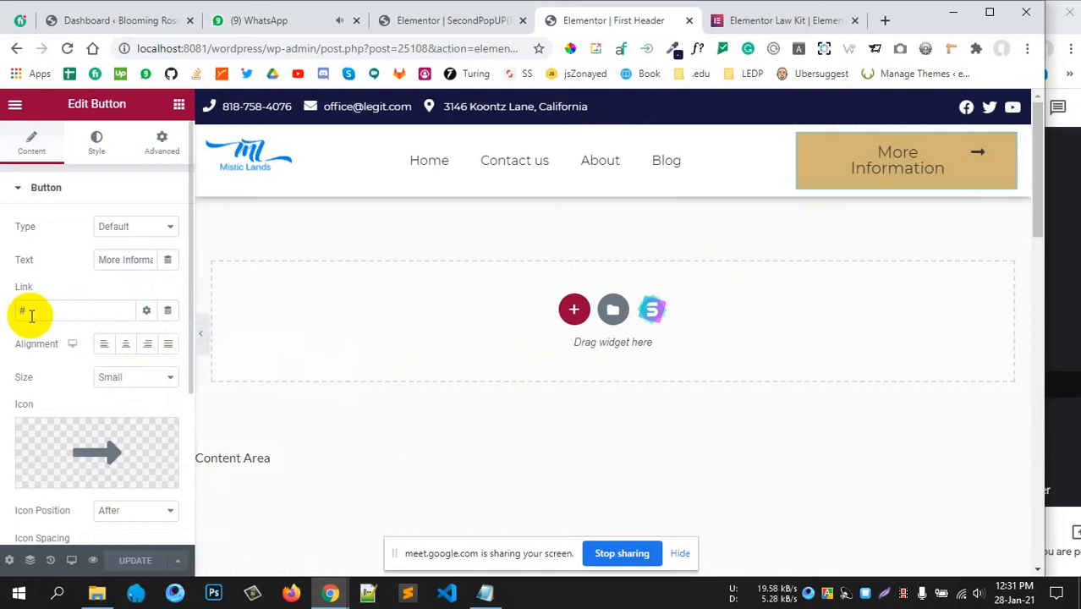
{"action": "left_click", "coordinate": [168, 312]}
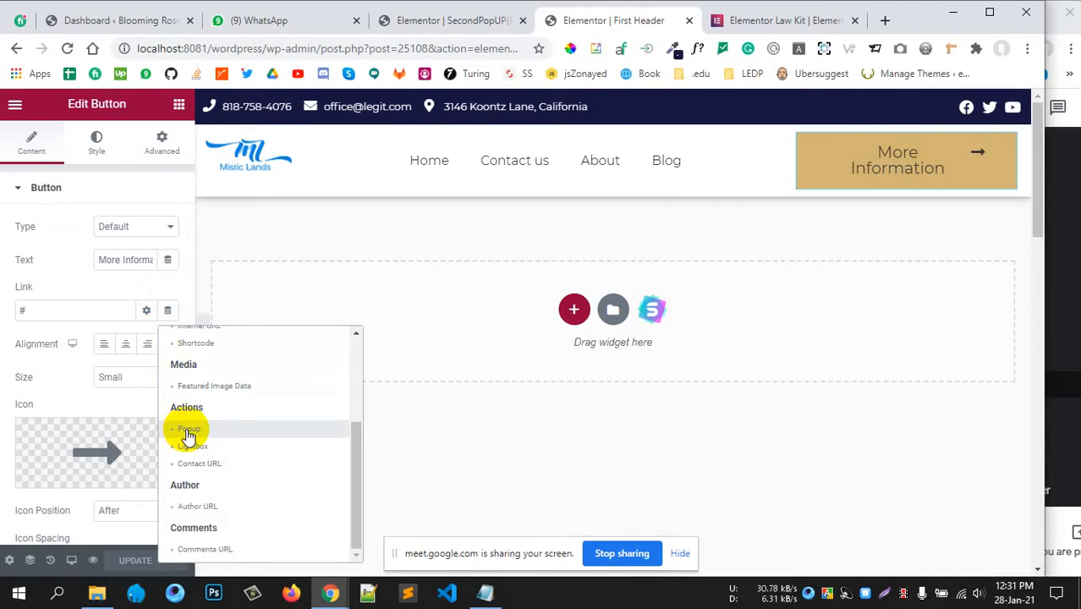
{"action": "left_click", "coordinate": [187, 429]}
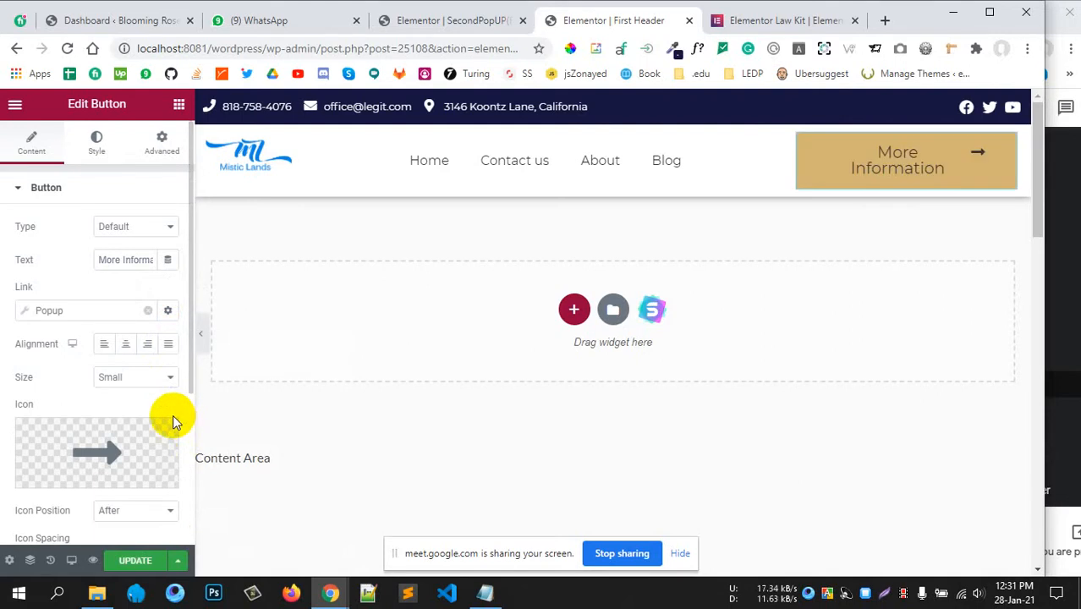
{"action": "scroll", "coordinate": [149, 398], "scroll_direction": "down", "scroll_amount": 3}
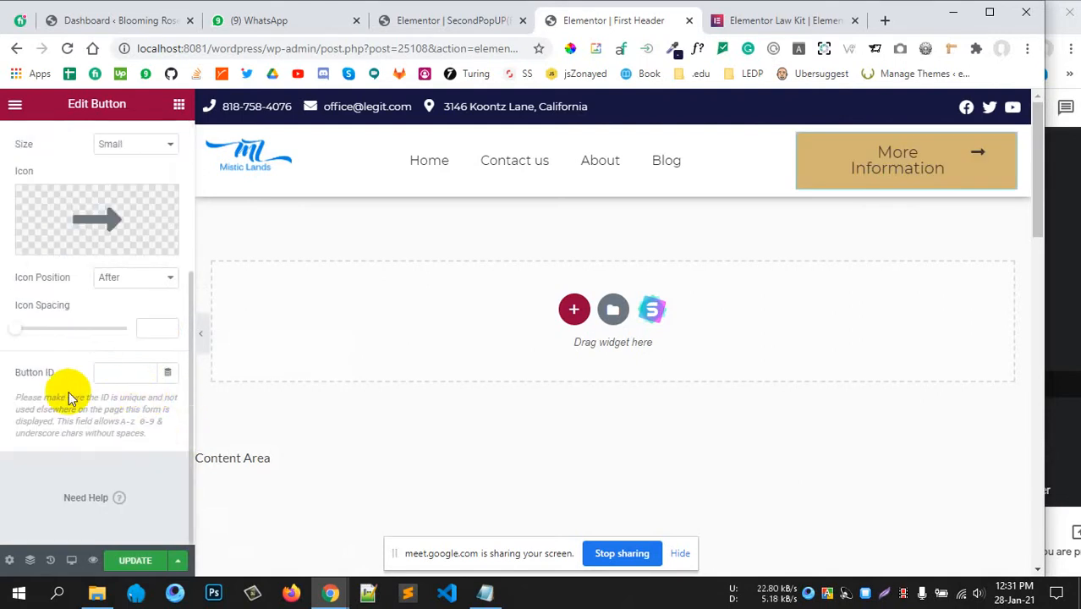
{"action": "scroll", "coordinate": [61, 391], "scroll_direction": "up", "scroll_amount": 1}
{"action": "scroll", "coordinate": [60, 396], "scroll_direction": "up", "scroll_amount": 2}
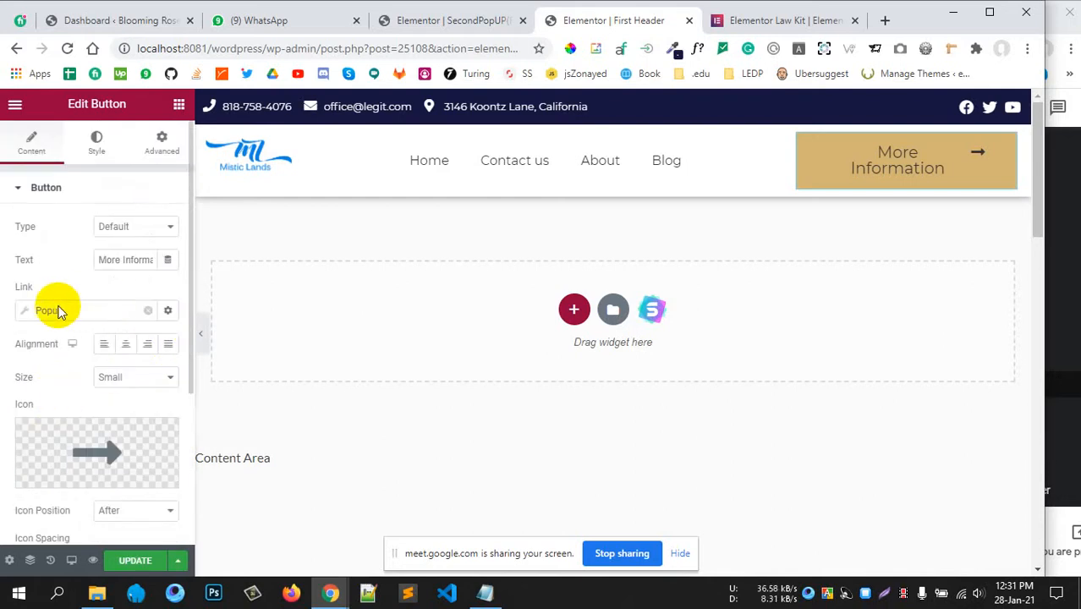
{"action": "left_click", "coordinate": [169, 312]}
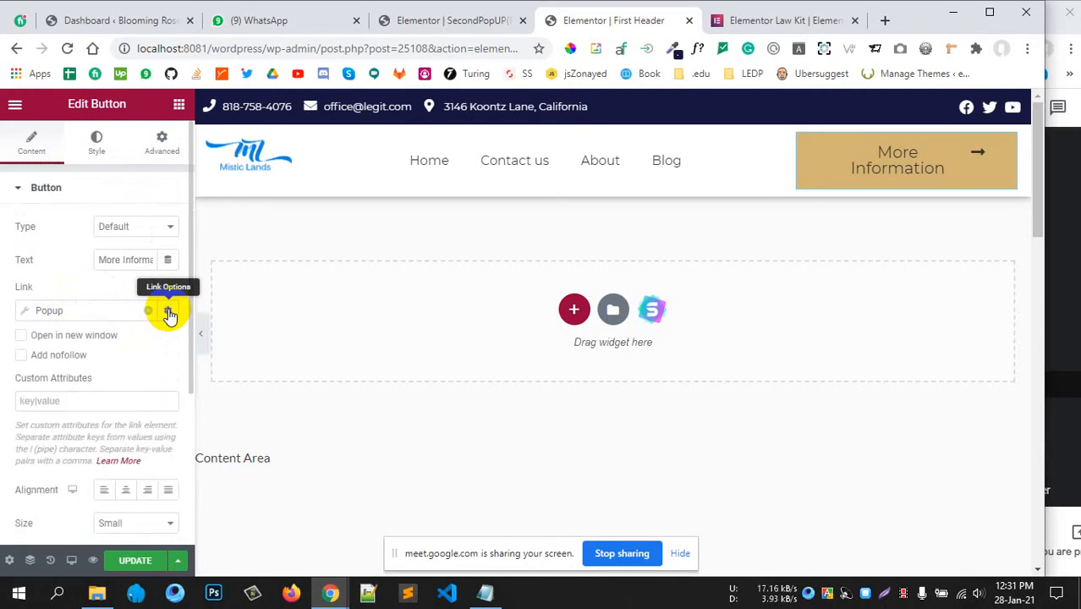
{"action": "left_click", "coordinate": [169, 312]}
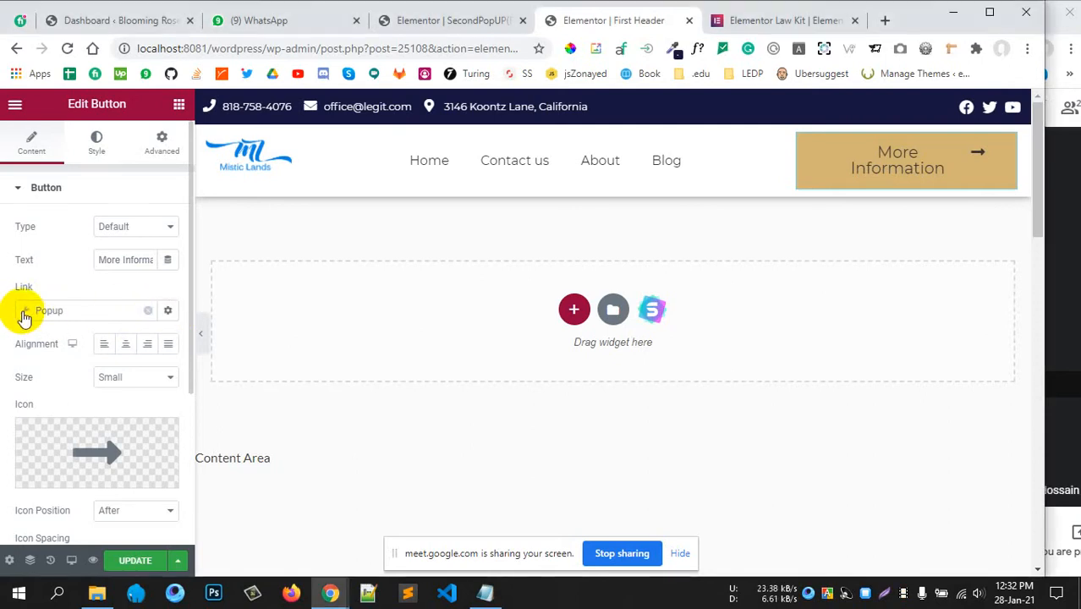
- Configure the button's popup link with the Open Popup action and the SecondPopUP(FromRight) template
{"action": "left_click", "coordinate": [25, 314]}
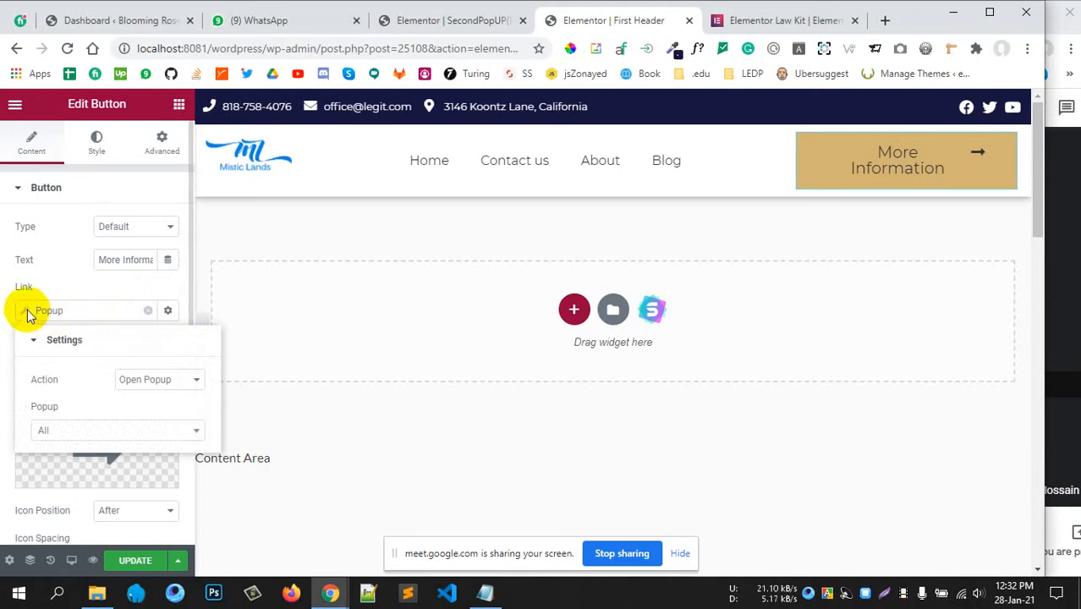
{"action": "left_click", "coordinate": [163, 382]}
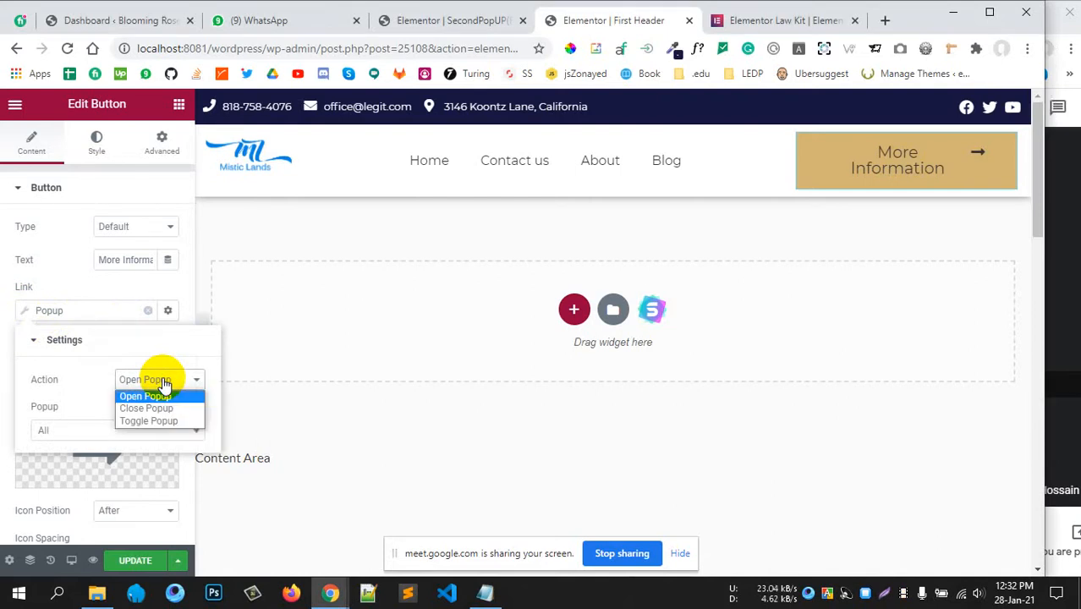
{"action": "left_click", "coordinate": [139, 394]}
{"action": "left_click", "coordinate": [112, 431]}
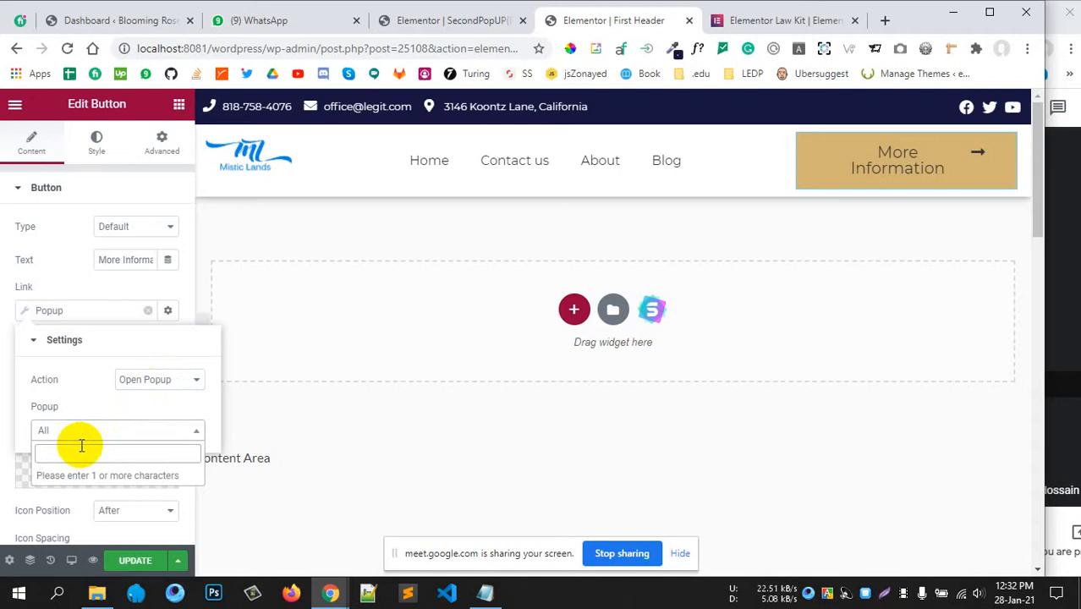
{"action": "type", "text": "secon"}
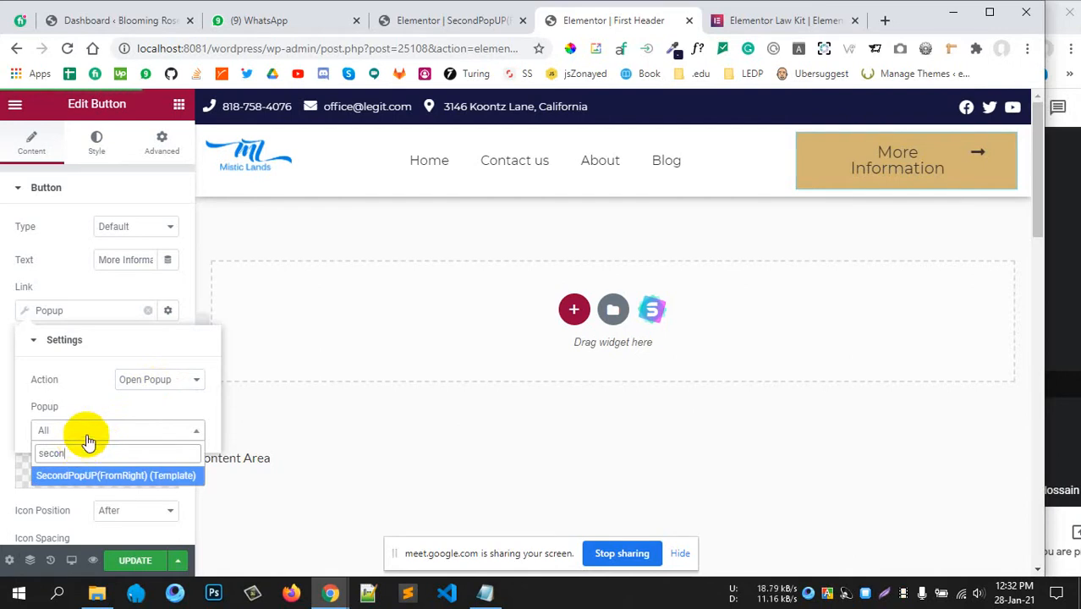
{"action": "left_click", "coordinate": [116, 476]}
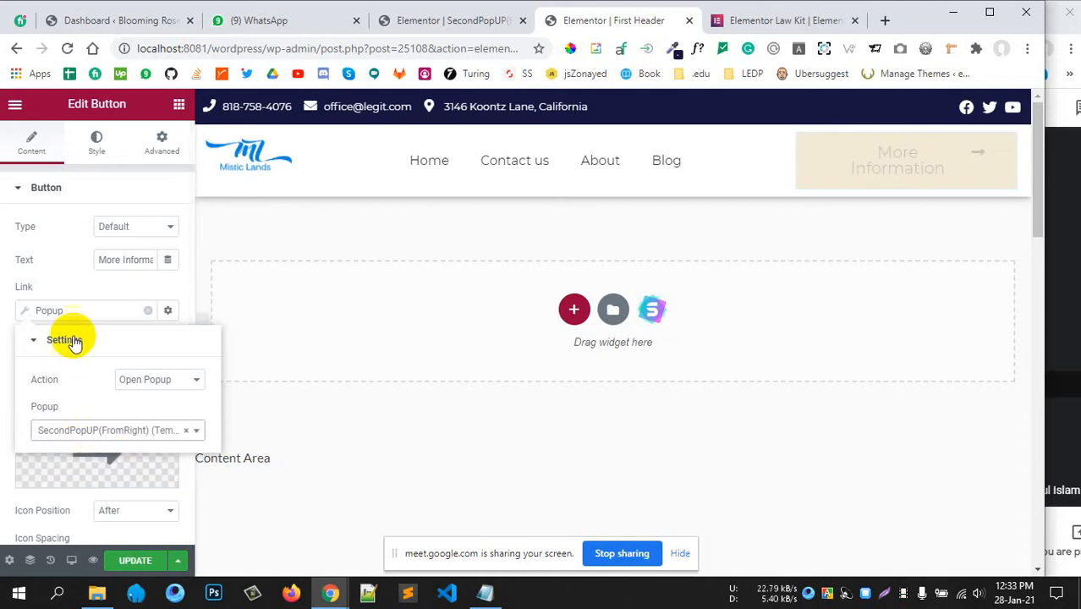
{"action": "left_click", "coordinate": [52, 277]}
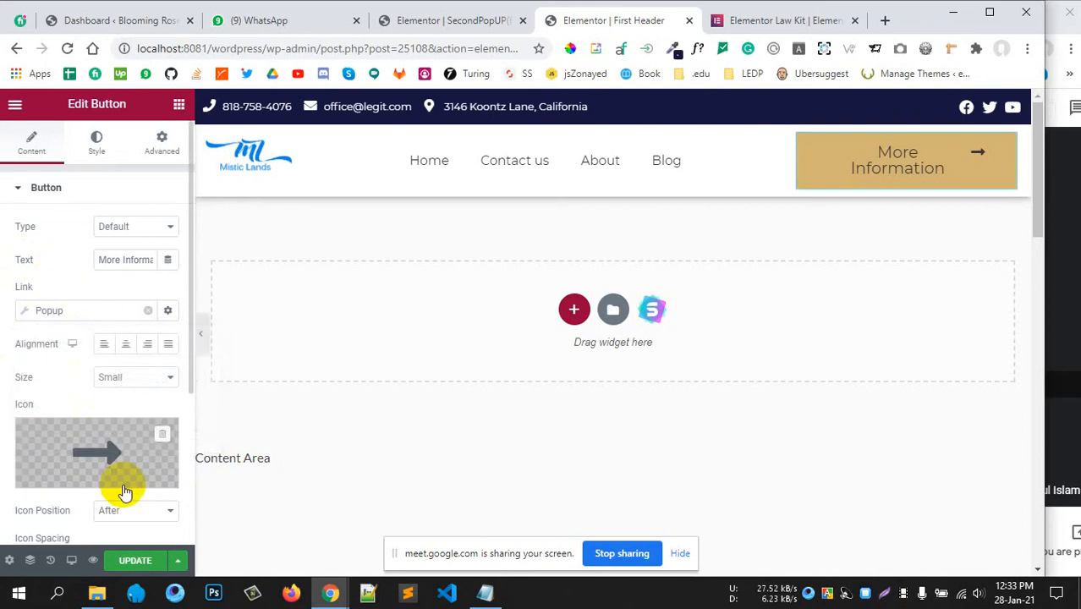
- Update the First Header template and switch to the incognito browser window showing the site's About page
{"action": "left_click", "coordinate": [132, 560]}
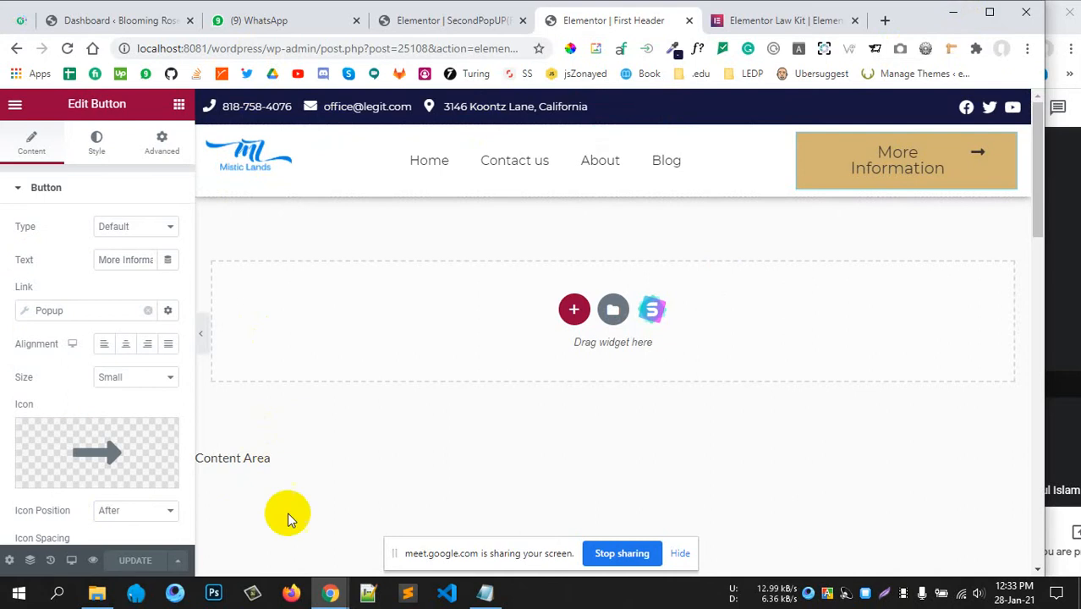
{"action": "mouse_move", "coordinate": [334, 592]}
{"action": "left_click", "coordinate": [403, 497]}
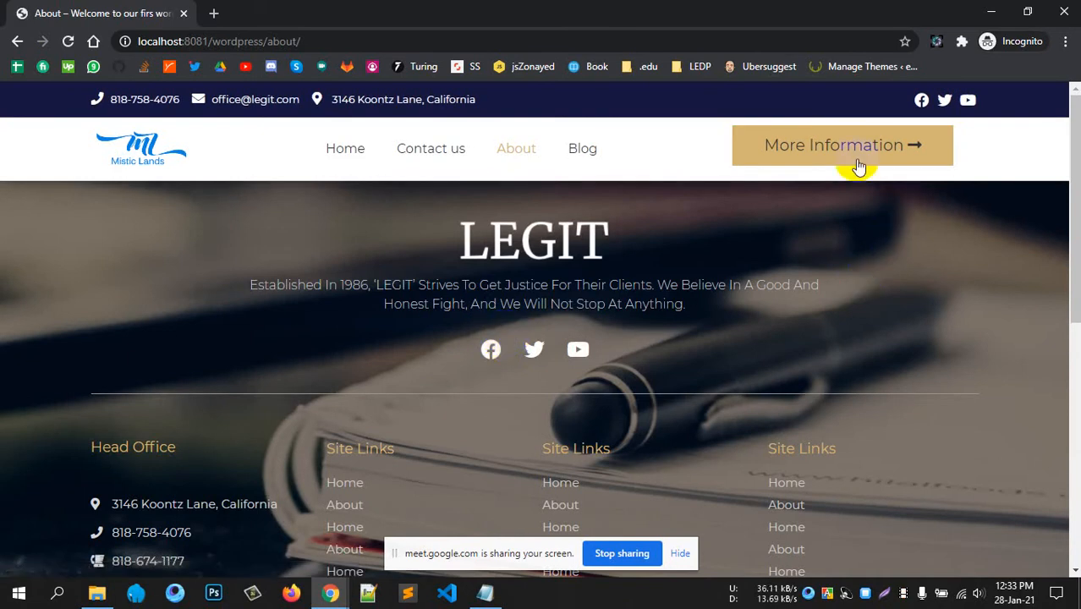
- Open the popup from the header's More Information button, look through its content and close it
{"action": "left_click", "coordinate": [849, 146]}
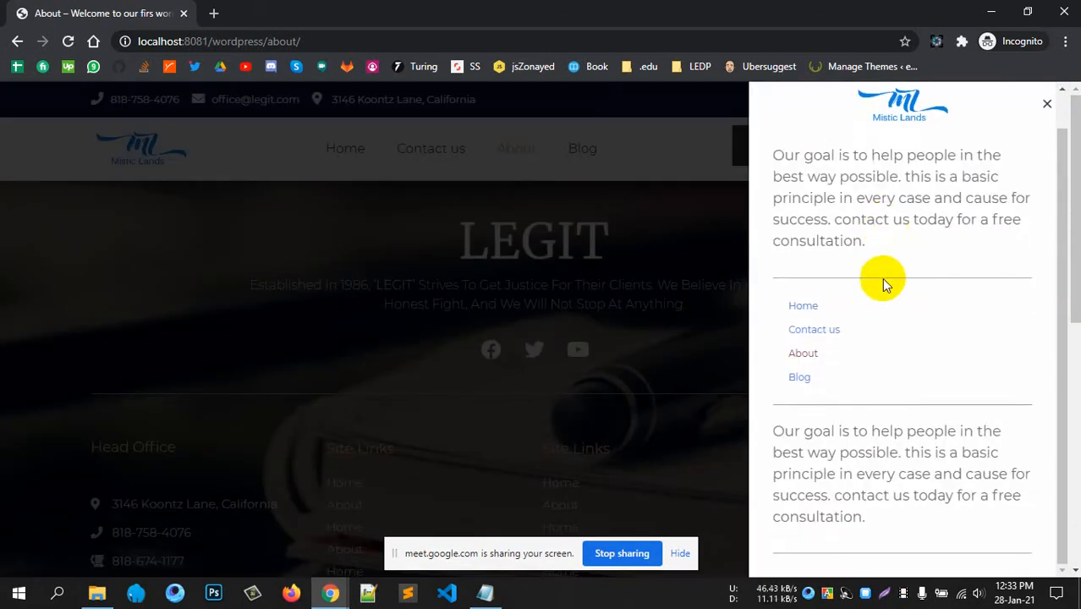
{"action": "scroll", "coordinate": [883, 281], "scroll_direction": "up", "scroll_amount": 1}
{"action": "scroll", "coordinate": [883, 281], "scroll_direction": "down", "scroll_amount": 1}
{"action": "scroll", "coordinate": [886, 275], "scroll_direction": "up", "scroll_amount": 1}
{"action": "scroll", "coordinate": [900, 249], "scroll_direction": "down", "scroll_amount": 1}
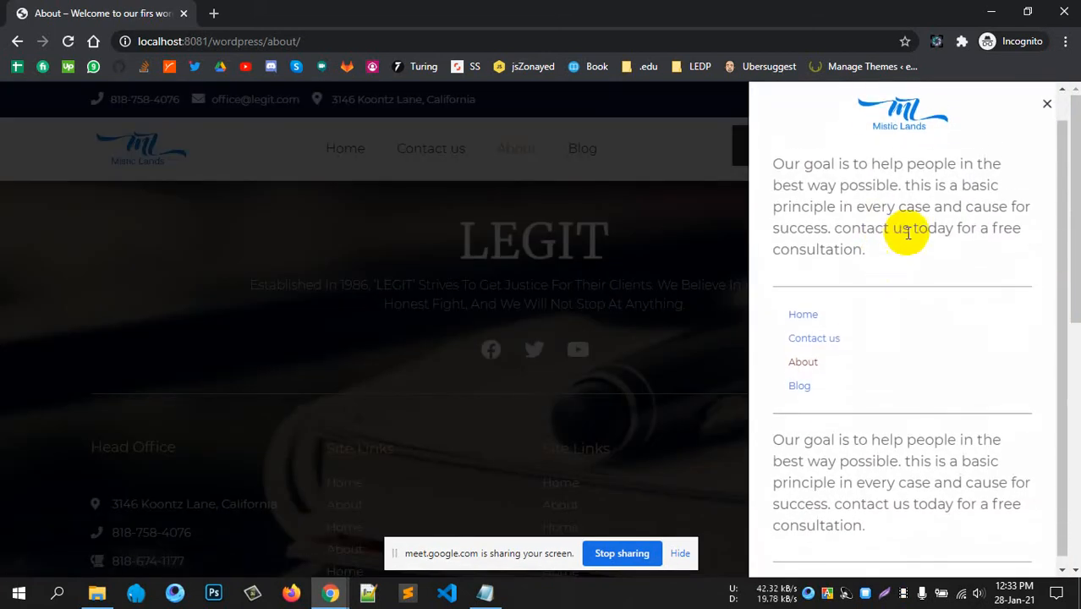
{"action": "scroll", "coordinate": [907, 233], "scroll_direction": "up", "scroll_amount": 1}
{"action": "left_click", "coordinate": [1044, 108]}
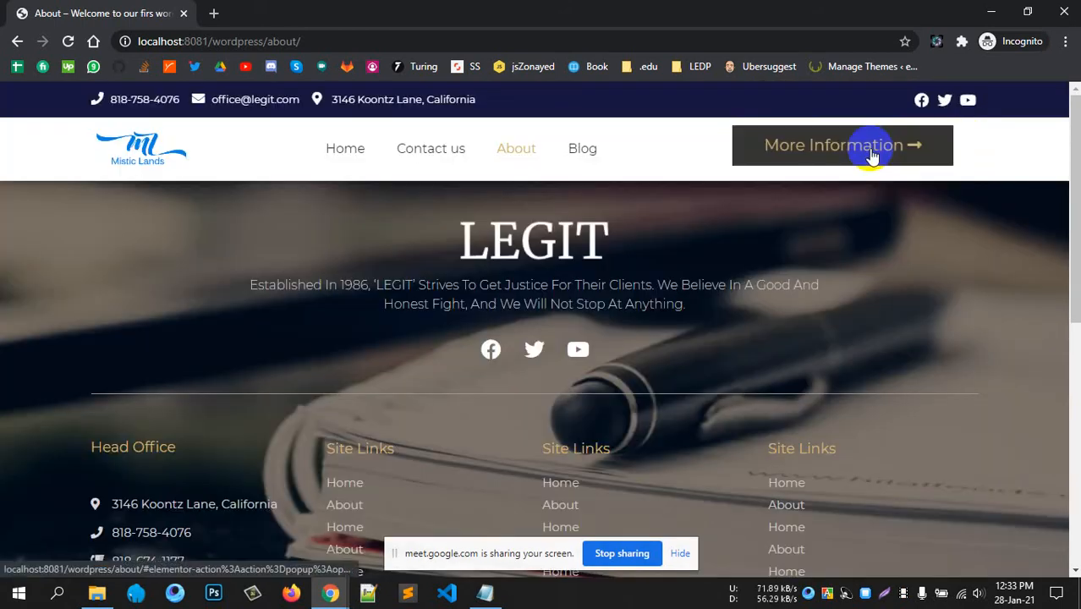
- Reopen and close the More Information popup twice more to check its slide-in and slide-out animation
{"action": "left_click", "coordinate": [871, 155]}
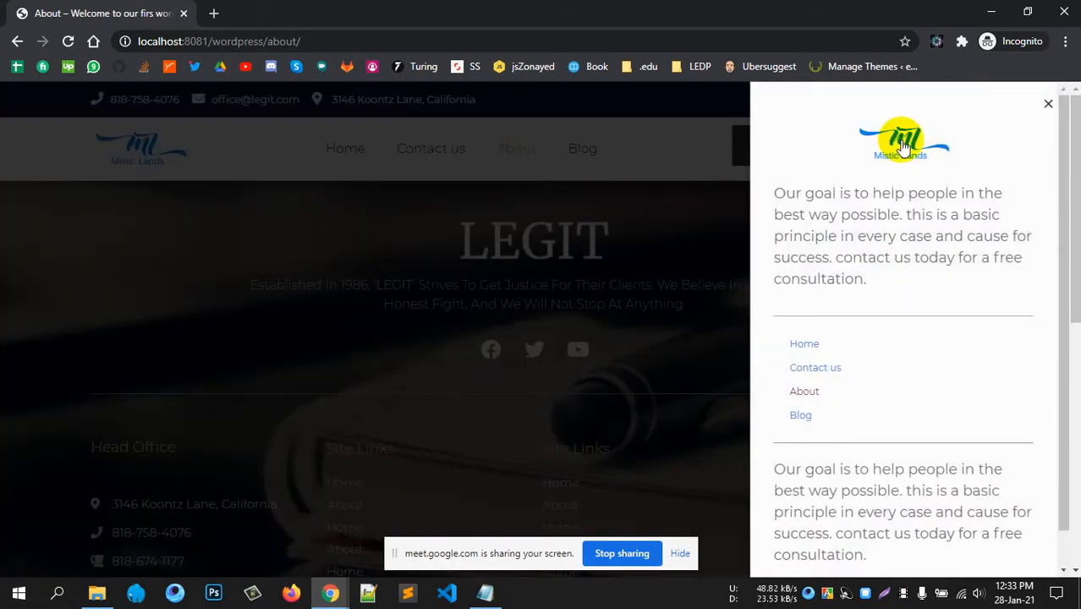
{"action": "left_click", "coordinate": [1047, 108]}
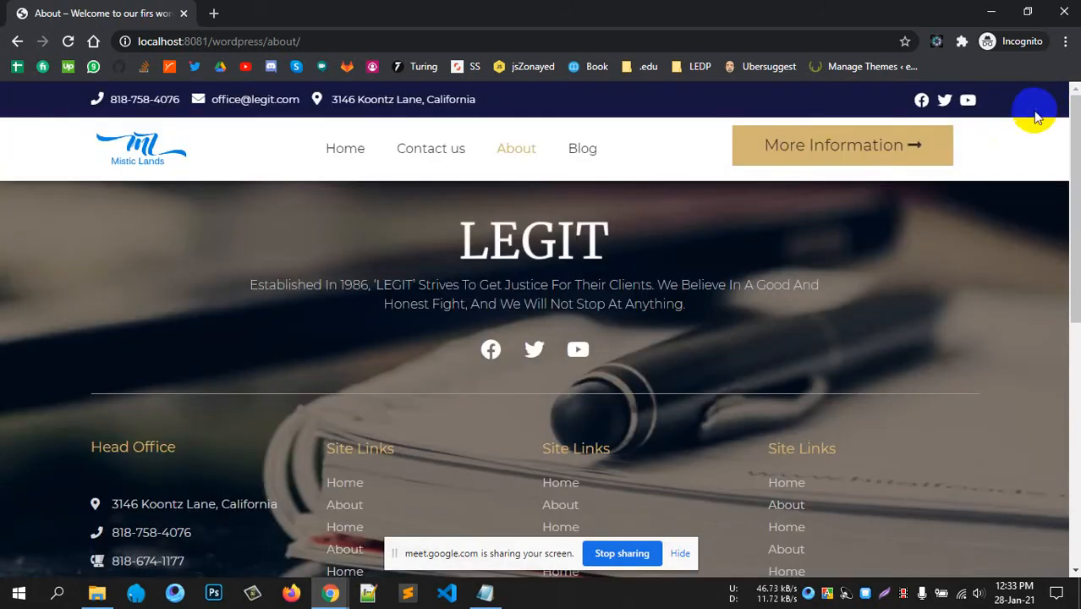
{"action": "left_click", "coordinate": [922, 144]}
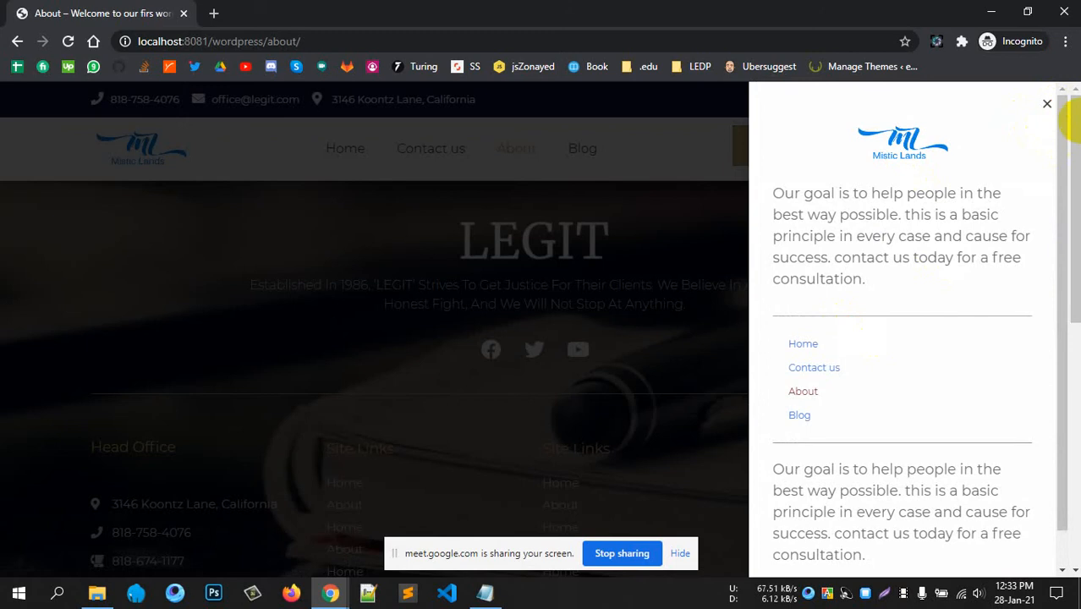
{"action": "left_click", "coordinate": [1048, 105]}
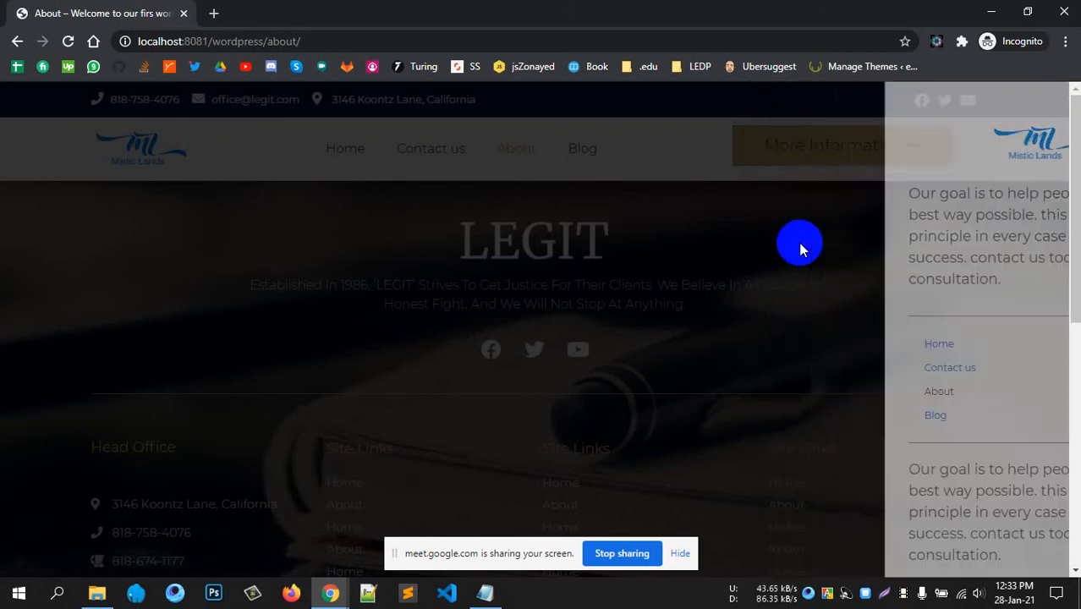